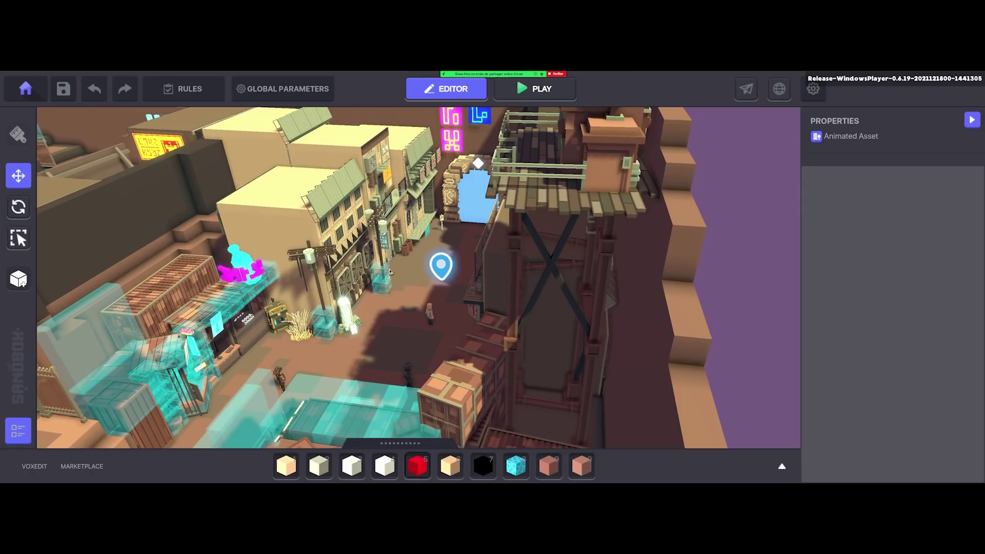
# Look over the town street in the level and start a play test.
pyautogui.moveTo(382, 315); pyautogui.dragTo(683, 311, button='right')
pyautogui.scroll(-2, 468, 314)
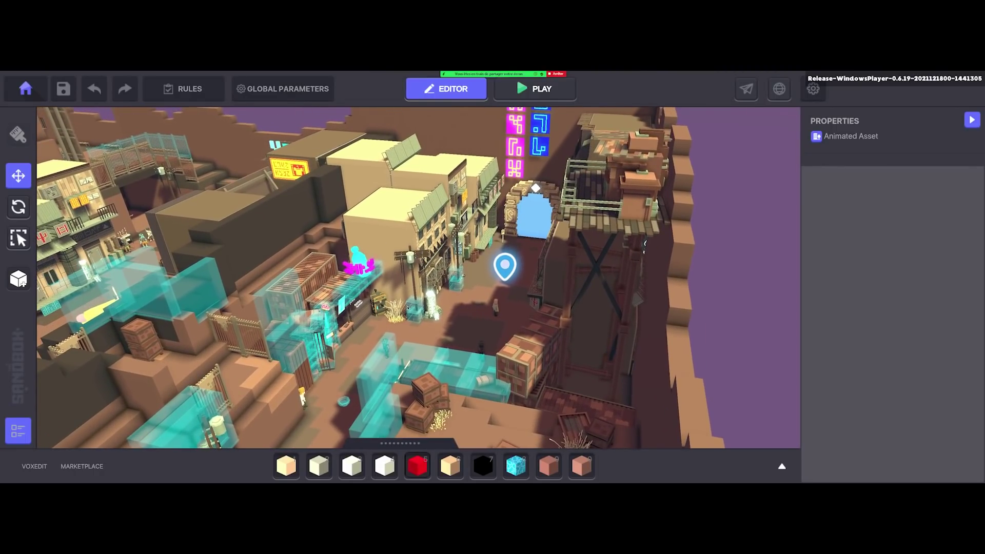
pyautogui.scroll(5, 468, 316)
pyautogui.scroll(2, 465, 342)
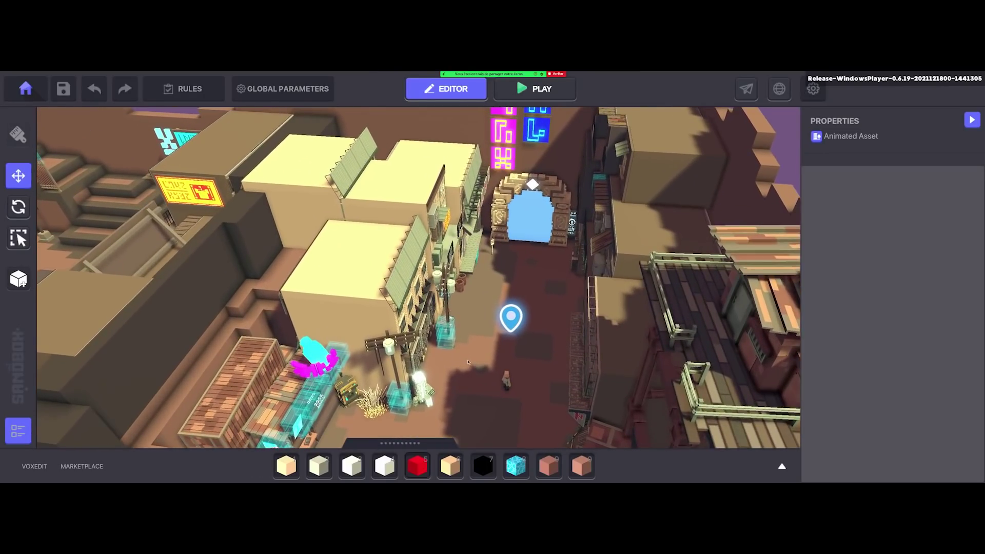
pyautogui.scroll(2, 451, 332)
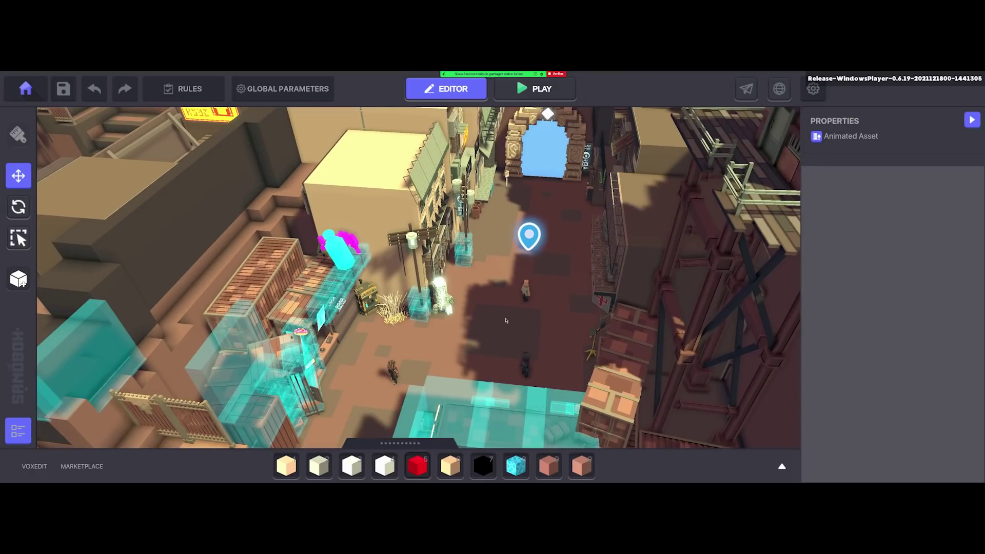
pyautogui.click(535, 89)
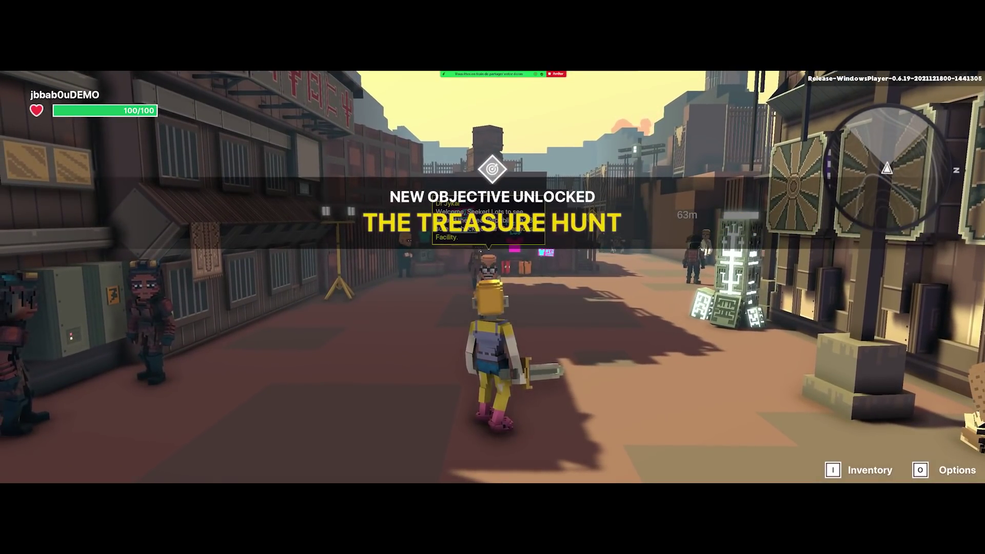
# Survey the starting street around the character, including the stone portal at its end.
pyautogui.press('a')
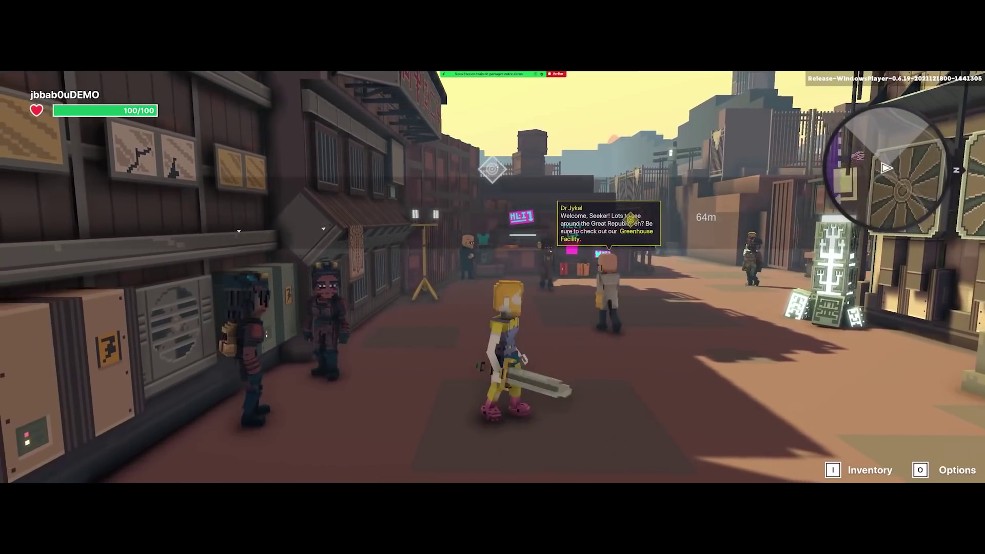
pyautogui.press('d')
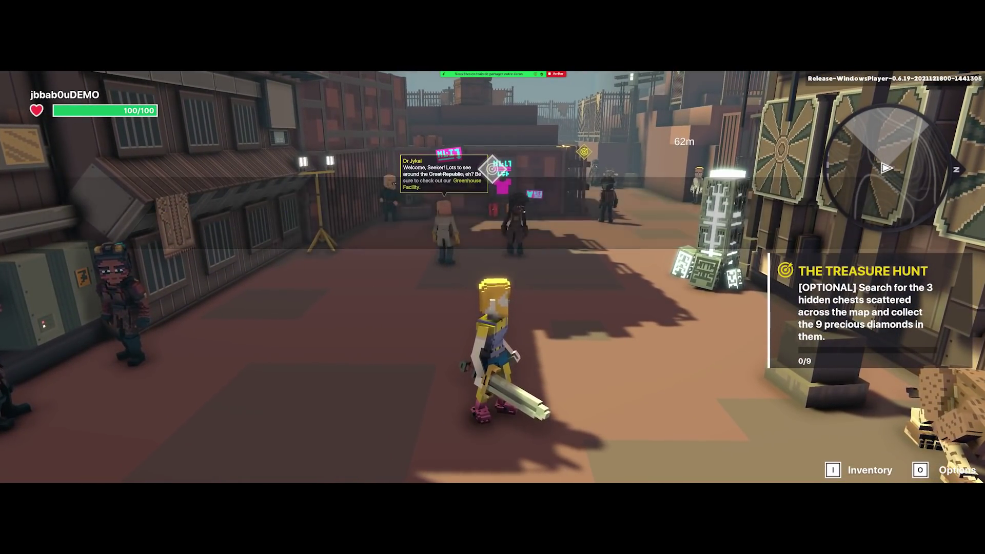
pyautogui.press('w')
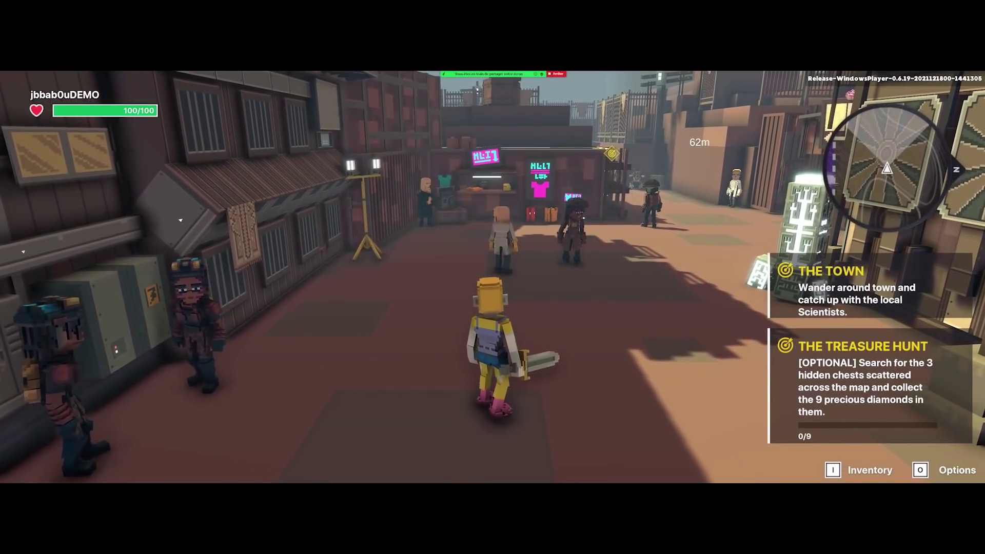
pyautogui.click(172, 218)
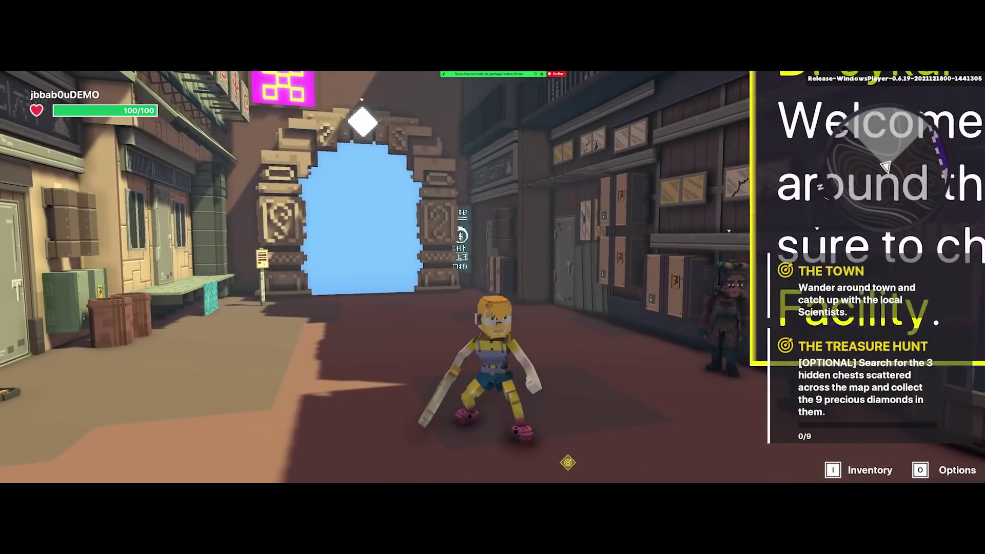
# Walk the character around the nearby scientist to check his greeting speech bubble.
pyautogui.press('w')
pyautogui.press('w')
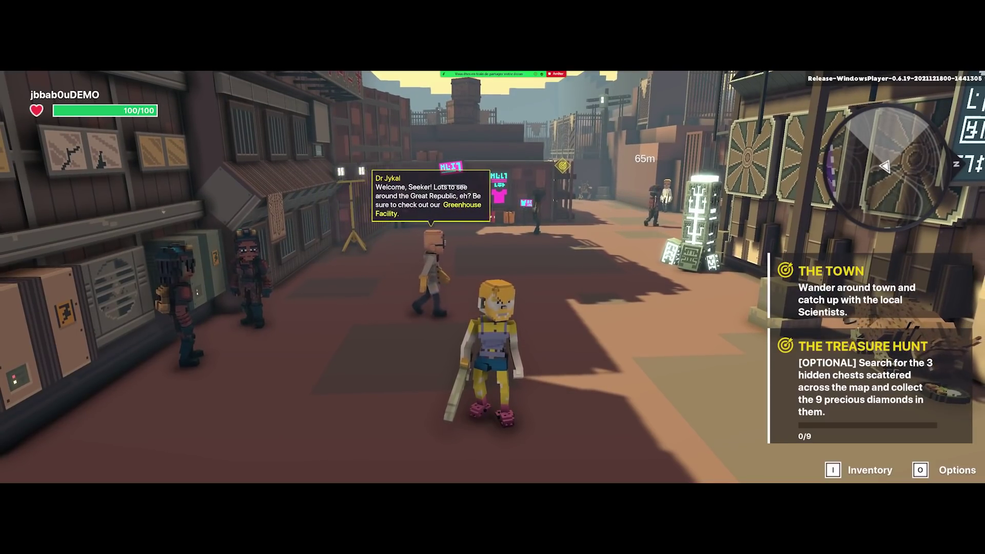
pyautogui.press('w')
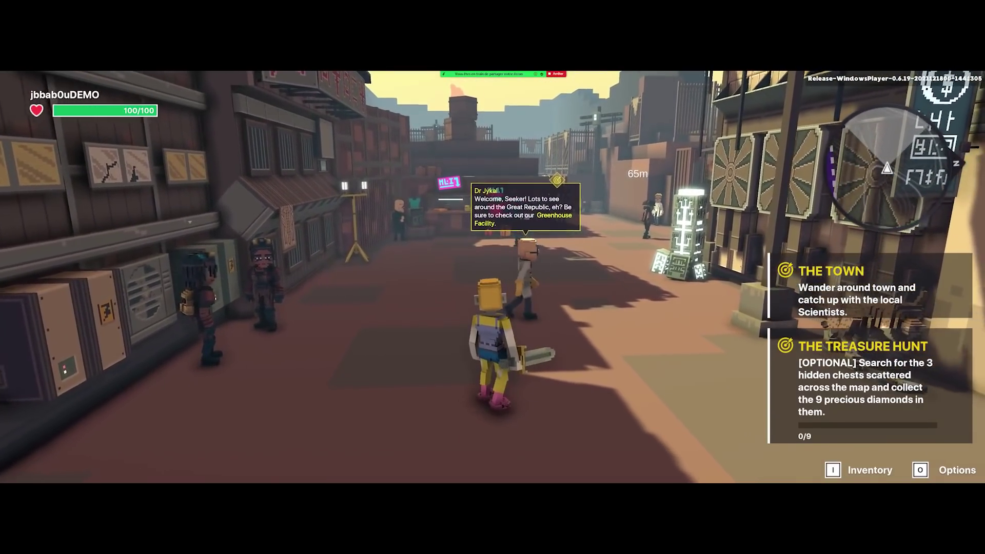
pyautogui.press('a')
pyautogui.press('w')
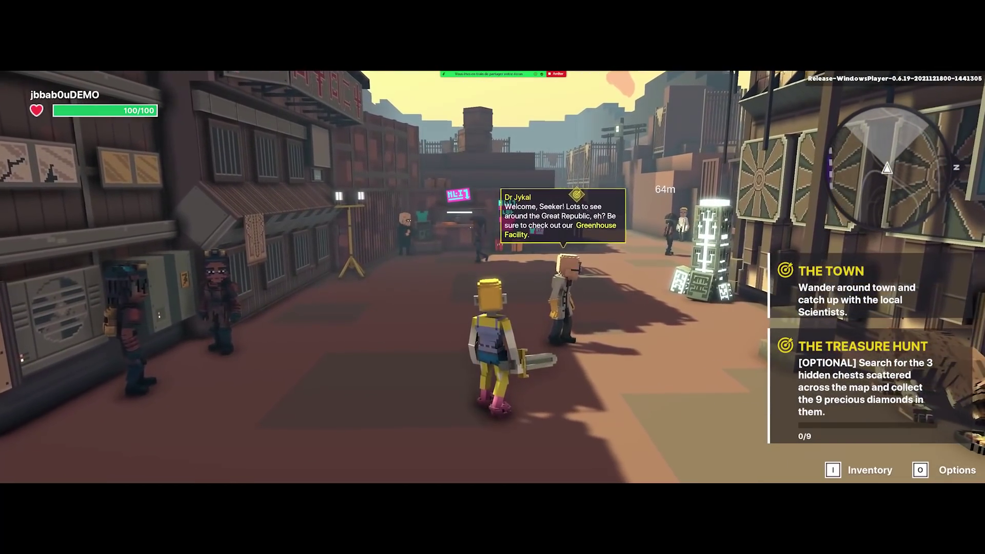
pyautogui.press('s')
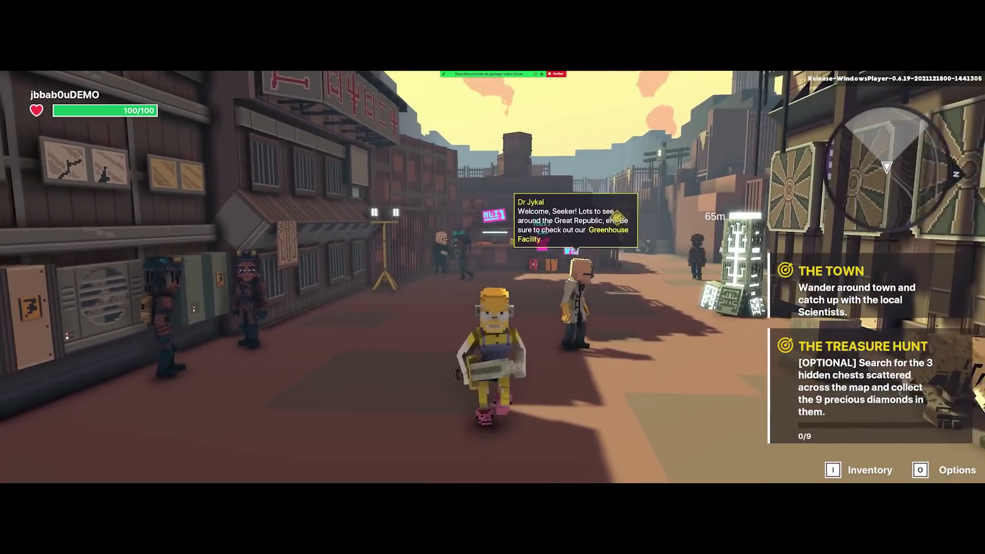
pyautogui.press('w')
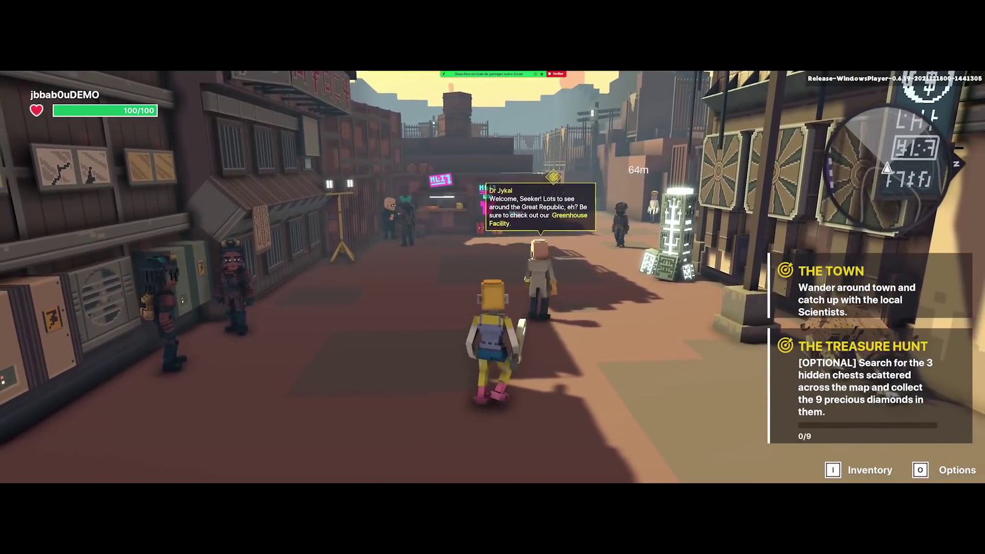
# Run the character down the street to the shop stalls and return to the scientist.
pyautogui.press('w')
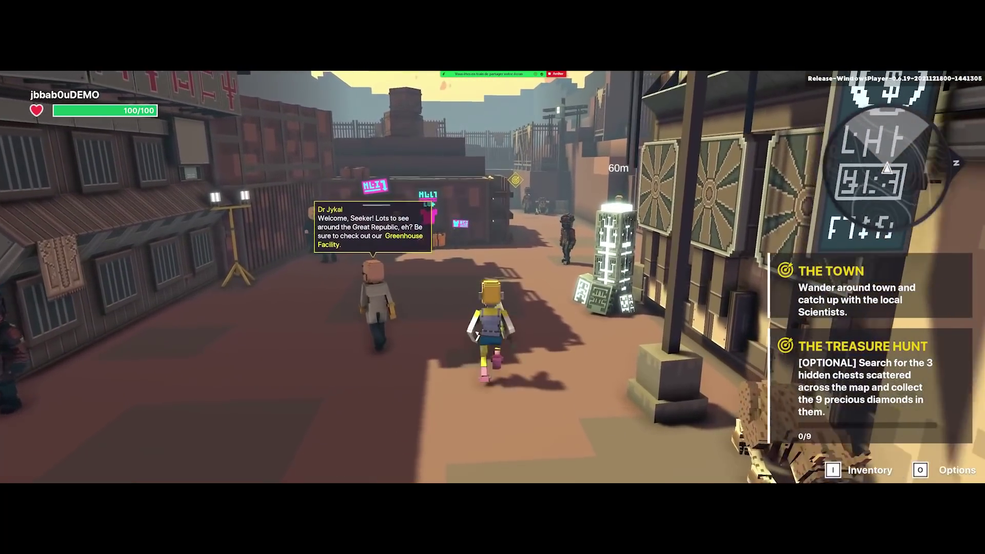
pyautogui.press('w')
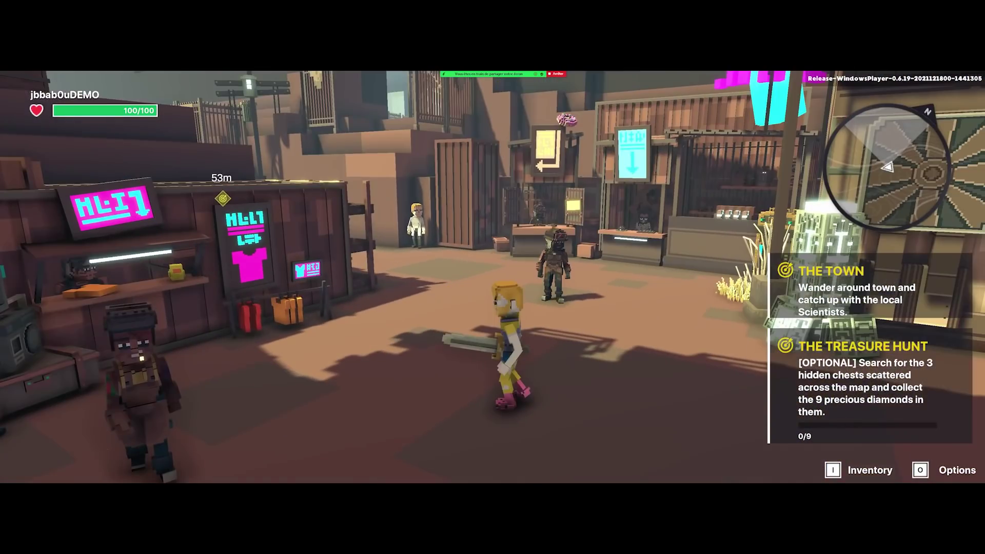
pyautogui.press('w')
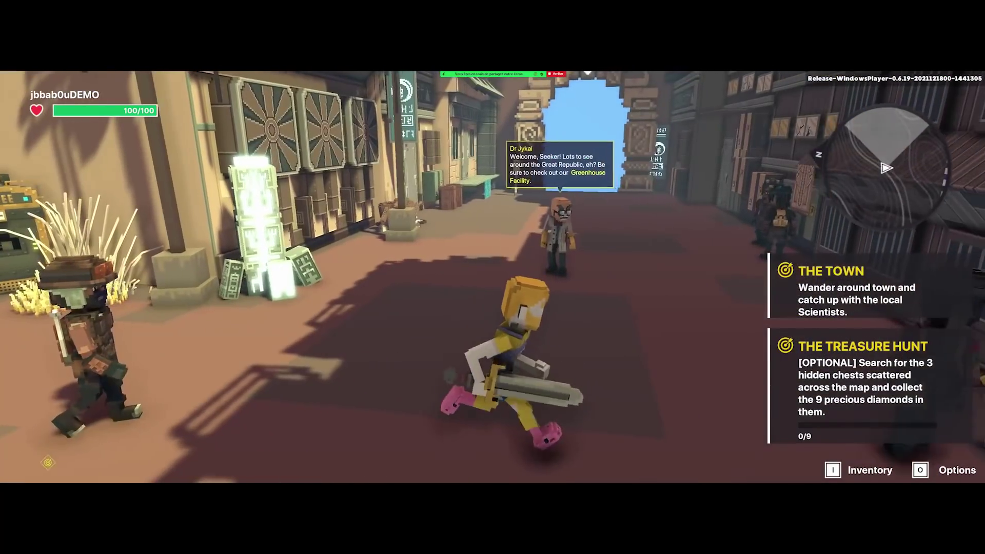
pyautogui.press('w')
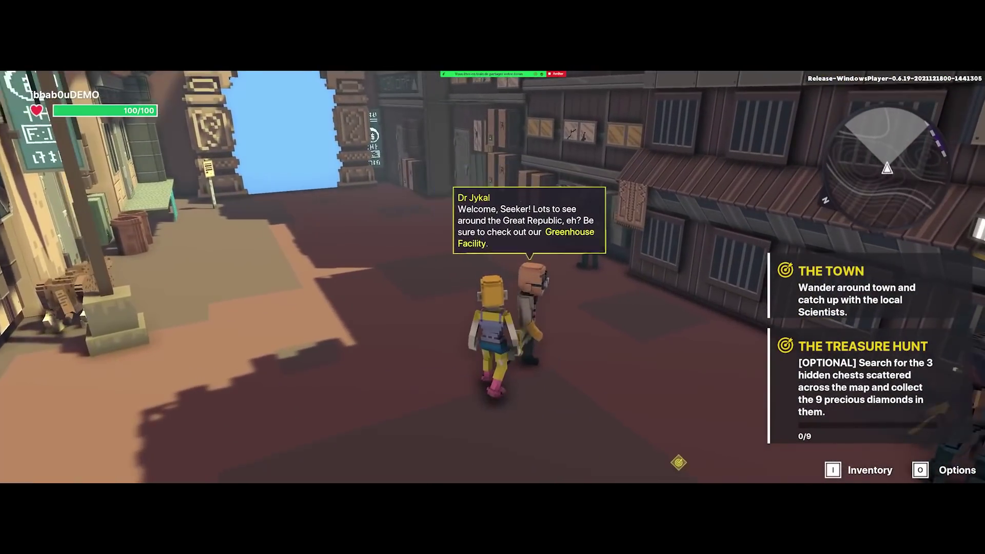
pyautogui.press('w')
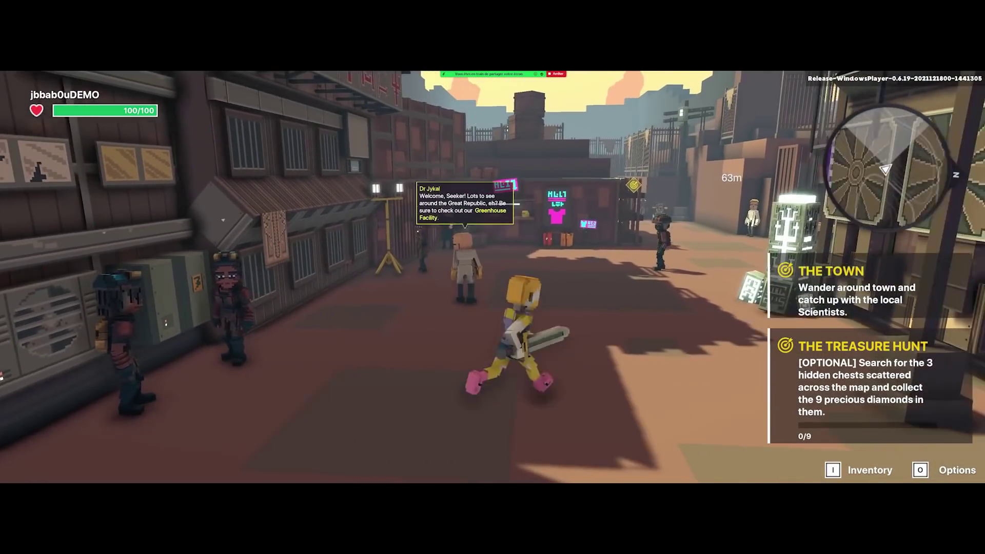
pyautogui.press('w')
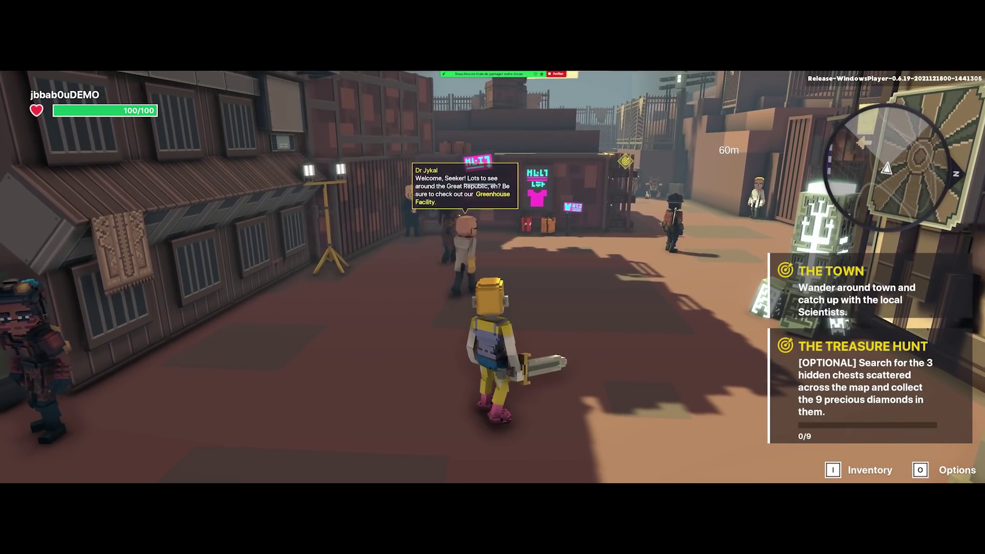
# Lead the character past the shops into the side alley to reach The Town objective marker.
pyautogui.press('w')
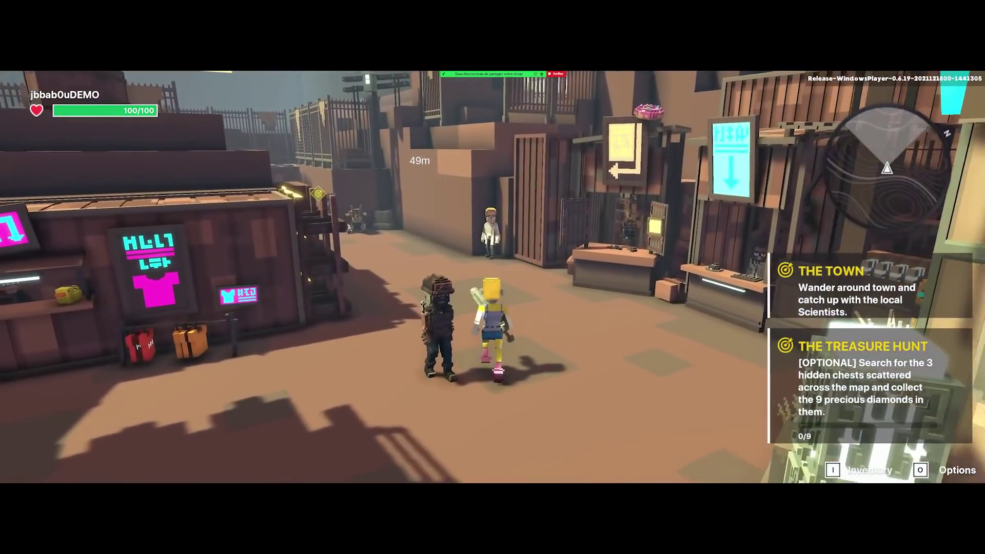
pyautogui.press('w')
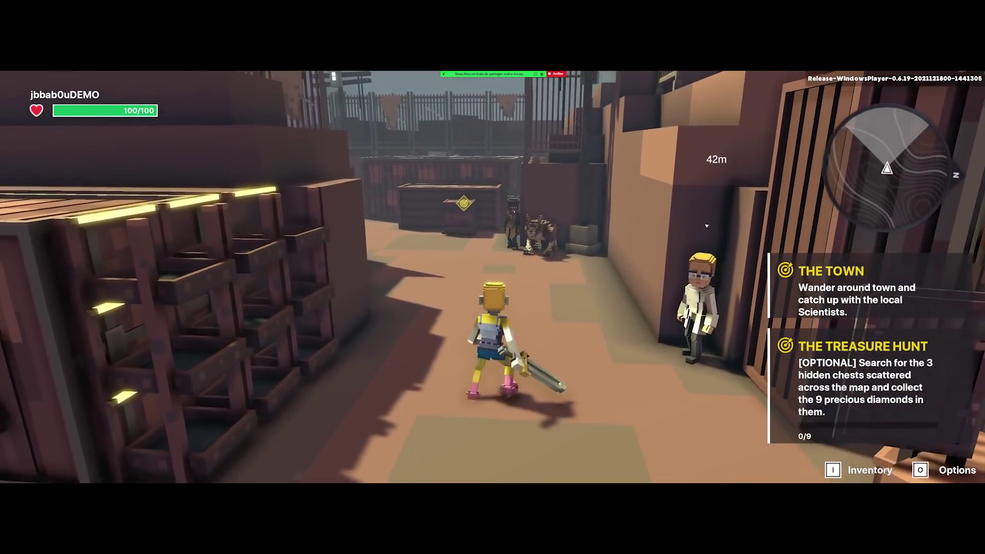
pyautogui.press('w')
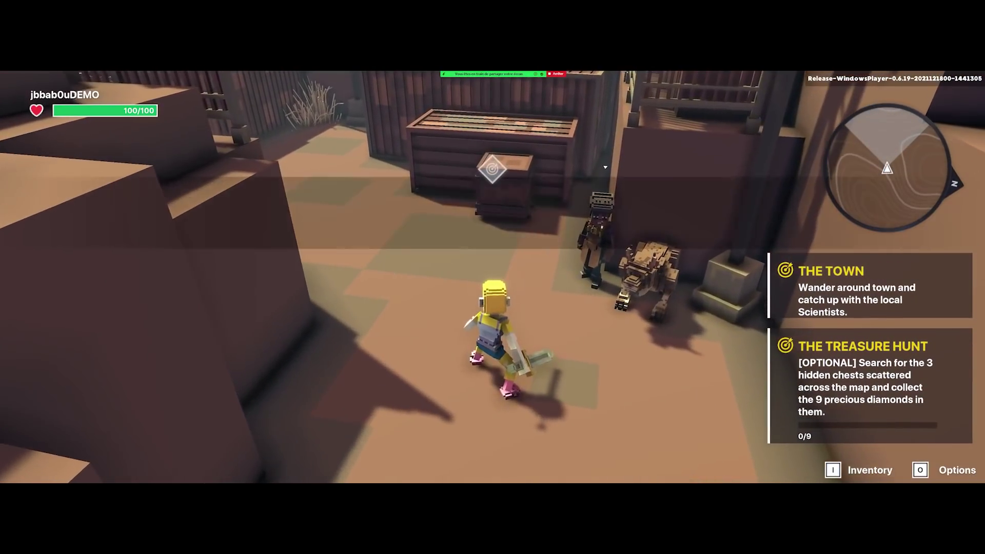
pyautogui.press('s')
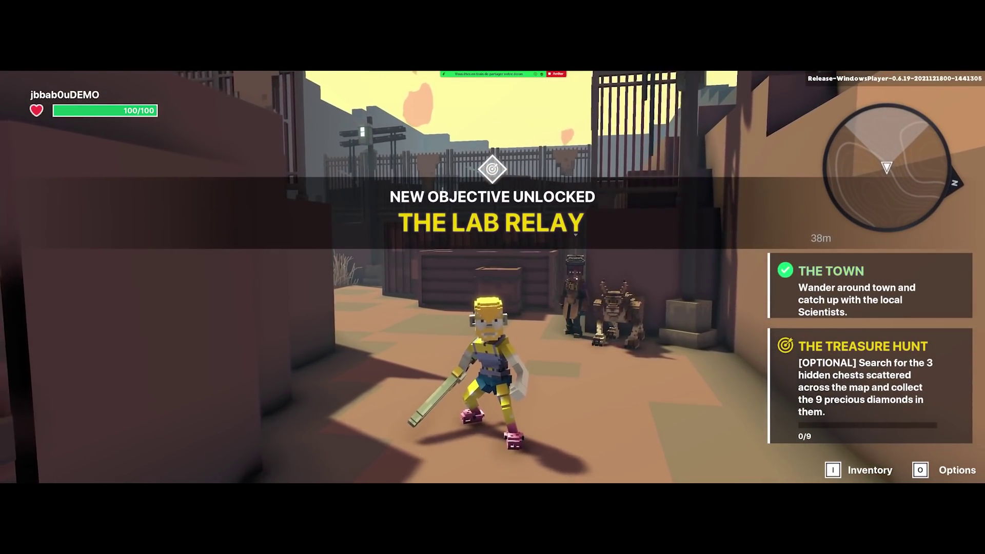
# Climb over the stacked containers past the fence and attack the enemy in the yard beyond.
pyautogui.press('w')
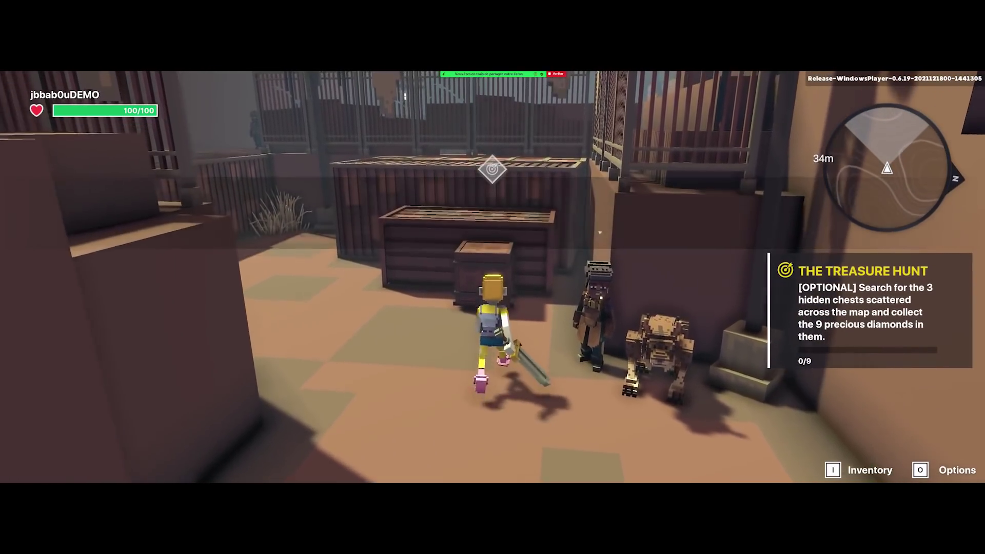
pyautogui.press('w')
pyautogui.press('space')
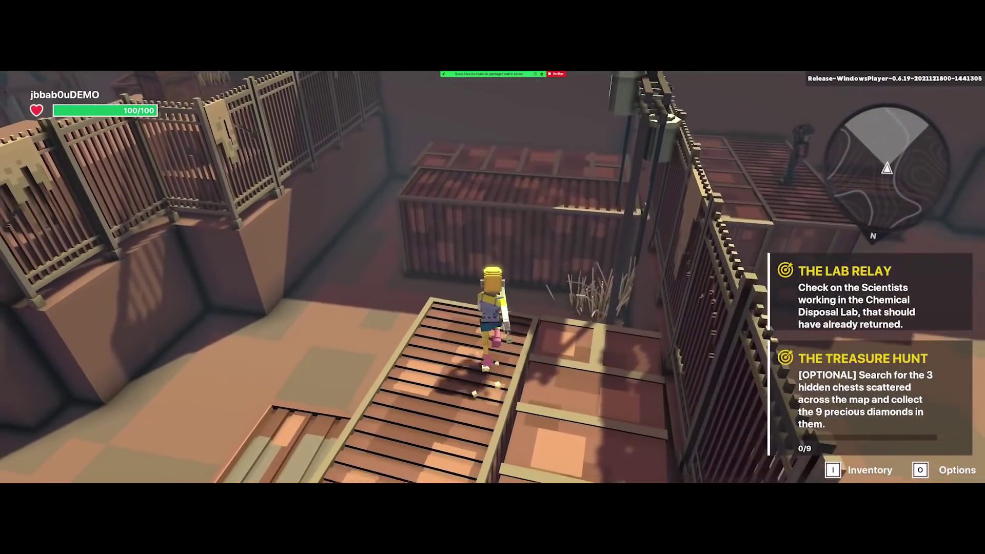
pyautogui.press('w')
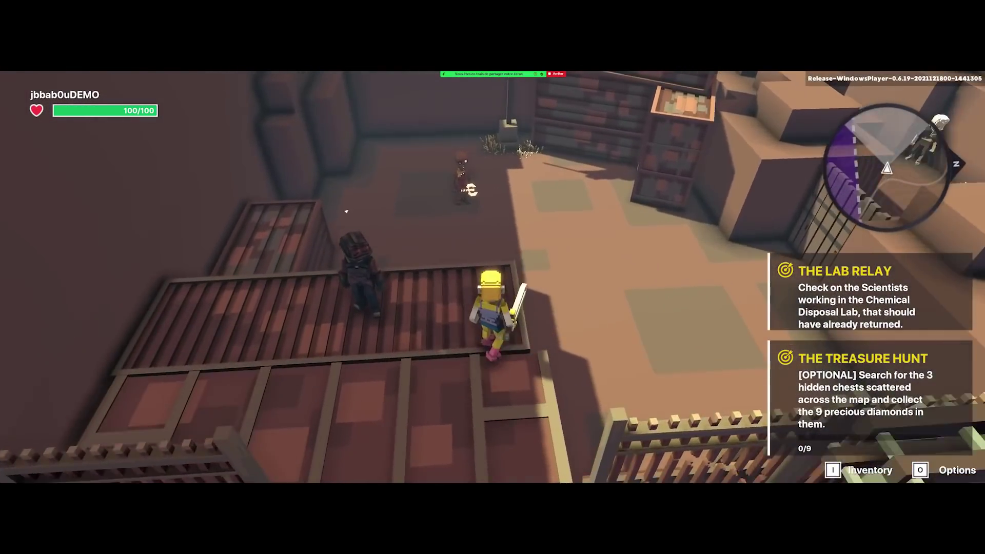
pyautogui.press('w')
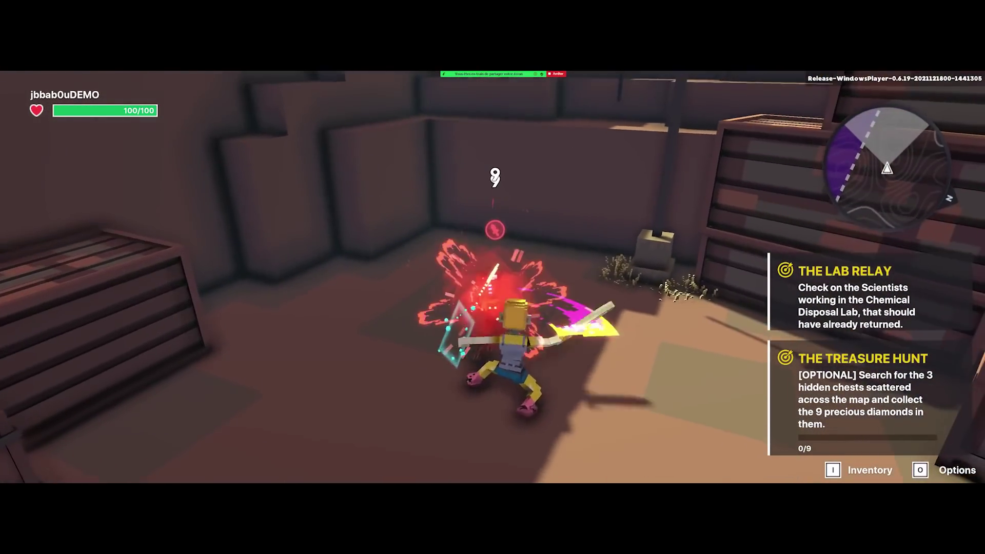
# Run through the canyon passage to the character with the exclamation mark and accept the Collect Useful Tech quest.
pyautogui.press('w')
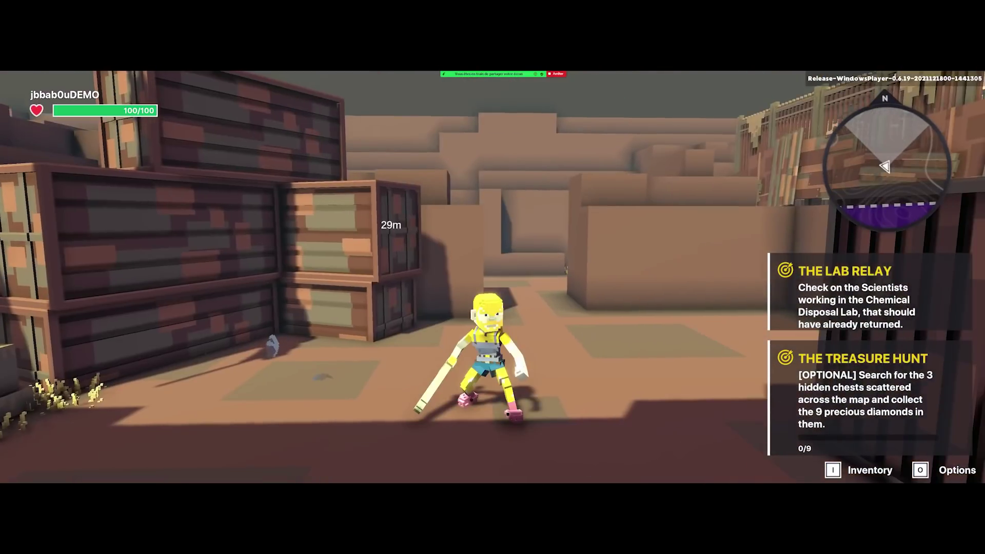
pyautogui.press('w')
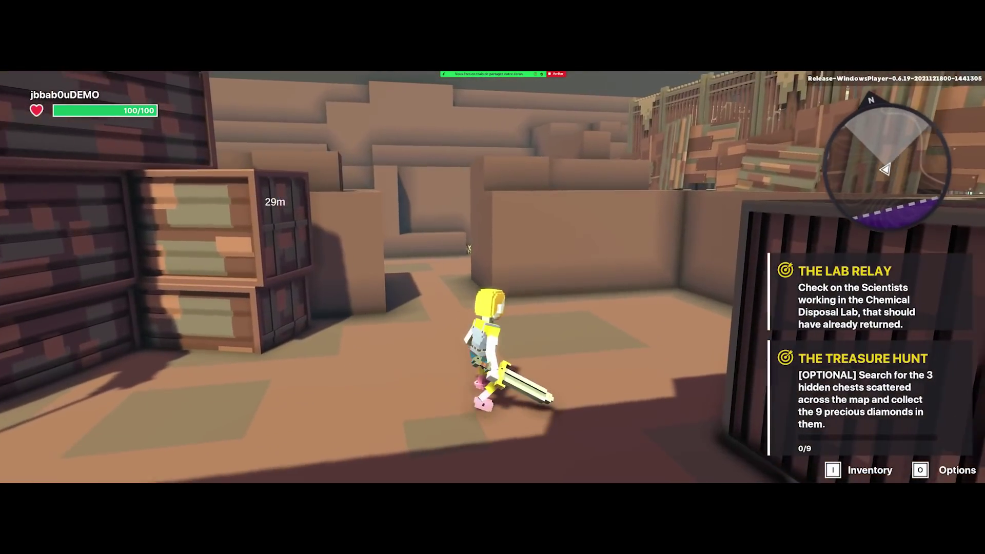
pyautogui.press('w')
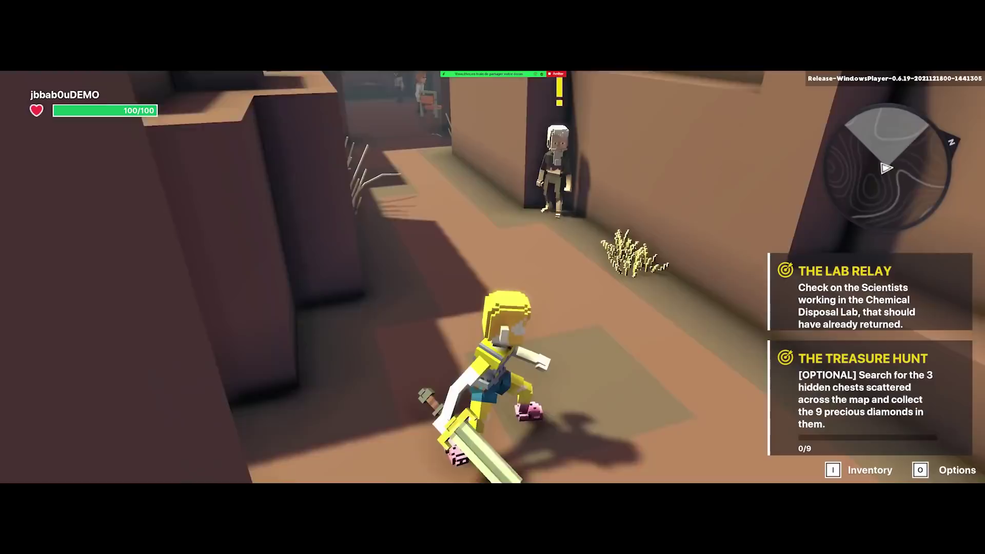
pyautogui.press('e')
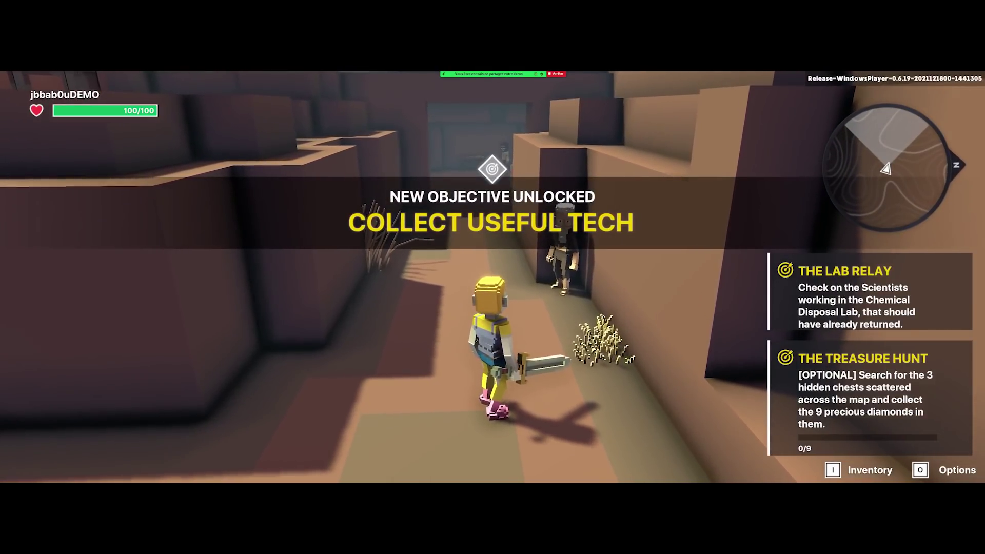
# Run to the treasure chest at the canyon dead end, open it and collect its three blue diamonds.
pyautogui.press('w')
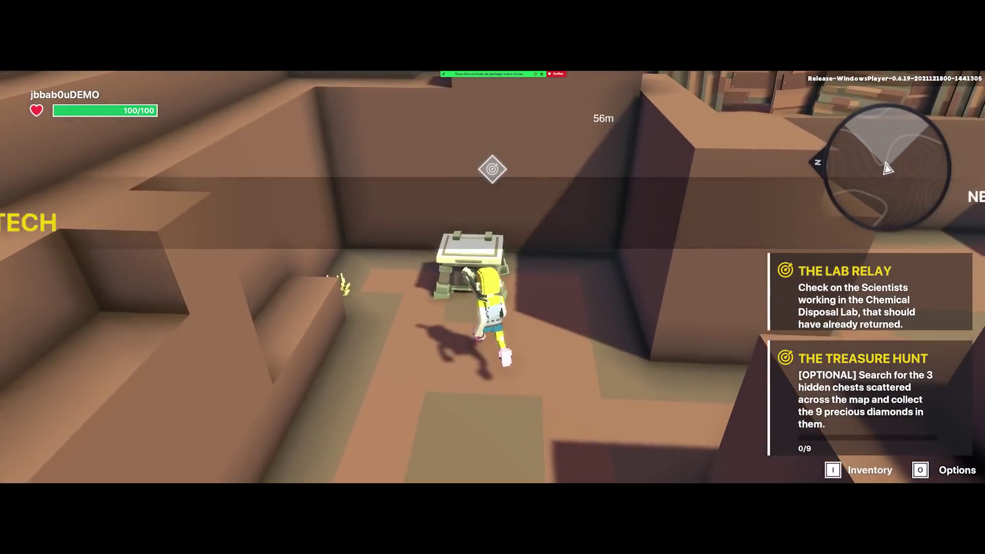
pyautogui.press('e')
pyautogui.press('s')
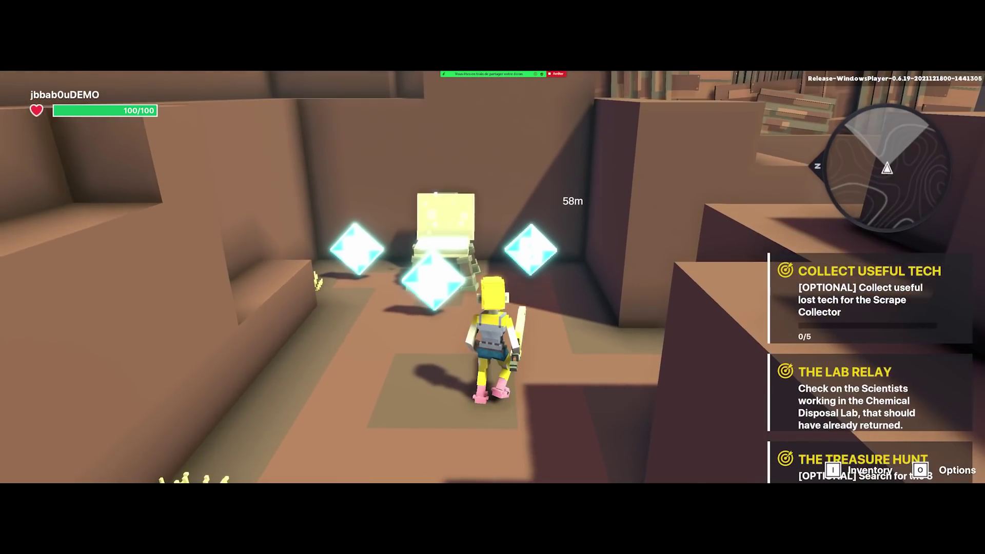
pyautogui.press('a')
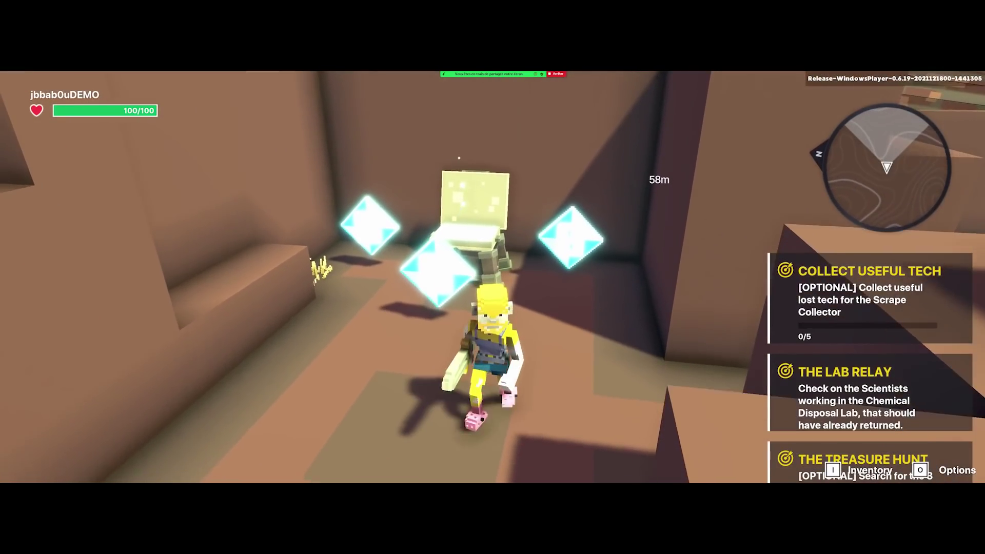
pyautogui.press('w')
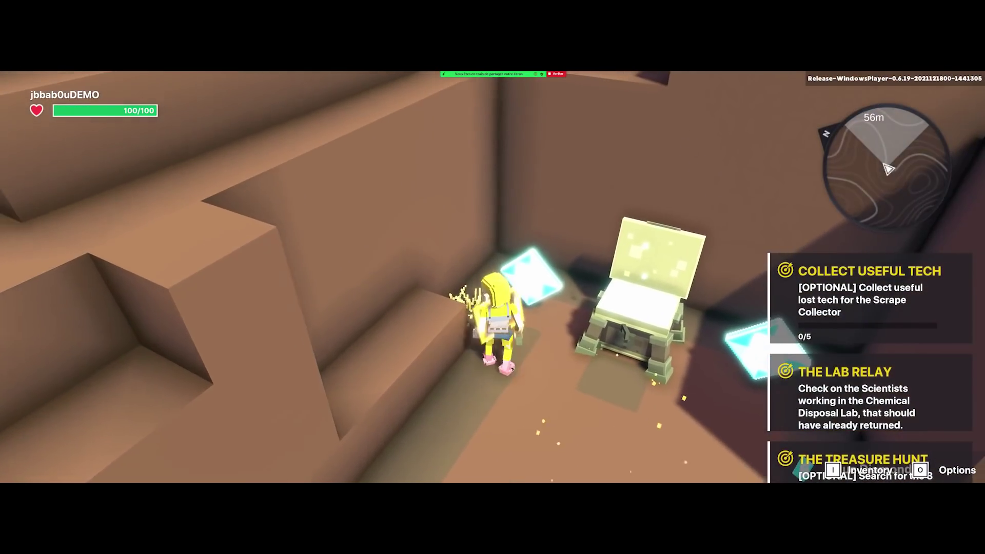
pyautogui.press('w')
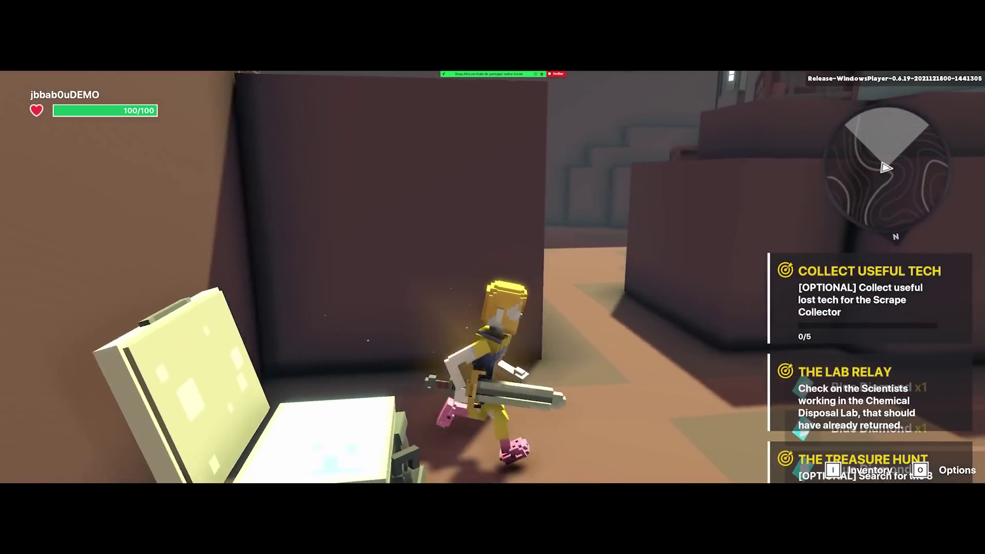
# Run through the canyon doorway to the red-haired character beside the door and talk to them to finish The Lab Relay.
pyautogui.press('w')
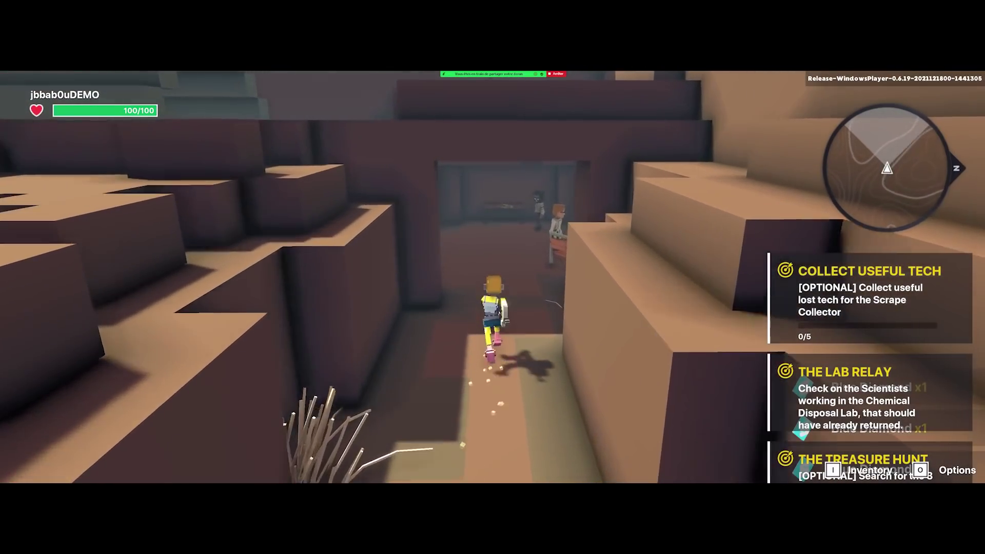
pyautogui.press('w')
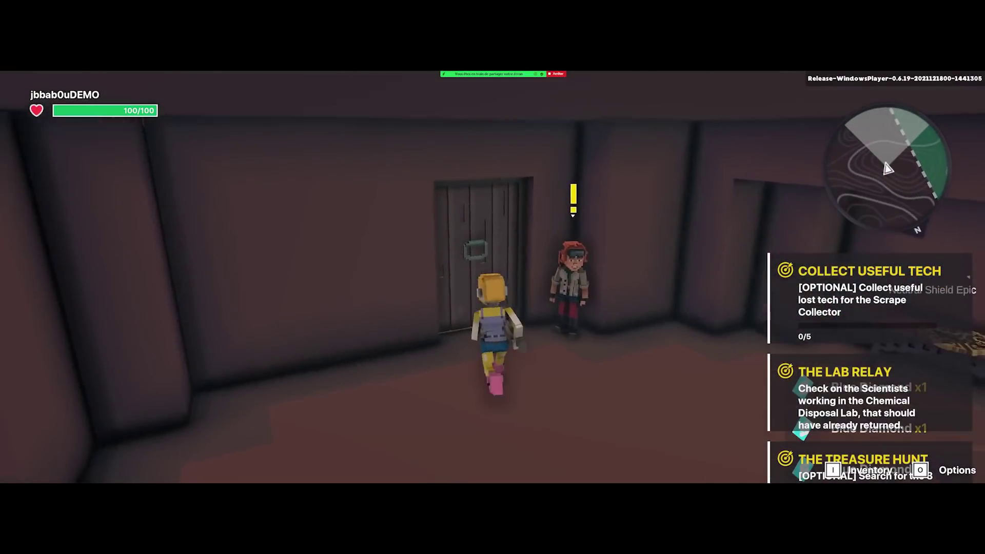
pyautogui.press('s')
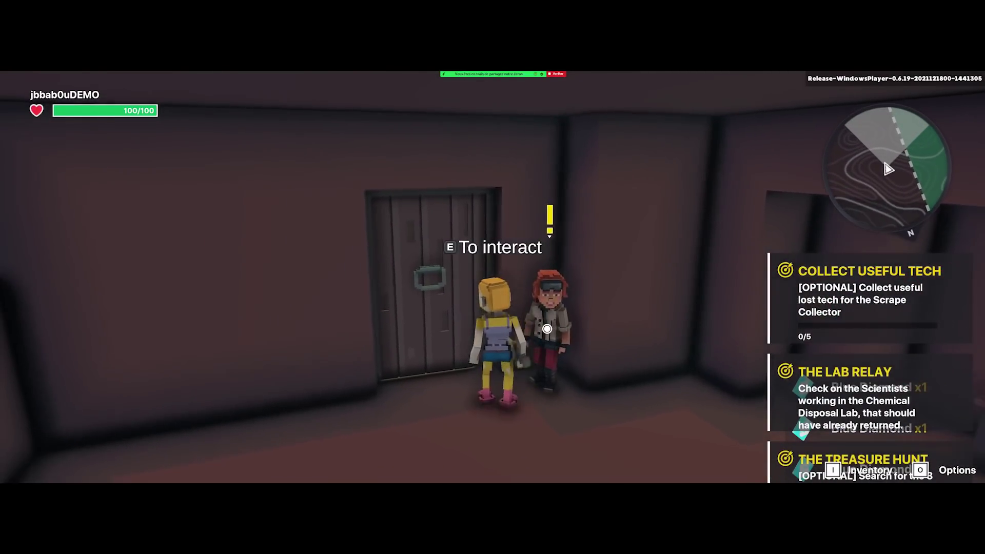
pyautogui.press('e')
pyautogui.press('e')
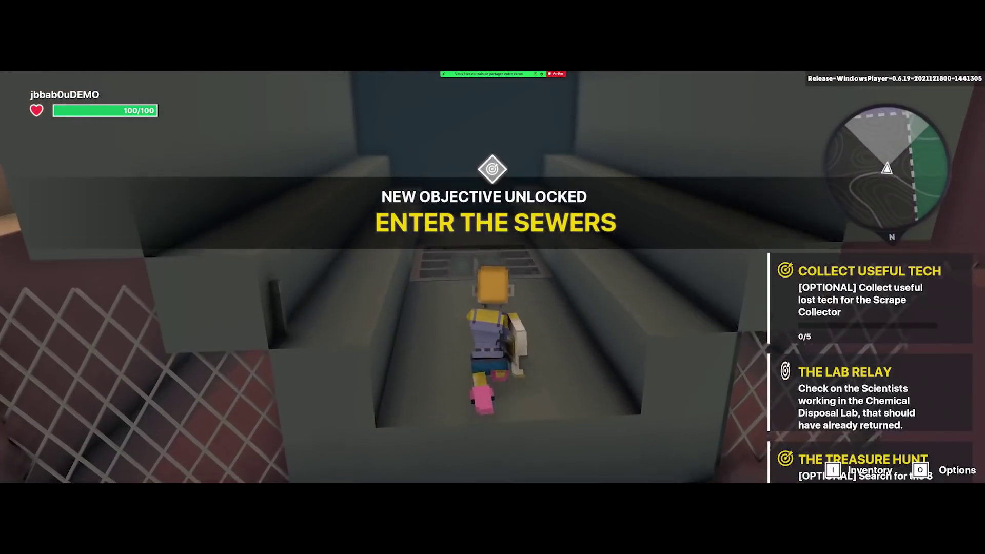
# Lead the character down the tunnel into the sewers toward the containers floating on the toxic pool.
pyautogui.press('w')
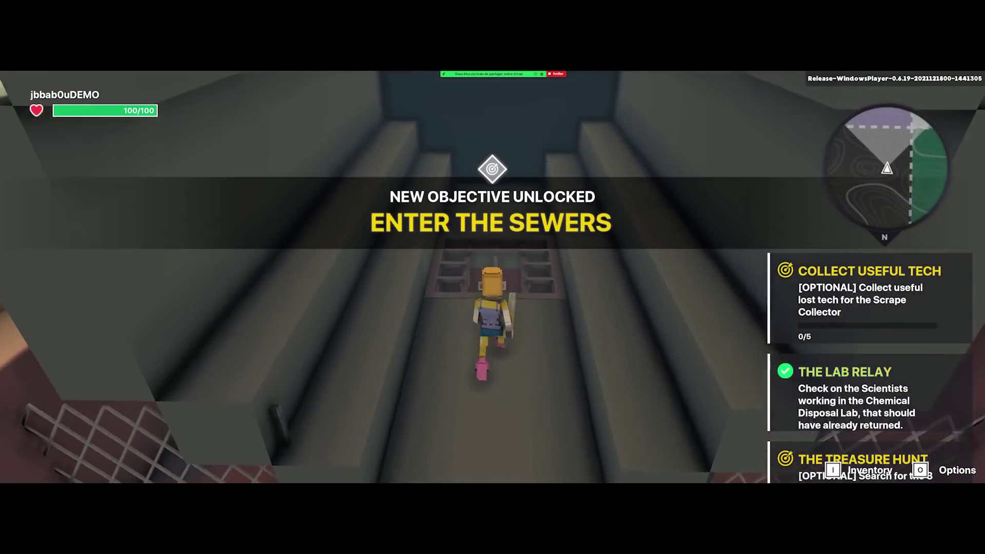
pyautogui.press('w')
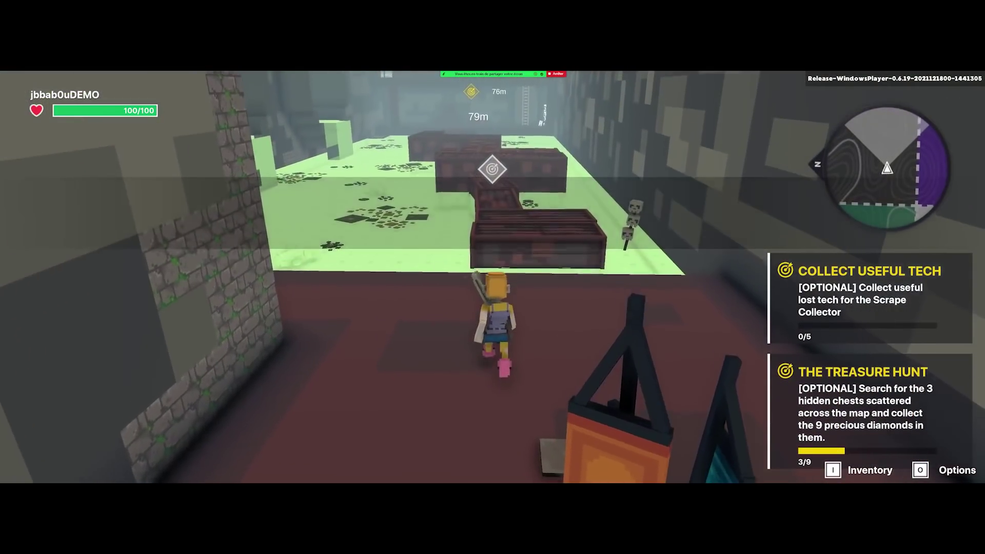
pyautogui.press('w')
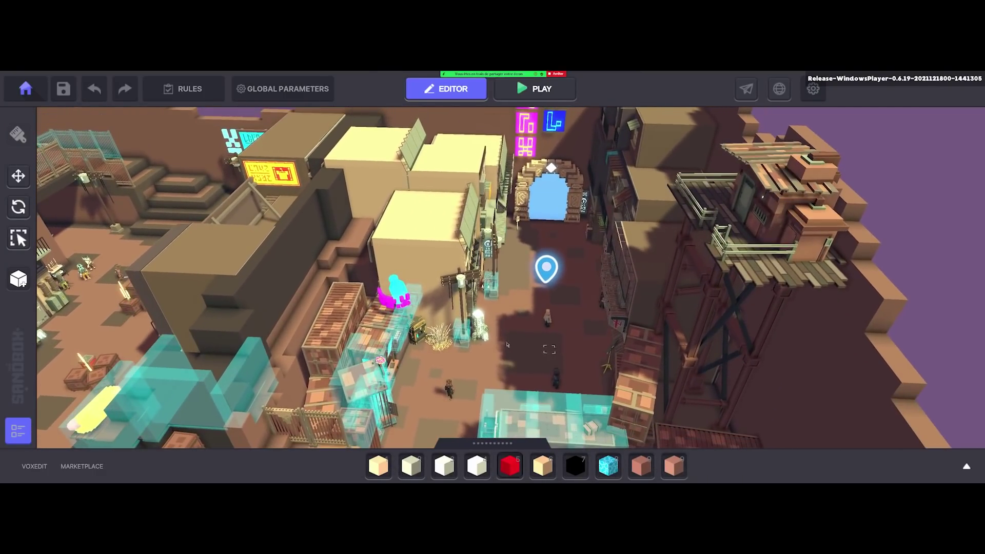
# Open the asset library in the editor and show its Blocks category.
pyautogui.press('Tab')
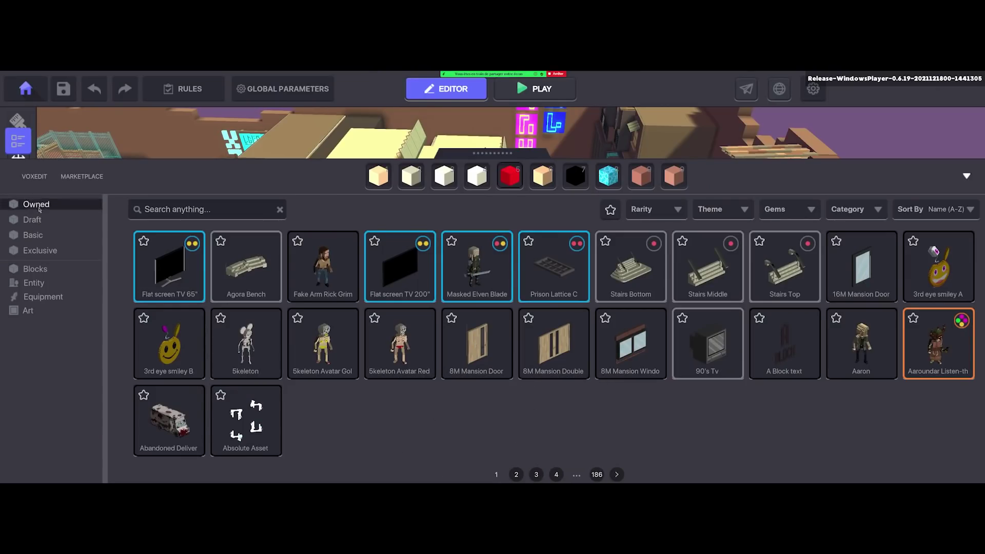
pyautogui.click(29, 269)
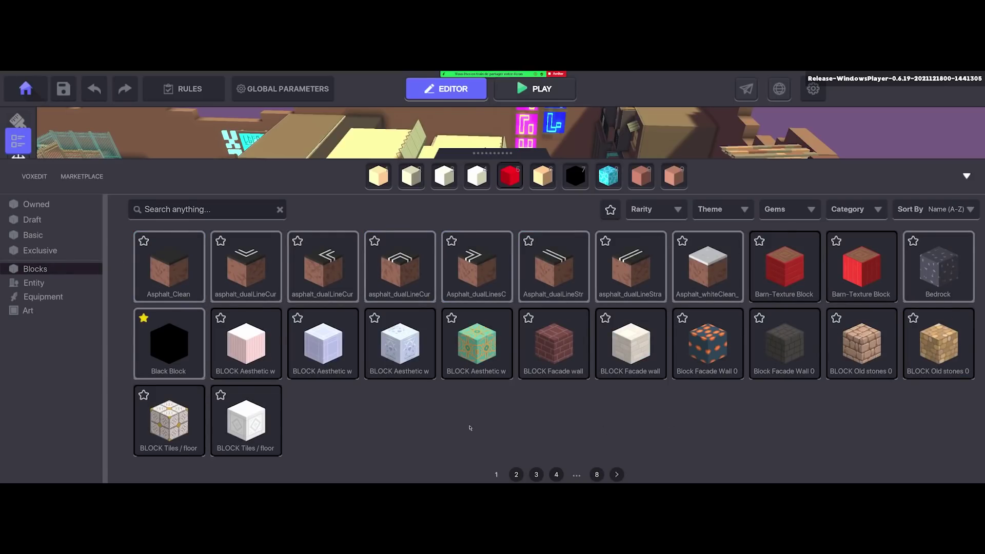
# Switch to Google Slides and view the lands texturing and uploaded flat blocks slides in the Block texturing presentation.
pyautogui.hotkey('alt', 'Tab')
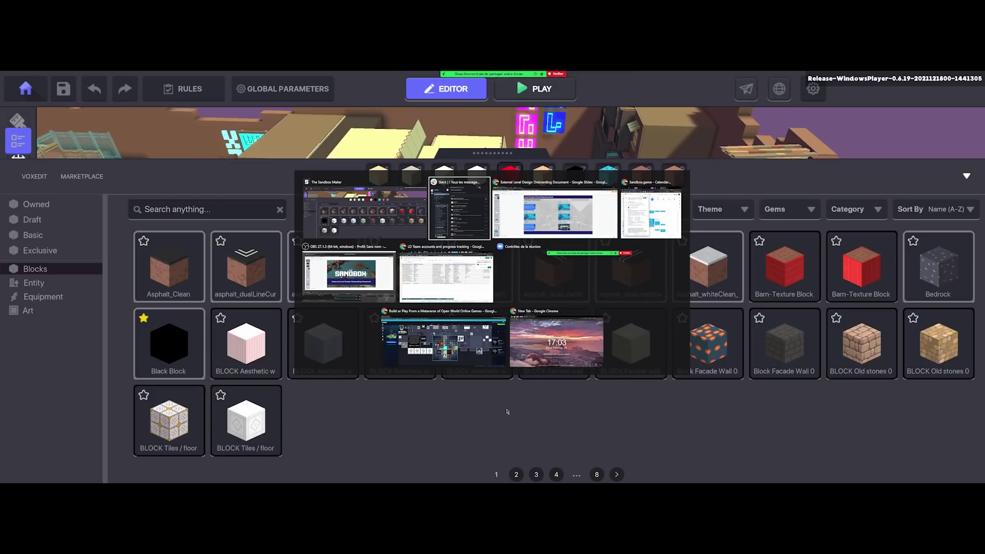
pyautogui.hotkey('alt', 'Tab')
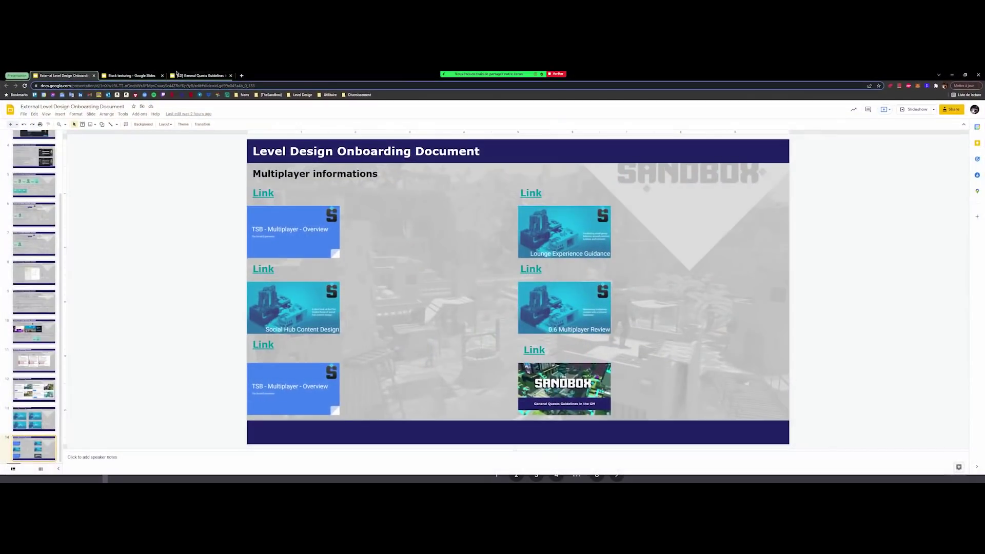
pyautogui.click(134, 76)
pyautogui.click(40, 173)
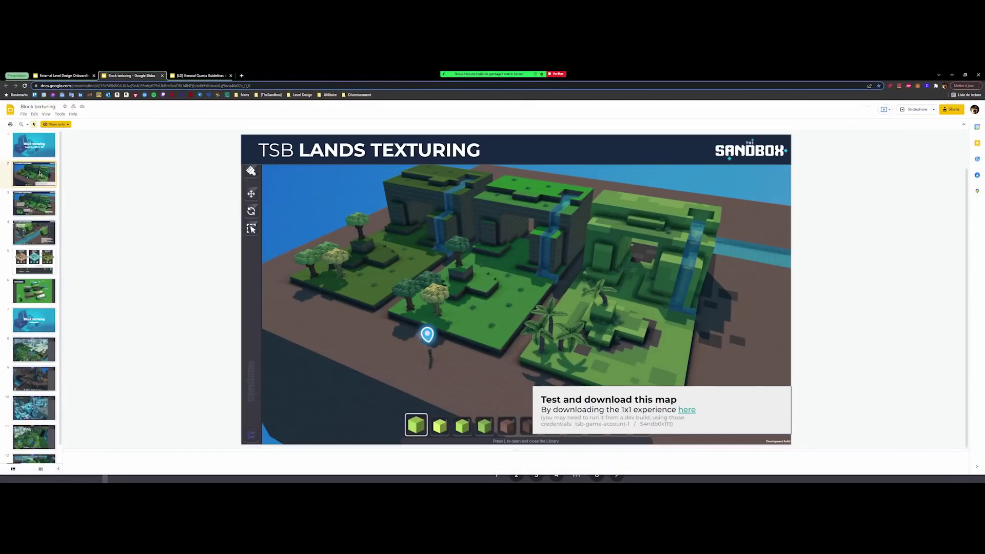
pyautogui.click(37, 297)
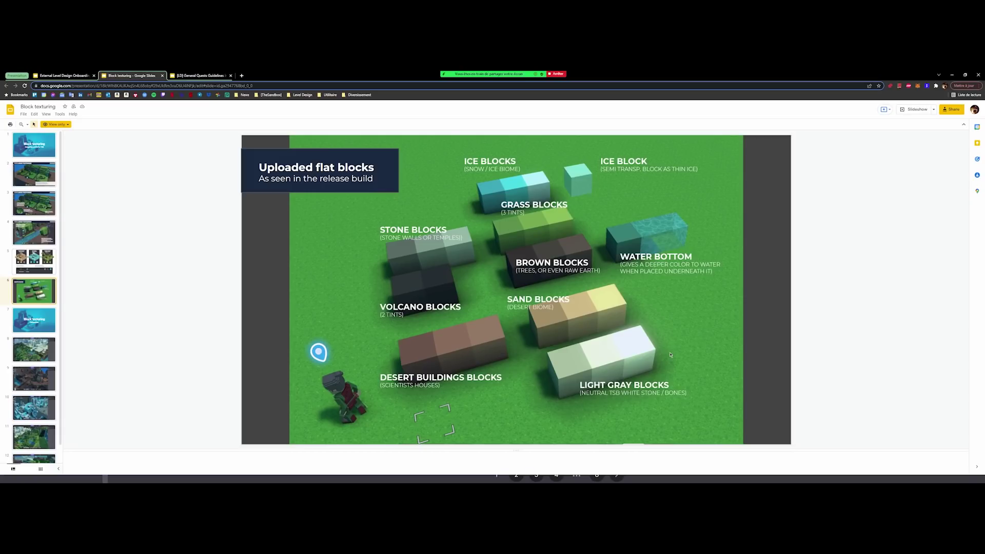
# Switch back to The Sandbox Maker and collapse the asset library to show the town level.
pyautogui.hotkey('alt', 'Tab')
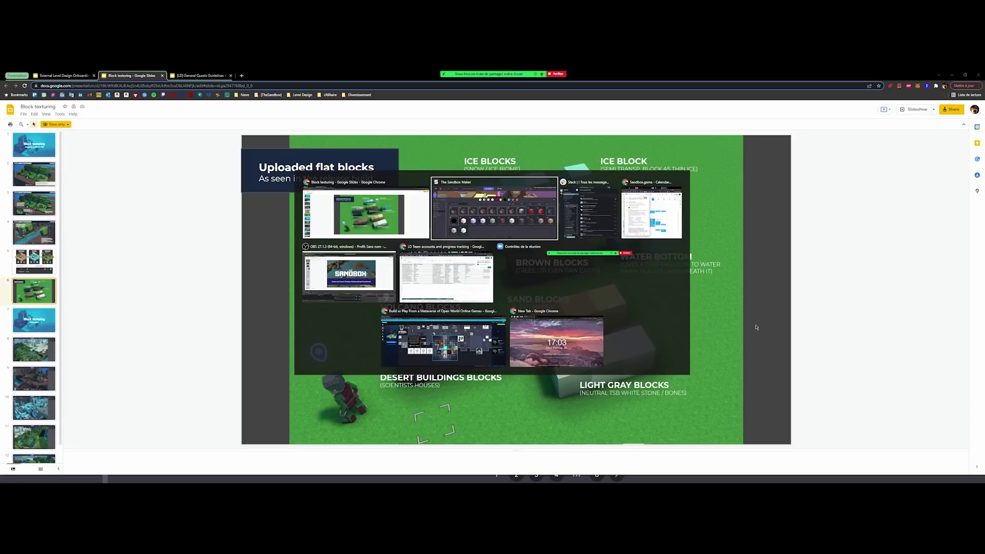
pyautogui.click(556, 350)
pyautogui.click(967, 177)
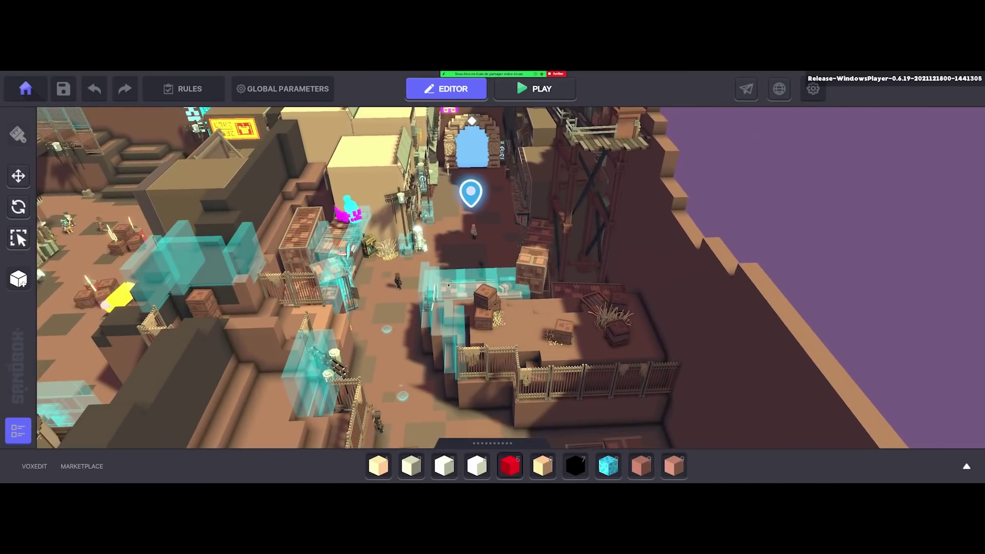
# Assign Rosybrown block 1 from page 5 of the Blocks library to the eighth quick slot and make Rosybrown block 2 active.
pyautogui.press('Tab')
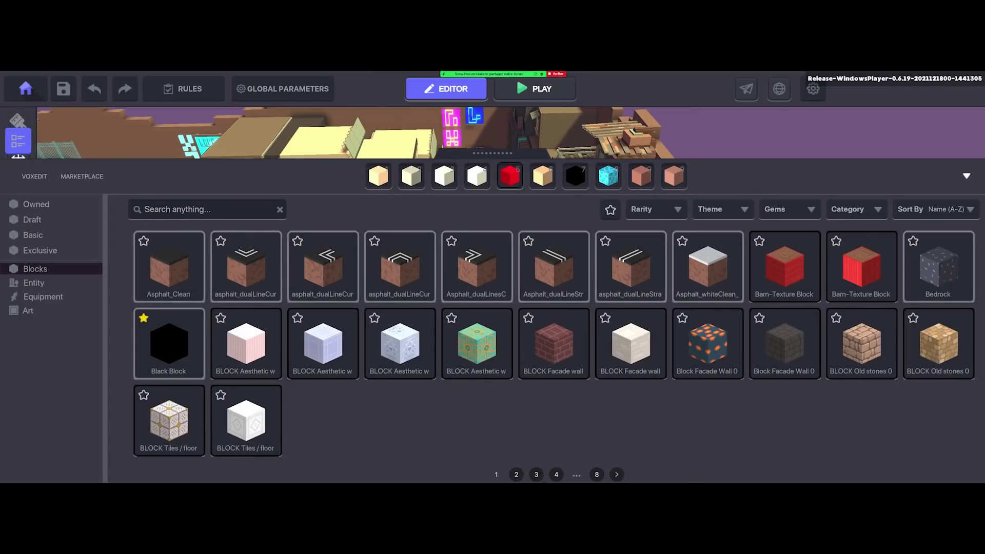
pyautogui.click(516, 474)
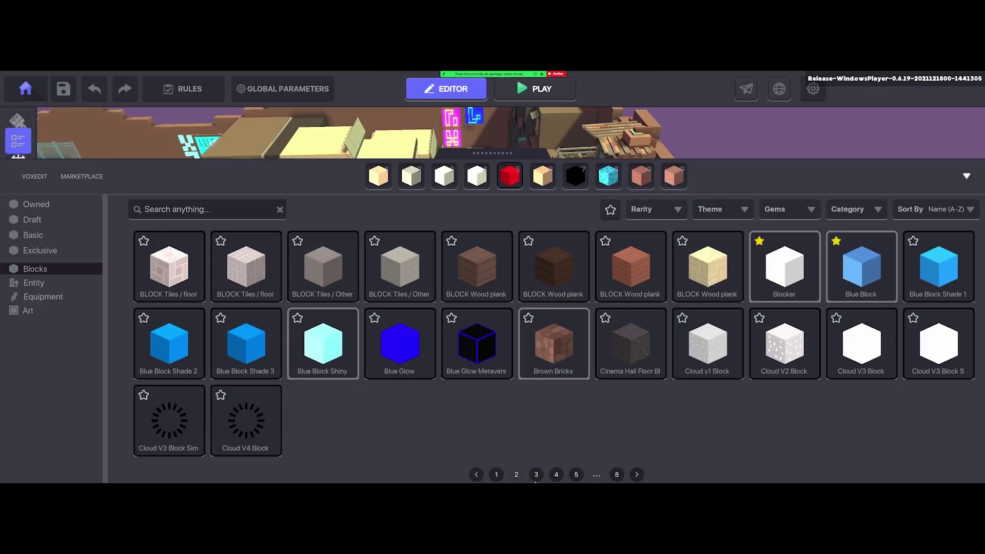
pyautogui.click(536, 475)
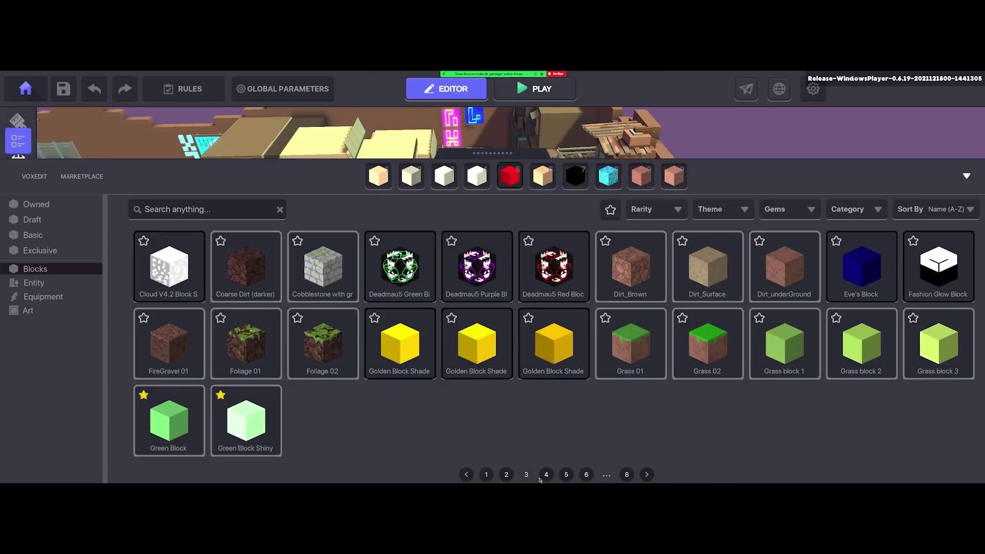
pyautogui.click(546, 475)
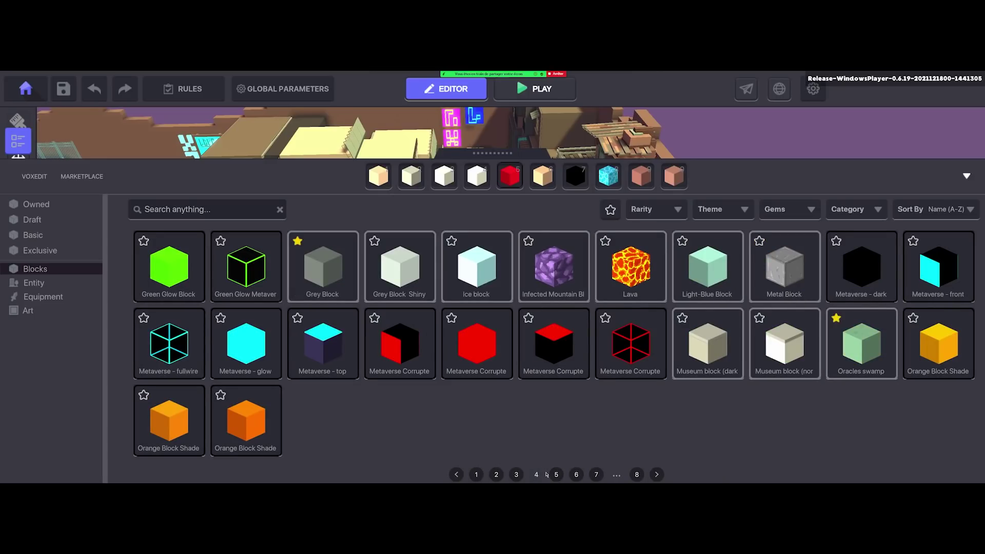
pyautogui.click(556, 475)
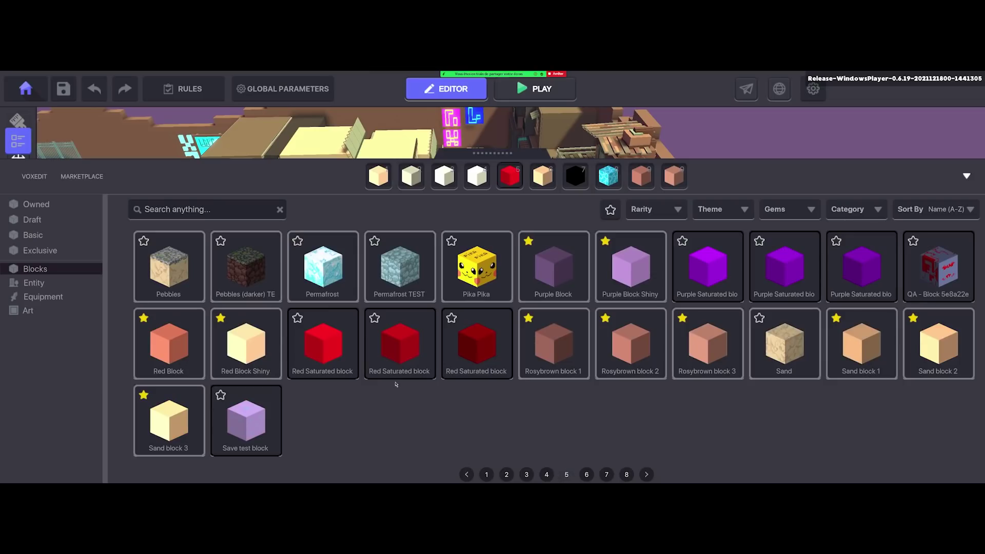
pyautogui.moveTo(553, 359); pyautogui.dragTo(612, 186)
pyautogui.click(641, 176)
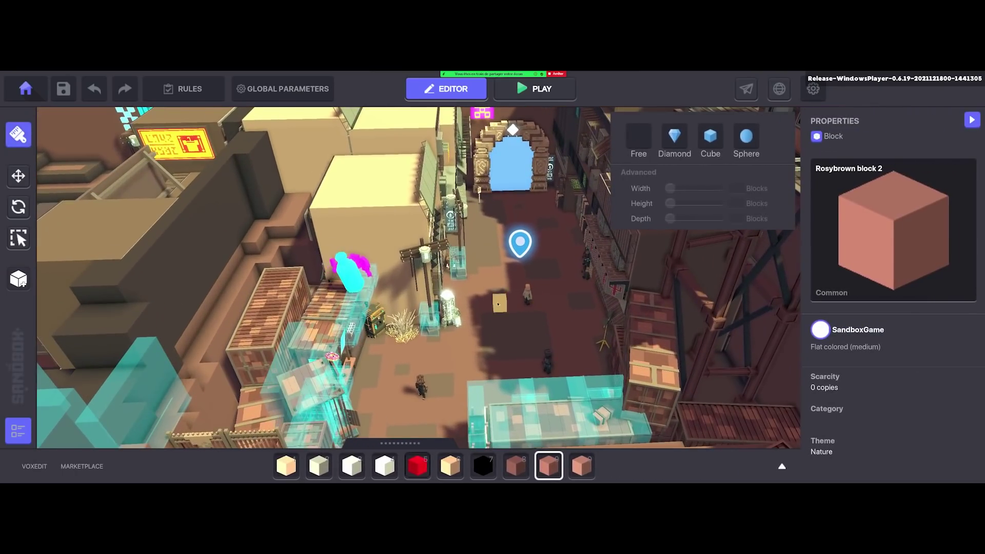
# Paint a rectangular slab of Rosybrown block 2 on the plaza floor in front of the stepped platform.
pyautogui.moveTo(497, 304); pyautogui.dragTo(417, 312, button='right')
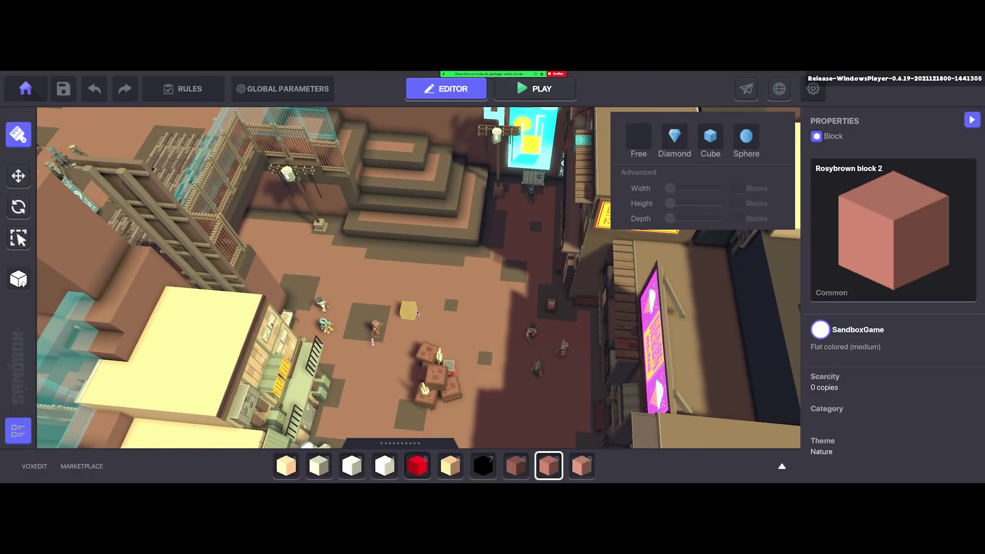
pyautogui.scroll(3, 469, 305)
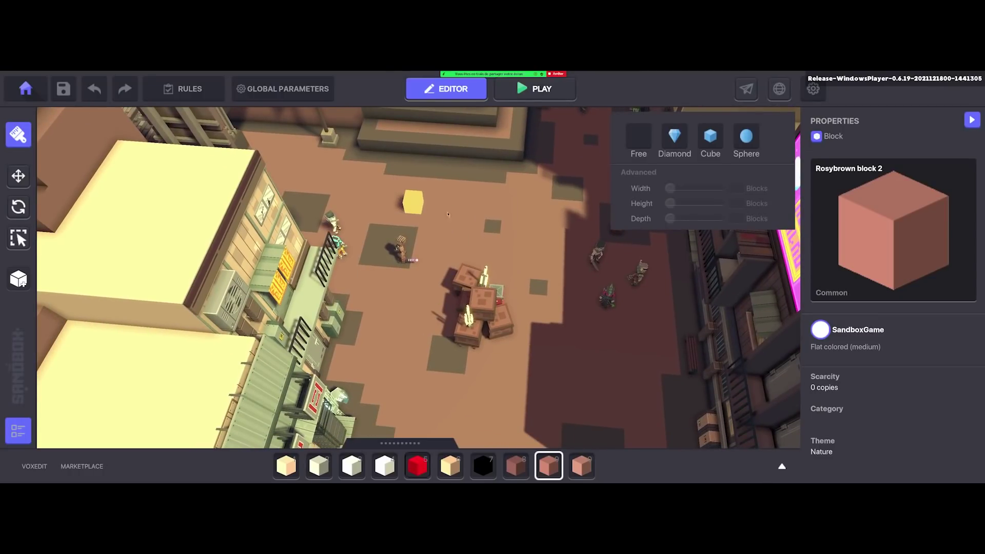
pyautogui.moveTo(411, 202); pyautogui.dragTo(487, 230)
pyautogui.moveTo(487, 231); pyautogui.dragTo(437, 195, button='right')
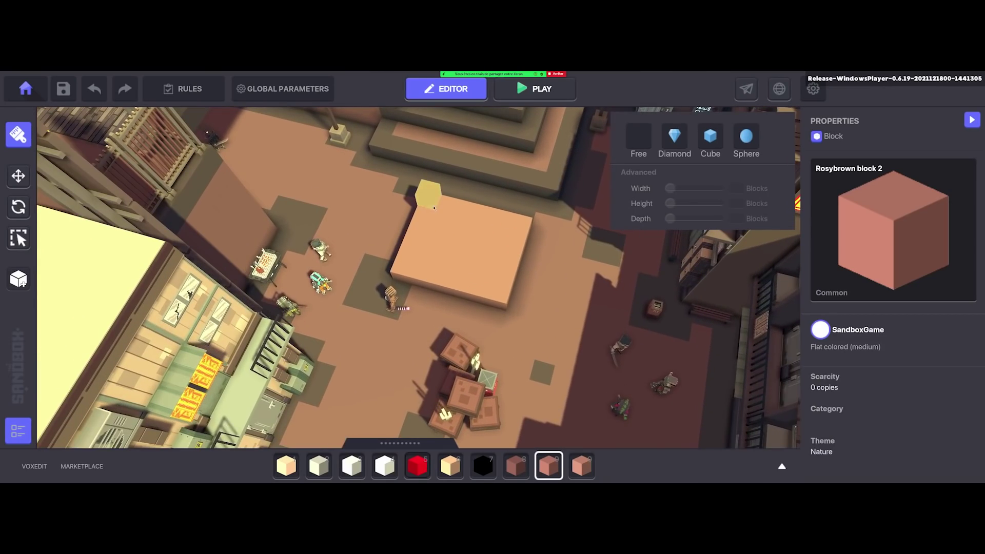
# Extend the block selection over the plaza slab into a tall volume and erase the blocks inside it.
pyautogui.moveTo(437, 195); pyautogui.dragTo(471, 189)
pyautogui.moveTo(471, 189); pyautogui.dragTo(566, 245, button='right')
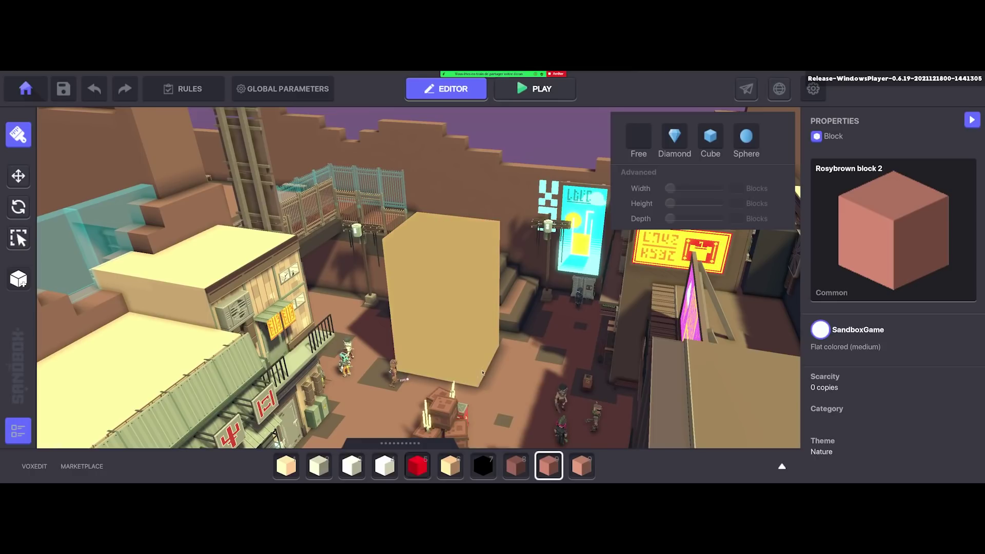
pyautogui.keyDown('shift'); pyautogui.click(441, 265); pyautogui.keyUp('shift')
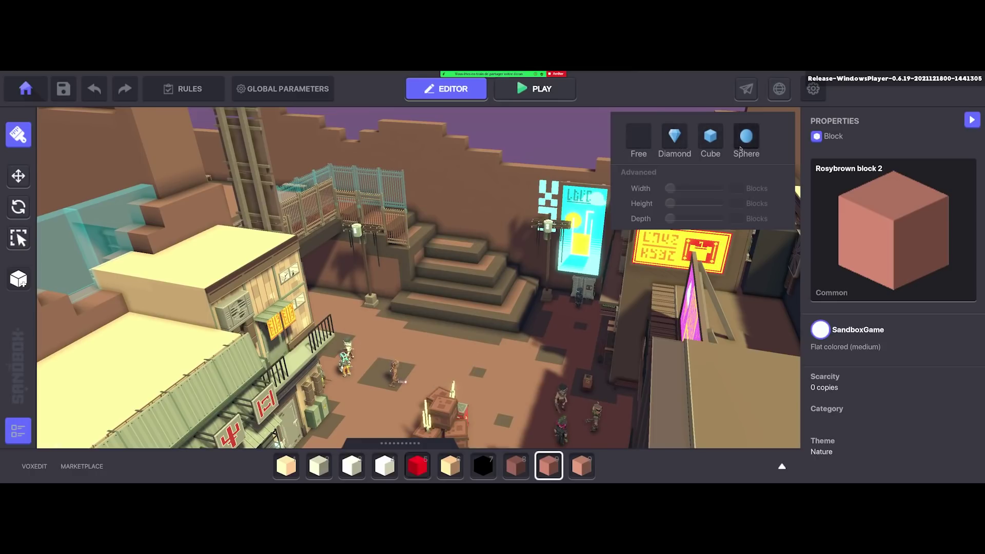
# Try the Diamond brush shape with width, height and depth of 5 blocks, and return to the Free brush.
pyautogui.click(678, 145)
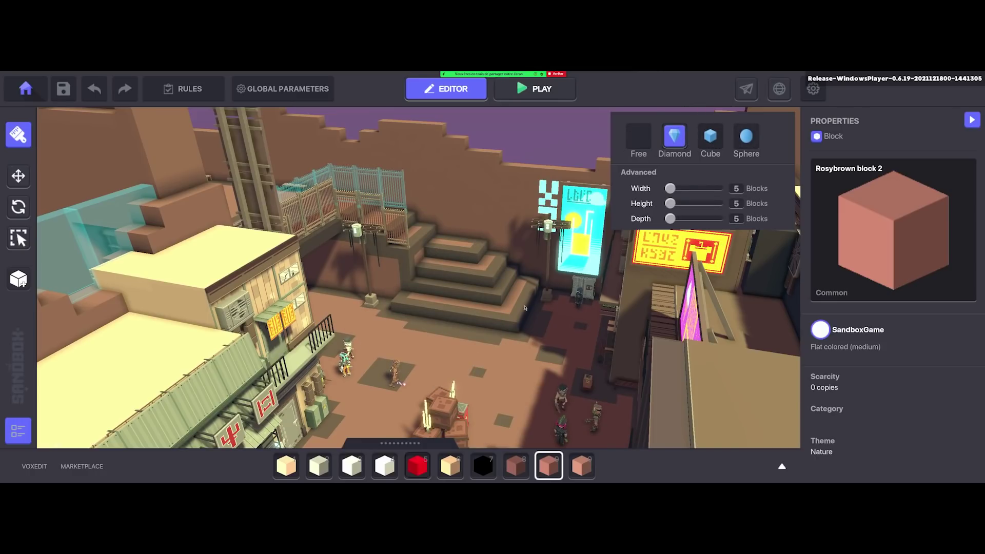
pyautogui.scroll(-2, 449, 354)
pyautogui.moveTo(449, 357)
pyautogui.mouseDown(button='right')
pyautogui.moveTo(400, 323)
pyautogui.moveTo(419, 354)
pyautogui.moveTo(487, 312)
pyautogui.moveTo(506, 259)
pyautogui.moveTo(451, 378)
pyautogui.moveTo(385, 349)
pyautogui.moveTo(392, 277)
pyautogui.moveTo(489, 176)
pyautogui.moveTo(105, 260)
pyautogui.moveTo(507, 329)
pyautogui.moveTo(477, 363)
pyautogui.moveTo(484, 322)
pyautogui.mouseUp(button='right')
pyautogui.click(638, 135)
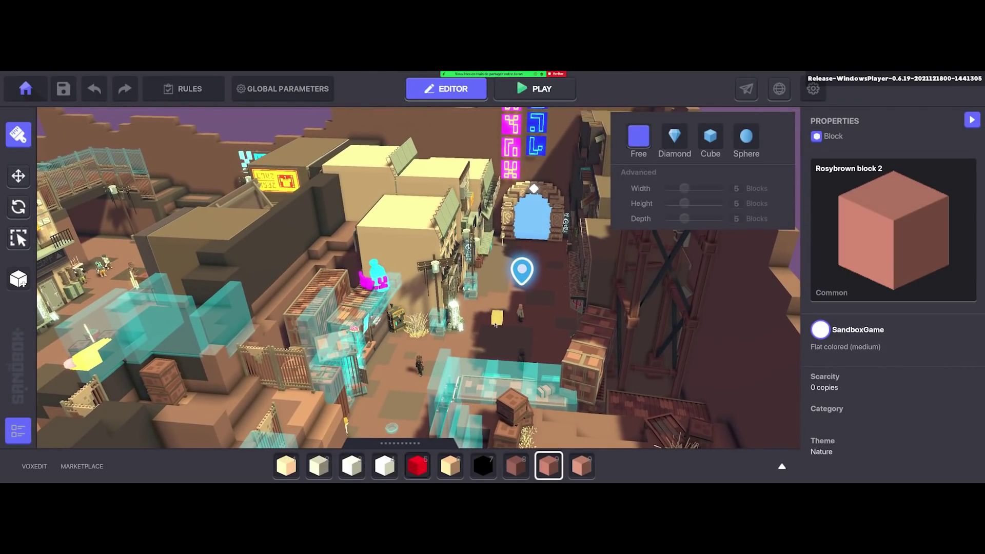
# Reopen the asset library and show its Entity category.
pyautogui.press('Tab')
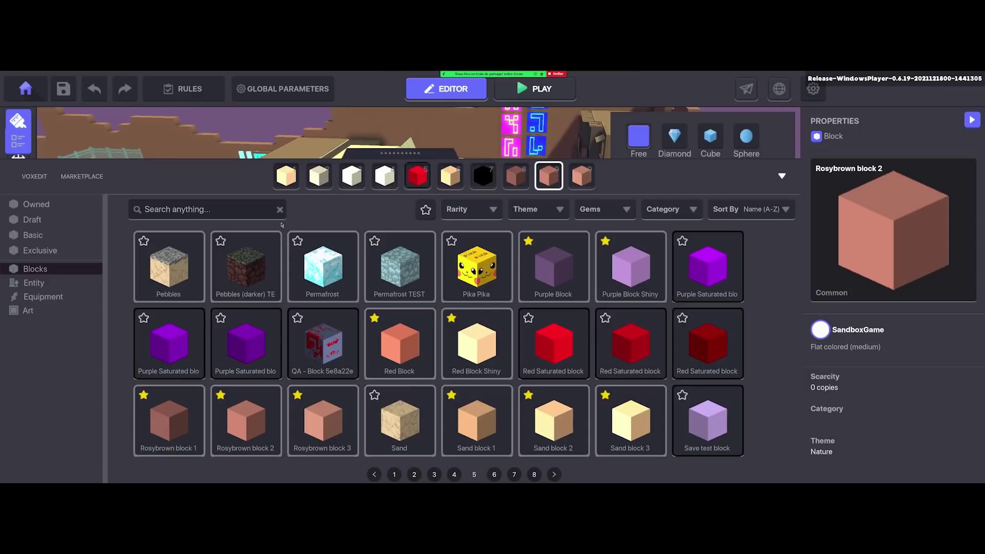
pyautogui.click(40, 283)
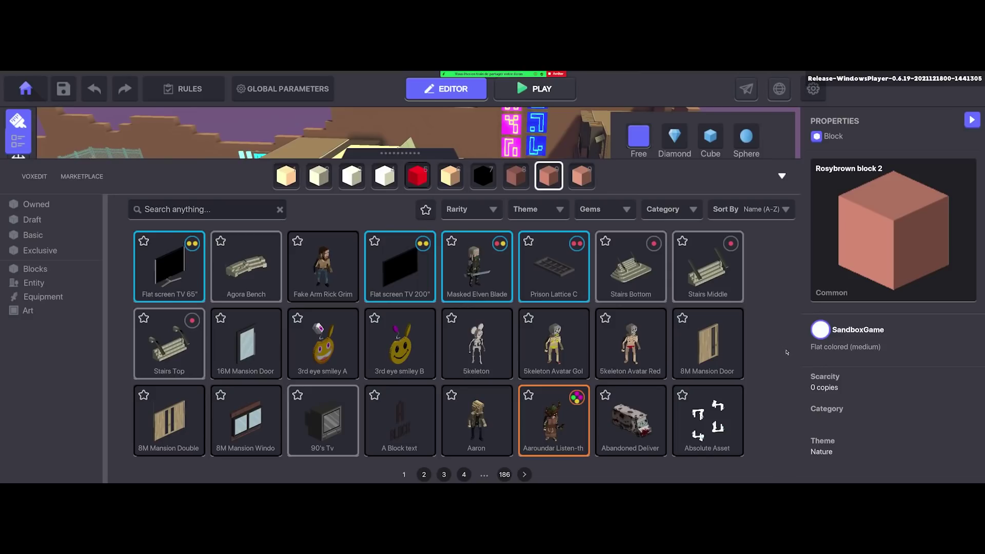
# Switch to Chrome, open sandbox.game/en/ in a new browser tab, and show the site's Create and Market pages.
pyautogui.hotkey('alt', 'Tab')
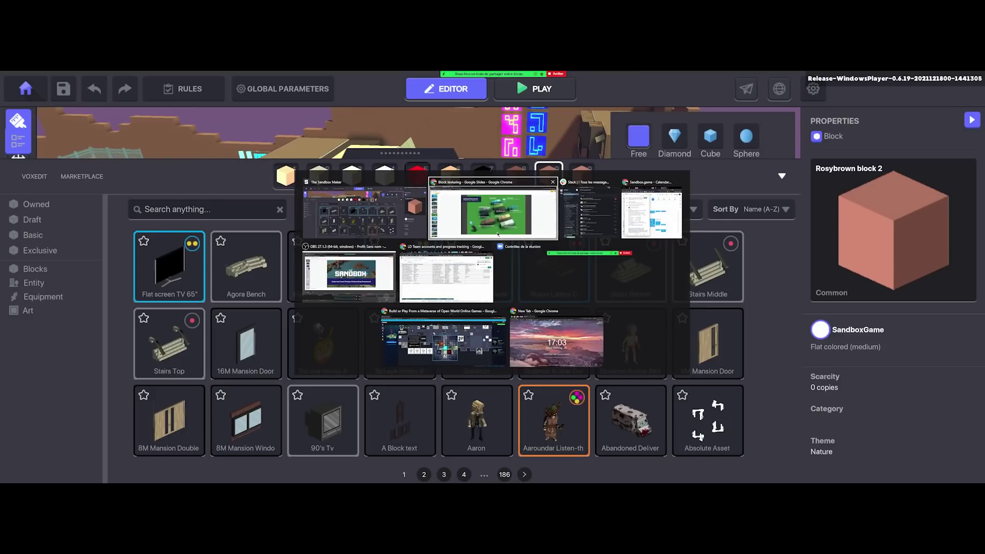
pyautogui.hotkey('ctrl', 't')
pyautogui.write('sandbox.game/en/')
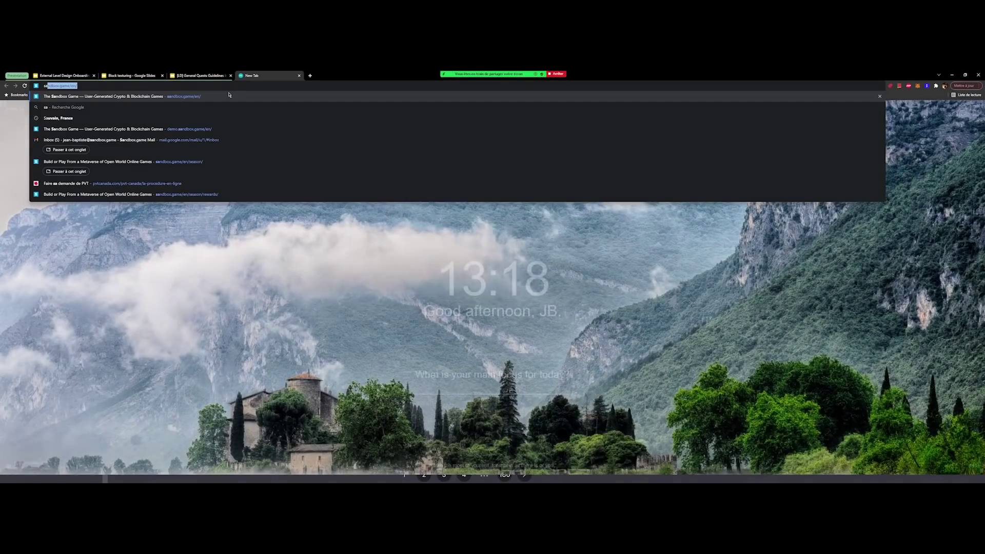
pyautogui.press('Return')
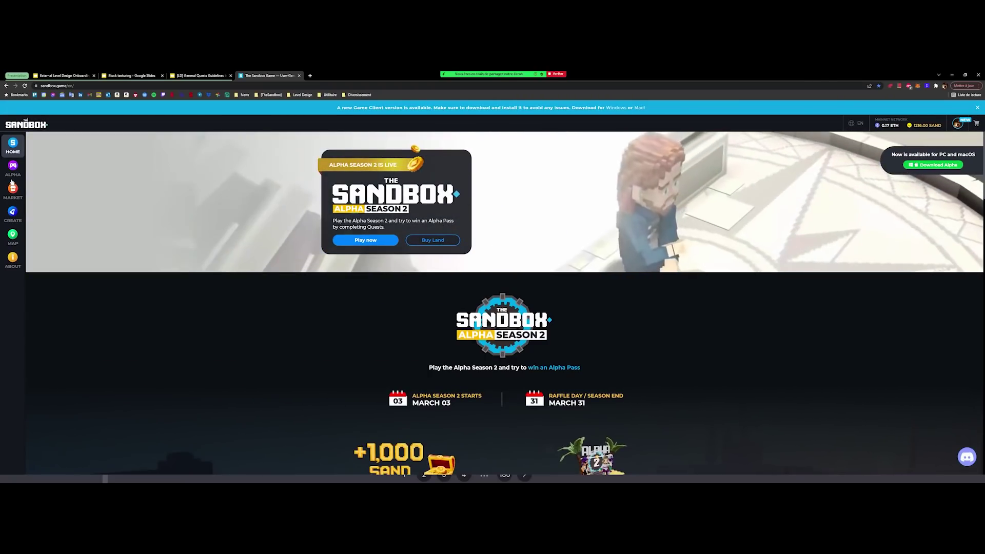
pyautogui.click(13, 212)
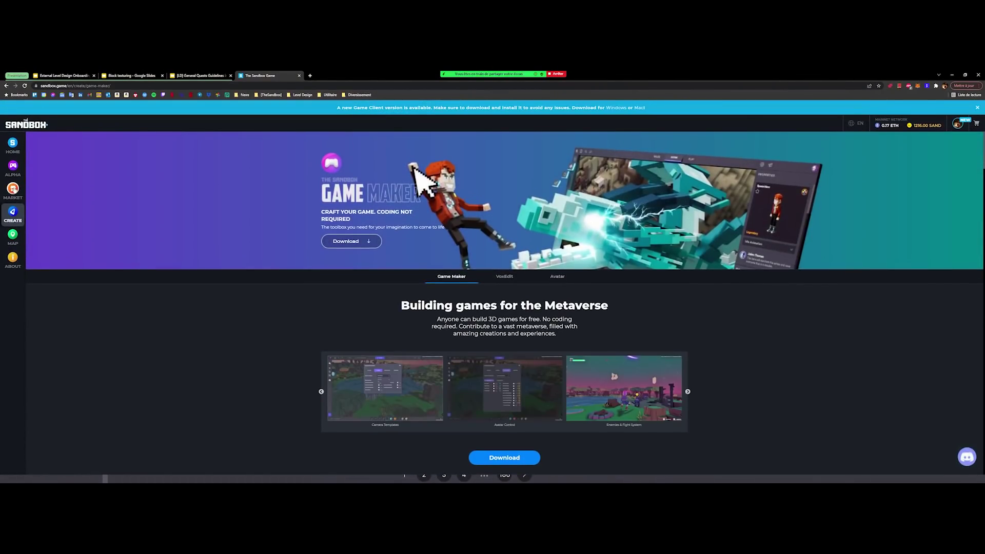
pyautogui.click(14, 189)
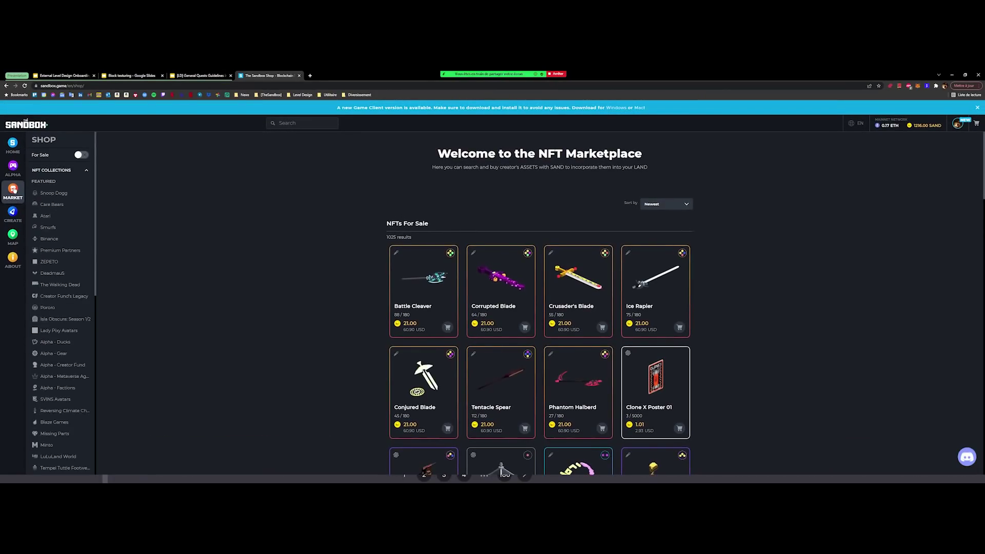
# Return to the site's Create section and examine the Game Maker page, from its feature overview through the changelog.
pyautogui.click(12, 214)
pyautogui.scroll(-4, 183, 377)
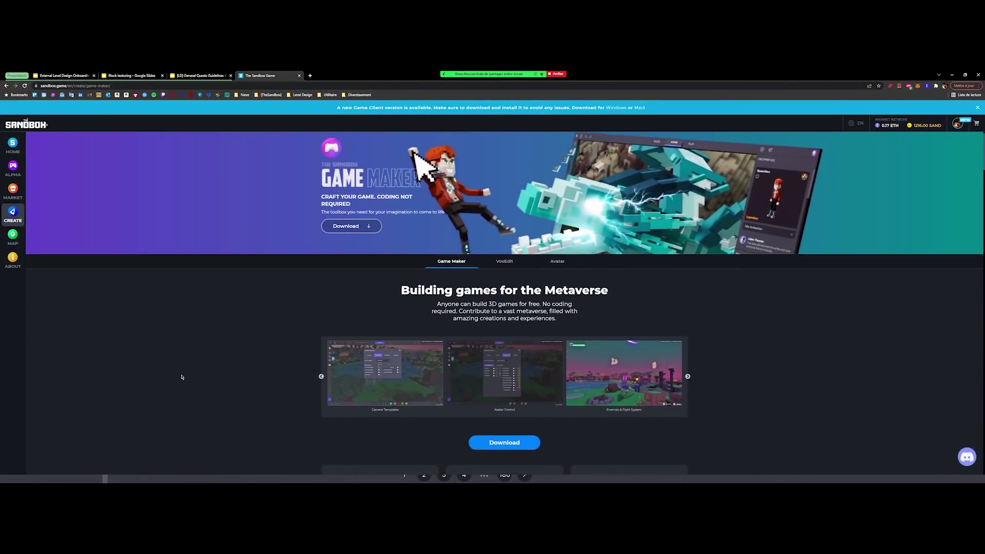
pyautogui.scroll(-6, 183, 377)
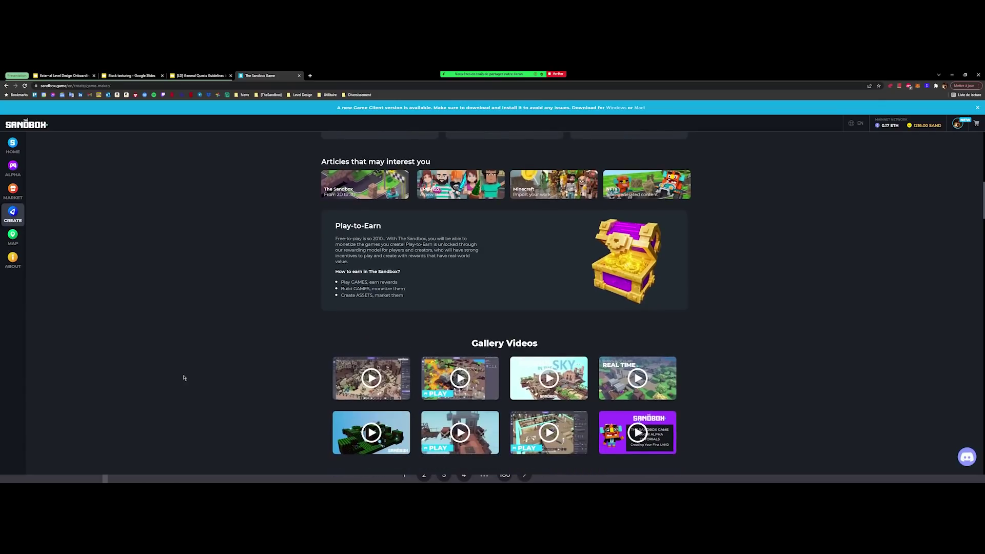
pyautogui.scroll(-12, 181, 378)
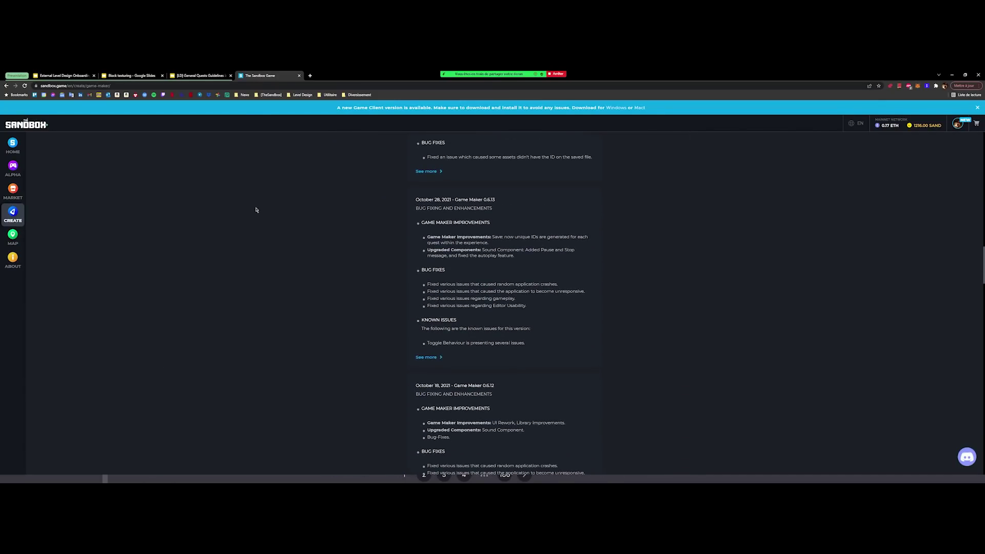
pyautogui.scroll(-2, 246, 334)
pyautogui.scroll(6, 253, 431)
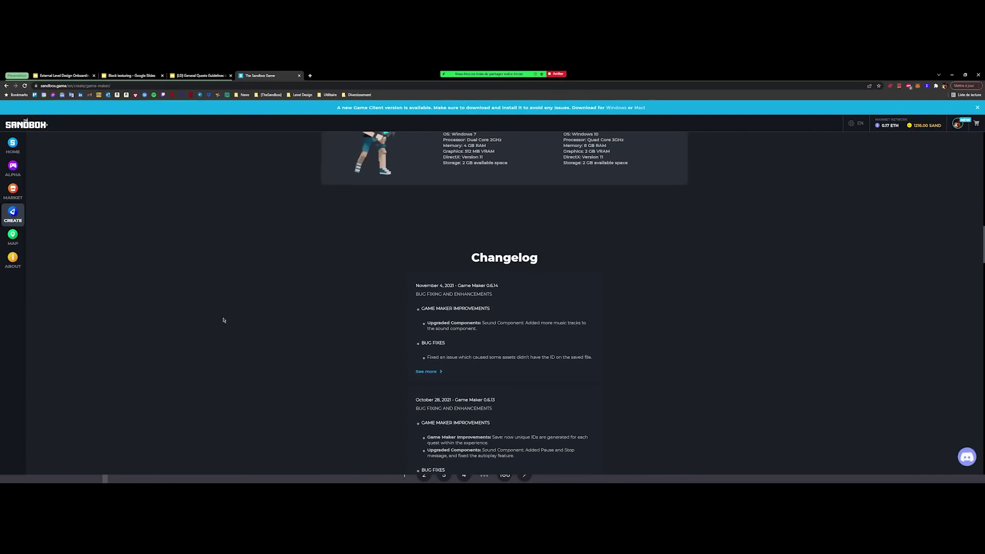
pyautogui.scroll(5, 227, 325)
pyautogui.scroll(6, 241, 328)
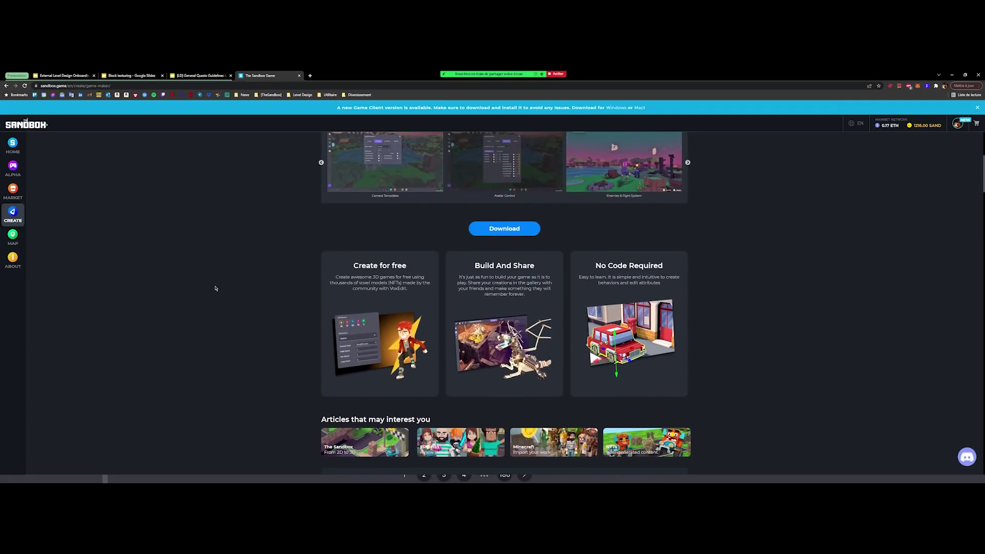
pyautogui.scroll(5, 216, 288)
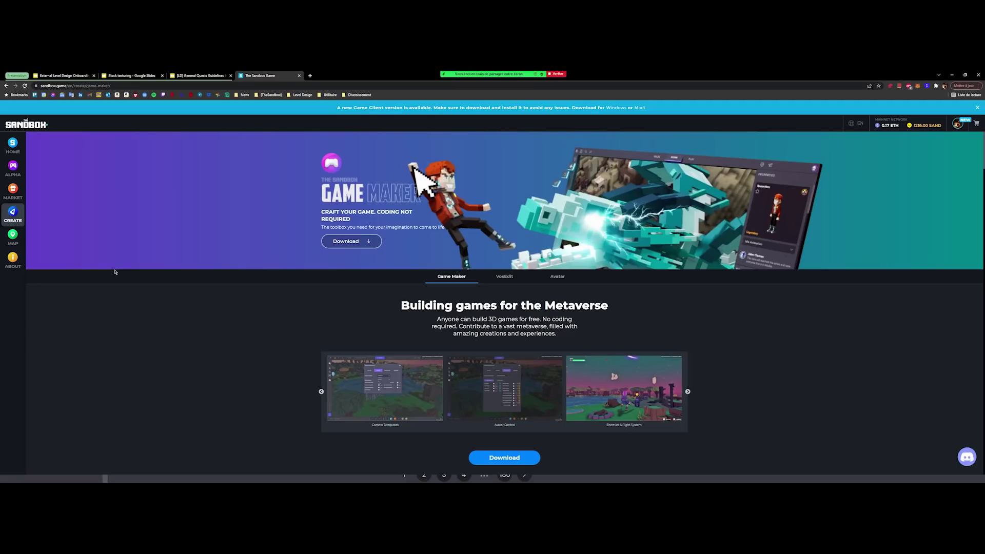
# Return to the Game Maker level view and select the Scientist Faction building facade along the street.
pyautogui.click(131, 76)
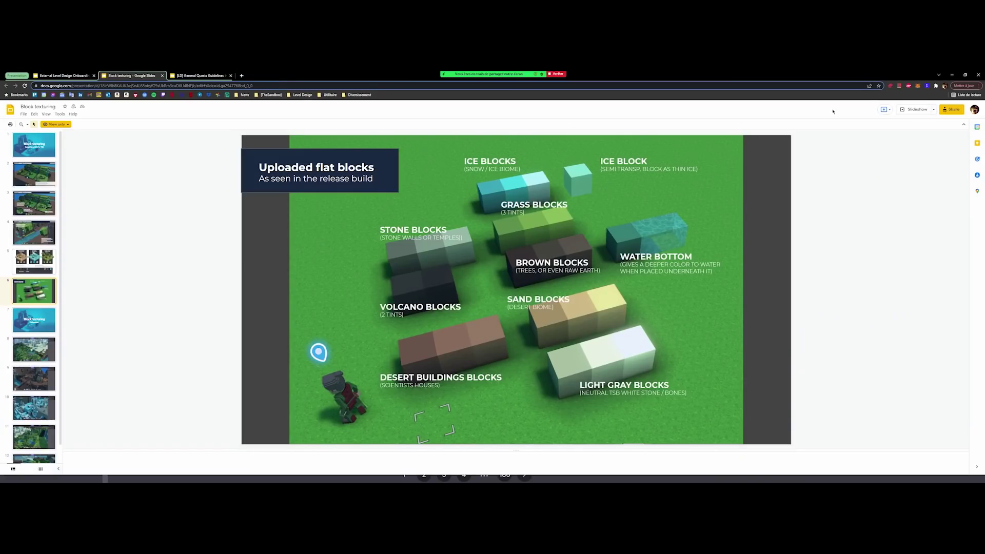
pyautogui.click(952, 75)
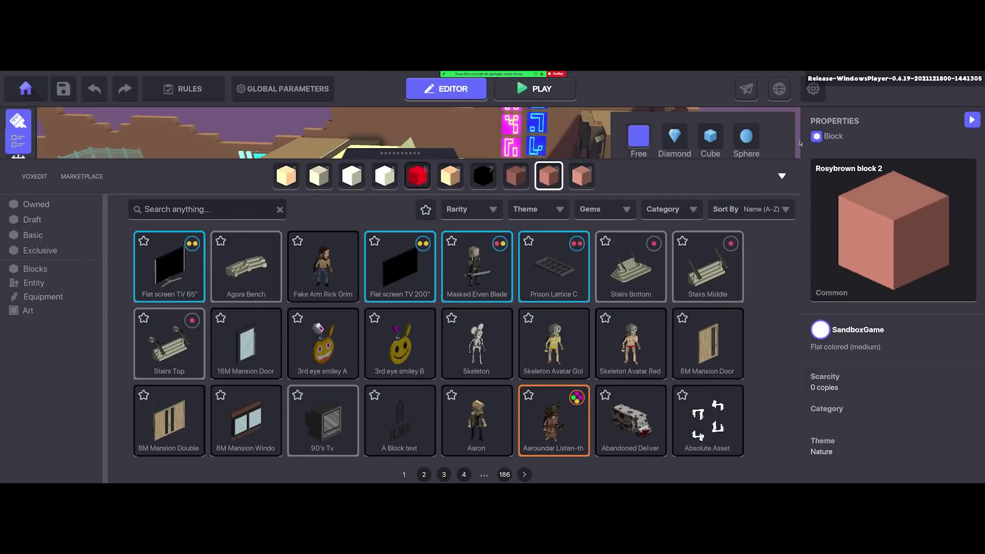
pyautogui.click(781, 176)
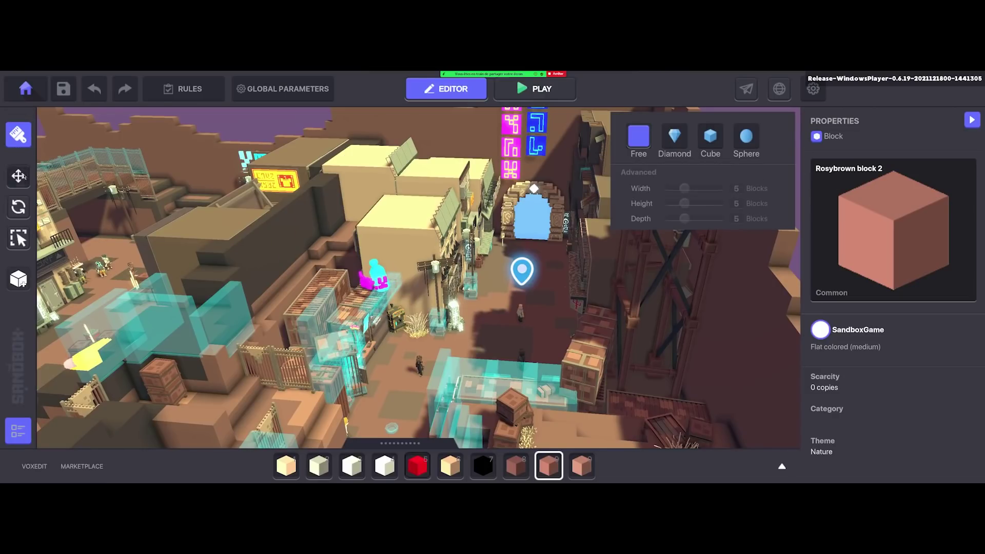
pyautogui.press('w')
pyautogui.doubleClick(420, 224)
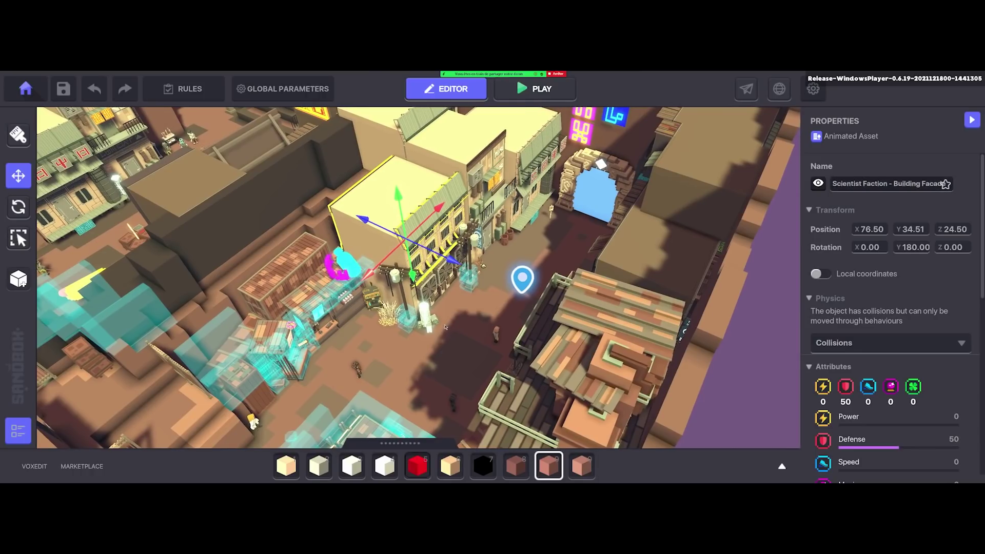
# Search the asset library for "building" and look through both pages of results.
pyautogui.click(782, 466)
pyautogui.write('building')
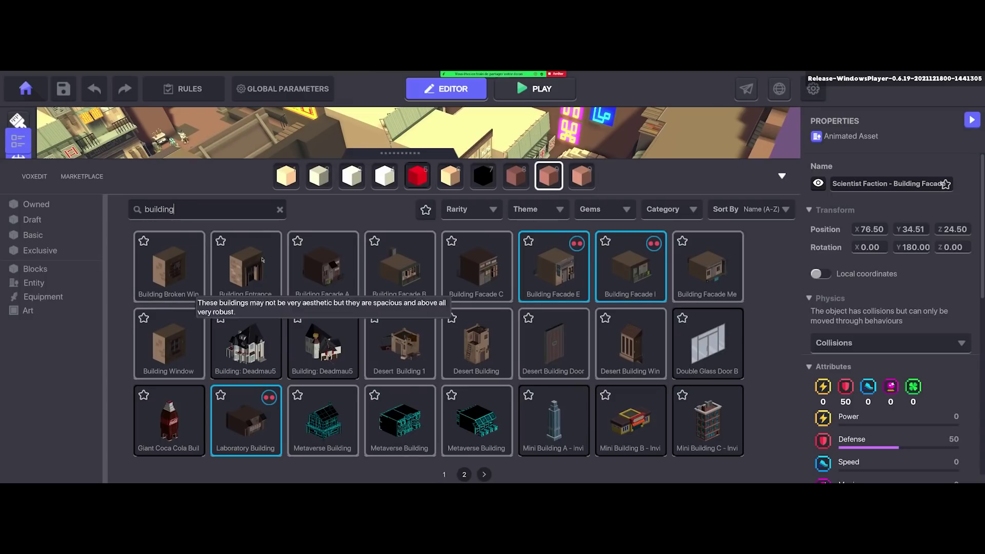
pyautogui.click(466, 475)
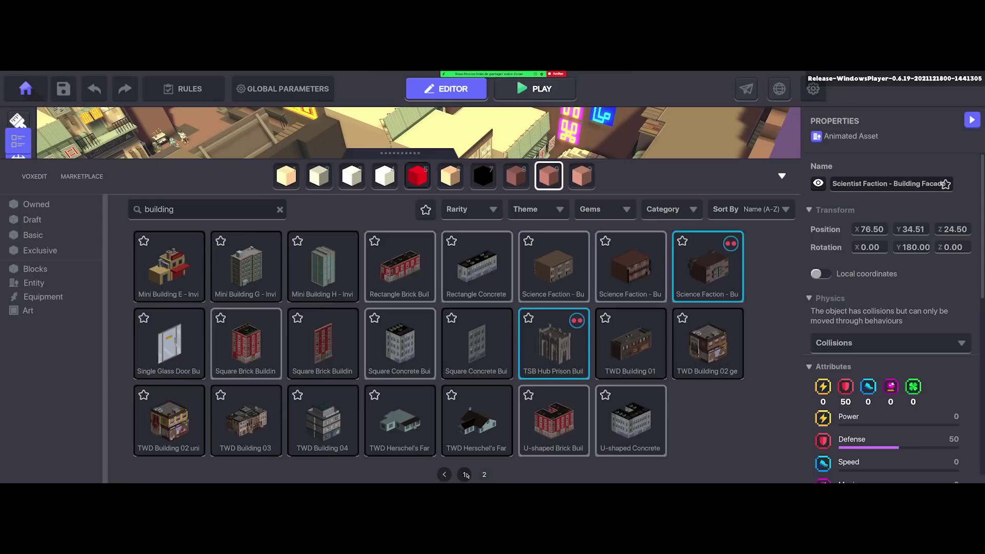
pyautogui.click(463, 475)
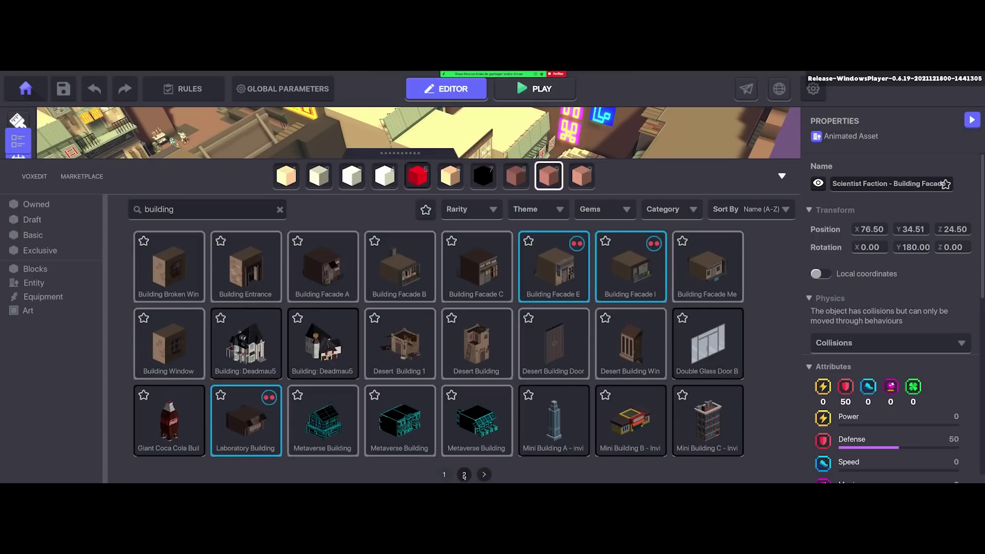
# Try out the Desert Building 1 asset in the street beside the Scientist Faction building facade.
pyautogui.click(396, 367)
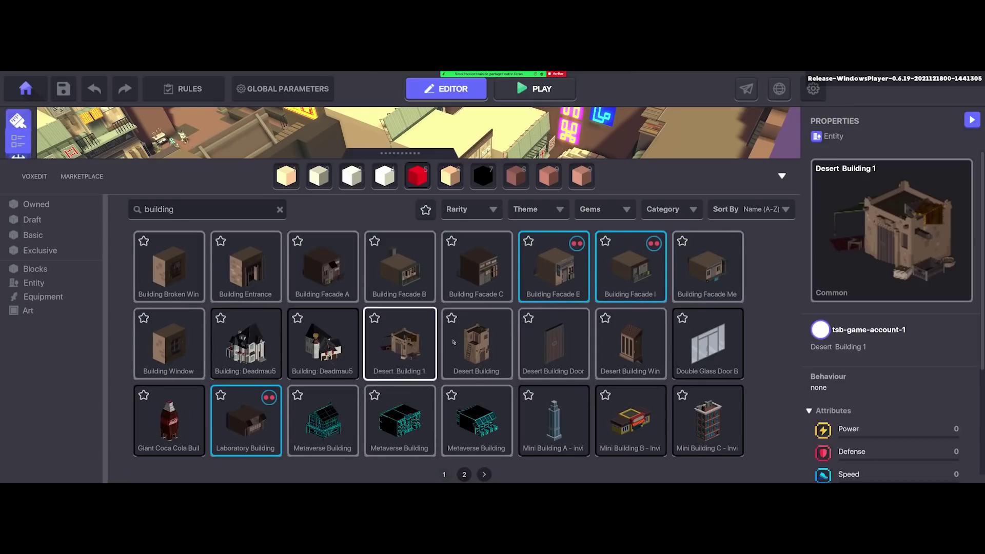
pyautogui.press('w')
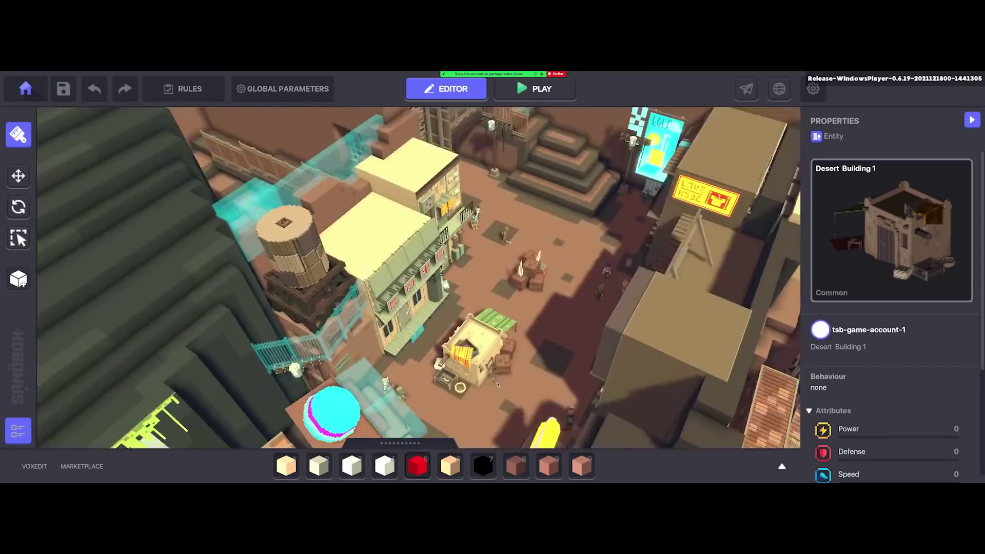
pyautogui.press('w')
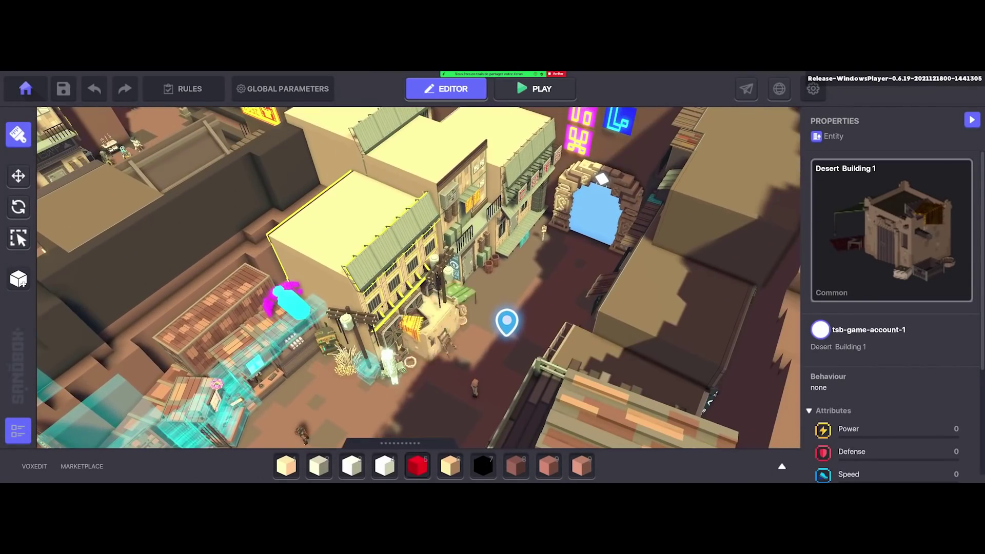
# Reselect the Scientist Faction building facade and view its scarcity, category, rarity and theme information.
pyautogui.click(377, 354)
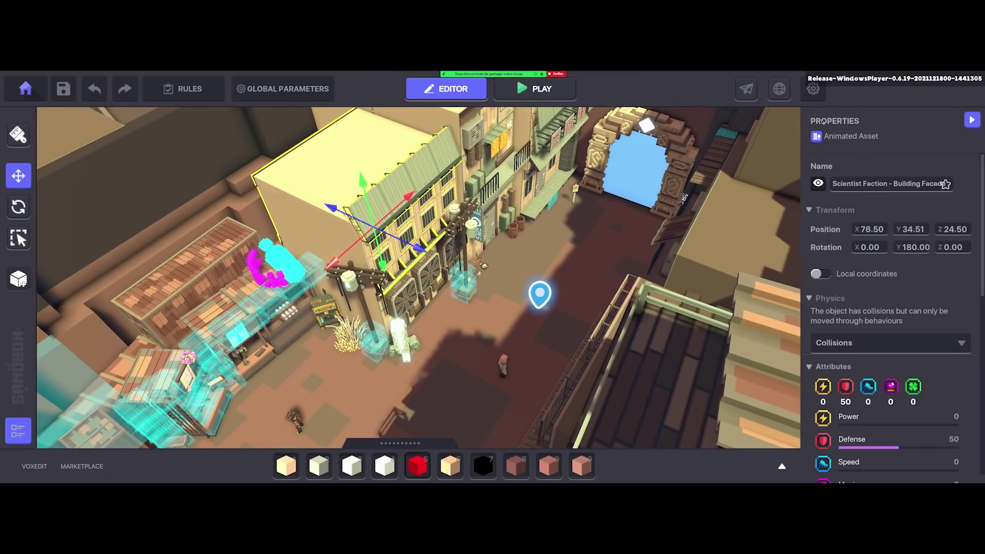
pyautogui.scroll(-8, 852, 231)
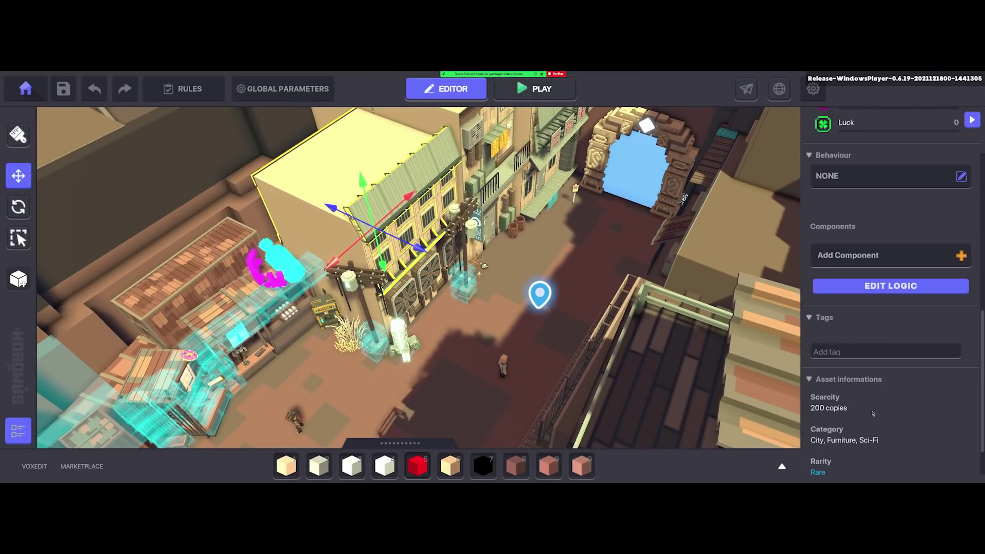
pyautogui.scroll(-2, 849, 253)
# Search the asset library for "clay" and place a Clay Bowl on the street floor in front of the blue portal.
pyautogui.moveTo(405, 418); pyautogui.dragTo(438, 350, button='middle')
pyautogui.moveTo(438, 349); pyautogui.dragTo(505, 341, button='right')
pyautogui.press('w')
pyautogui.press('Tab')
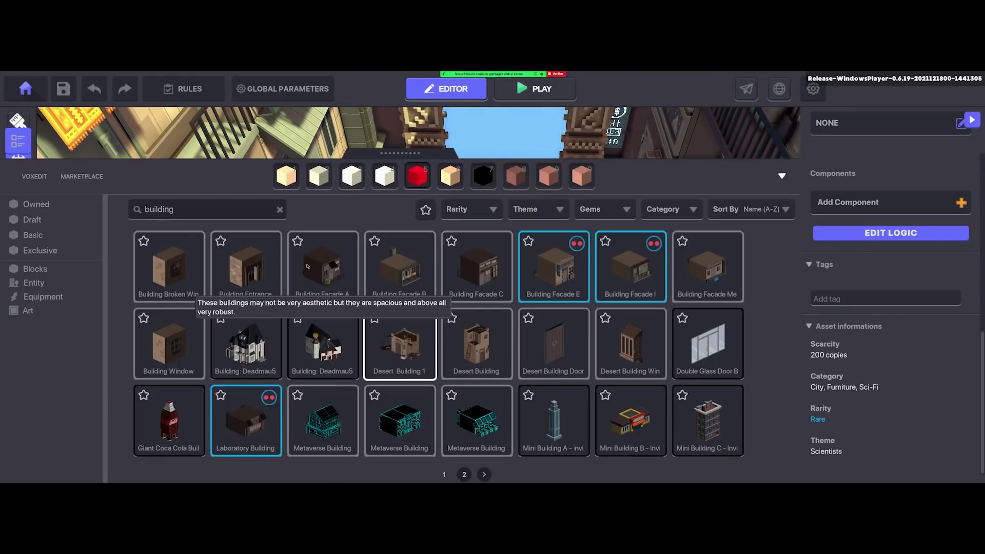
pyautogui.click(192, 210)
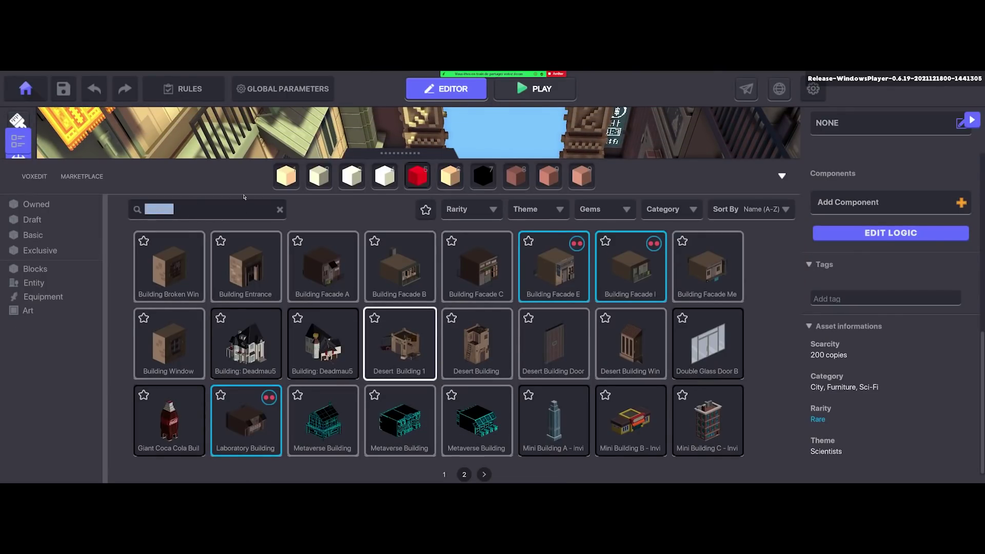
pyautogui.write('clay')
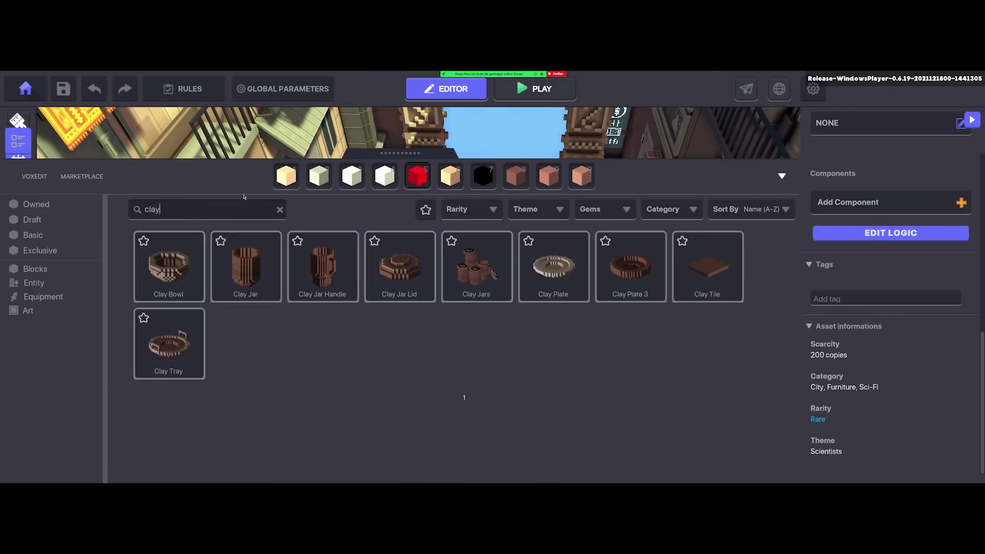
pyautogui.click(181, 270)
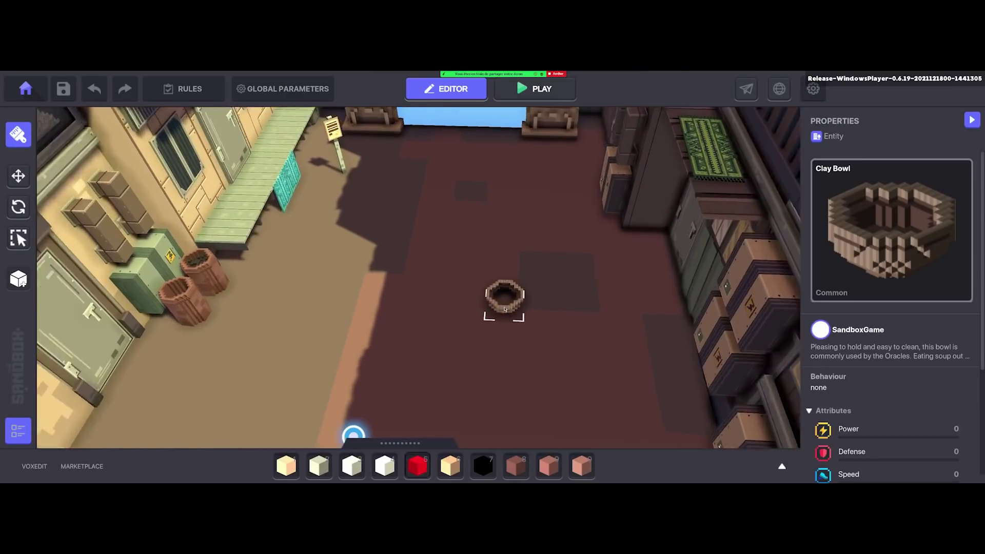
pyautogui.click(448, 318)
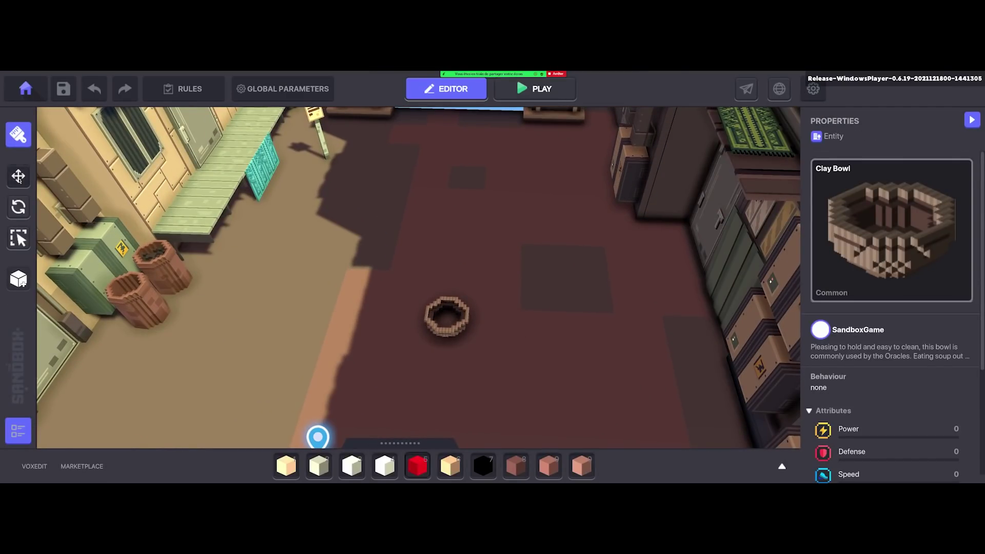
# Select the placed Clay Bowl with the Move tool and review its transform, physics, attributes, behaviour and component properties.
pyautogui.click(19, 175)
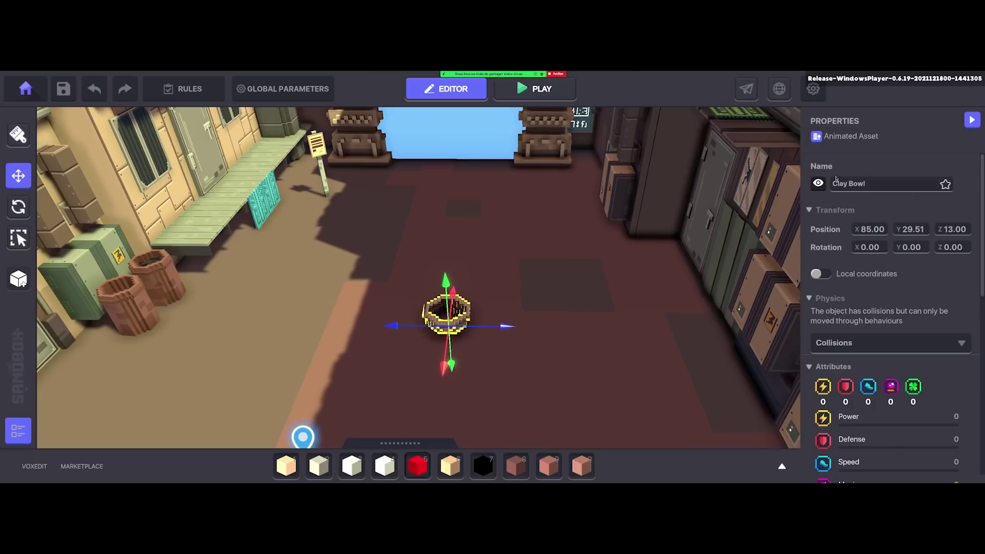
pyautogui.scroll(-5, 836, 180)
pyautogui.scroll(5, 862, 308)
pyautogui.scroll(-5, 862, 367)
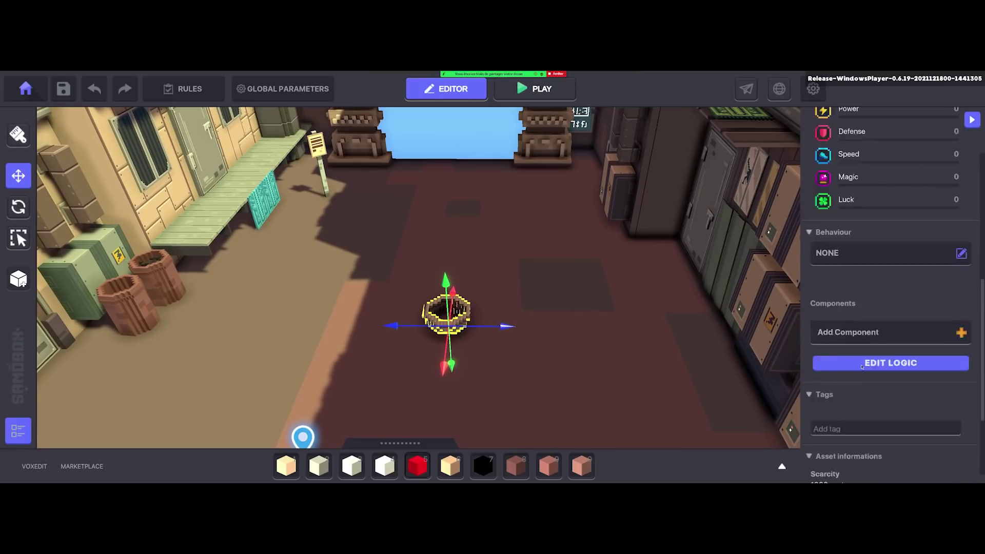
pyautogui.scroll(-3, 861, 366)
pyautogui.scroll(10, 854, 234)
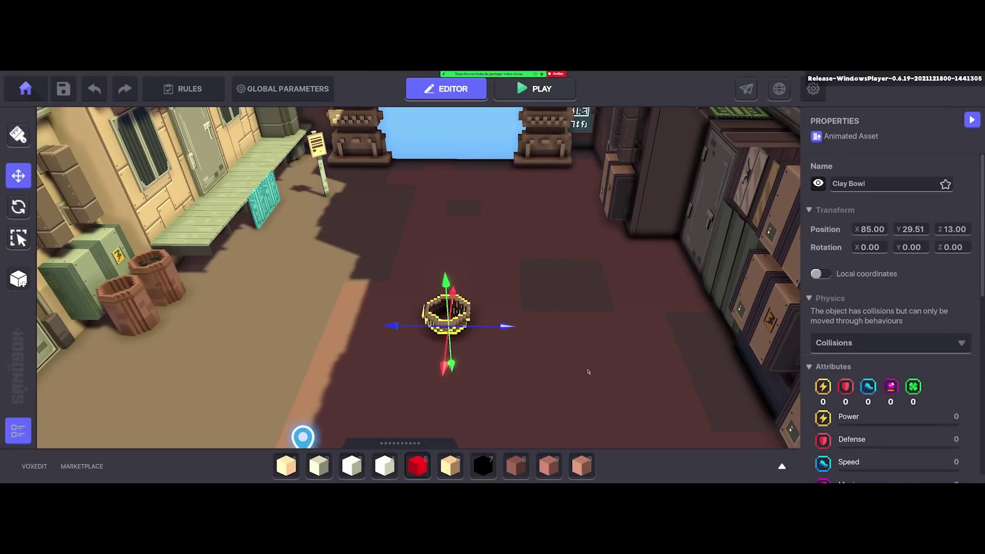
pyautogui.scroll(3, 604, 351)
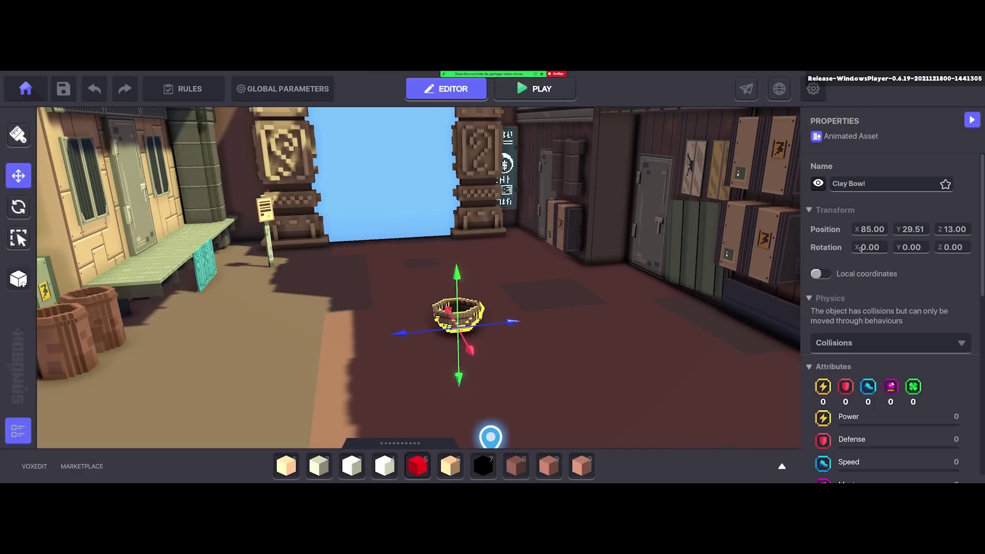
# Open the behaviour selection for the Clay Bowl and examine the available behaviours.
pyautogui.scroll(-3, 860, 249)
pyautogui.scroll(2, 857, 256)
pyautogui.scroll(-5, 854, 264)
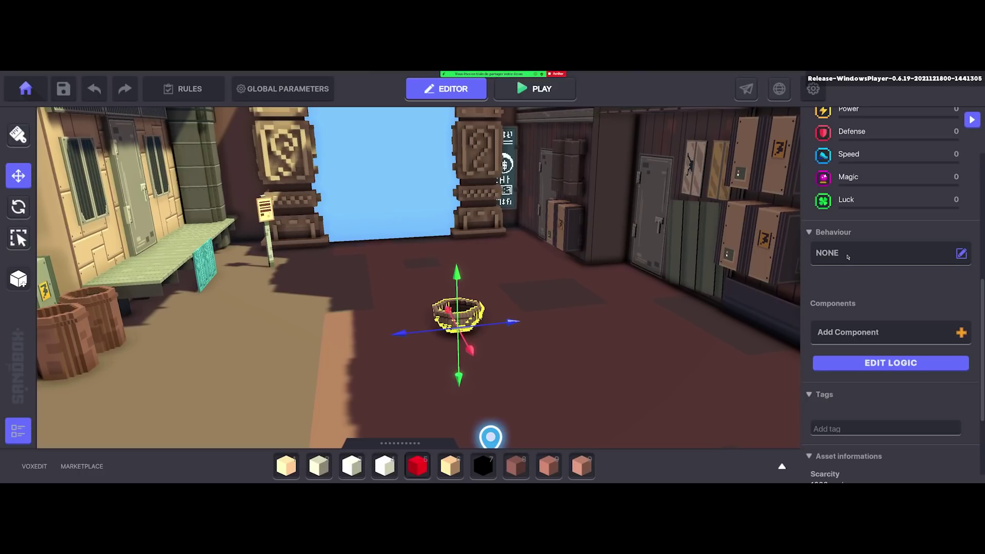
pyautogui.click(848, 256)
pyautogui.scroll(-2, 498, 321)
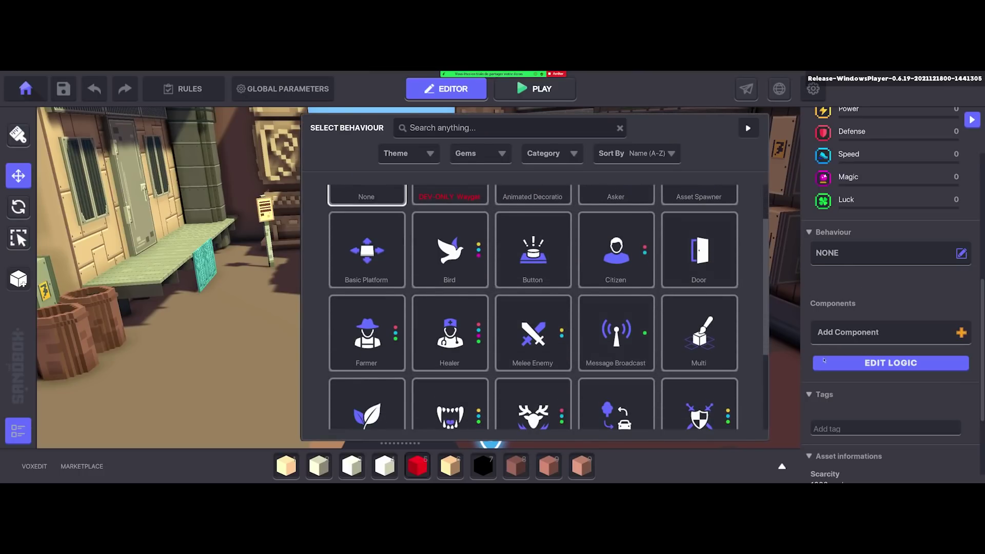
pyautogui.scroll(1, 529, 354)
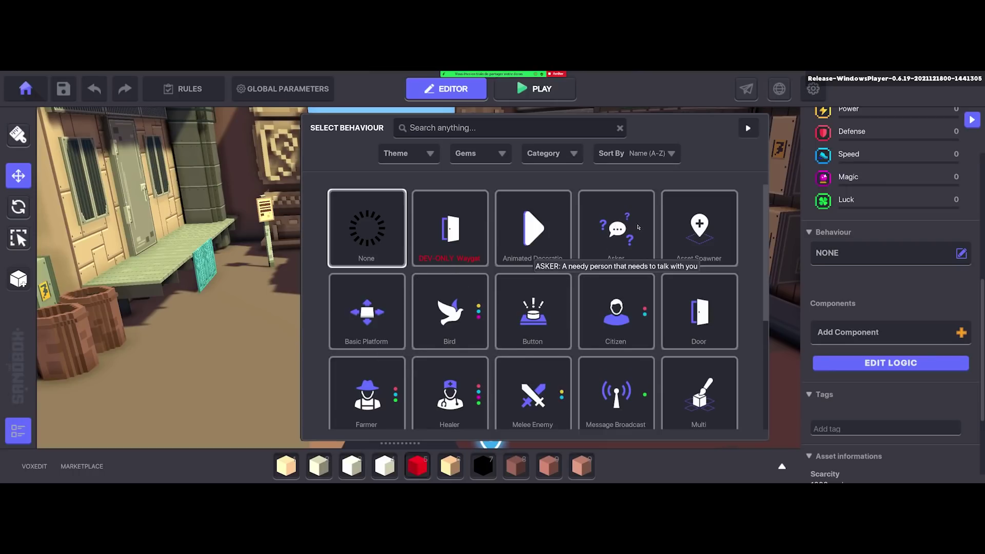
# Assign the Asker behaviour to the Clay Bowl and review its speaker, question, answer and health settings.
pyautogui.scroll(-3, 634, 241)
pyautogui.scroll(3, 618, 306)
pyautogui.click(605, 237)
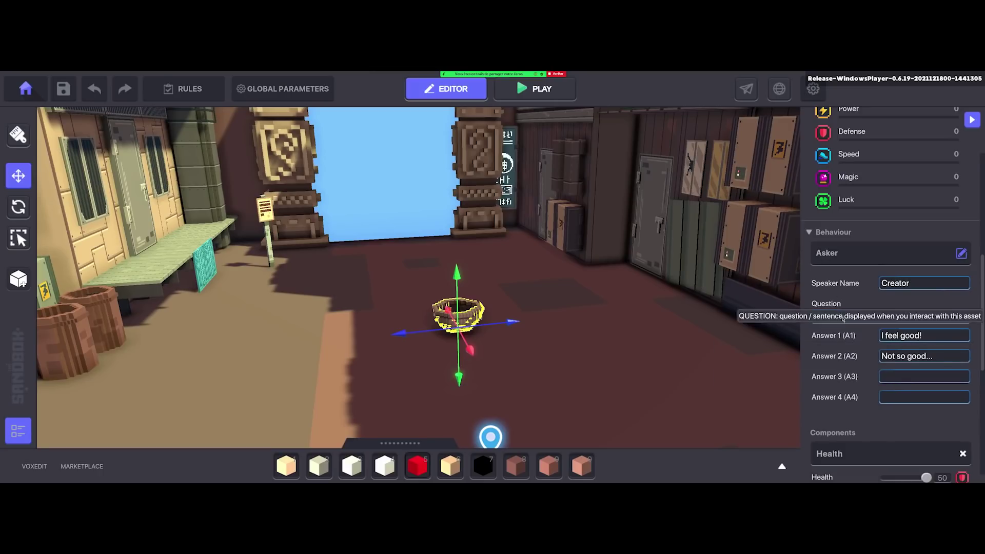
pyautogui.scroll(-4, 846, 313)
pyautogui.scroll(6, 863, 310)
pyautogui.scroll(-3, 862, 310)
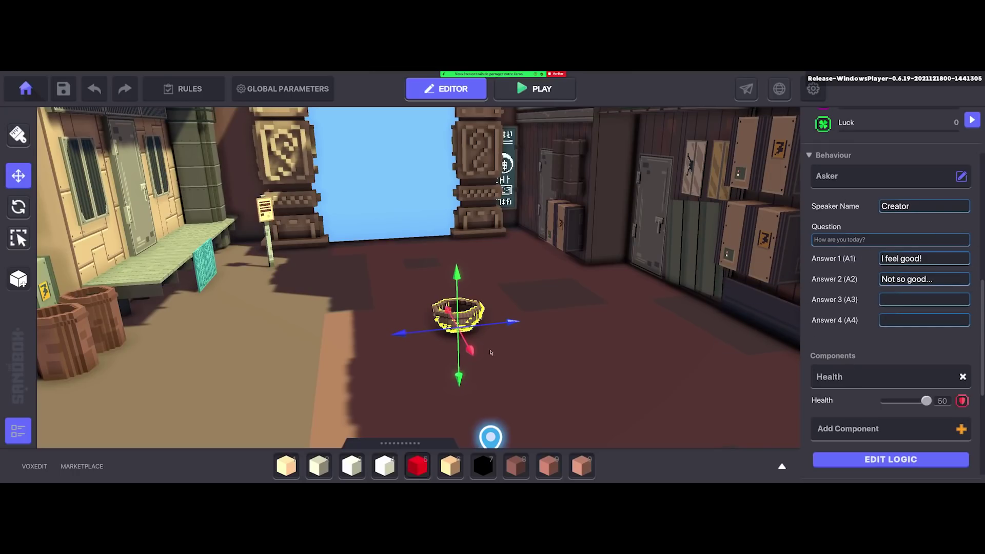
# Move the Clay Bowl away from the blue portal onto the dark floor patch in the middle of the town street.
pyautogui.press('d')
pyautogui.press('a')
pyautogui.press('s')
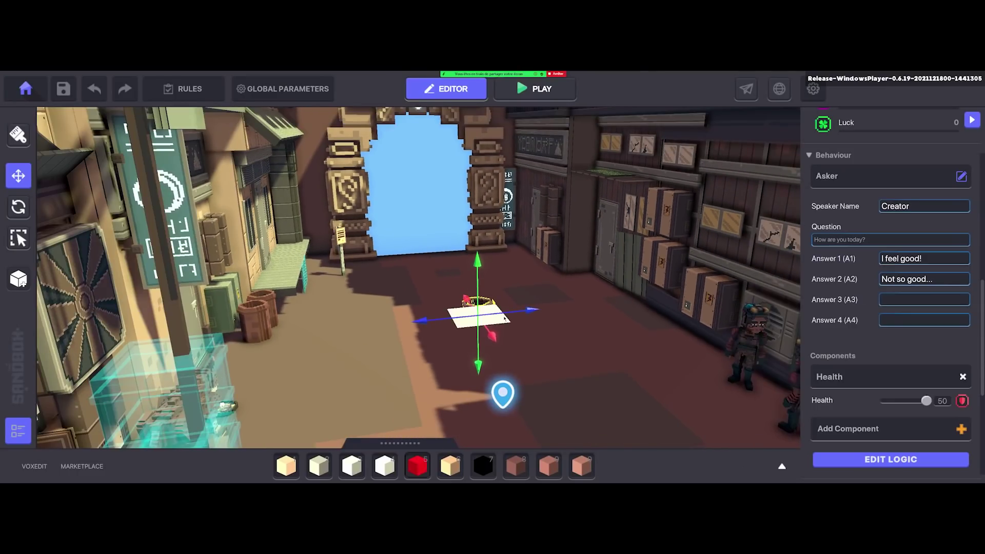
pyautogui.moveTo(497, 317); pyautogui.dragTo(607, 388)
pyautogui.moveTo(607, 388); pyautogui.dragTo(390, 328, button='right')
pyautogui.moveTo(384, 329); pyautogui.dragTo(456, 202)
pyautogui.press('w')
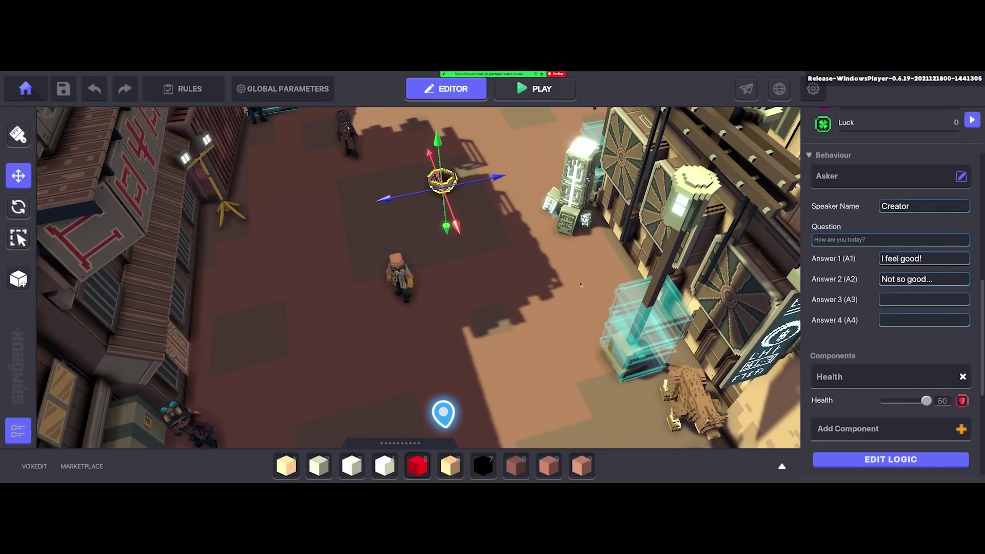
pyautogui.moveTo(606, 308); pyautogui.dragTo(549, 300, button='right')
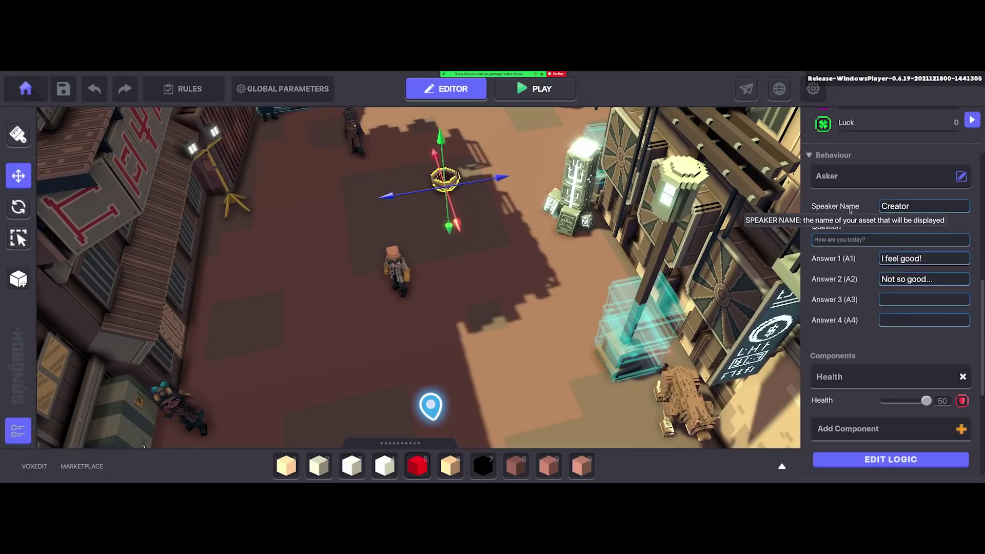
pyautogui.scroll(-3, 830, 215)
pyautogui.press('w')
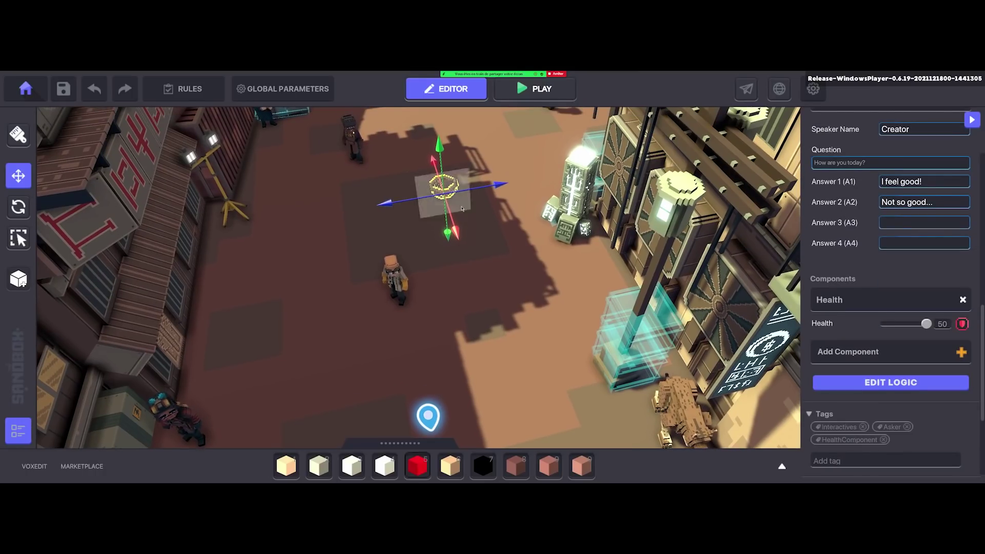
pyautogui.press('w')
pyautogui.moveTo(478, 218); pyautogui.dragTo(500, 312, button='right')
pyautogui.press('Tab')
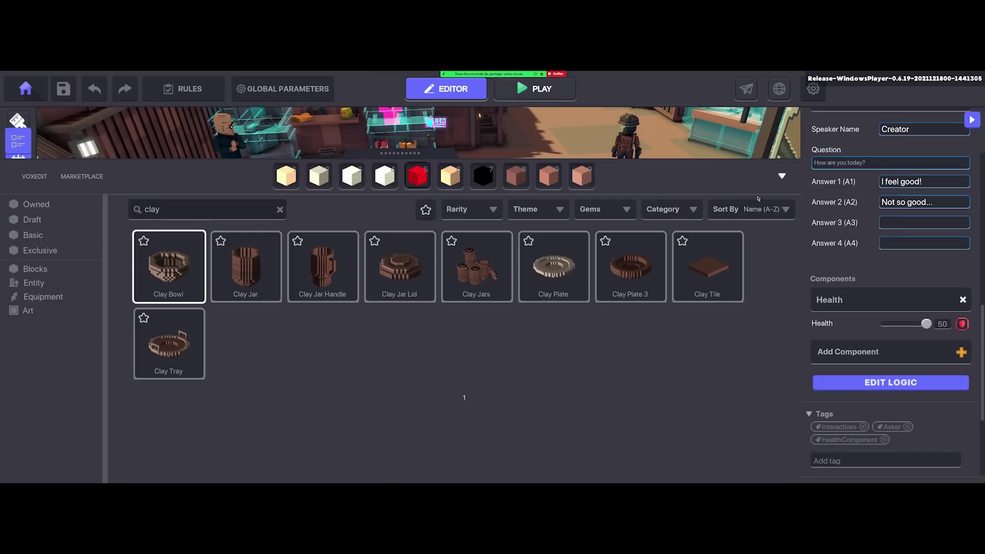
pyautogui.click(781, 176)
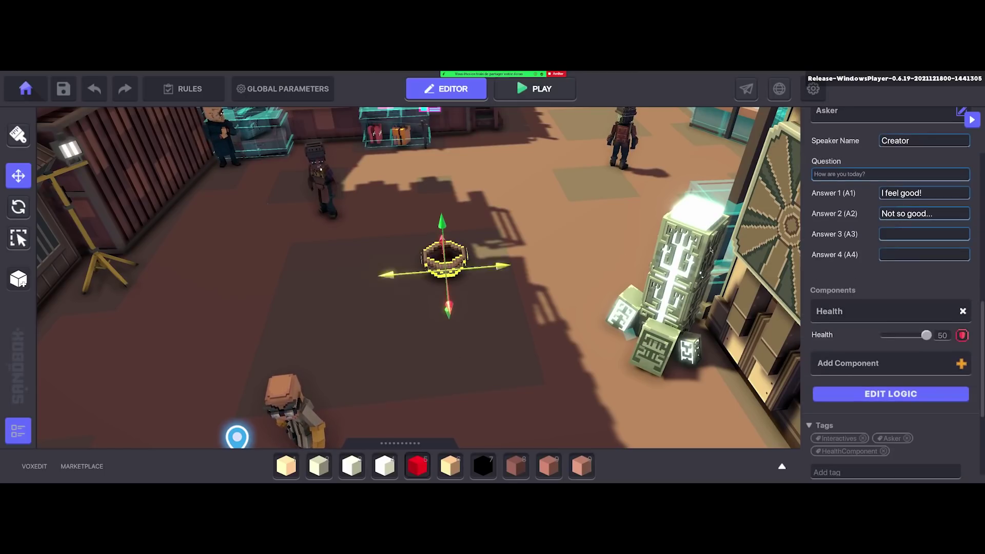
# Remove the Health component from the Clay Bowl.
pyautogui.scroll(5, 879, 224)
pyautogui.scroll(-4, 878, 224)
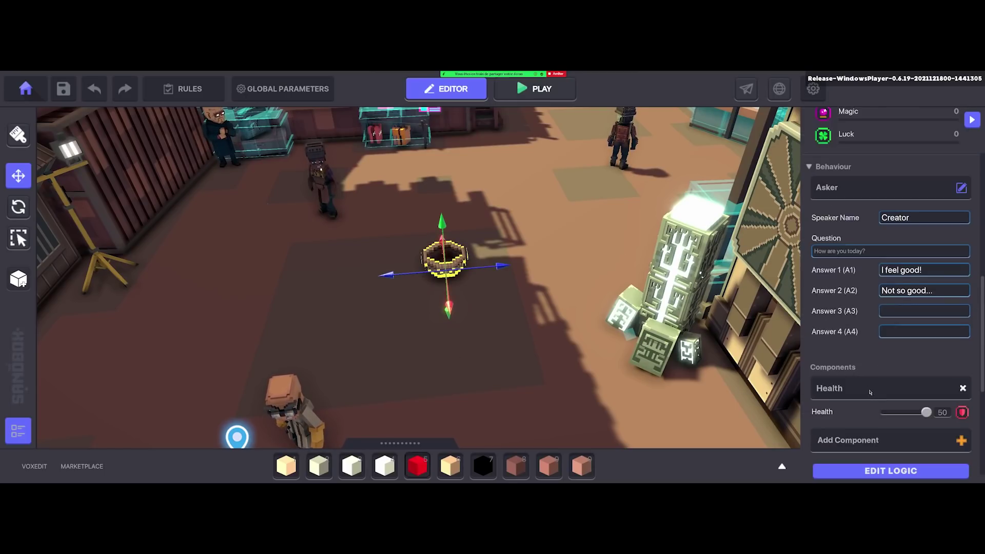
pyautogui.click(962, 391)
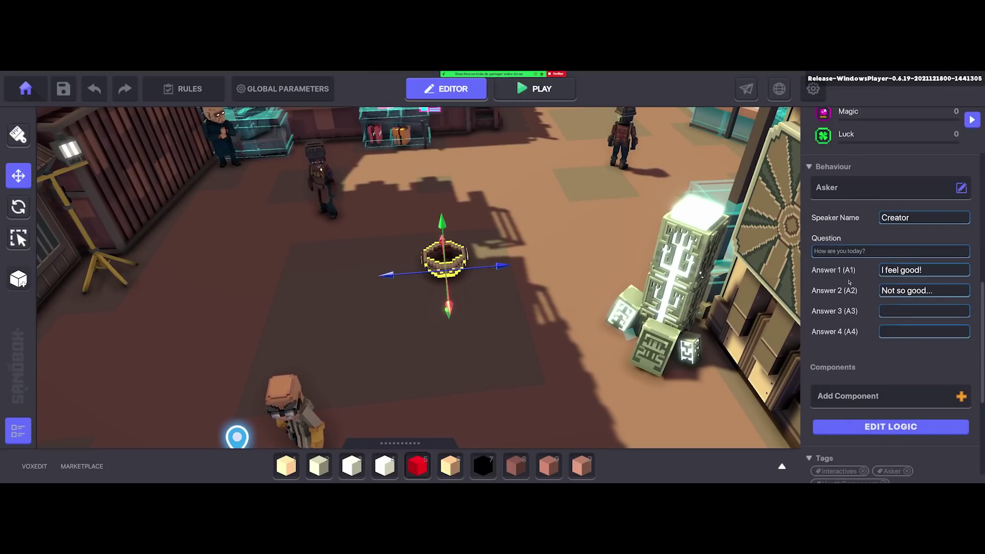
# Open the Clay Bowl's logic settings and review the Asker's required message, Only Once option and messages sent for each answer.
pyautogui.click(872, 427)
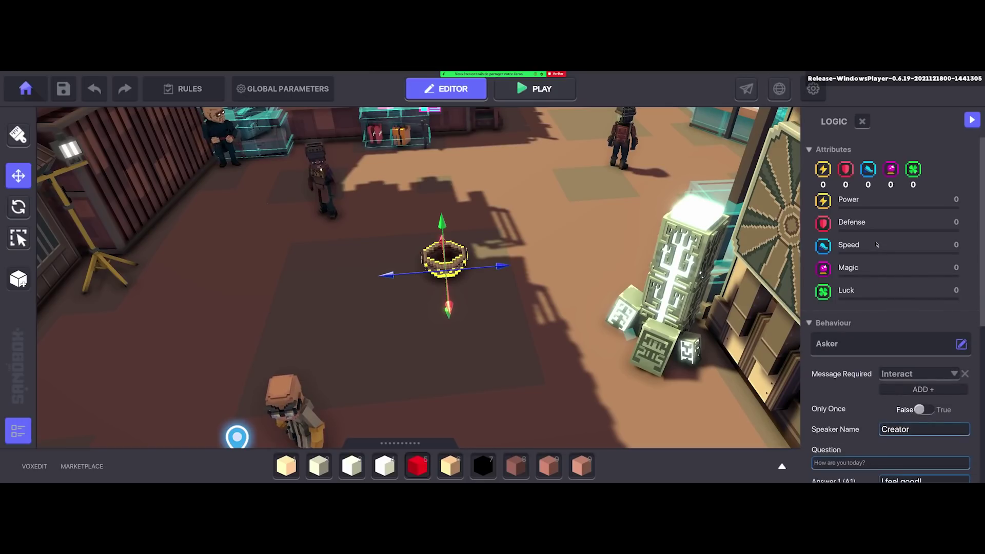
pyautogui.scroll(-3, 867, 360)
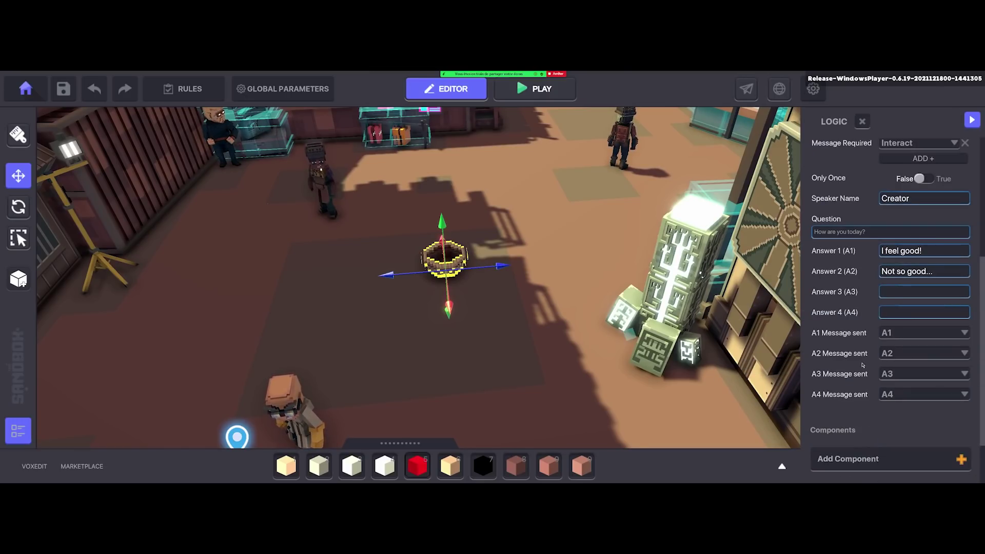
pyautogui.scroll(2, 868, 339)
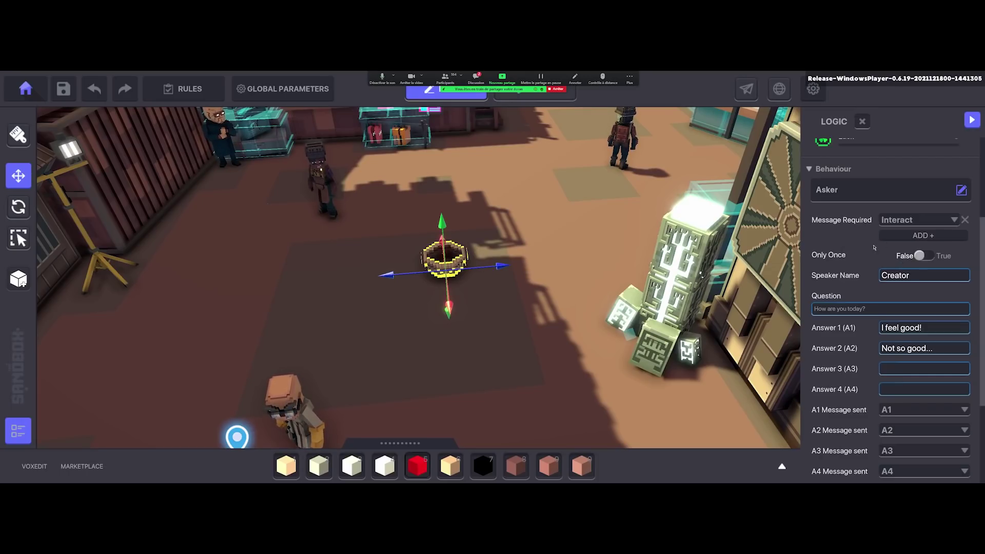
pyautogui.moveTo(816, 225)
pyautogui.press('d')
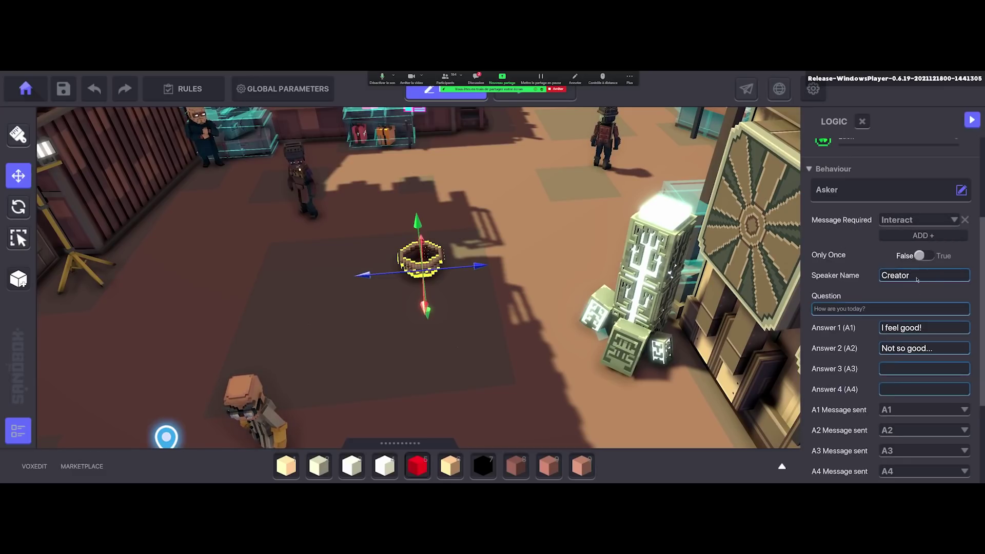
# Set the Asker's speaker name to the creator's initials.
pyautogui.scroll(-3, 863, 314)
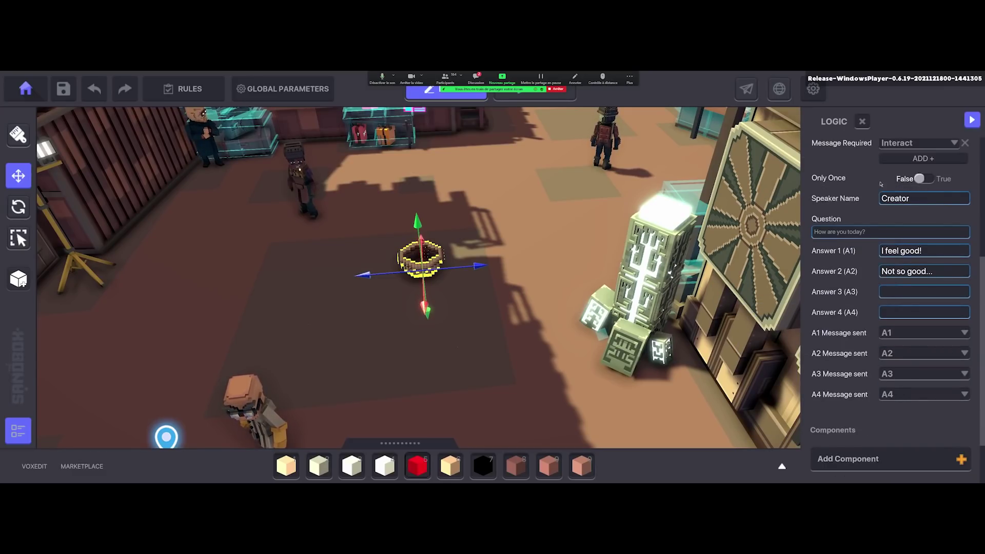
pyautogui.doubleClick(915, 202)
pyautogui.write('JB')
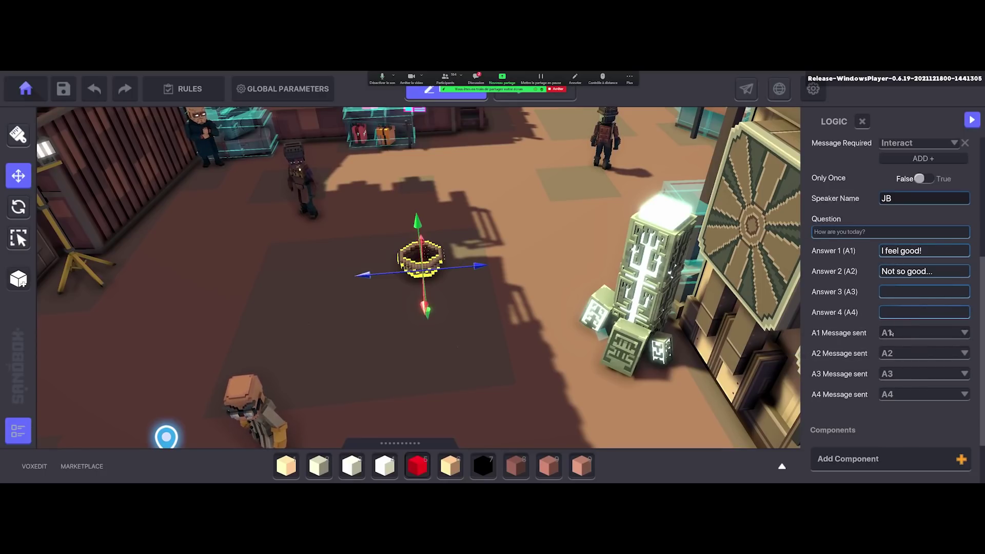
# Add a new message named AllGood and use it as the message sent for Answer 1.
pyautogui.scroll(-2, 854, 420)
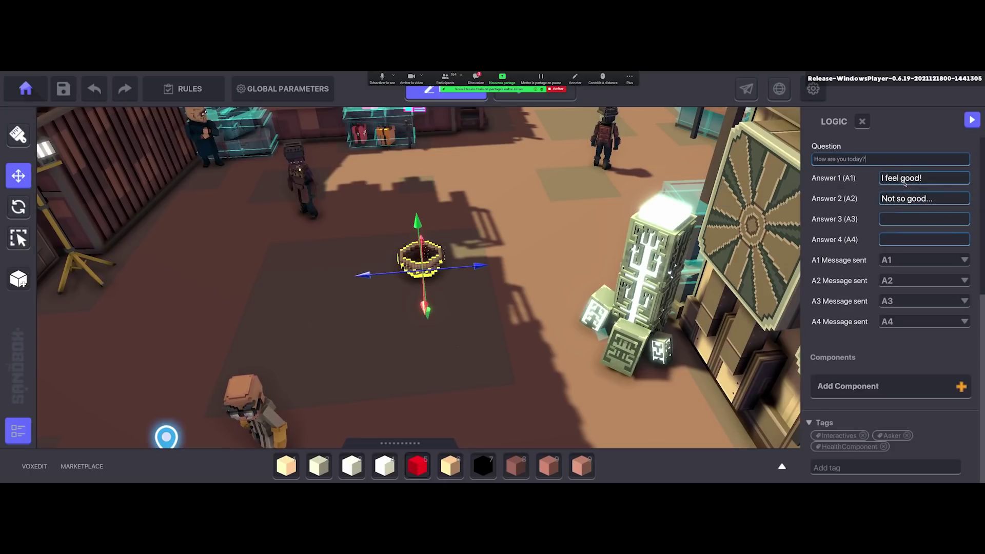
pyautogui.click(896, 261)
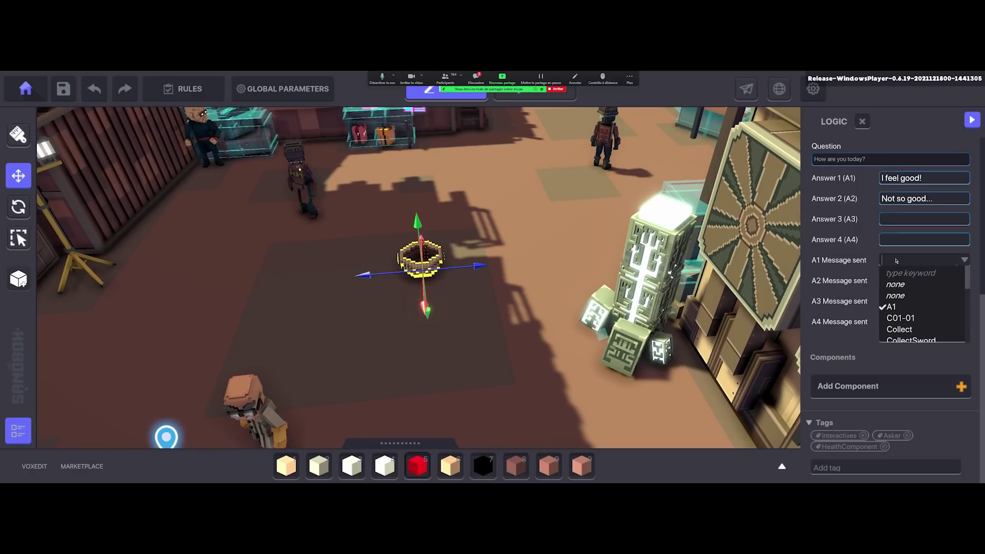
pyautogui.write('AllGood')
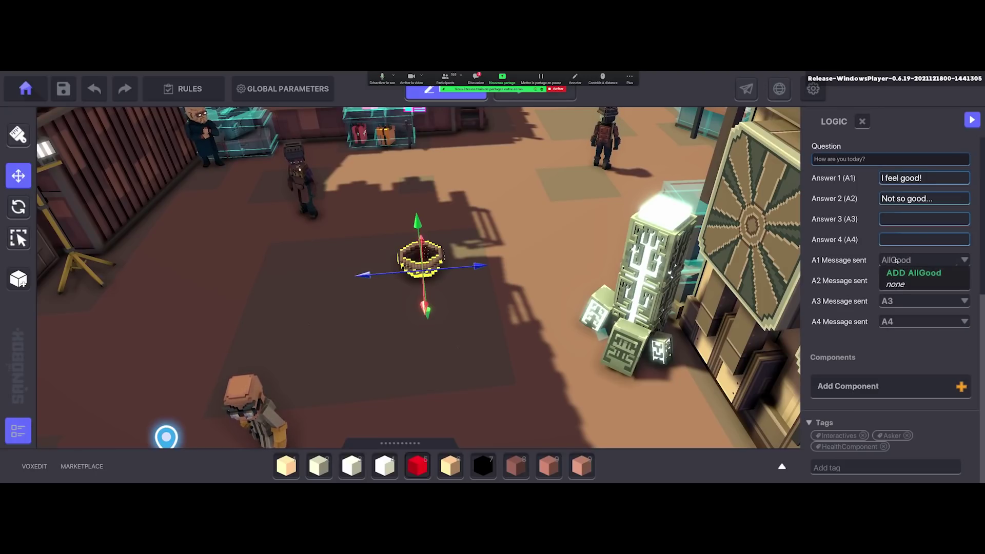
pyautogui.click(908, 273)
# Move the Clay Bowl a short distance across the dark floor patch towards the lit shop stall.
pyautogui.moveTo(351, 307); pyautogui.dragTo(438, 314, button='middle')
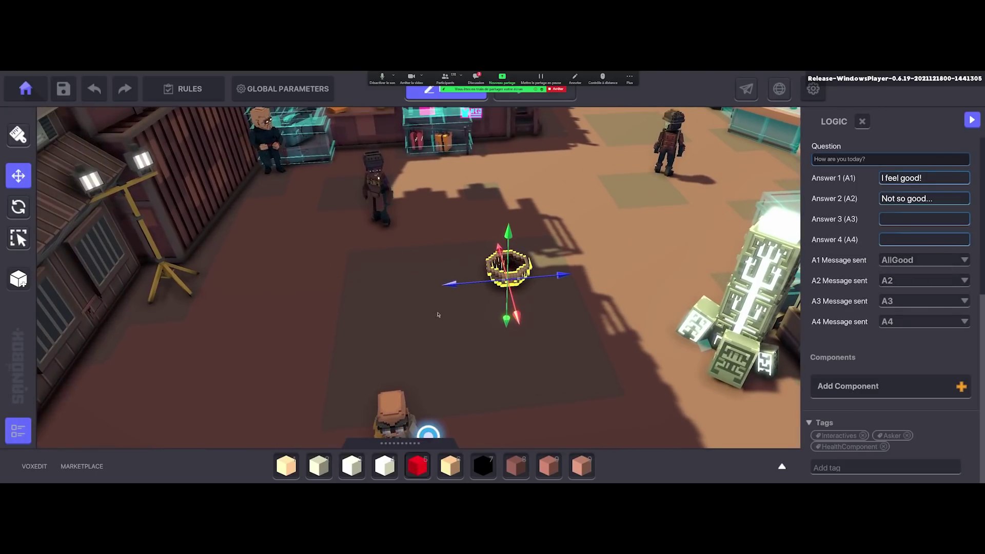
pyautogui.scroll(-5, 438, 315)
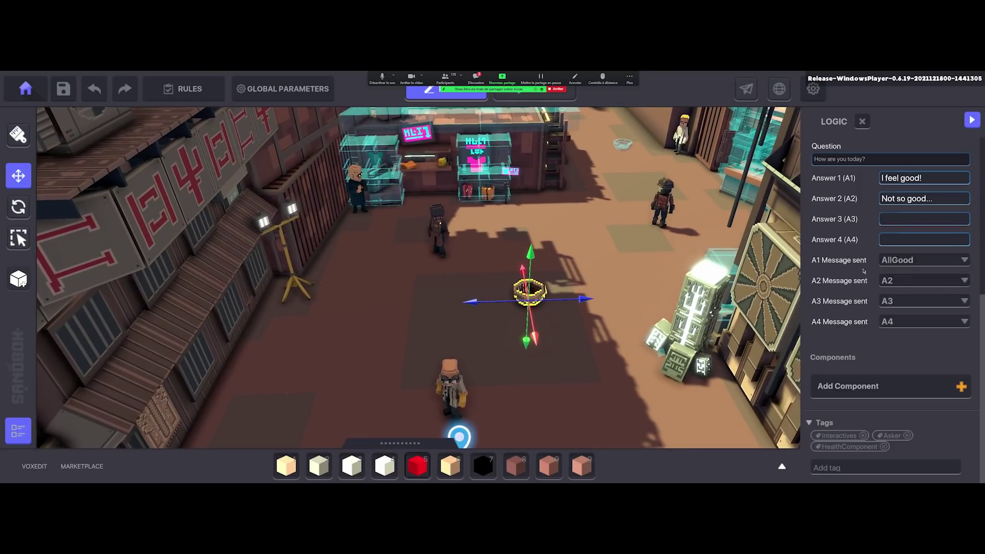
pyautogui.moveTo(631, 318); pyautogui.dragTo(603, 351, button='right')
pyautogui.press('w')
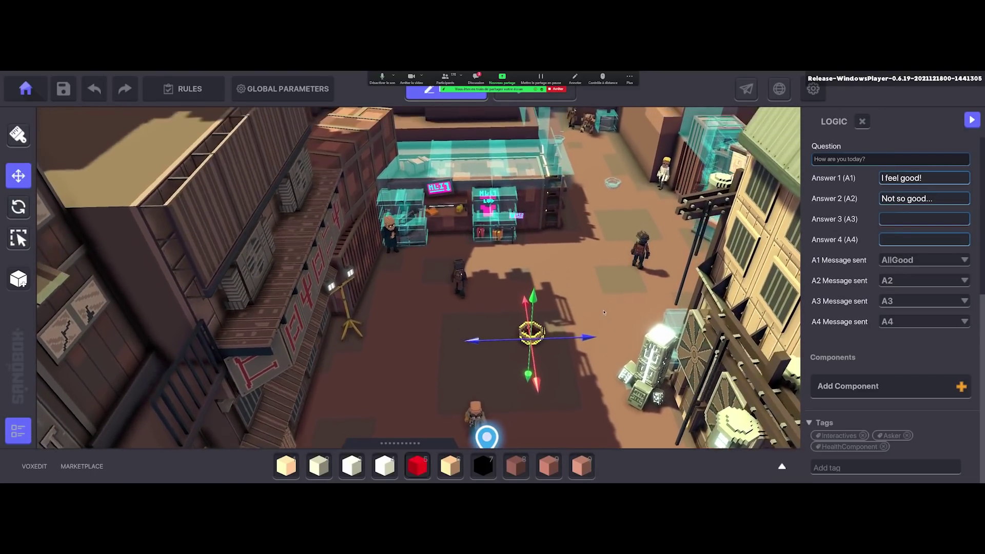
pyautogui.moveTo(607, 311); pyautogui.dragTo(577, 323, button='right')
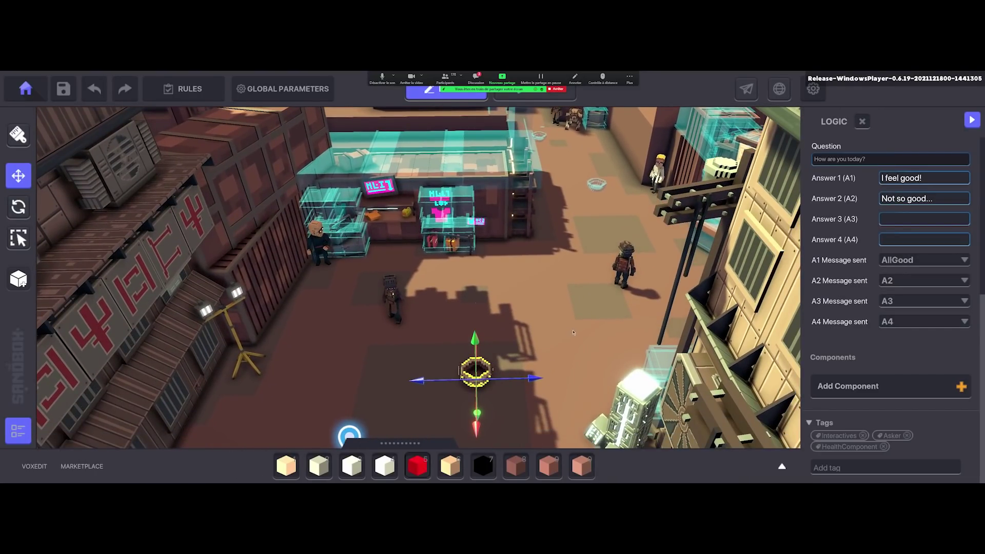
pyautogui.scroll(-2, 573, 333)
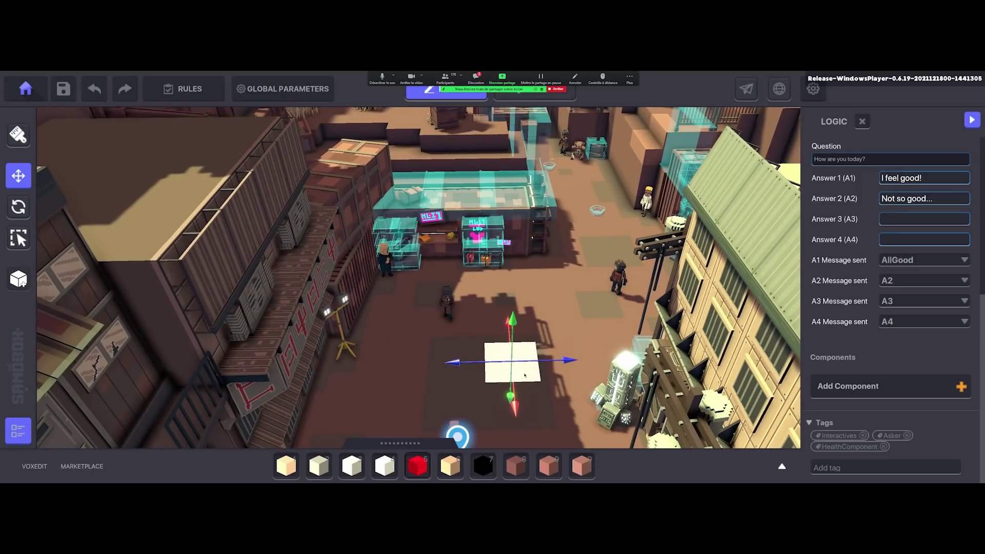
pyautogui.moveTo(525, 376); pyautogui.dragTo(485, 355)
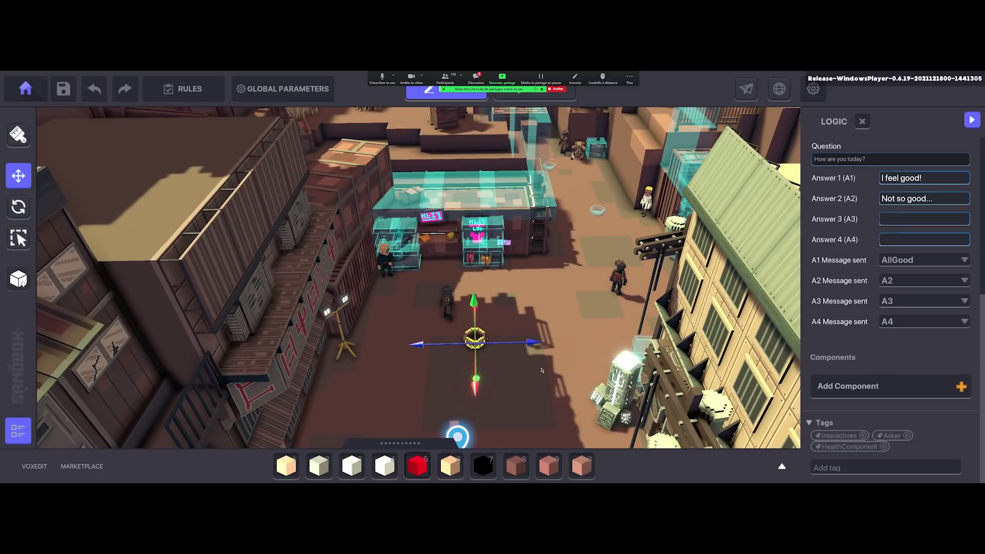
pyautogui.press('Tab')
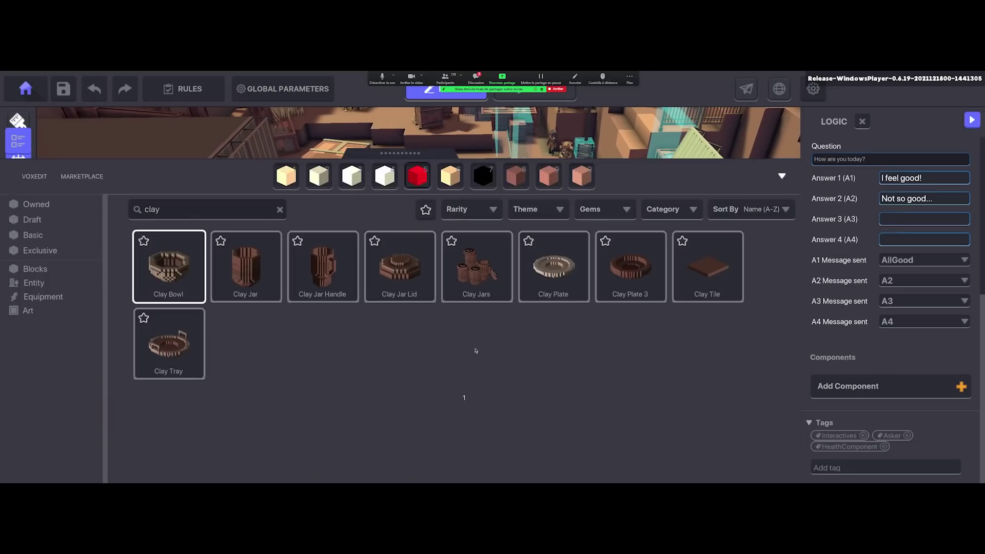
pyautogui.click(280, 210)
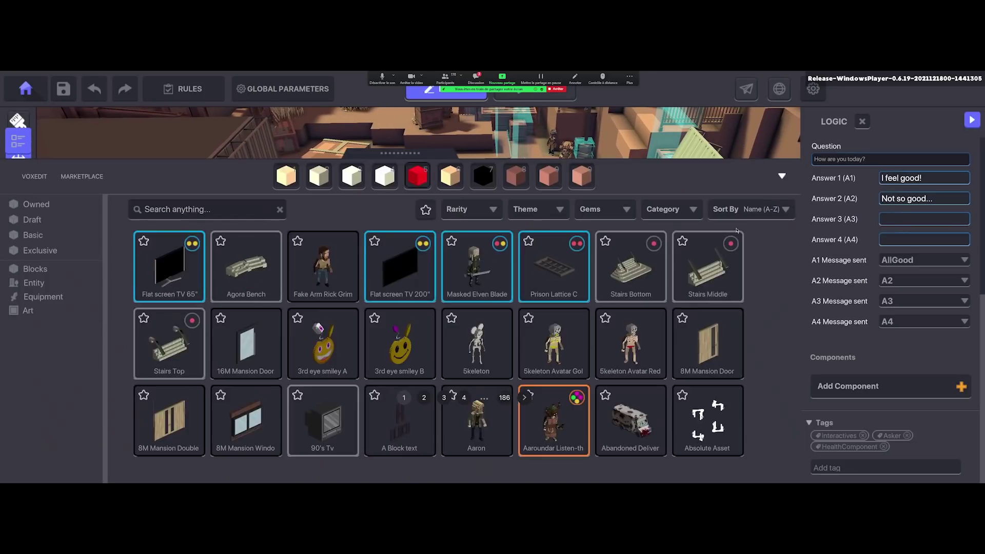
pyautogui.press('Tab')
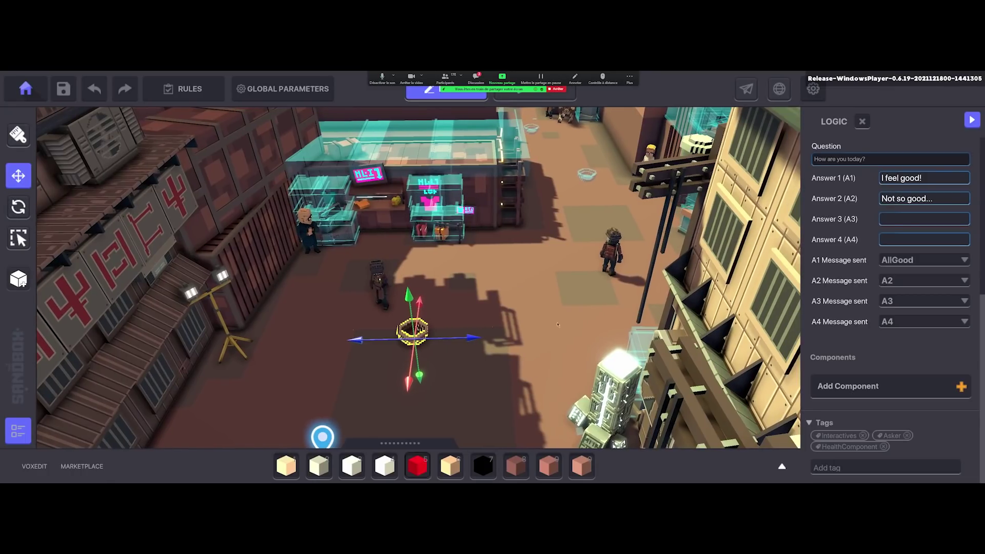
pyautogui.press('Tab')
pyautogui.press('Tab')
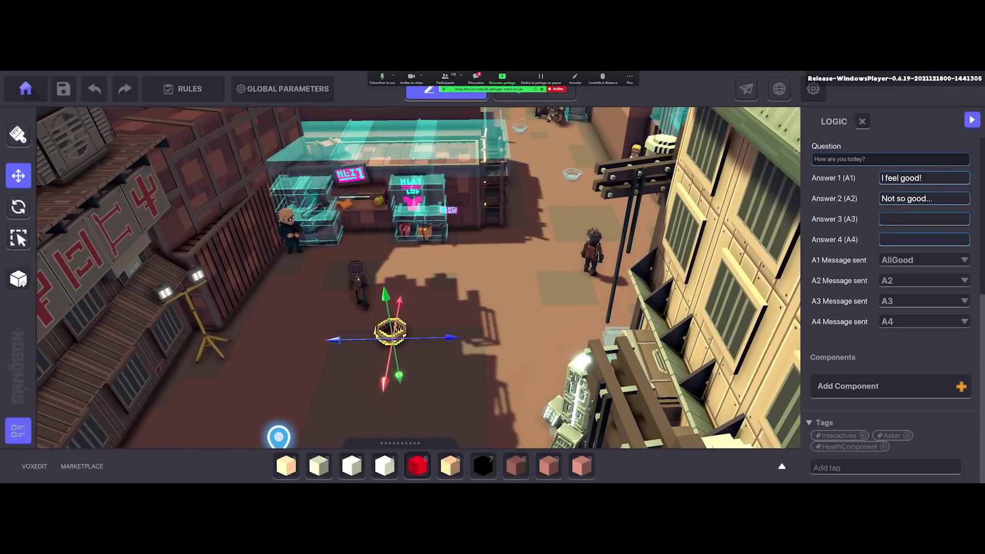
# Search the asset library for "clay" and place a second Clay Bowl on the street near the first one.
pyautogui.press('Tab')
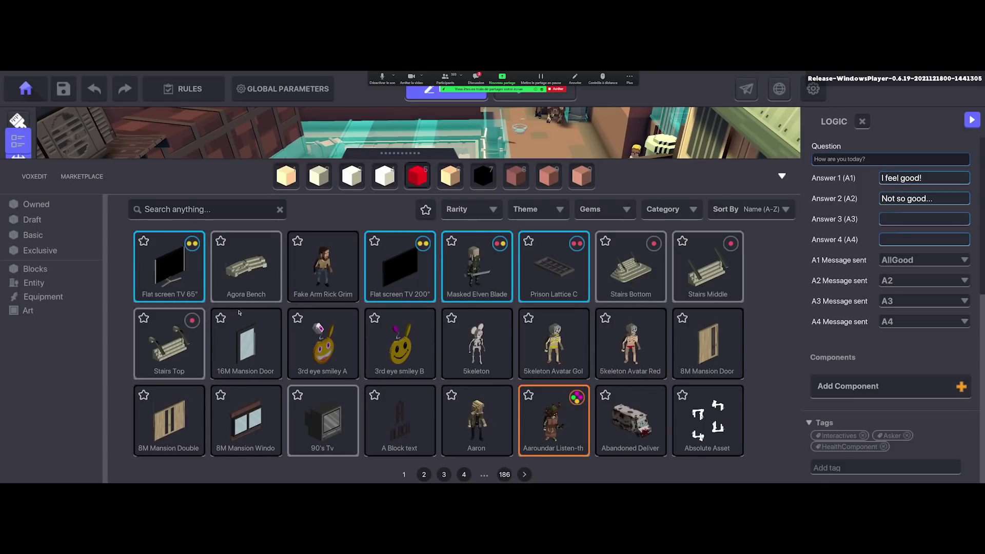
pyautogui.click(201, 211)
pyautogui.write('clay')
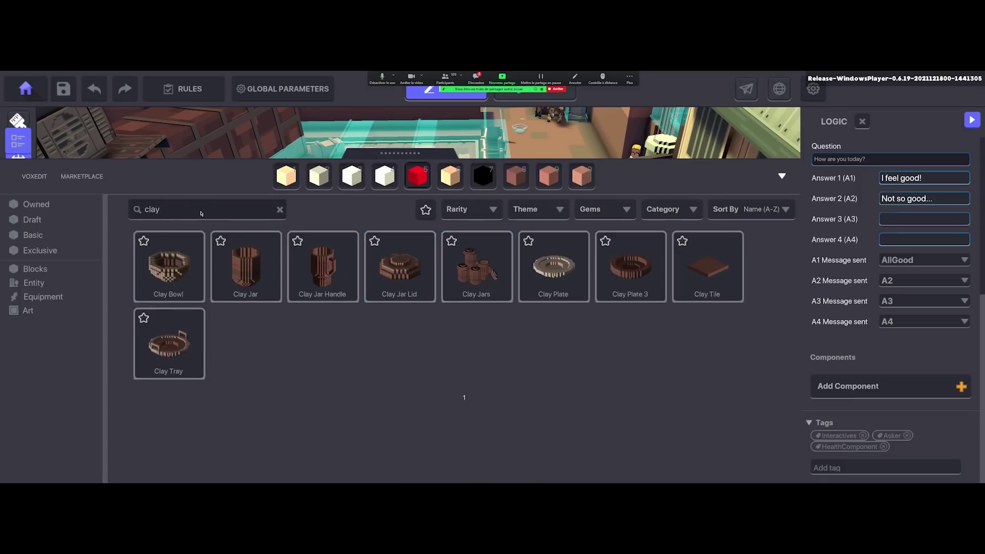
pyautogui.click(175, 271)
pyautogui.click(176, 272)
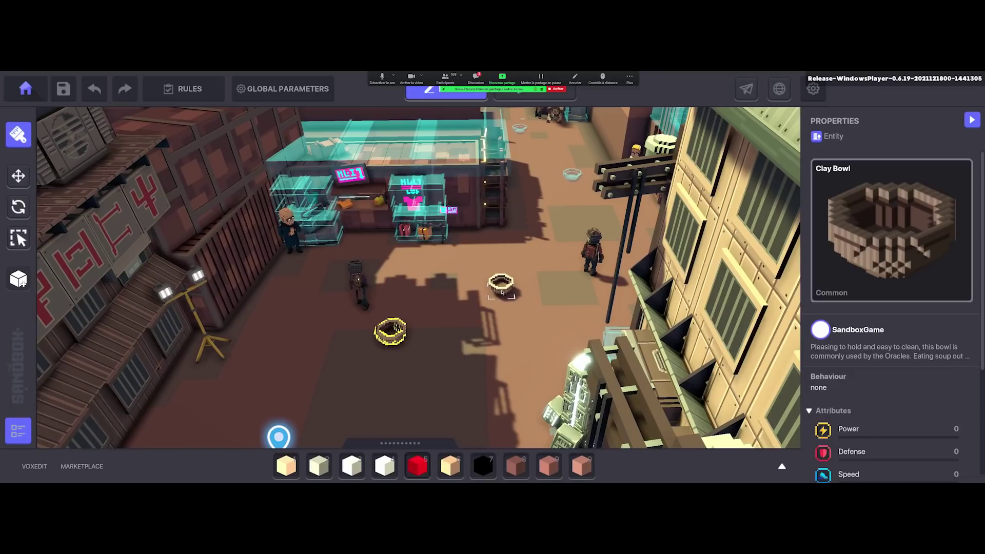
# Select the newly placed Clay Bowl beside the shop street and assign it the Asset Spawner behaviour.
pyautogui.click(17, 178)
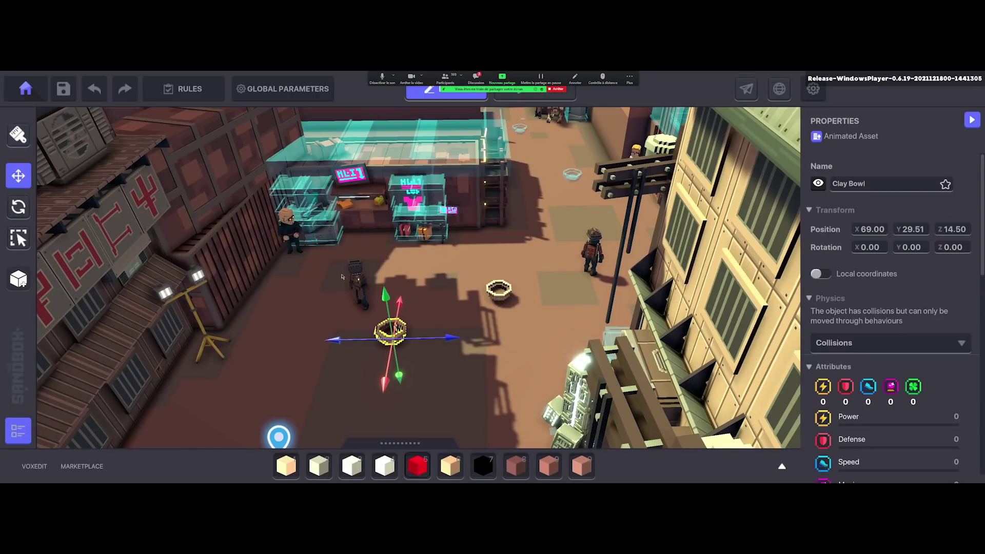
pyautogui.click(498, 295)
pyautogui.scroll(-3, 850, 349)
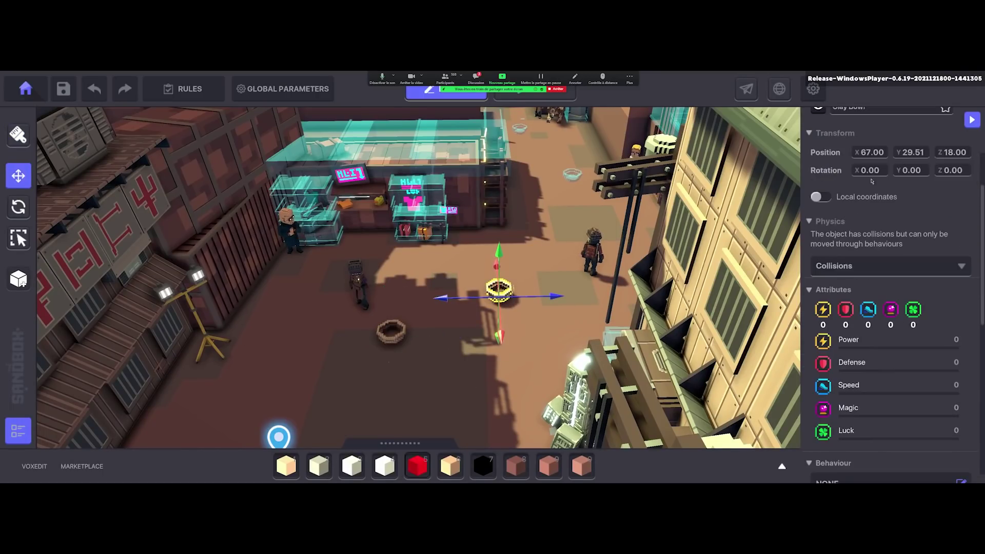
pyautogui.scroll(-2, 827, 331)
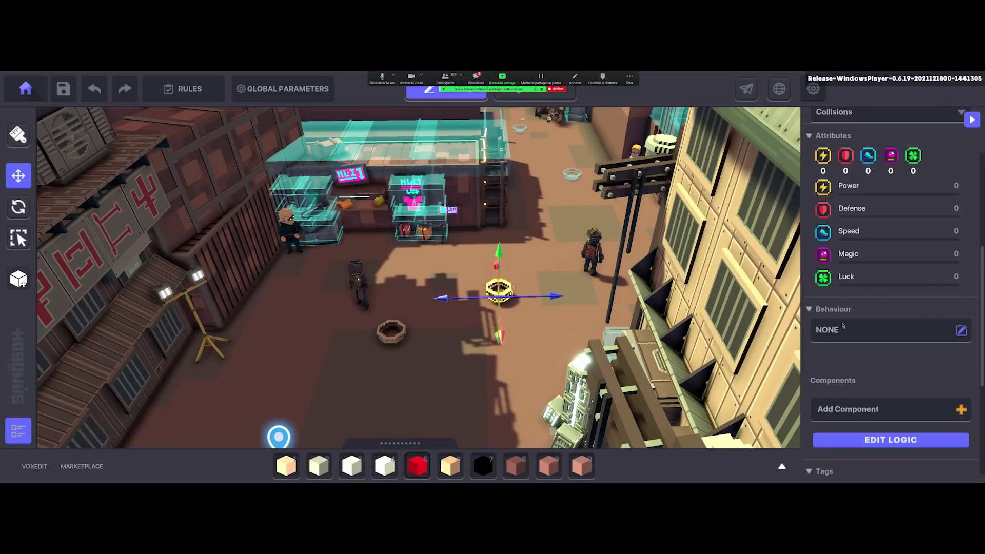
pyautogui.scroll(-4, 842, 325)
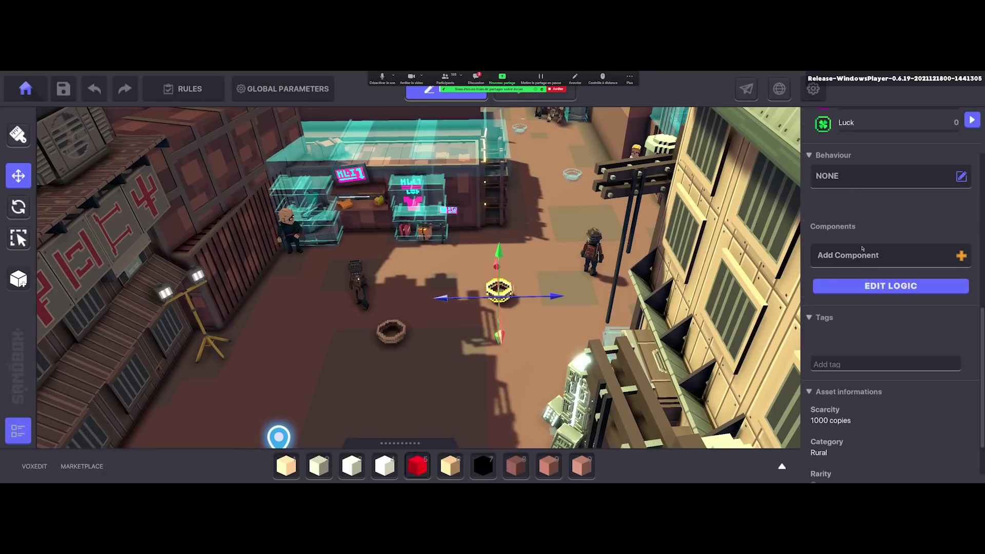
pyautogui.click(857, 174)
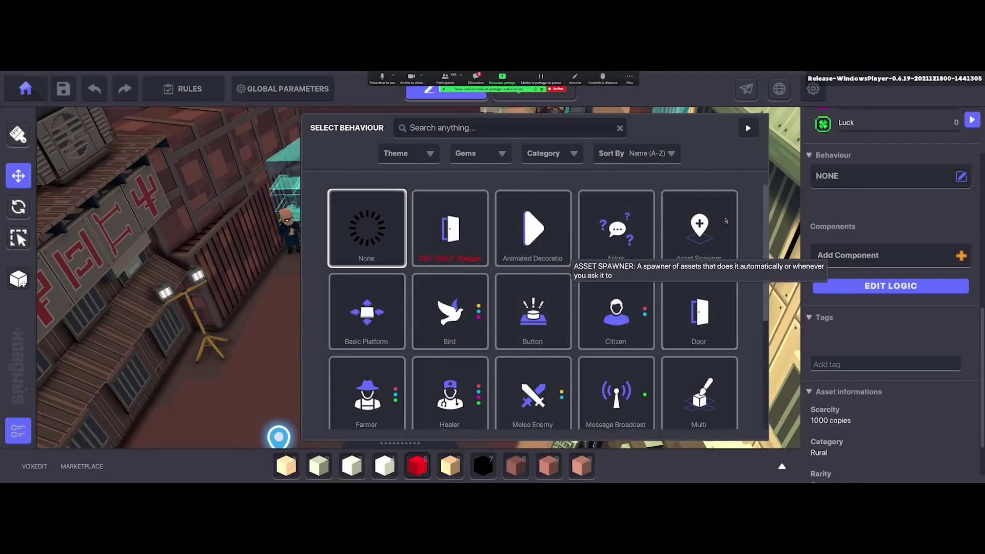
pyautogui.click(704, 232)
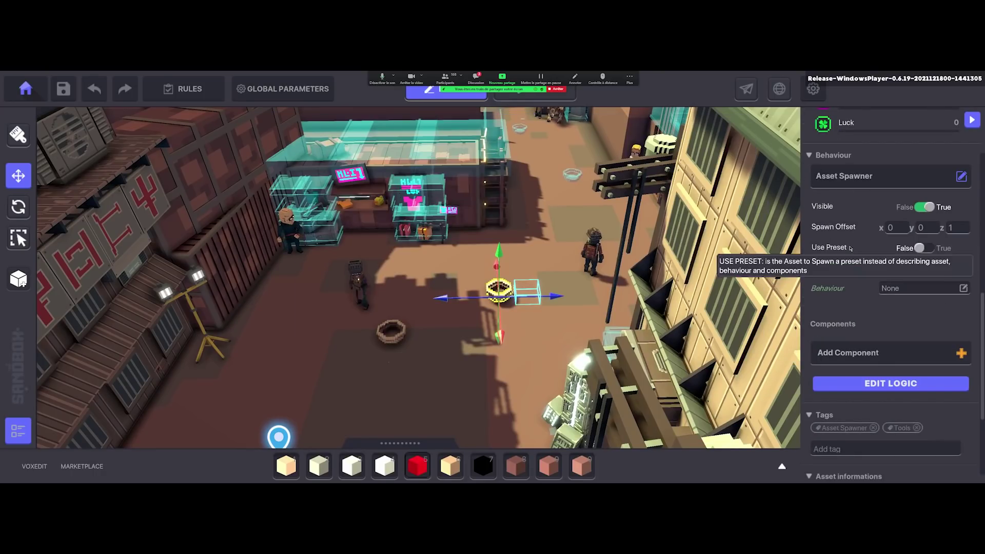
# Open the logic of the spawner bowl and set its spawn offset Z to 0.
pyautogui.scroll(2, 847, 174)
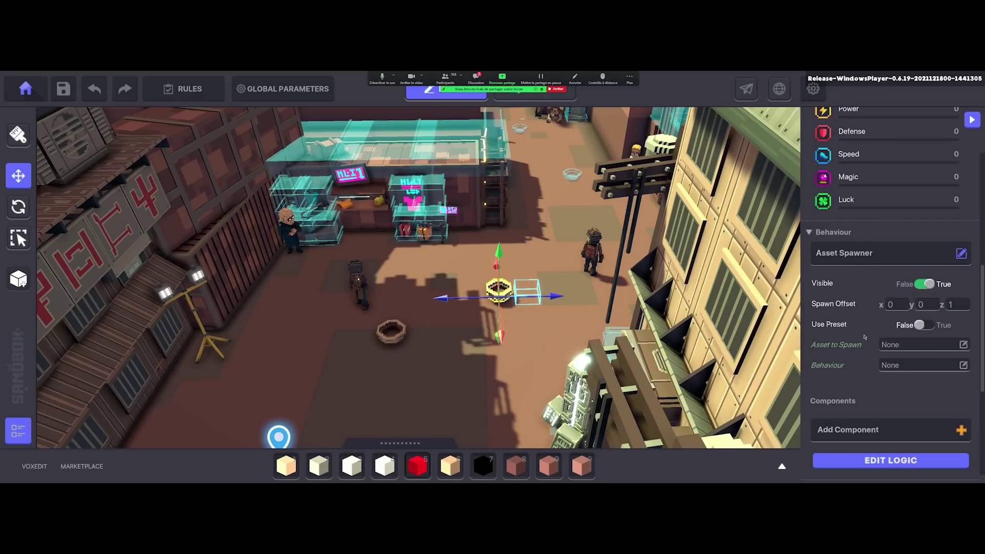
pyautogui.scroll(-2, 866, 282)
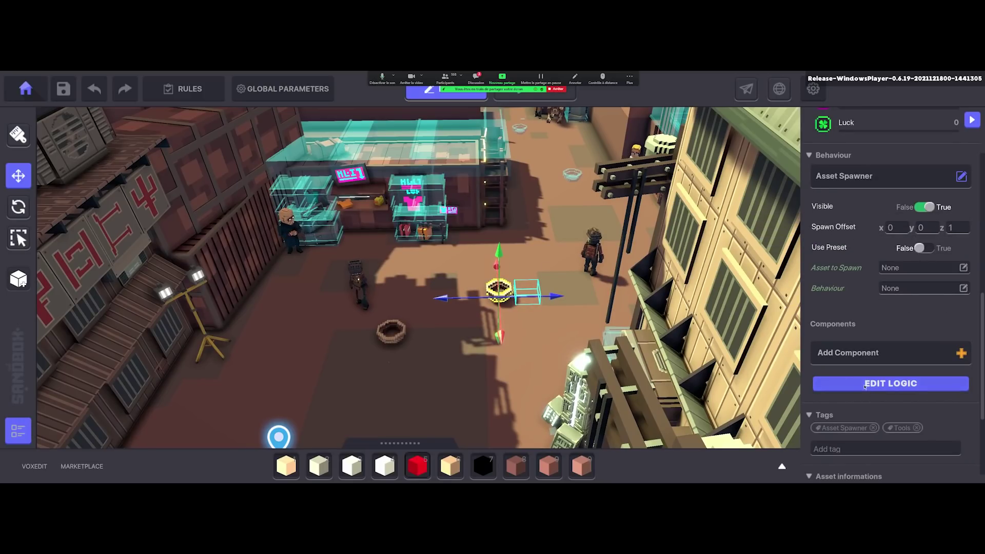
pyautogui.scroll(4, 865, 221)
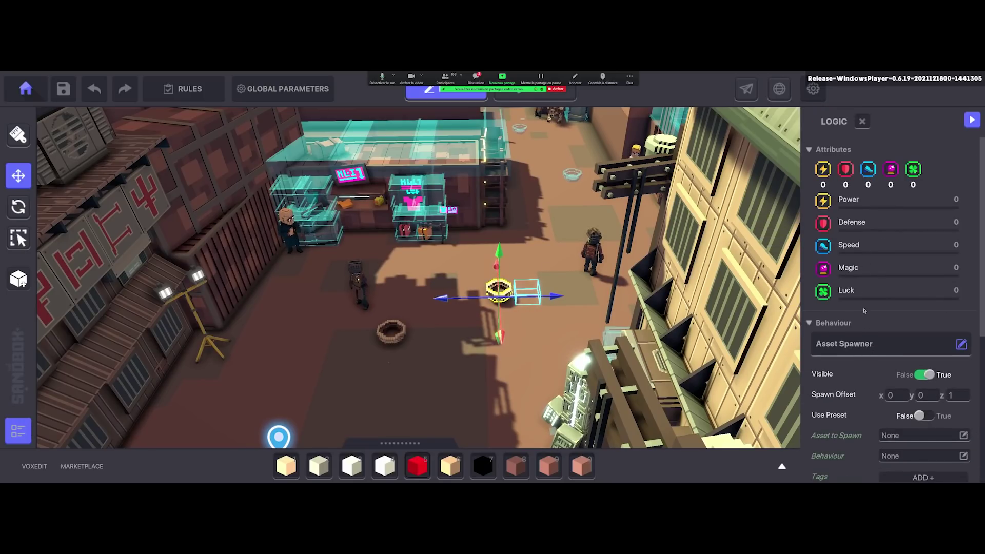
pyautogui.scroll(-2, 865, 311)
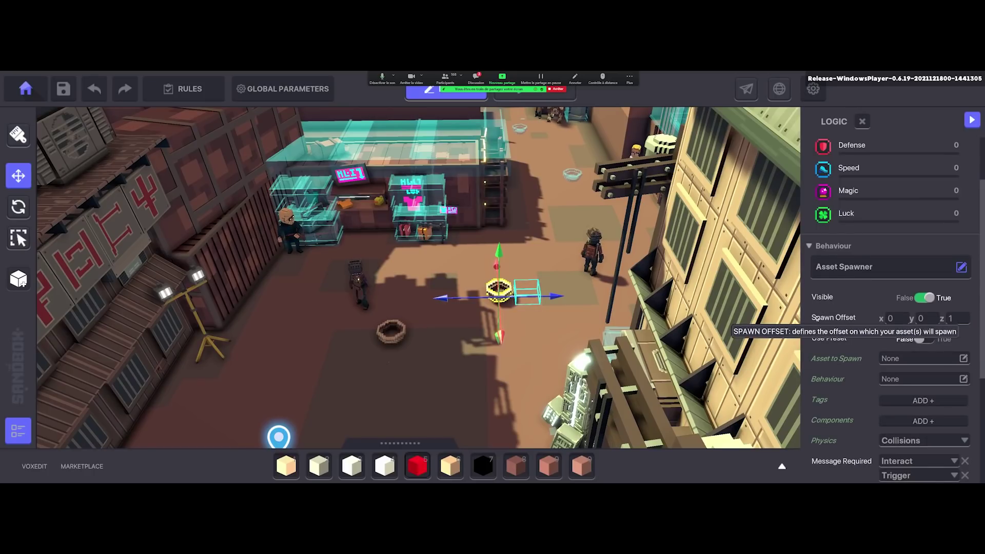
pyautogui.scroll(-2, 821, 280)
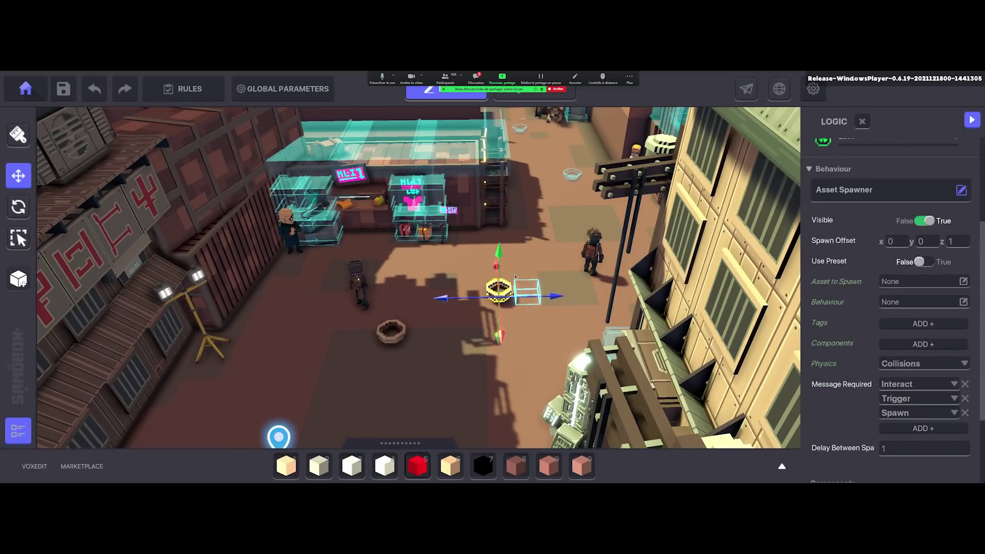
pyautogui.click(954, 241)
pyautogui.write('0')
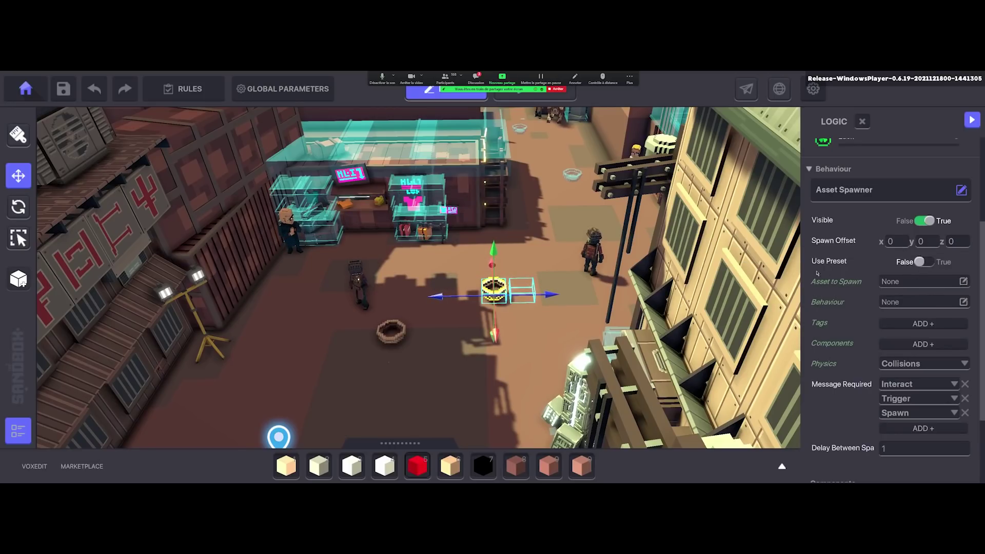
# Browse the asset library and choose Aaron as the spawner's asset to spawn.
pyautogui.click(906, 282)
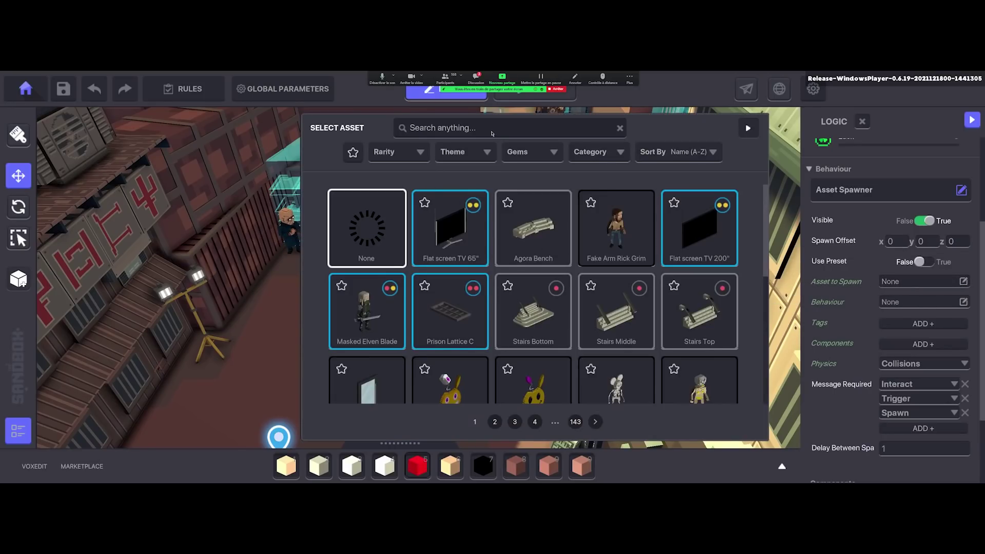
pyautogui.scroll(-1, 591, 302)
pyautogui.scroll(1, 591, 301)
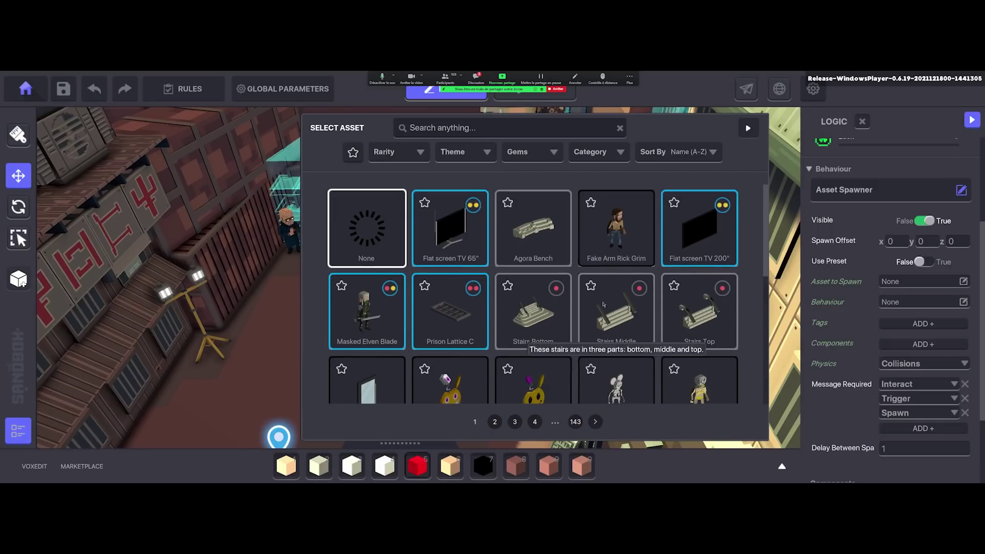
pyautogui.scroll(-5, 579, 349)
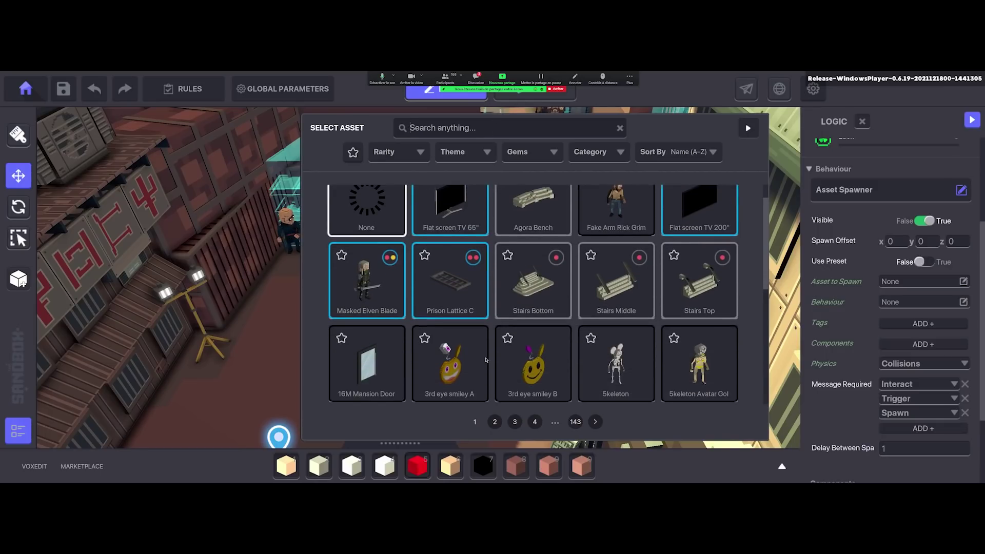
pyautogui.scroll(-4, 579, 348)
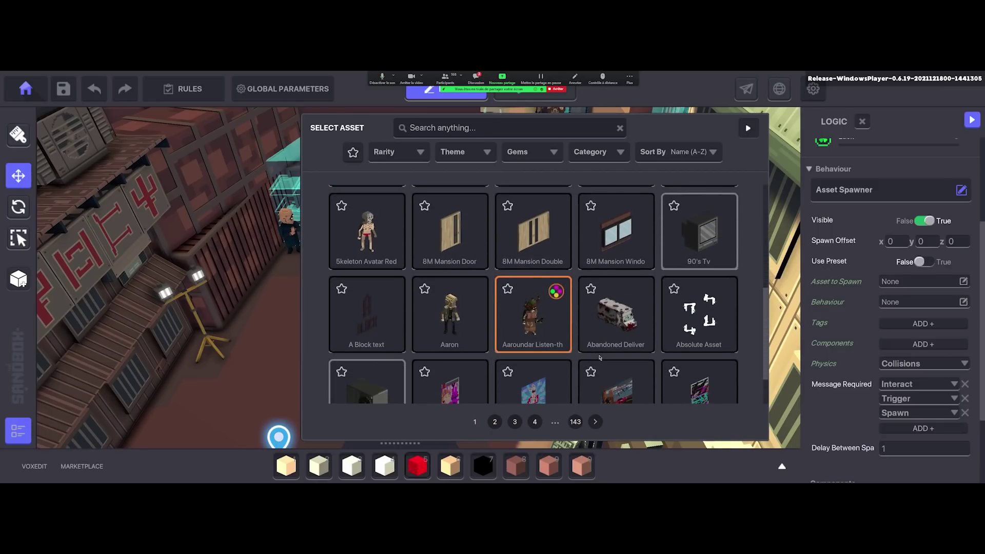
pyautogui.click(444, 258)
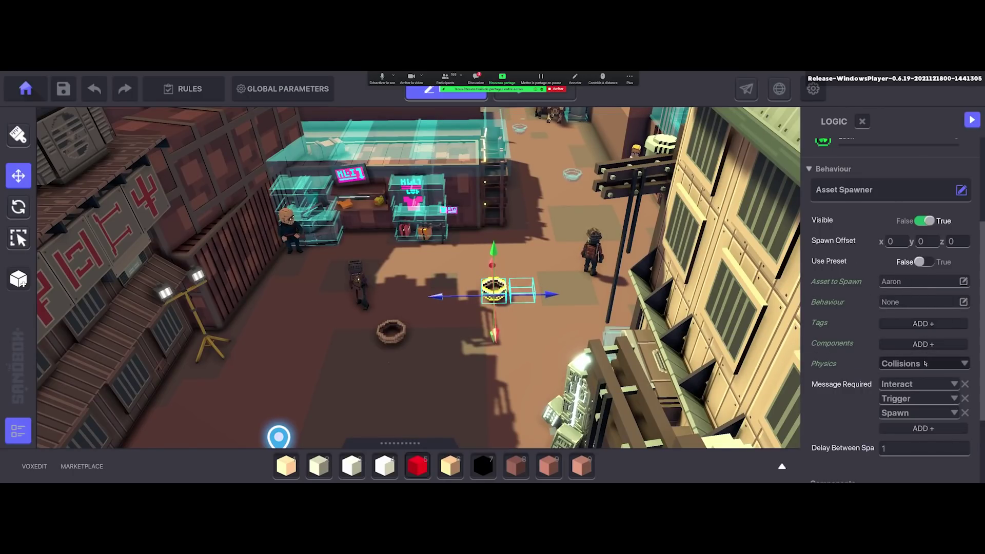
# Remove the Spawn and Trigger messages from the spawner's required messages and replace Interact with AllGood.
pyautogui.scroll(-2, 918, 375)
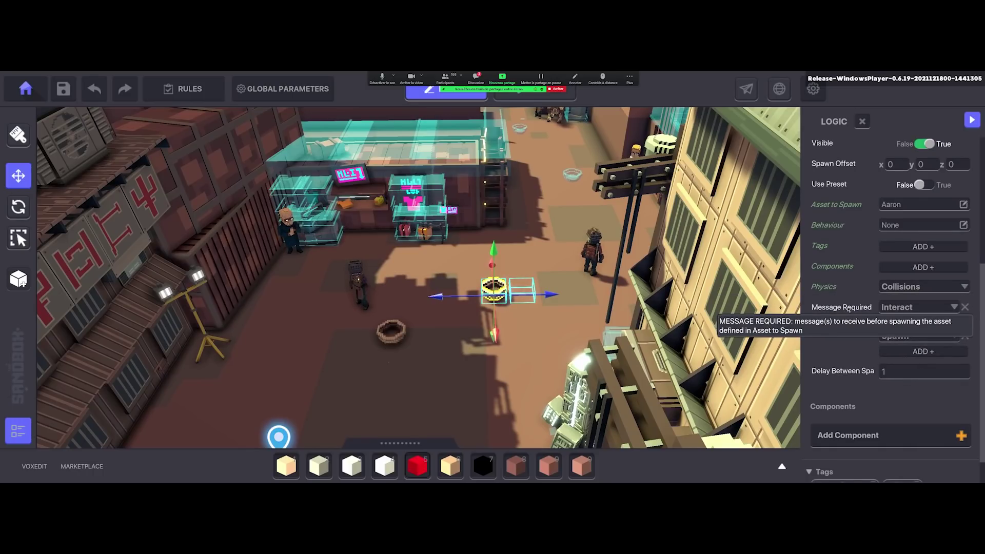
pyautogui.click(965, 335)
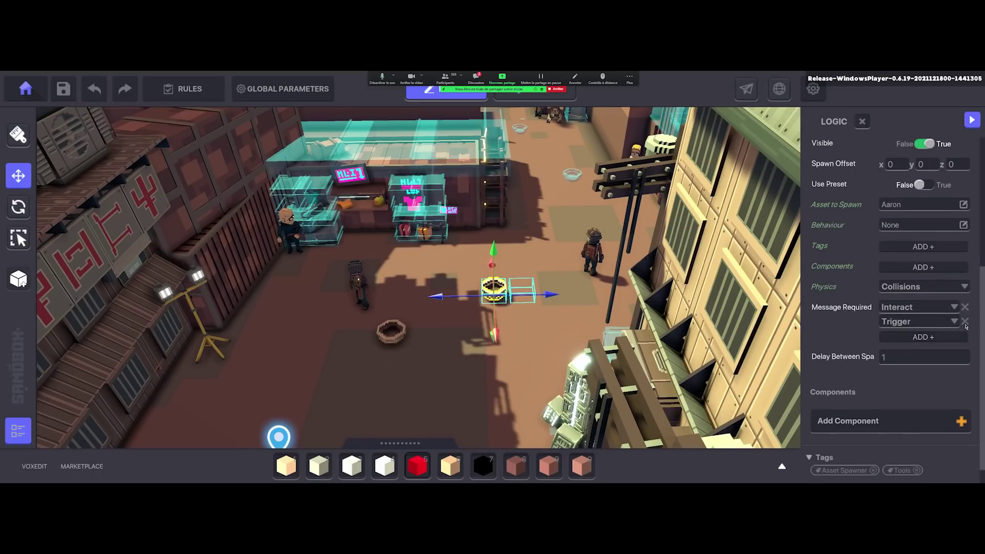
pyautogui.click(965, 322)
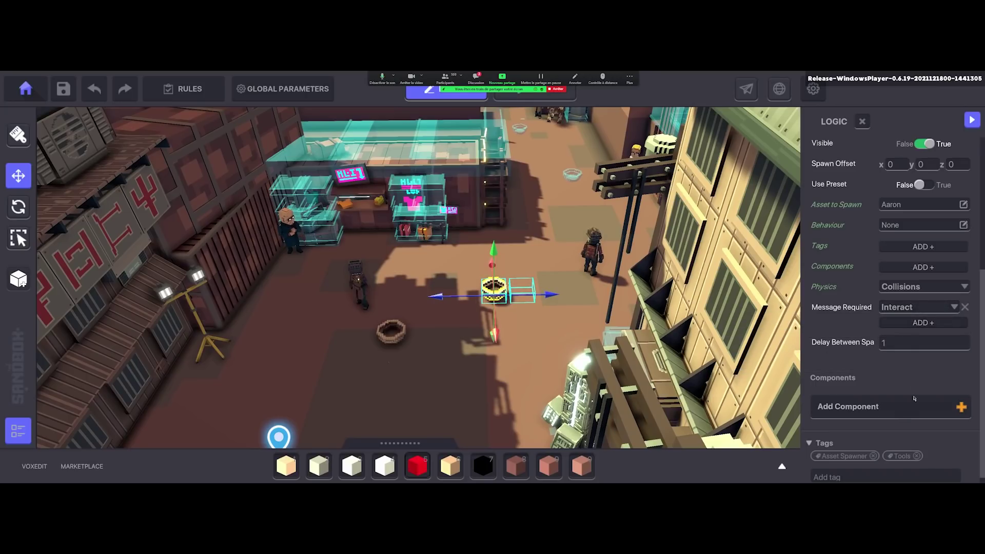
pyautogui.click(904, 308)
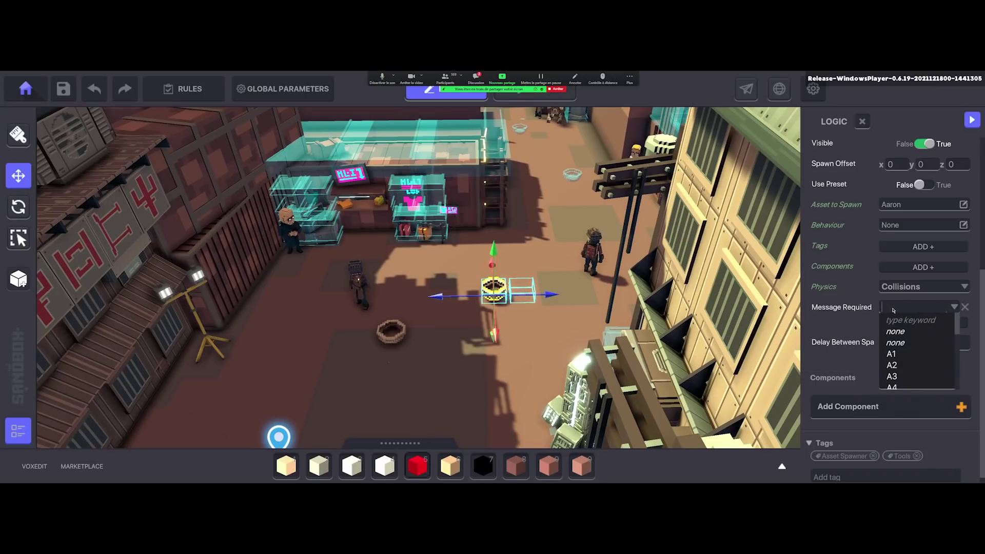
pyautogui.write('All')
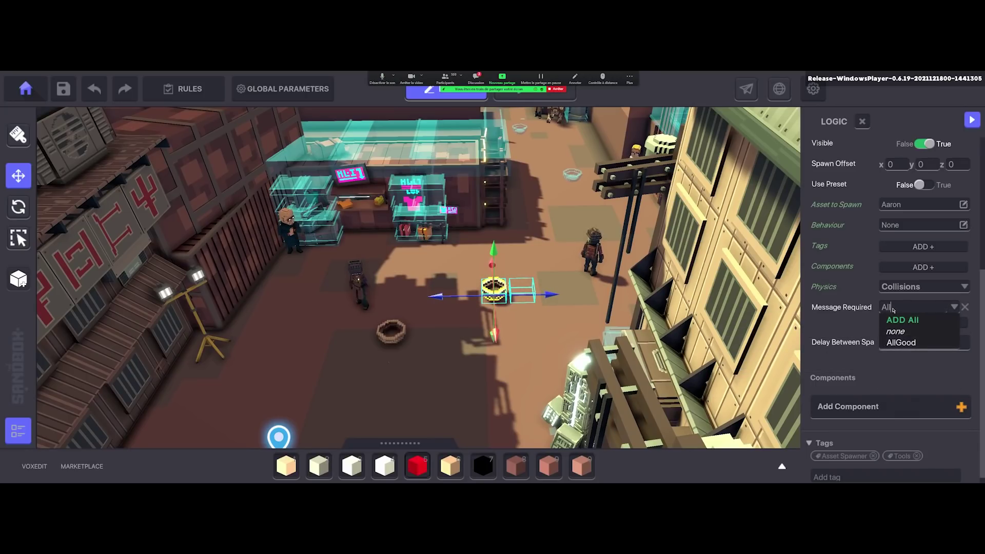
pyautogui.write('G')
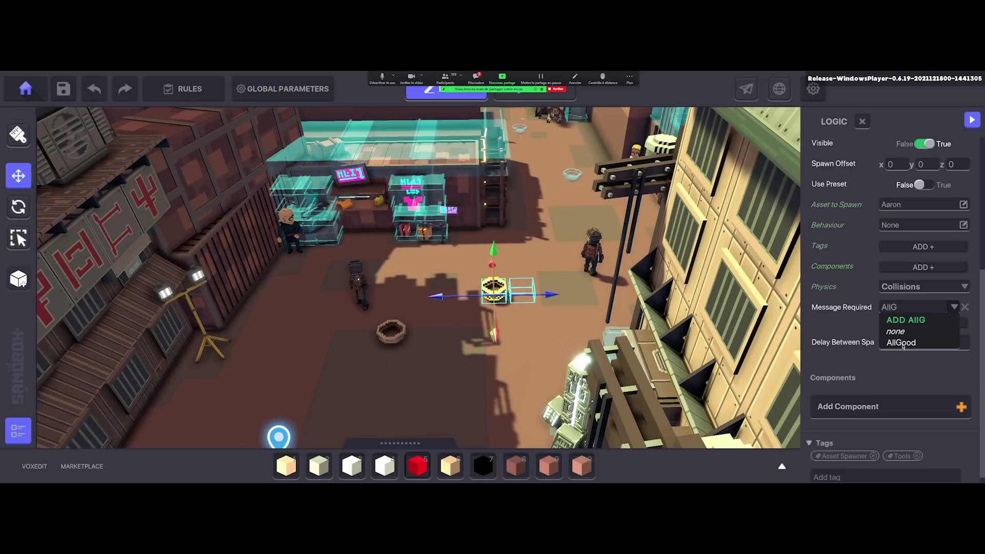
pyautogui.click(902, 343)
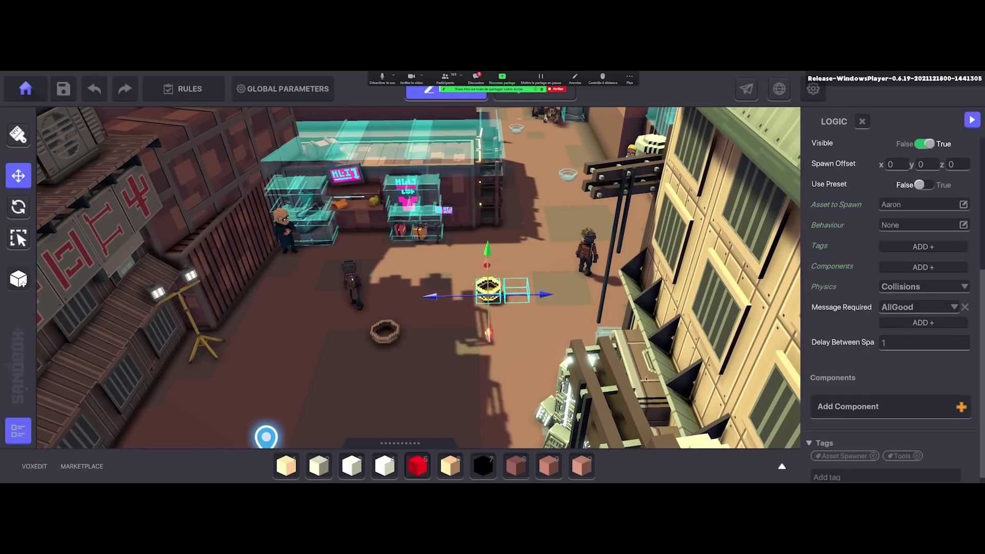
# Set the Asset Spawner's Visible option to False so the bowl is hidden in play mode.
pyautogui.scroll(3, 860, 370)
pyautogui.scroll(-3, 860, 371)
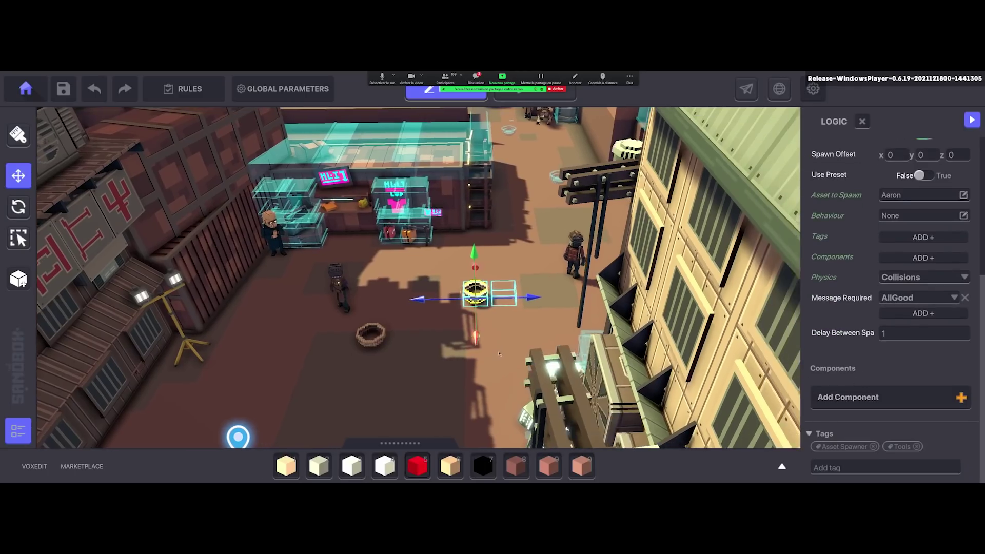
pyautogui.scroll(5, 890, 337)
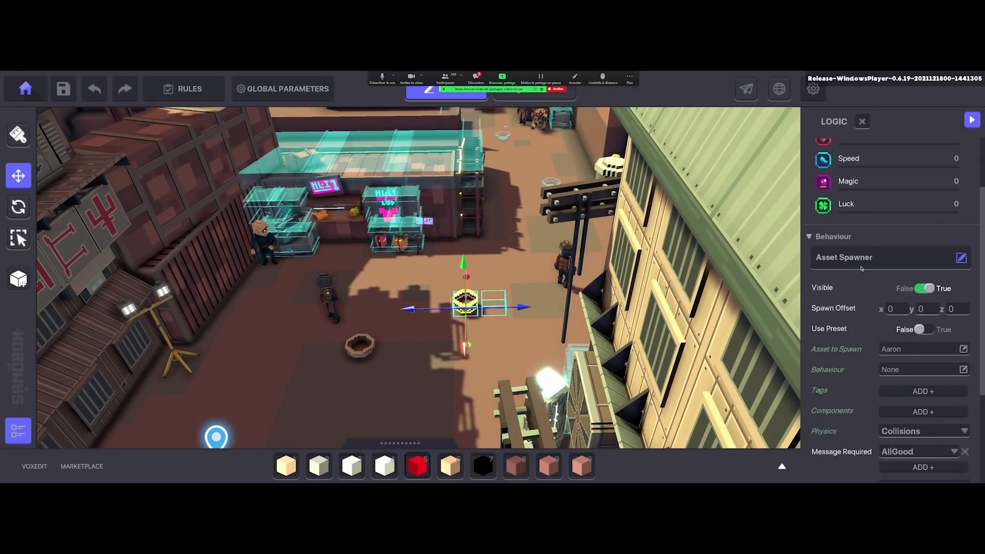
pyautogui.scroll(-2, 872, 293)
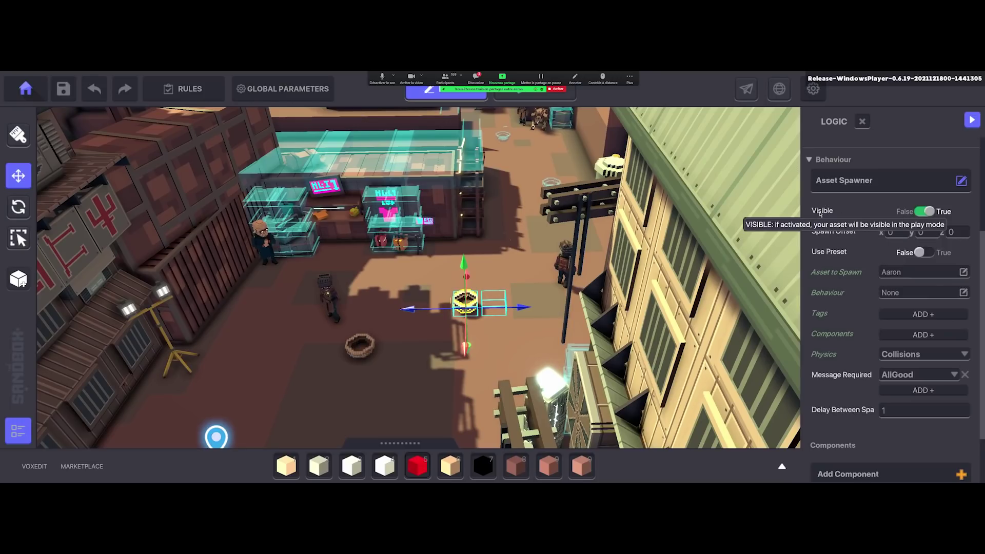
pyautogui.click(928, 210)
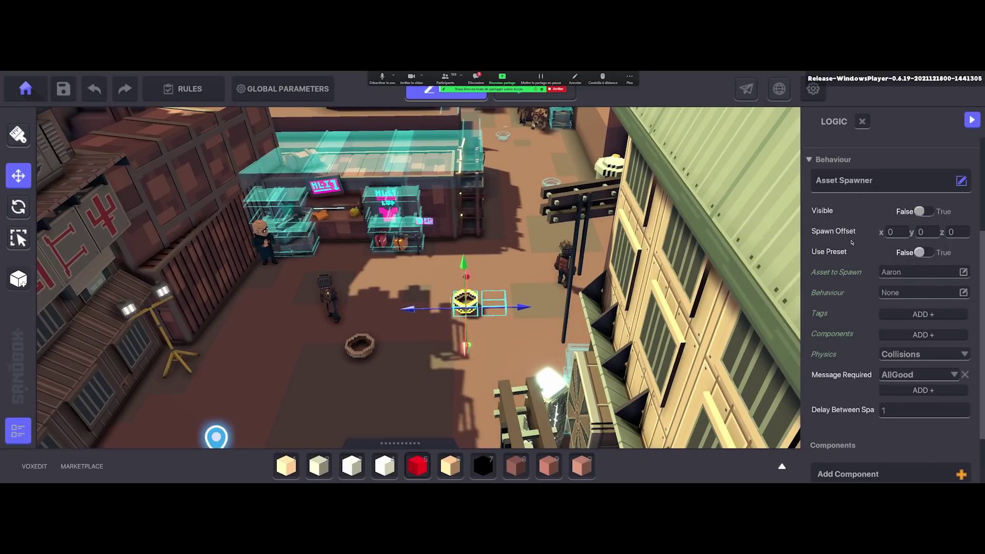
pyautogui.scroll(2, 837, 288)
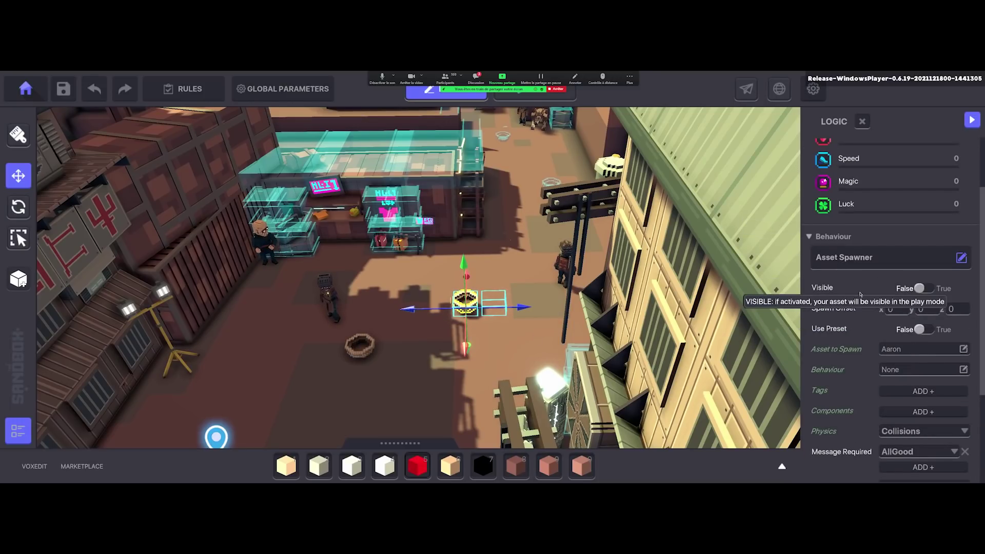
pyautogui.scroll(2, 897, 380)
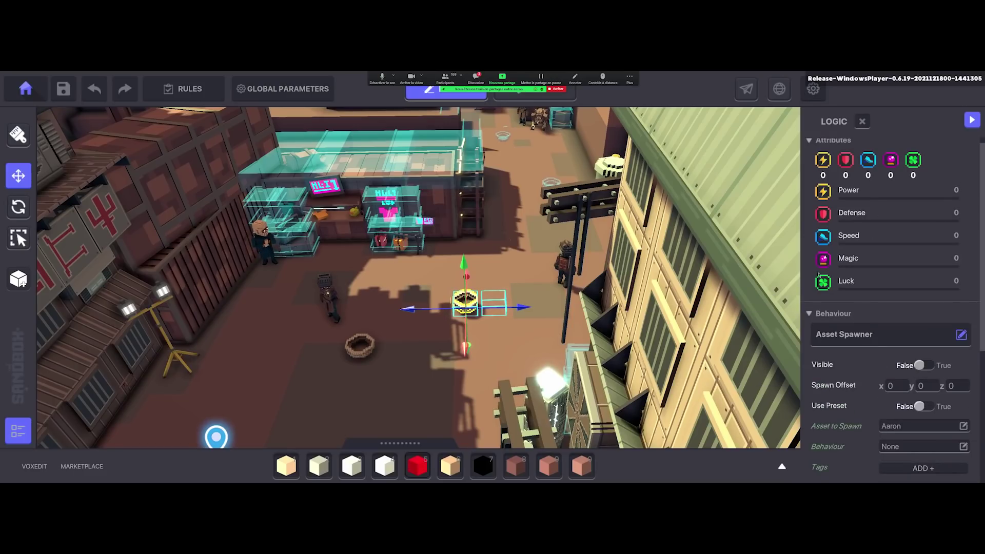
pyautogui.scroll(1, 855, 272)
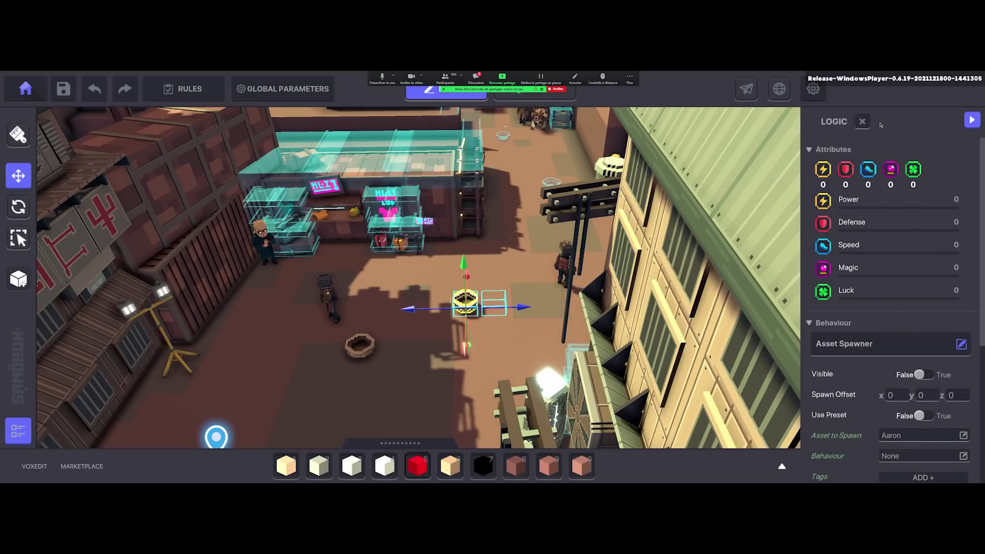
# Leave the logic settings, set the spawner bowl's physics to No Collisions and hide the bowl in the editor.
pyautogui.click(862, 121)
pyautogui.scroll(8, 867, 216)
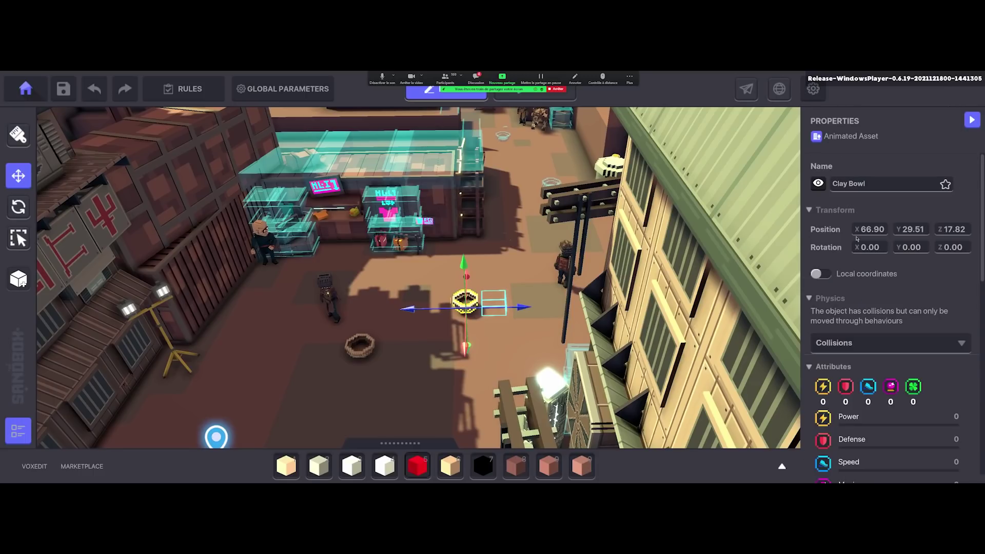
pyautogui.click(890, 343)
pyautogui.click(872, 376)
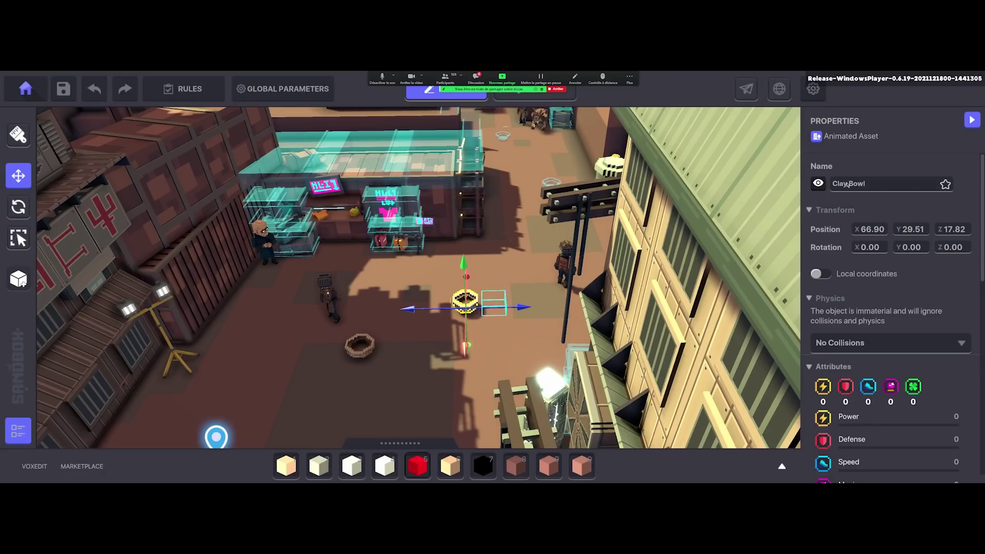
pyautogui.click(818, 183)
# Start play mode to test the Asker and the Aaron spawner in the town level.
pyautogui.press('s')
pyautogui.press('a')
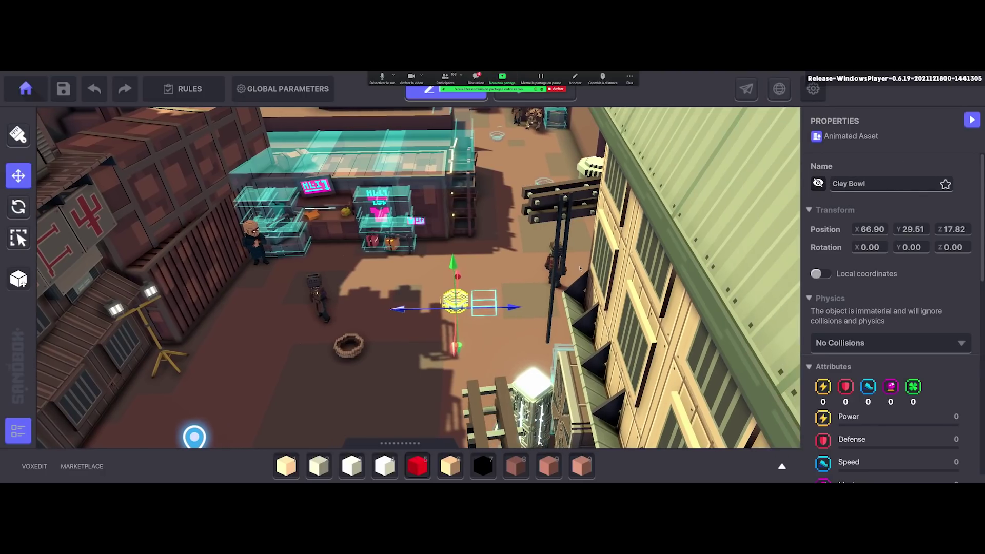
pyautogui.press('p')
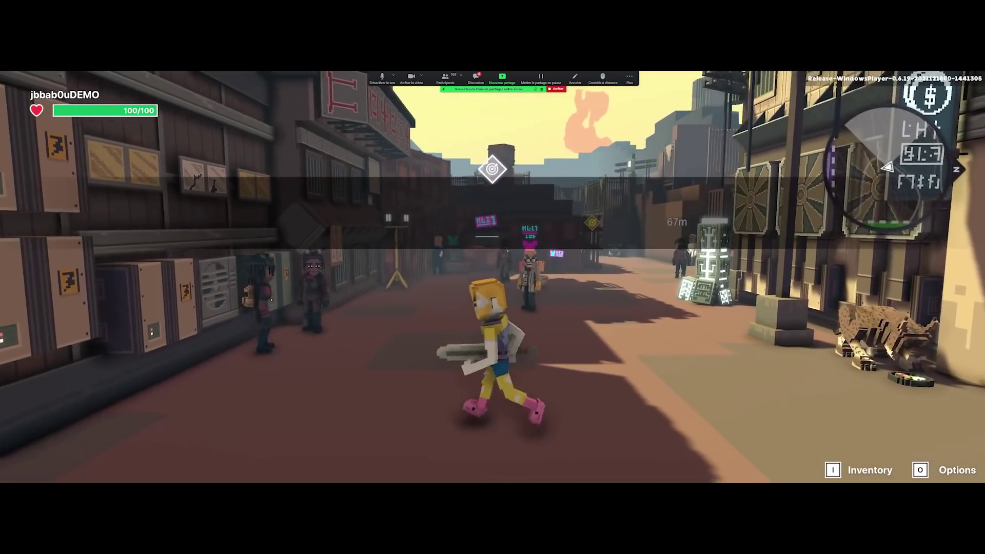
# Walk to the Asker bowl, answer "I feel good!" to test the hidden spawner, and return to the editor.
pyautogui.press('w')
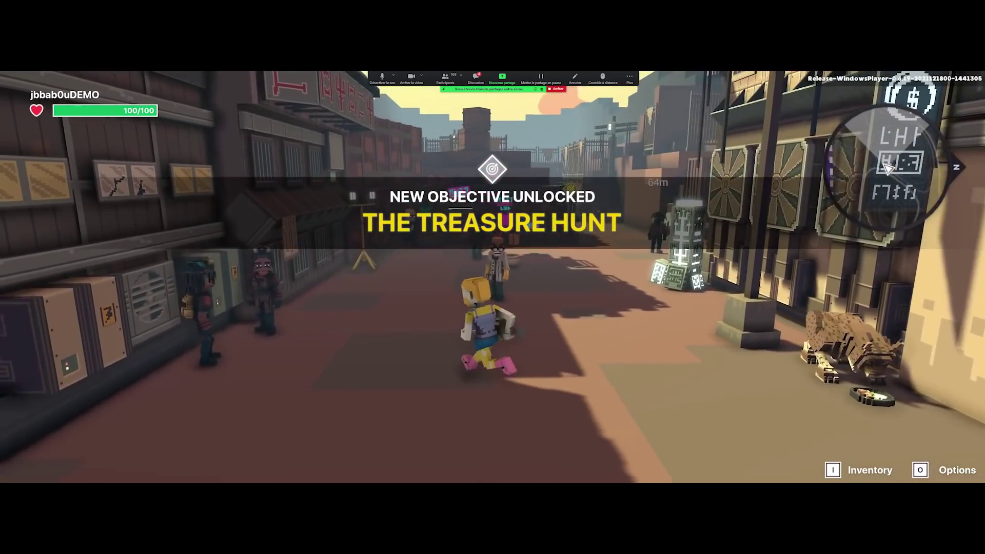
pyautogui.press('w')
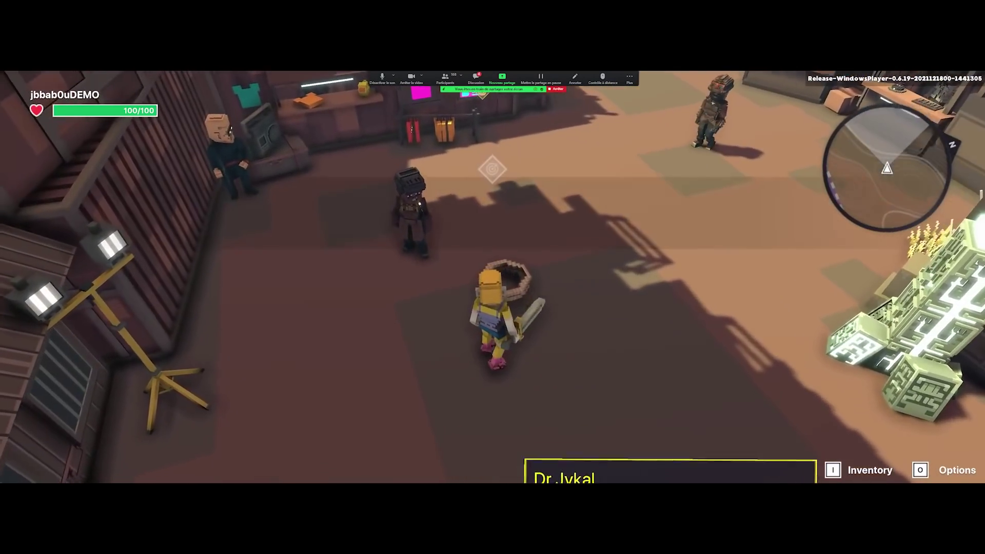
pyautogui.press('w')
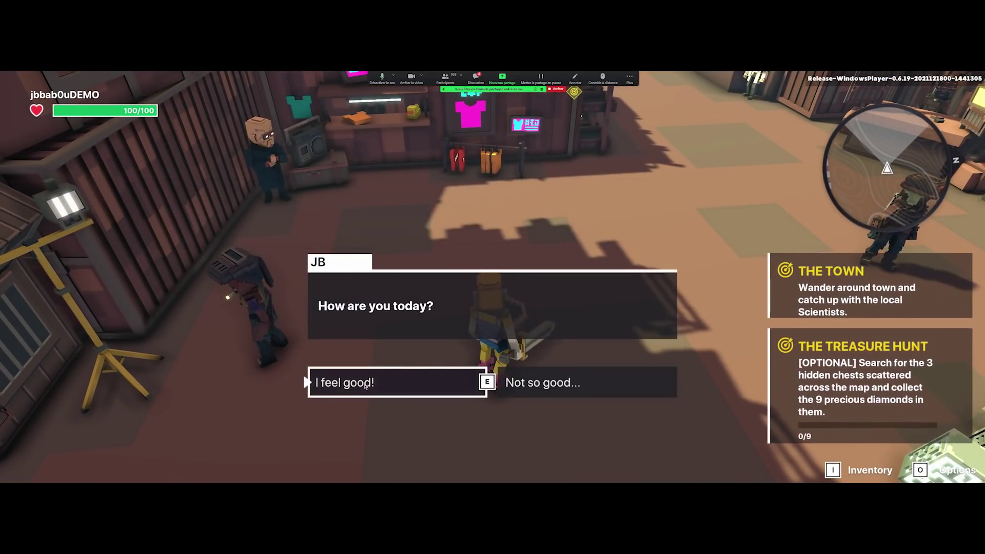
pyautogui.press('e')
pyautogui.press('w')
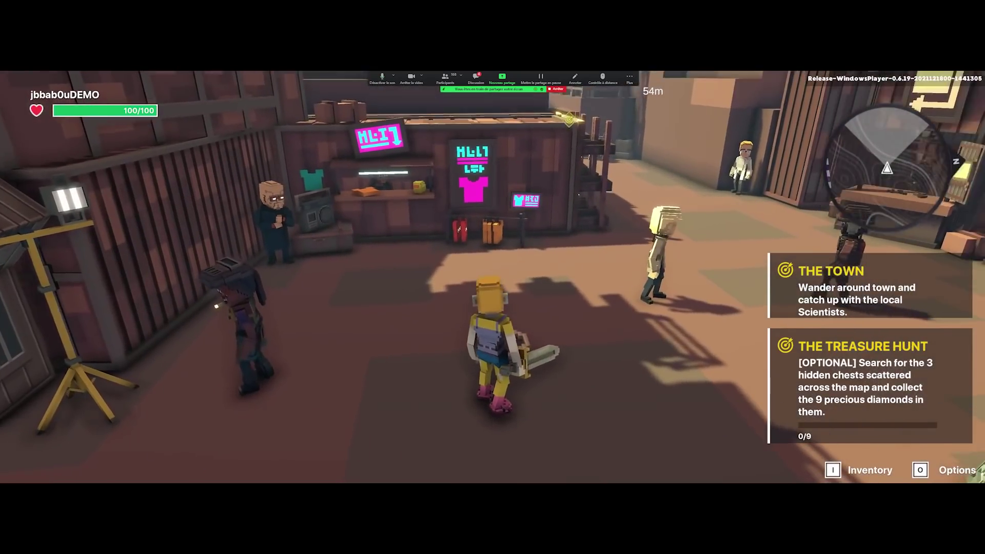
pyautogui.press('a')
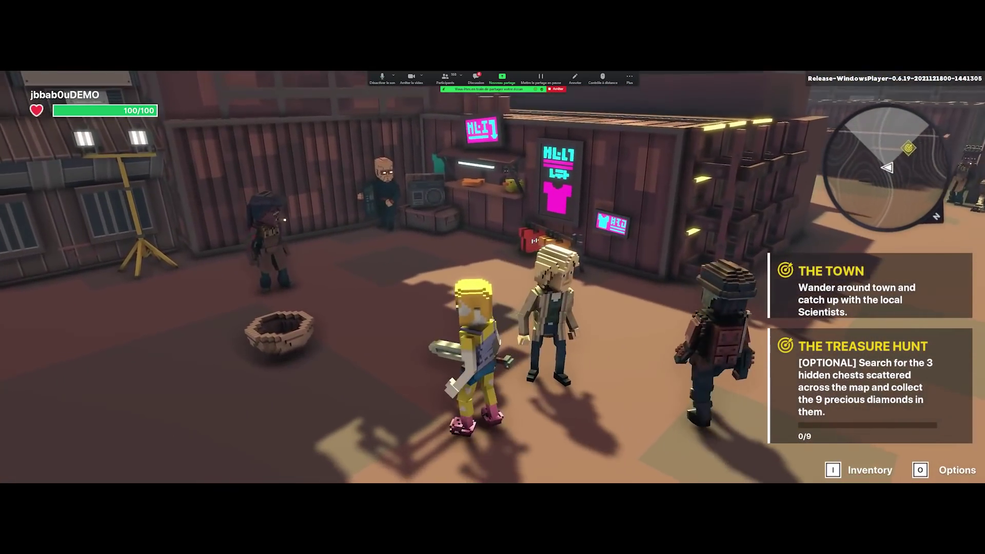
pyautogui.press('d')
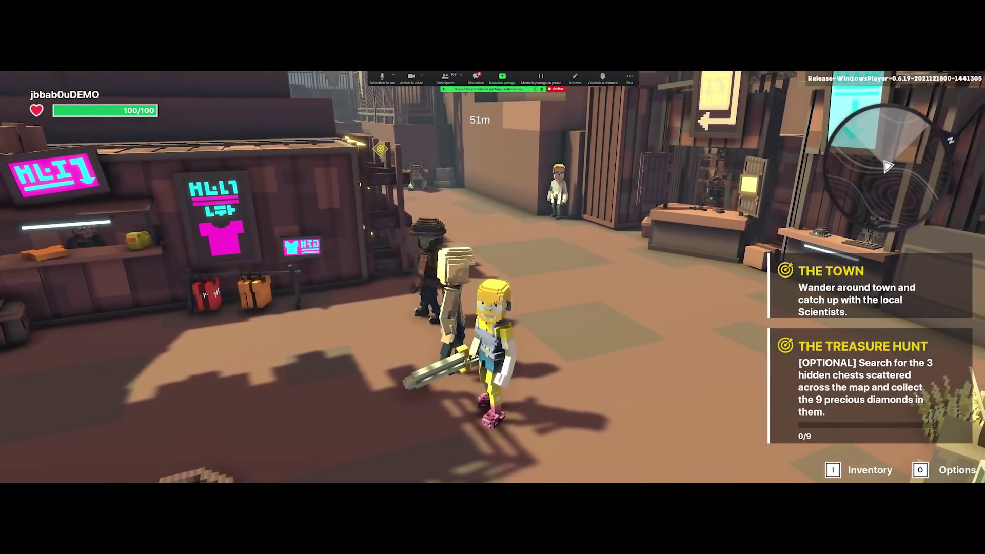
pyautogui.press('F1')
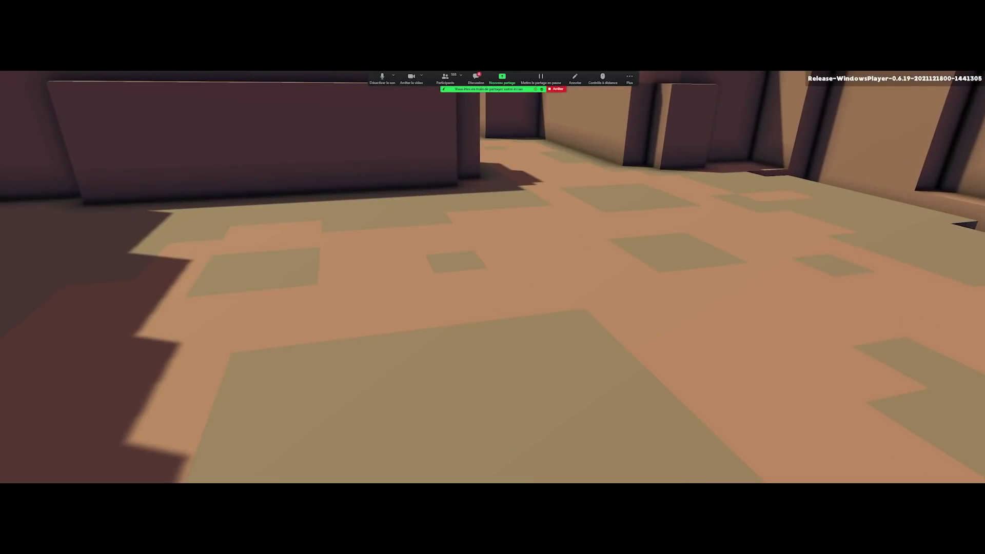
pyautogui.press('Escape')
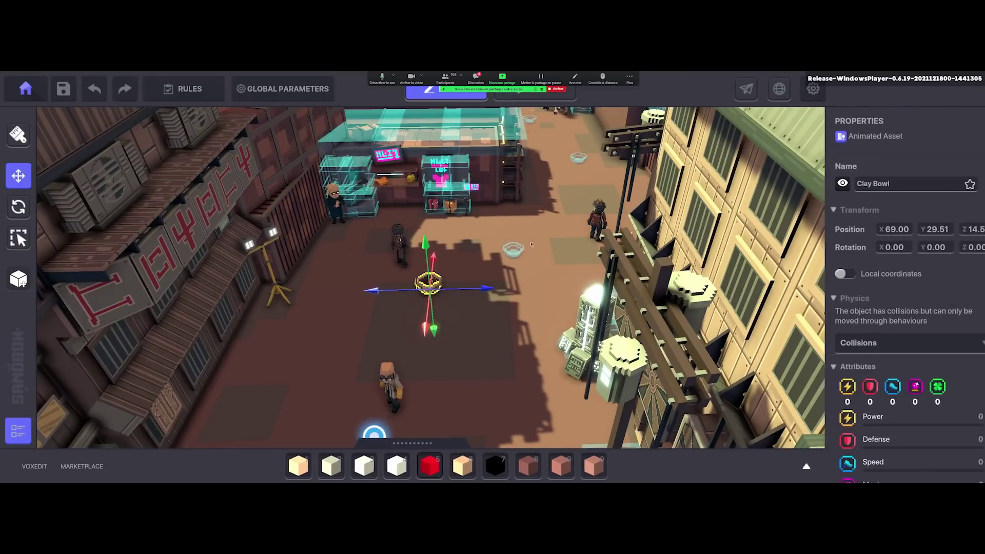
# Delete the two test Clay Bowls from the middle of the street.
pyautogui.click(531, 244)
pyautogui.click(513, 250)
pyautogui.click(466, 315)
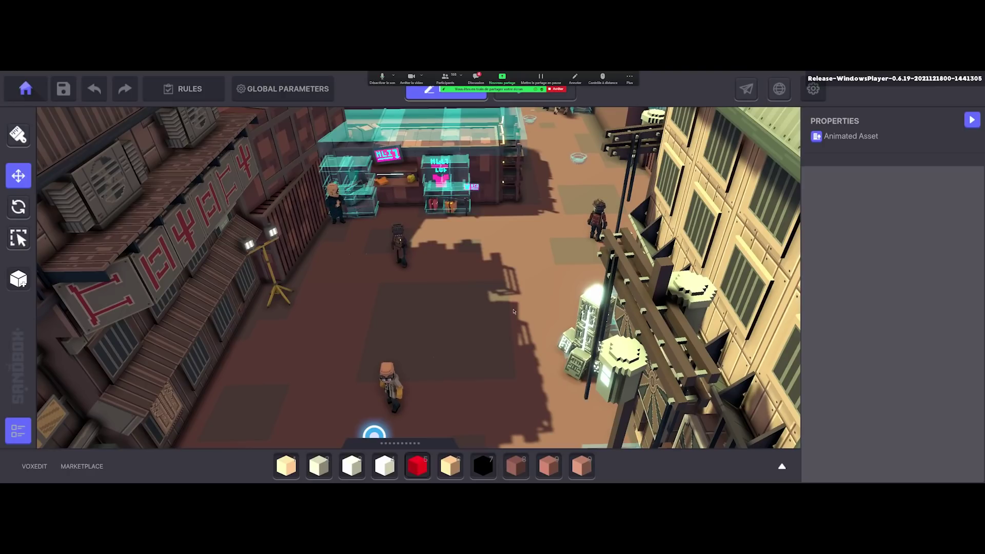
# Examine the Speaker component of the hidden Clay Bowl at the alley entrance, including its detection settings and the message sent after speaking.
pyautogui.moveTo(513, 311); pyautogui.dragTo(587, 349, button='middle')
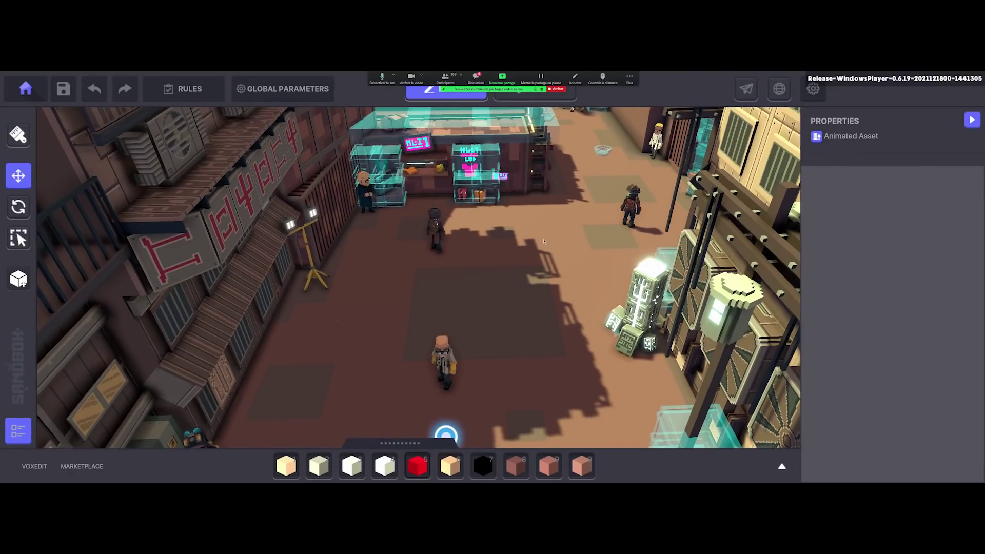
pyautogui.moveTo(544, 241); pyautogui.dragTo(493, 348, button='middle')
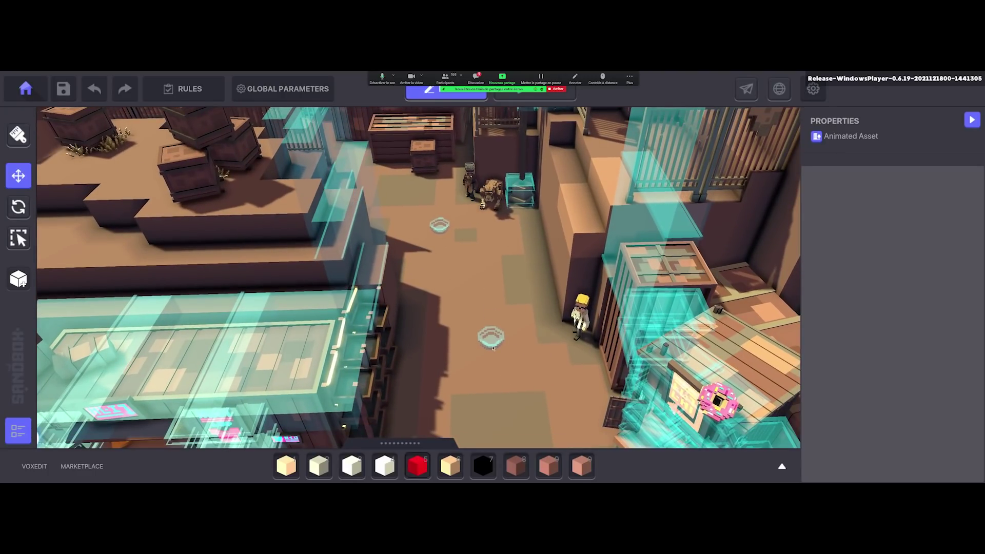
pyautogui.click(493, 347)
pyautogui.moveTo(552, 350); pyautogui.dragTo(580, 291, button='middle')
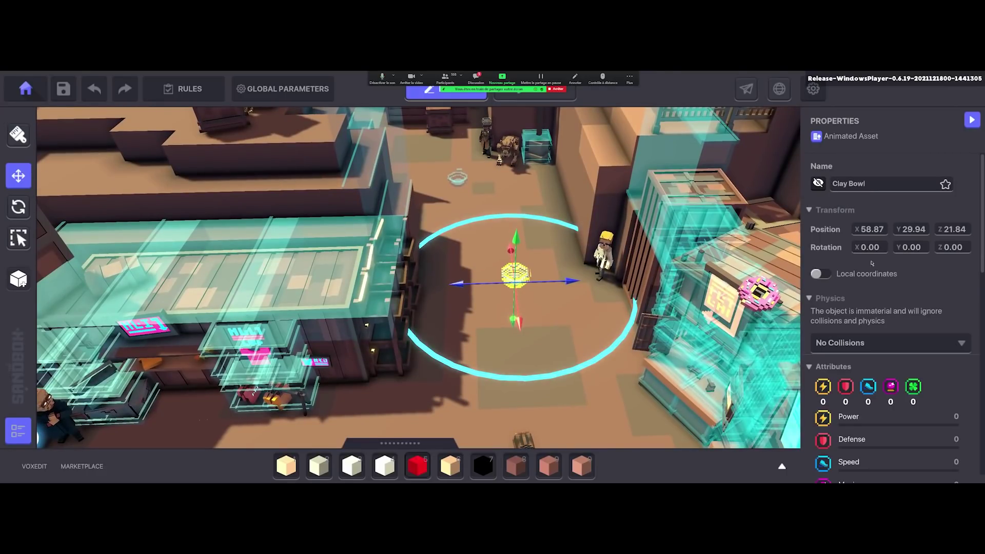
pyautogui.scroll(-6, 871, 263)
pyautogui.scroll(-5, 846, 287)
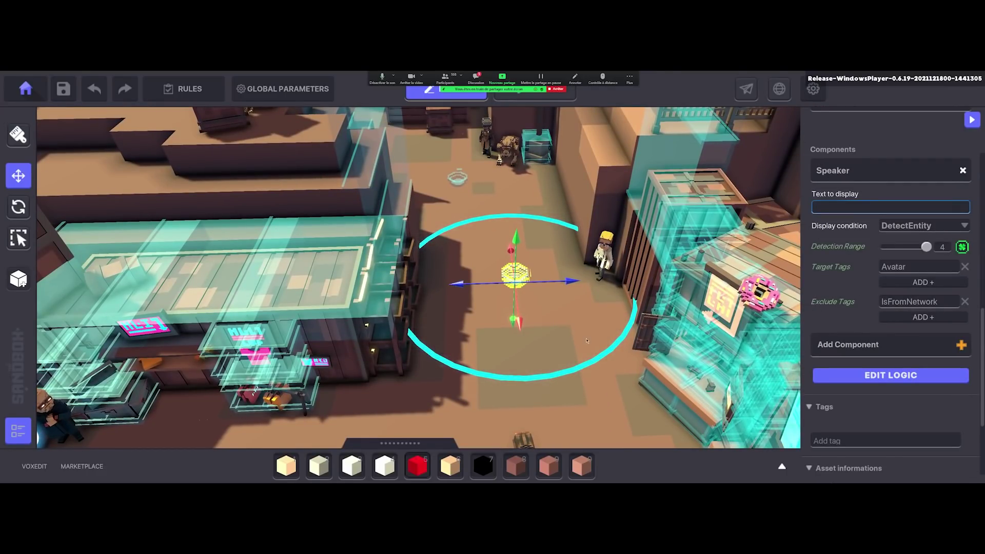
pyautogui.moveTo(585, 339); pyautogui.dragTo(550, 345, button='middle')
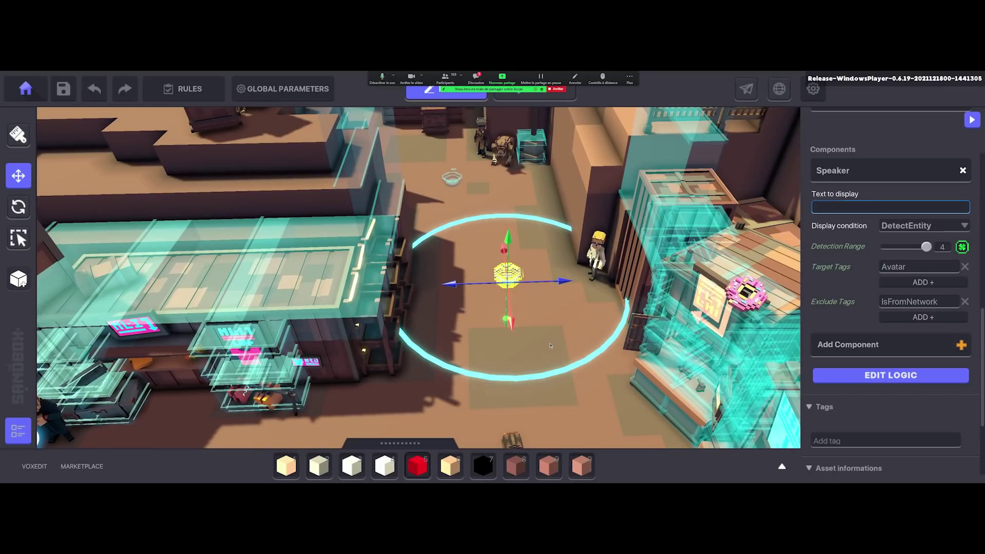
pyautogui.click(890, 374)
pyautogui.scroll(-5, 882, 308)
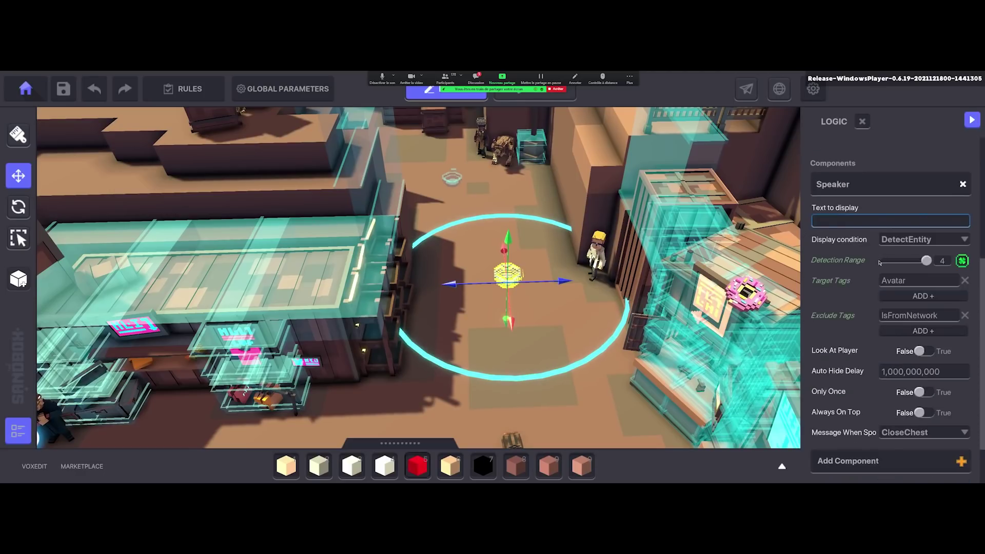
pyautogui.scroll(-2, 866, 334)
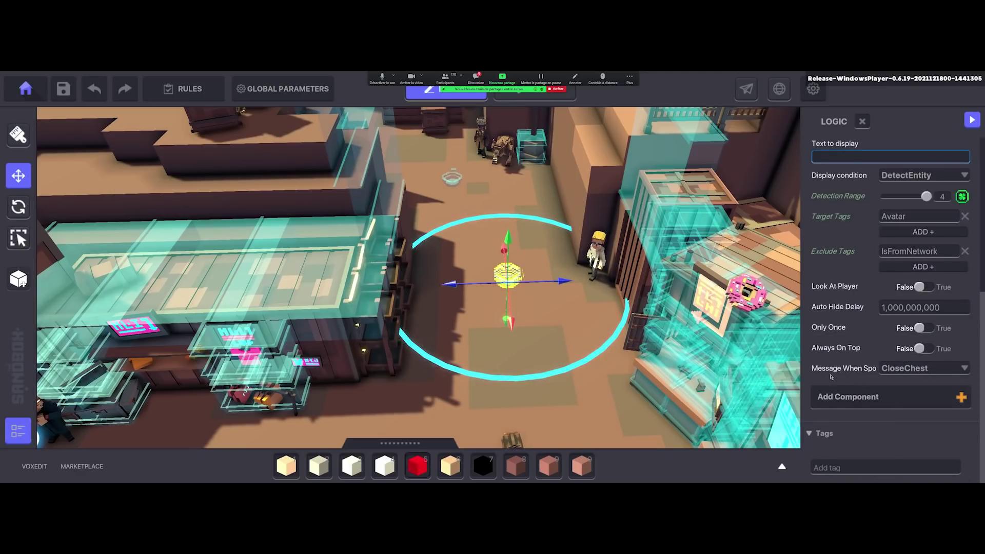
pyautogui.moveTo(872, 369)
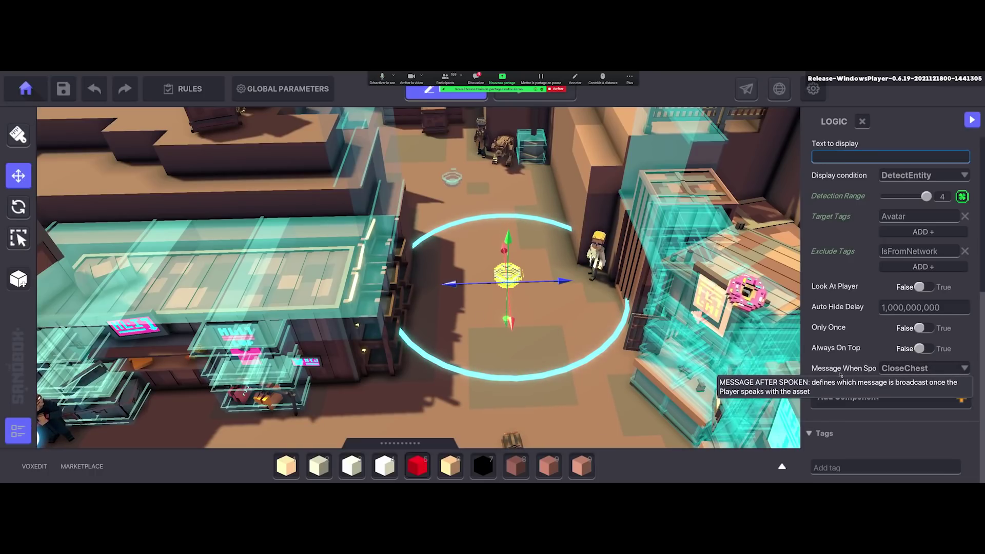
pyautogui.moveTo(651, 370); pyautogui.dragTo(647, 357, button='middle')
# Start play mode and walk up the street into the alley to test the hidden speaker bowls.
pyautogui.click(972, 119)
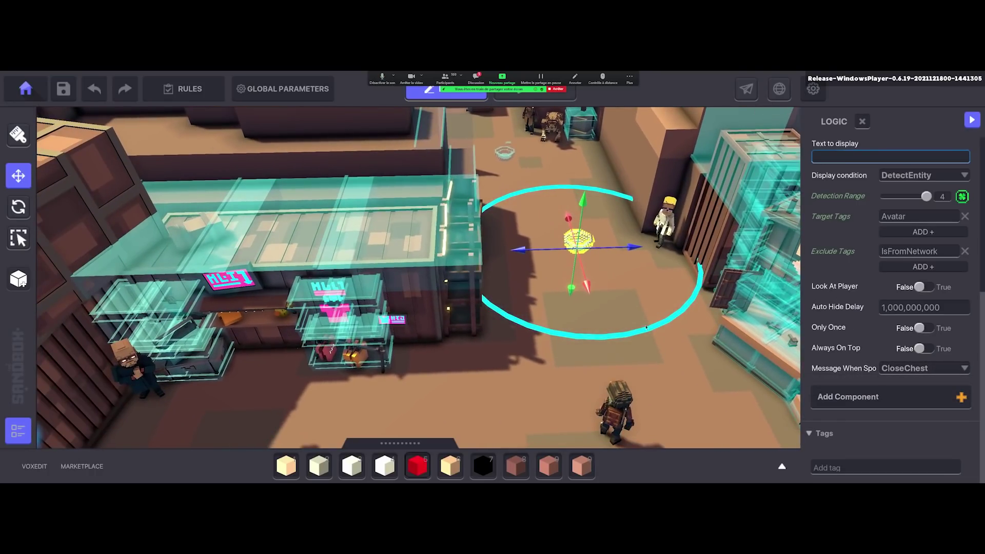
pyautogui.press('w')
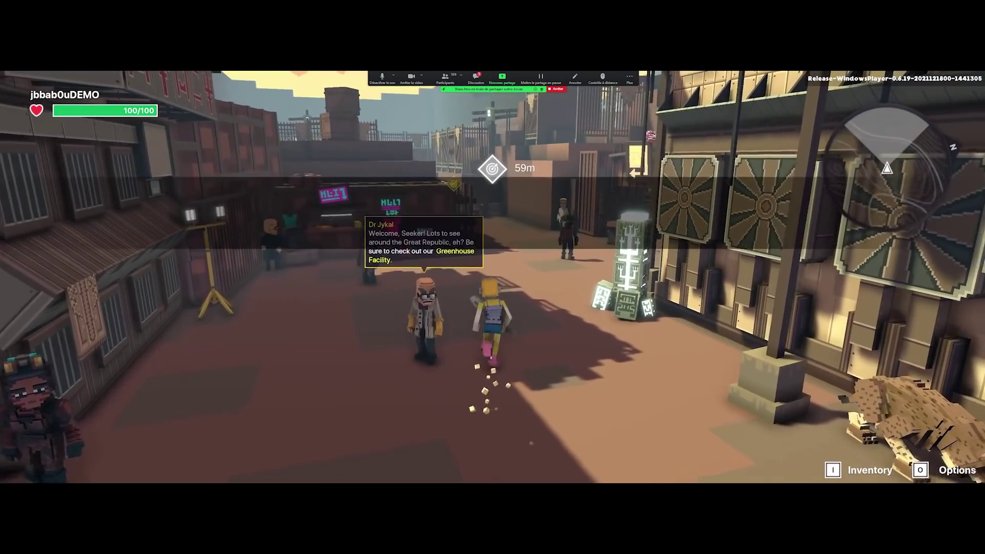
pyautogui.press('w')
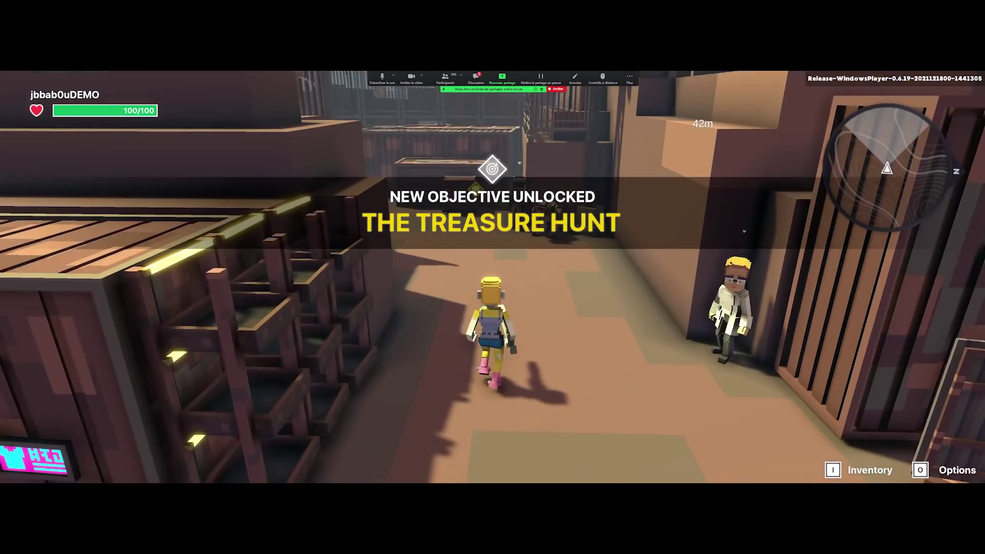
pyautogui.press('w')
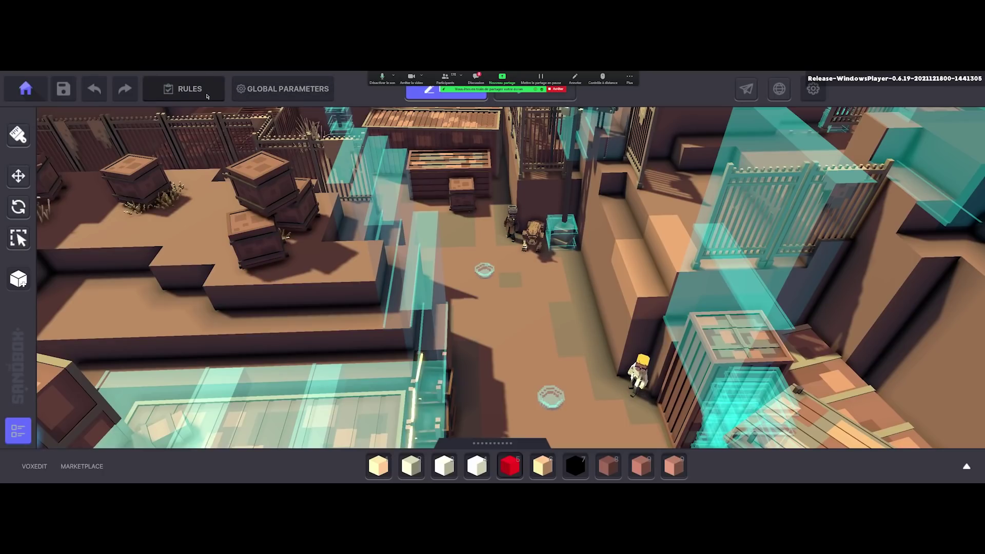
# Review THE TOWN quest in the level's Rules, including its launch options and quest type, and close the rules.
pyautogui.click(190, 89)
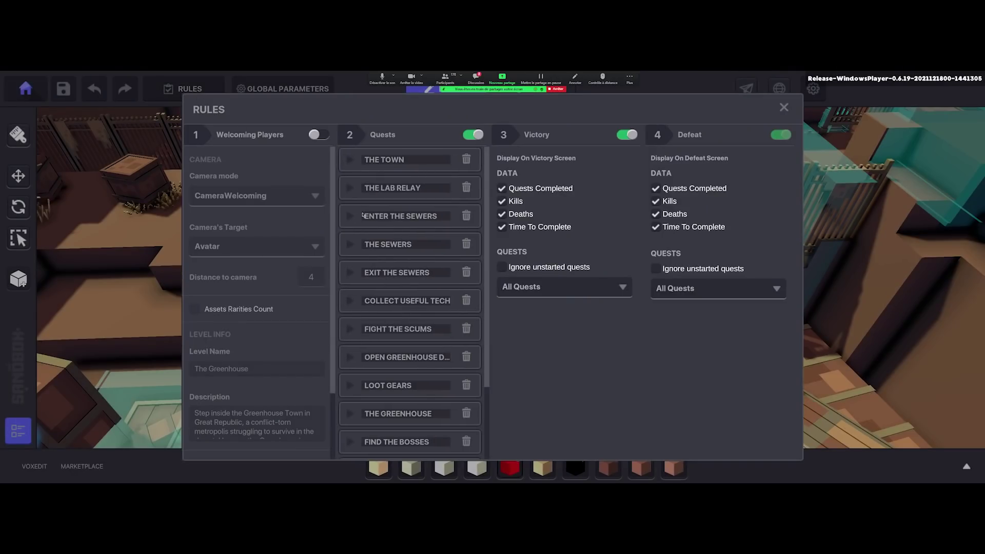
pyautogui.click(350, 162)
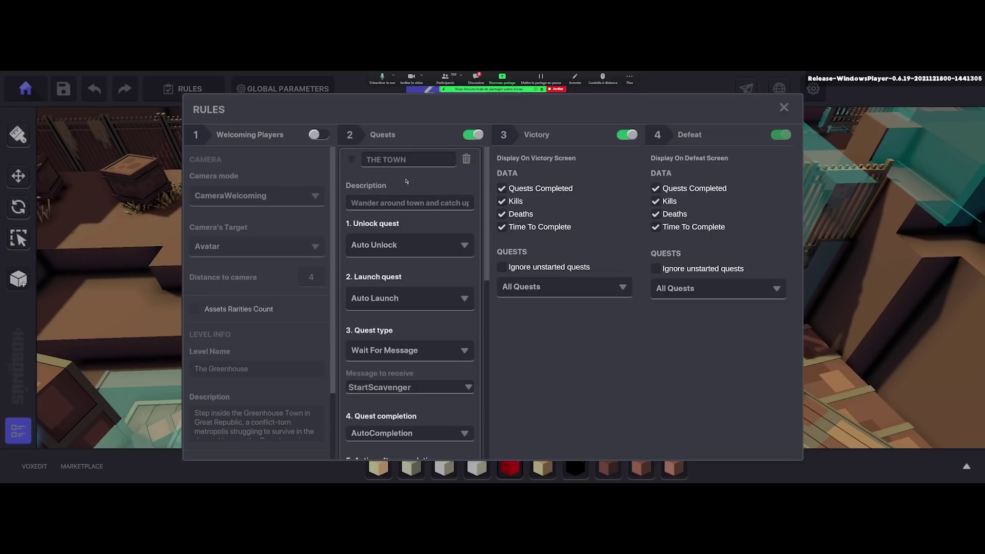
pyautogui.moveTo(406, 159)
pyautogui.mouseDown()
pyautogui.moveTo(367, 159)
pyautogui.moveTo(417, 164)
pyautogui.mouseUp()
pyautogui.scroll(-1, 398, 295)
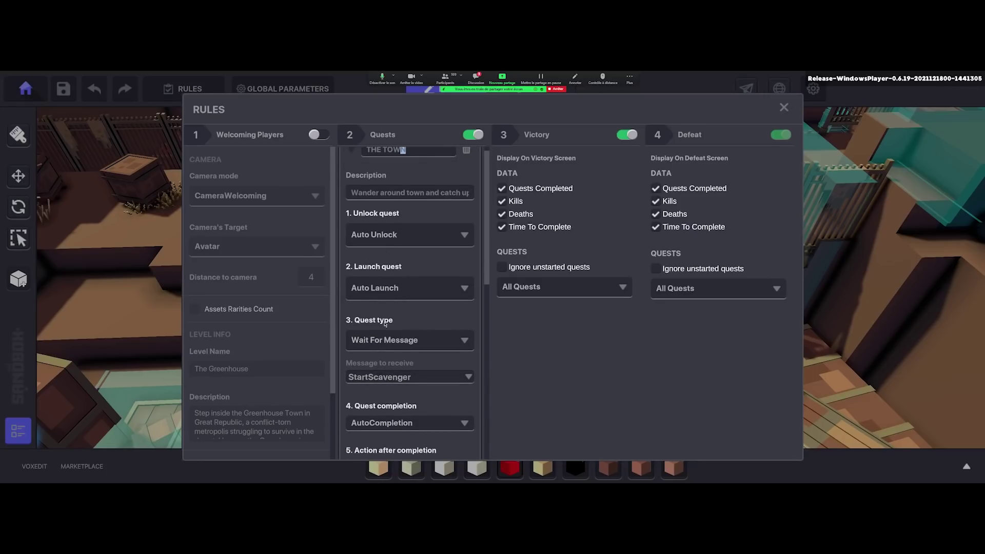
pyautogui.scroll(-1, 385, 323)
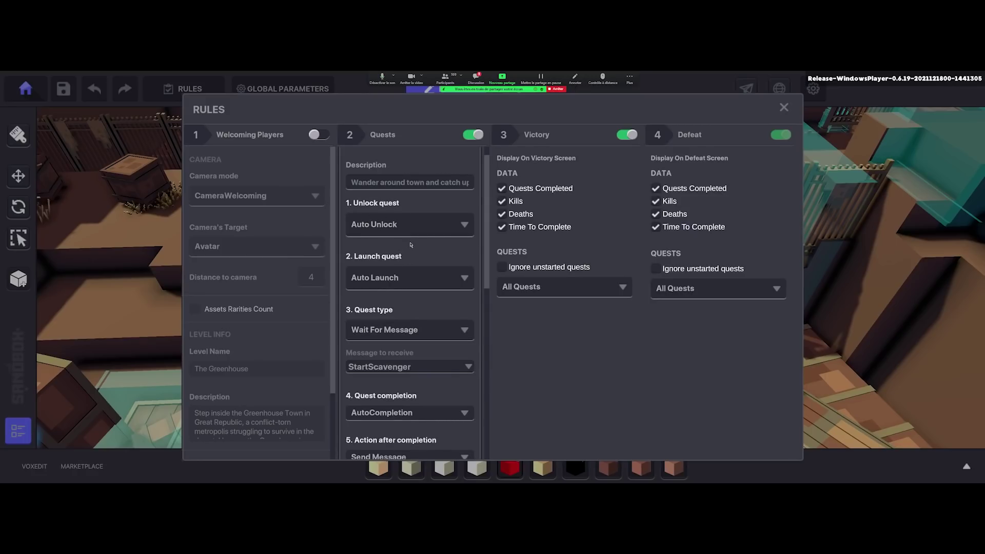
pyautogui.scroll(-2, 409, 232)
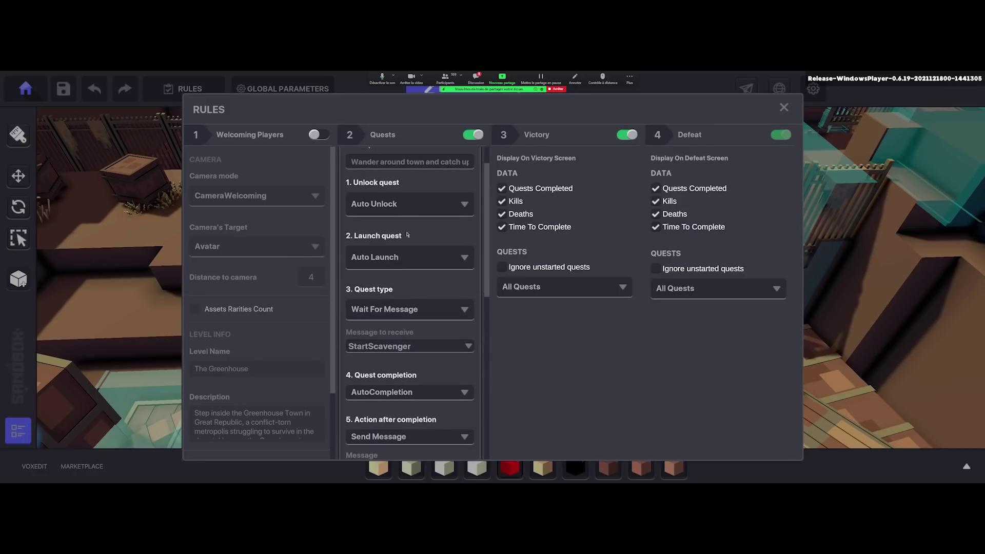
pyautogui.click(392, 261)
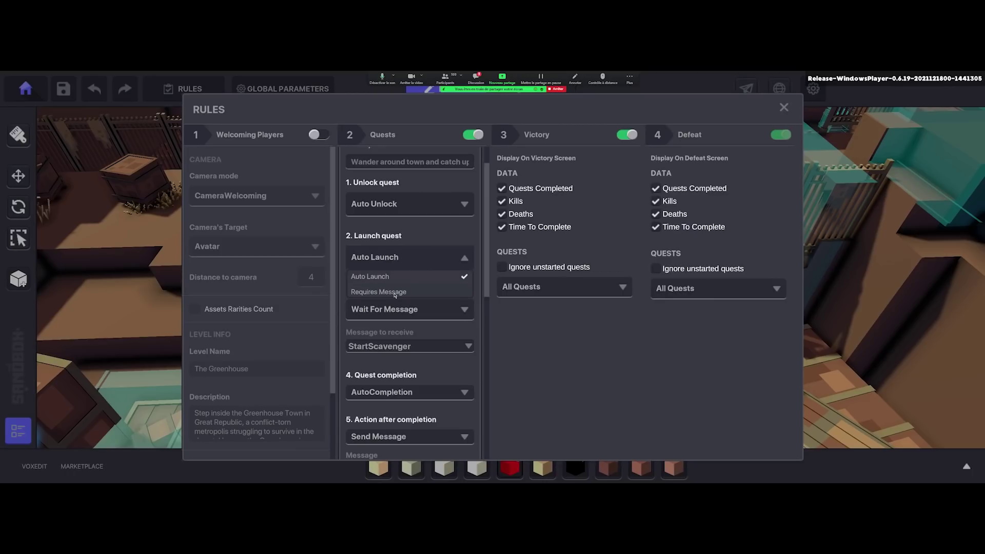
pyautogui.click(783, 108)
pyautogui.click(783, 108)
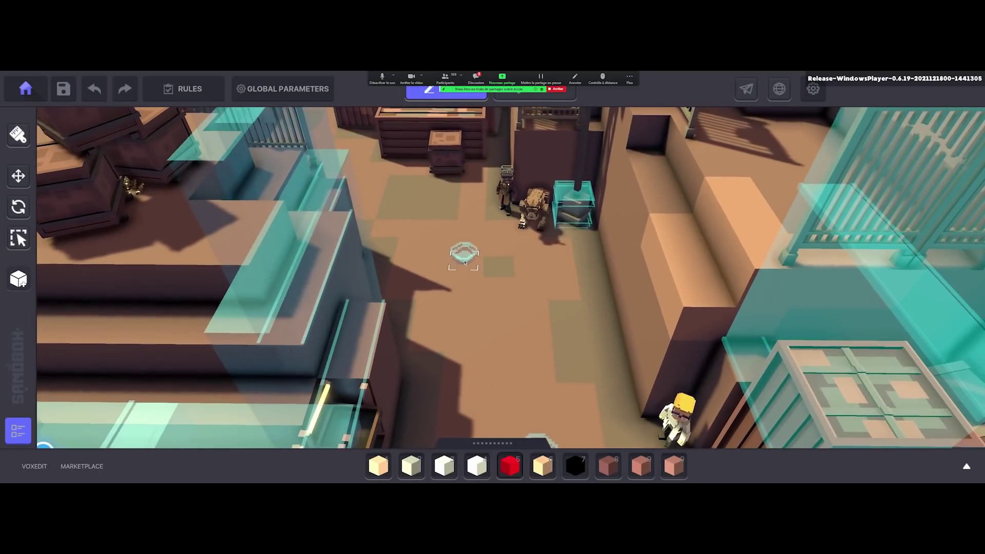
# Select the hidden Clay Bowl farther up the alley, and reopen the Rules to examine THE TOWN quest's received message, completion and follow-up action.
pyautogui.click(463, 251)
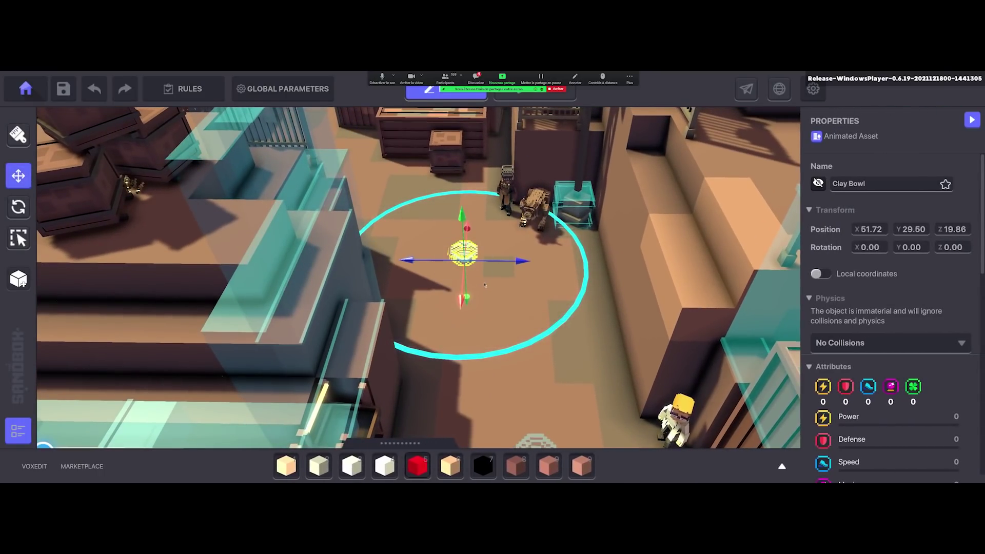
pyautogui.scroll(-5, 673, 369)
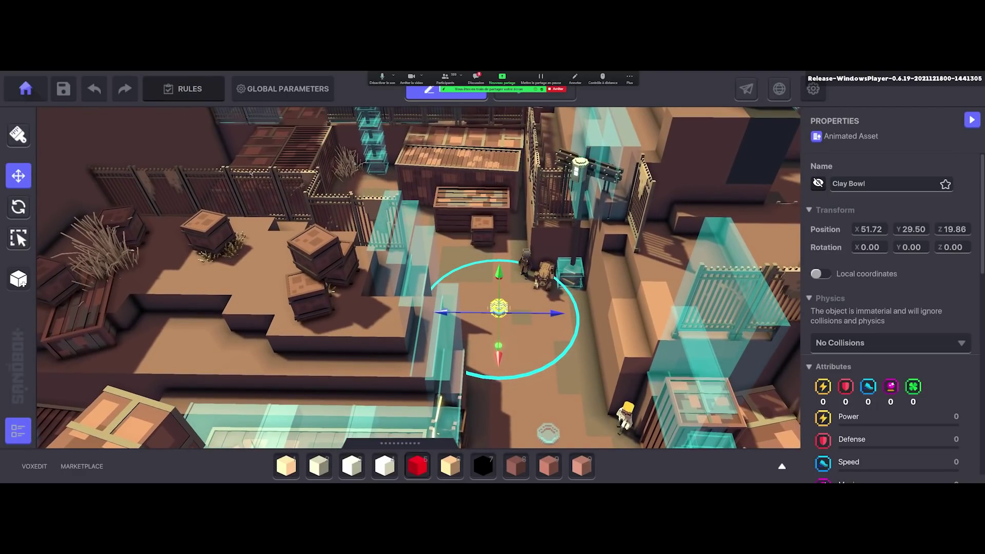
pyautogui.click(210, 89)
pyautogui.scroll(5, 372, 272)
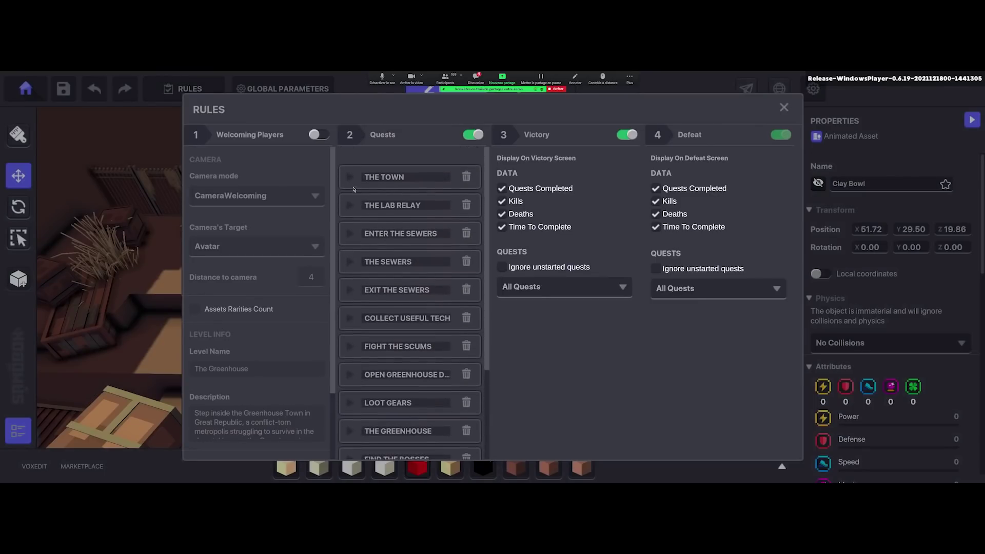
pyautogui.scroll(5, 370, 216)
pyautogui.scroll(-2, 410, 298)
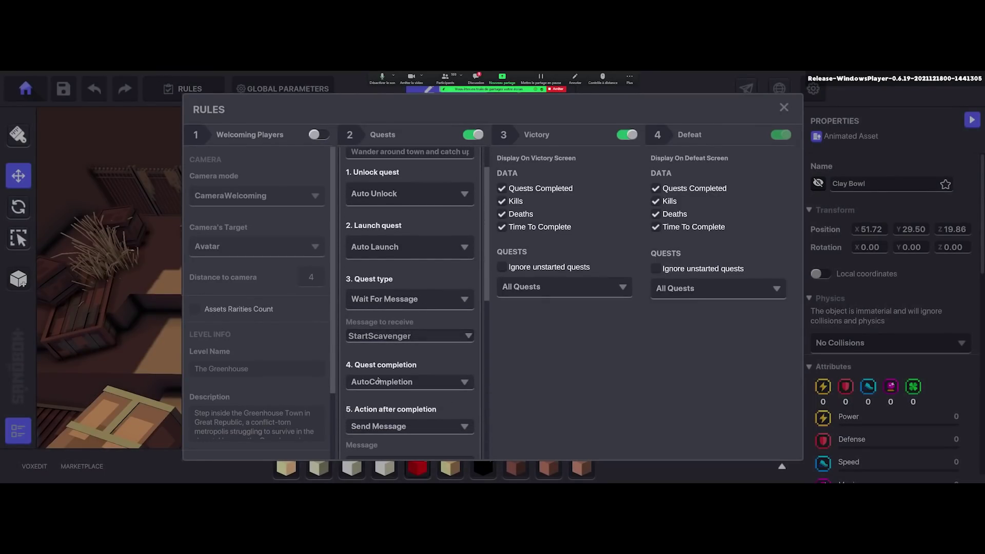
pyautogui.scroll(-2, 387, 339)
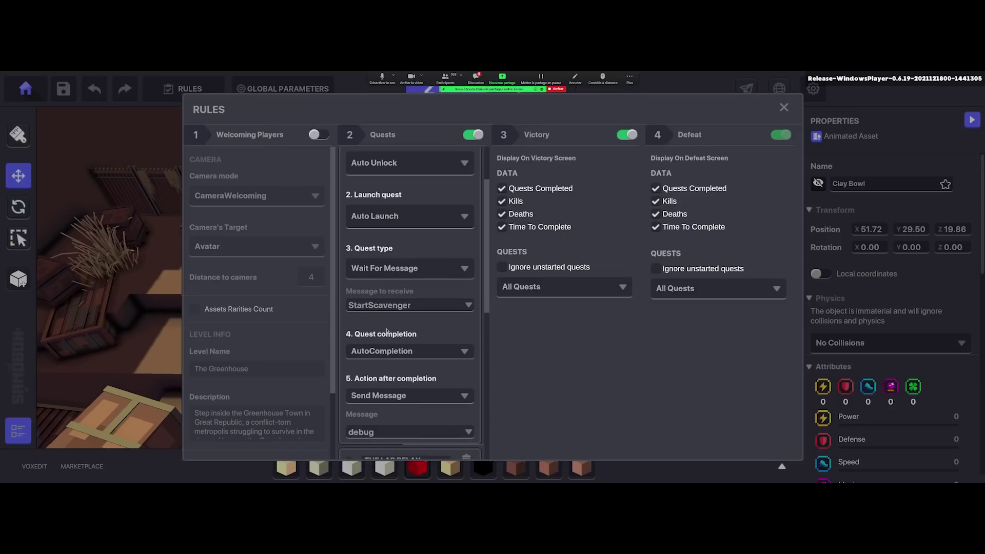
pyautogui.scroll(-3, 388, 325)
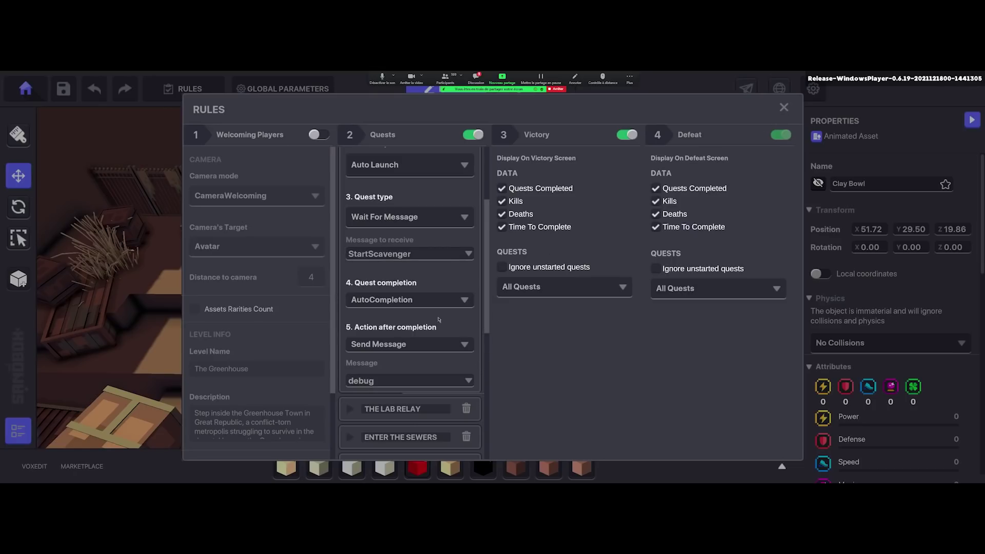
pyautogui.scroll(-2, 439, 319)
pyautogui.scroll(4, 408, 175)
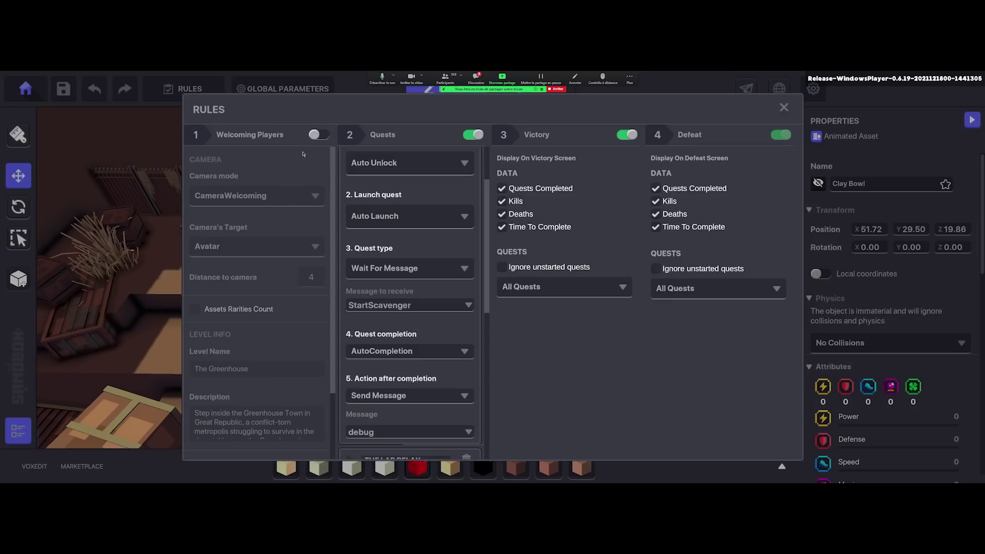
# Review the Welcoming Players settings in the Rules, from camera and level info to music, and close the rules.
pyautogui.scroll(-3, 246, 386)
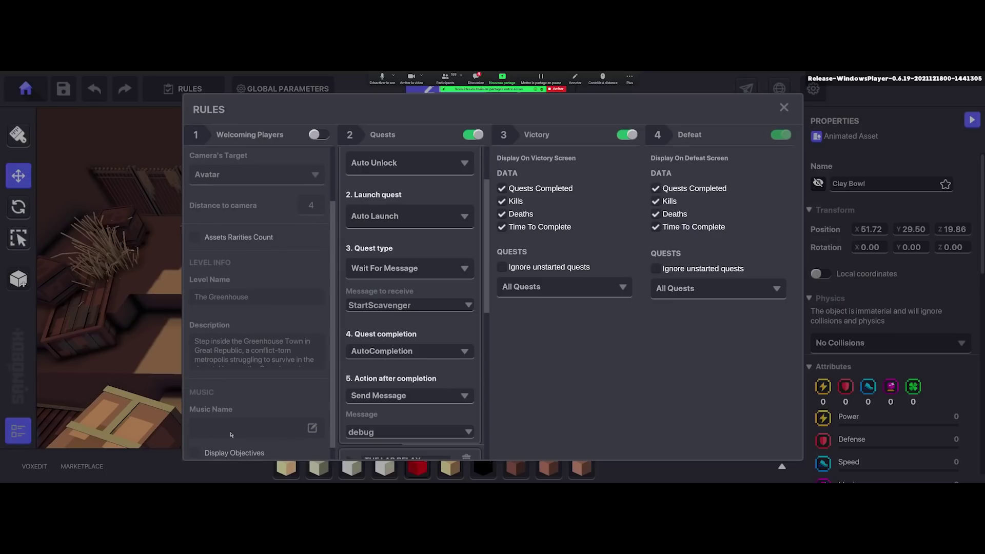
pyautogui.scroll(3, 259, 354)
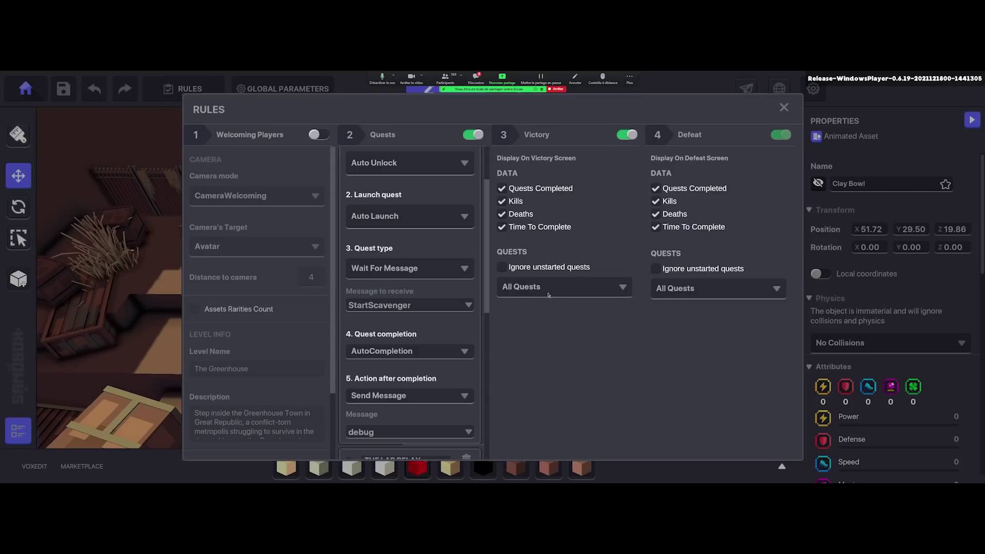
pyautogui.click(784, 107)
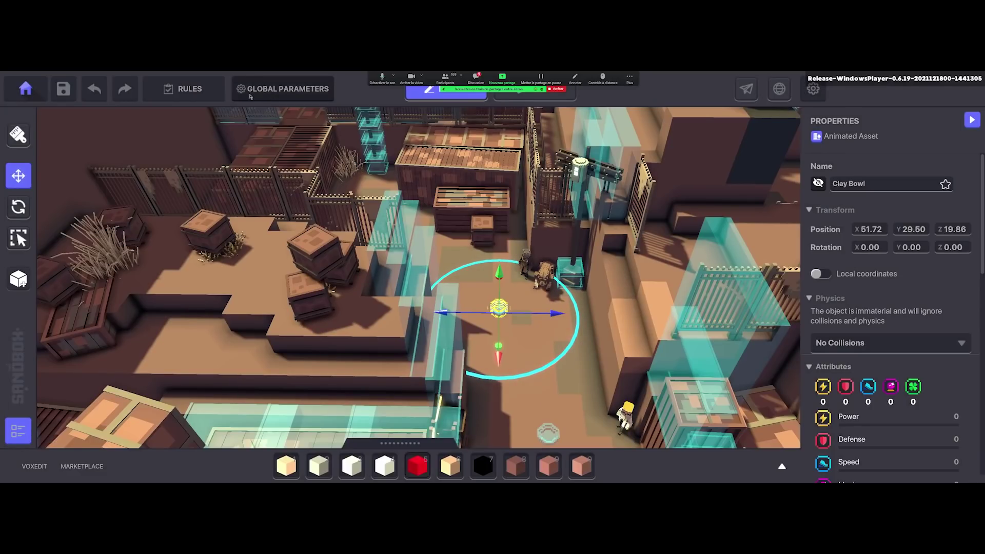
# Open the level's Global Parameters and examine the choices for the avatar type.
pyautogui.click(304, 93)
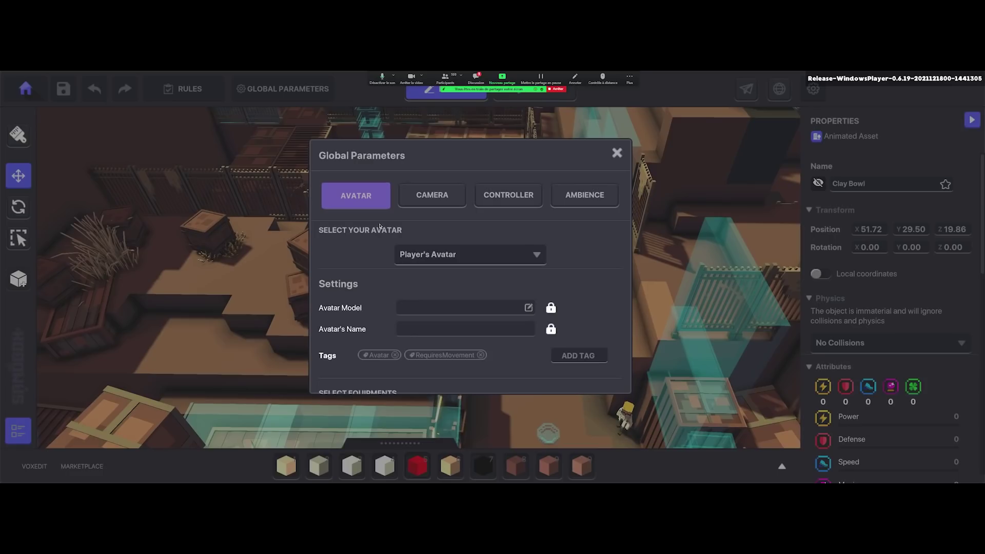
pyautogui.click(429, 255)
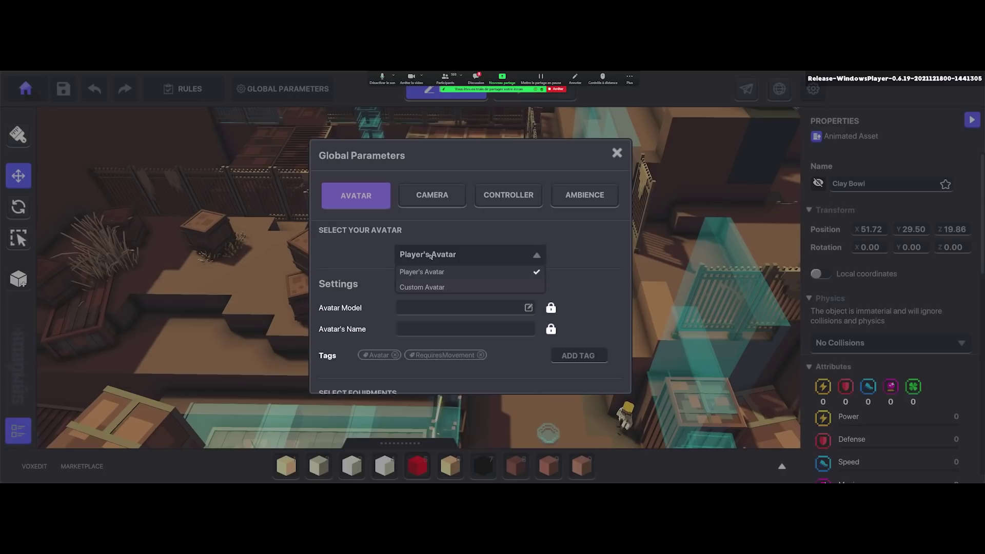
# Switch to the browser, open The Sandbox website in a new tab, and view the account's avatar creator.
pyautogui.hotkey('alt', 'Tab')
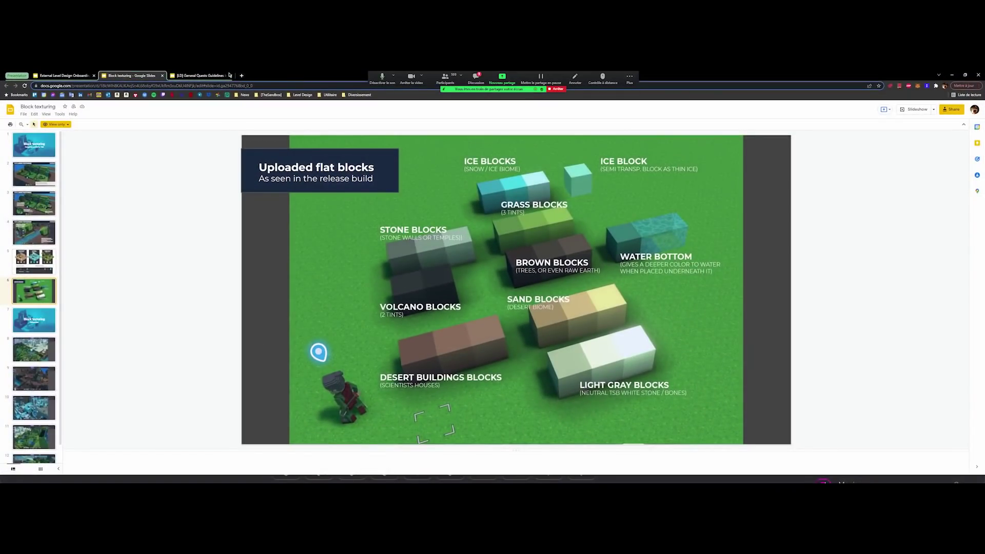
pyautogui.moveTo(303, 87); pyautogui.dragTo(326, 73)
pyautogui.click(240, 76)
pyautogui.write('sandbox')
pyautogui.press('Return')
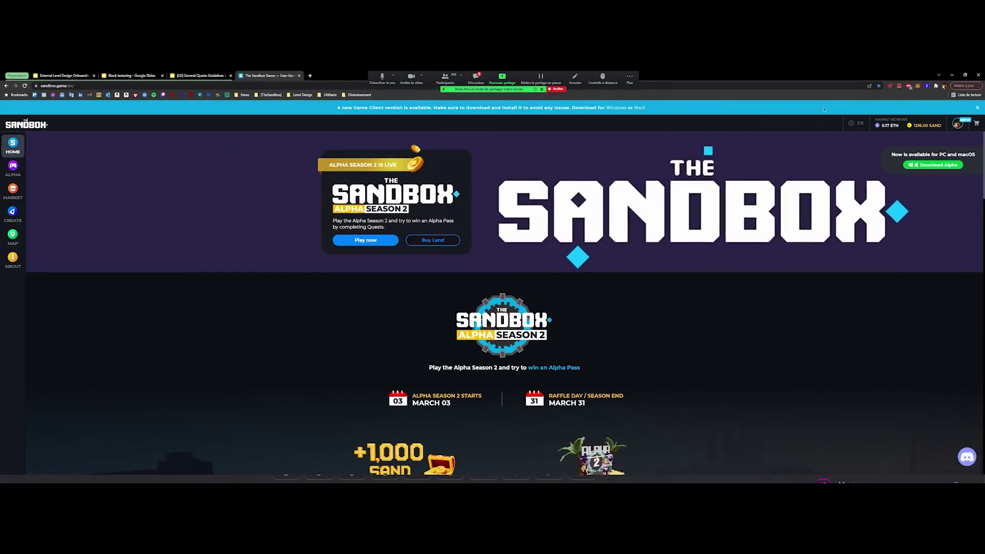
pyautogui.click(958, 124)
pyautogui.click(939, 128)
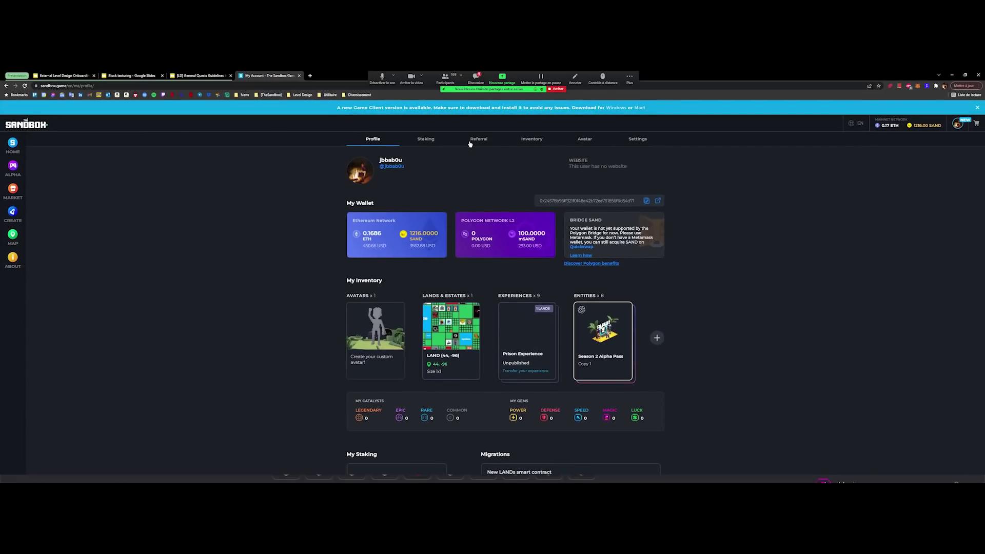
pyautogui.click(598, 142)
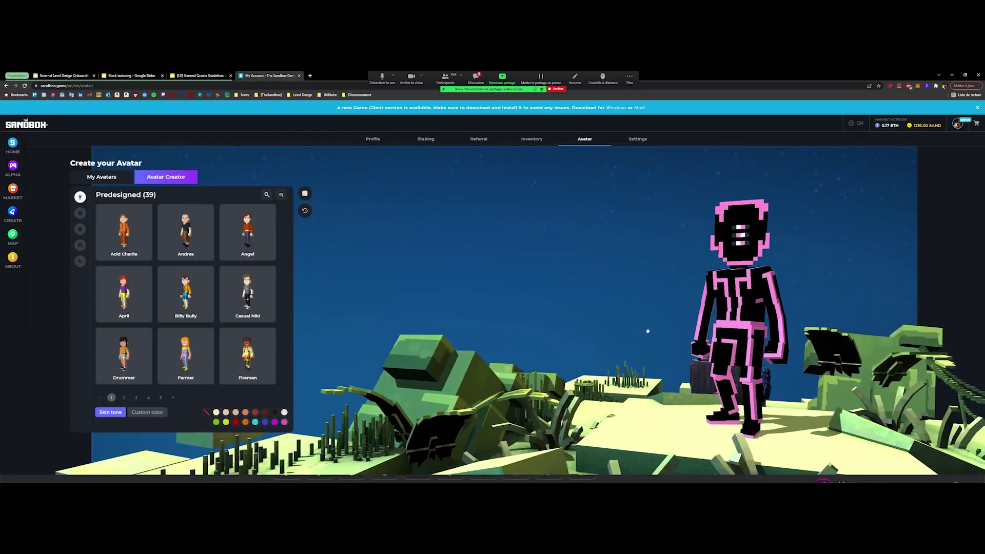
pyautogui.hotkey('alt', 'Tab')
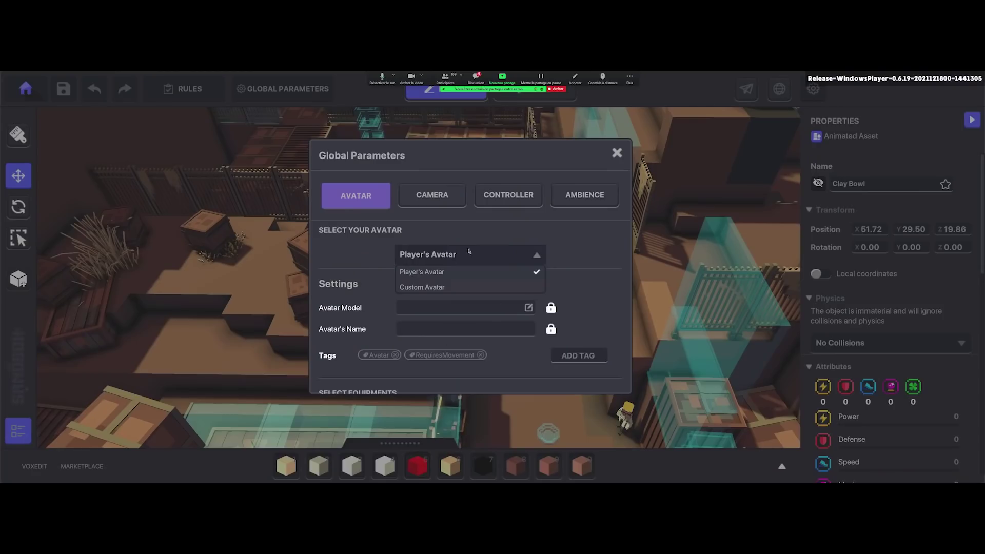
pyautogui.hotkey('alt', 'Tab')
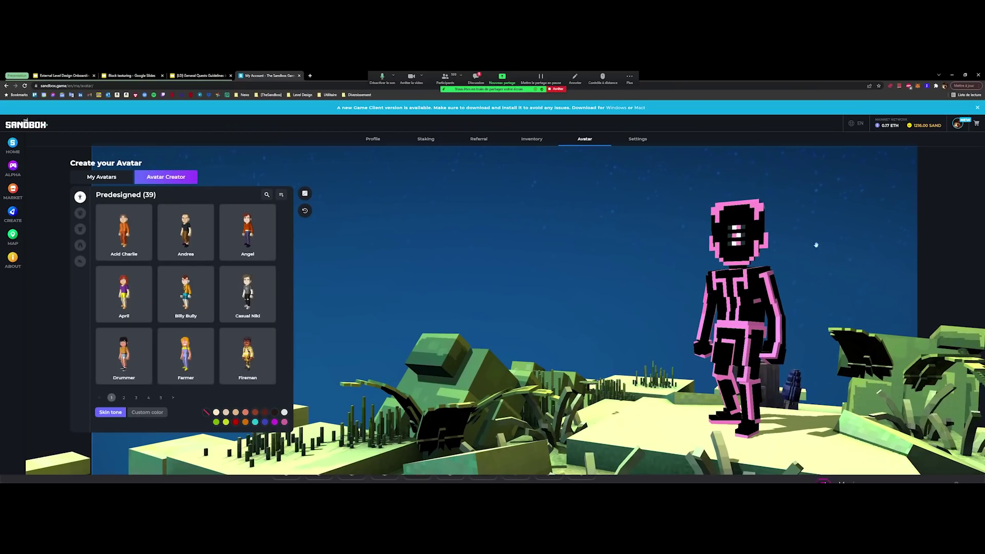
# Return to the level editor, switch the avatar type to Custom Avatar, and set it back to Player's Avatar.
pyautogui.hotkey('alt', 'Tab')
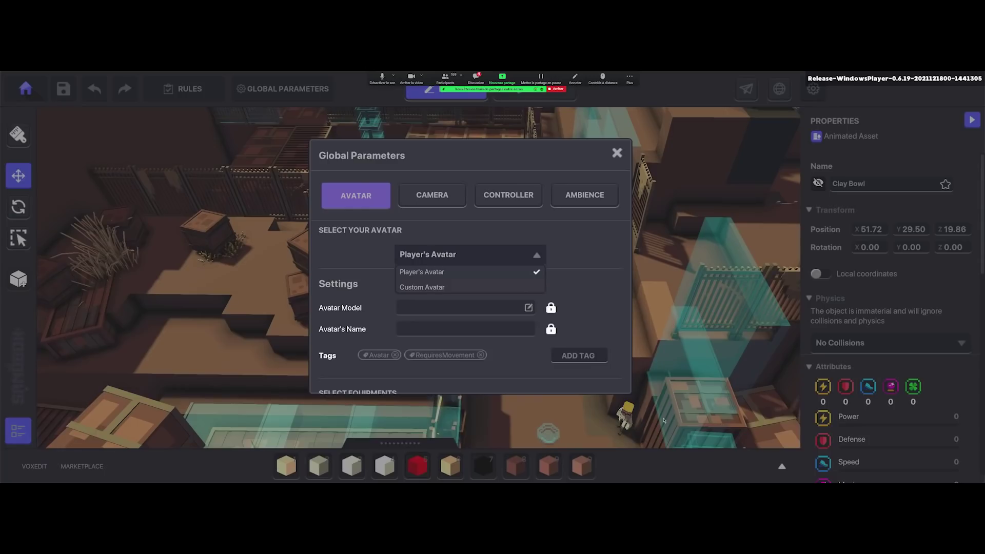
pyautogui.click(437, 288)
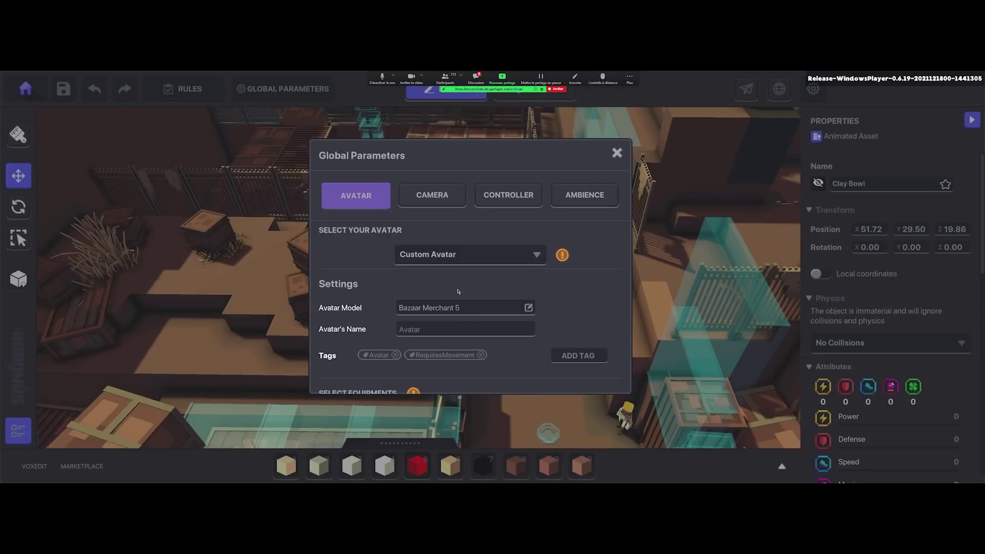
pyautogui.click(447, 256)
pyautogui.click(439, 272)
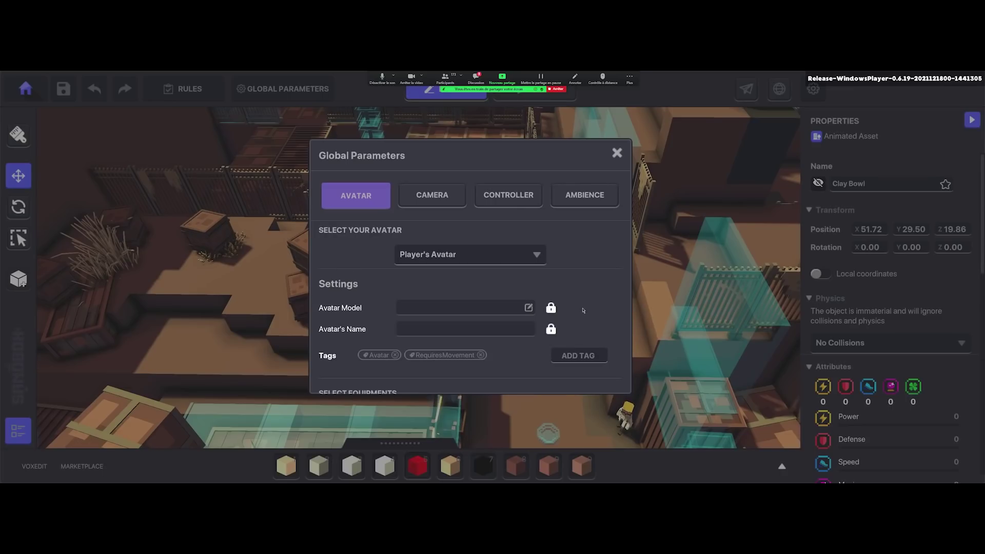
# Review the avatar's tags and equipment slots, and examine the available camera types and parameters.
pyautogui.scroll(-2, 584, 310)
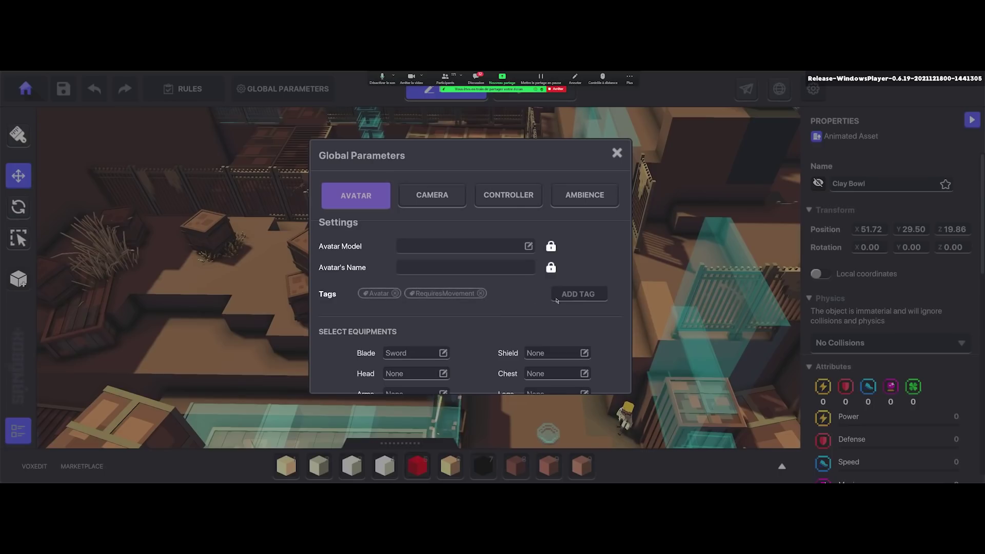
pyautogui.scroll(-1, 597, 354)
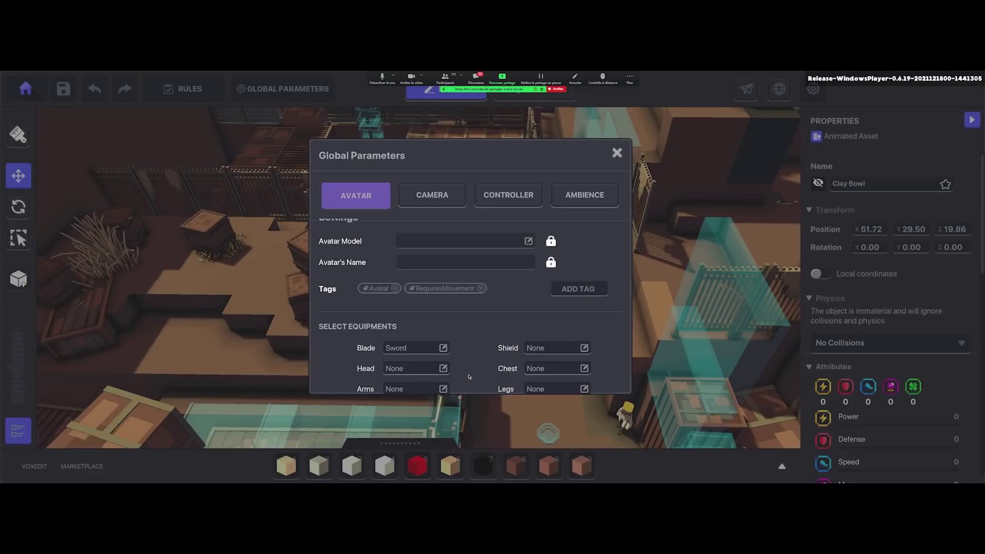
pyautogui.click(433, 203)
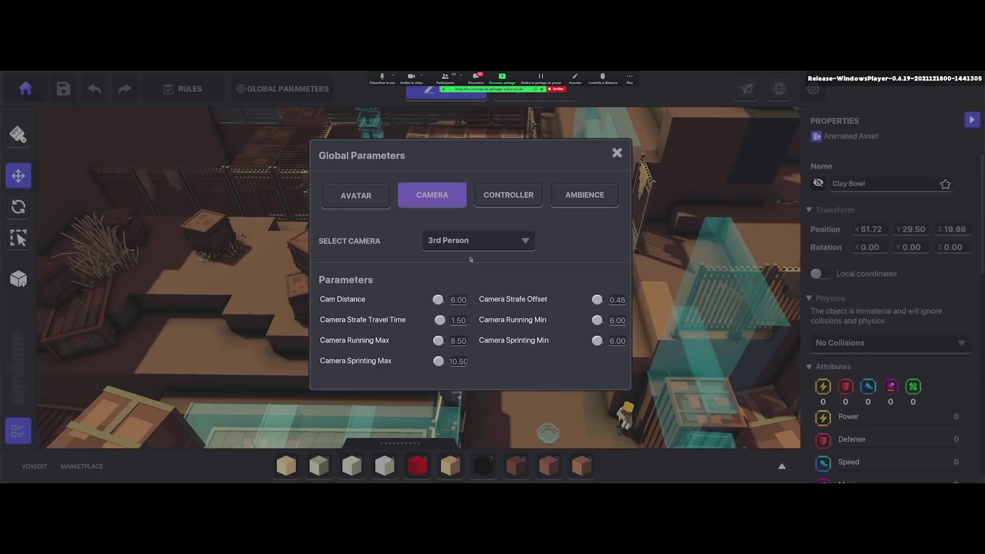
pyautogui.click(466, 240)
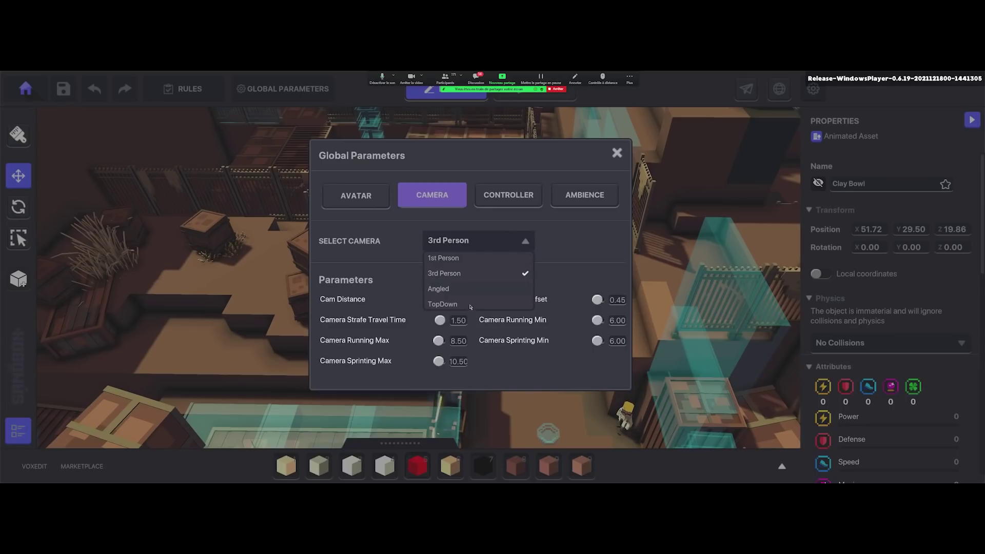
pyautogui.click(503, 248)
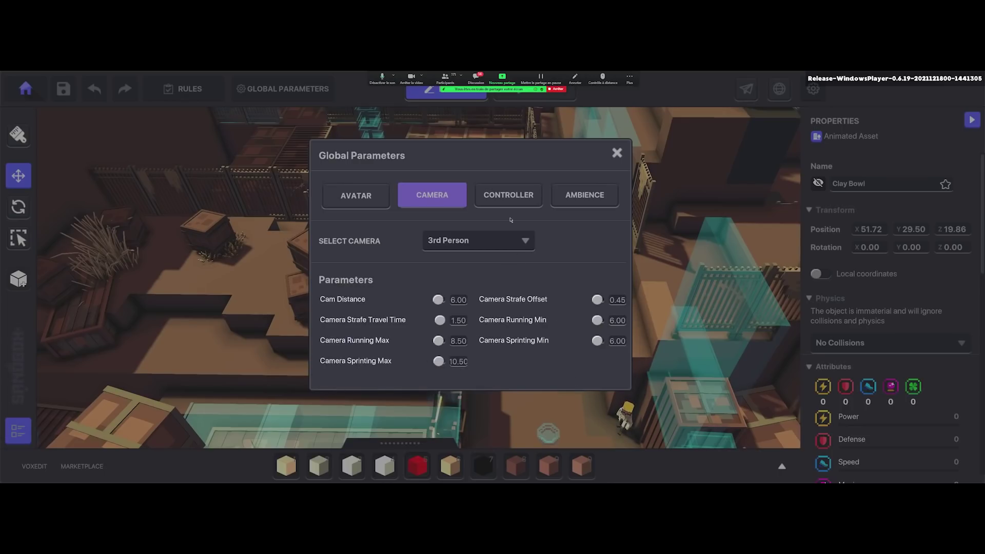
# Examine the controller settings in Global Parameters, including the controller selection and its movement and attack values.
pyautogui.click(514, 199)
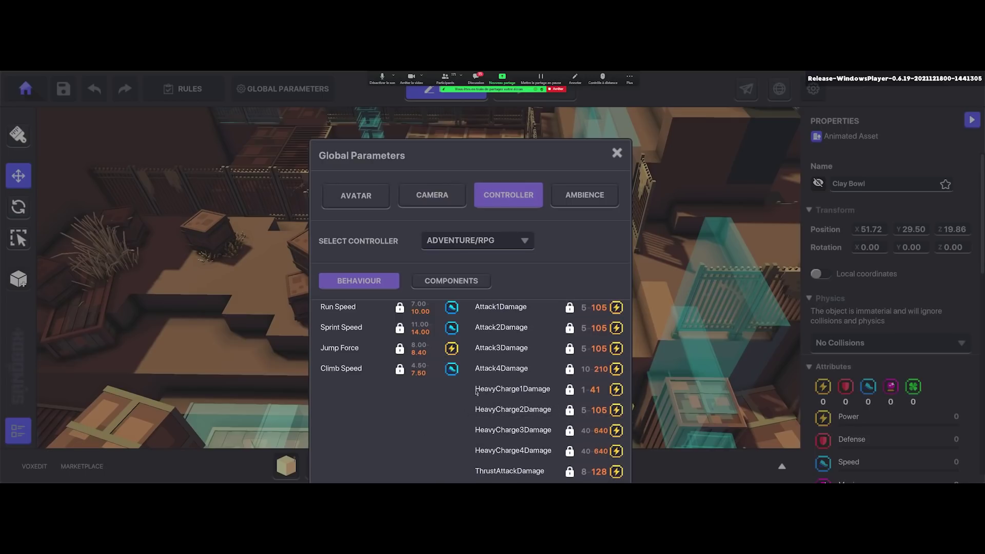
pyautogui.click(515, 243)
pyautogui.click(514, 244)
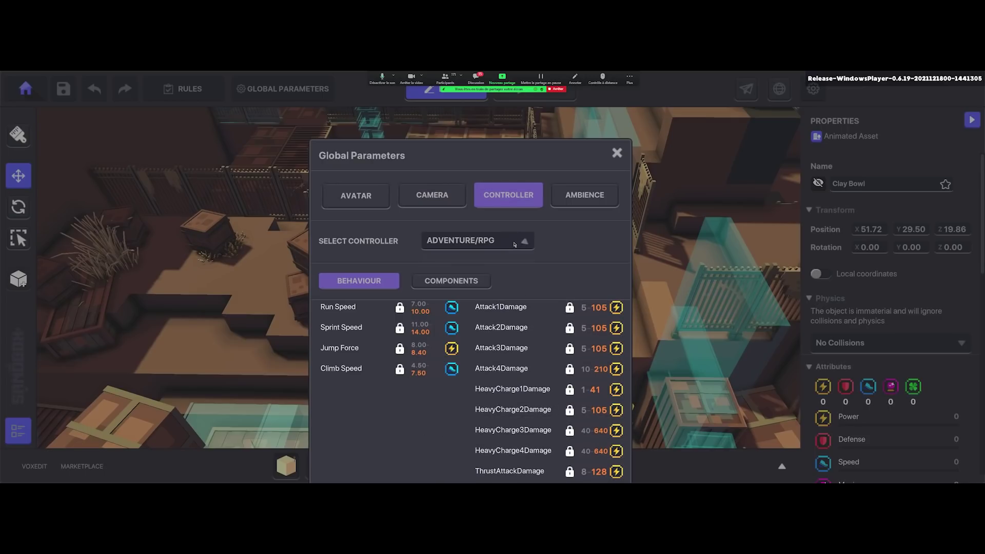
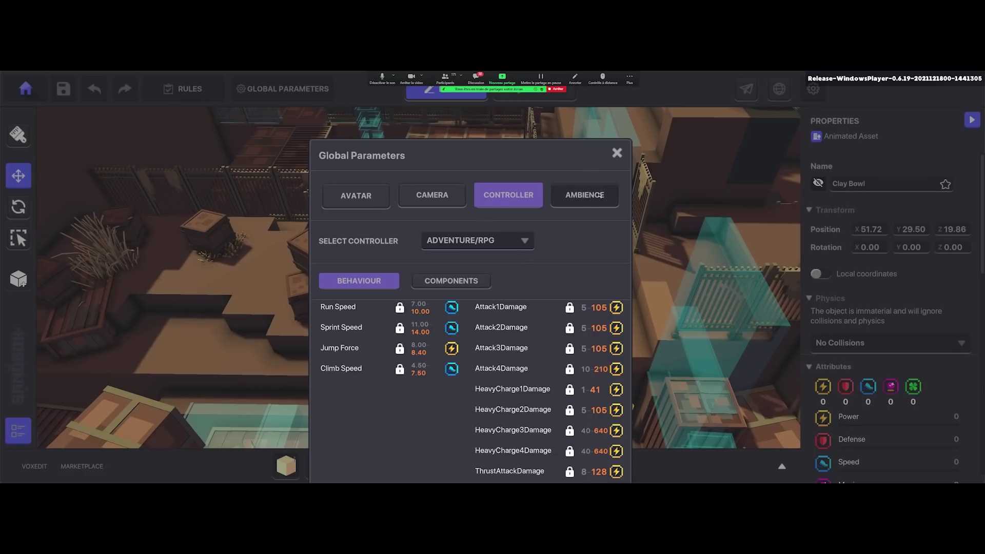
# Examine the ambience settings with their lighting presets and level sound, and close Global Parameters.
pyautogui.click(585, 193)
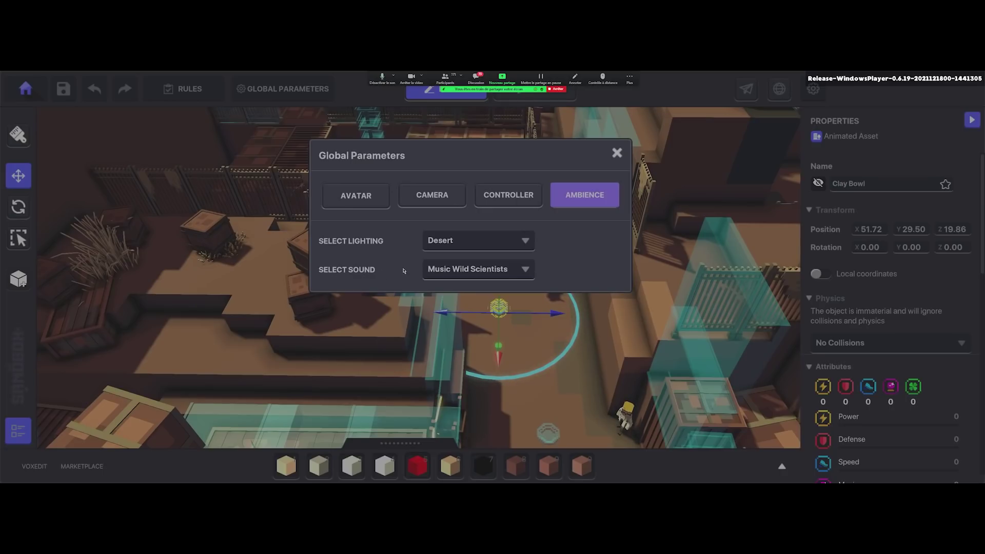
pyautogui.click(497, 244)
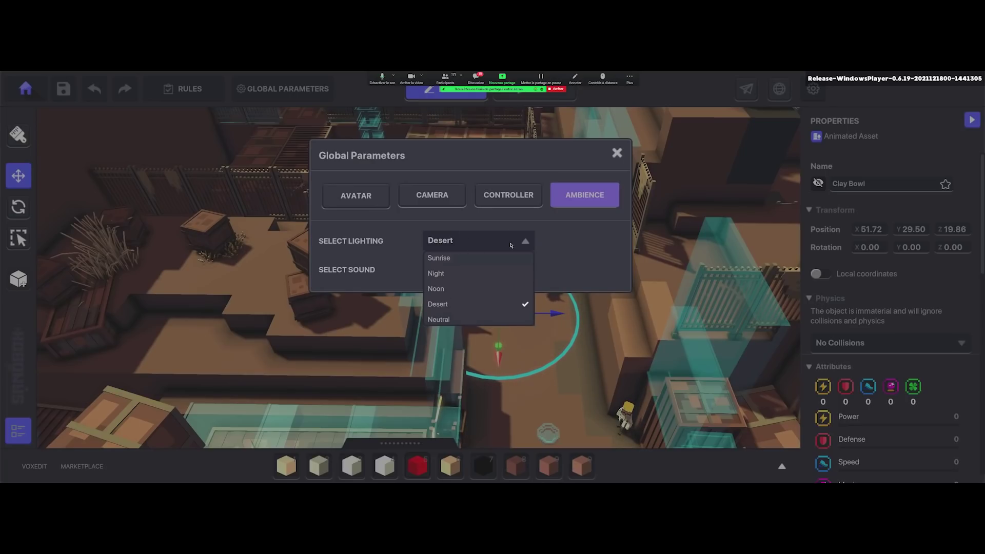
pyautogui.click(511, 244)
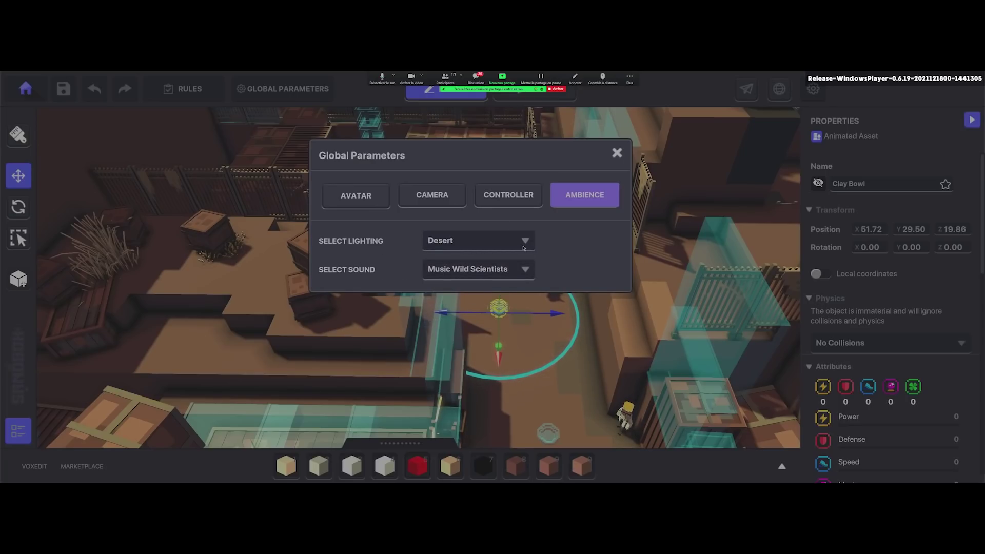
pyautogui.click(617, 153)
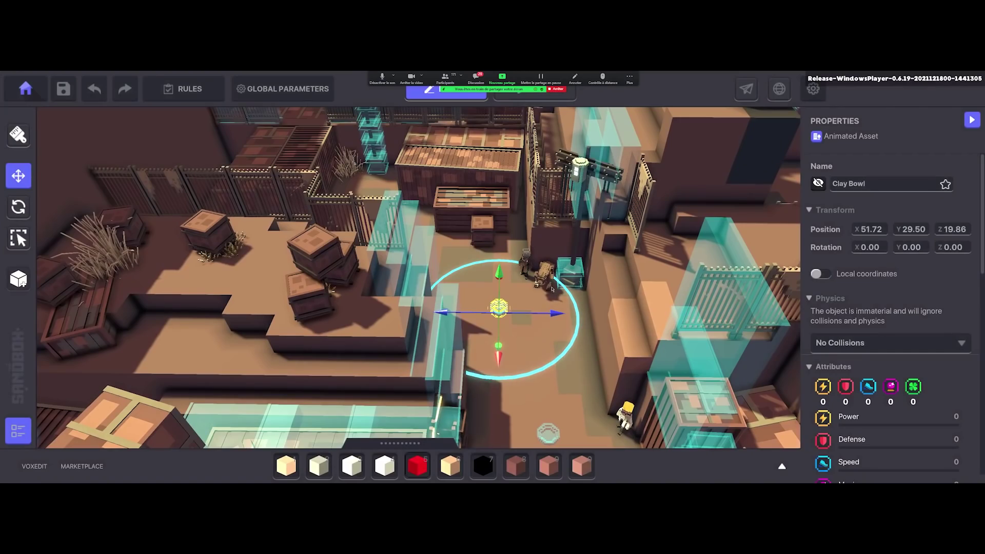
# Select the Defector bot in the crate yard and examine its Melee Enemy behaviour, Health component and tags.
pyautogui.scroll(3, 577, 249)
pyautogui.moveTo(577, 249); pyautogui.dragTo(387, 308, button='right')
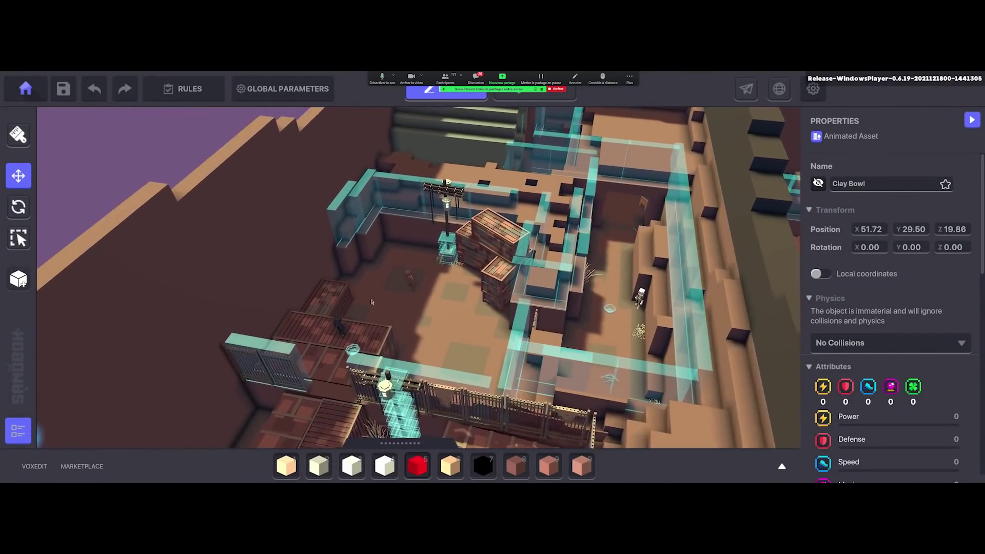
pyautogui.scroll(5, 434, 314)
pyautogui.scroll(5, 434, 314)
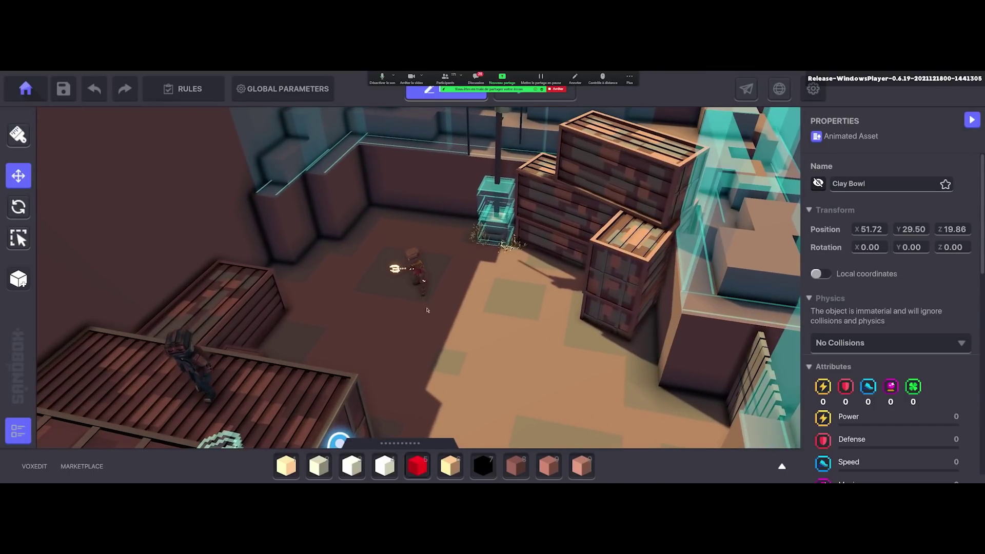
pyautogui.click(414, 270)
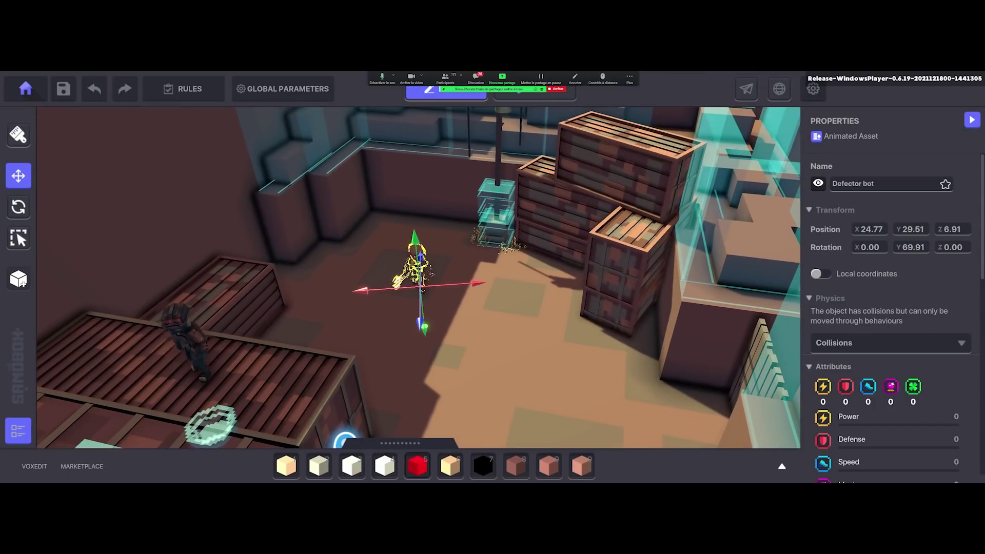
pyautogui.moveTo(534, 326); pyautogui.dragTo(520, 325, button='middle')
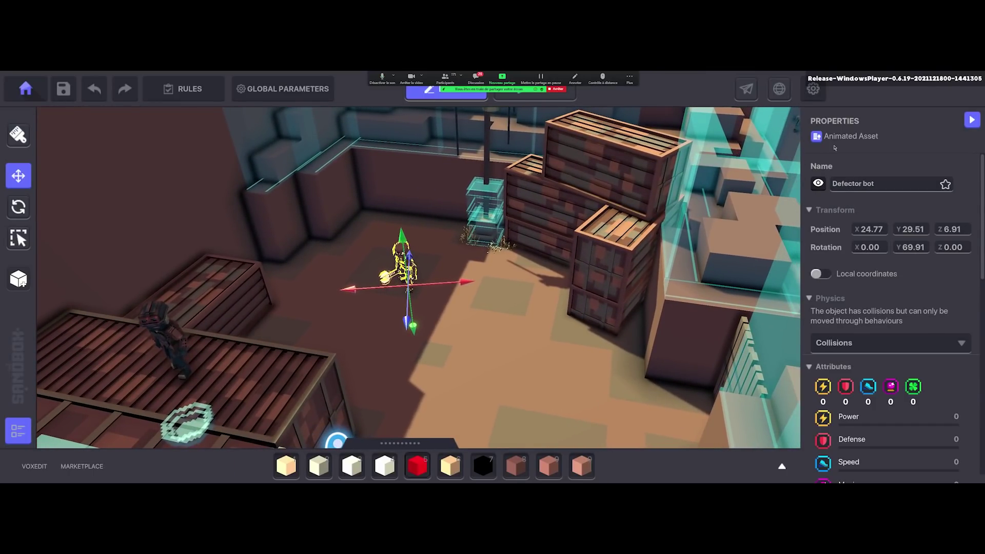
pyautogui.scroll(-10, 857, 265)
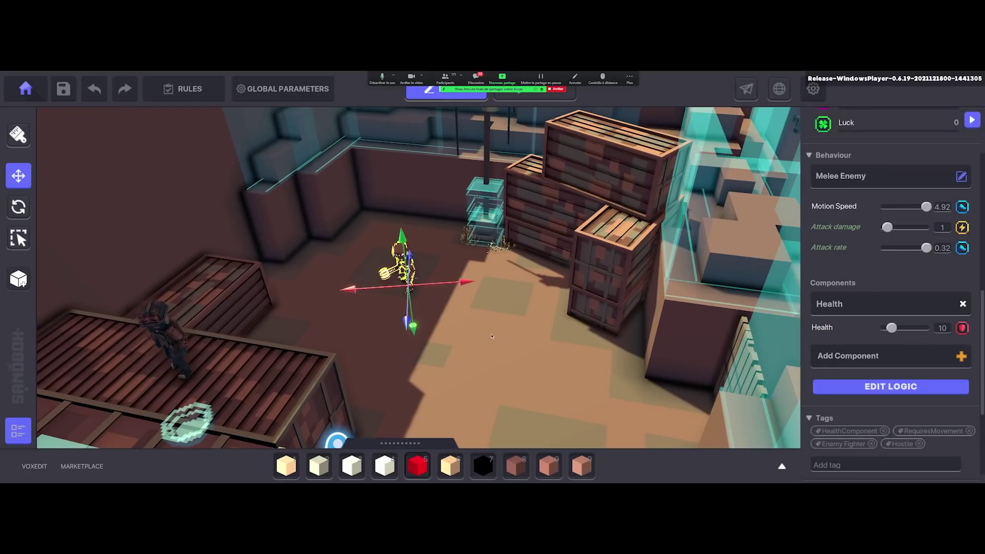
pyautogui.moveTo(491, 336); pyautogui.dragTo(498, 336, button='middle')
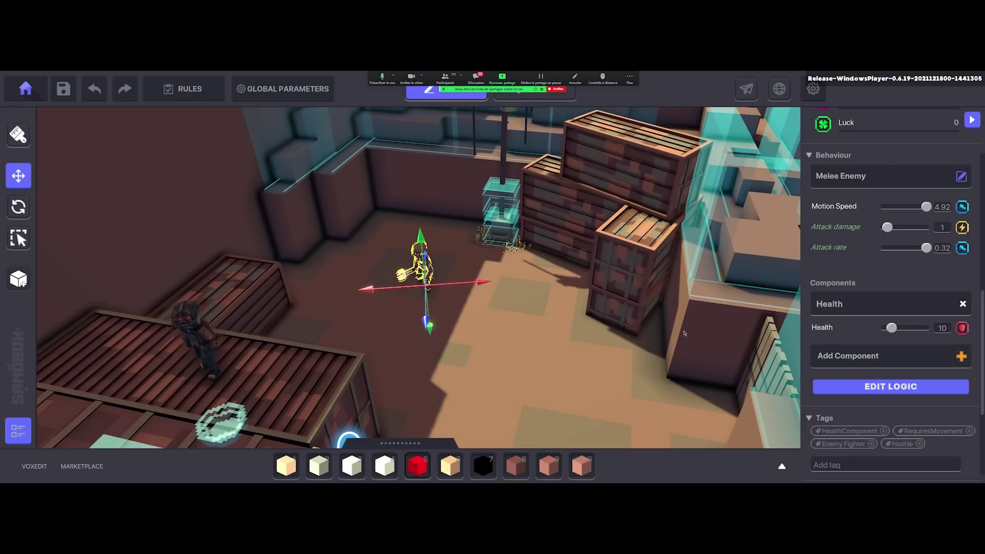
pyautogui.moveTo(541, 363); pyautogui.dragTo(536, 364, button='middle')
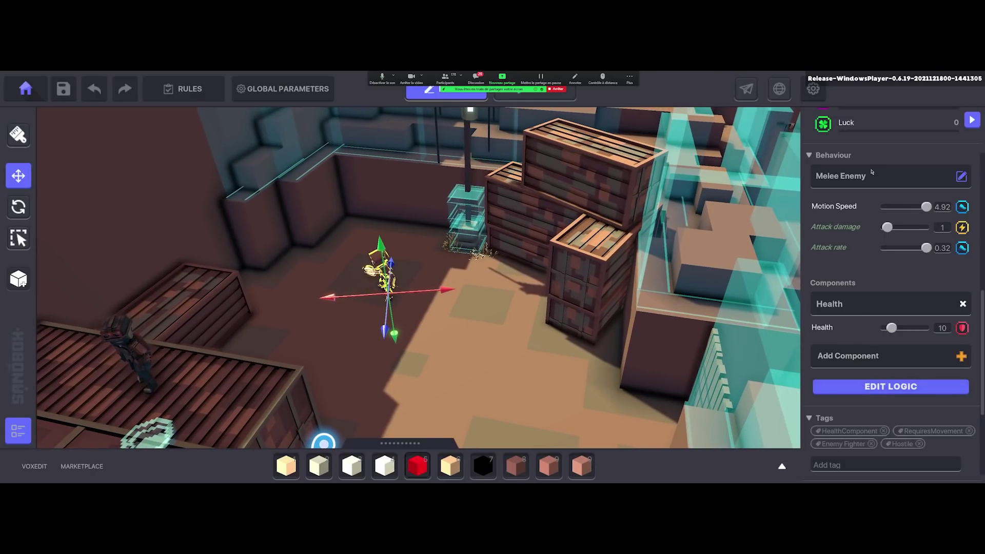
# Open the Defector bot's logic and examine the global and attack parameters of its Melee Enemy behaviour.
pyautogui.click(854, 391)
pyautogui.scroll(-3, 854, 333)
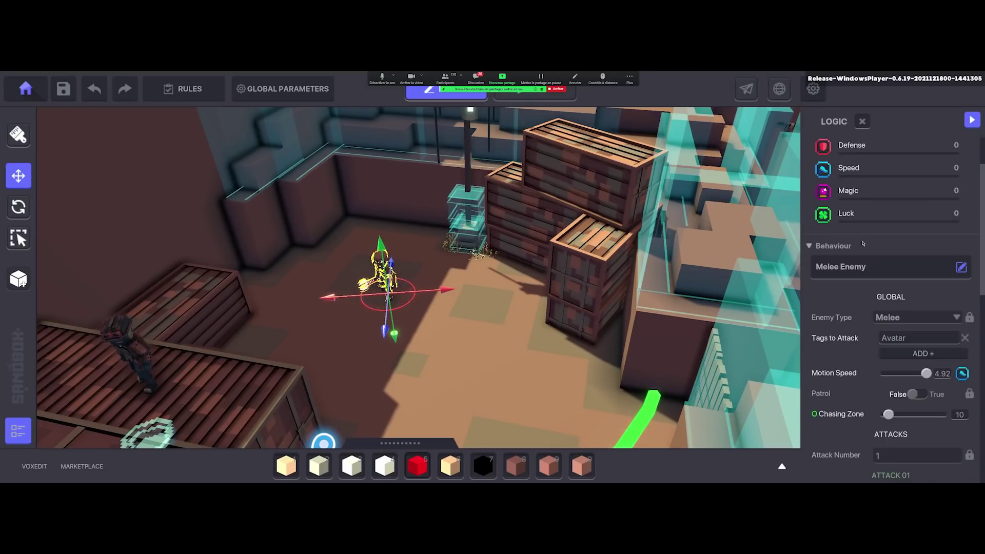
pyautogui.scroll(-3, 846, 329)
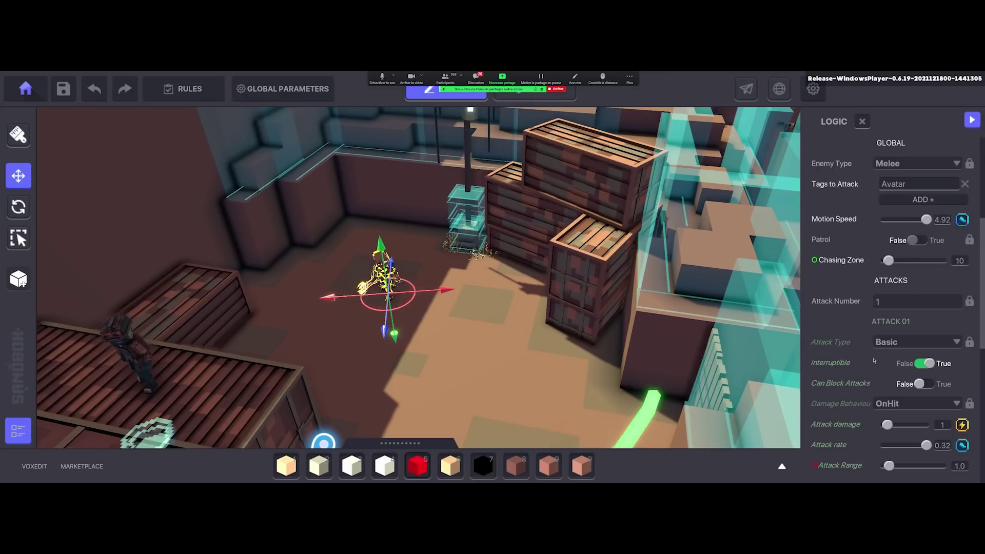
pyautogui.scroll(3, 893, 342)
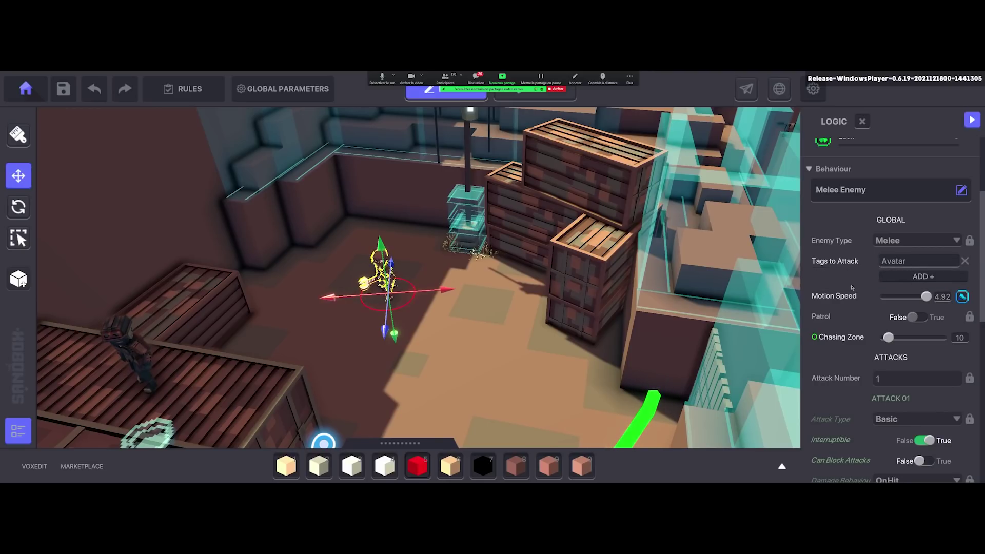
# Check the player avatar's tags in Global Parameters and close the settings.
pyautogui.click(262, 90)
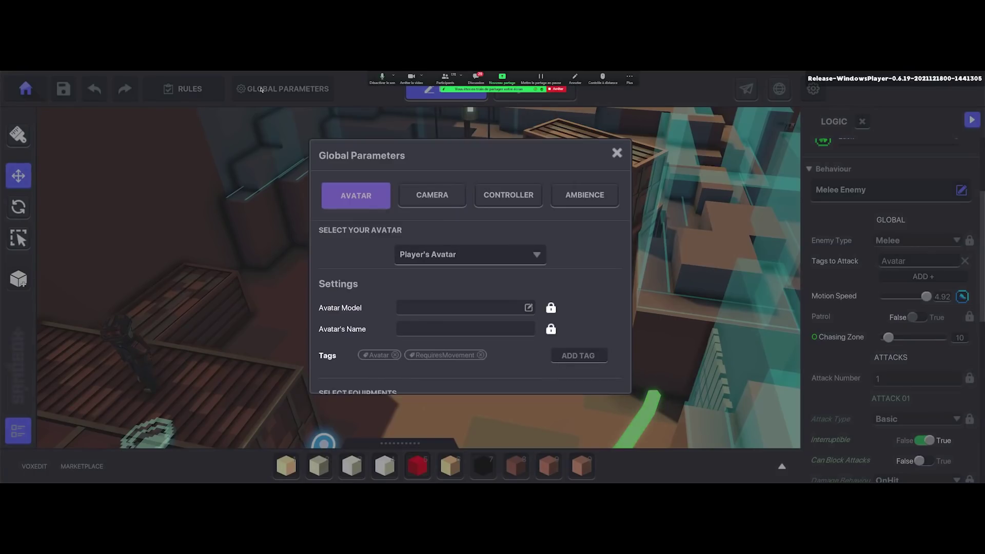
pyautogui.scroll(-1, 356, 324)
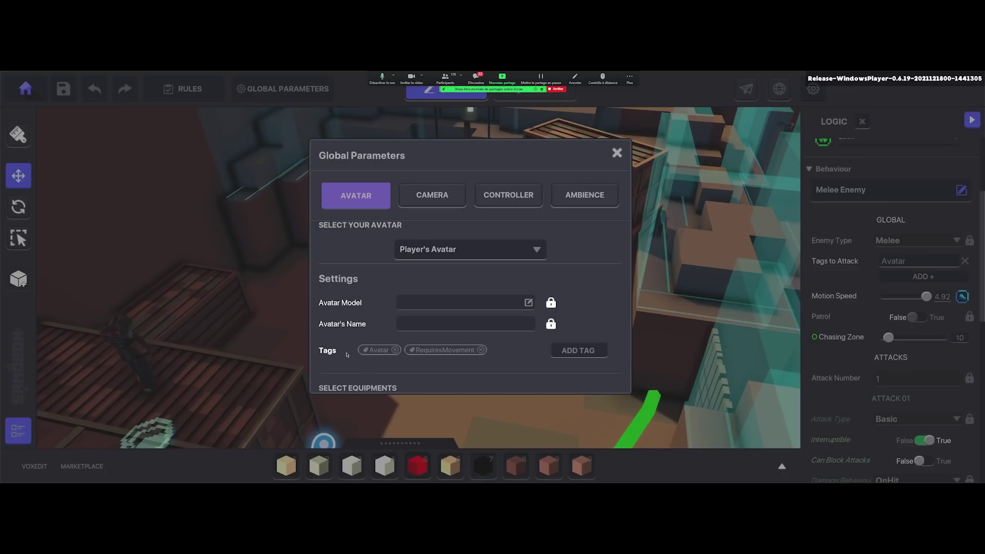
pyautogui.click(617, 153)
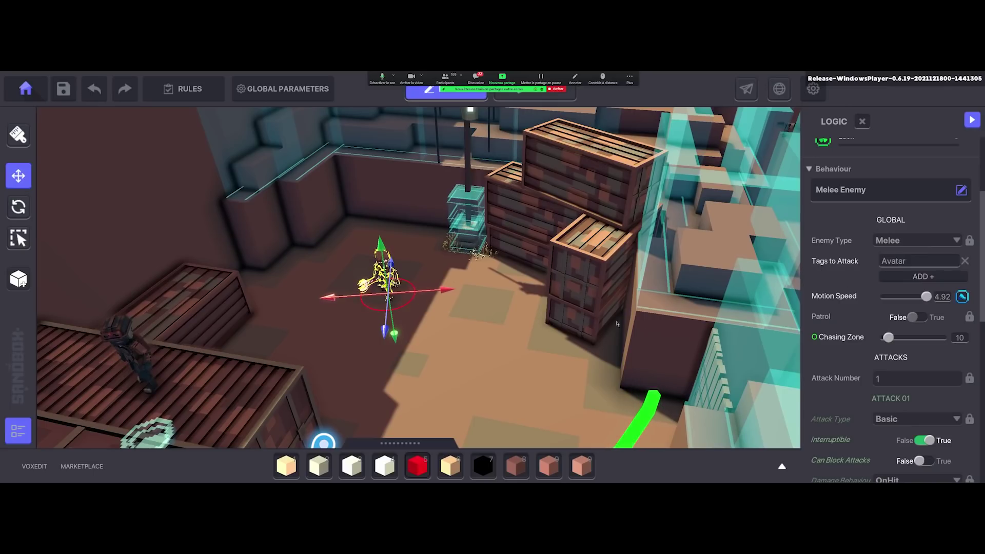
pyautogui.moveTo(843, 266)
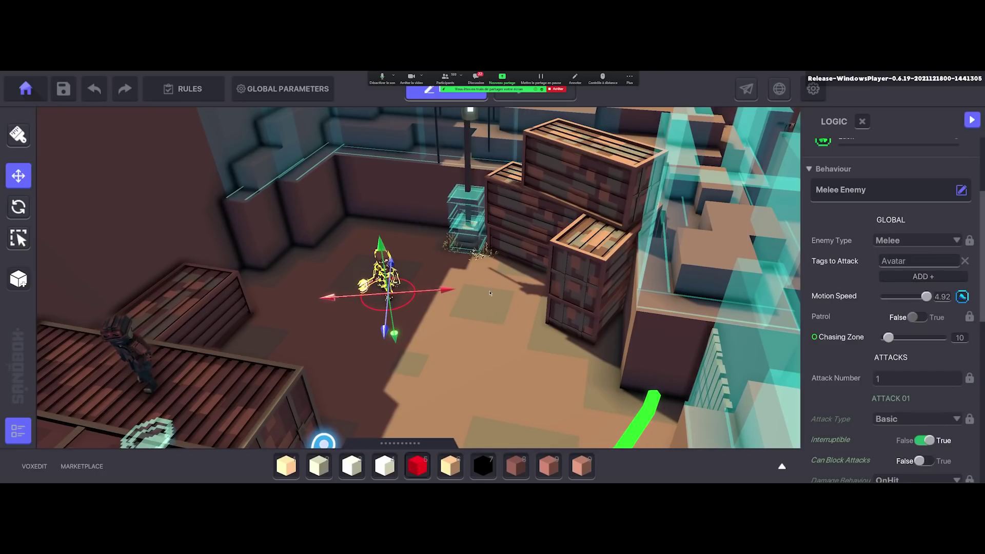
# Review the bot's Health component and tags, and return to the Tags to Attack setting of its behaviour.
pyautogui.scroll(-8, 853, 236)
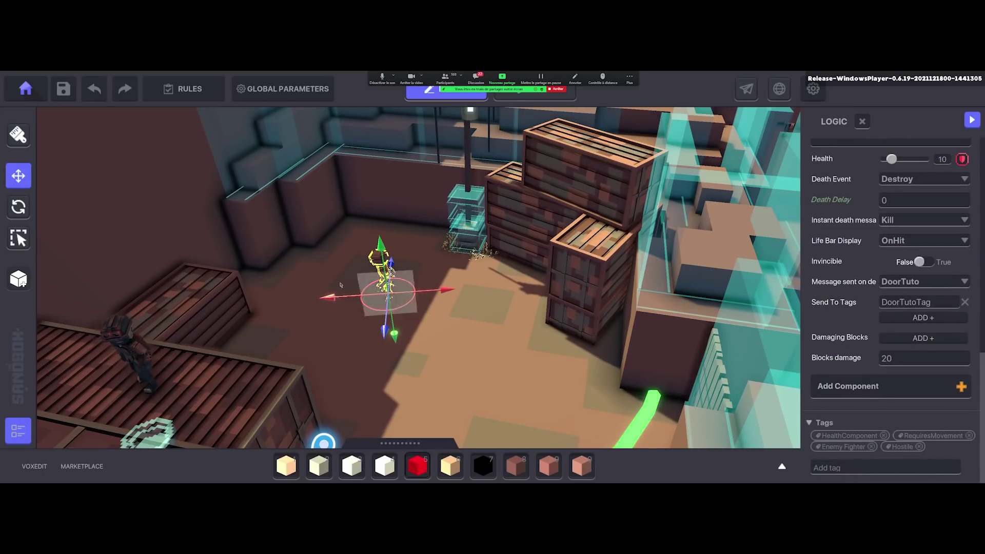
pyautogui.click(849, 468)
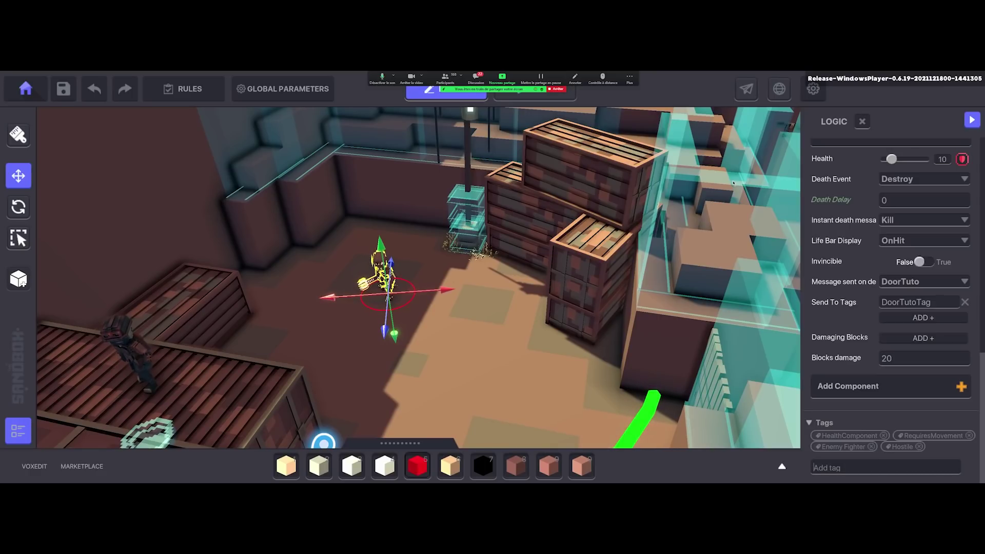
pyautogui.scroll(-10, 847, 326)
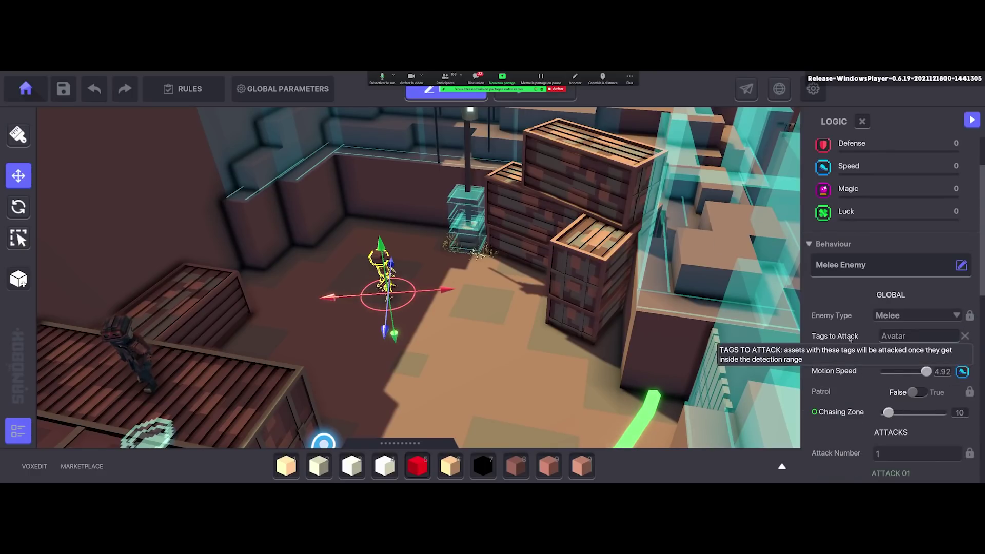
# Examine the bot's Motion Speed, Patrol and Chasing Zone parameters together with its attack section.
pyautogui.scroll(2, 830, 200)
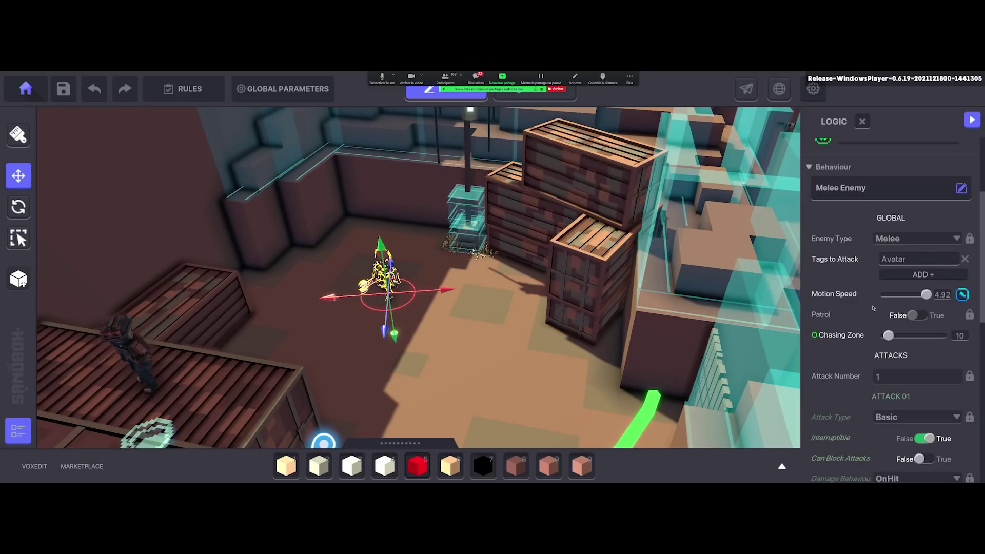
pyautogui.scroll(-2, 852, 287)
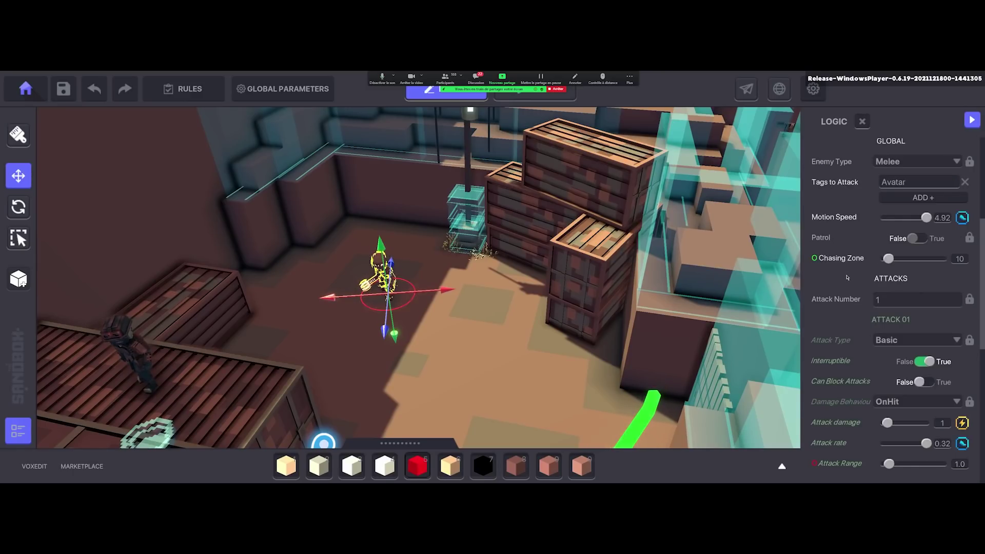
pyautogui.scroll(2, 847, 287)
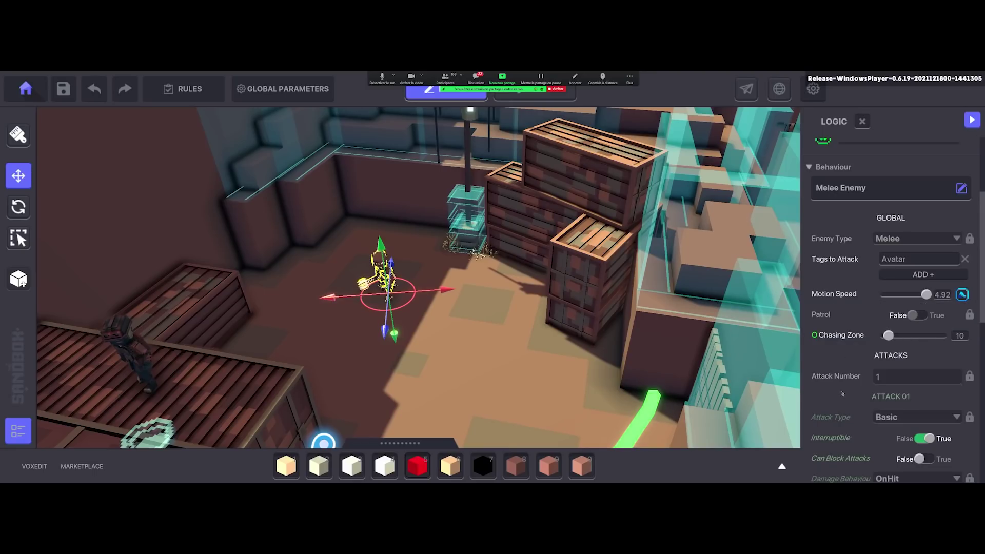
pyautogui.scroll(-2, 844, 379)
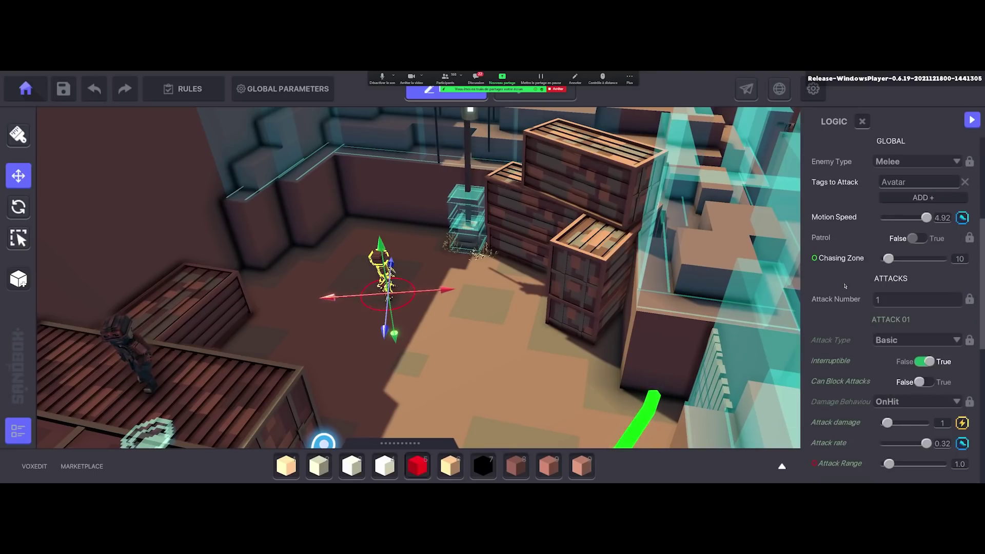
pyautogui.moveTo(850, 344)
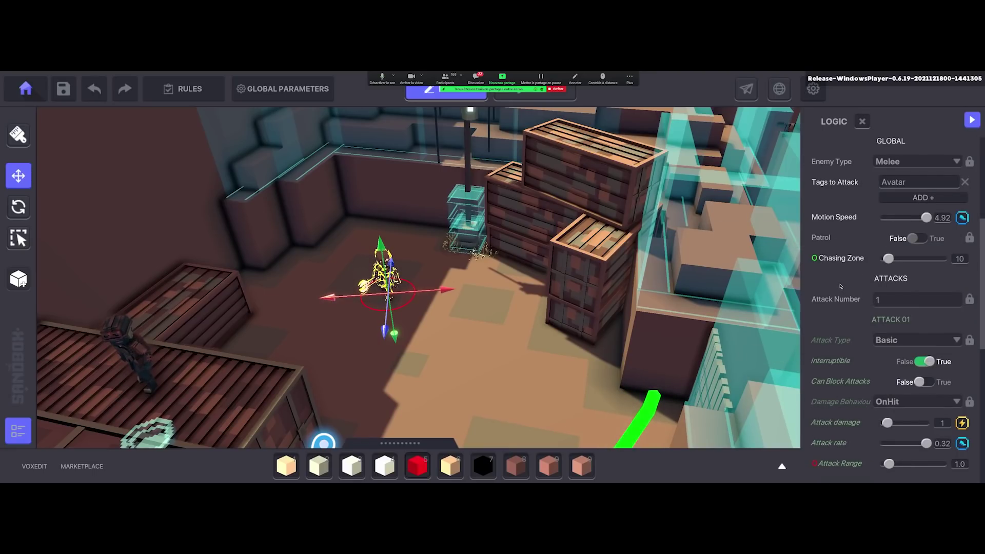
# Examine the bot's Attack 01 parameters and its Health component settings, including the message sent on death and its target tags.
pyautogui.scroll(-3, 844, 272)
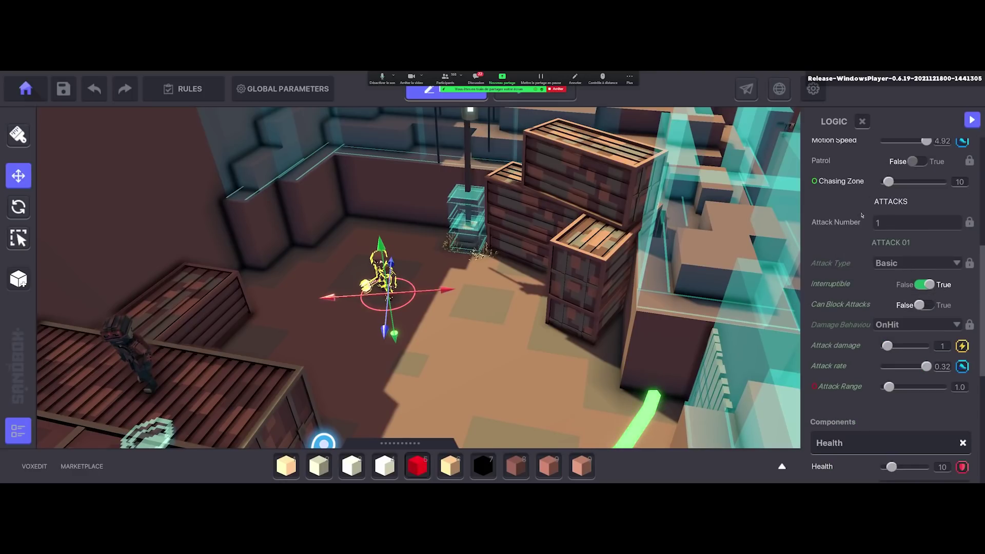
pyautogui.scroll(-3, 848, 262)
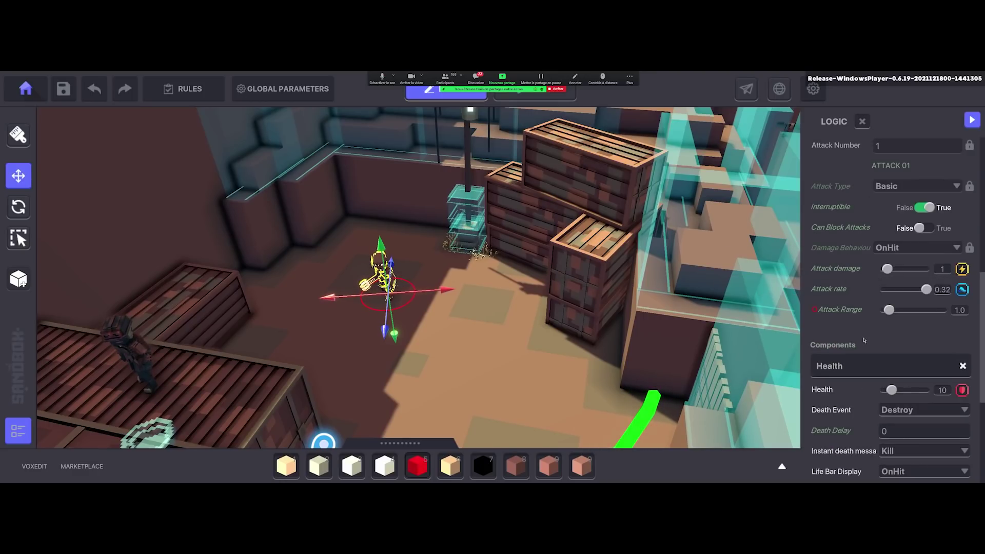
pyautogui.scroll(-3, 864, 340)
pyautogui.scroll(-3, 863, 325)
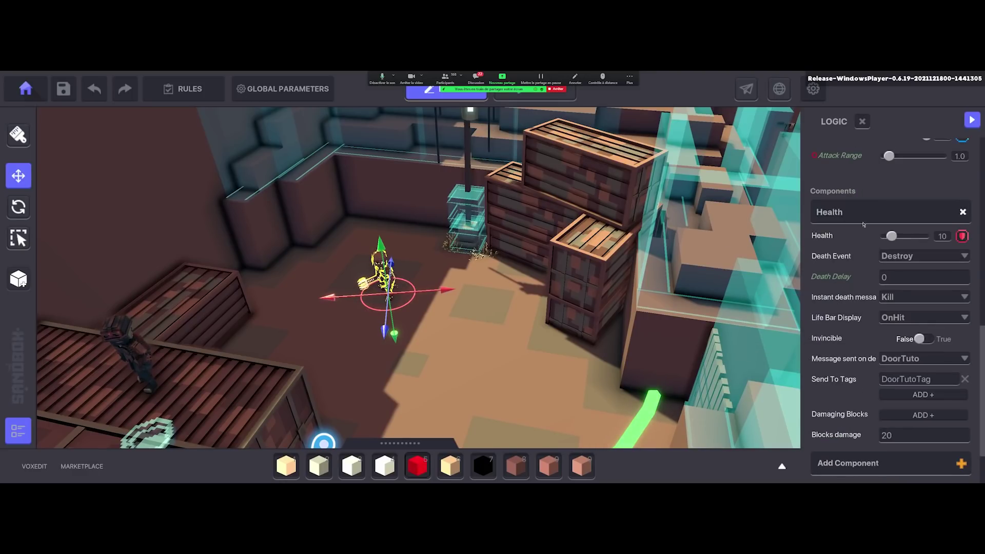
pyautogui.scroll(-3, 840, 400)
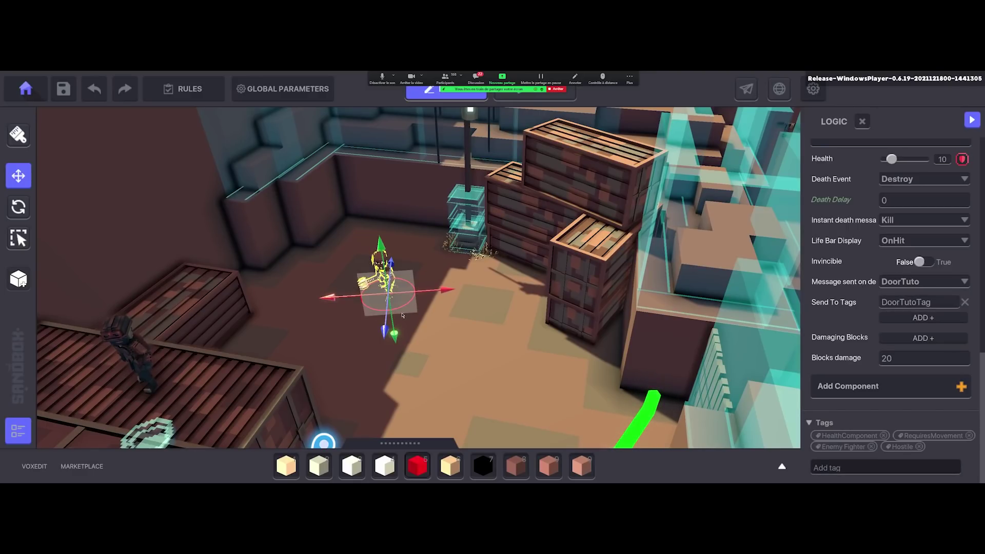
pyautogui.scroll(1, 402, 315)
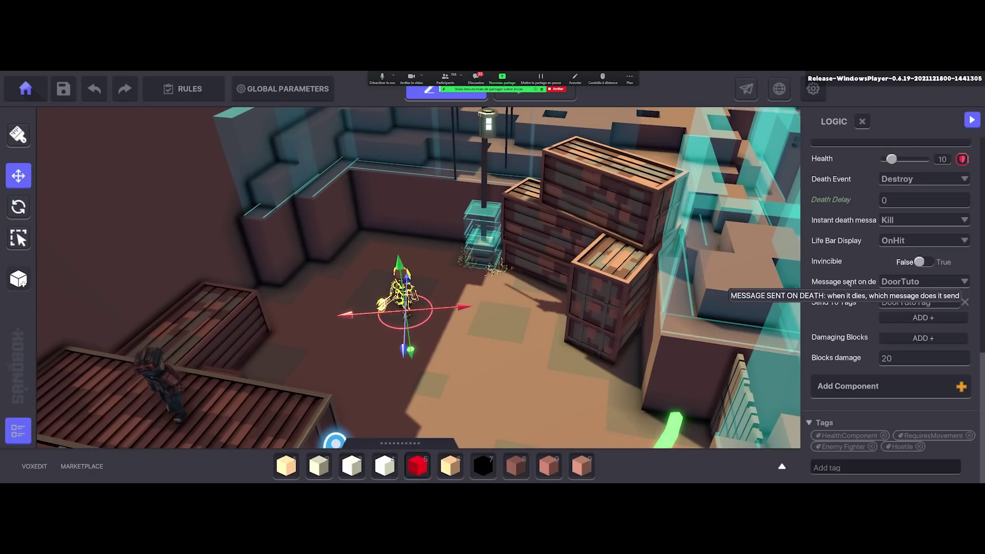
# Survey the level from the passage beyond the crate yard to the fenced areas around it.
pyautogui.moveTo(690, 313); pyautogui.dragTo(490, 335, button='right')
pyautogui.scroll(-4, 559, 339)
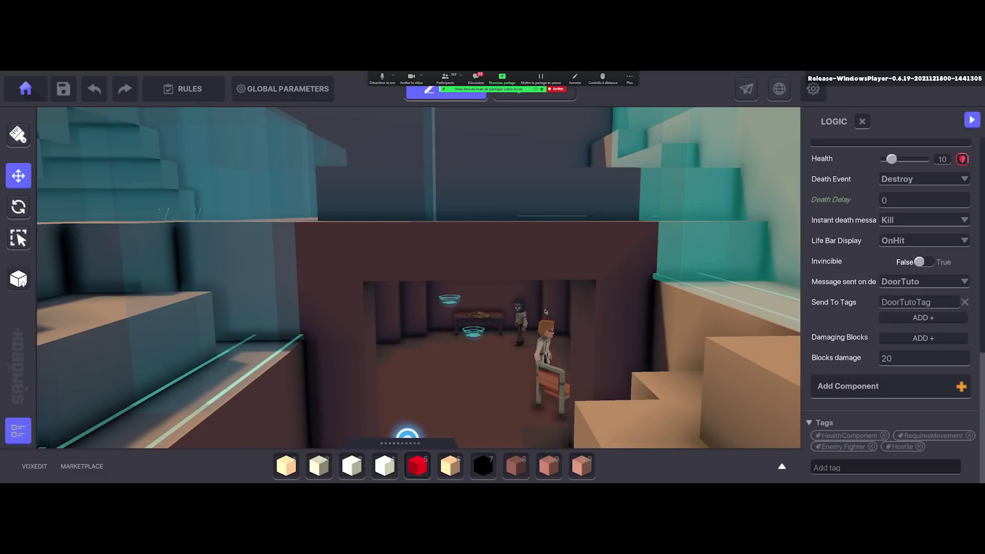
pyautogui.moveTo(465, 339); pyautogui.dragTo(482, 316, button='right')
pyautogui.scroll(-5, 483, 317)
pyautogui.scroll(-5, 482, 317)
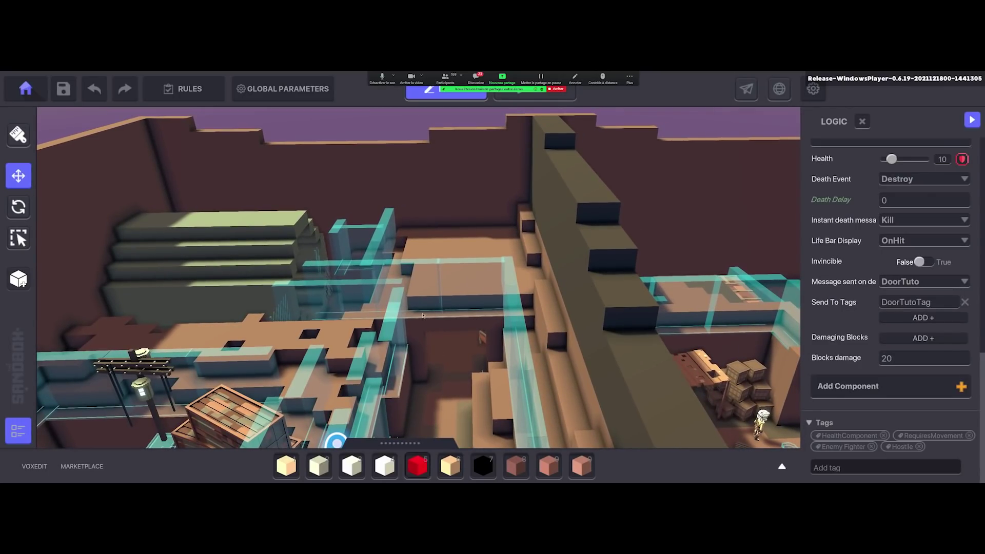
pyautogui.moveTo(423, 315); pyautogui.dragTo(513, 293, button='right')
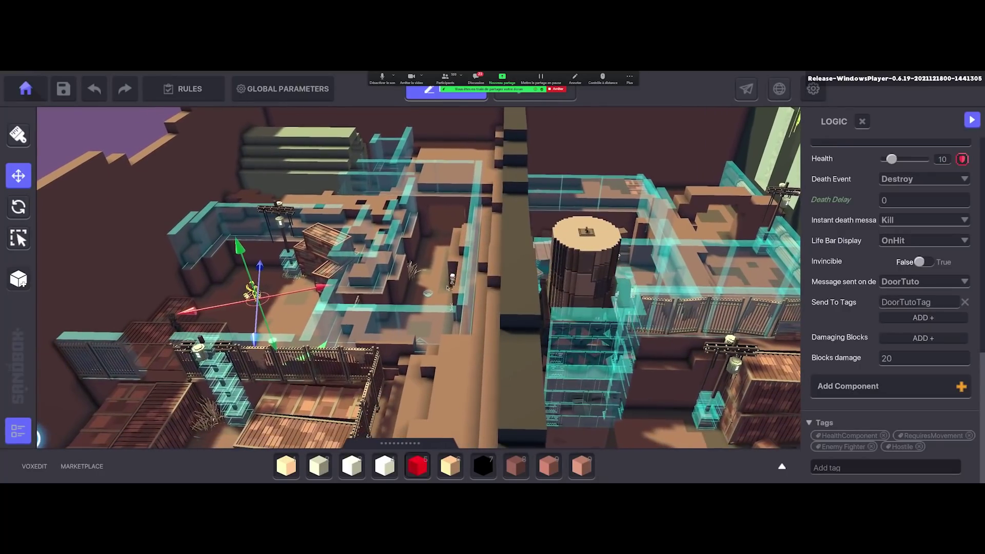
pyautogui.moveTo(449, 287); pyautogui.dragTo(400, 342, button='right')
# Select the small furniture asset in front of the crates, browse the available behaviours from None to Void, and close the list without choosing one.
pyautogui.click(398, 341)
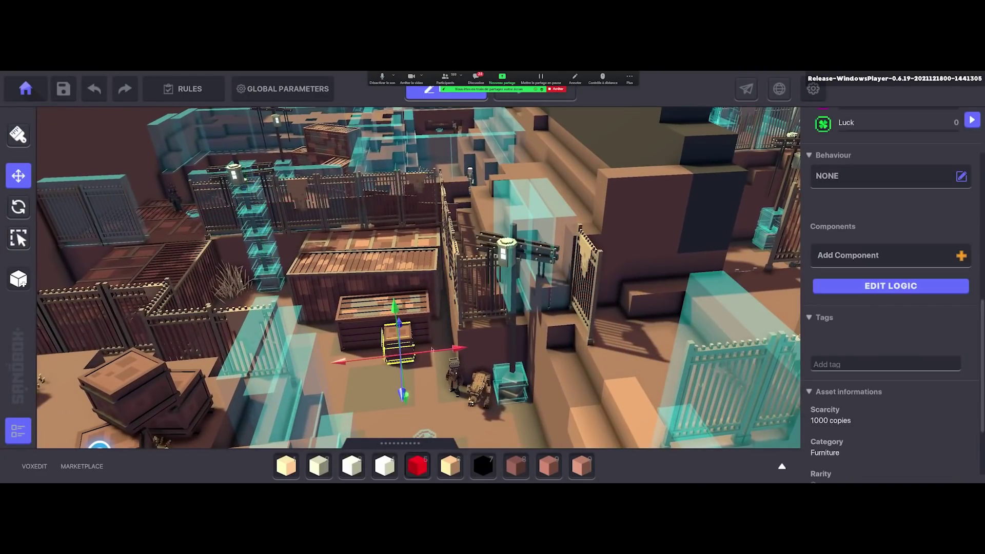
pyautogui.click(830, 187)
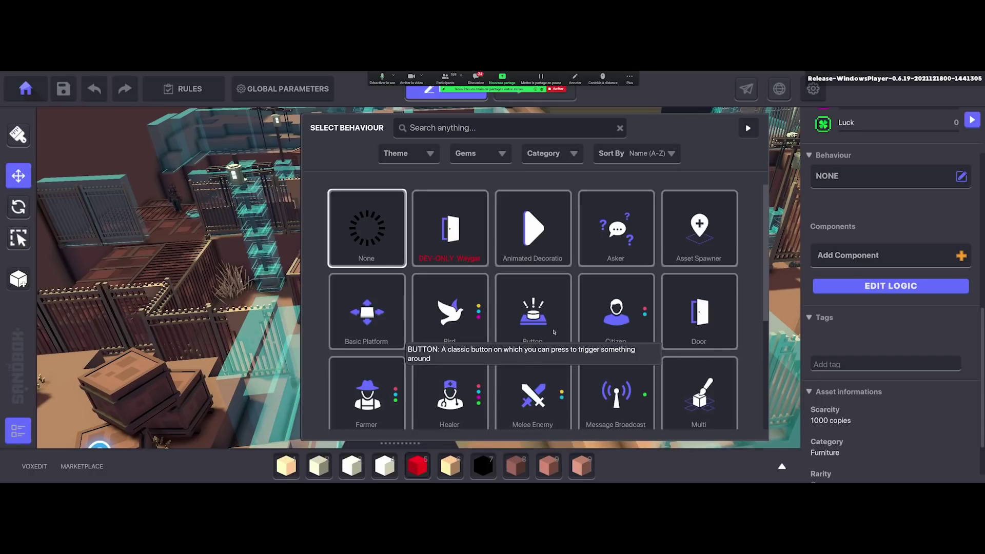
pyautogui.scroll(-2, 512, 359)
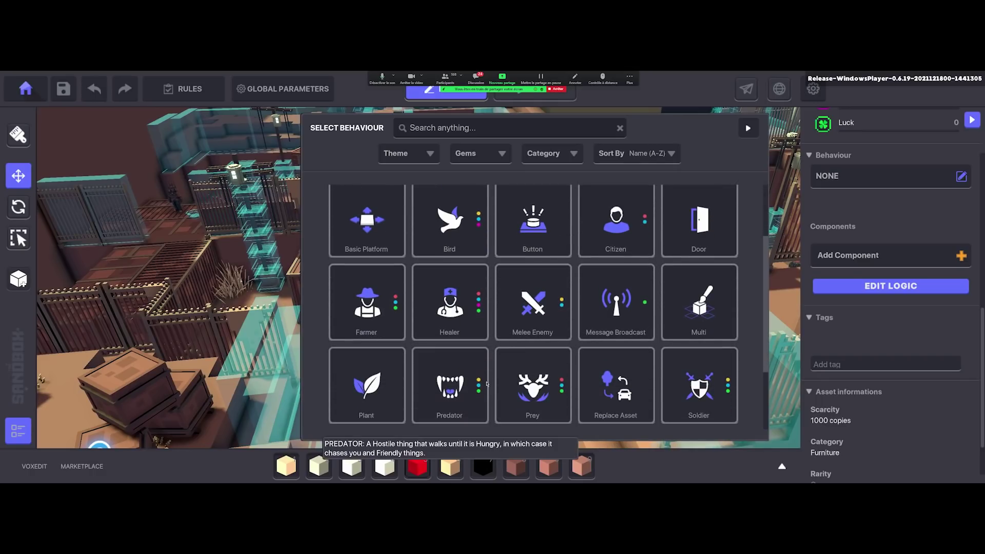
pyautogui.scroll(-2, 486, 384)
pyautogui.scroll(3, 655, 402)
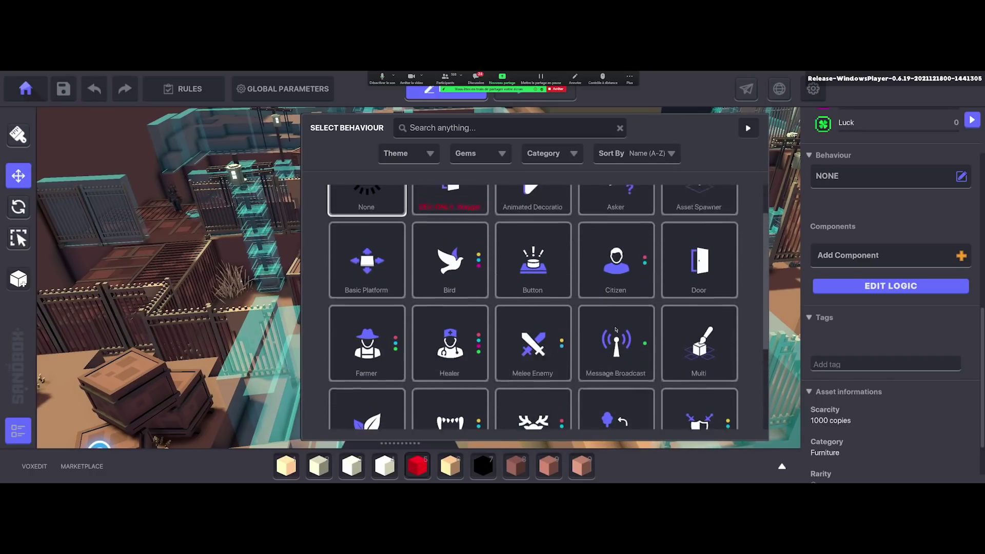
pyautogui.scroll(1, 615, 330)
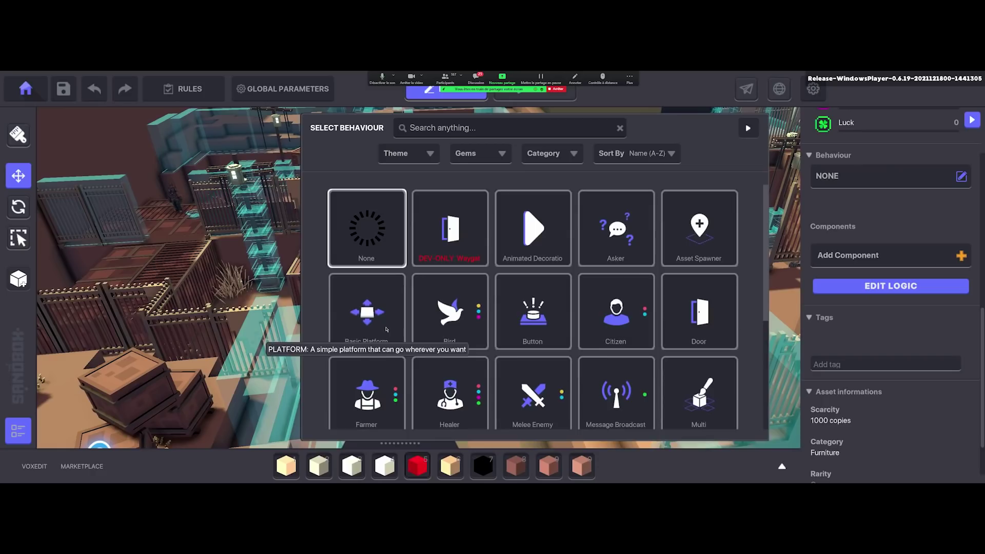
pyautogui.scroll(-1, 489, 350)
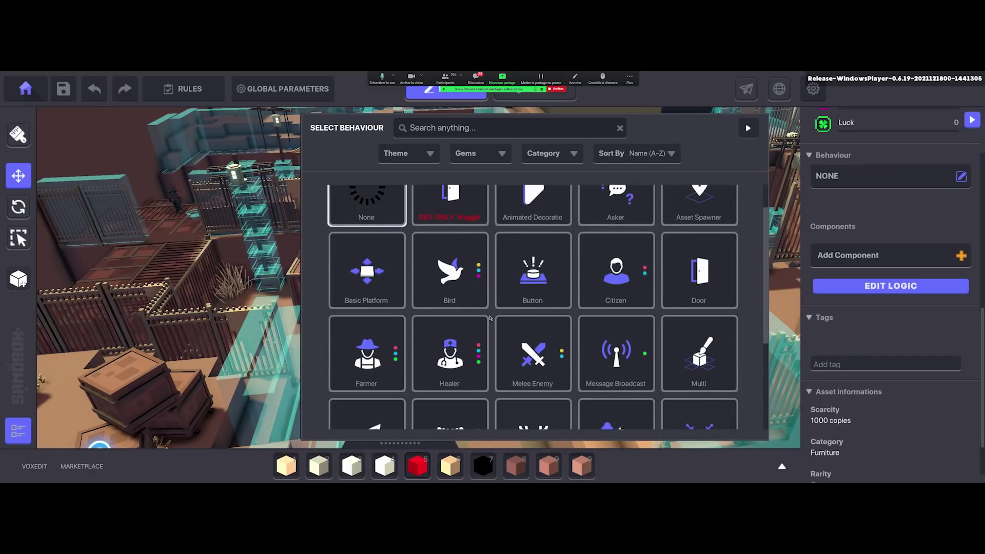
pyautogui.scroll(-3, 481, 341)
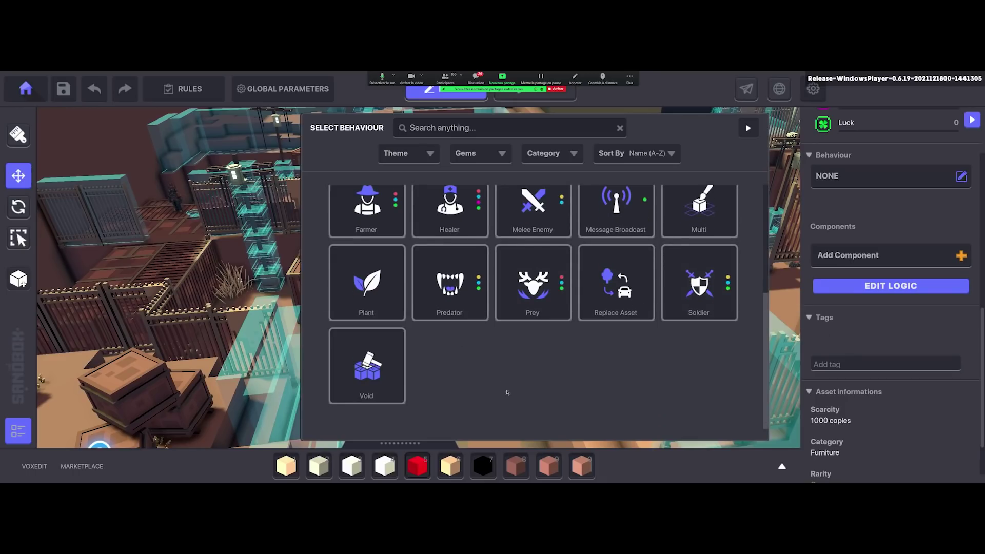
pyautogui.scroll(1, 580, 406)
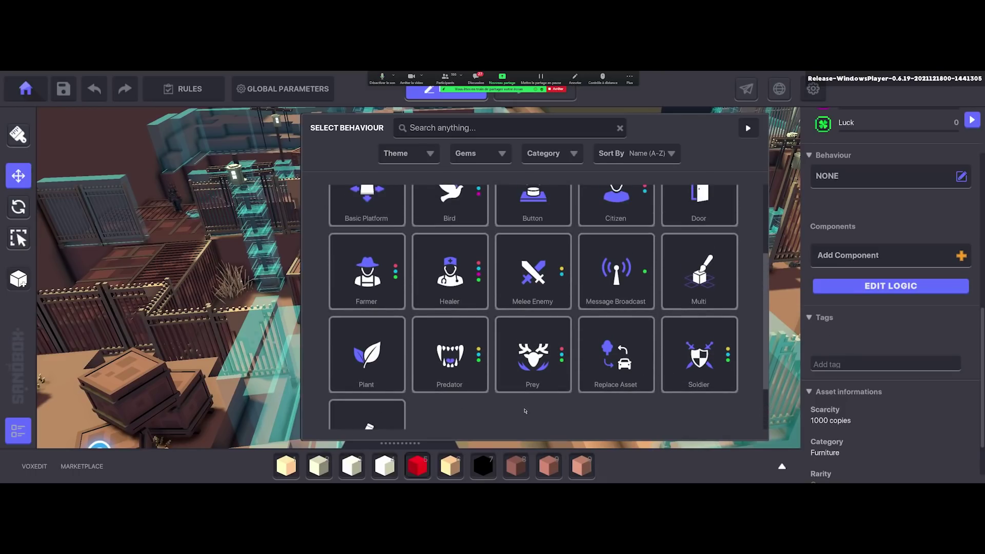
pyautogui.scroll(-1, 440, 406)
pyautogui.scroll(3, 513, 426)
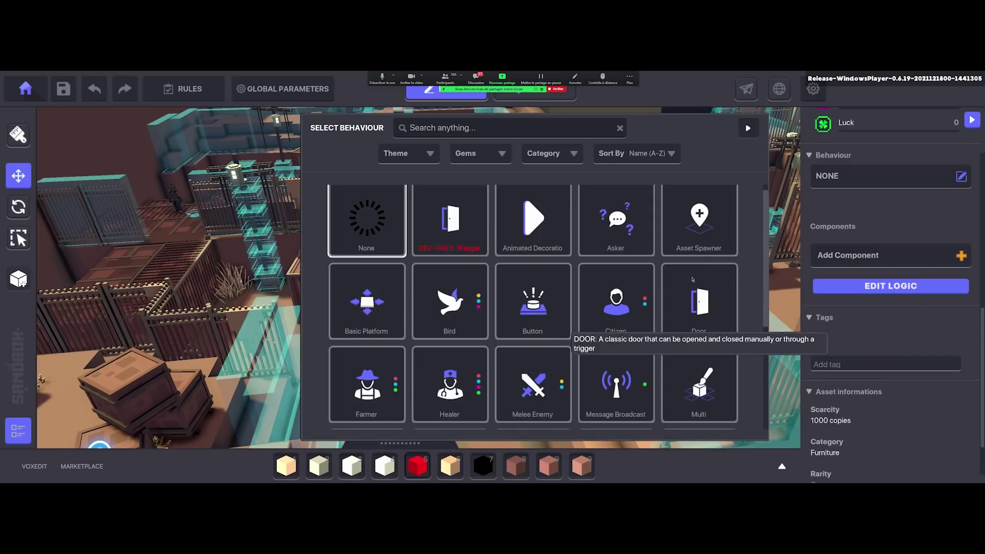
pyautogui.click(748, 128)
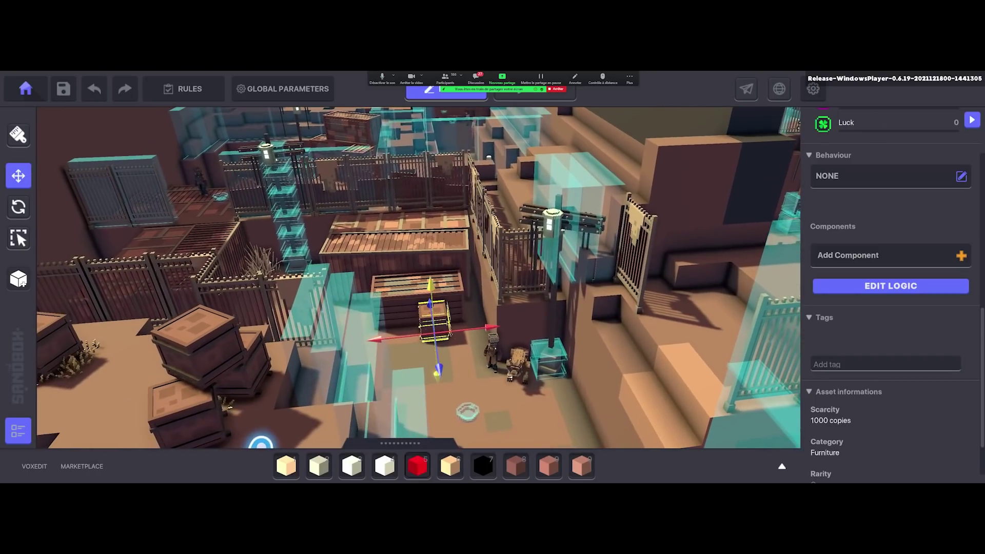
# Leave the level for the drafts overview and close Game Maker to return to the browser.
pyautogui.click(31, 92)
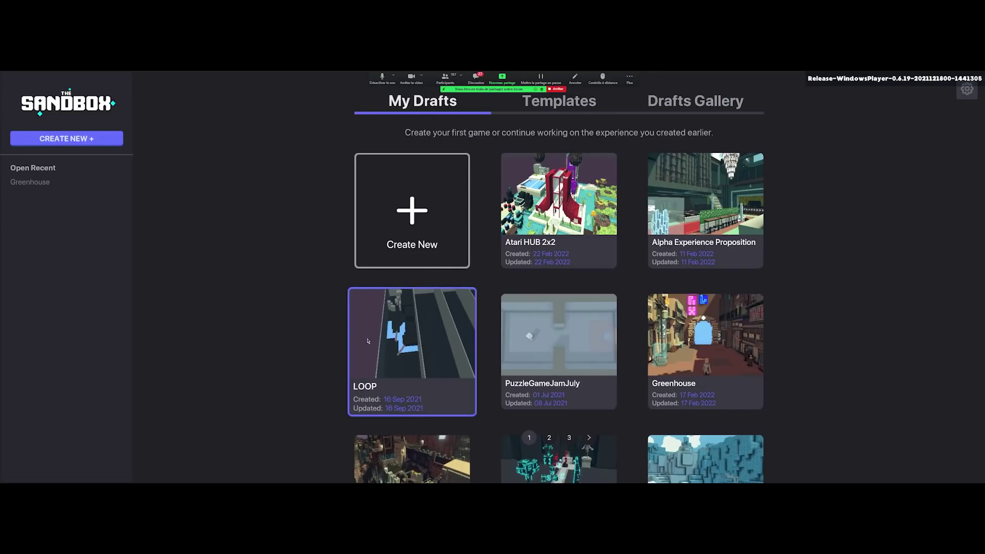
pyautogui.hotkey('alt', 'F4')
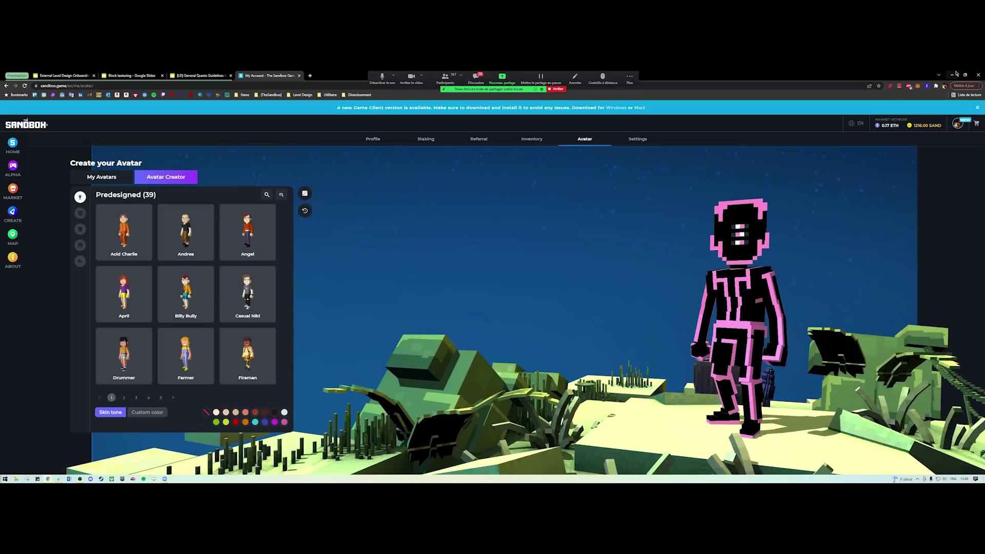
# Launch The Sandbox Game Maker from the desktop and log in with the demo account's name and password.
pyautogui.press('super+d')
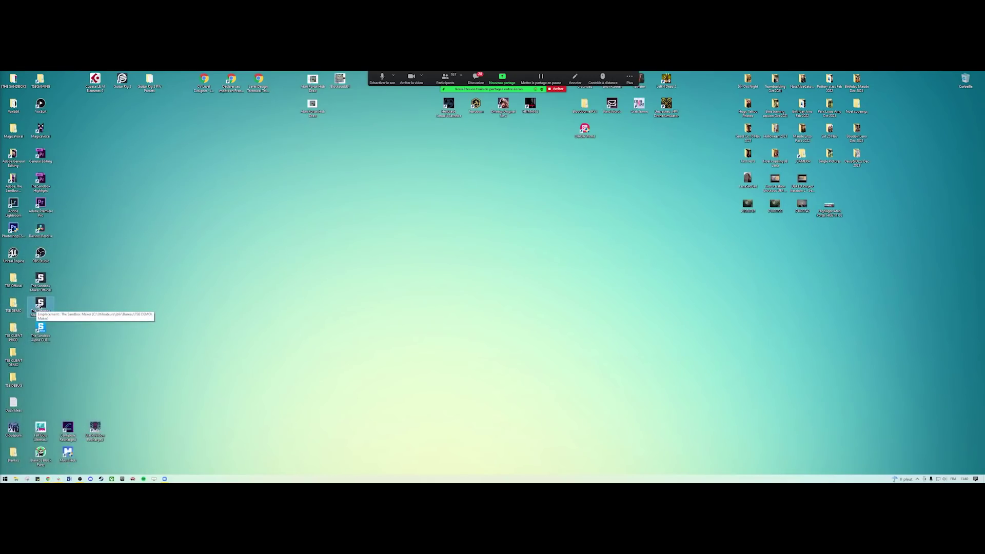
pyautogui.doubleClick(40, 306)
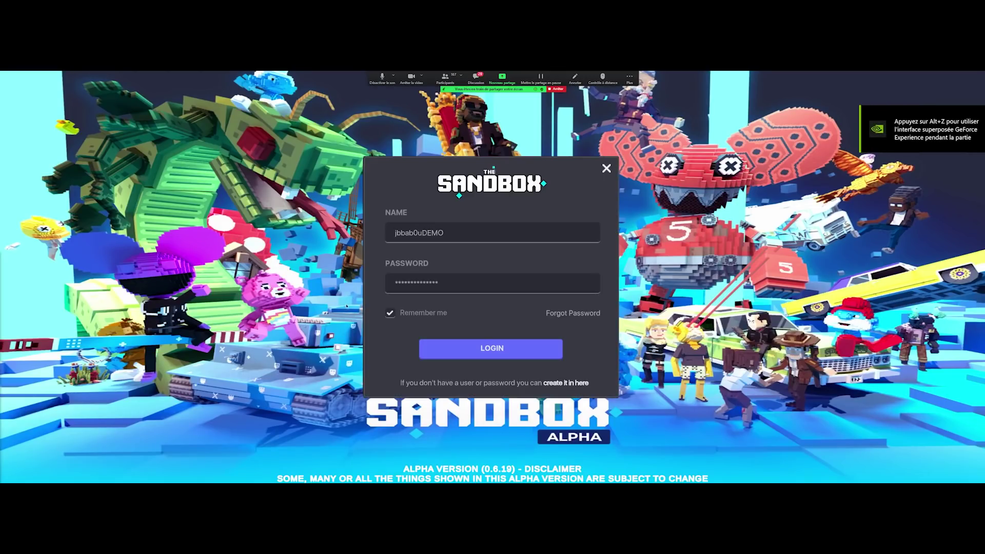
pyautogui.doubleClick(494, 241)
pyautogui.write('SandboxGame')
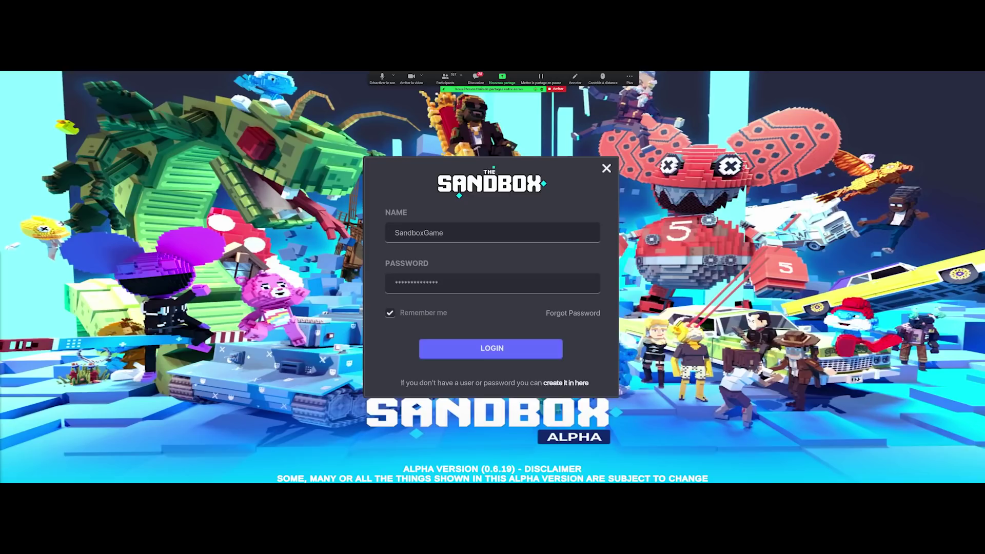
pyautogui.press('Tab')
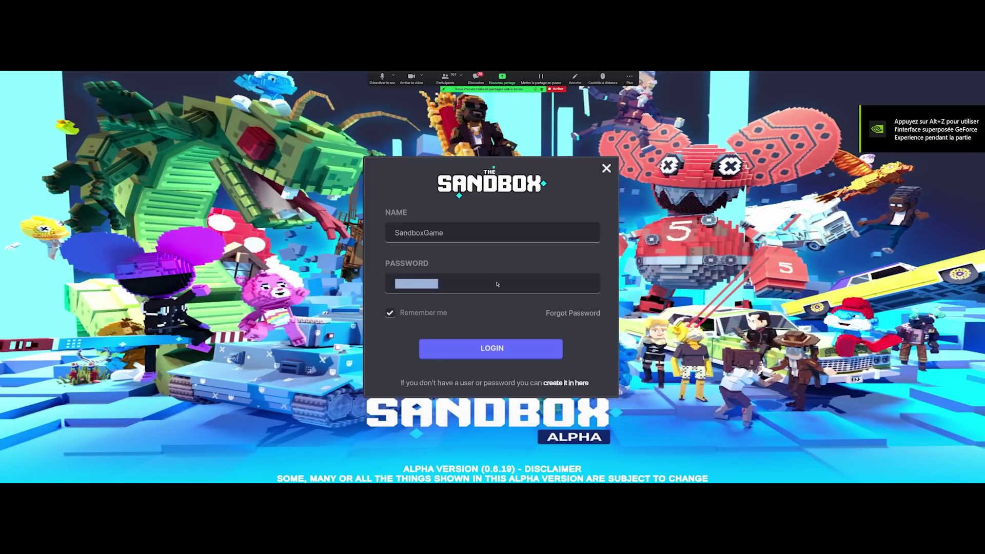
pyautogui.click(491, 346)
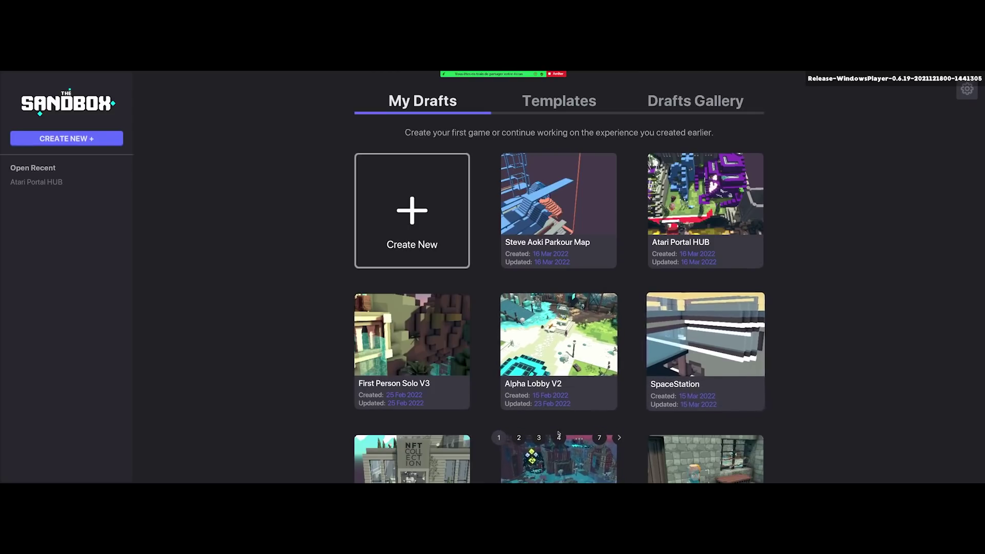
# Browse My Drafts to page 3 and open the Fortress of Bloodsouls V2 draft for editing.
pyautogui.click(518, 438)
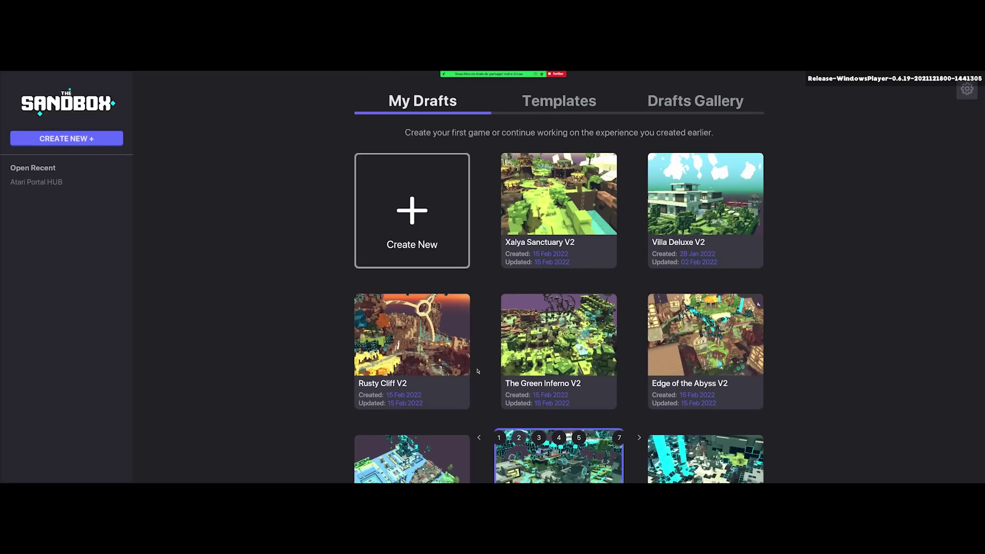
pyautogui.click(539, 439)
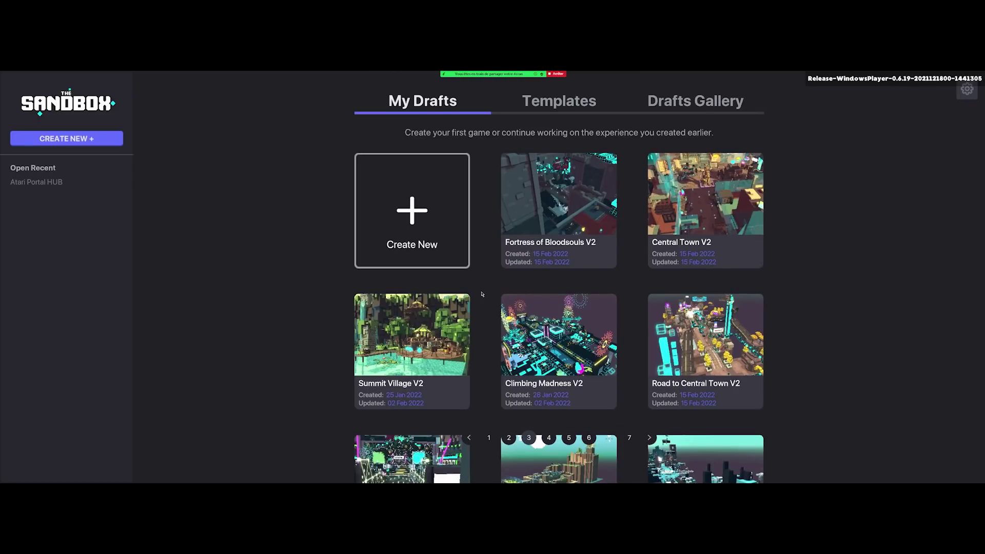
pyautogui.click(566, 195)
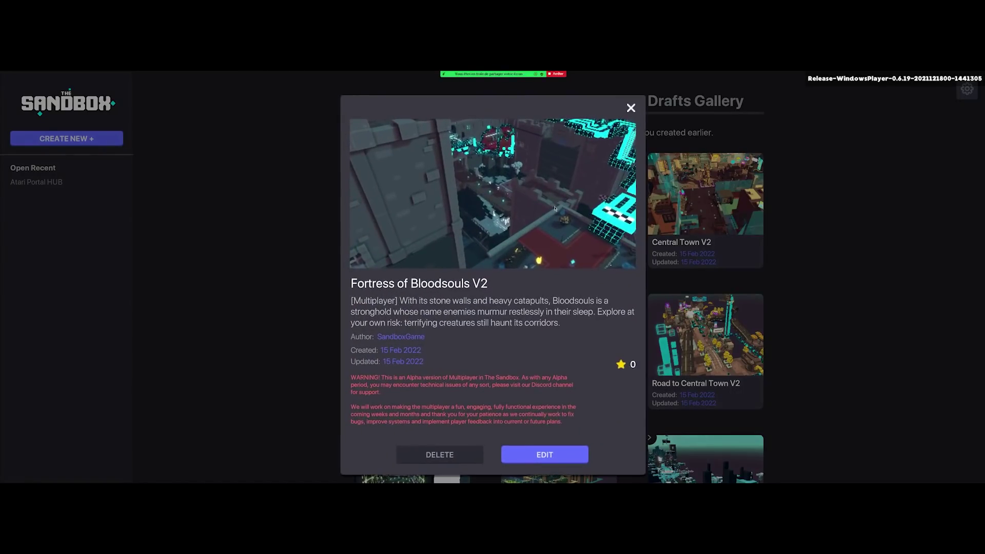
pyautogui.click(527, 456)
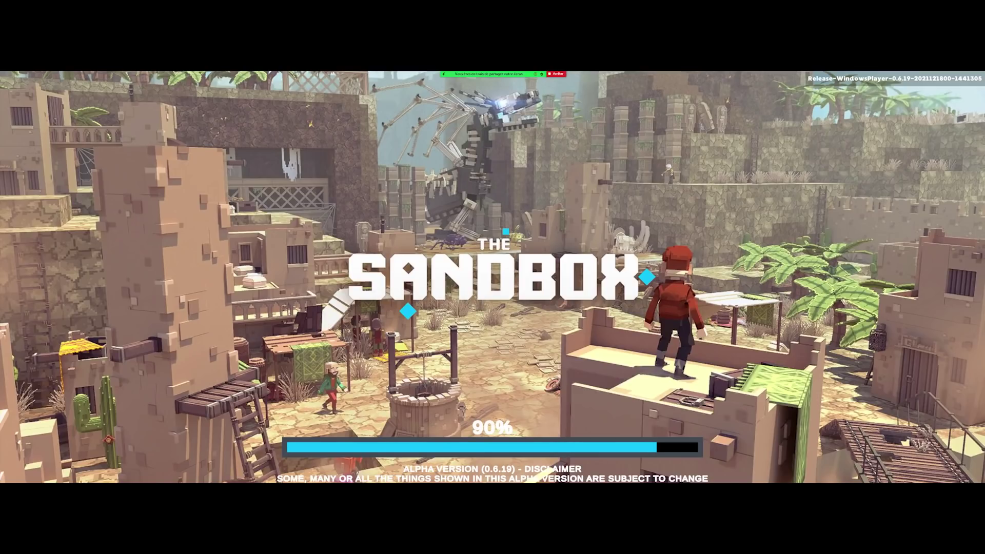
pyautogui.hotkey('alt', 'Tab')
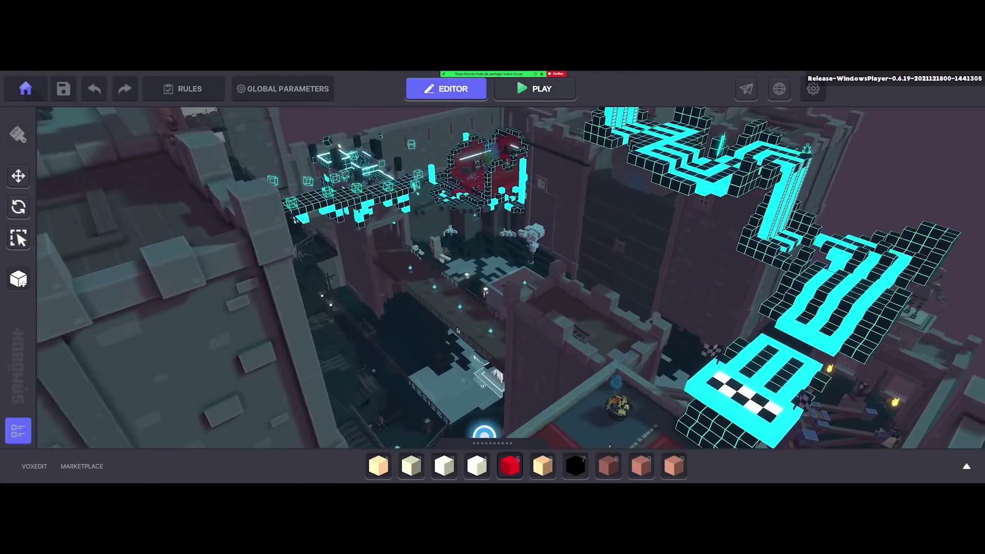
# Play-test the level, speak to the Metaverse Guide beside the red carpet, and answer "Of course!" to the welcome.
pyautogui.moveTo(458, 331); pyautogui.dragTo(491, 310, button='right')
pyautogui.hotkey('ctrl', 'p')
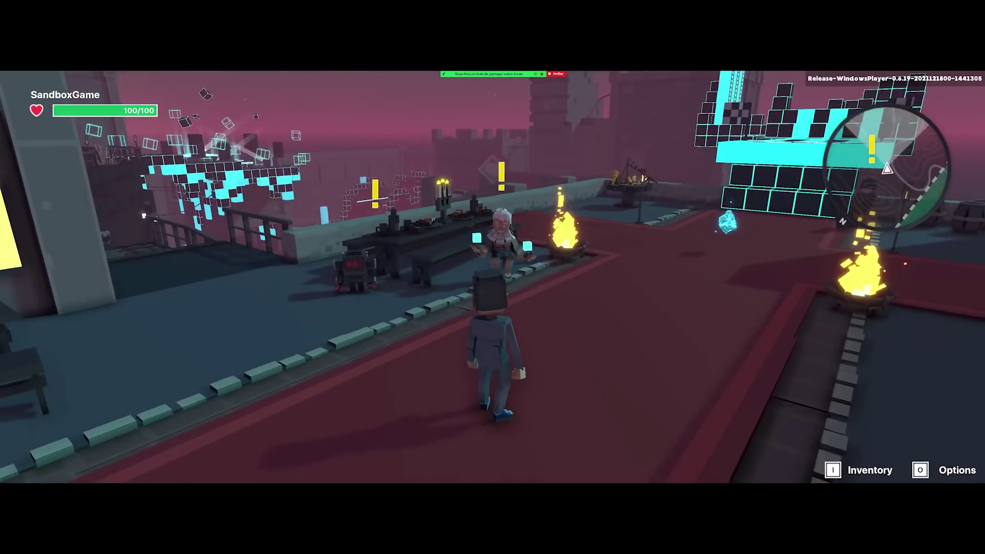
pyautogui.press('s')
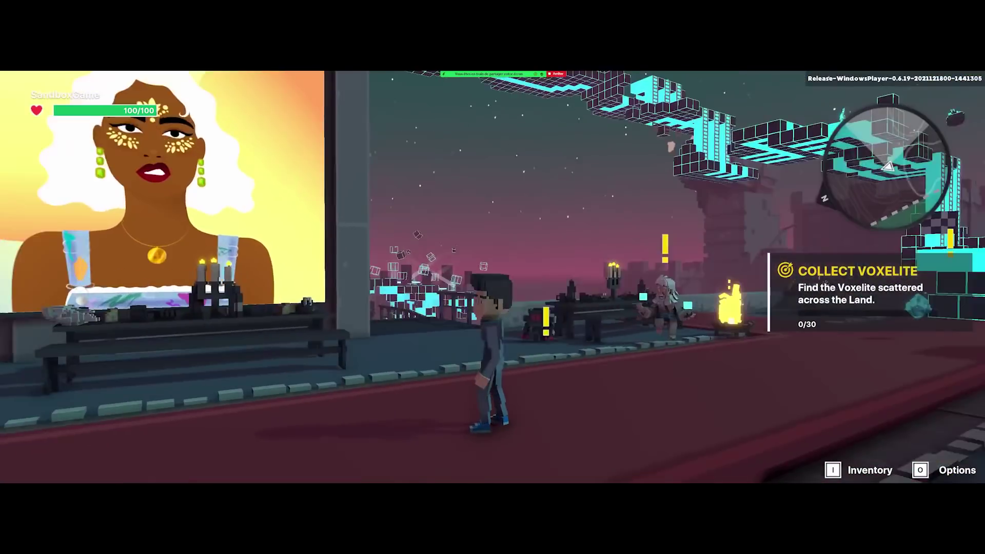
pyautogui.press('e')
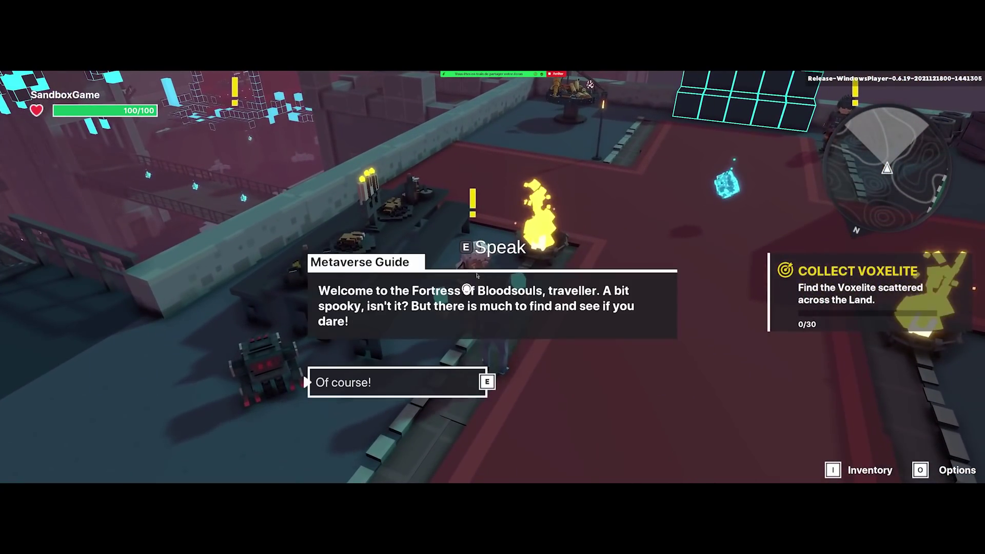
pyautogui.press('e')
pyautogui.press('e')
pyautogui.press('w')
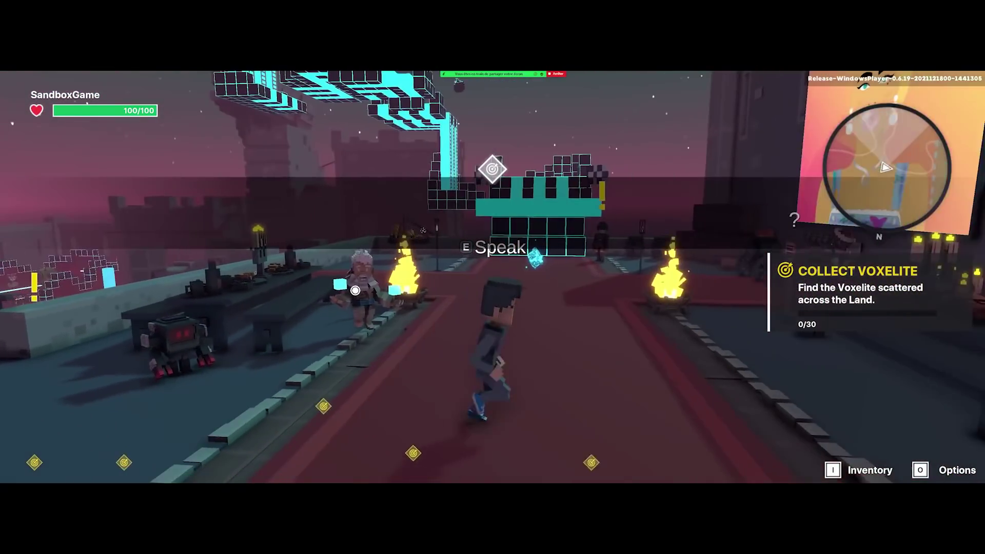
# Take on the Obby Race, jumping up the cyan block platforms and running to the checkered finish.
pyautogui.press('w')
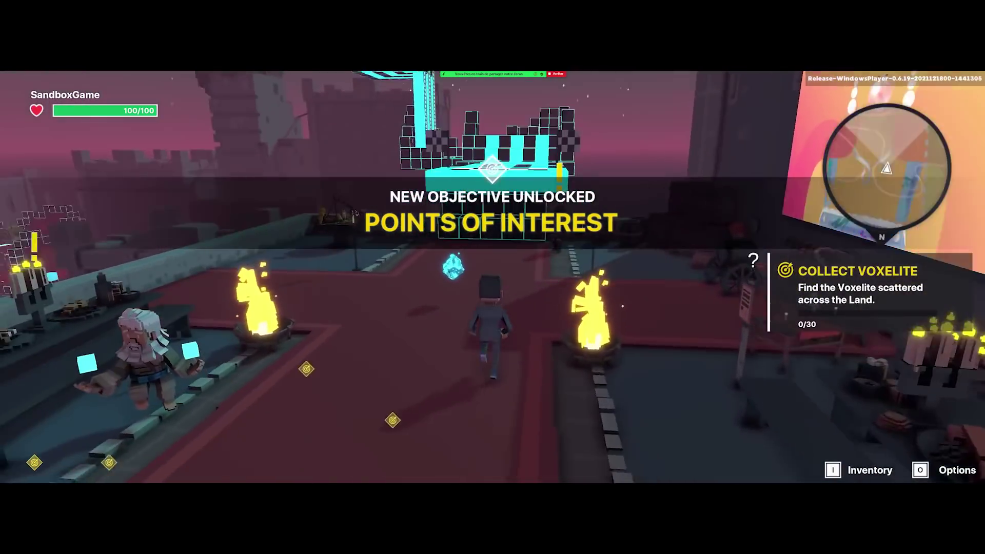
pyautogui.press('w')
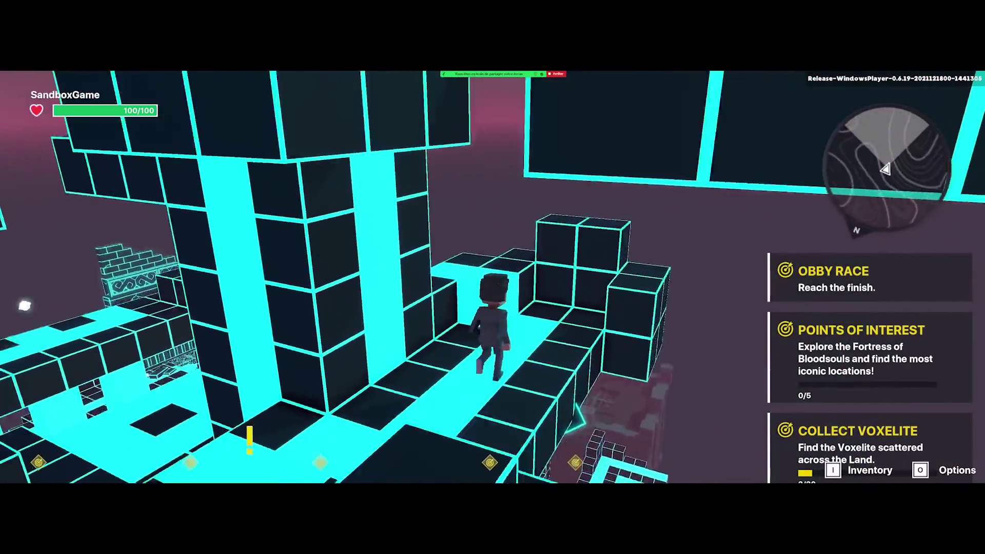
pyautogui.press('w')
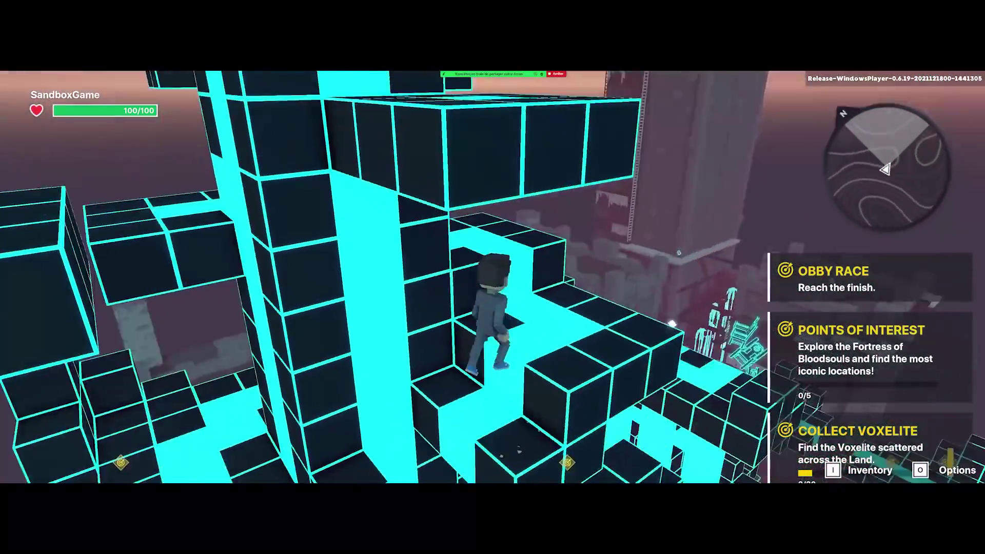
pyautogui.press('w')
pyautogui.press('space')
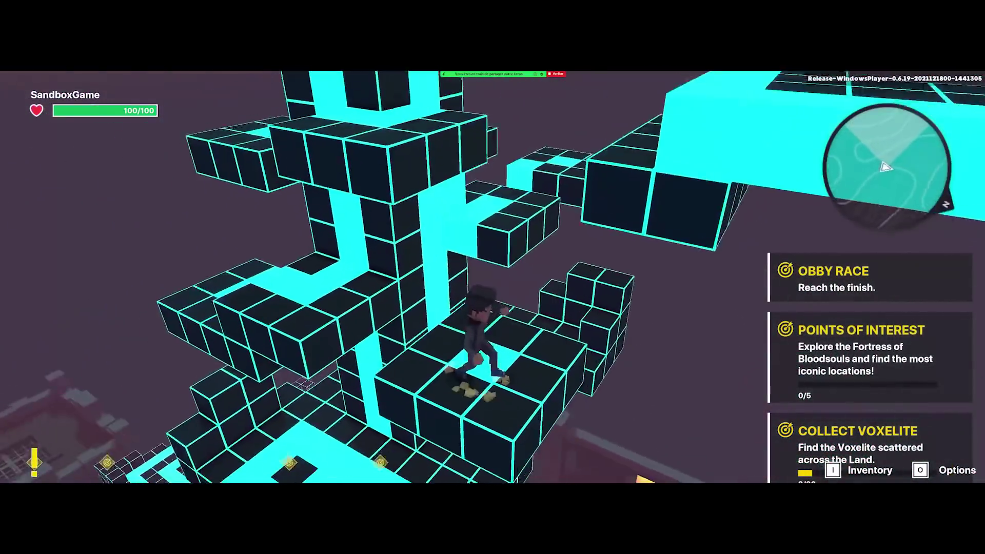
pyautogui.press('w')
pyautogui.press('space')
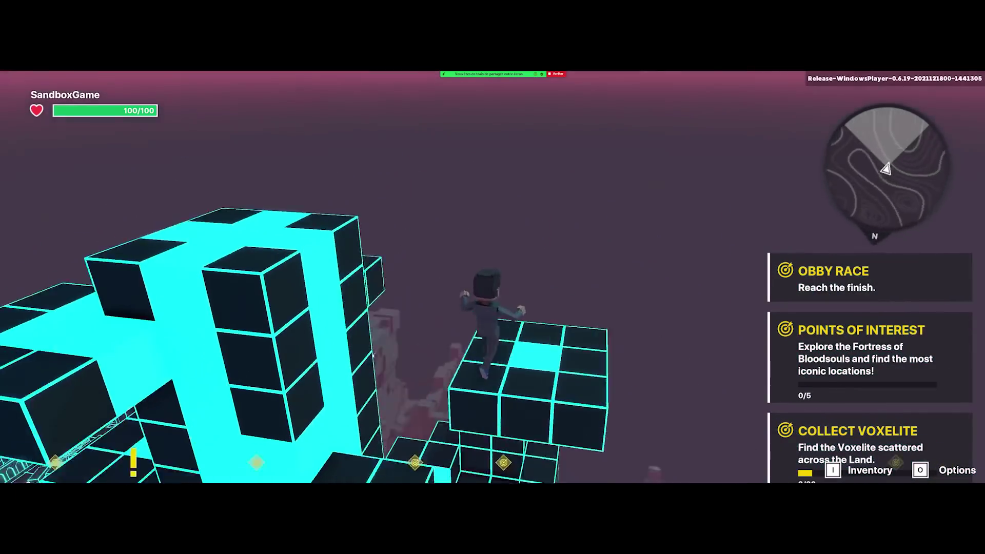
pyautogui.press('w')
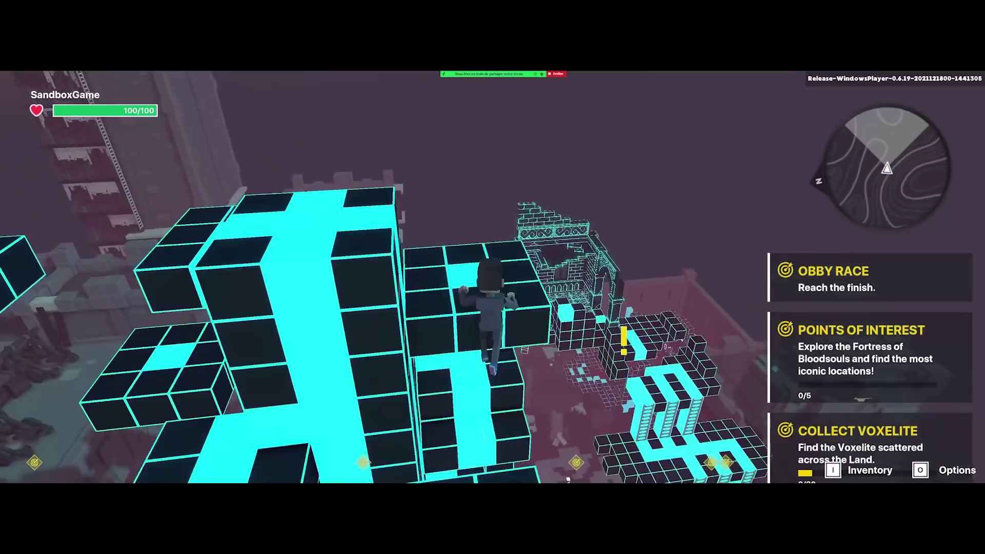
pyautogui.press('w')
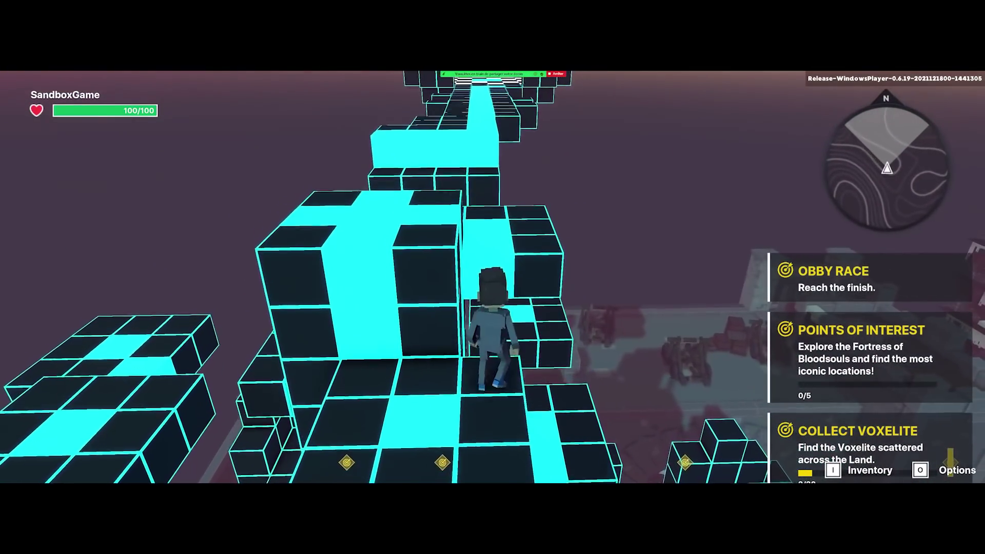
pyautogui.press('w')
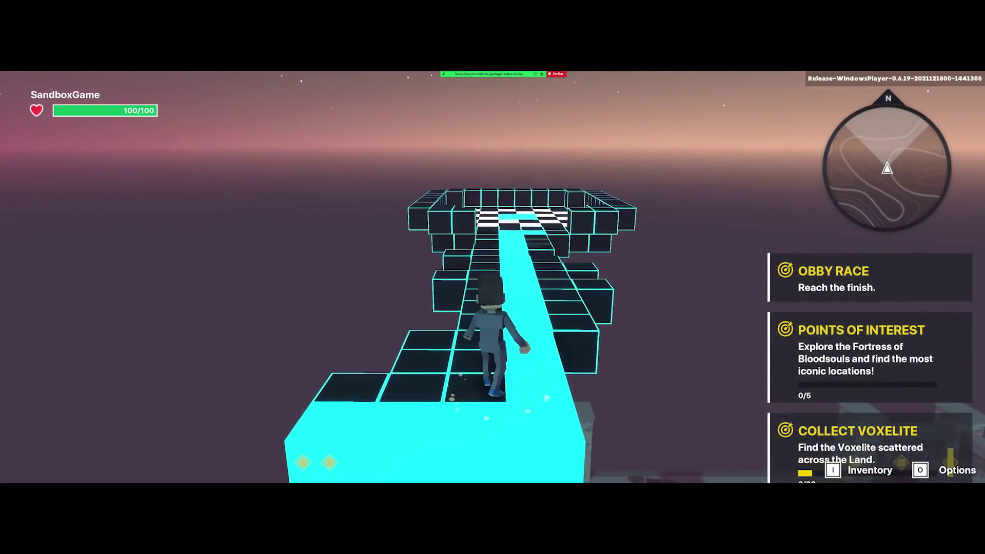
pyautogui.press('w')
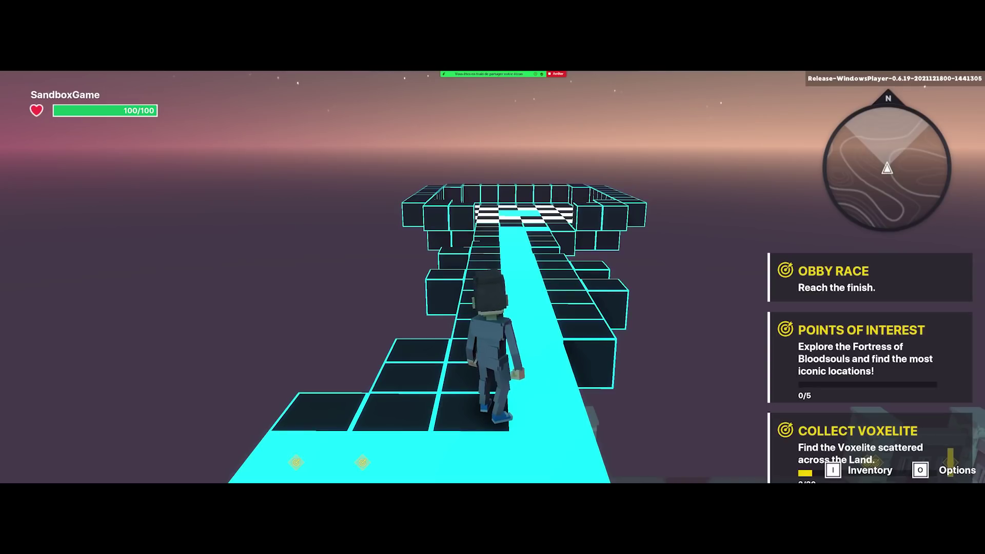
pyautogui.press('w')
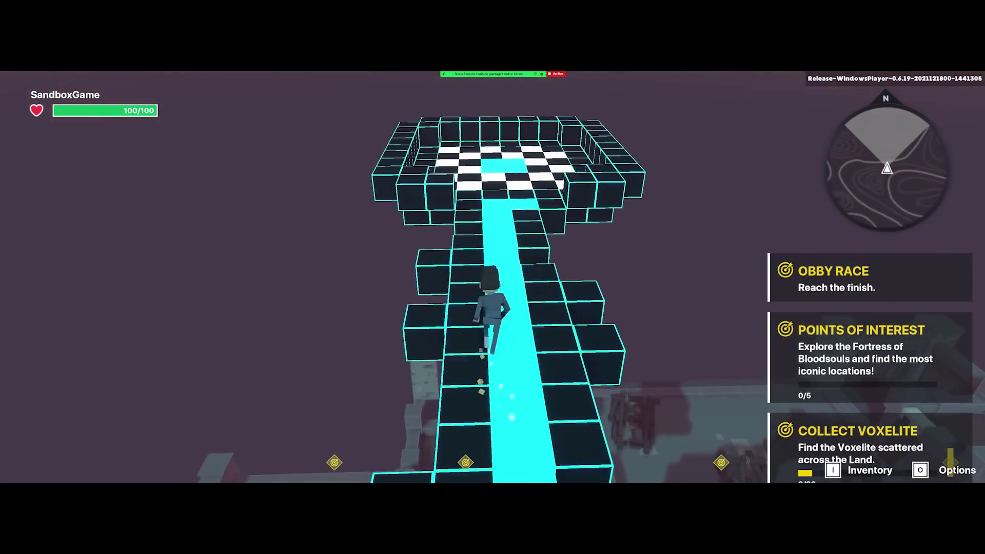
pyautogui.press('w')
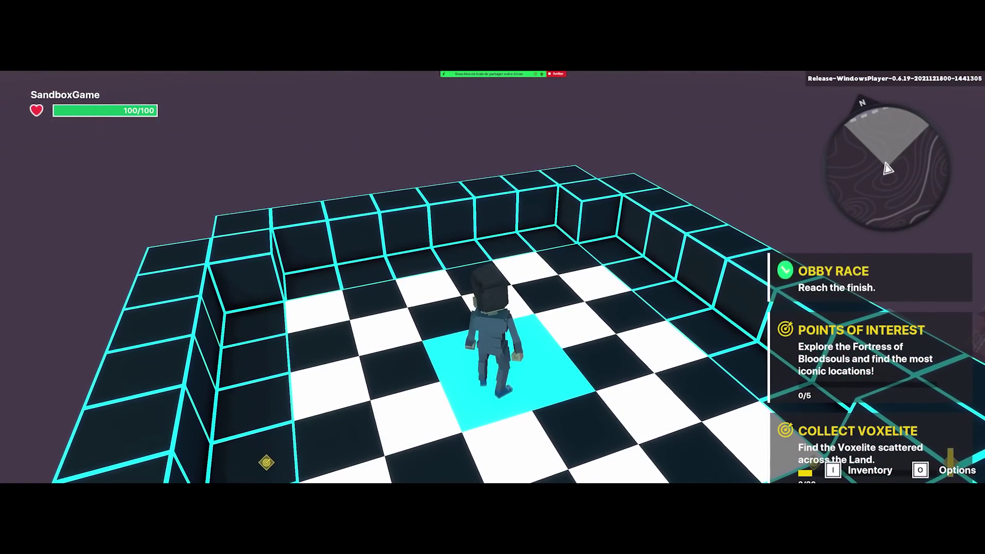
# Look over the course from the finish platform and the path leading back, and end the play test to return to the editor.
pyautogui.press('w')
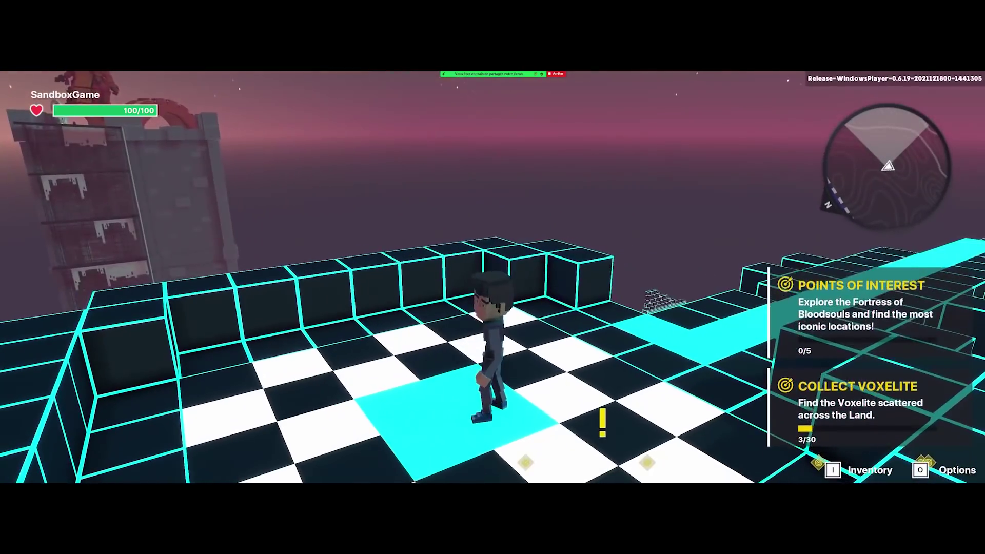
pyautogui.press('w')
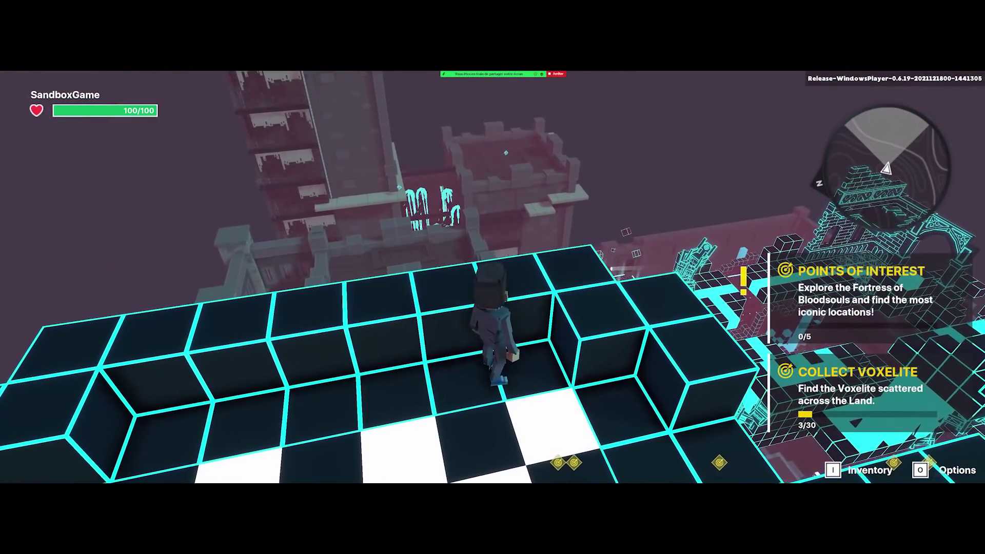
pyautogui.press('w')
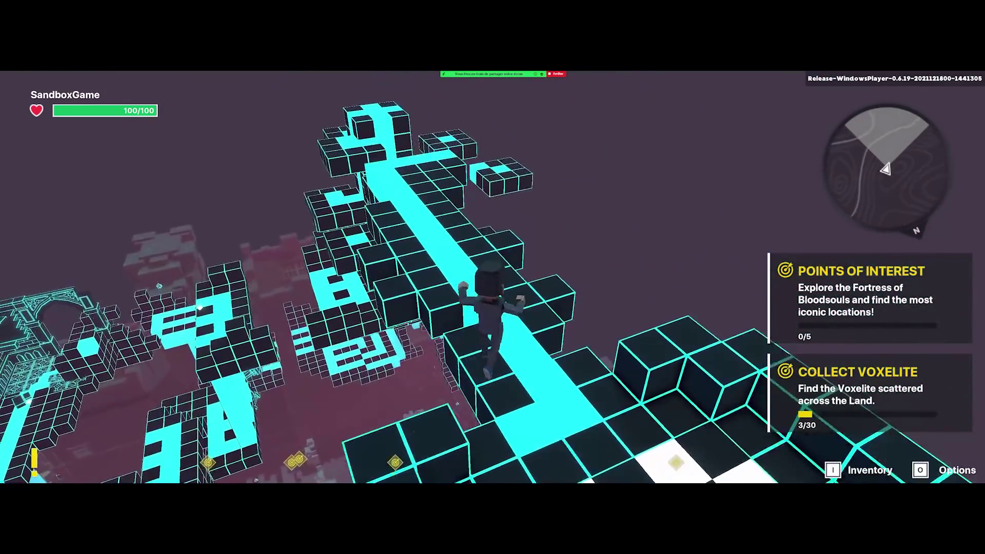
pyautogui.press('w')
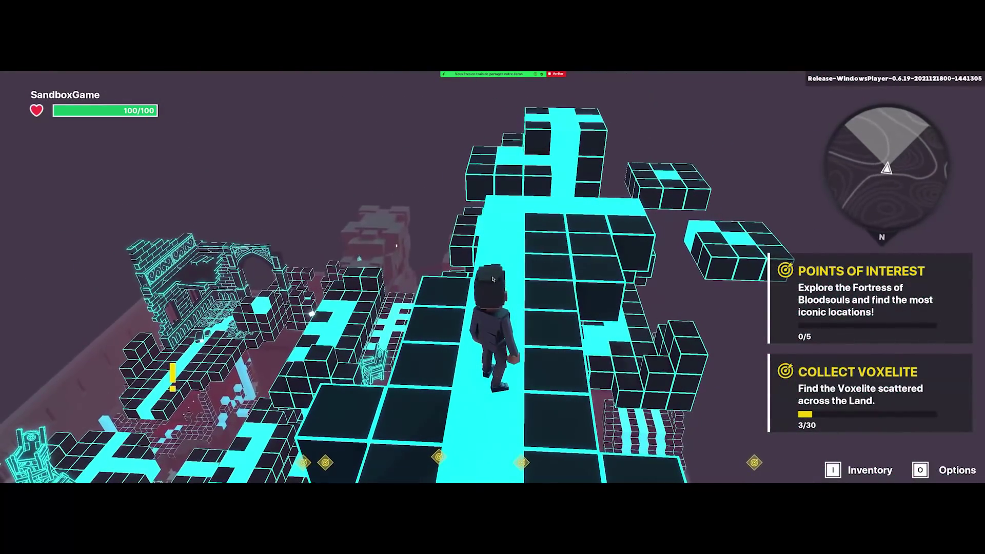
pyautogui.press('h')
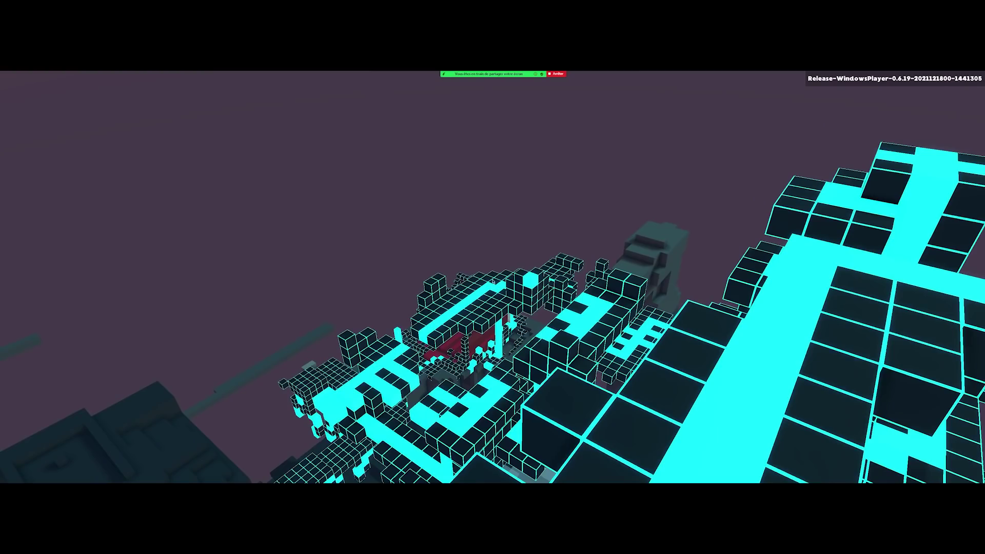
pyautogui.press('Escape')
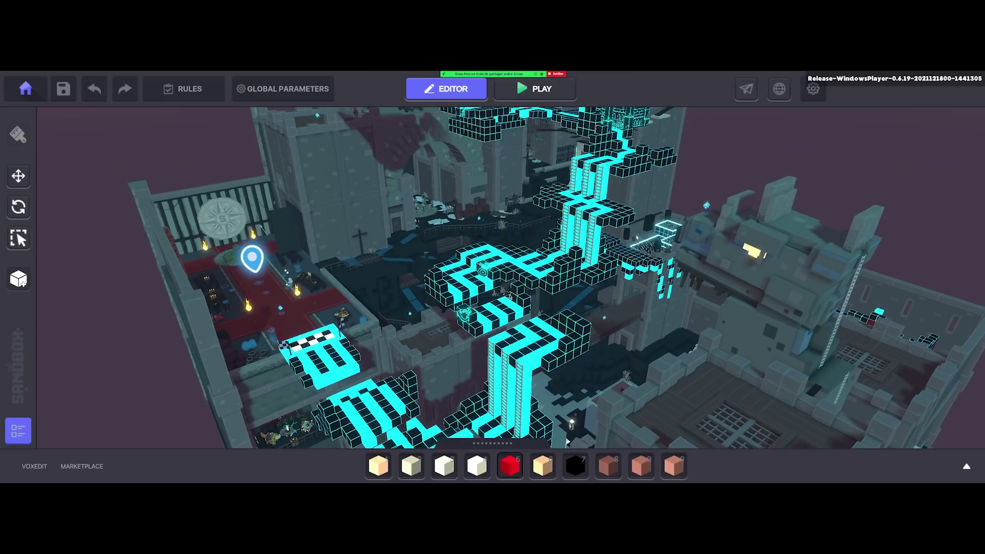
# Move in on the red-carpeted hall and search the asset library for "carp".
pyautogui.scroll(10, 267, 284)
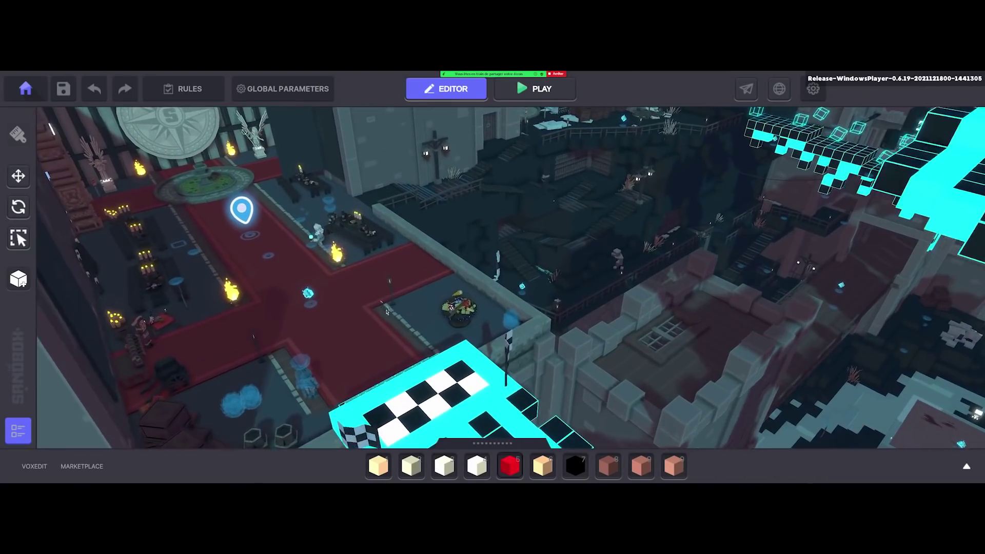
pyautogui.scroll(8, 390, 308)
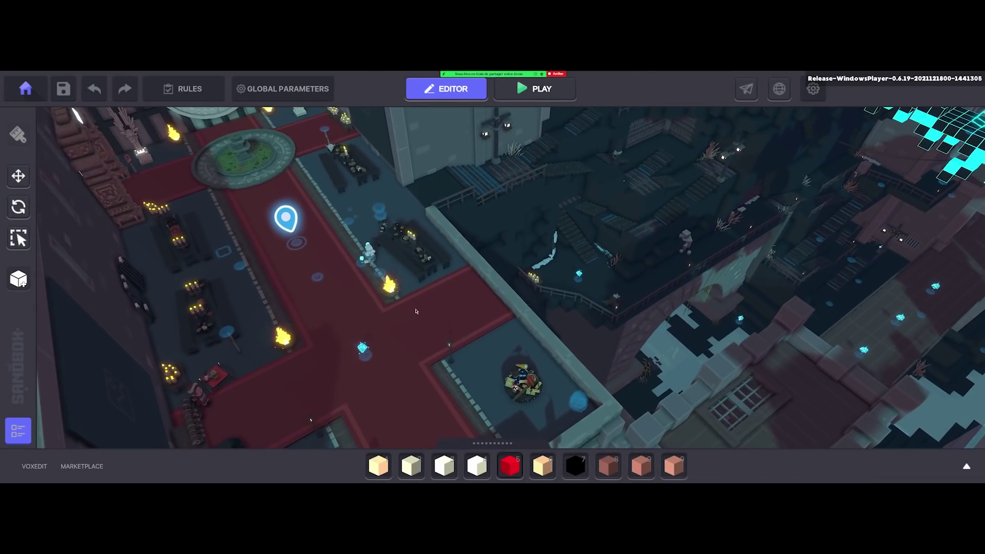
pyautogui.click(18, 431)
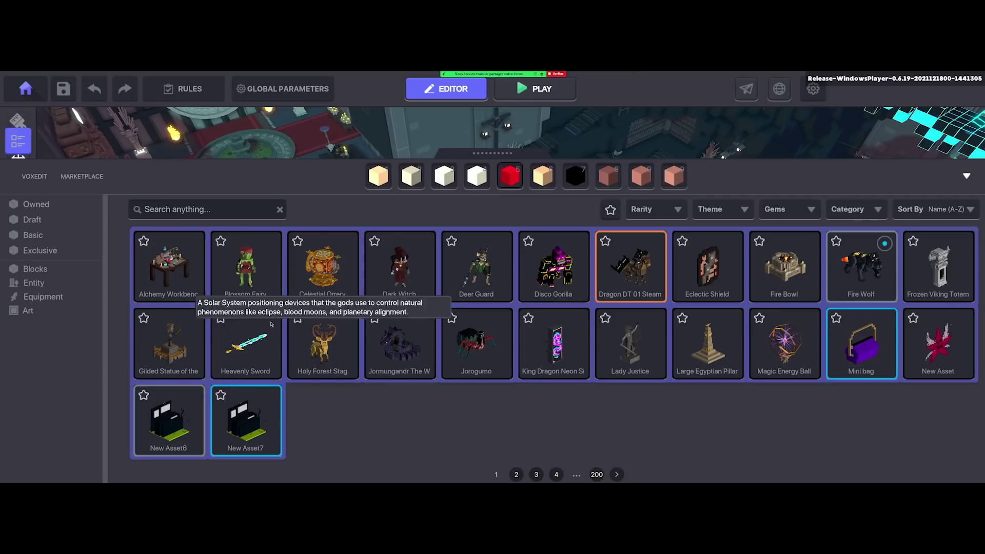
pyautogui.click(210, 209)
pyautogui.write('ca')
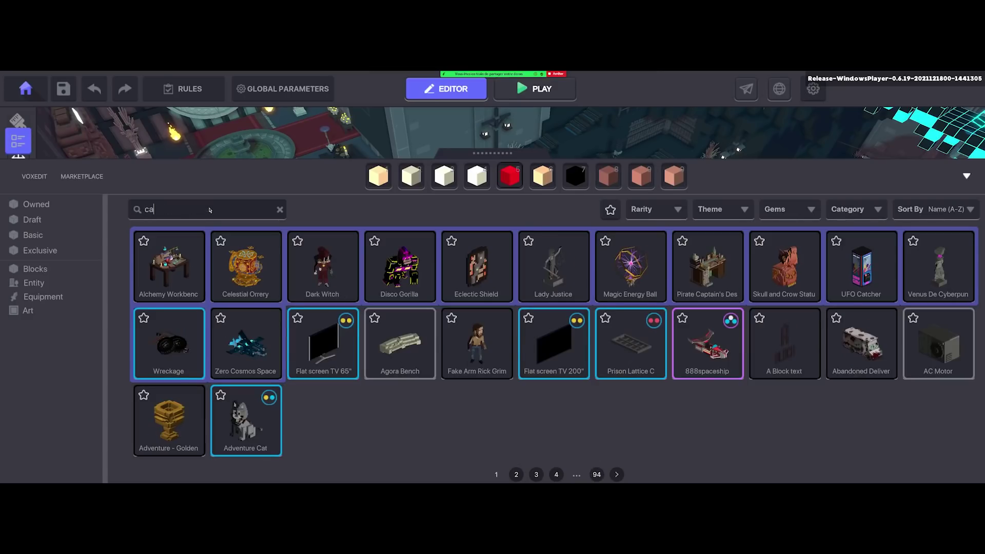
pyautogui.write('rp')
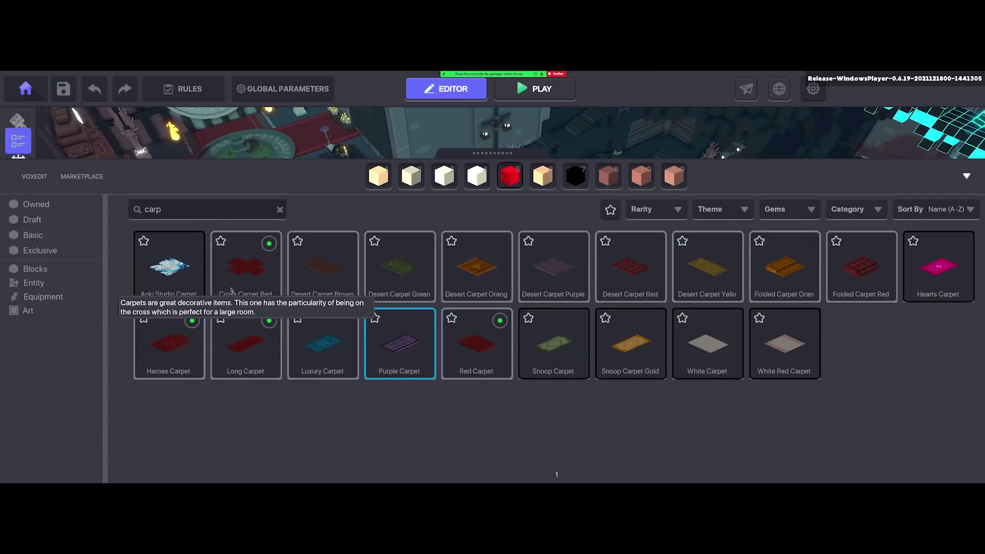
# Drop the Aoki Studio Carpet choice and place a Desert Carpet Brown on the stone floor beside the lamp post, selecting and focusing on it.
pyautogui.click(181, 263)
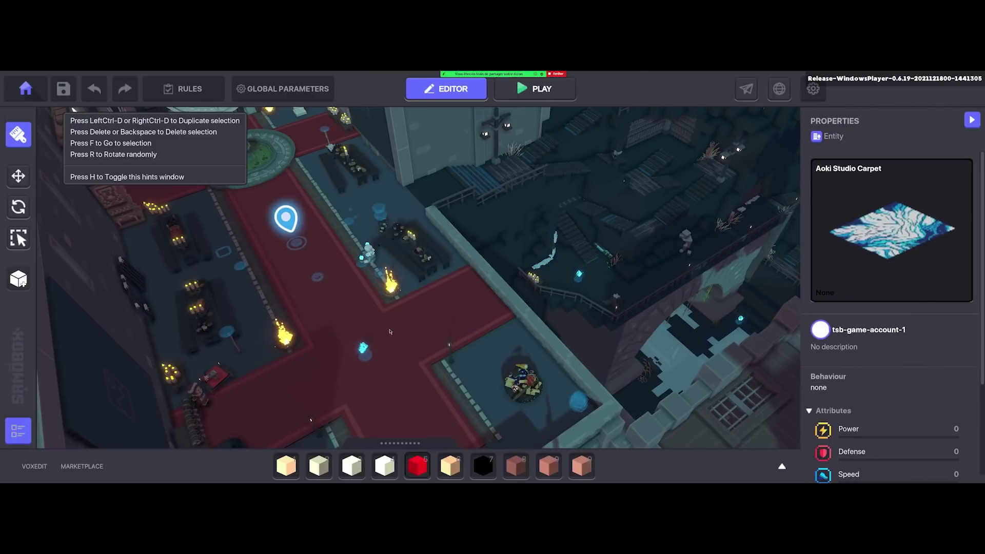
pyautogui.press('Escape')
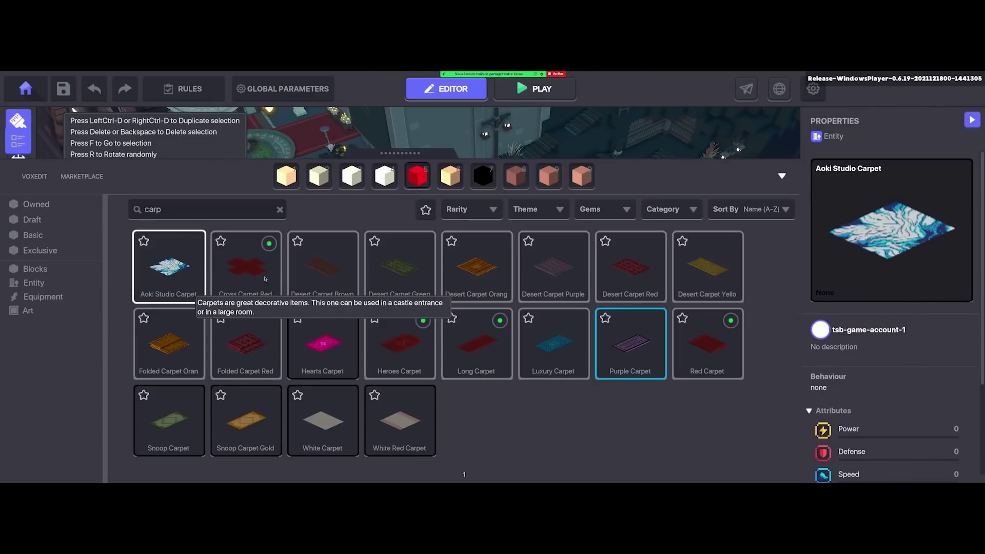
pyautogui.click(322, 275)
pyautogui.click(463, 379)
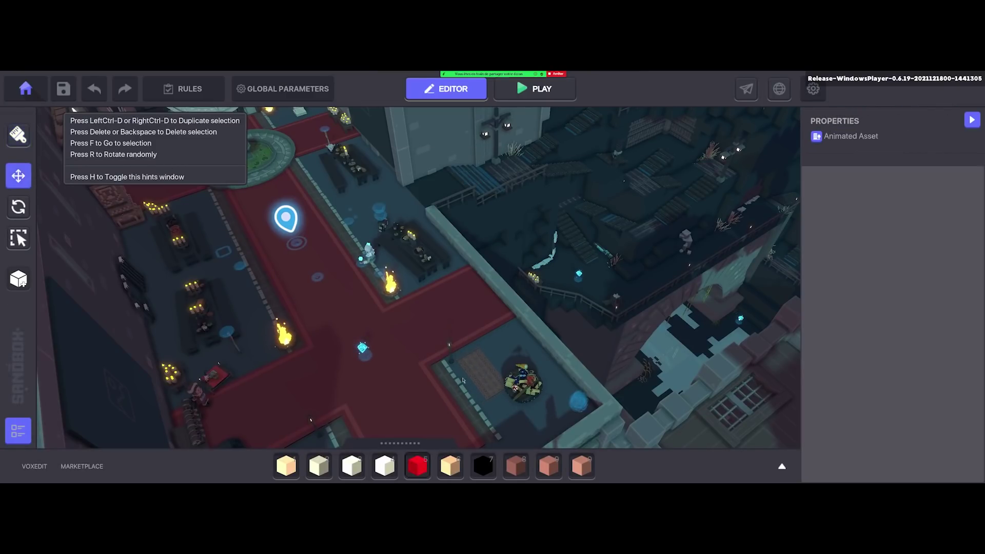
pyautogui.click(463, 379)
pyautogui.press('f')
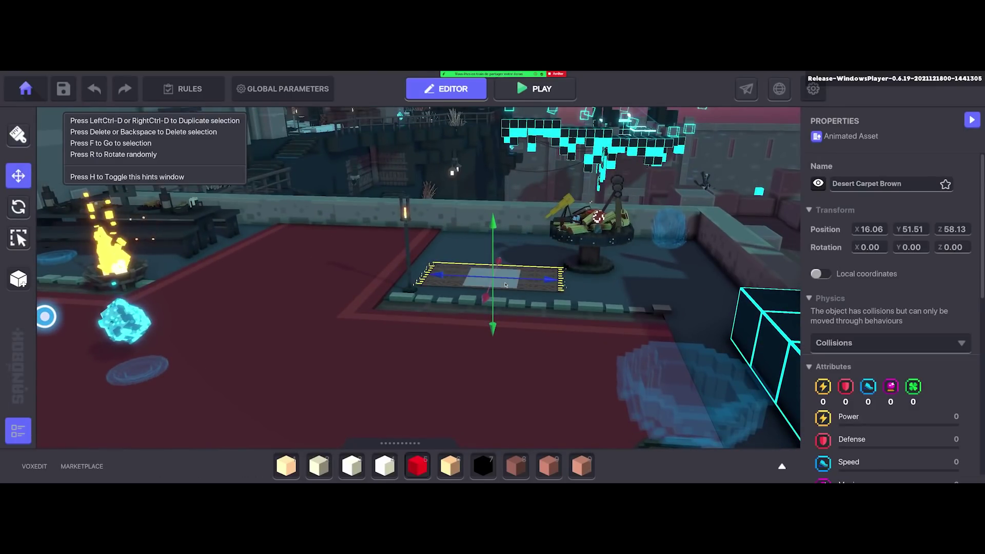
# Move the brown carpet onto the red carpet near the fire bowl, to about X 14.18, Y 52.51, Z 62.65.
pyautogui.moveTo(486, 251); pyautogui.dragTo(262, 246)
pyautogui.moveTo(261, 246); pyautogui.dragTo(394, 270, button='right')
pyautogui.press('h')
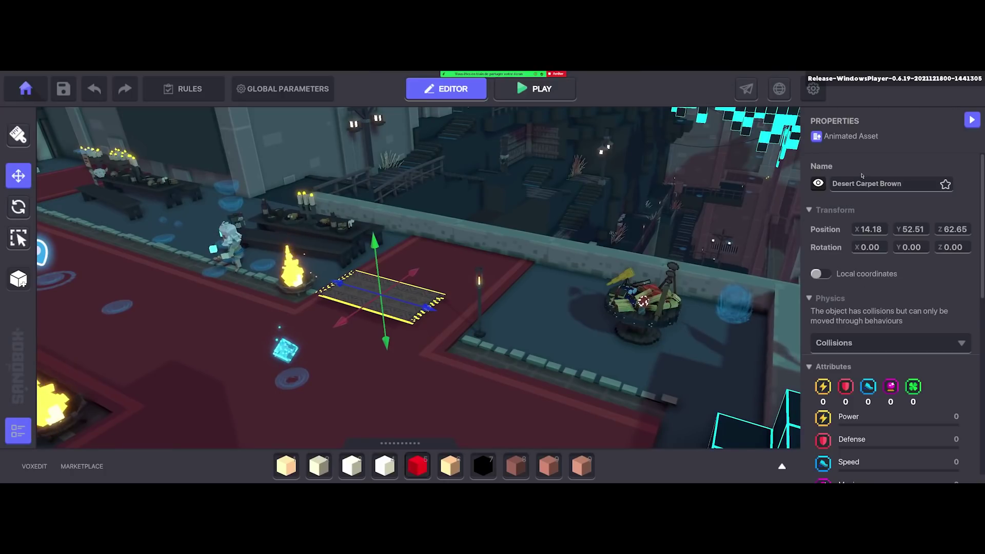
# Assign the Basic Platform behaviour to the brown carpet and open its logic for editing.
pyautogui.scroll(-5, 872, 216)
pyautogui.click(889, 254)
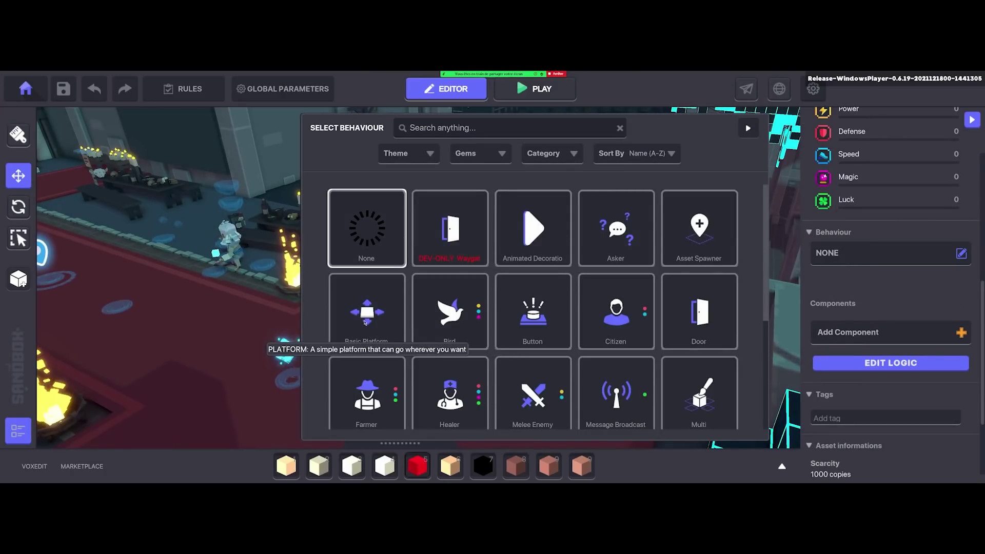
pyautogui.click(365, 313)
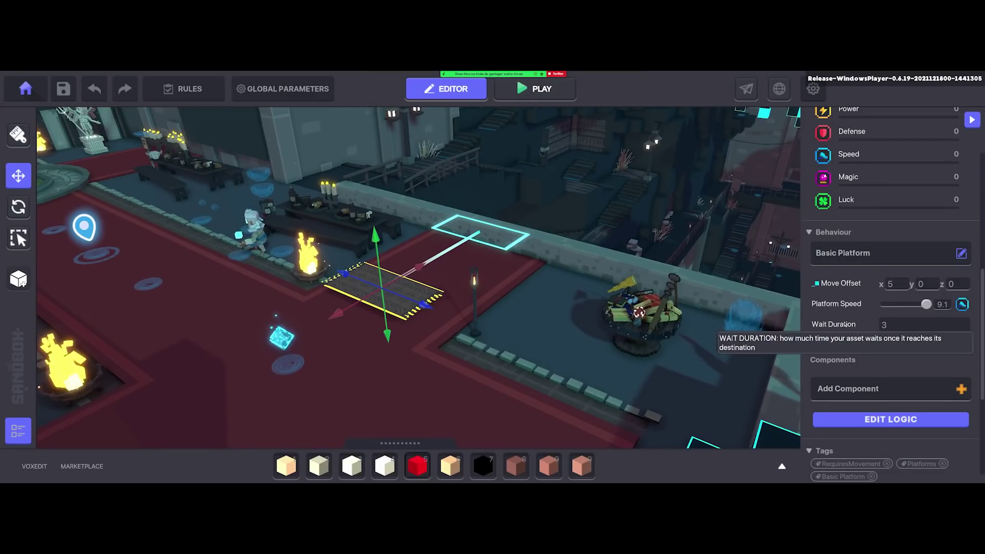
pyautogui.click(890, 419)
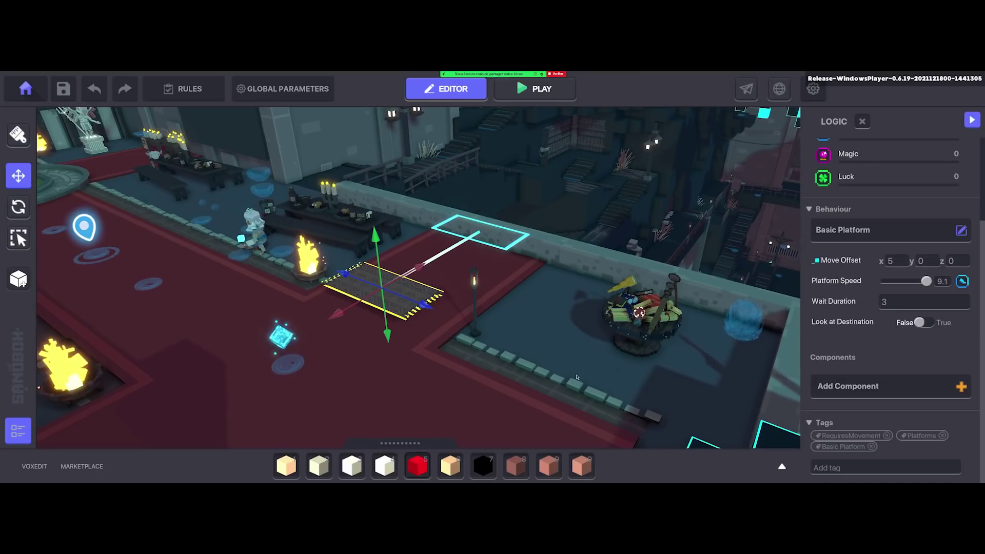
# Inspect the brown carpet's platform path across the hall, and delete the carpet from the level.
pyautogui.press('d')
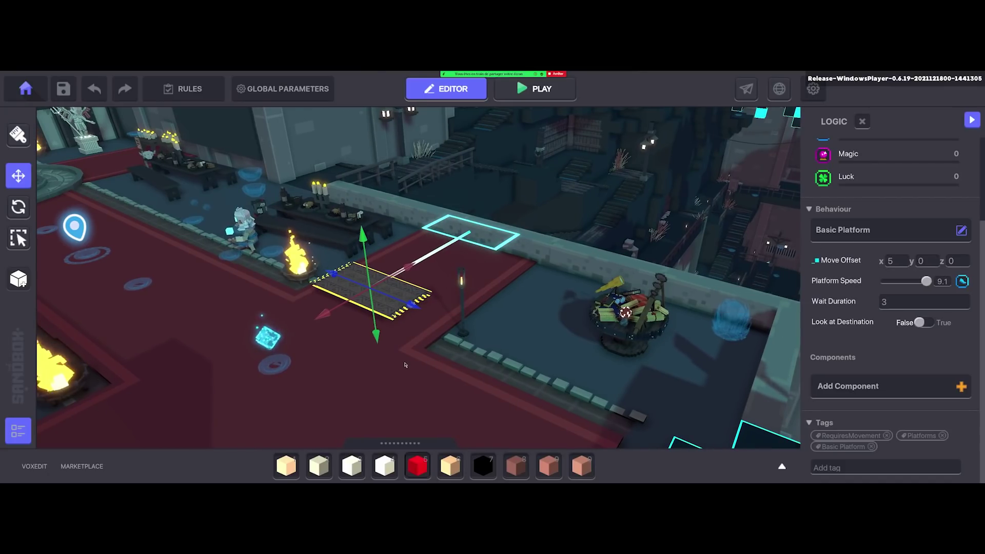
pyautogui.moveTo(673, 408); pyautogui.dragTo(502, 374, button='right')
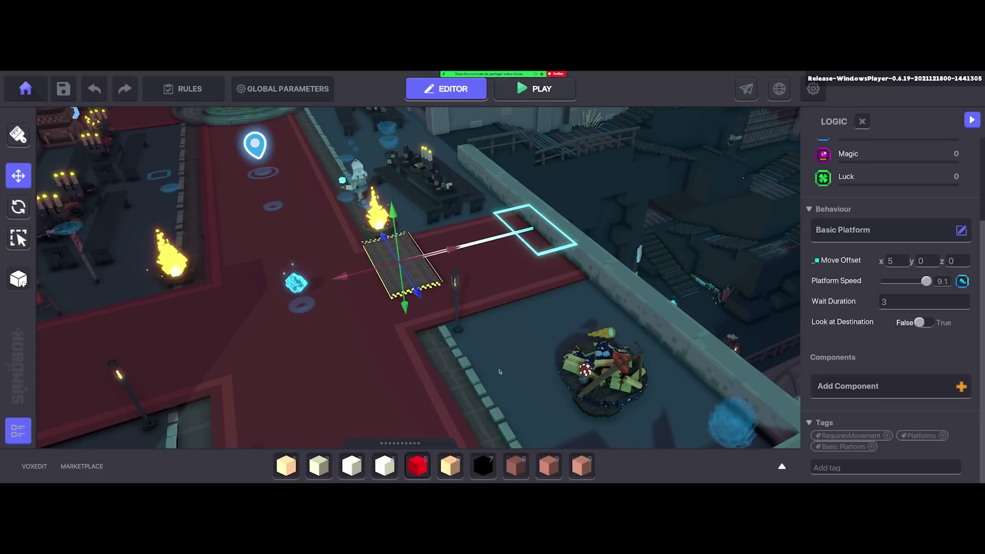
pyautogui.scroll(-5, 381, 312)
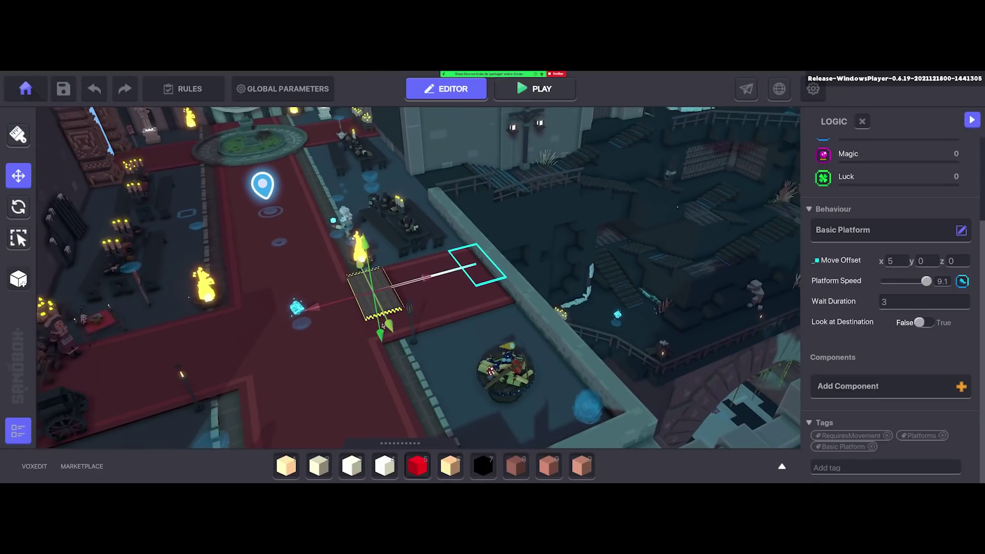
pyautogui.click(377, 371)
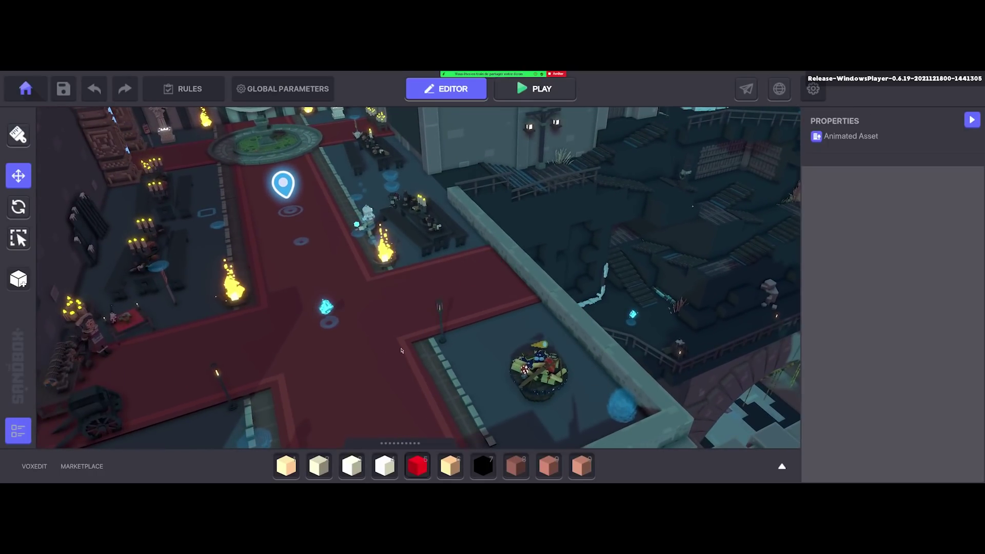
pyautogui.scroll(-2, 416, 322)
pyautogui.scroll(5, 416, 322)
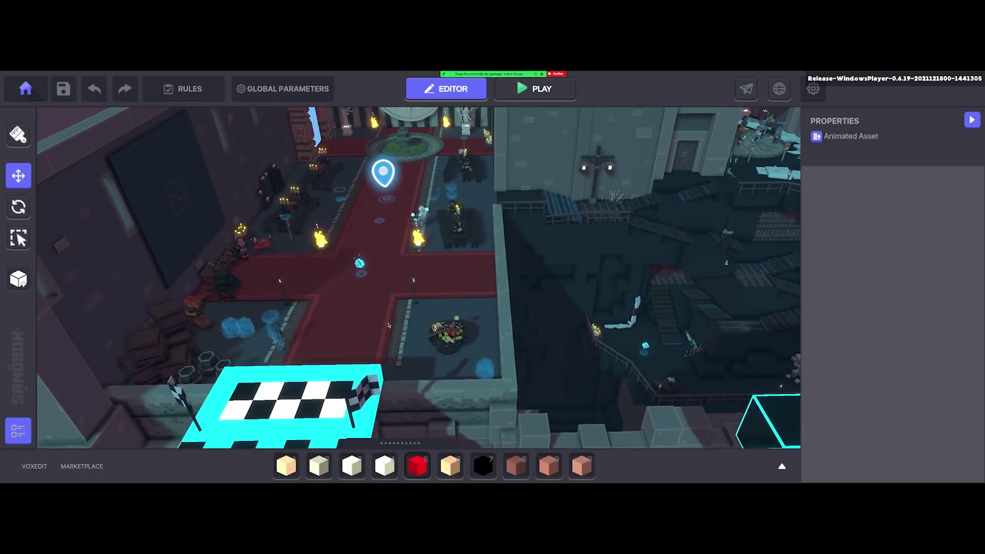
pyautogui.moveTo(428, 369); pyautogui.dragTo(381, 341, button='right')
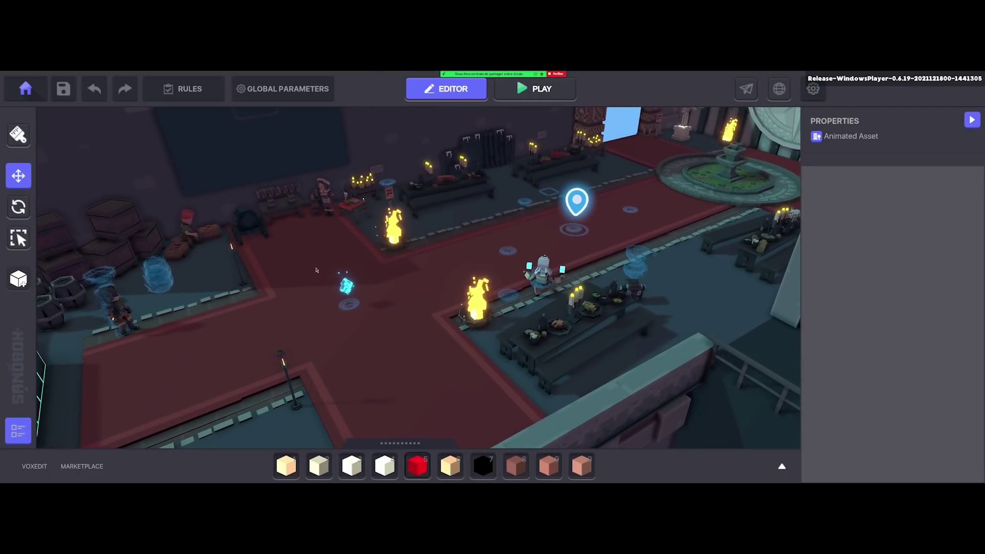
# Switch to Google Slides in Chrome, open the General Quests Guidelines presentation and show its General Guidelines slide.
pyautogui.hotkey('alt', 'Tab')
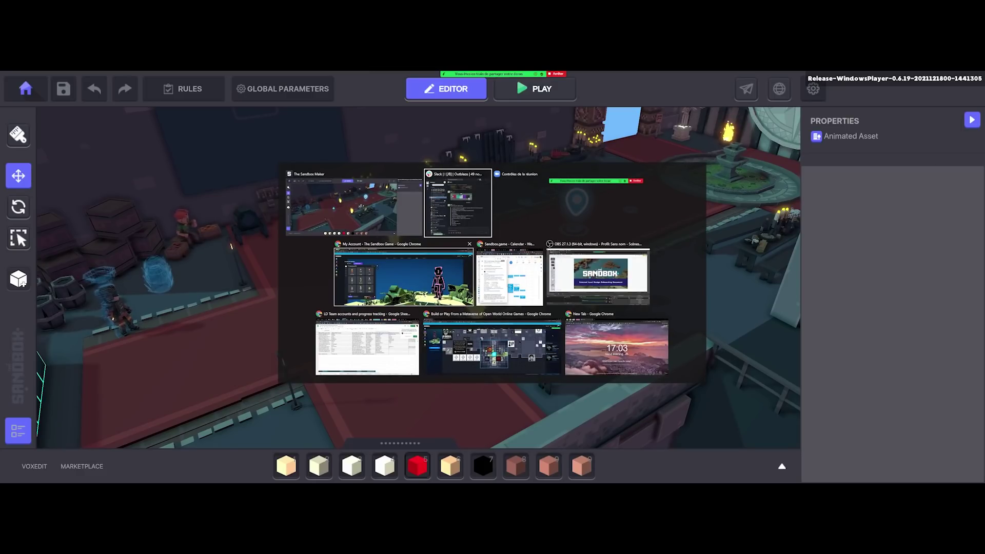
pyautogui.click(403, 277)
pyautogui.click(203, 76)
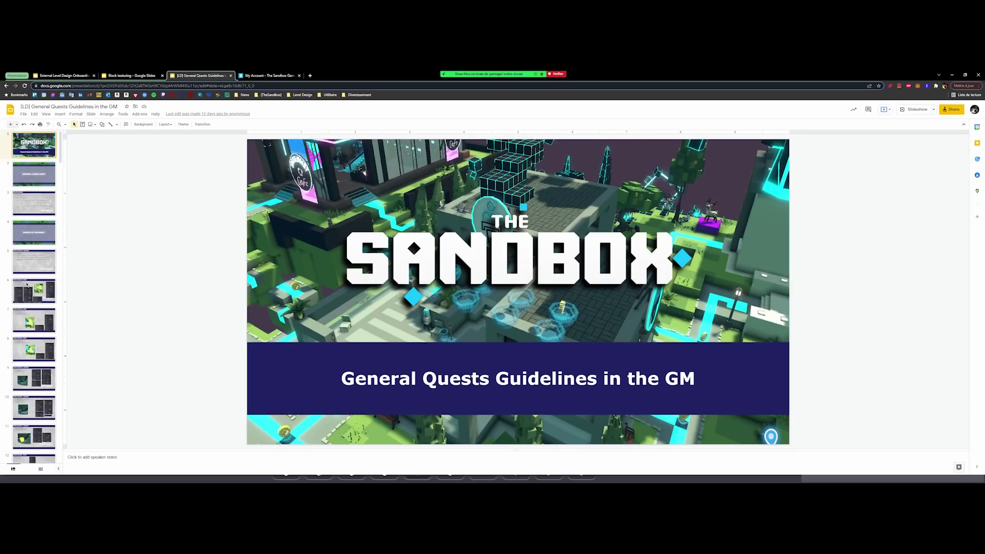
pyautogui.click(28, 179)
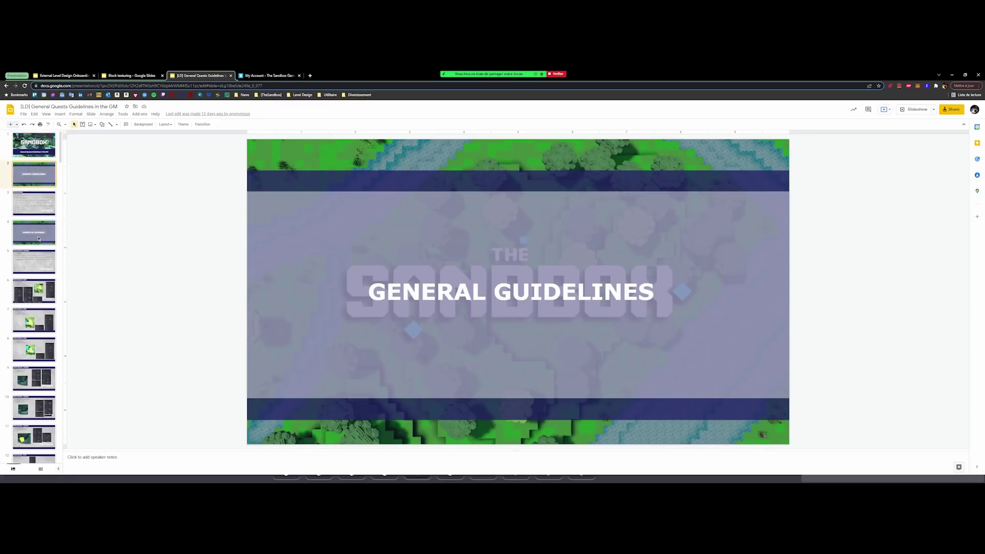
pyautogui.press('Down')
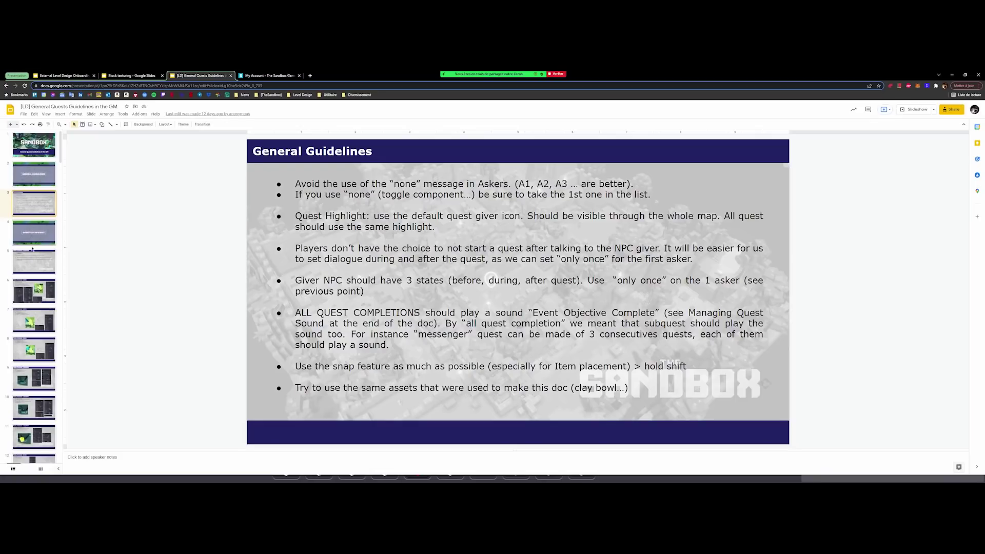
# Show the Points of Interest - GIVER slide and browse the thumbnails of the slides that follow.
pyautogui.click(29, 290)
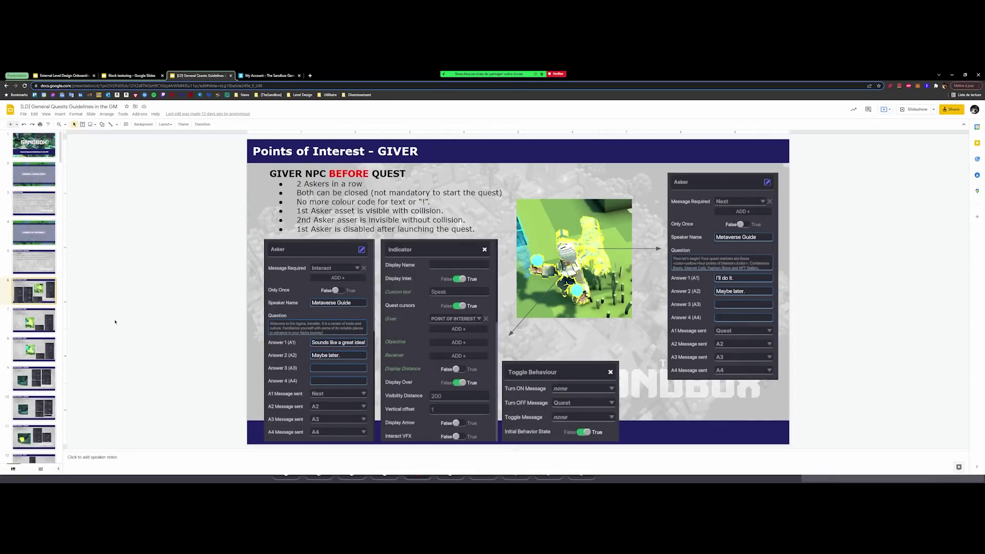
pyautogui.scroll(-3, 52, 359)
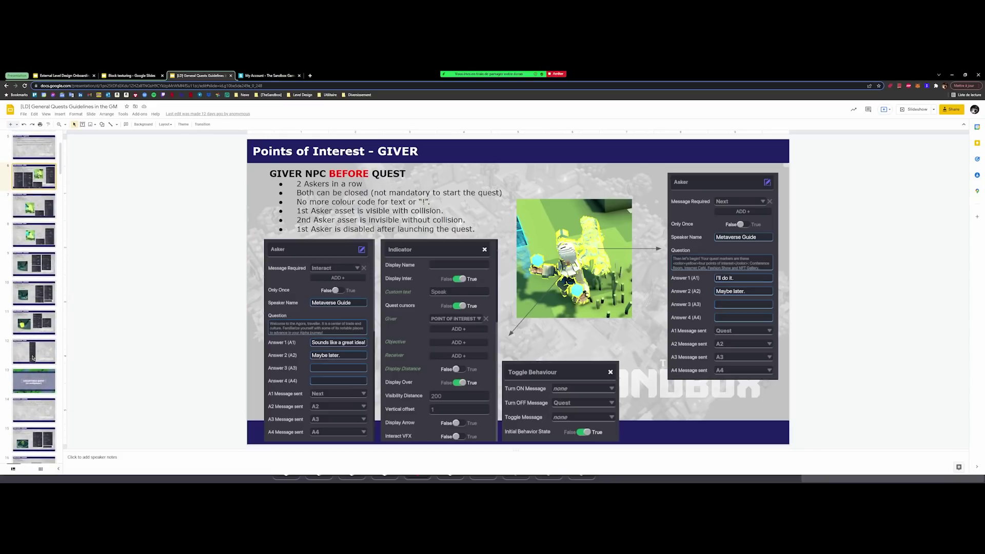
pyautogui.scroll(-3, 33, 357)
# Switch back to The Sandbox Game Maker and leave the level for the main menu without saving.
pyautogui.hotkey('alt', 'Tab')
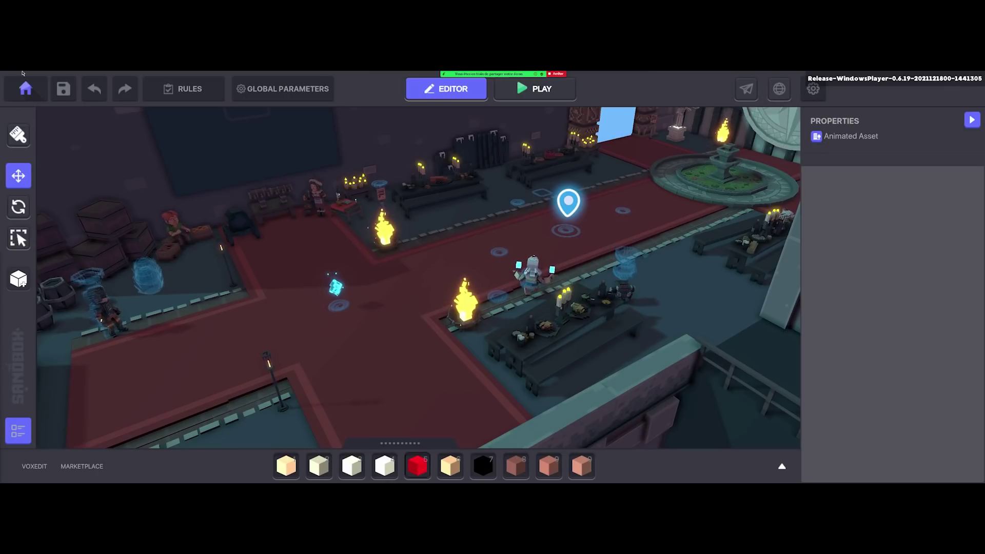
pyautogui.click(26, 89)
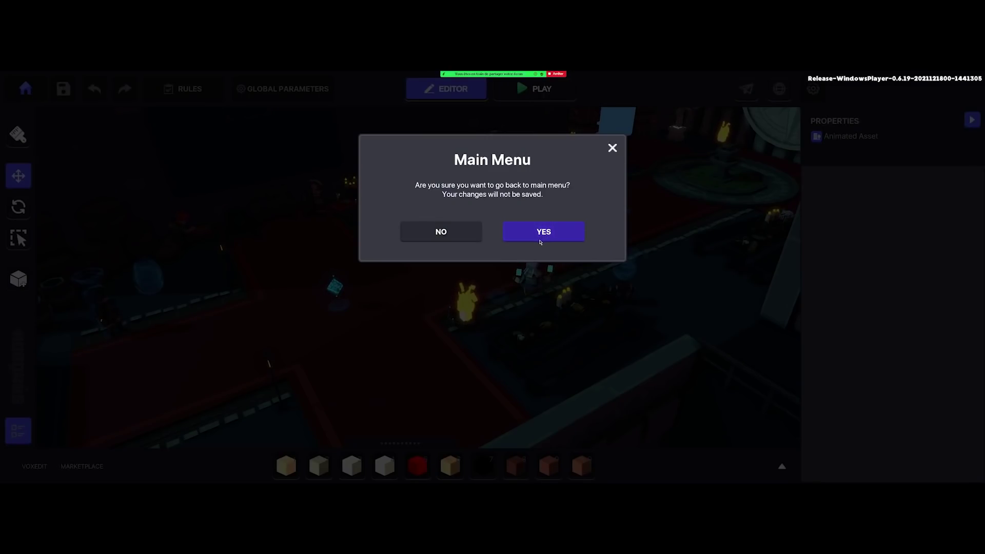
pyautogui.click(540, 241)
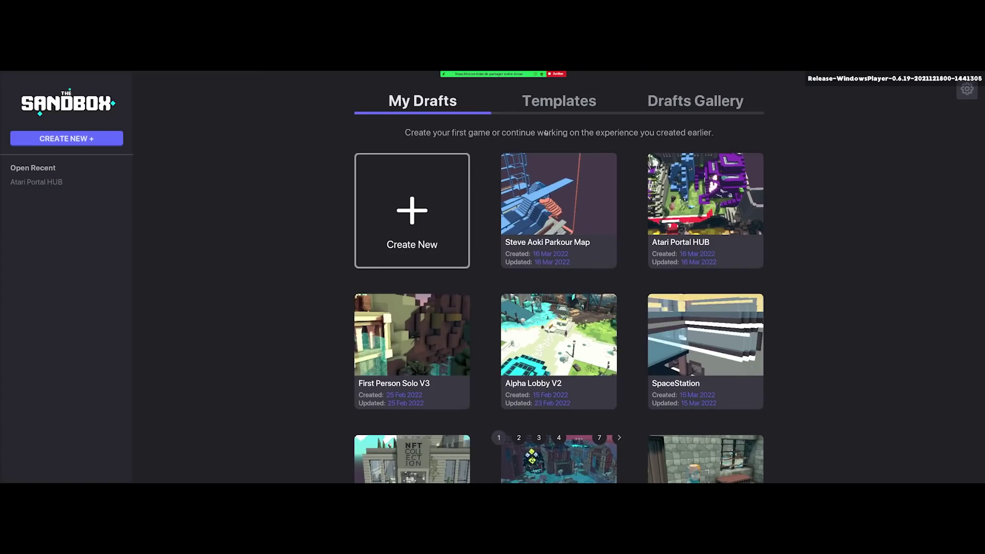
# Create a new experience named Workshop01 with the Empty theme and a 1x1 land, and look over the generated land.
pyautogui.click(78, 143)
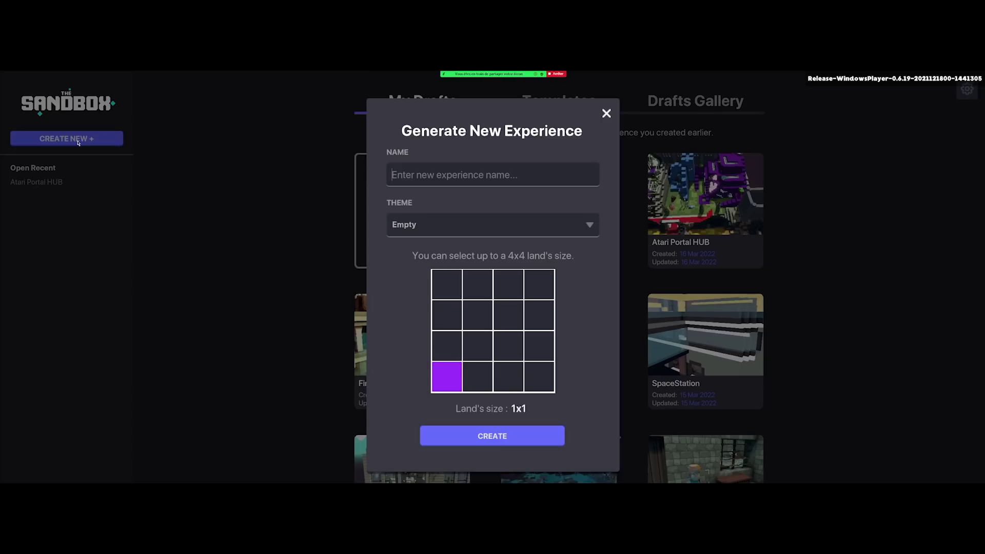
pyautogui.click(425, 179)
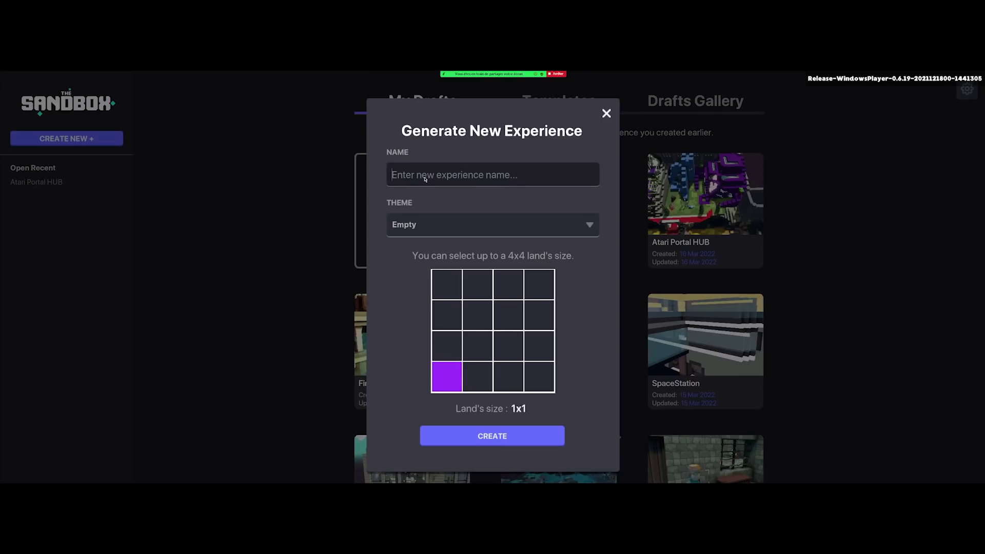
pyautogui.write('W')
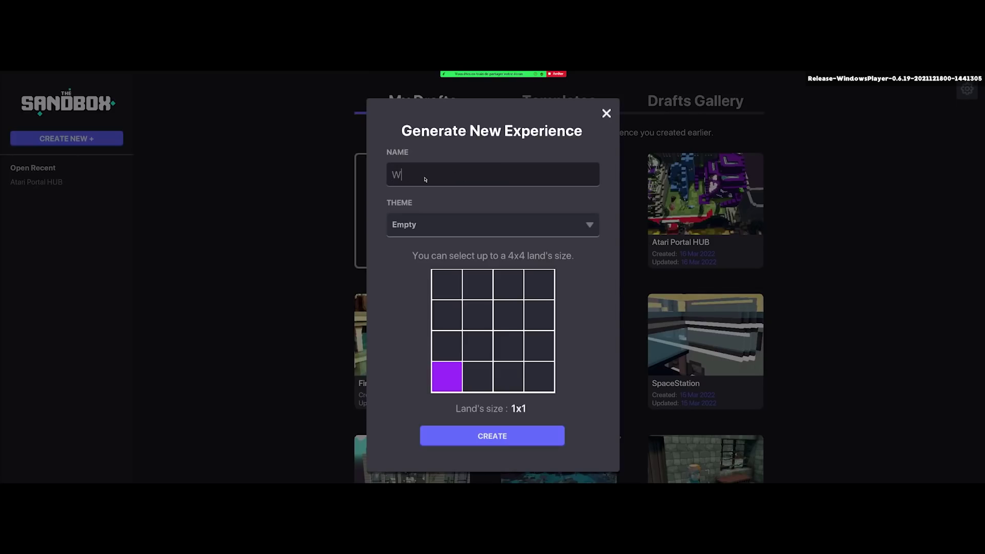
pyautogui.write('orkshop 01')
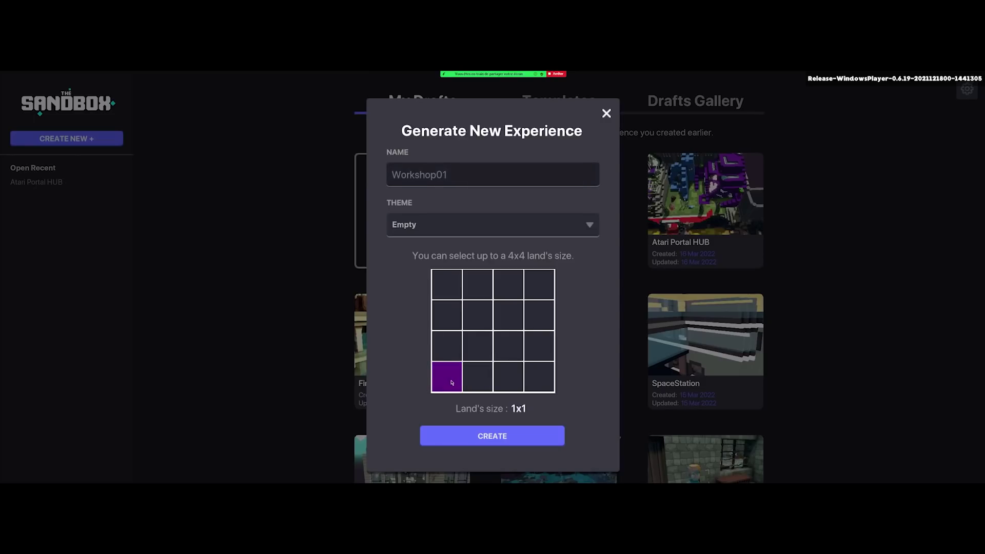
pyautogui.click(467, 439)
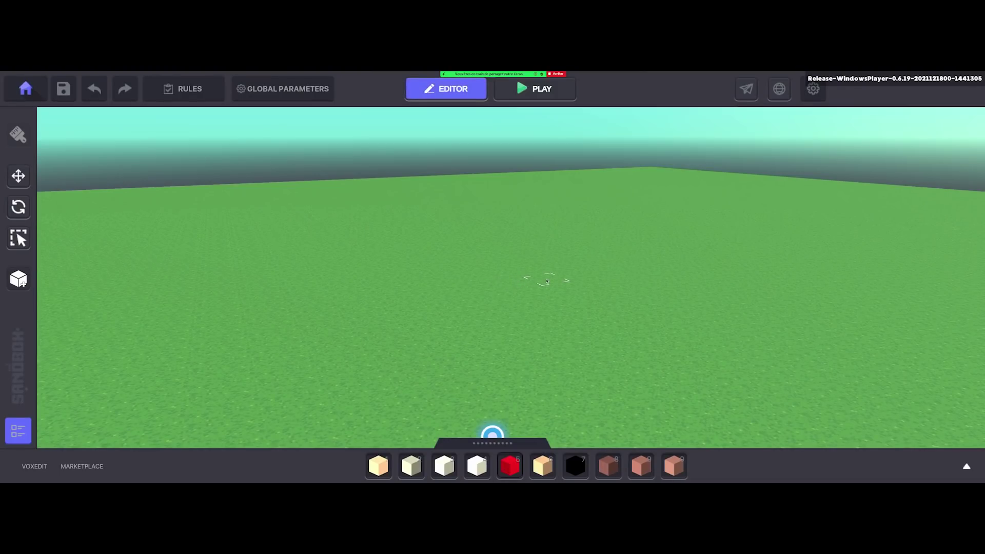
pyautogui.moveTo(547, 305)
pyautogui.mouseDown(button='right')
pyautogui.moveTo(539, 303)
pyautogui.moveTo(543, 318)
pyautogui.mouseUp(button='right')
pyautogui.scroll(-5, 544, 318)
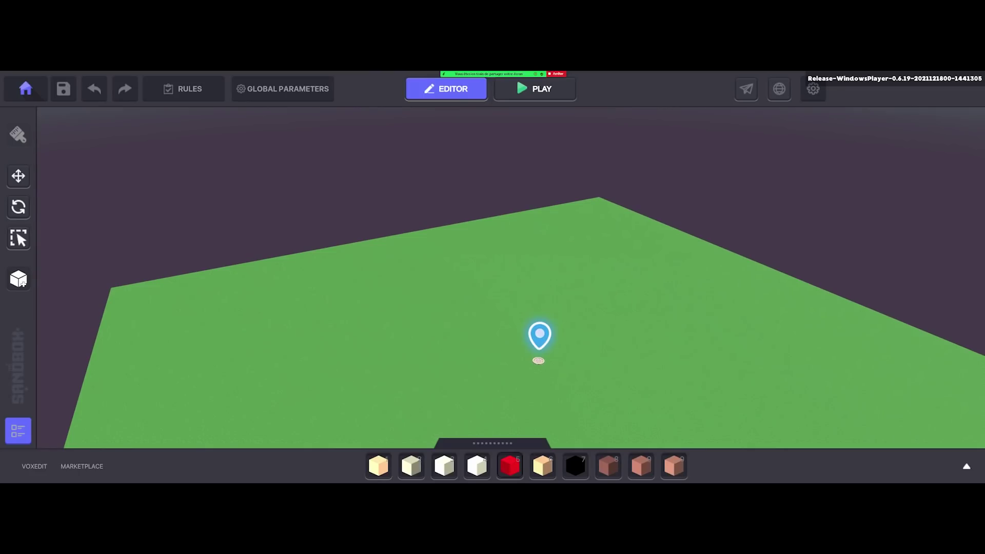
pyautogui.moveTo(746, 300)
pyautogui.mouseDown(button='right')
pyautogui.moveTo(527, 303)
pyautogui.moveTo(562, 310)
pyautogui.moveTo(506, 325)
pyautogui.mouseUp(button='right')
pyautogui.scroll(-5, 561, 311)
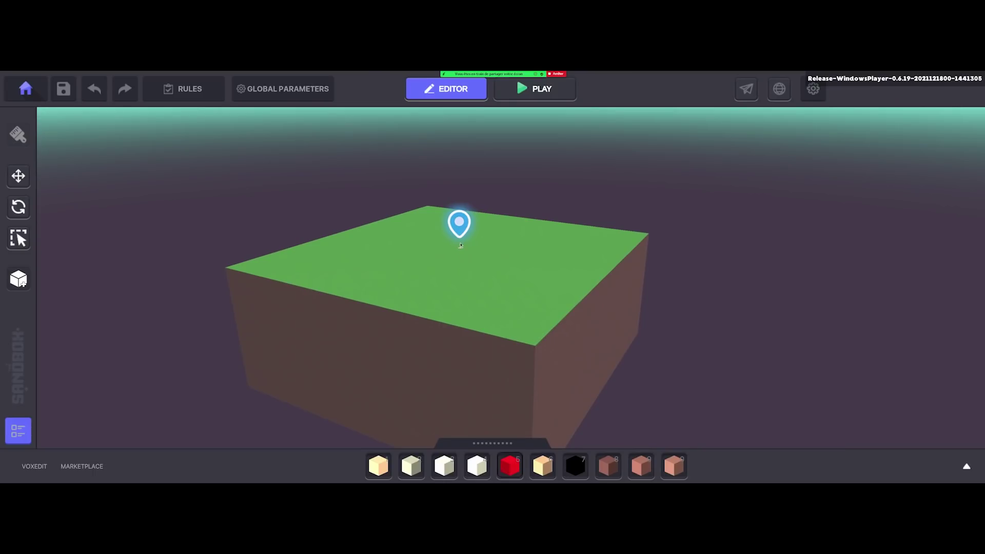
# Select the Avatar's Portal in the middle of the land, hide the hints window and nudge the portal to X 47.50, Z 47.50.
pyautogui.moveTo(471, 244); pyautogui.dragTo(500, 313, button='right')
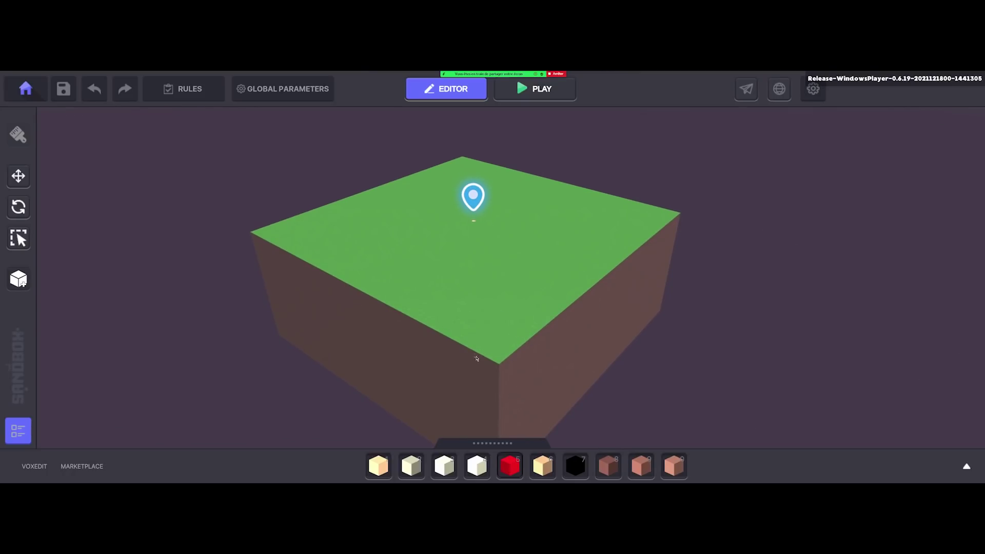
pyautogui.scroll(3, 498, 296)
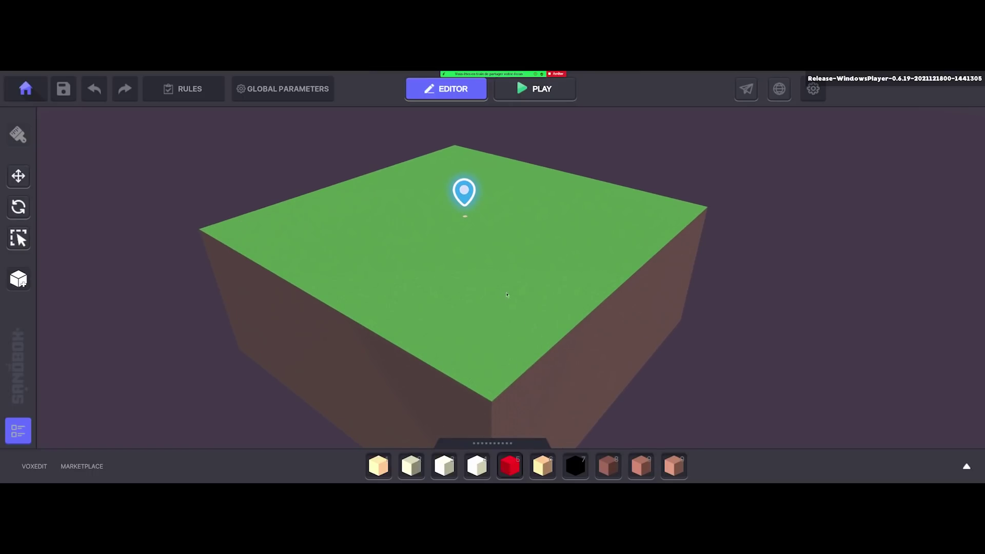
pyautogui.moveTo(507, 295)
pyautogui.mouseDown(button='right')
pyautogui.moveTo(454, 337)
pyautogui.moveTo(462, 350)
pyautogui.moveTo(462, 298)
pyautogui.moveTo(460, 319)
pyautogui.mouseUp(button='right')
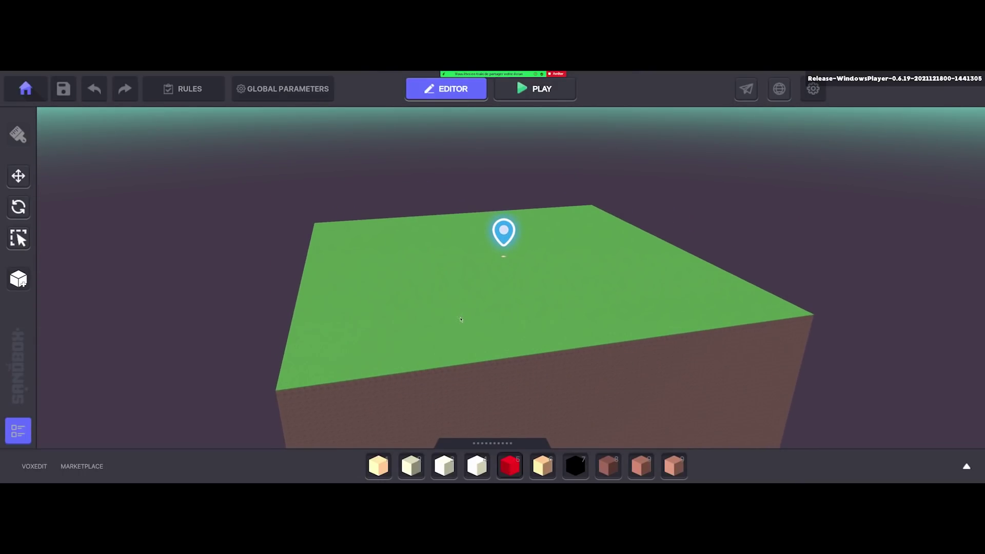
pyautogui.moveTo(507, 315); pyautogui.dragTo(491, 293, button='right')
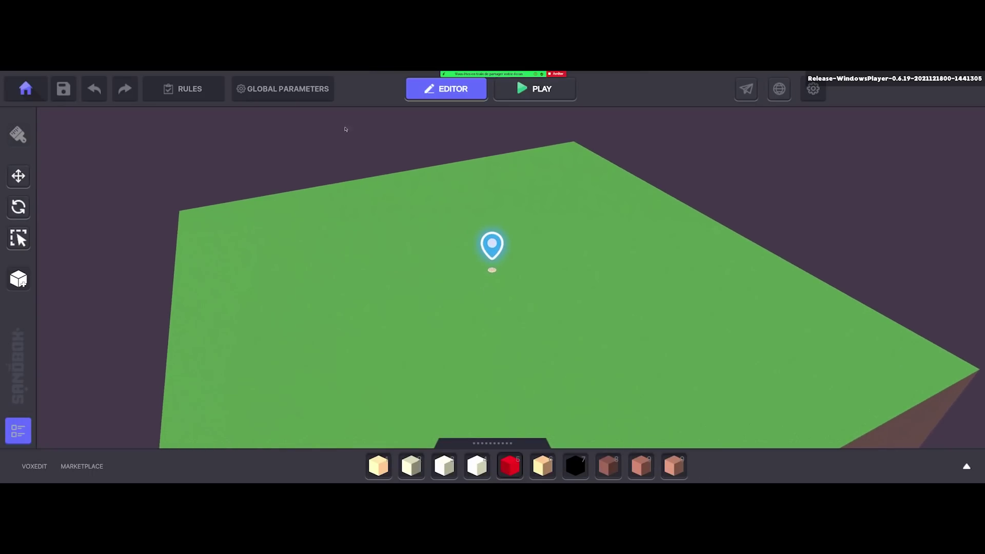
pyautogui.scroll(5, 500, 288)
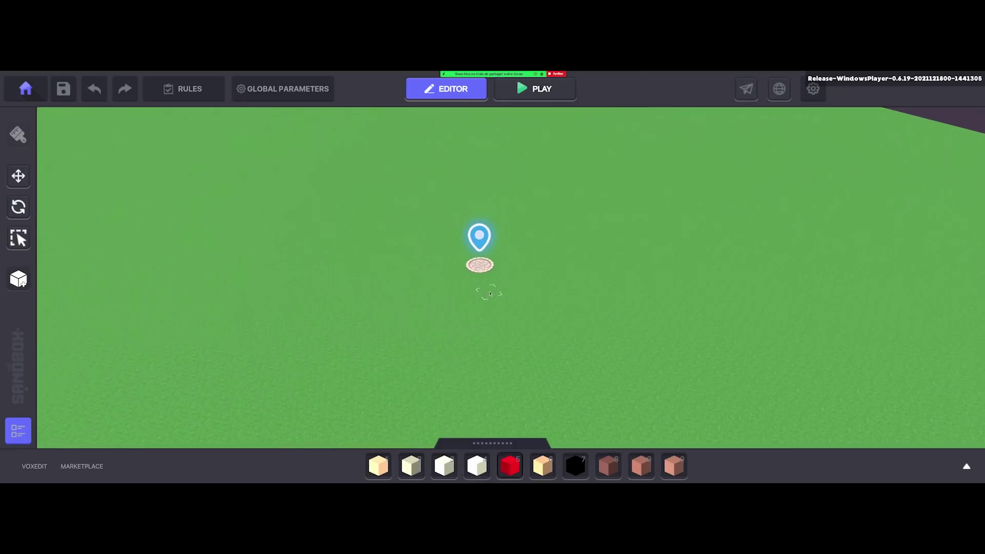
pyautogui.click(479, 286)
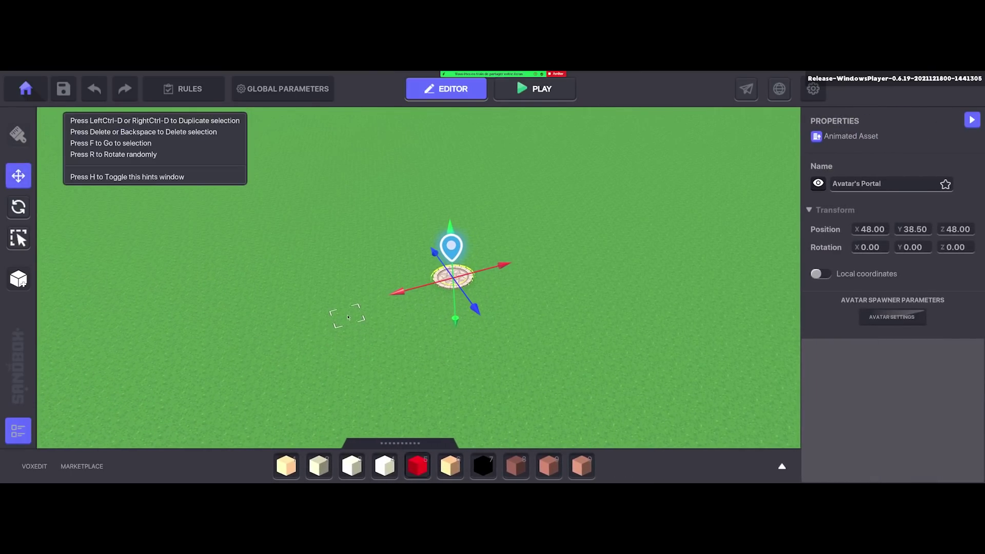
pyautogui.press('h')
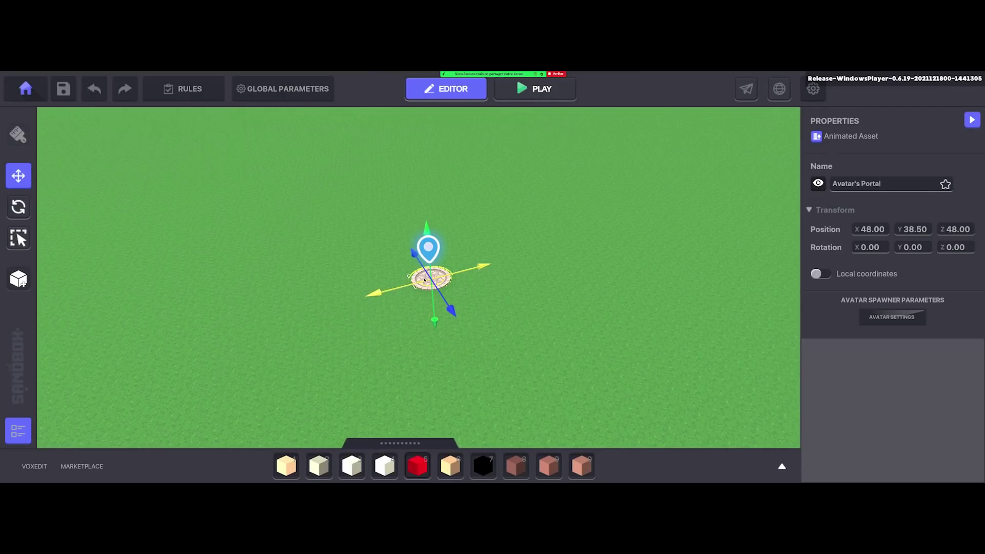
pyautogui.moveTo(425, 292); pyautogui.dragTo(429, 297)
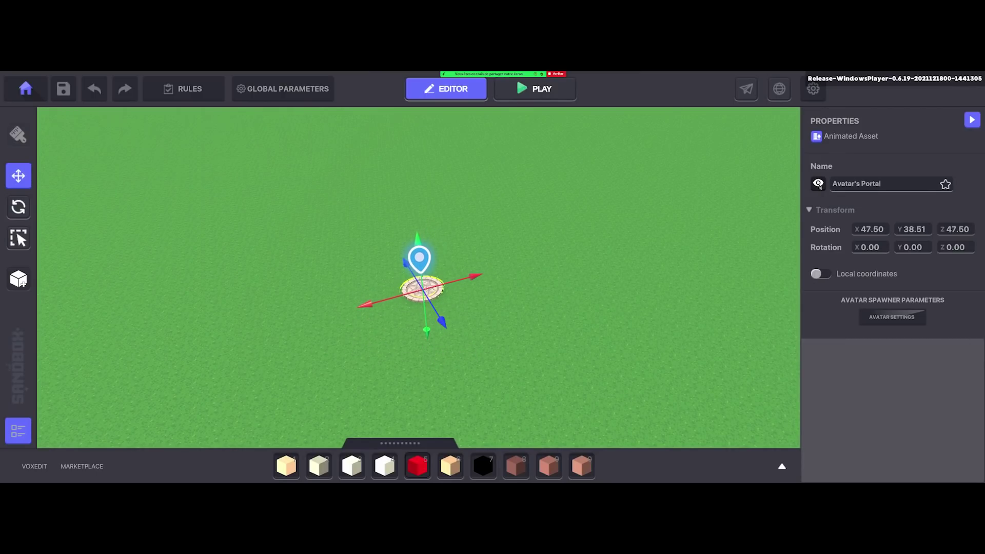
# Hide the Avatar's Portal and make it visible again.
pyautogui.click(818, 184)
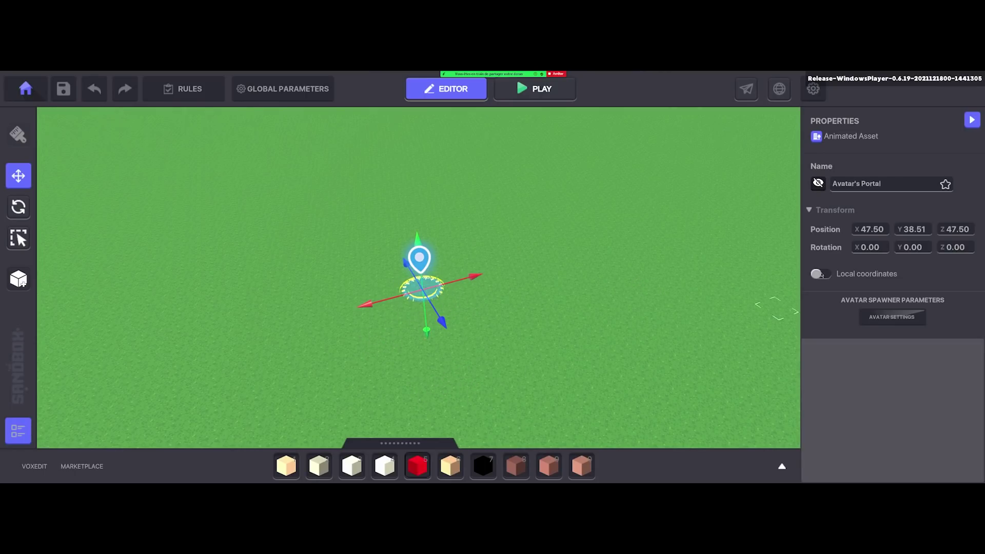
pyautogui.click(819, 184)
pyautogui.press('a')
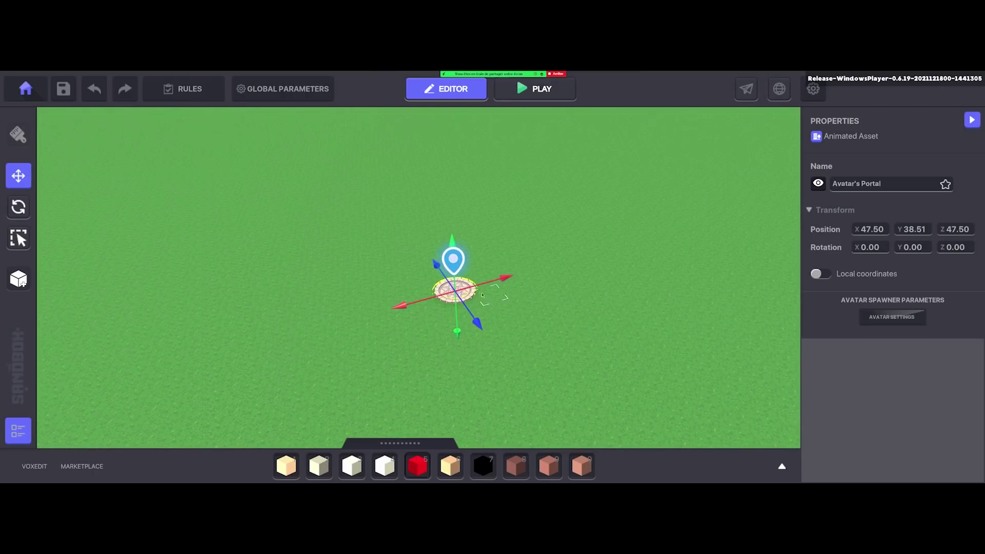
pyautogui.press('a')
pyautogui.press('w')
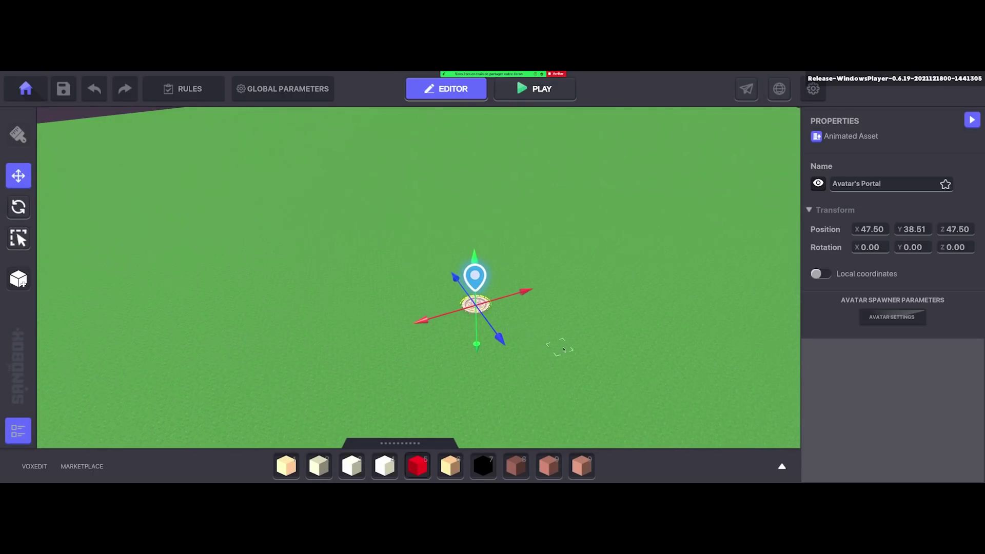
pyautogui.press('s')
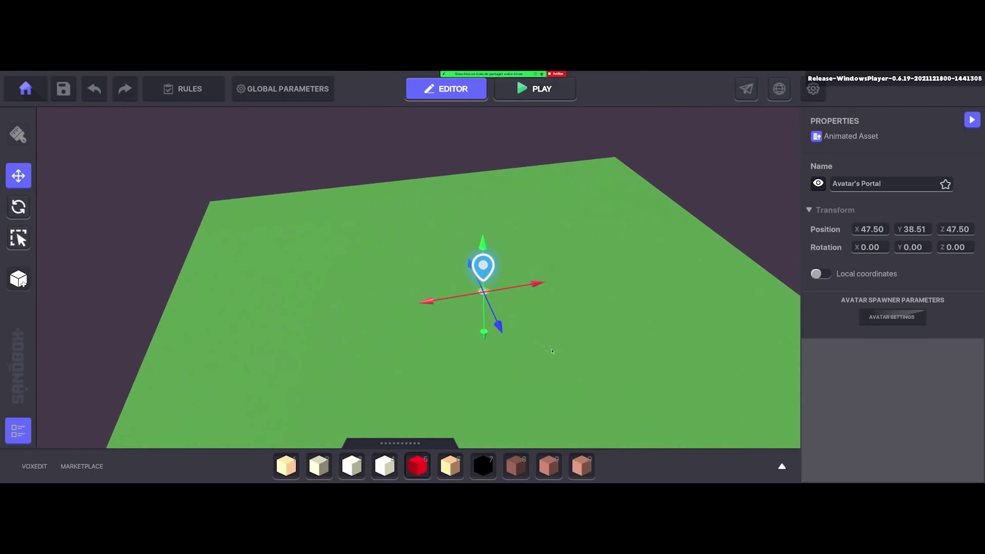
# Play-test the land by running the avatar off the portal, and return to editing.
pyautogui.press('p')
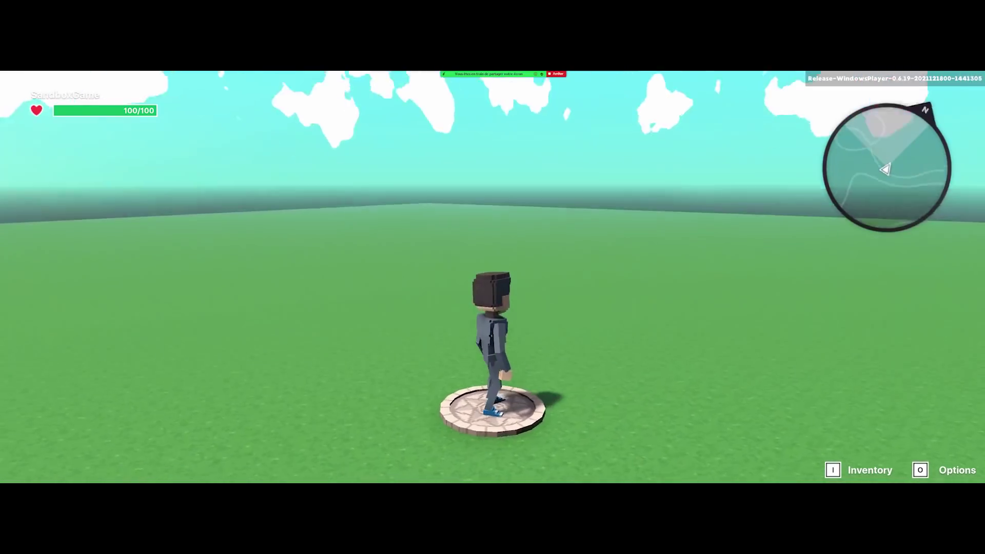
pyautogui.press('w')
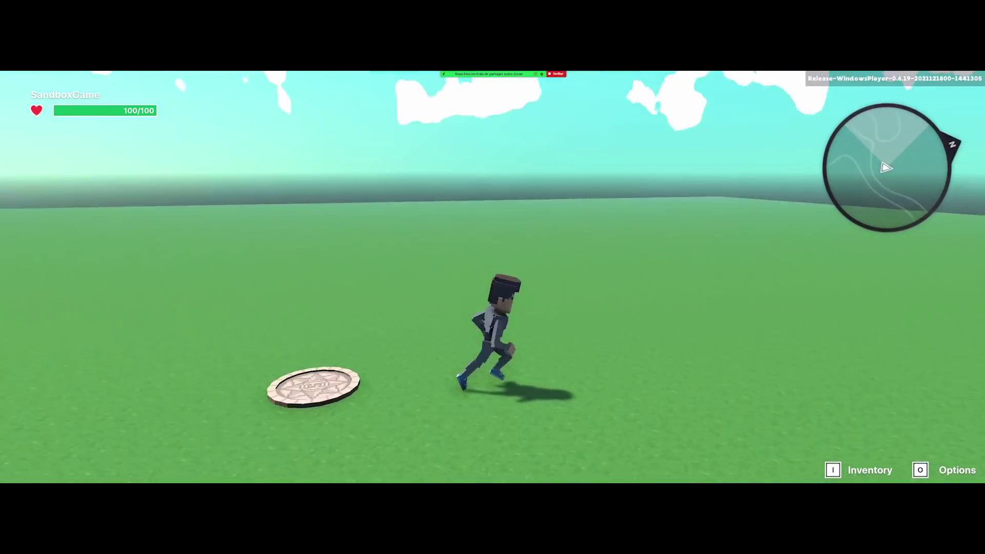
pyautogui.press('p')
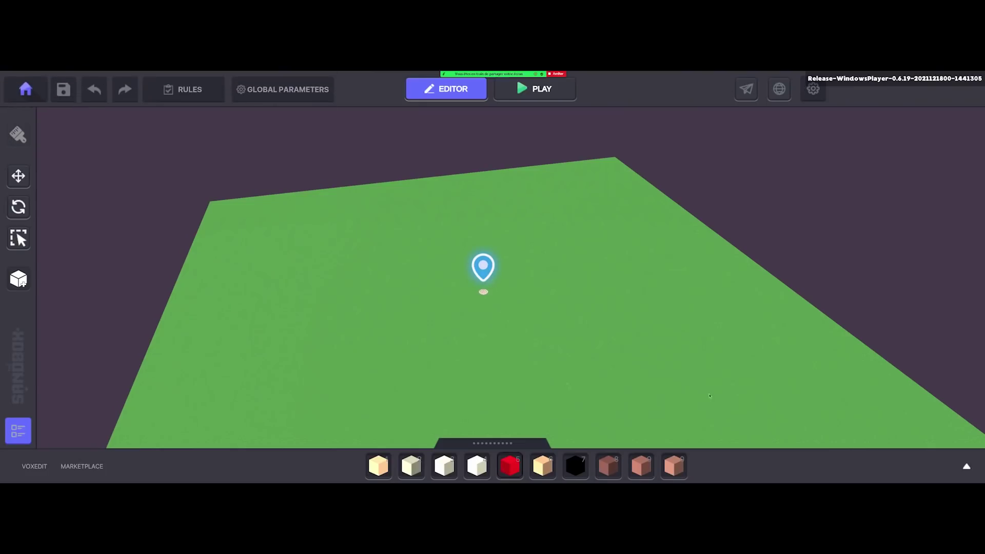
pyautogui.moveTo(503, 391); pyautogui.dragTo(552, 376, button='middle')
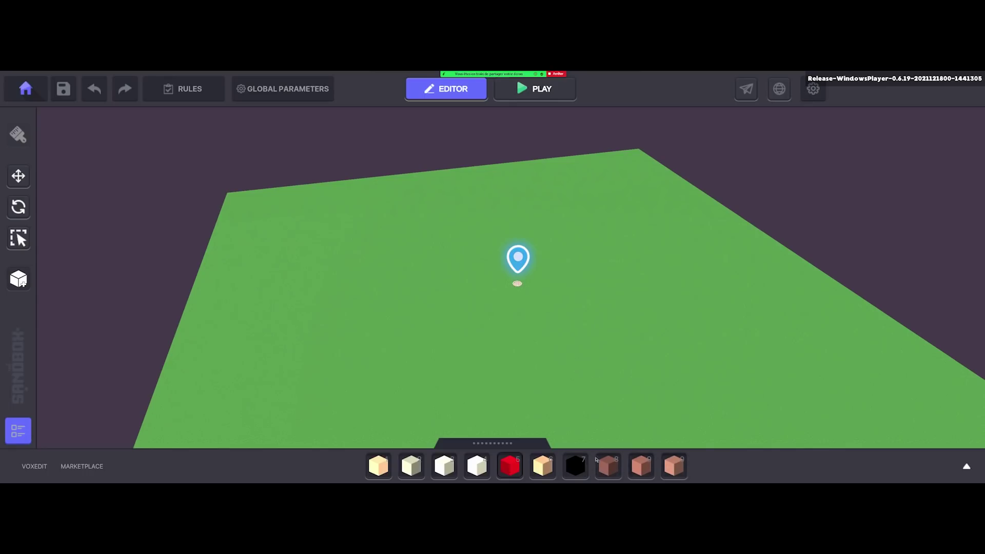
# Switch to the Block texturing presentation in Google Slides, show its title slide and return to Game Maker.
pyautogui.hotkey('alt', 'Tab')
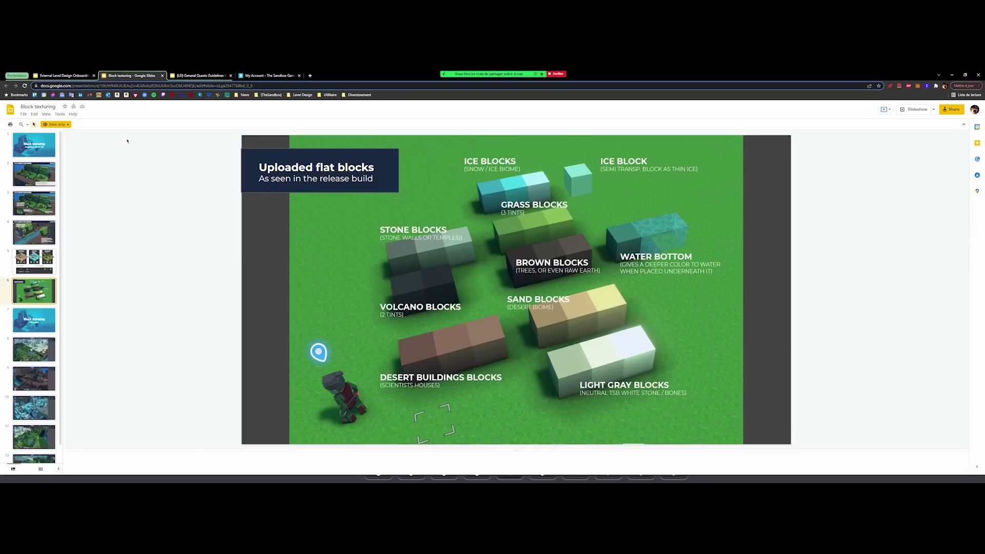
pyautogui.click(23, 146)
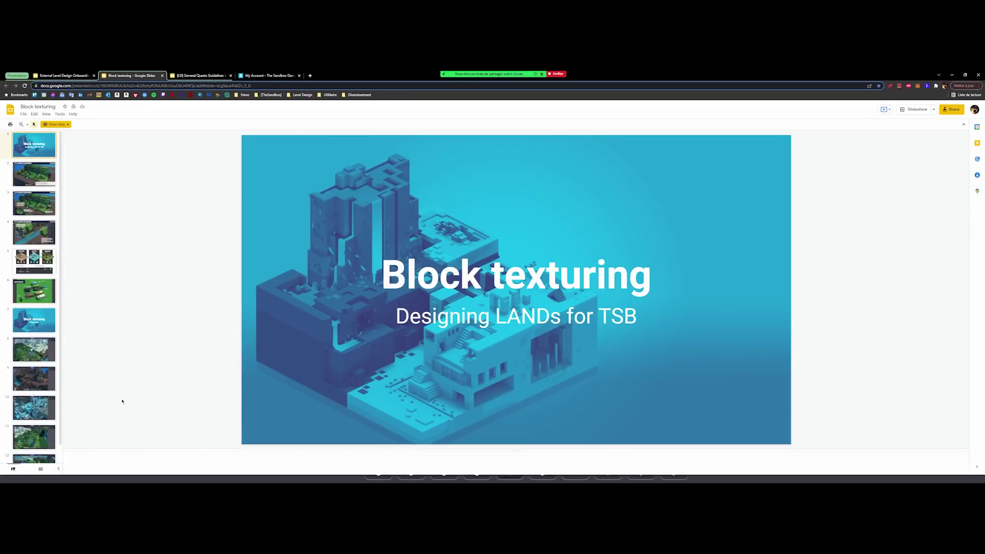
pyautogui.hotkey('alt', 'Tab')
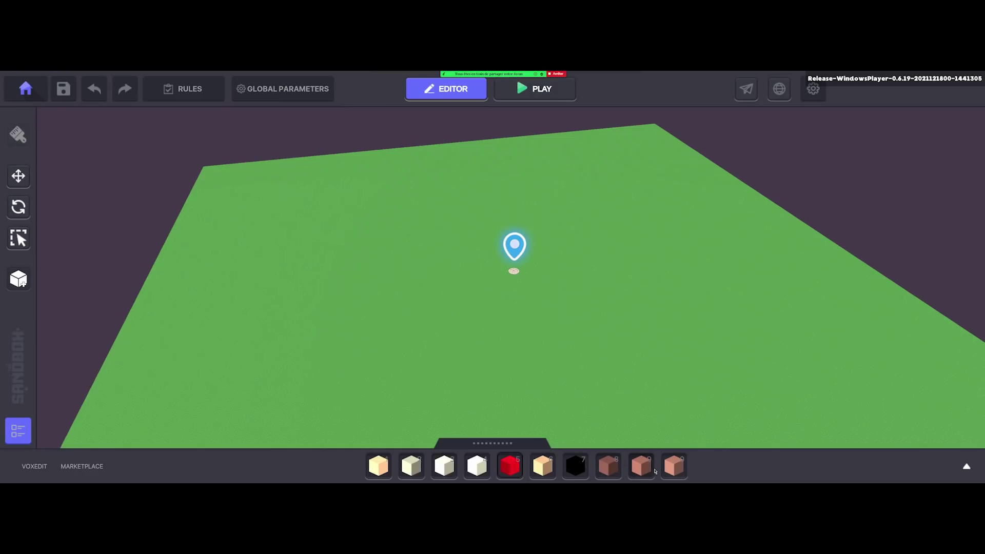
# Lay a large flat rectangular floor of Rosybrown block 2 on the grass beside the avatar portal.
pyautogui.click(648, 469)
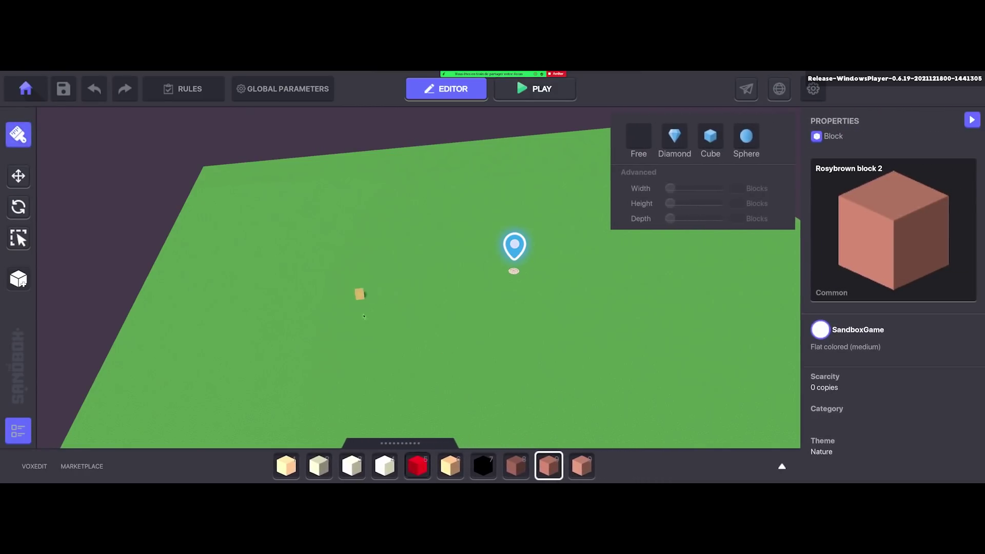
pyautogui.moveTo(357, 296)
pyautogui.mouseDown()
pyautogui.moveTo(339, 322)
pyautogui.moveTo(466, 407)
pyautogui.moveTo(537, 404)
pyautogui.mouseUp()
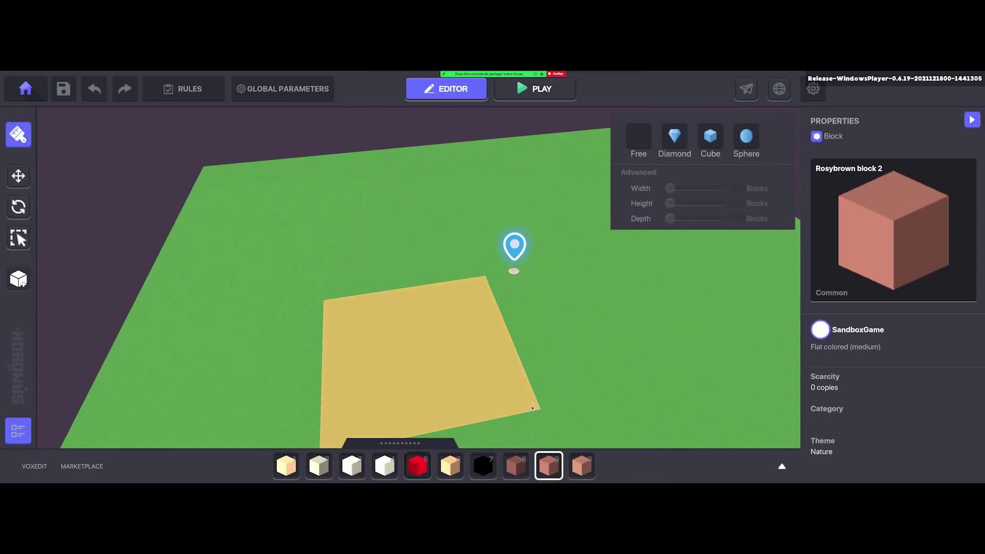
pyautogui.moveTo(537, 345); pyautogui.dragTo(441, 267, button='right')
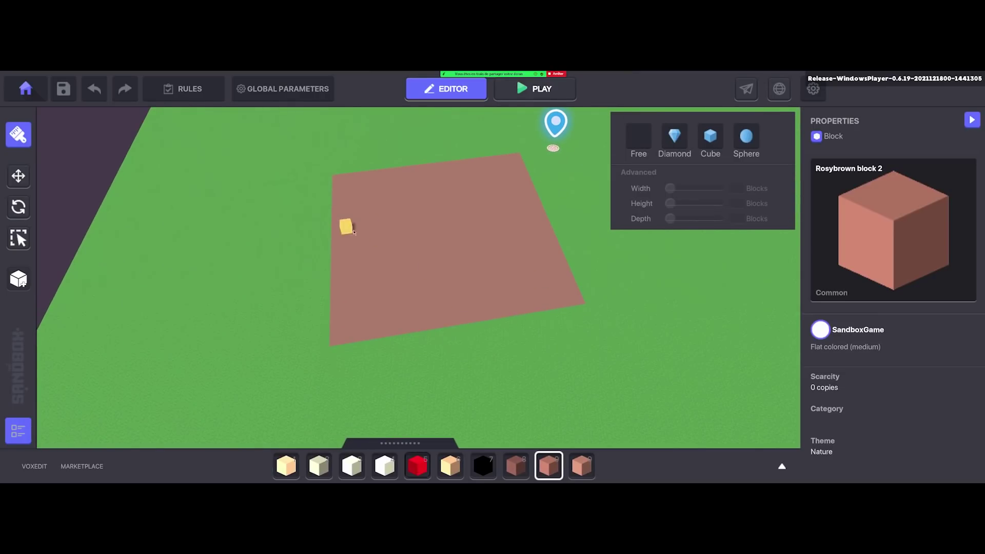
pyautogui.moveTo(551, 364)
pyautogui.mouseDown(button='right')
pyautogui.moveTo(539, 365)
pyautogui.moveTo(528, 333)
pyautogui.moveTo(545, 364)
pyautogui.mouseUp(button='right')
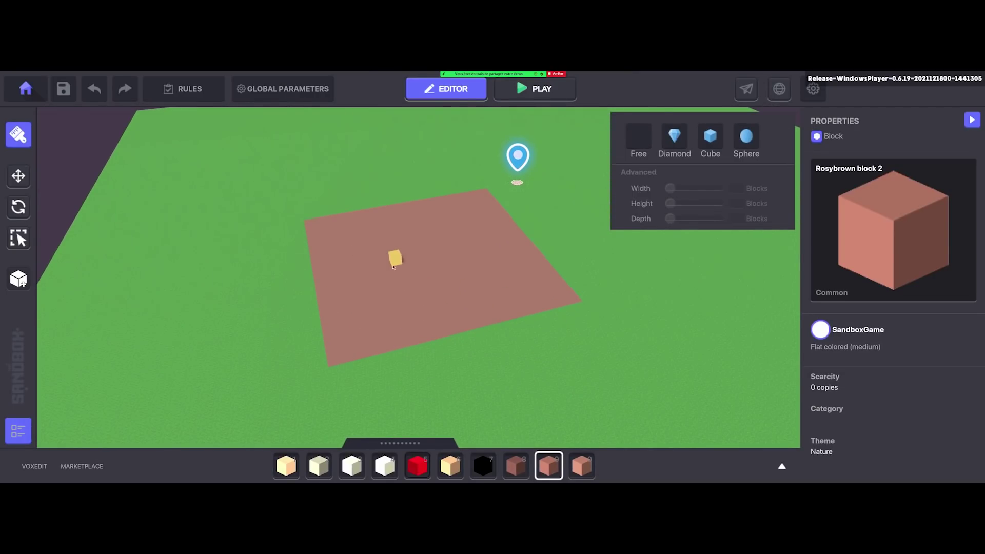
# Build a raised L-shaped strip along two floor edges, widen it at the corner and stack a small platform there.
pyautogui.moveTo(395, 257); pyautogui.dragTo(463, 332, button='right')
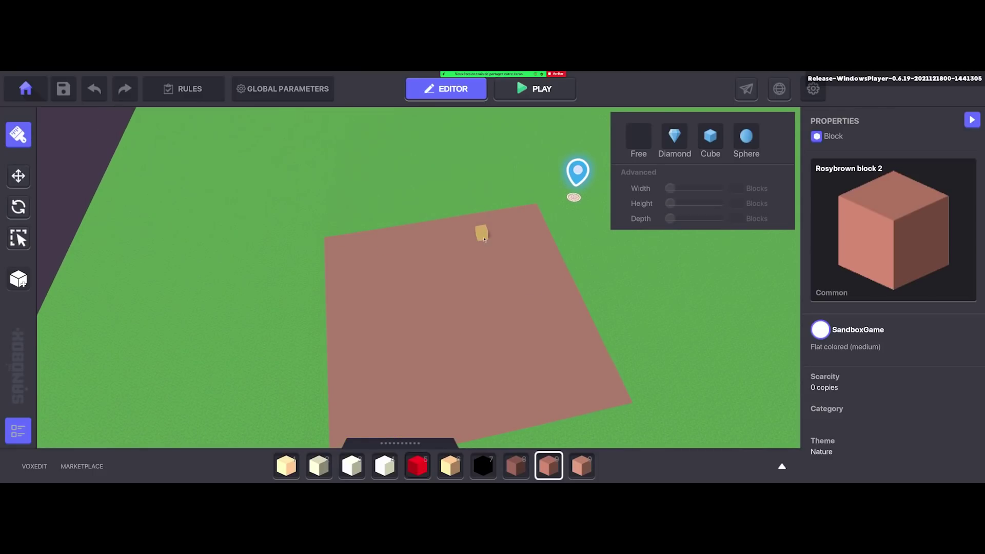
pyautogui.moveTo(433, 255); pyautogui.dragTo(424, 255, button='right')
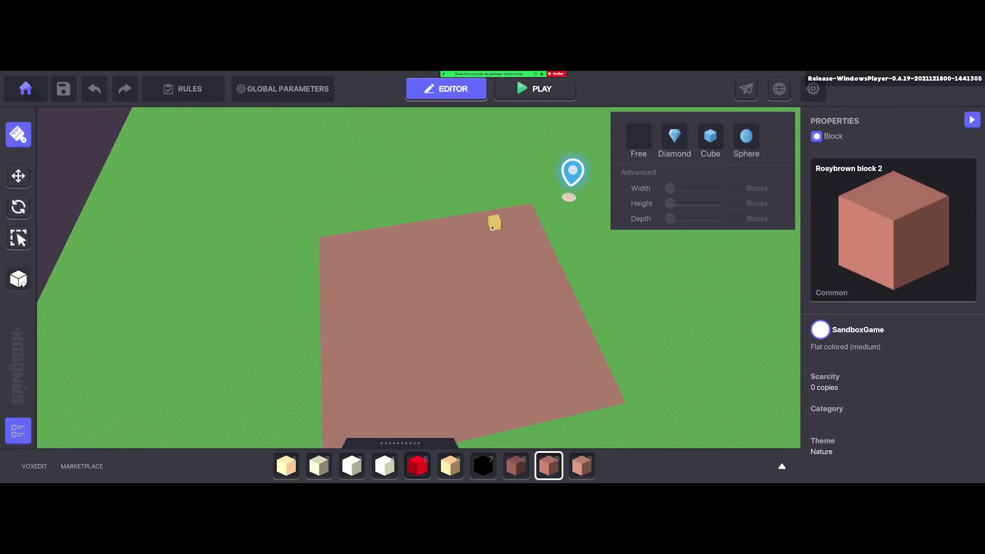
pyautogui.moveTo(484, 228); pyautogui.dragTo(367, 359)
pyautogui.moveTo(370, 263); pyautogui.dragTo(415, 289)
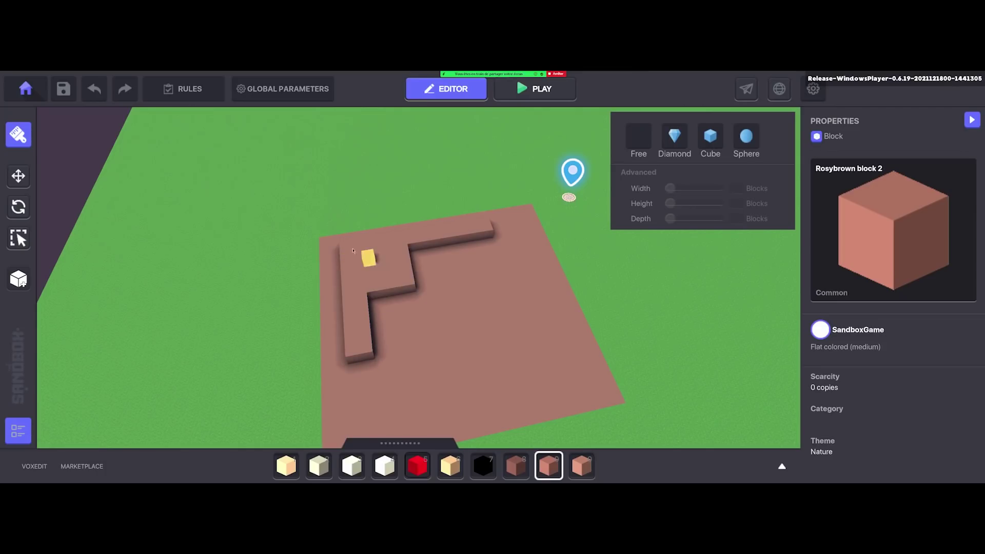
pyautogui.click(373, 270)
# Add stacked Rosybrown platforms along the end of the strip, with a taller block at the floor's corner and lower ledges beside it.
pyautogui.press('s')
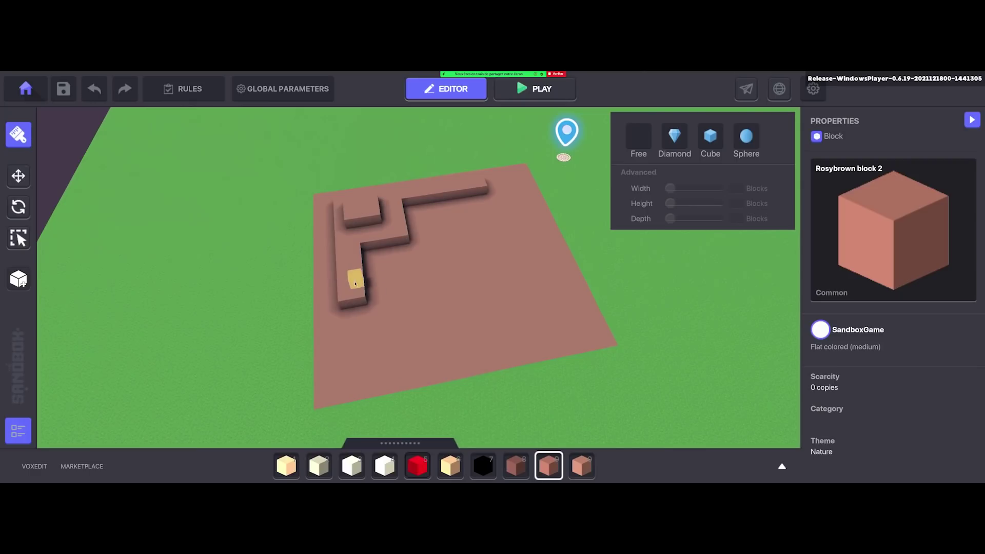
pyautogui.moveTo(356, 279); pyautogui.dragTo(405, 344)
pyautogui.moveTo(378, 356); pyautogui.dragTo(366, 336, button='right')
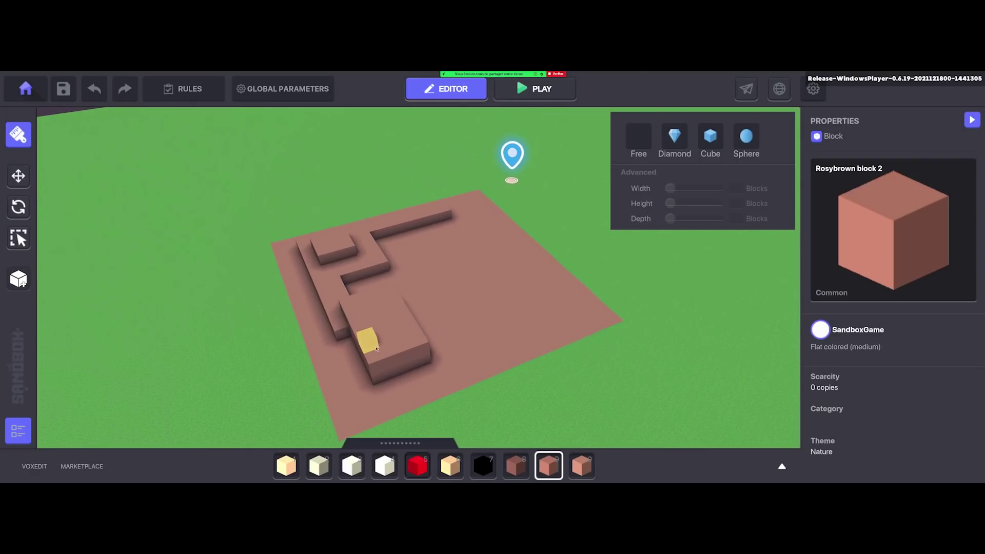
pyautogui.moveTo(367, 336); pyautogui.dragTo(354, 405)
pyautogui.moveTo(435, 322); pyautogui.dragTo(426, 308, button='right')
pyautogui.moveTo(413, 328); pyautogui.dragTo(452, 333)
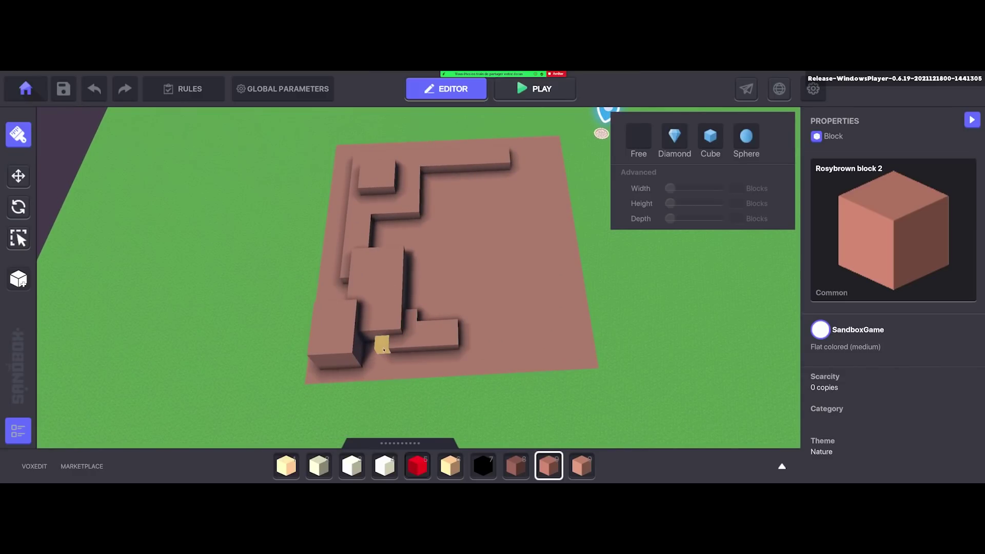
pyautogui.moveTo(381, 342); pyautogui.dragTo(425, 352)
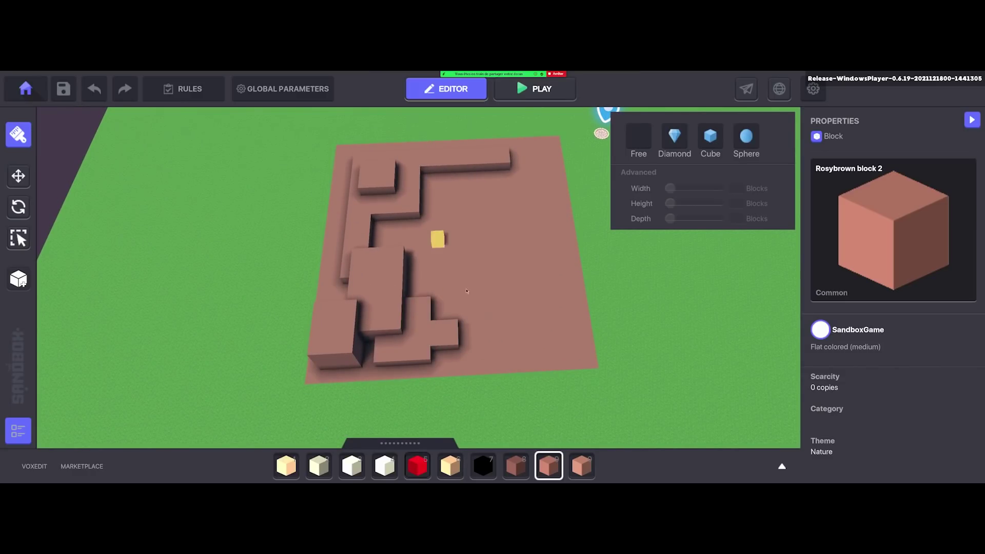
# Enlarge the small platform on the strip's inner corner into a bigger, higher platform and extend it sideways.
pyautogui.moveTo(435, 237); pyautogui.dragTo(360, 165, button='right')
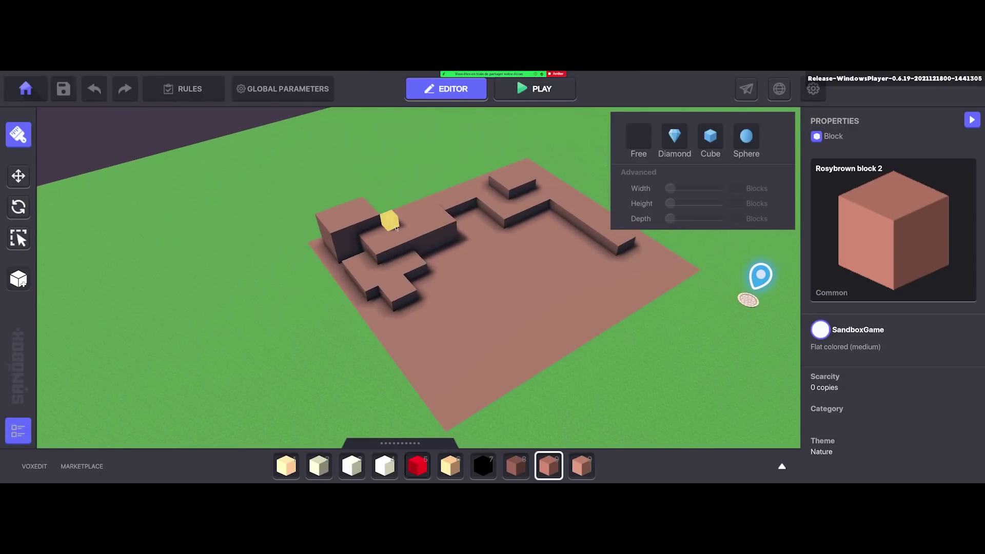
pyautogui.moveTo(389, 220); pyautogui.dragTo(393, 226, button='right')
pyautogui.moveTo(455, 209); pyautogui.dragTo(464, 199)
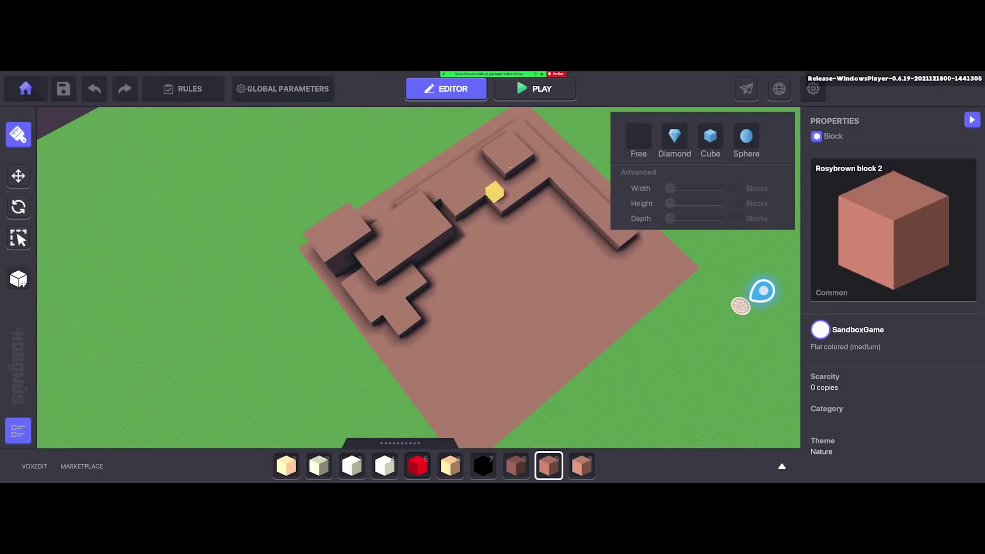
pyautogui.moveTo(489, 166); pyautogui.dragTo(519, 138)
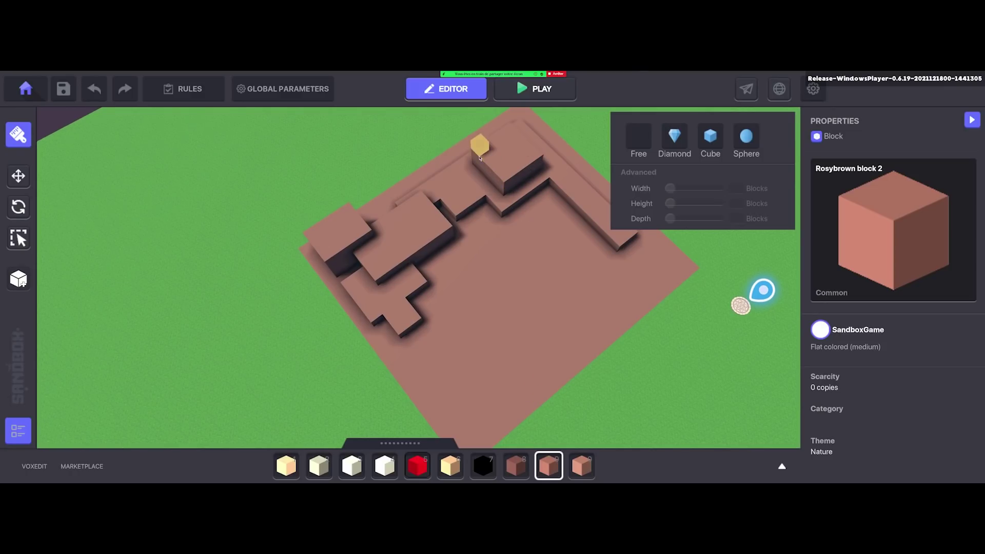
pyautogui.moveTo(469, 163)
pyautogui.mouseDown()
pyautogui.moveTo(459, 190)
pyautogui.moveTo(465, 165)
pyautogui.mouseUp()
# Try to add another run of blocks along the outer strip behind the platforms, and undo it.
pyautogui.moveTo(466, 165); pyautogui.dragTo(386, 229, button='right')
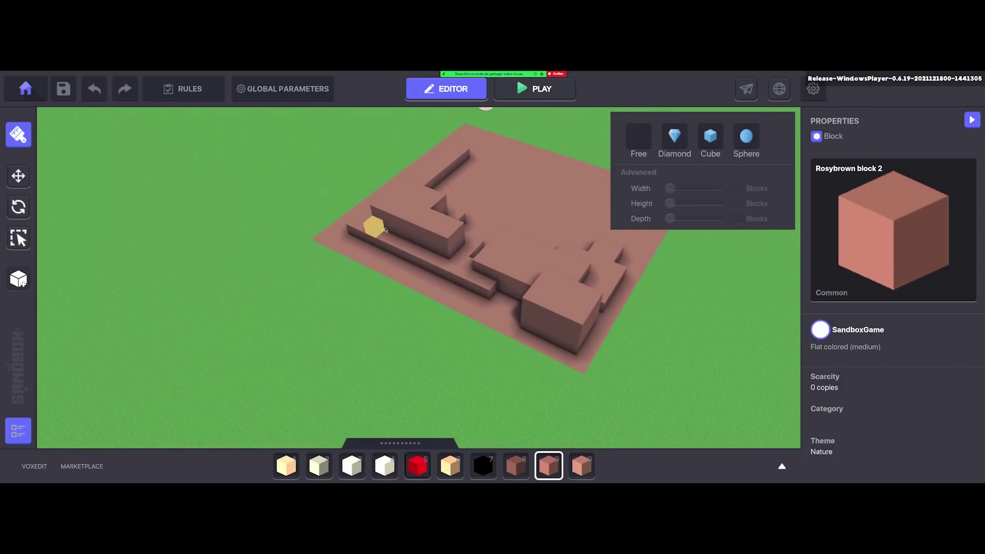
pyautogui.click(410, 275)
pyautogui.moveTo(538, 261); pyautogui.dragTo(428, 237, button='right')
pyautogui.moveTo(428, 237); pyautogui.dragTo(511, 282)
pyautogui.hotkey('ctrl', 'z')
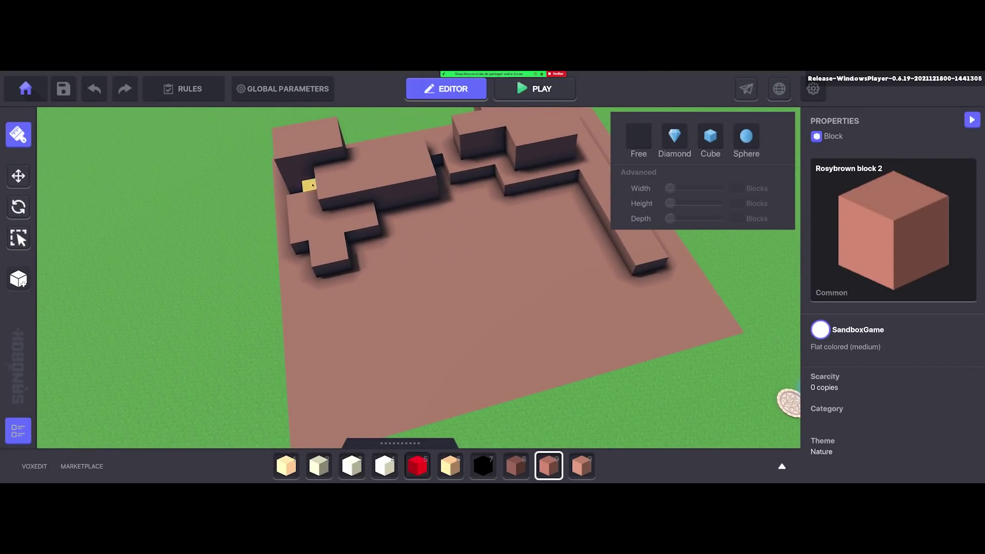
# Dig a rectangular pit into the open floor area in front of the raised platforms.
pyautogui.moveTo(523, 257); pyautogui.dragTo(581, 290, button='right')
pyautogui.moveTo(421, 239); pyautogui.dragTo(536, 295, button='right')
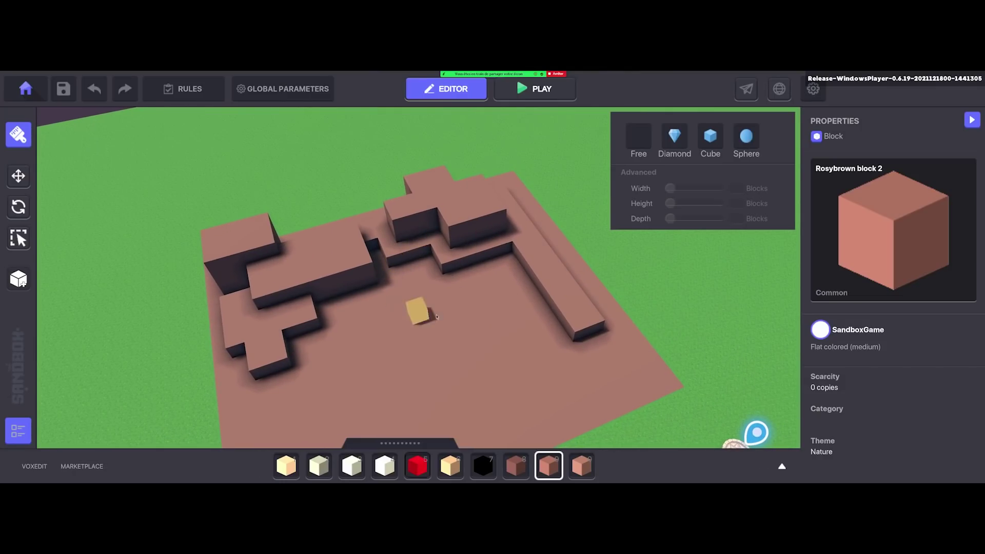
pyautogui.moveTo(336, 352); pyautogui.dragTo(466, 285, button='right')
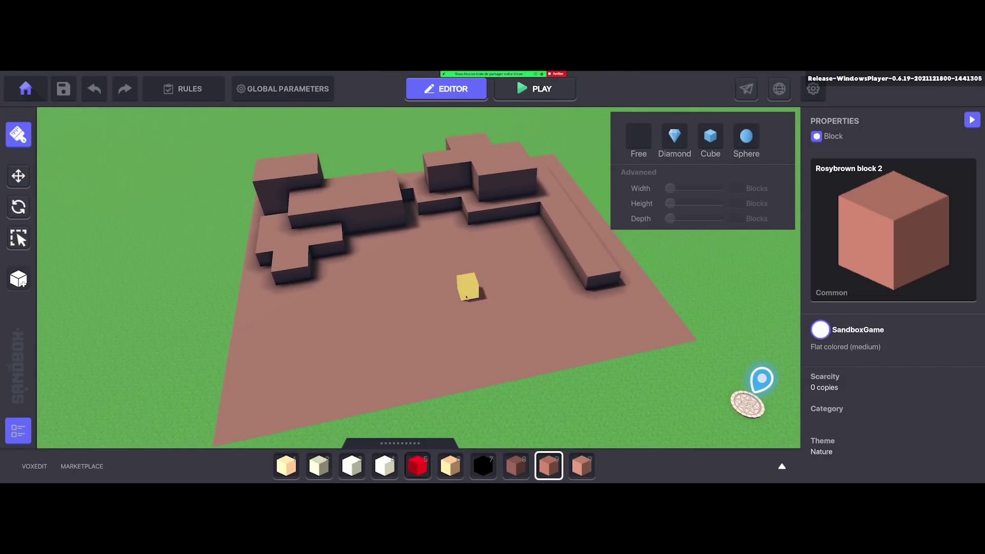
pyautogui.moveTo(433, 314); pyautogui.dragTo(364, 302, button='right')
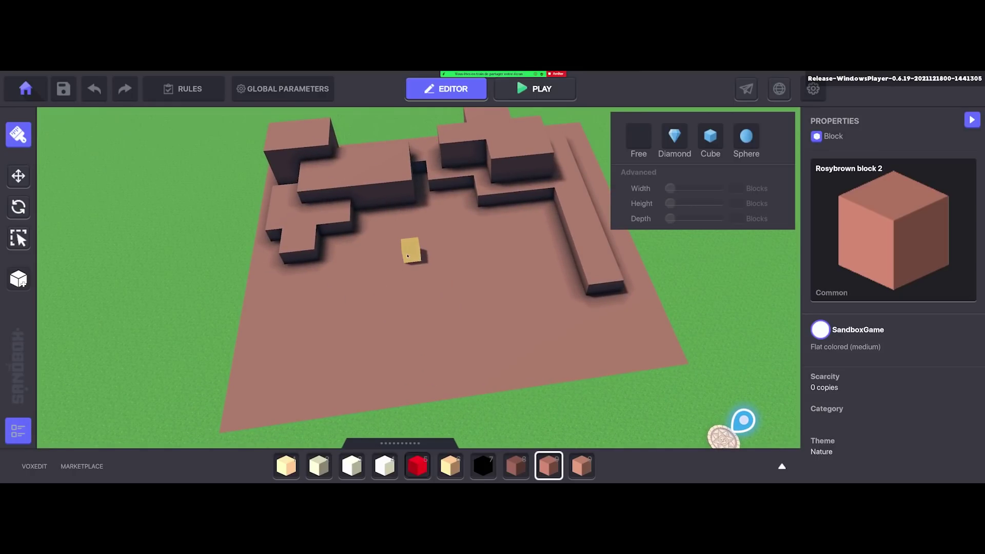
pyautogui.moveTo(388, 277); pyautogui.dragTo(519, 353)
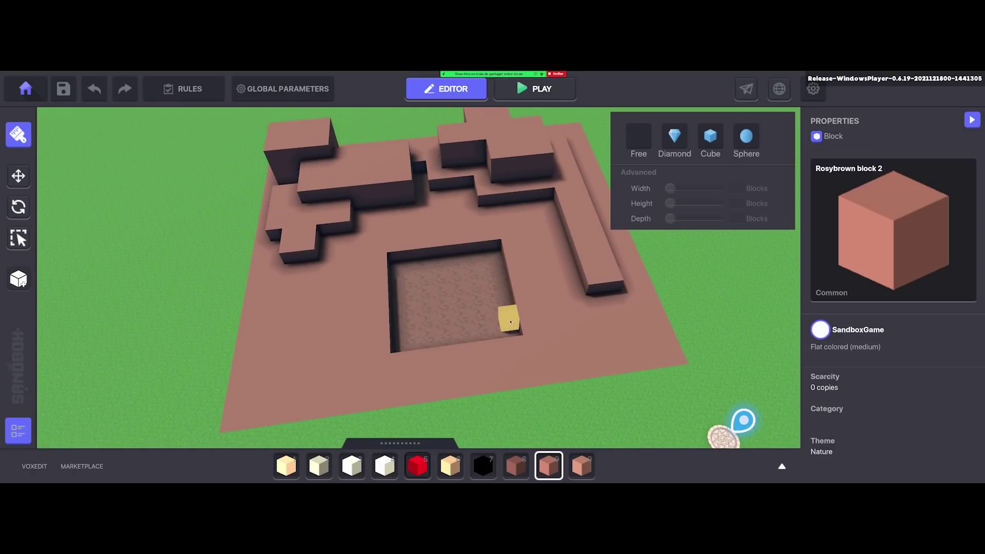
# Widen the pit on several sides by removing more floor blocks, giving it an irregular, stepped outline.
pyautogui.moveTo(436, 303); pyautogui.dragTo(448, 309, button='right')
pyautogui.press('a')
pyautogui.press('s')
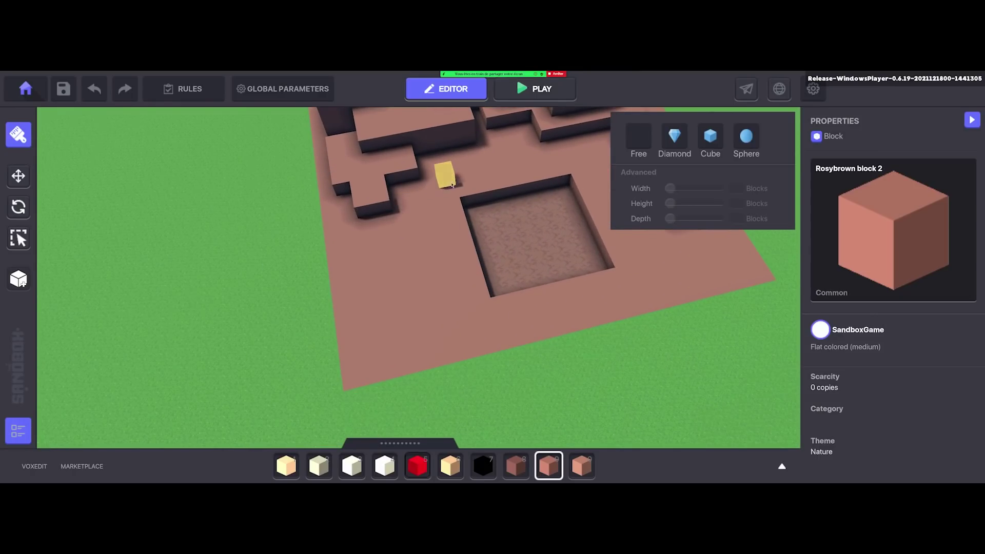
pyautogui.moveTo(466, 227); pyautogui.dragTo(525, 165)
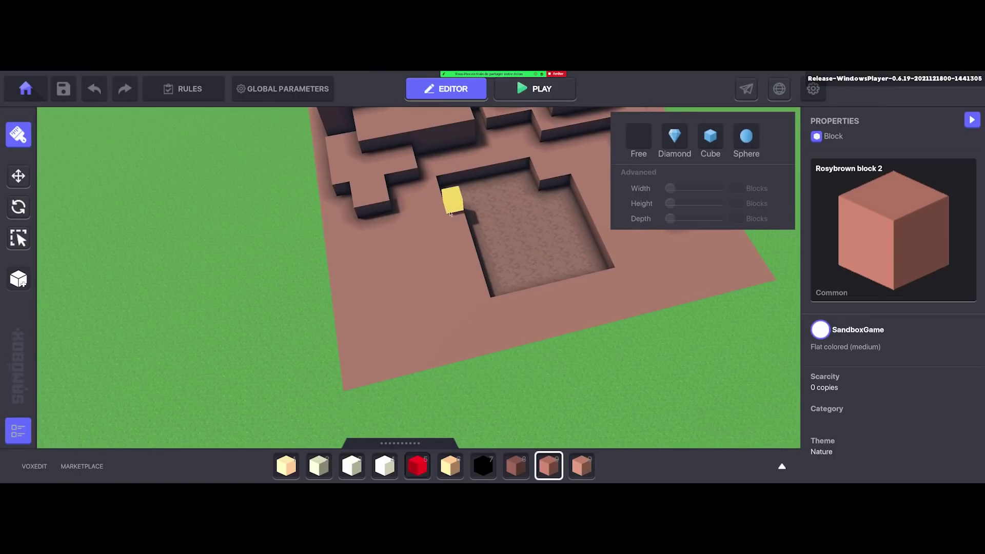
pyautogui.moveTo(451, 200); pyautogui.dragTo(444, 267)
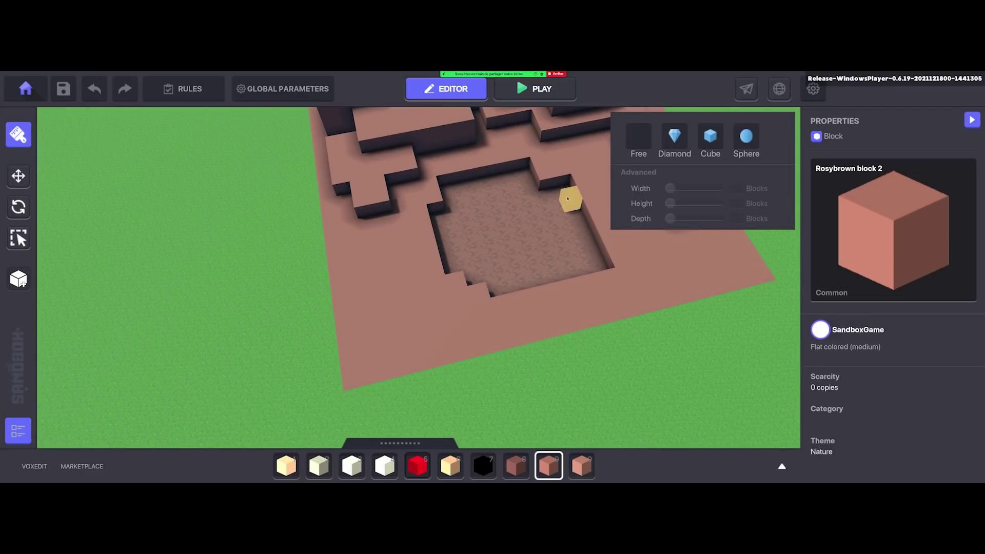
pyautogui.moveTo(588, 203); pyautogui.dragTo(610, 282)
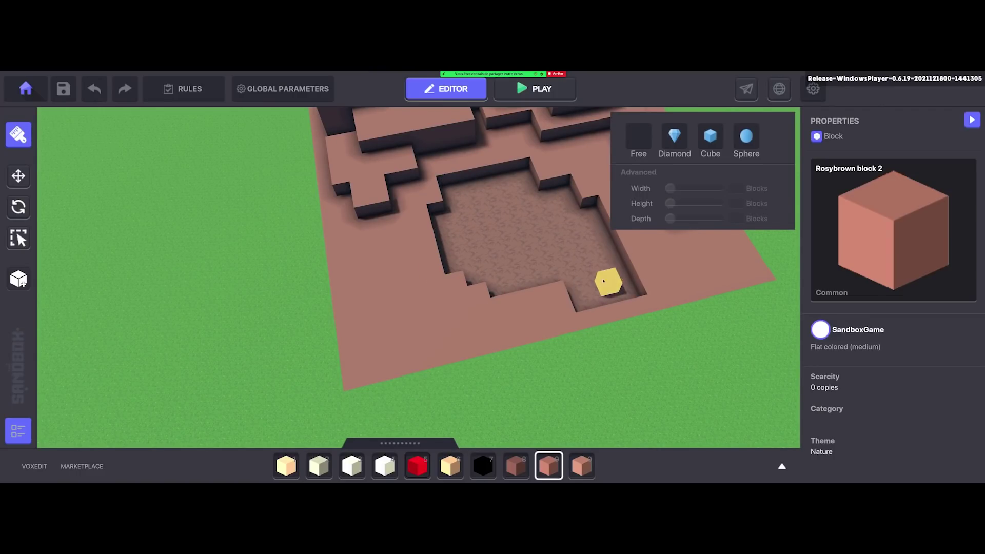
# Cover the pit's entire dirt bottom with Rosybrown block 2.
pyautogui.moveTo(611, 282); pyautogui.dragTo(551, 277, button='right')
pyautogui.moveTo(451, 208); pyautogui.dragTo(567, 226)
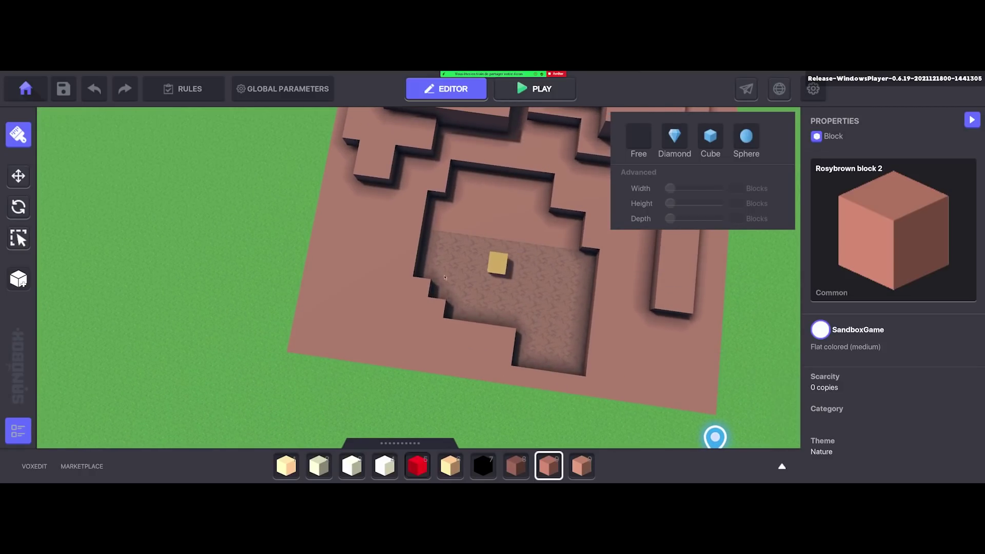
pyautogui.moveTo(440, 240); pyautogui.dragTo(569, 266)
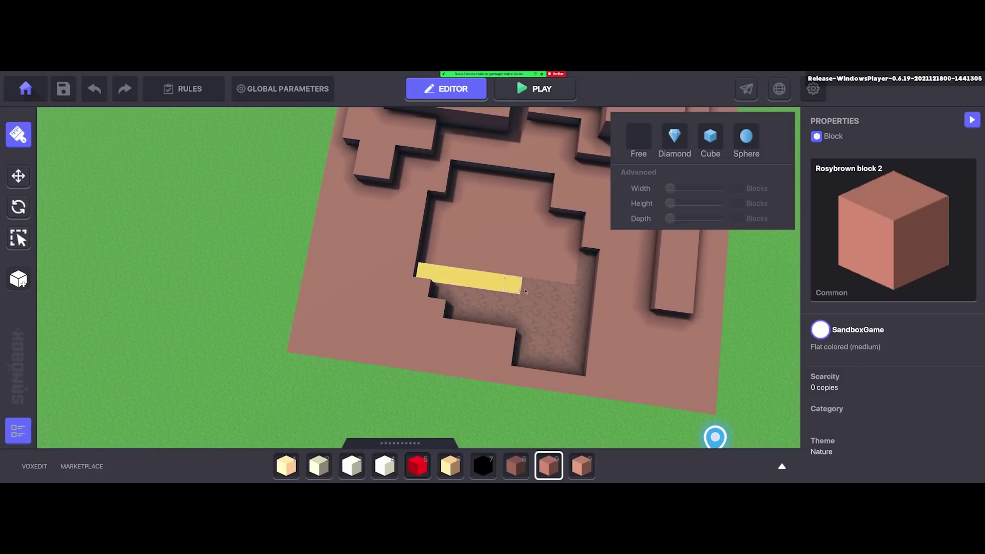
pyautogui.moveTo(525, 291); pyautogui.dragTo(577, 312)
pyautogui.moveTo(576, 345); pyautogui.dragTo(464, 309)
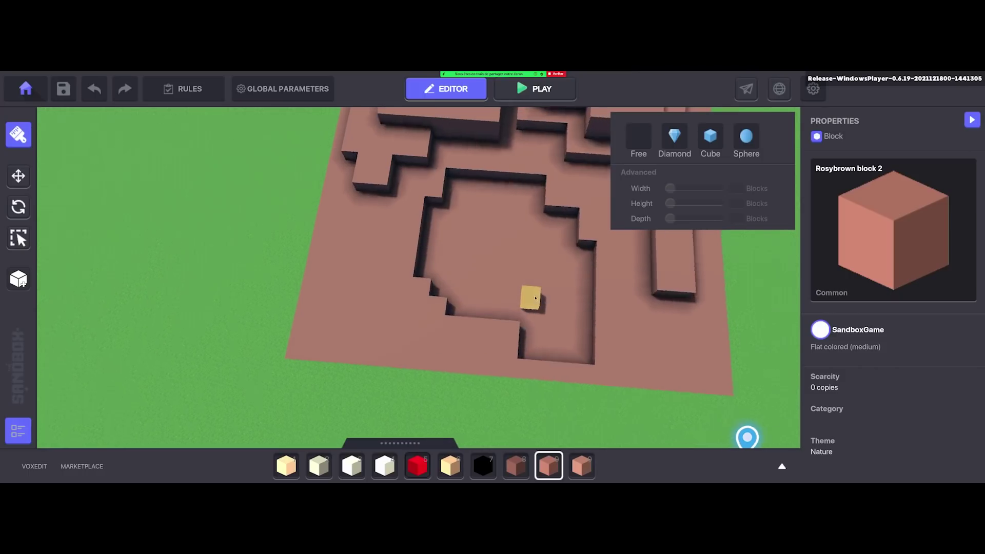
# Play-test the level, running the avatar from the spawn point onto the brown floor toward the pit.
pyautogui.scroll(-5, 535, 298)
pyautogui.hotkey('ctrl', 'p')
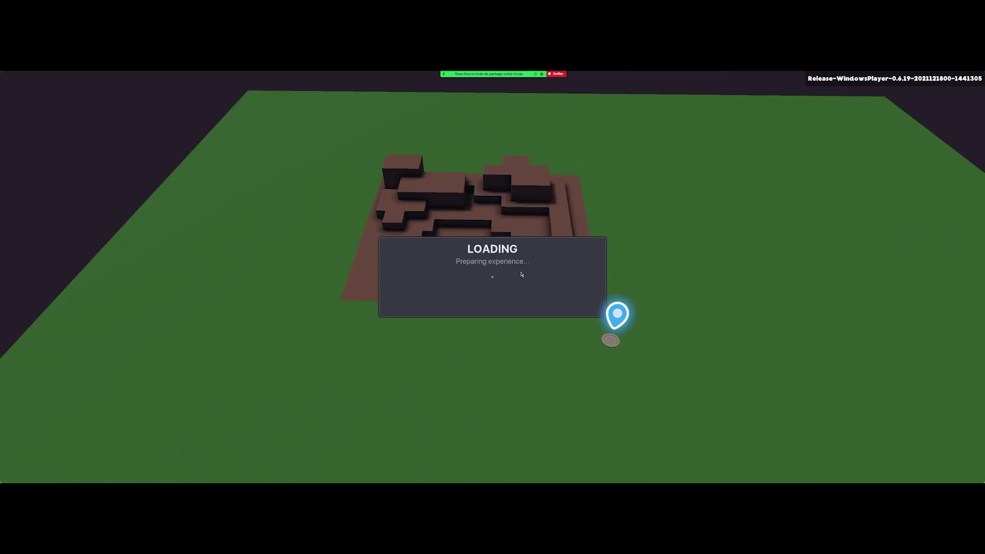
pyautogui.press('w')
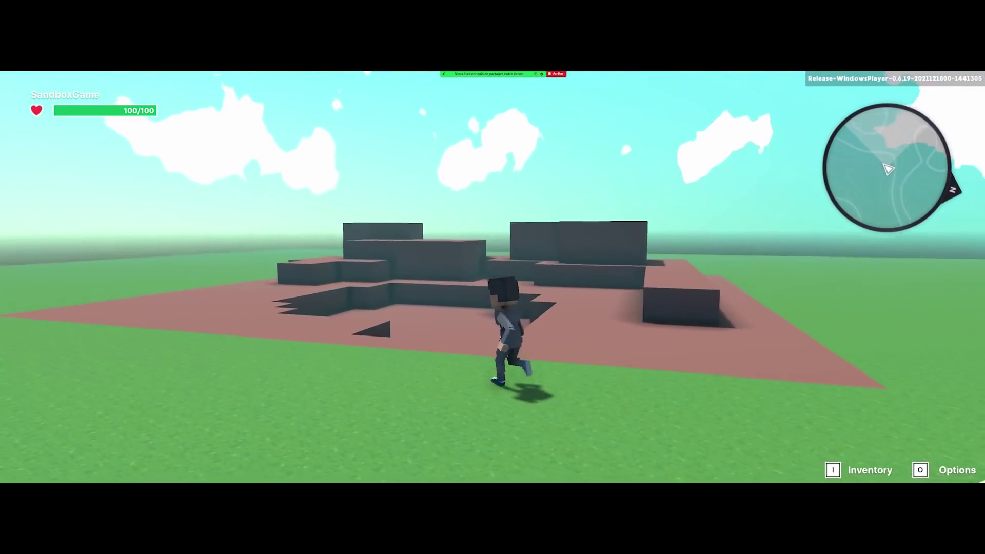
pyautogui.press('w')
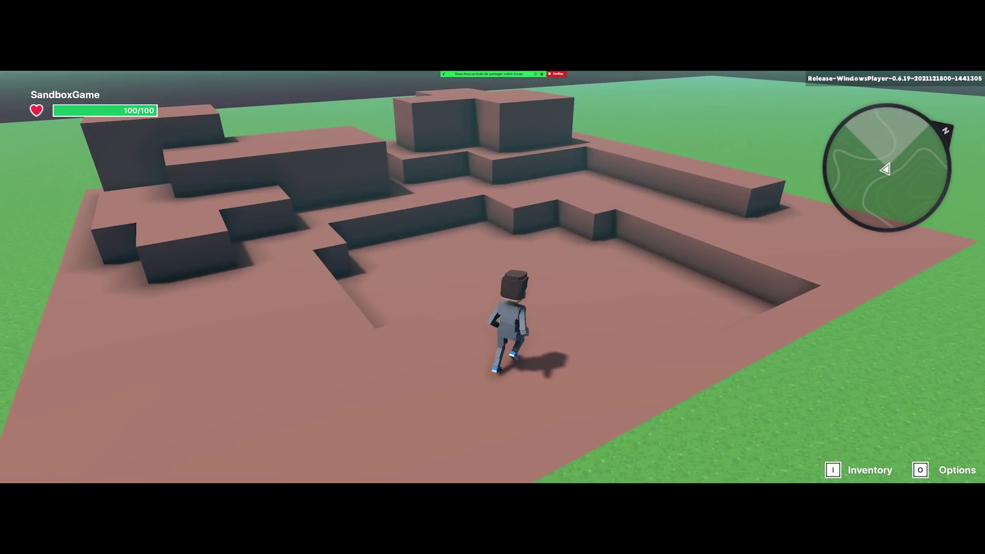
# Walk the character through the sunken area and along the raised terraces in play mode, and return to the editor.
pyautogui.press('w')
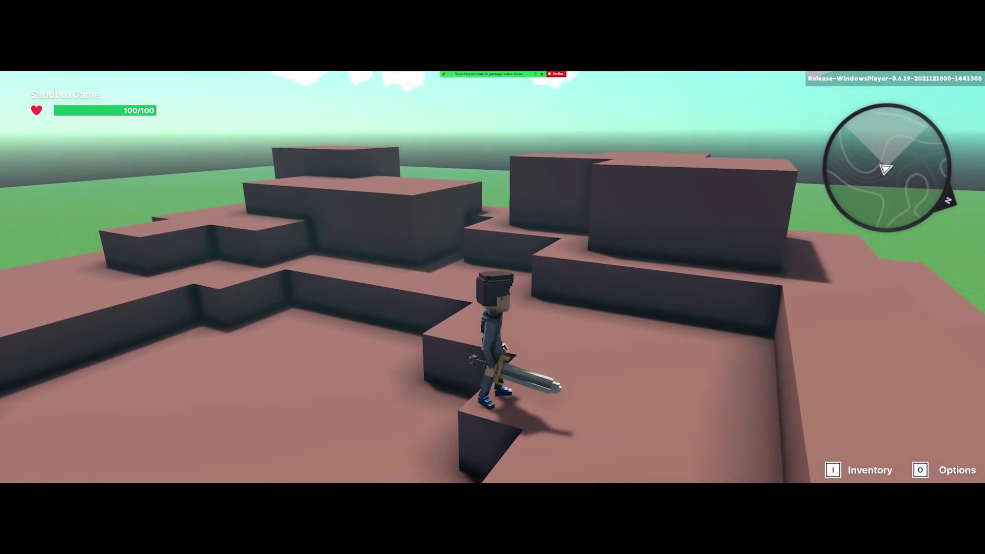
pyautogui.press('w')
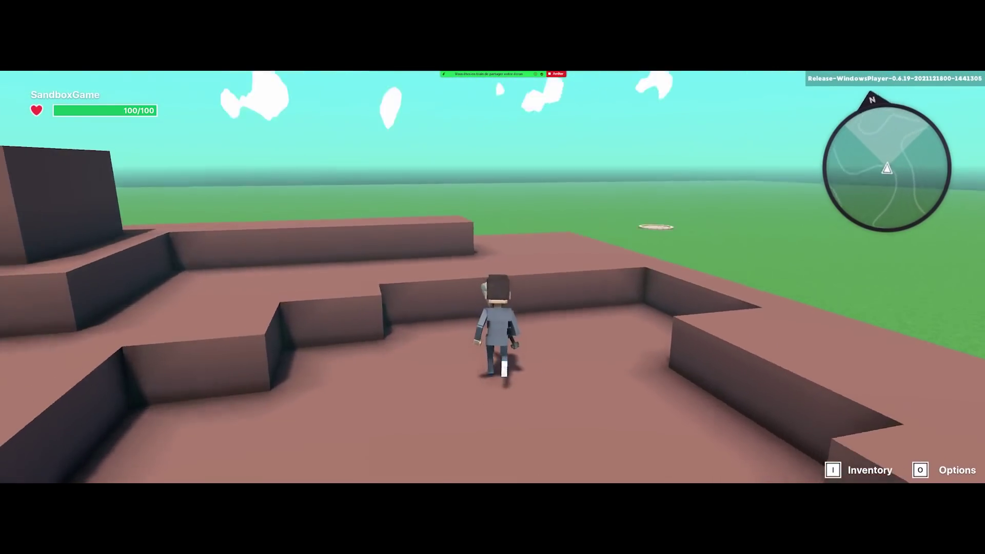
pyautogui.press('w')
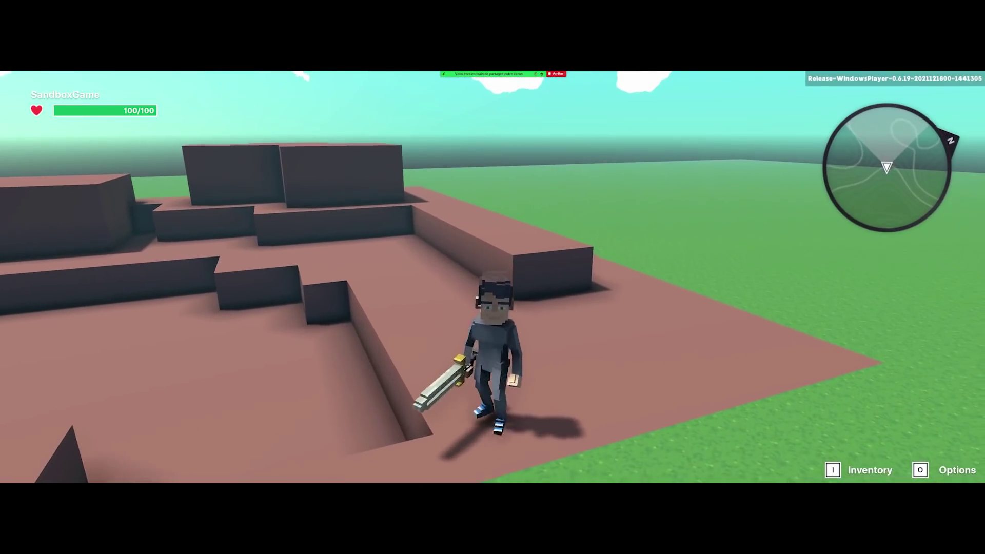
pyautogui.press('d')
pyautogui.press('Escape')
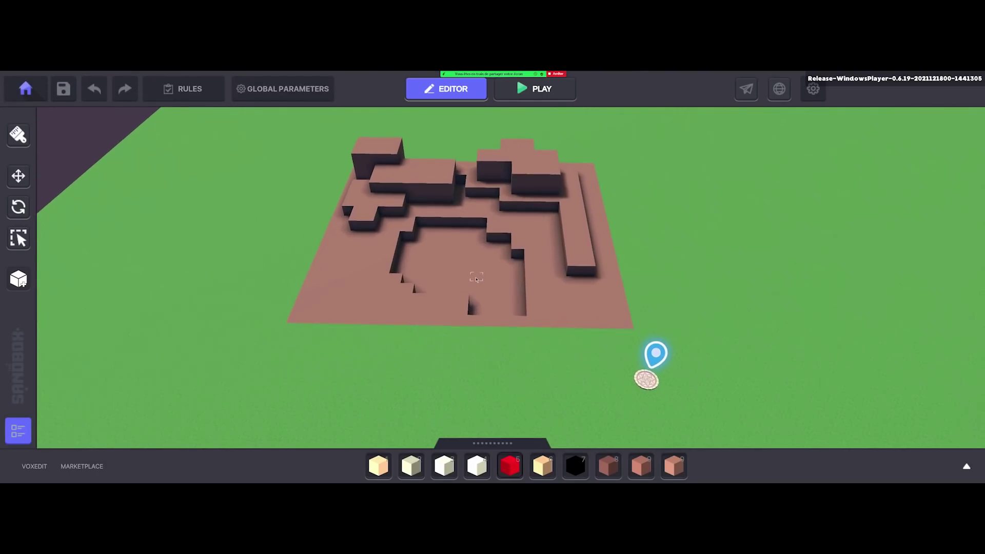
# Stack darker Rosybrown block 1 blocks over the stepped ledges in front of the terrain's tall corner mound.
pyautogui.press('w')
pyautogui.press('w')
pyautogui.press('a')
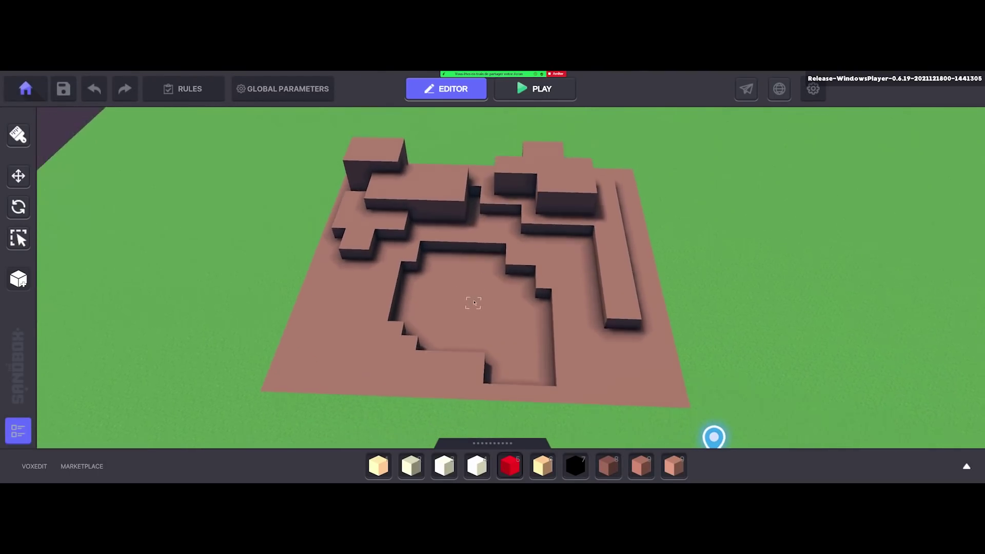
pyautogui.press('s')
pyautogui.press('d')
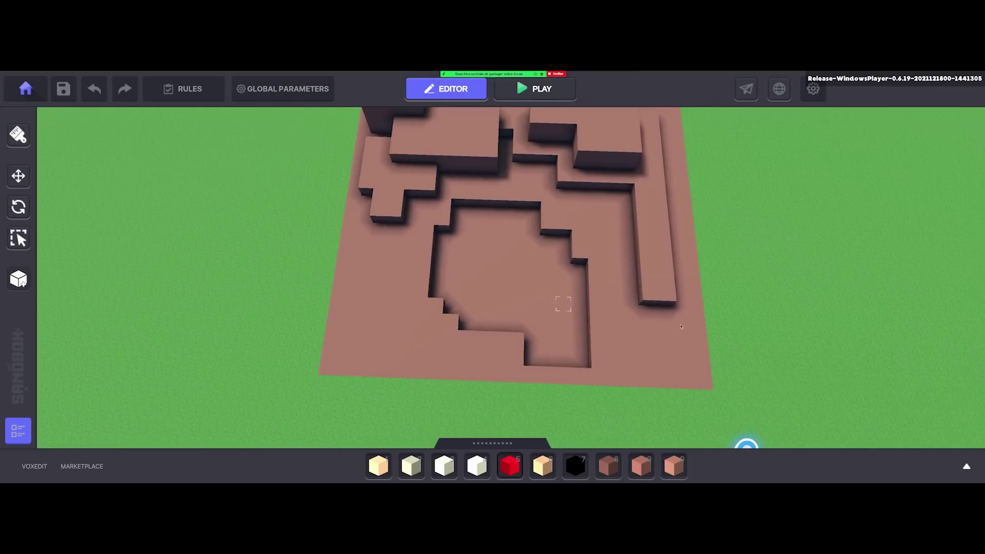
pyautogui.click(608, 466)
pyautogui.press('s')
pyautogui.press('w')
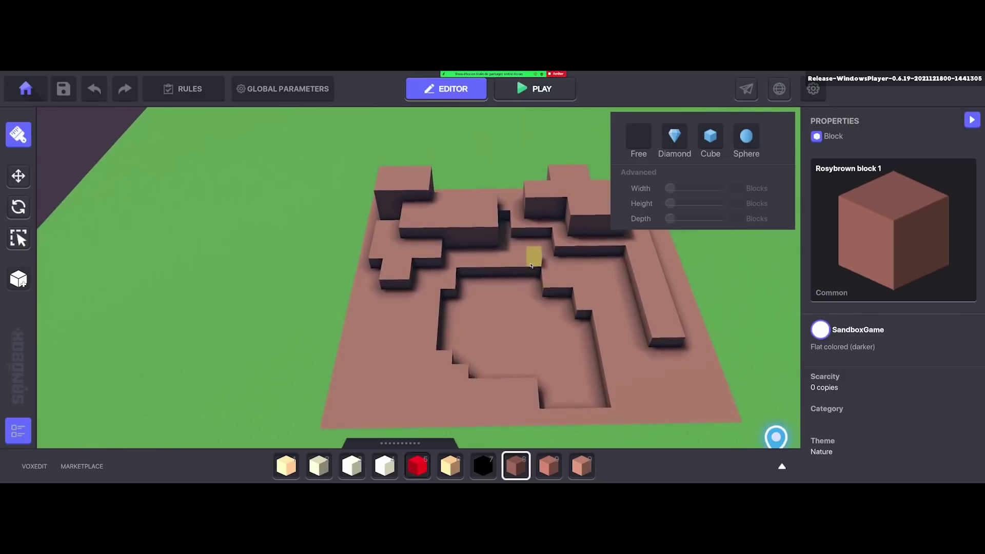
pyautogui.press('w')
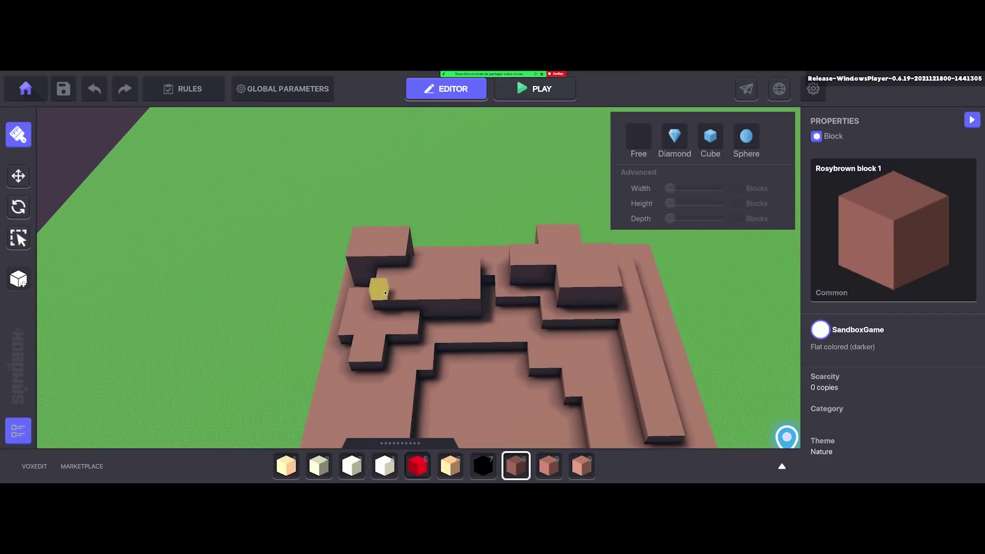
pyautogui.click(382, 295)
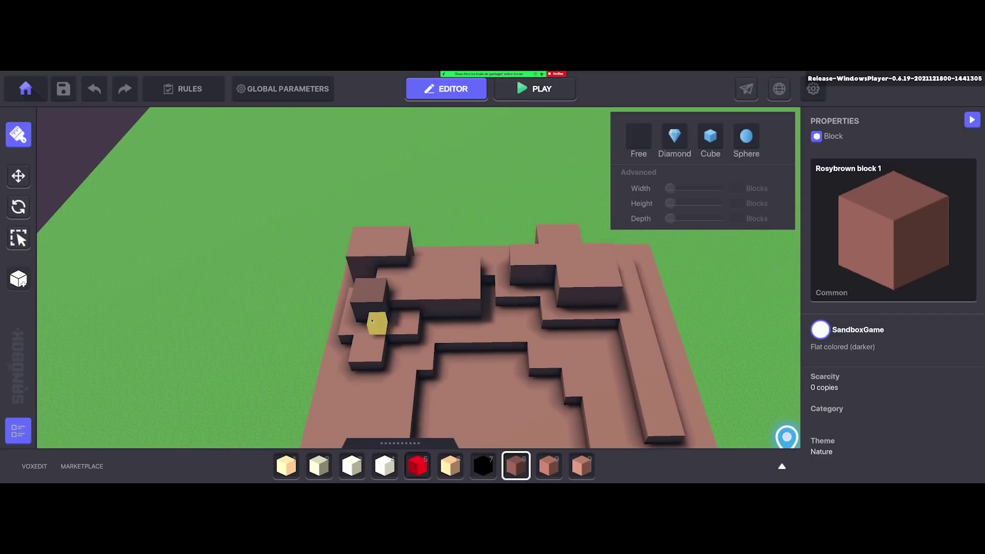
pyautogui.moveTo(372, 321); pyautogui.dragTo(477, 259, button='right')
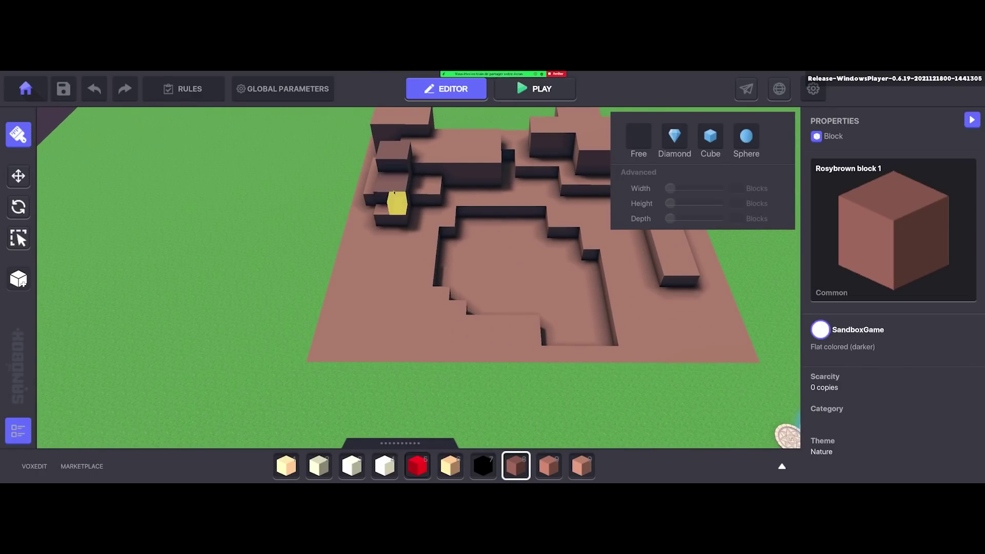
pyautogui.moveTo(398, 201); pyautogui.dragTo(429, 185, button='right')
pyautogui.moveTo(352, 208); pyautogui.dragTo(437, 262, button='right')
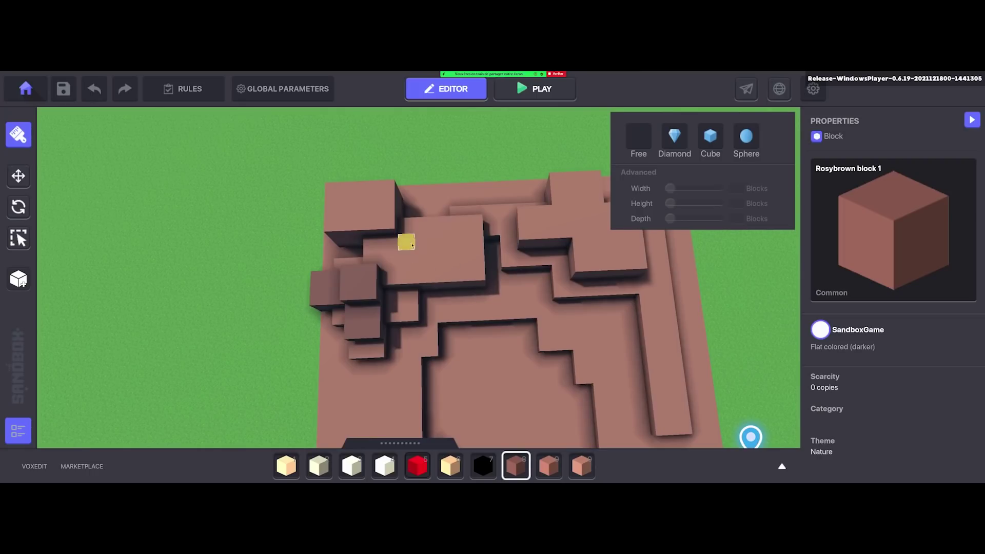
# Paint patches of Rosybrown block 1 into the top surfaces of the plateau and the tall corner mound.
pyautogui.click(413, 246)
pyautogui.click(458, 239)
pyautogui.click(348, 202)
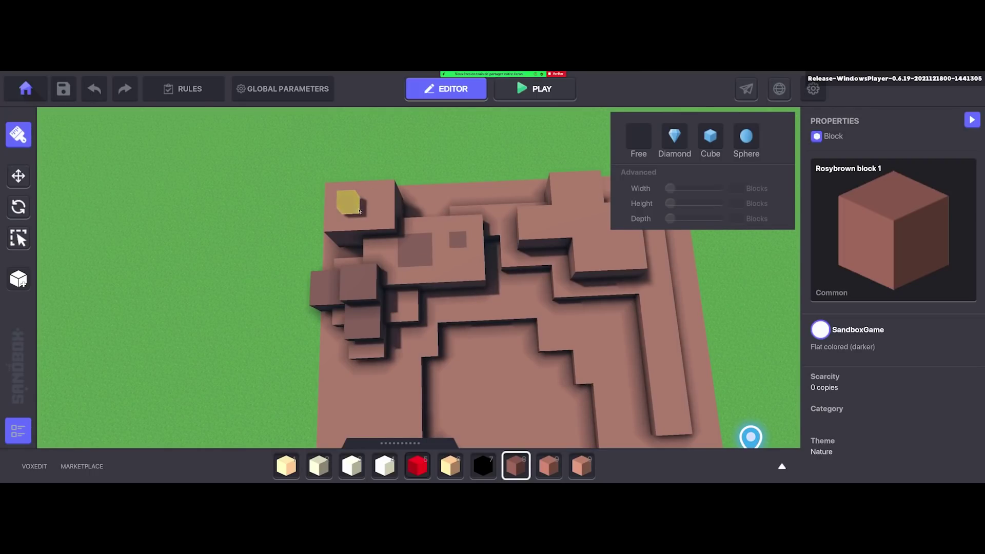
pyautogui.moveTo(408, 224)
pyautogui.mouseDown(button='right')
pyautogui.moveTo(422, 231)
pyautogui.moveTo(368, 210)
pyautogui.mouseUp(button='right')
pyautogui.moveTo(464, 239); pyautogui.dragTo(268, 182, button='right')
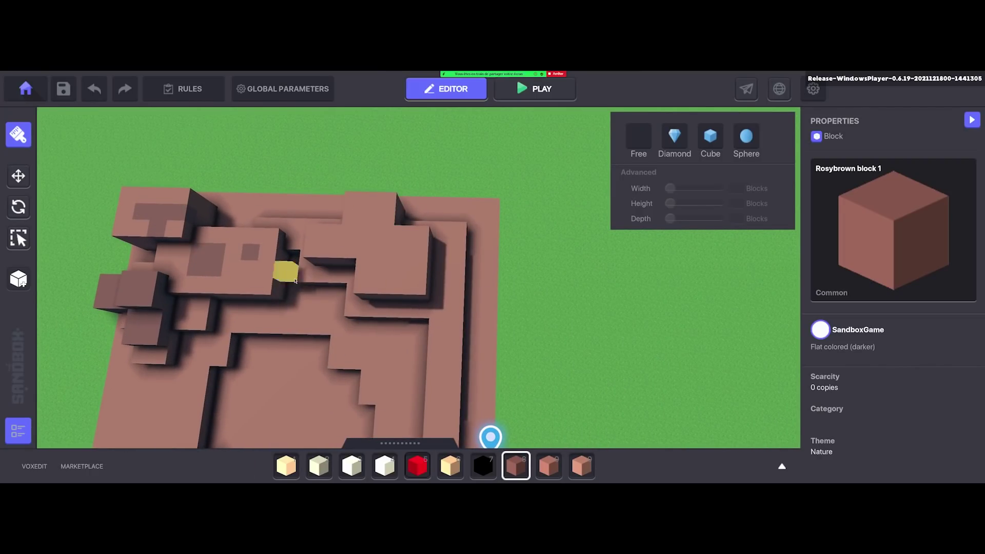
# Examine the terrain from several sides and browse the first two pages of Blocks in the asset library.
pyautogui.moveTo(282, 270); pyautogui.dragTo(385, 280, button='right')
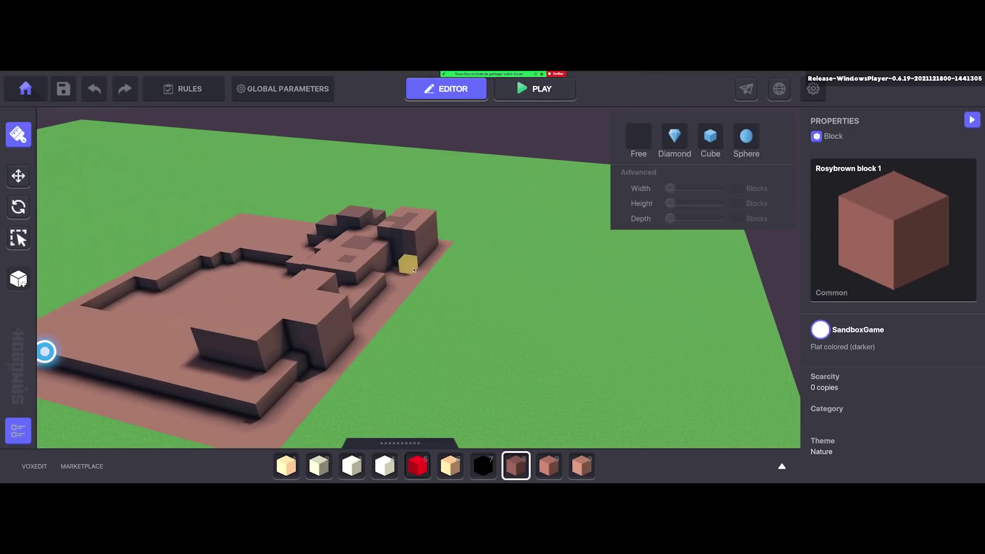
pyautogui.moveTo(421, 250); pyautogui.dragTo(481, 326, button='right')
pyautogui.scroll(-3, 520, 323)
pyautogui.scroll(5, 481, 325)
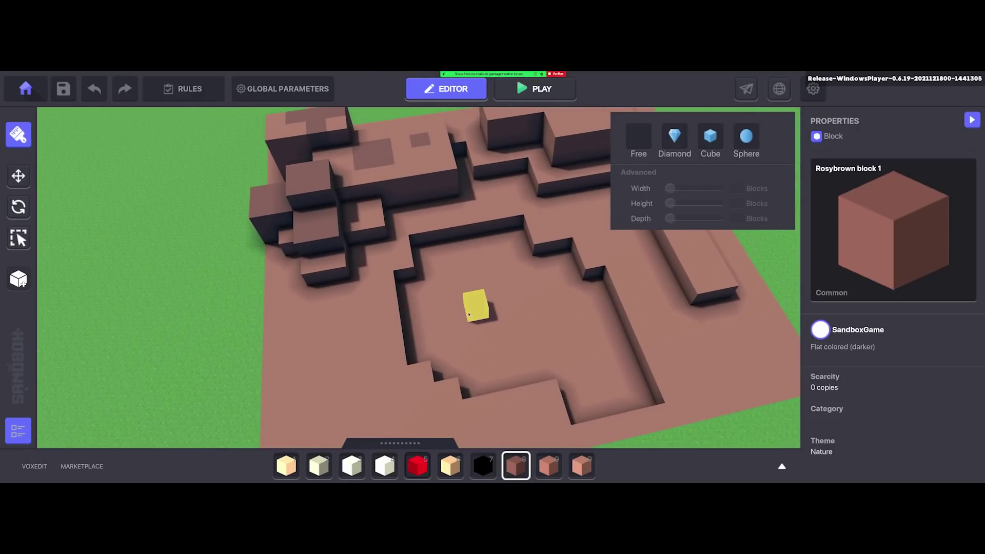
pyautogui.moveTo(482, 308); pyautogui.dragTo(453, 297, button='right')
pyautogui.press('Tab')
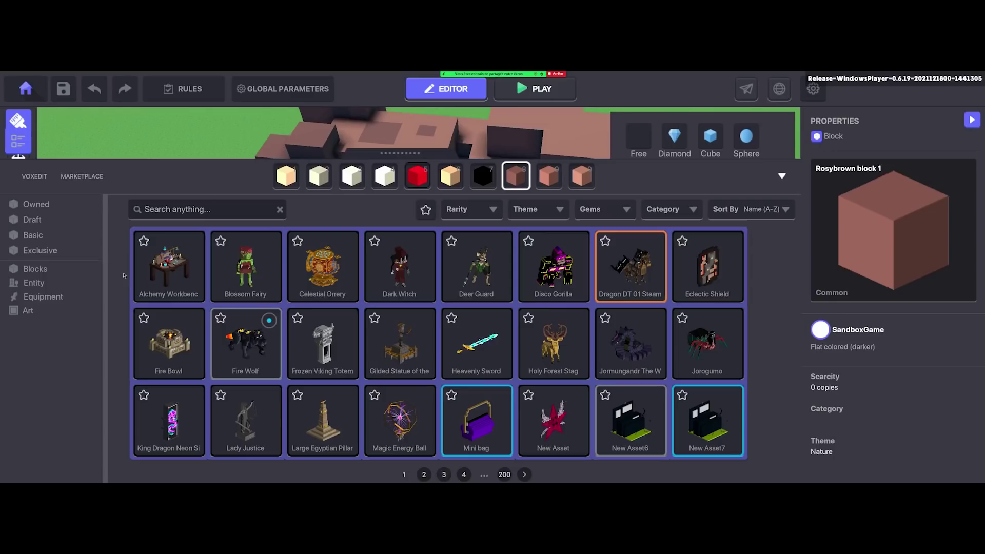
pyautogui.click(33, 267)
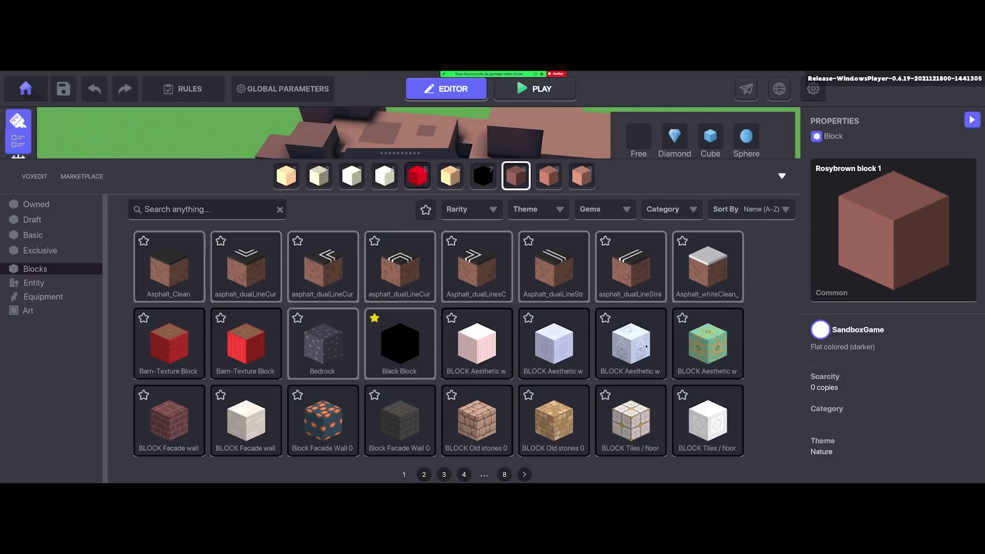
pyautogui.click(424, 475)
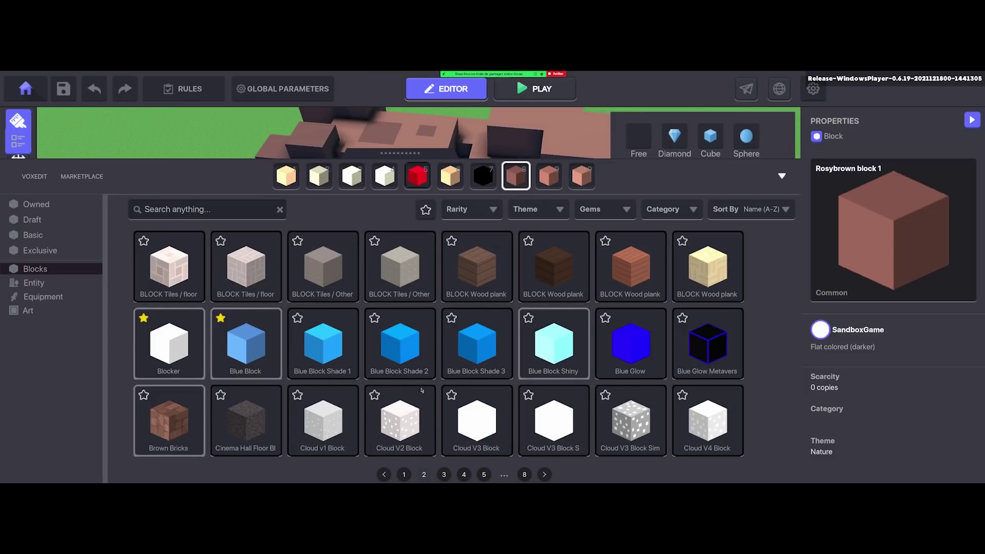
pyautogui.press('Escape')
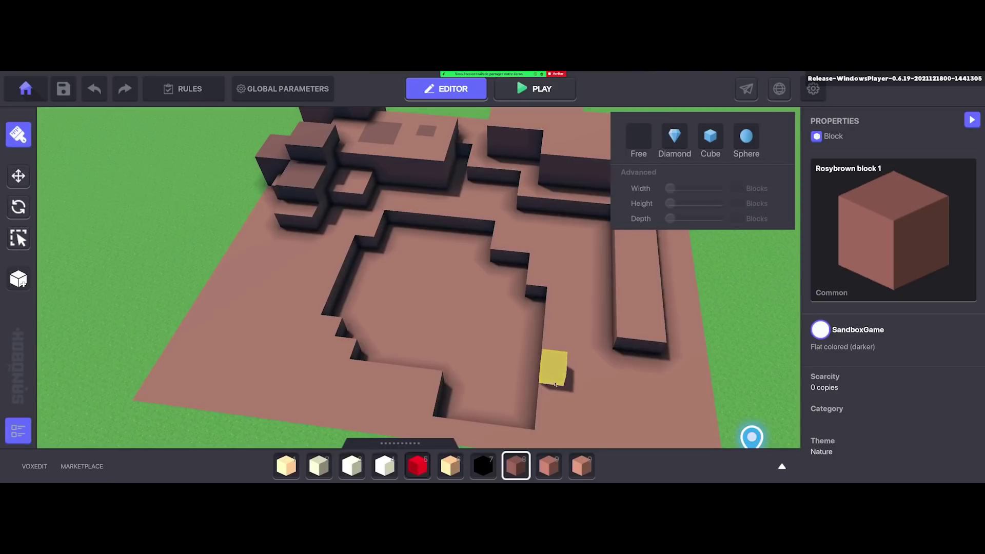
pyautogui.scroll(-5, 557, 327)
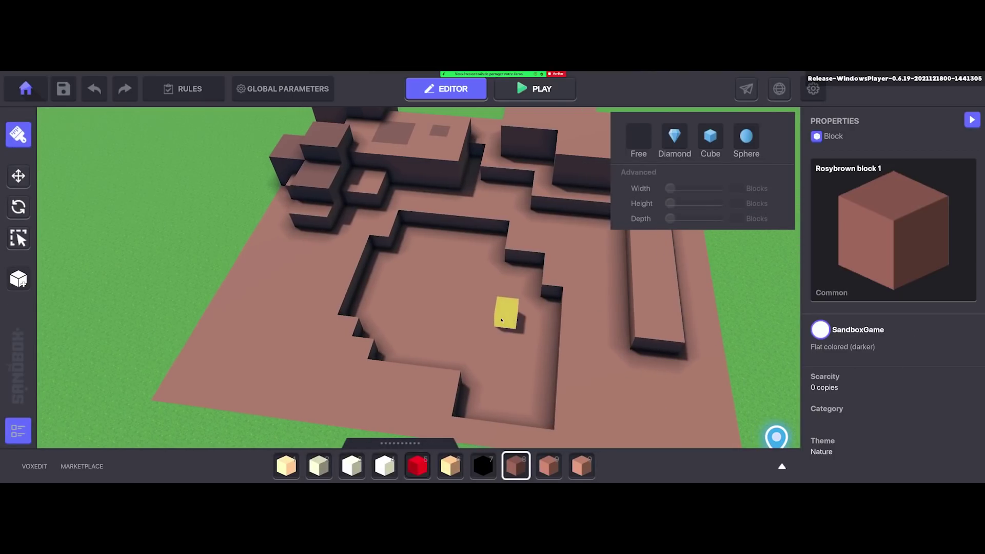
pyautogui.moveTo(496, 304); pyautogui.dragTo(425, 330, button='right')
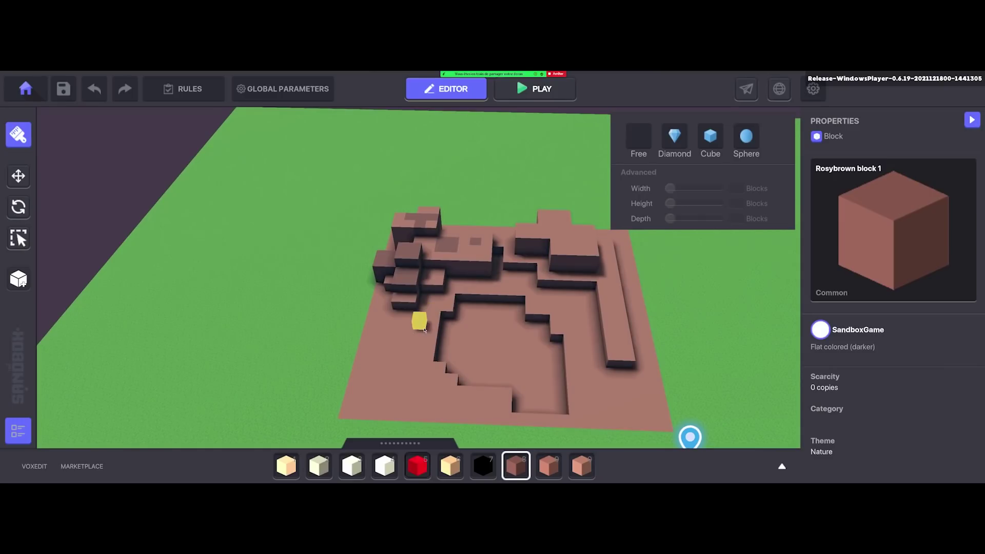
# Search the asset library for "rock" and place a Desert Rock on top of the plateau.
pyautogui.press('b')
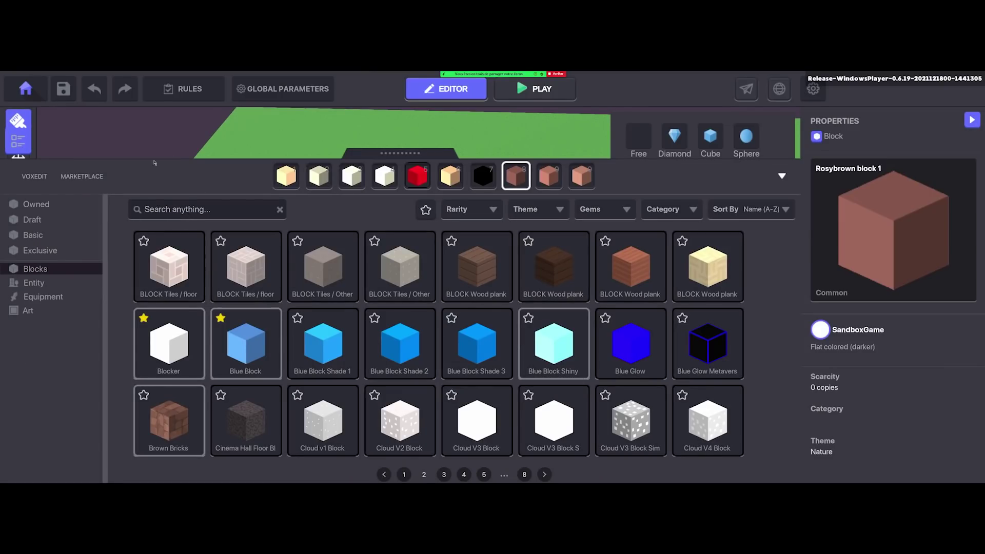
pyautogui.click(35, 268)
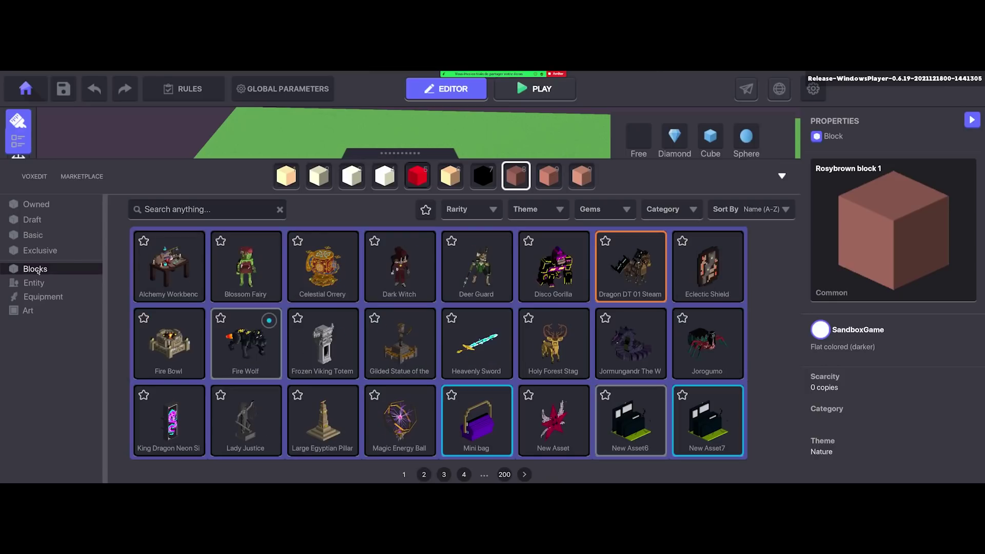
pyautogui.click(188, 214)
pyautogui.write('rock')
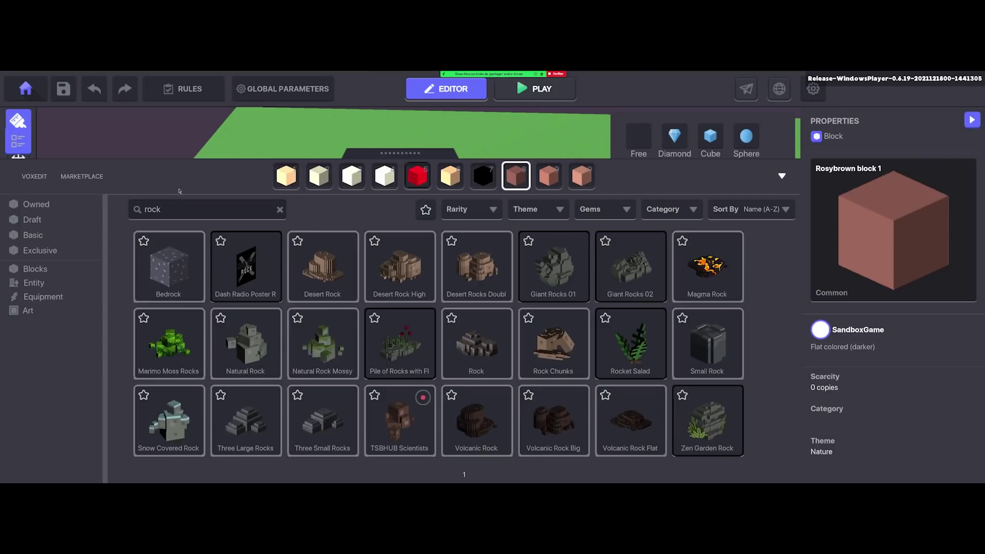
pyautogui.click(330, 265)
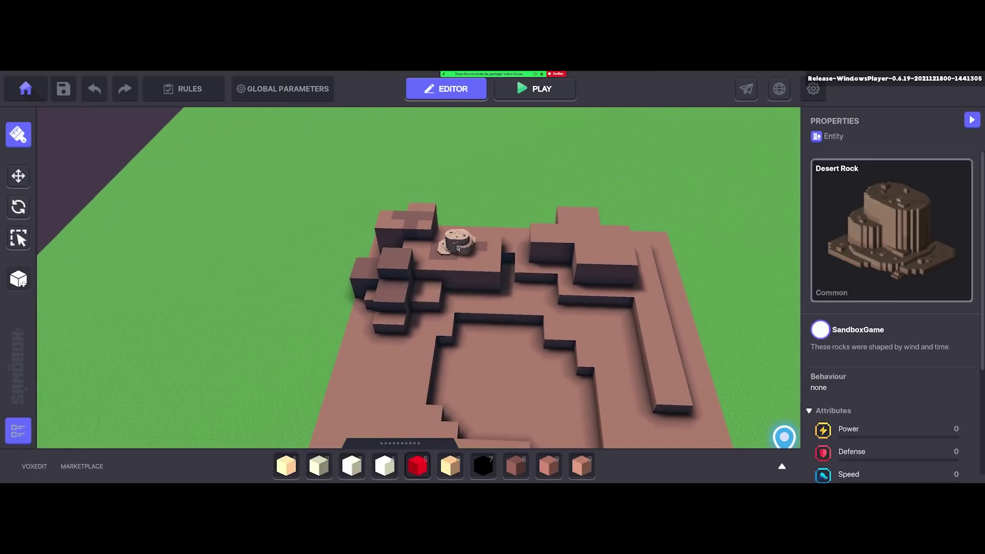
pyautogui.click(458, 249)
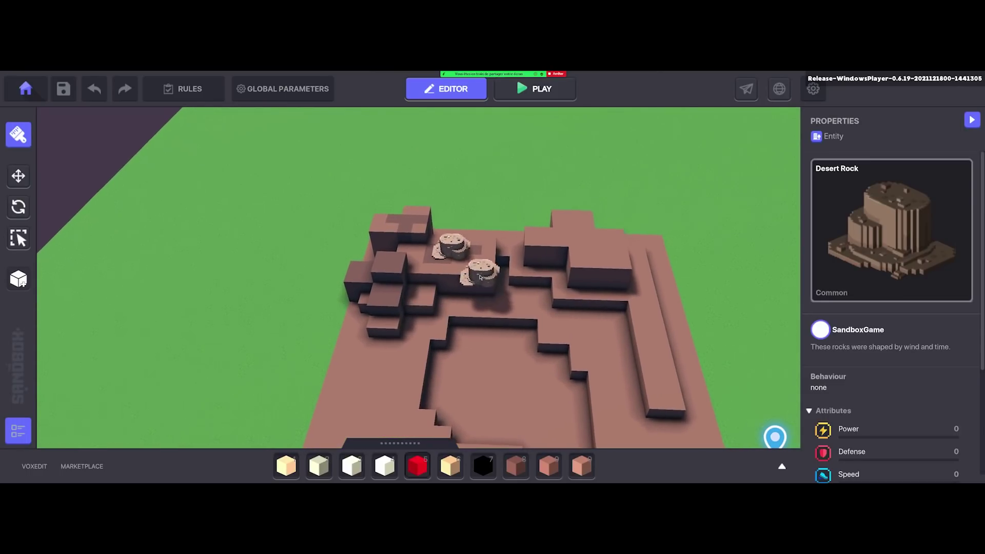
# Select the Desert Rock with the Move tool and shift it across the plateau to about X 27.06, Z 31.82.
pyautogui.click(18, 177)
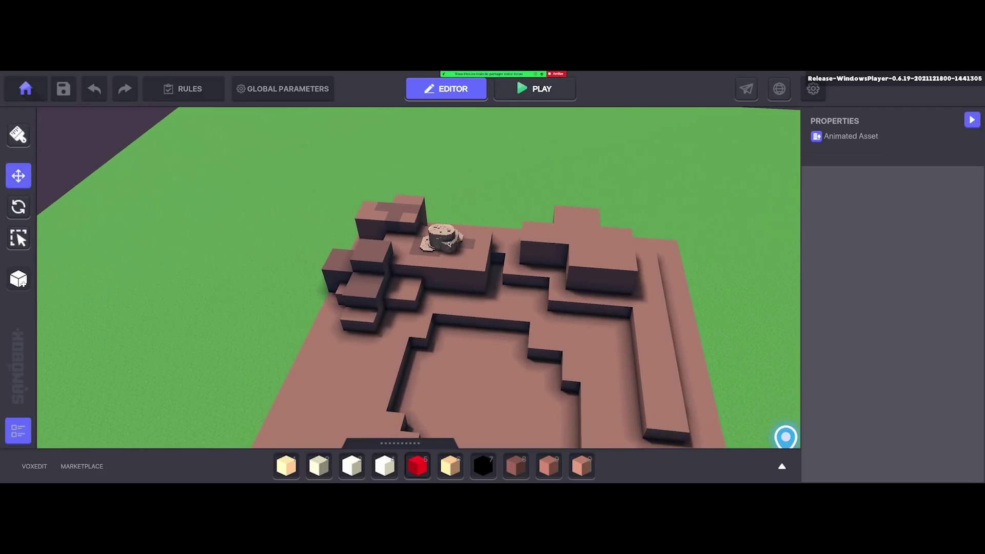
pyautogui.click(449, 243)
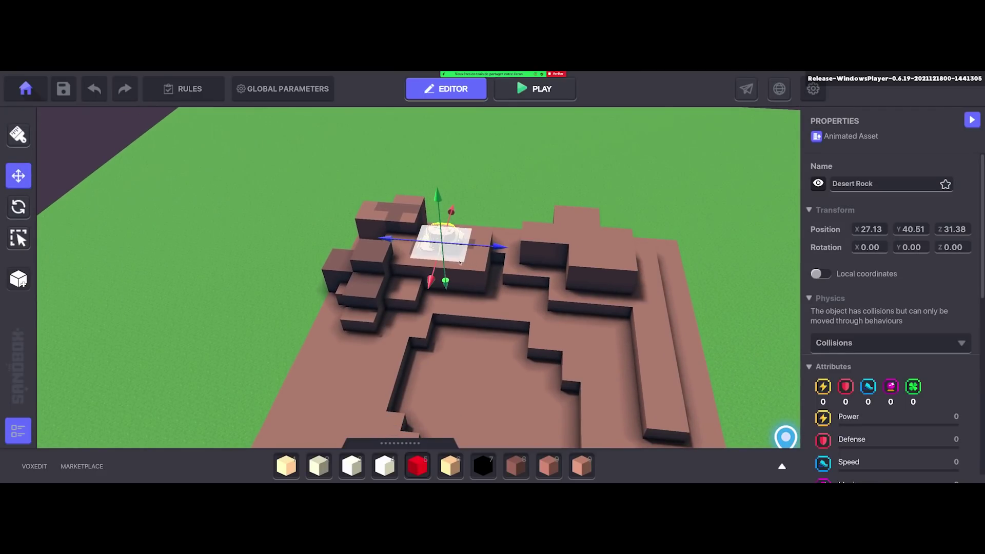
pyautogui.moveTo(490, 308); pyautogui.dragTo(405, 264, button='right')
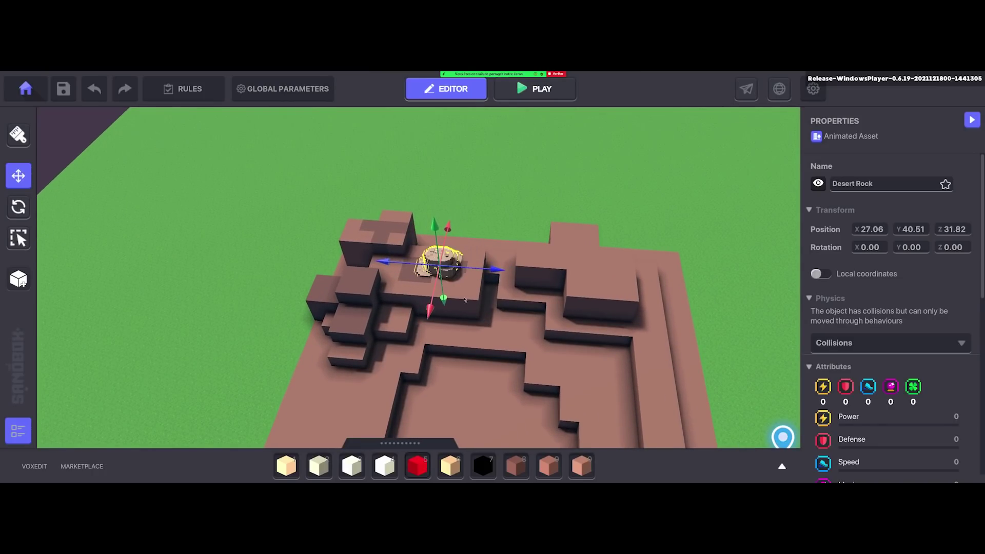
pyautogui.moveTo(465, 299); pyautogui.dragTo(451, 263, button='right')
pyautogui.moveTo(479, 322); pyautogui.dragTo(435, 248, button='right')
# Raise the Desert Rock to about Y 44.66 above the plateau and snap it back down onto the surface.
pyautogui.moveTo(439, 244); pyautogui.dragTo(440, 201)
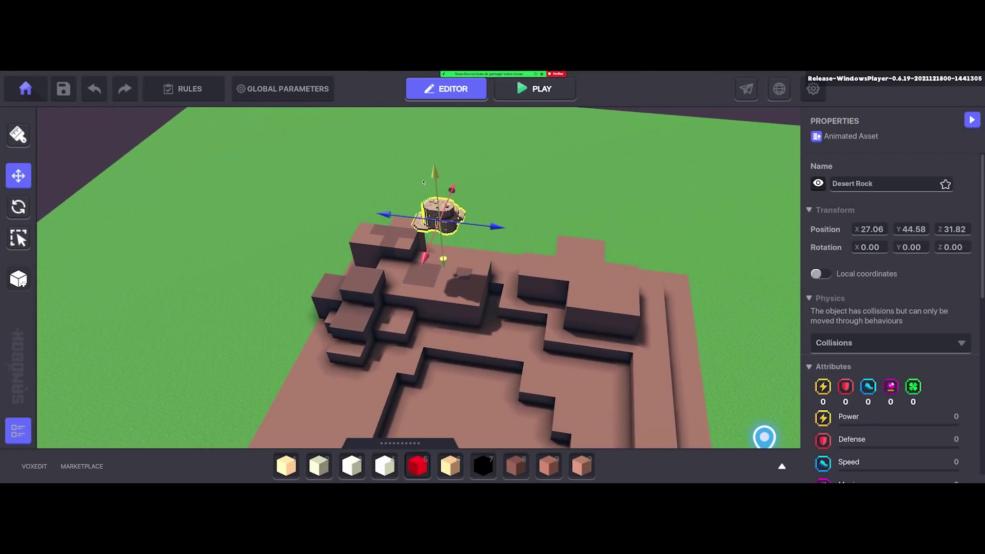
pyautogui.moveTo(482, 329); pyautogui.dragTo(544, 308, button='right')
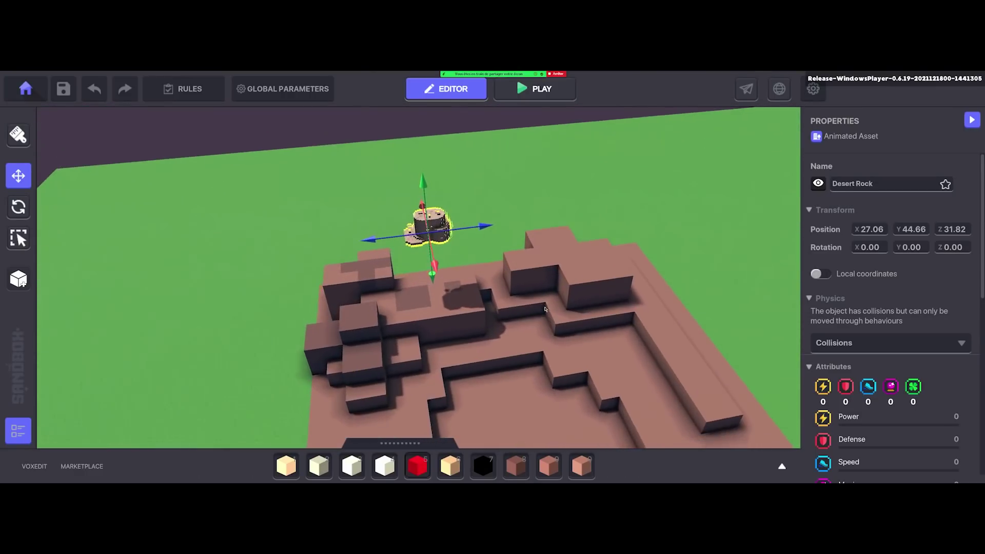
pyautogui.scroll(2, 547, 311)
pyautogui.moveTo(456, 299); pyautogui.dragTo(472, 326, button='right')
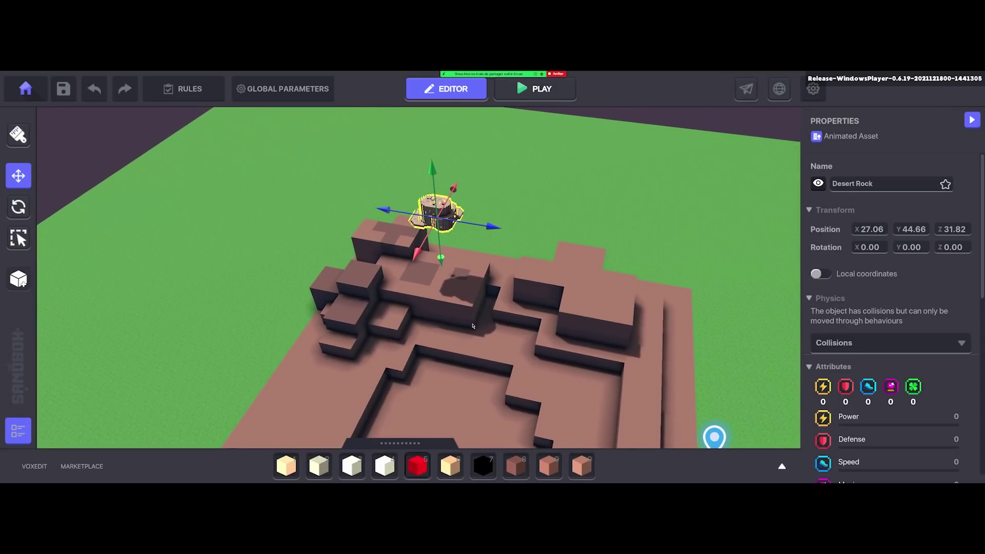
pyautogui.press('End')
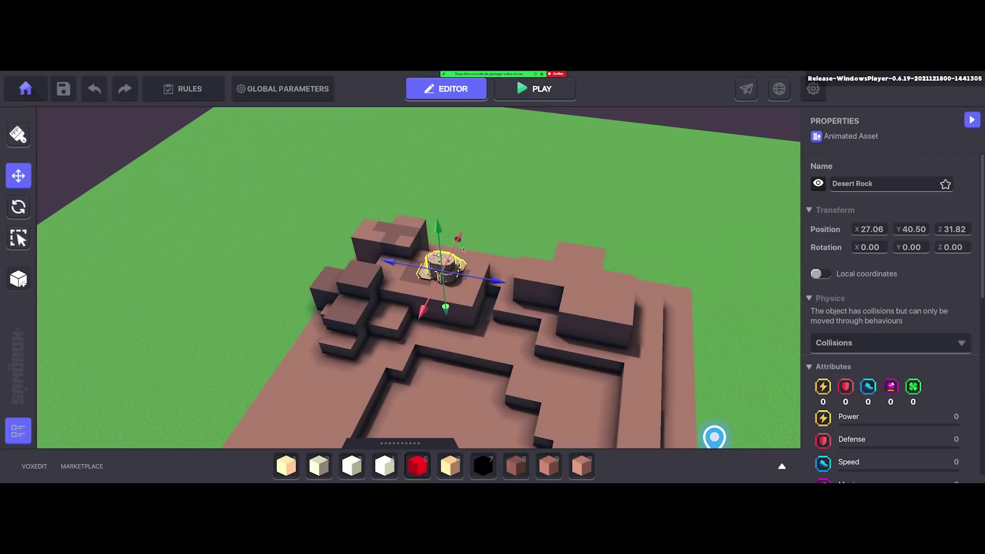
pyautogui.moveTo(438, 323); pyautogui.dragTo(449, 325, button='right')
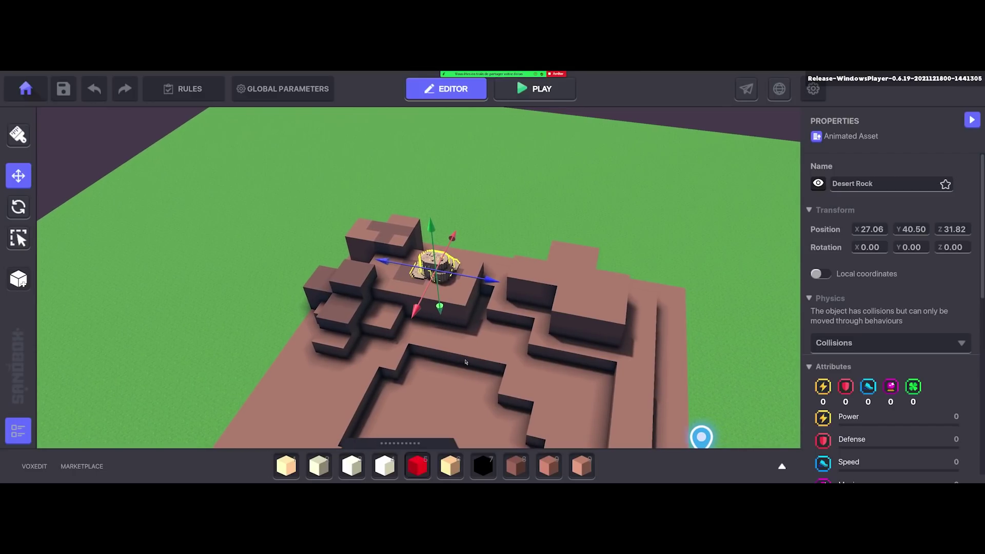
pyautogui.hotkey('alt', 'Tab')
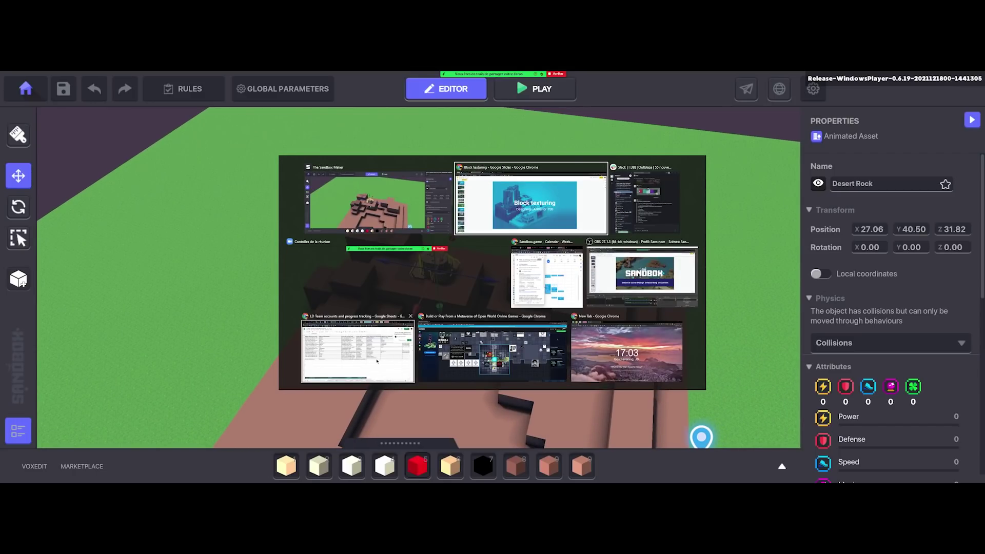
pyautogui.hotkey('alt', 'Tab')
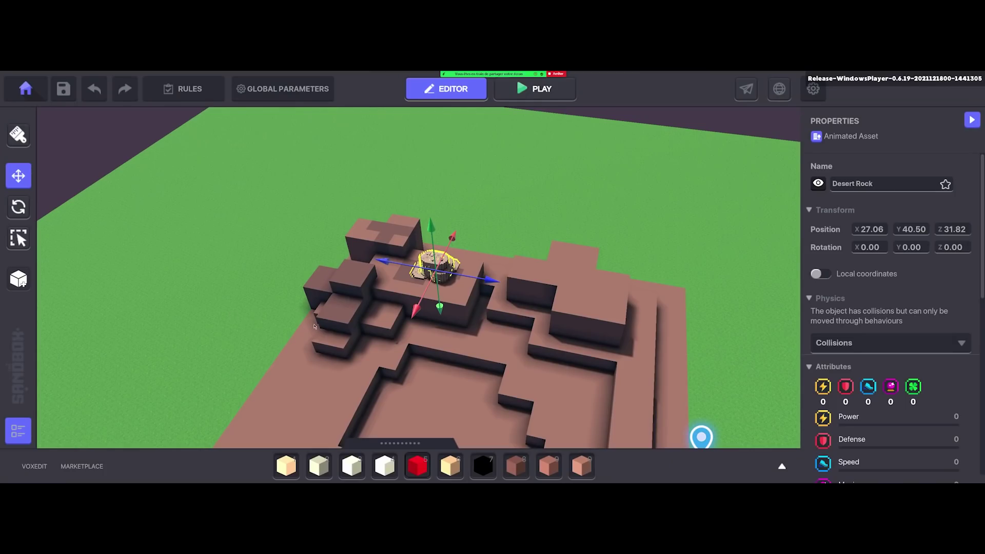
pyautogui.moveTo(333, 374); pyautogui.dragTo(428, 362, button='right')
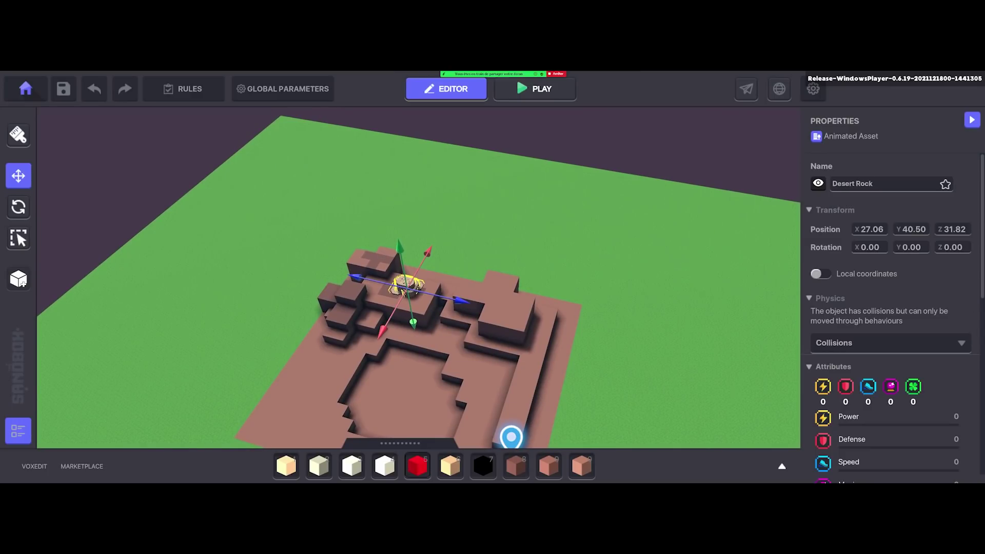
pyautogui.press('d')
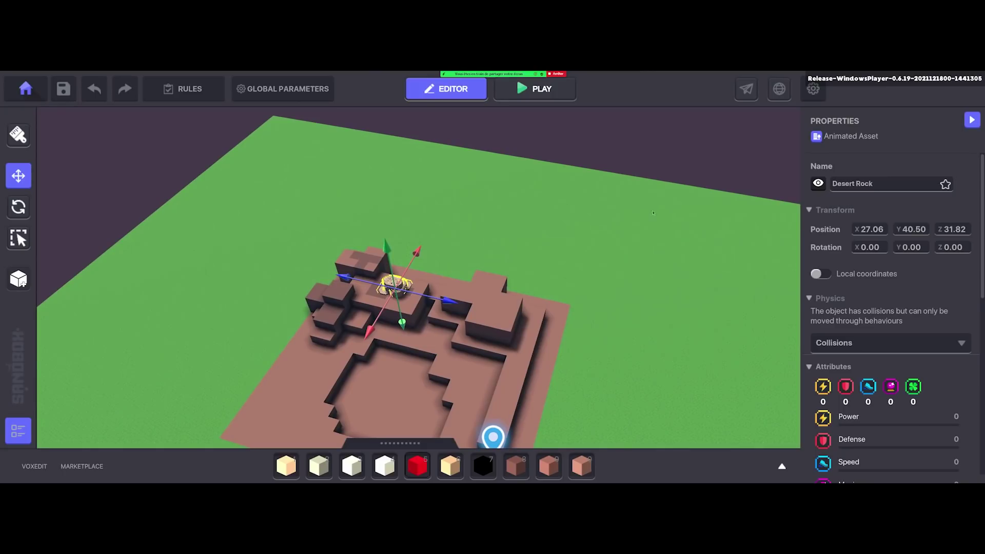
# Look up the Builder keyboard and mouse controls in the settings and close the list.
pyautogui.click(813, 89)
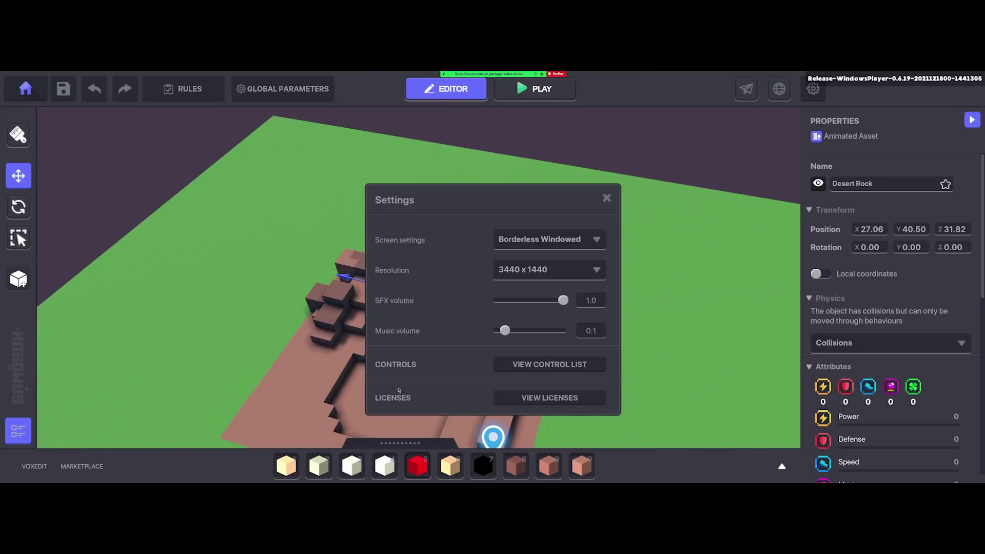
pyautogui.click(525, 367)
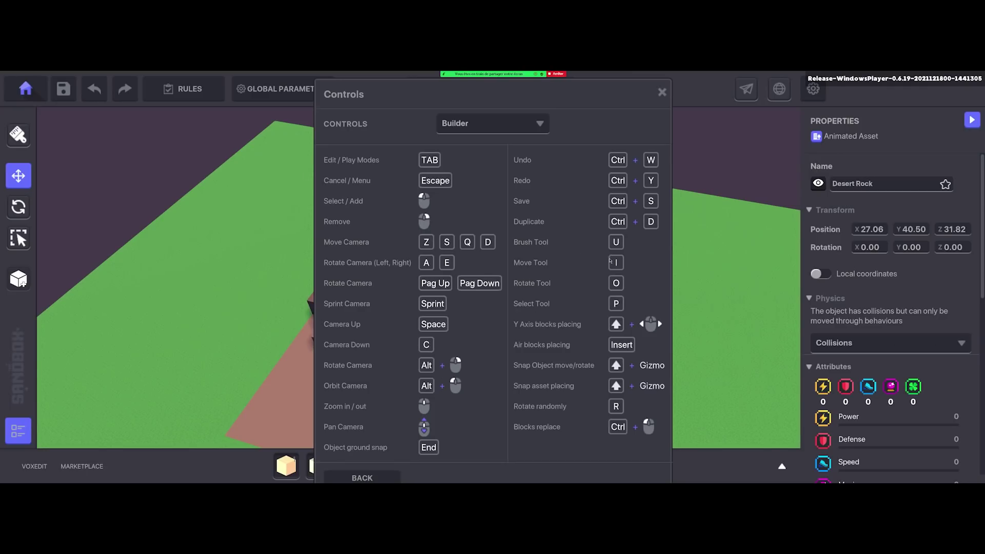
pyautogui.click(661, 93)
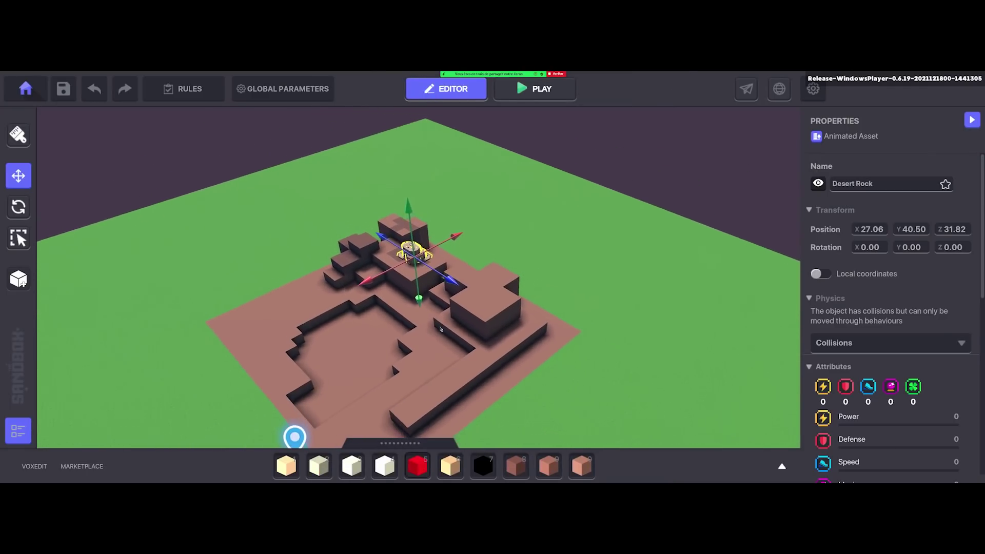
# Duplicate the Desert Rock until five copies are spread over the grass beyond the terrain.
pyautogui.moveTo(440, 329); pyautogui.dragTo(398, 316, button='right')
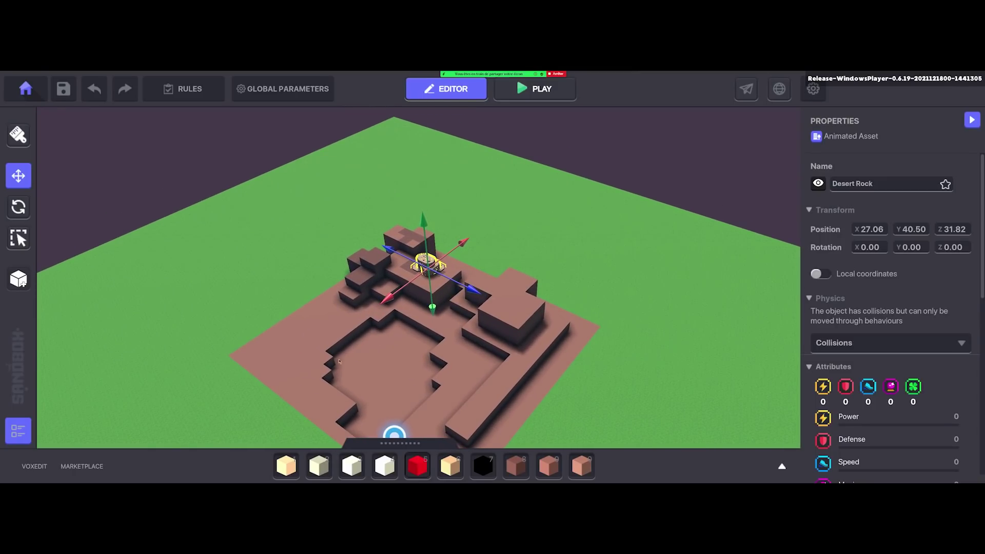
pyautogui.moveTo(338, 361); pyautogui.dragTo(418, 257, button='right')
pyautogui.scroll(2, 440, 281)
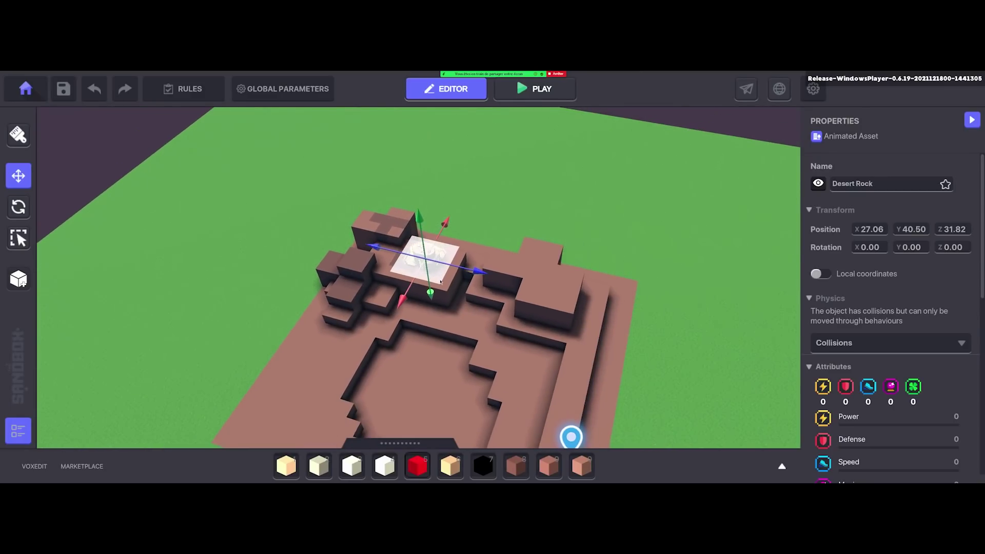
pyautogui.moveTo(433, 279); pyautogui.dragTo(408, 270)
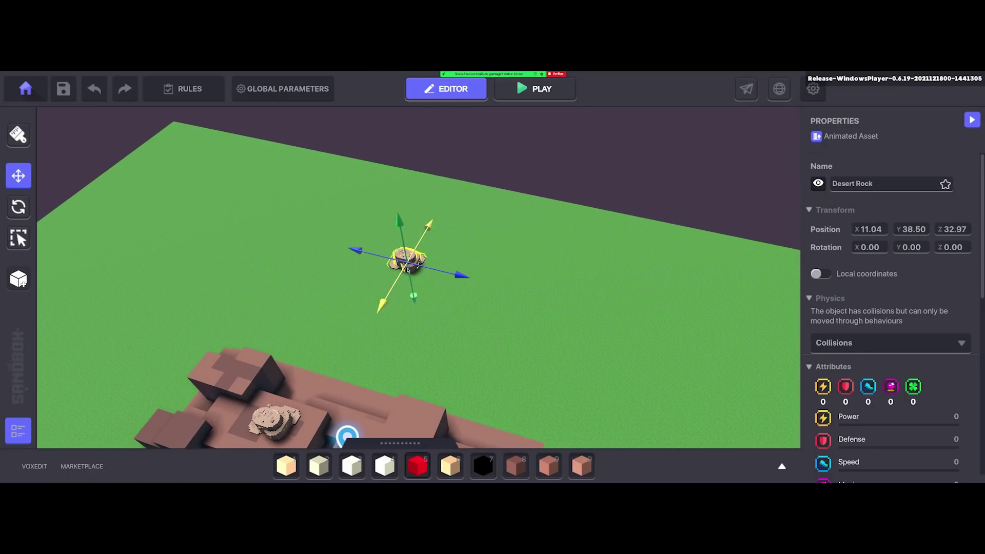
pyautogui.moveTo(407, 269); pyautogui.dragTo(413, 192)
# Select all five Desert Rock copies on the grass together and rotate them randomly several times.
pyautogui.keyDown('shift'); pyautogui.click(333, 156); pyautogui.keyUp('shift')
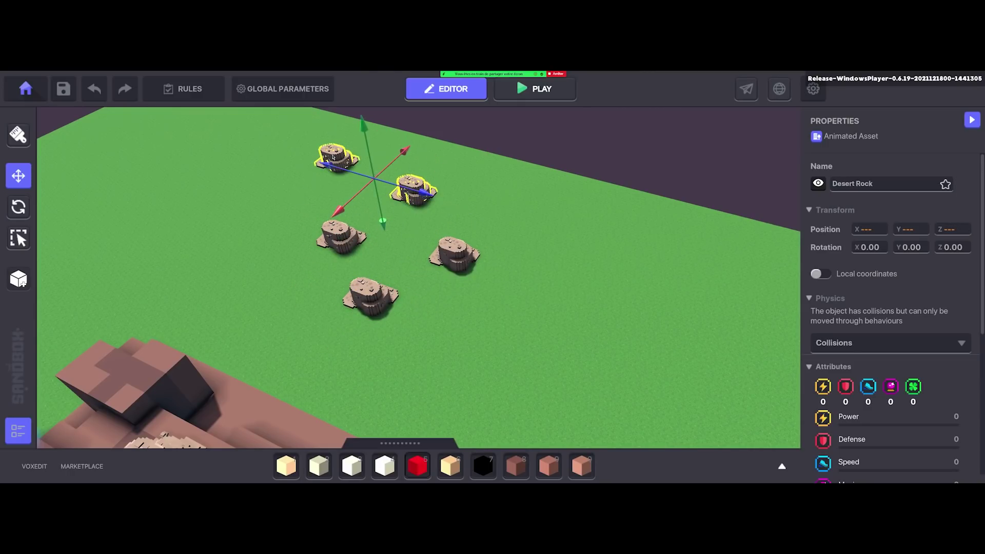
pyautogui.keyDown('shift'); pyautogui.click(338, 237); pyautogui.keyUp('shift')
pyautogui.keyDown('shift'); pyautogui.click(369, 296); pyautogui.keyUp('shift')
pyautogui.keyDown('shift'); pyautogui.click(454, 254); pyautogui.keyUp('shift')
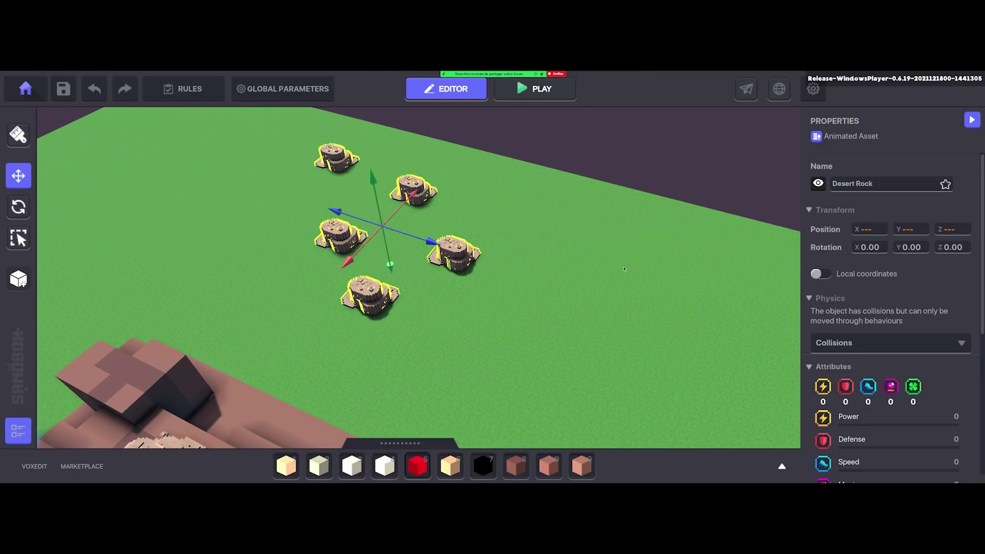
pyautogui.moveTo(624, 269); pyautogui.dragTo(590, 270, button='middle')
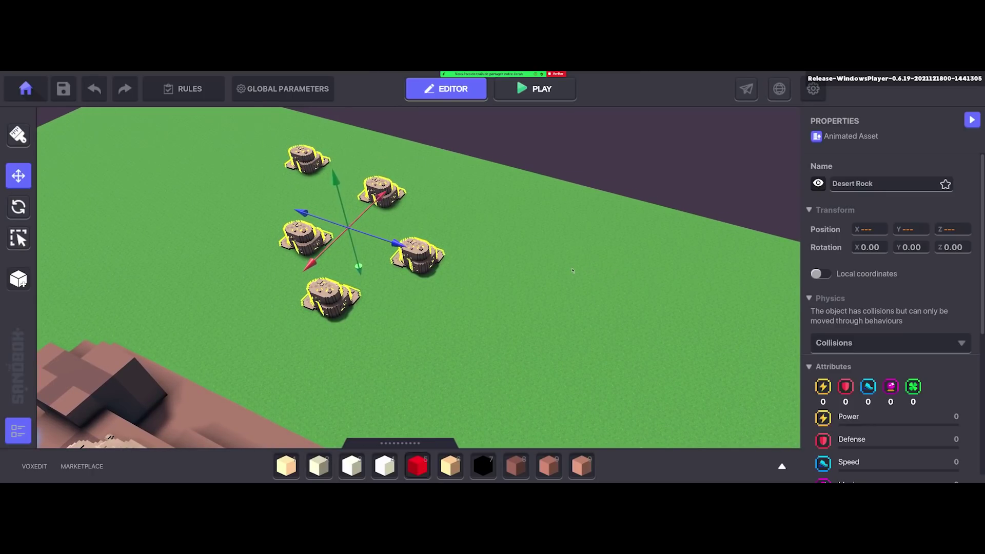
pyautogui.press('r')
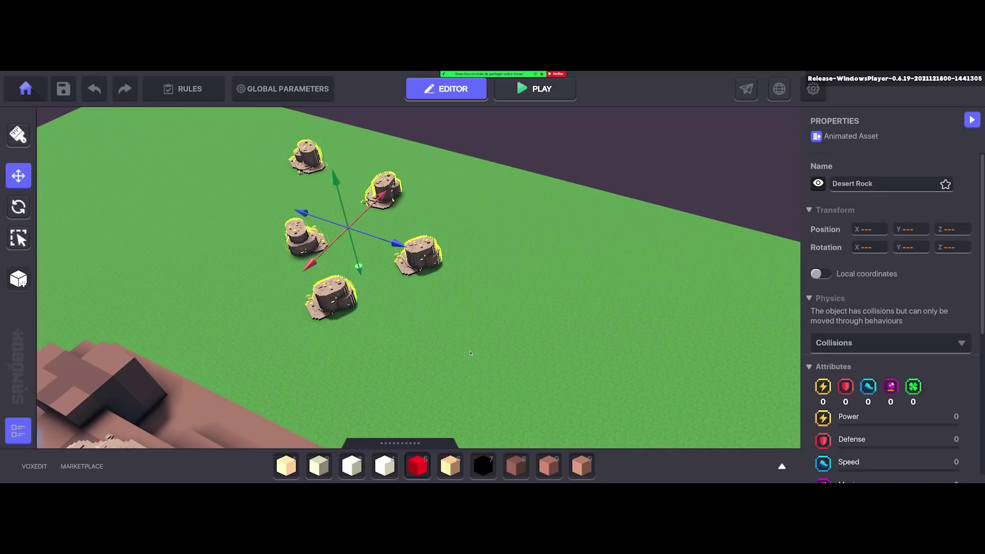
pyautogui.press('r')
pyautogui.press('r')
pyautogui.press('r')
pyautogui.moveTo(470, 353)
pyautogui.mouseDown(button='right')
pyautogui.moveTo(441, 336)
pyautogui.moveTo(463, 348)
pyautogui.moveTo(401, 260)
pyautogui.moveTo(465, 340)
pyautogui.mouseUp(button='right')
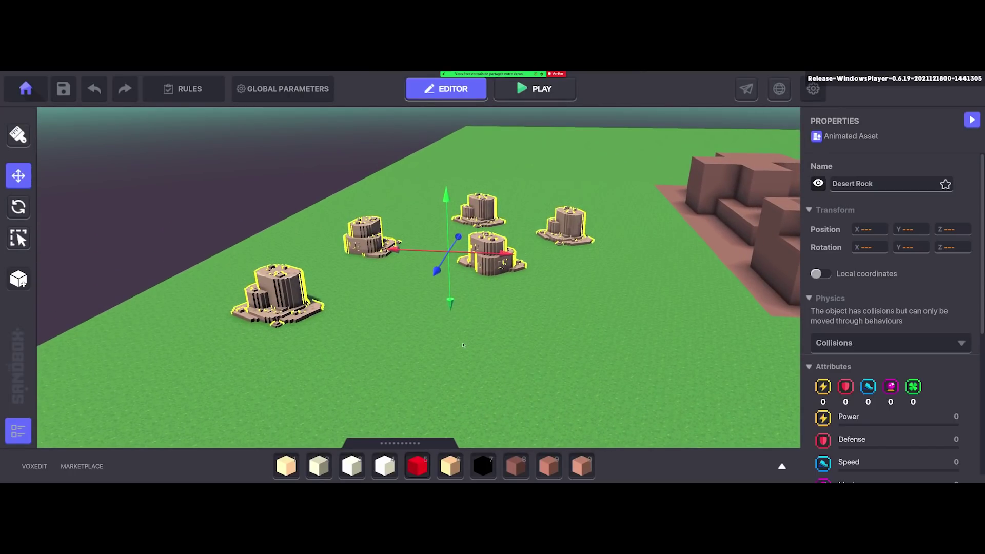
# Delete the five Desert Rock copies from the grass and select the original rock on the plateau.
pyautogui.moveTo(533, 400)
pyautogui.mouseDown(button='right')
pyautogui.moveTo(403, 332)
pyautogui.moveTo(405, 302)
pyautogui.moveTo(434, 291)
pyautogui.moveTo(433, 274)
pyautogui.mouseUp(button='right')
pyautogui.press('Delete')
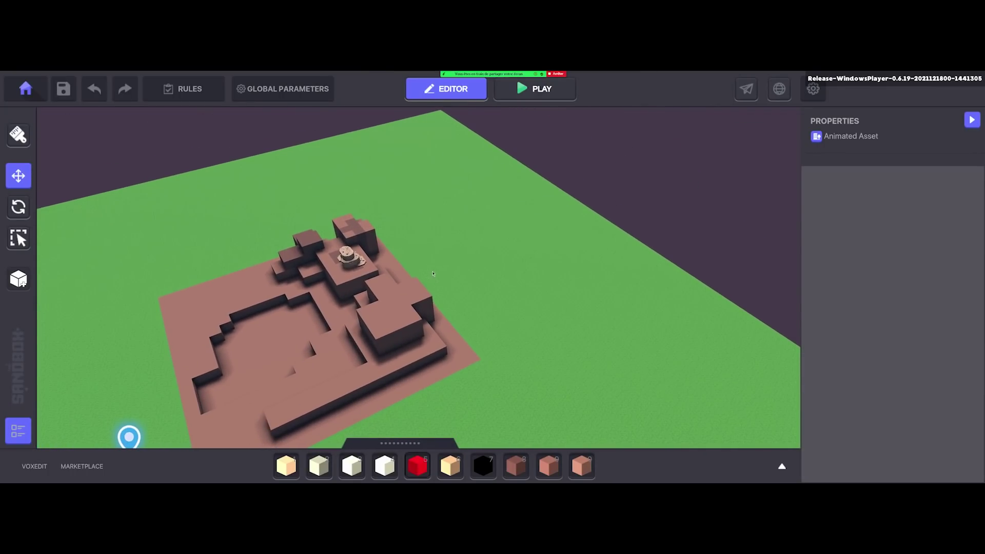
pyautogui.click(353, 262)
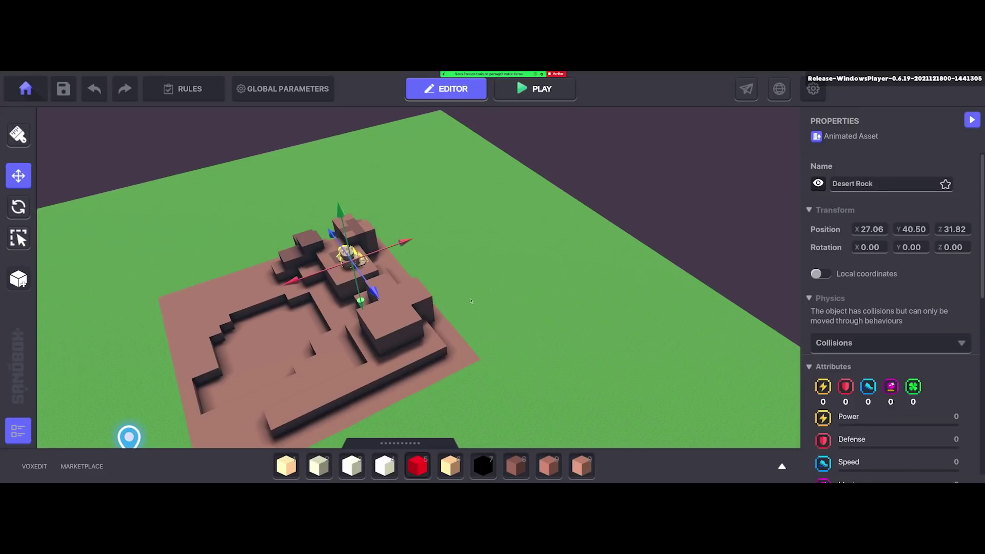
pyautogui.moveTo(470, 301); pyautogui.dragTo(502, 310, button='middle')
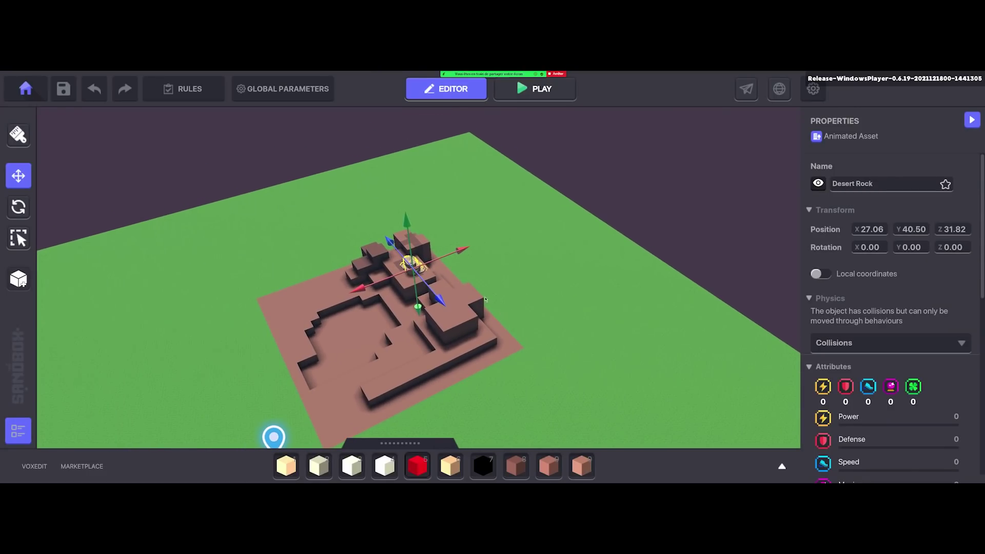
pyautogui.moveTo(485, 299)
pyautogui.mouseDown(button='right')
pyautogui.moveTo(495, 335)
pyautogui.moveTo(512, 252)
pyautogui.moveTo(512, 275)
pyautogui.moveTo(491, 293)
pyautogui.mouseUp(button='right')
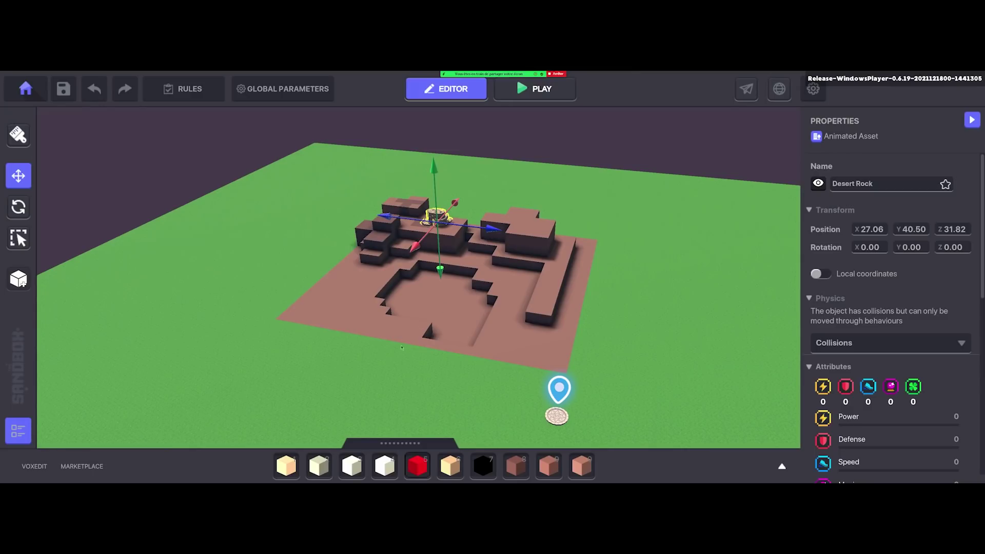
# Extend the flat ground over the grass with Rosybrown block 2, giving the terrain's side and front edges an irregular stepped outline.
pyautogui.click(549, 466)
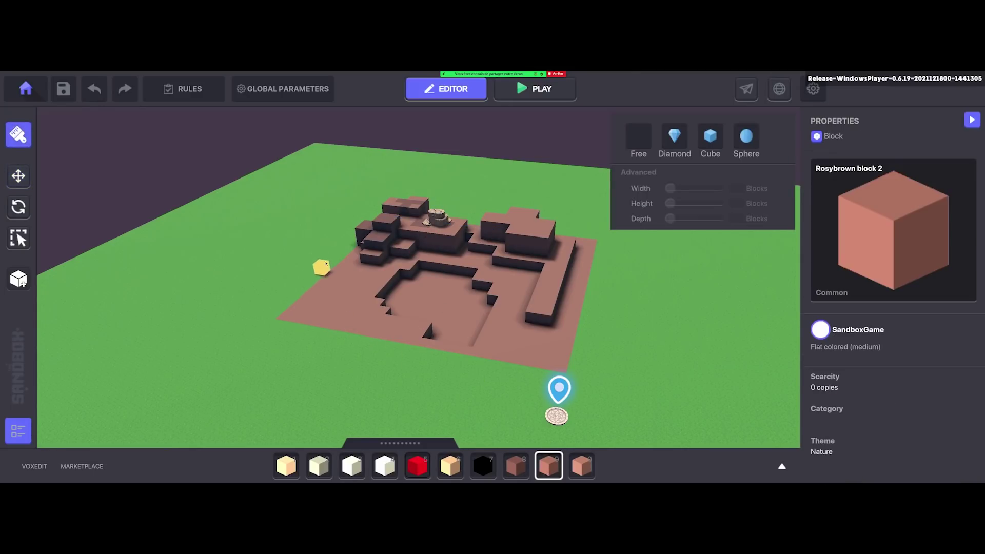
pyautogui.moveTo(338, 264); pyautogui.dragTo(448, 370)
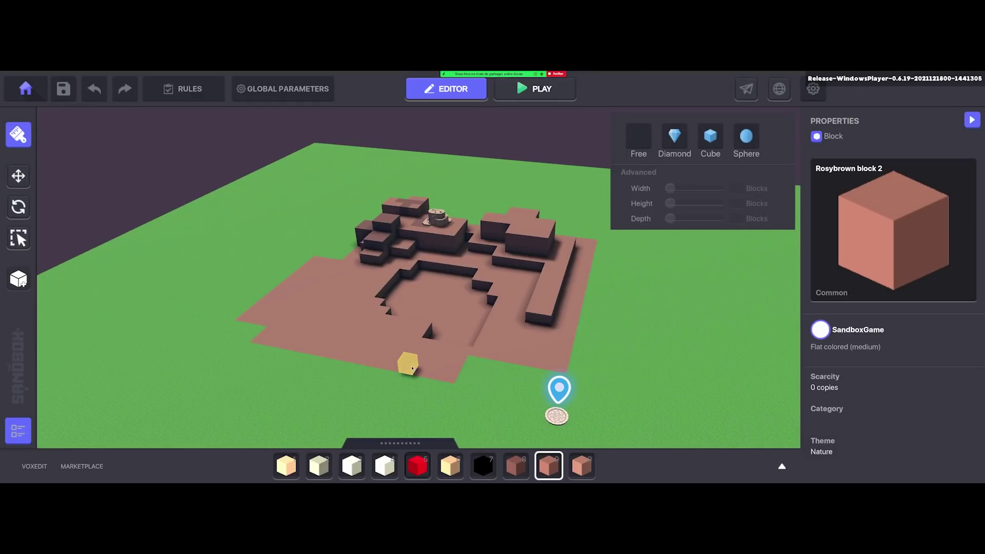
pyautogui.moveTo(362, 370); pyautogui.dragTo(415, 336, button='middle')
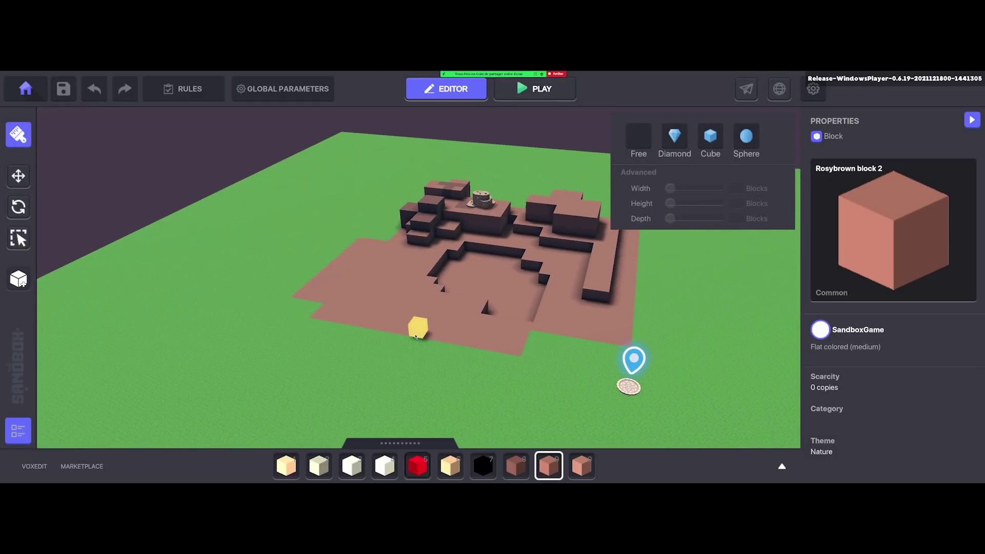
pyautogui.scroll(-3, 416, 336)
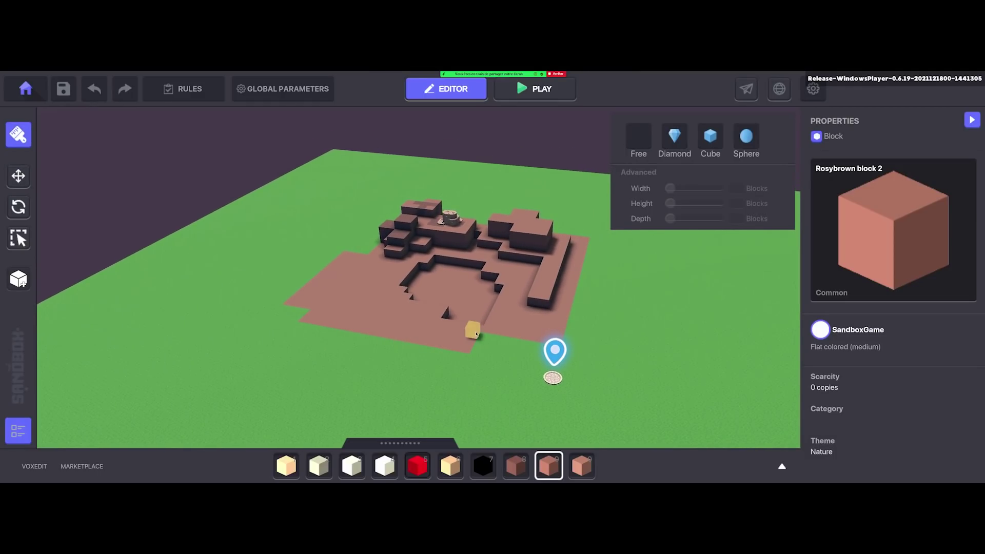
pyautogui.moveTo(485, 334); pyautogui.dragTo(516, 359)
pyautogui.moveTo(424, 345); pyautogui.dragTo(392, 334, button='middle')
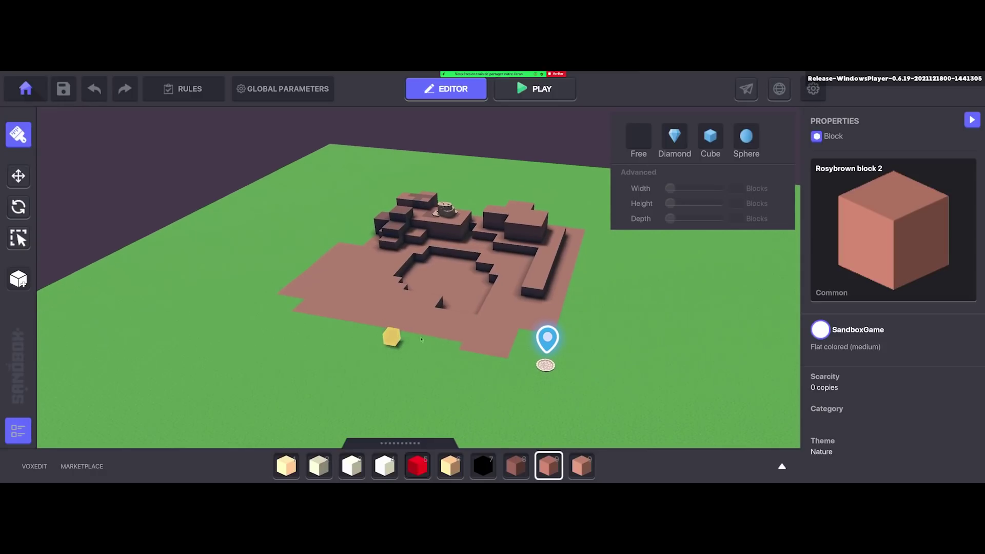
pyautogui.moveTo(453, 342); pyautogui.dragTo(290, 333)
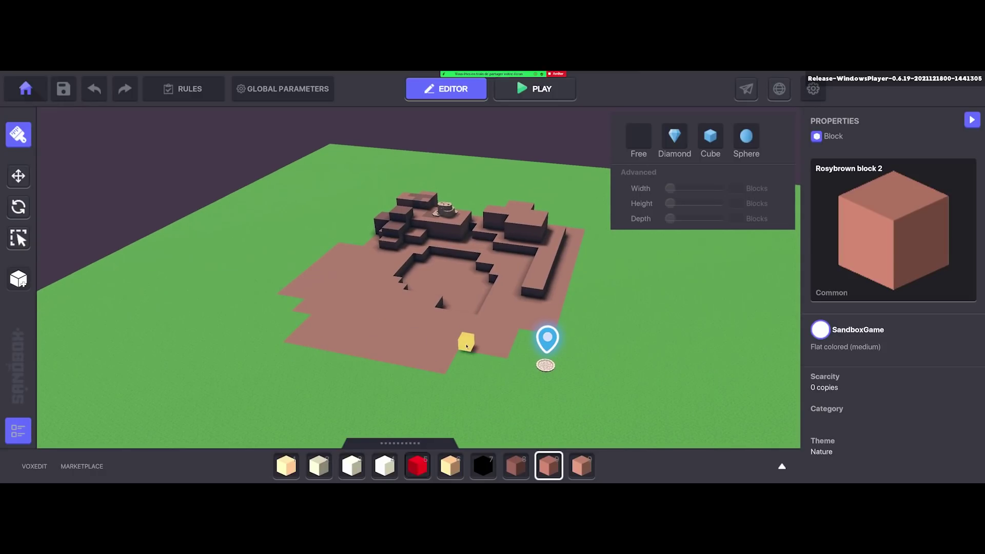
pyautogui.moveTo(467, 342); pyautogui.dragTo(478, 368)
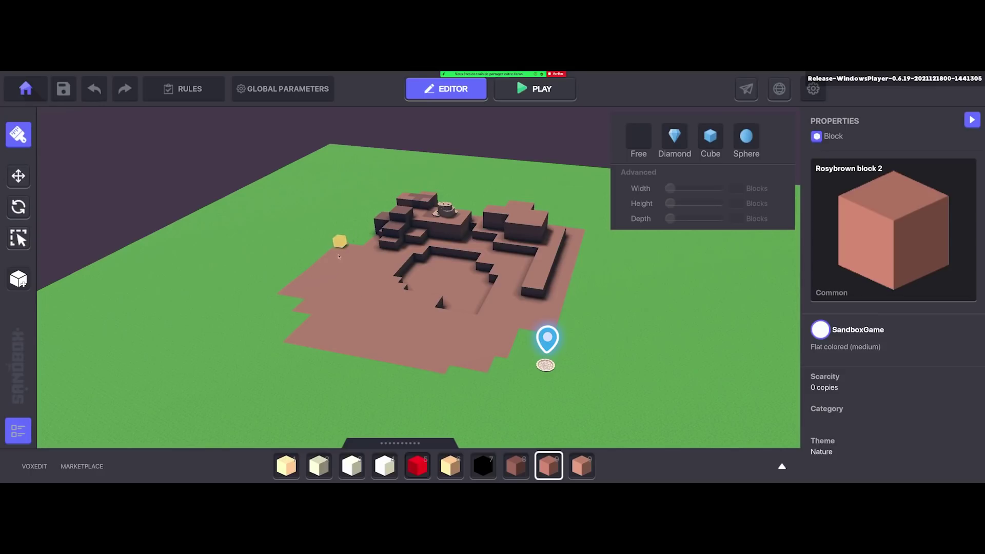
# Replace the previous asset library search with "clay".
pyautogui.press('w')
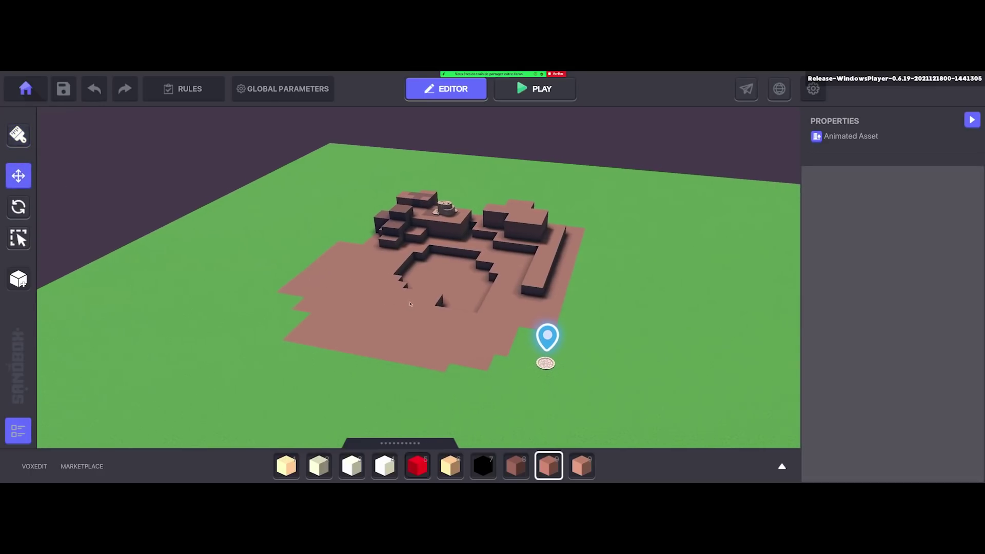
pyautogui.press('s')
pyautogui.press('a')
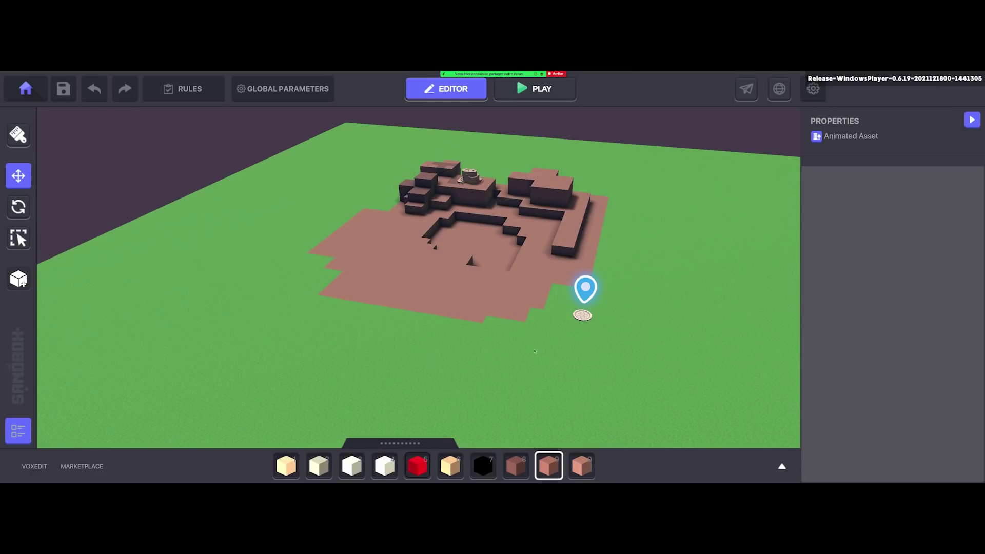
pyautogui.scroll(5, 429, 314)
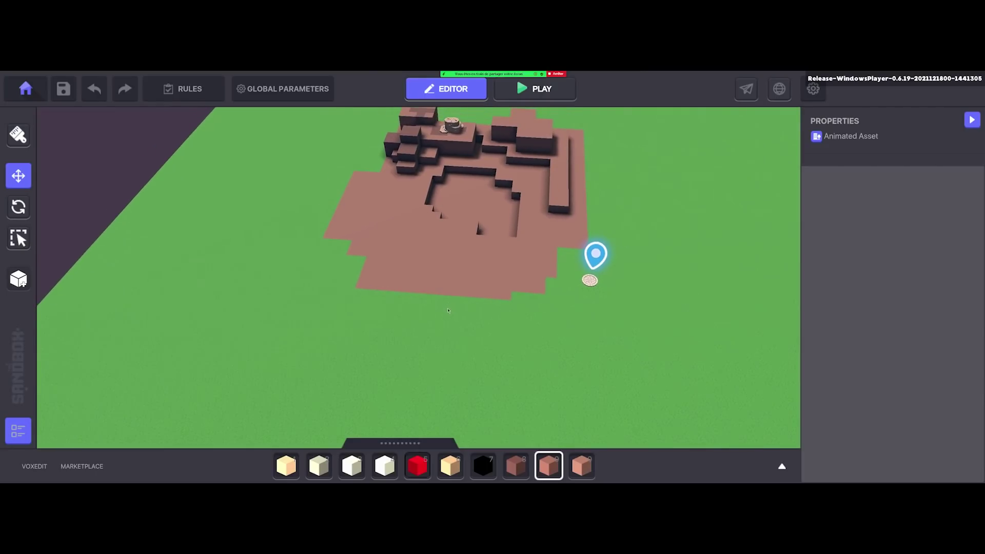
pyautogui.press('Tab')
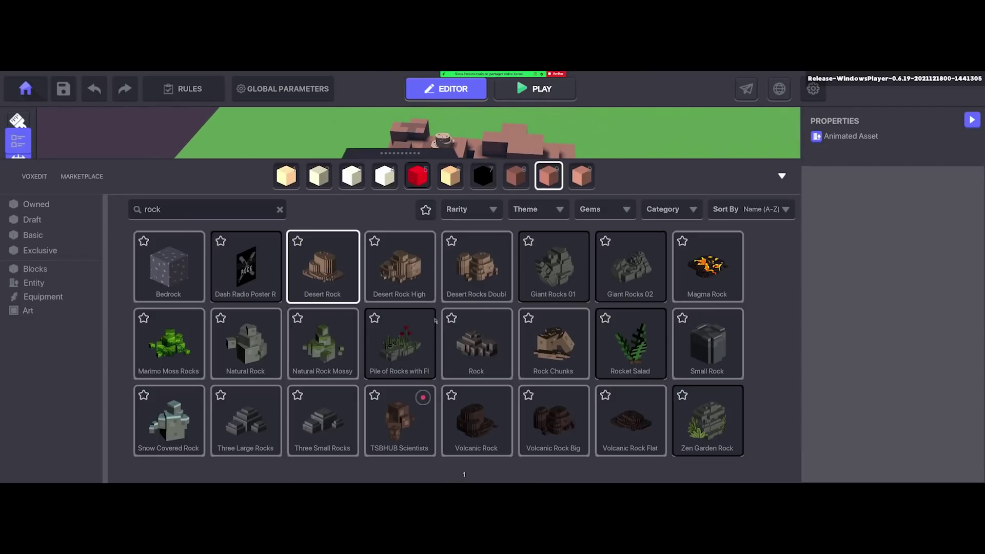
pyautogui.click(279, 209)
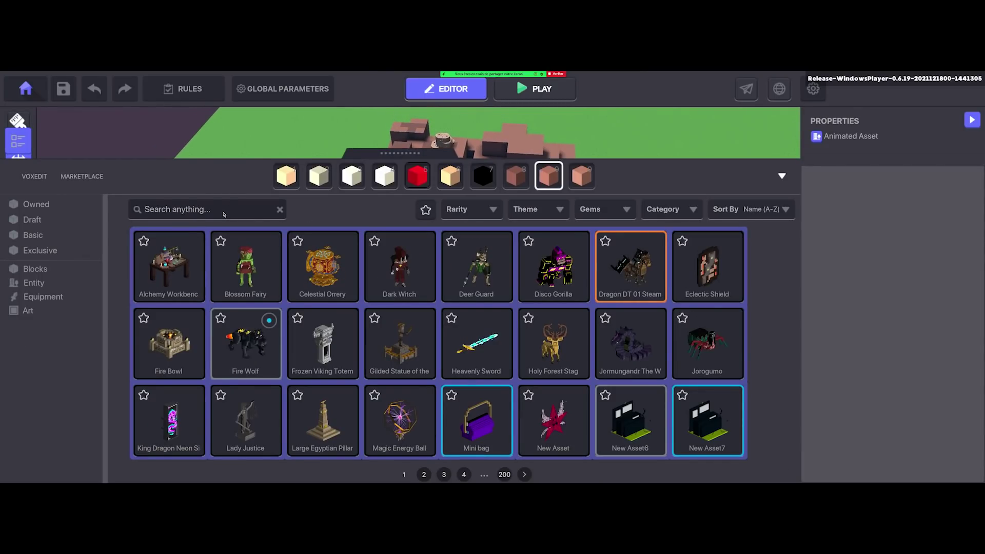
pyautogui.click(224, 214)
pyautogui.write('clay')
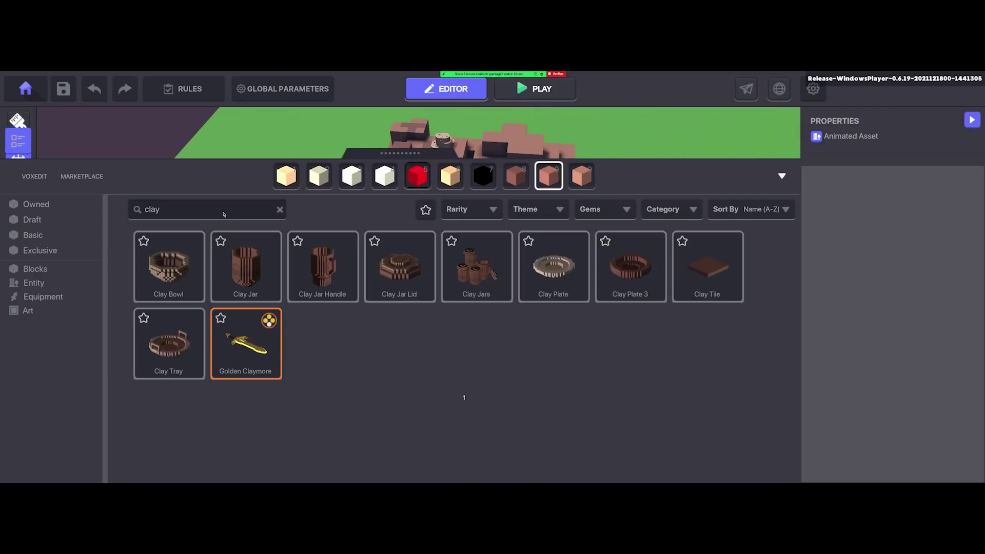
# Place a Clay Bowl on the newly extended flat ground near the terrain's front edge.
pyautogui.click(162, 277)
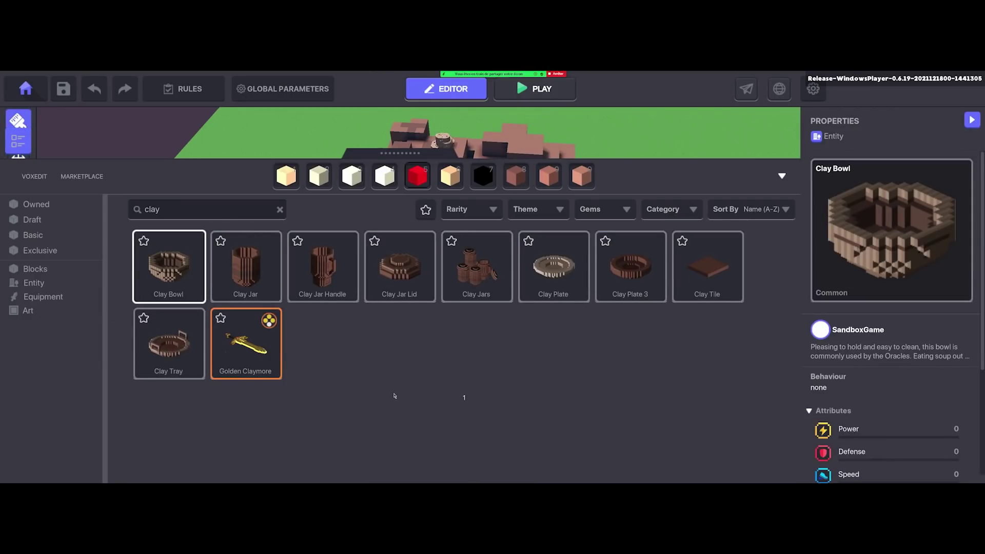
pyautogui.scroll(2, 416, 298)
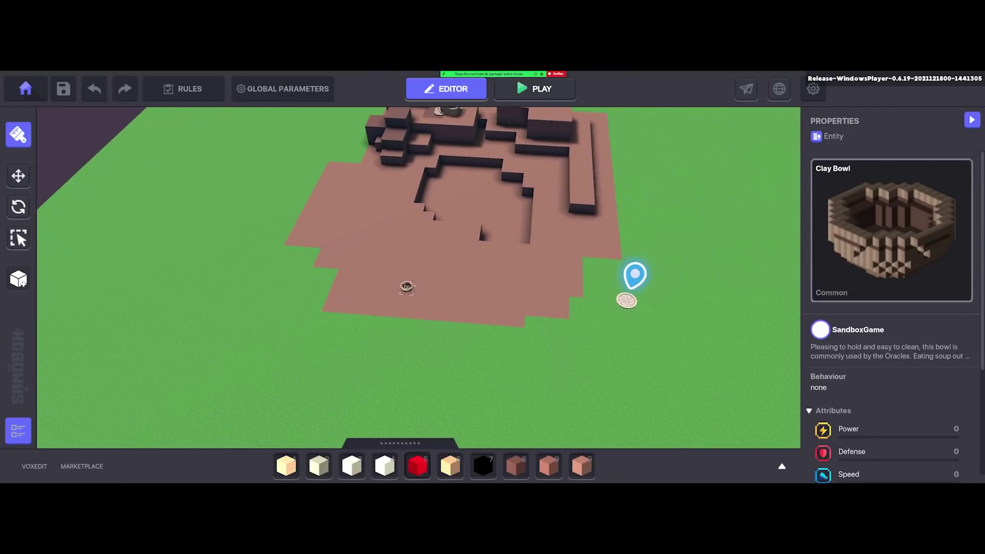
pyautogui.press('w')
pyautogui.scroll(5, 357, 236)
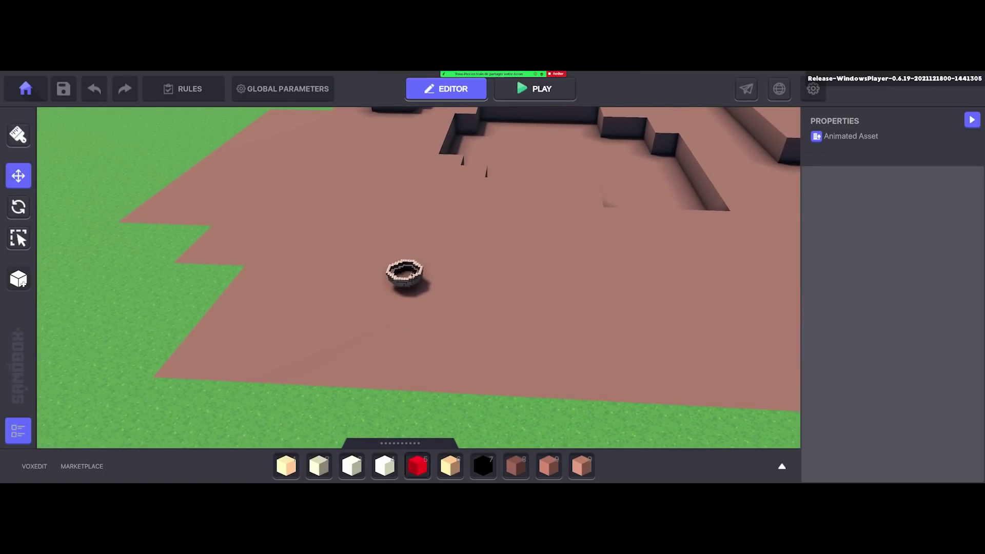
# Move the Clay Bowl to the middle of the flat front ground, at about X 46 and Z 36.
pyautogui.click(406, 274)
pyautogui.moveTo(483, 343)
pyautogui.mouseDown(button='right')
pyautogui.moveTo(464, 341)
pyautogui.moveTo(481, 340)
pyautogui.mouseUp(button='right')
pyautogui.scroll(-3, 481, 340)
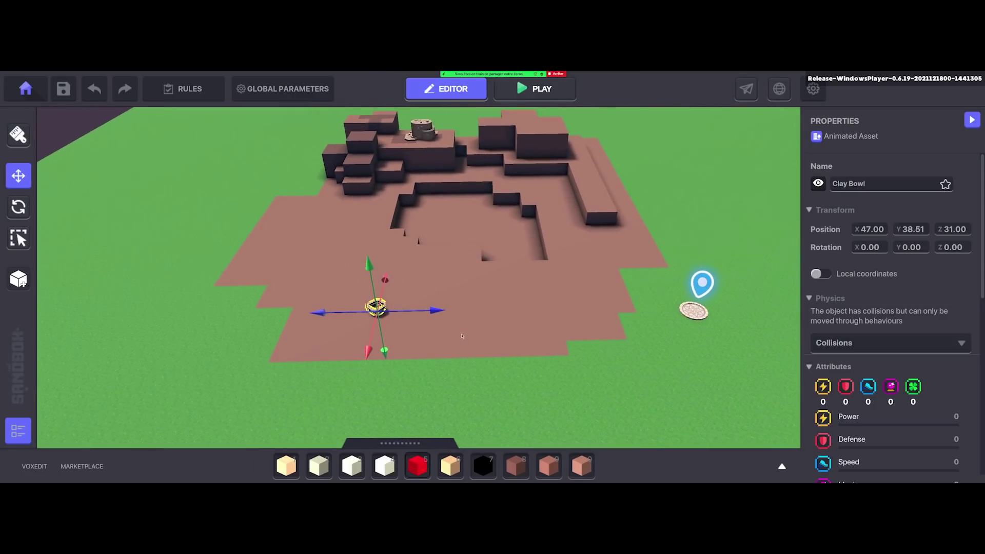
pyautogui.moveTo(377, 316); pyautogui.dragTo(487, 311)
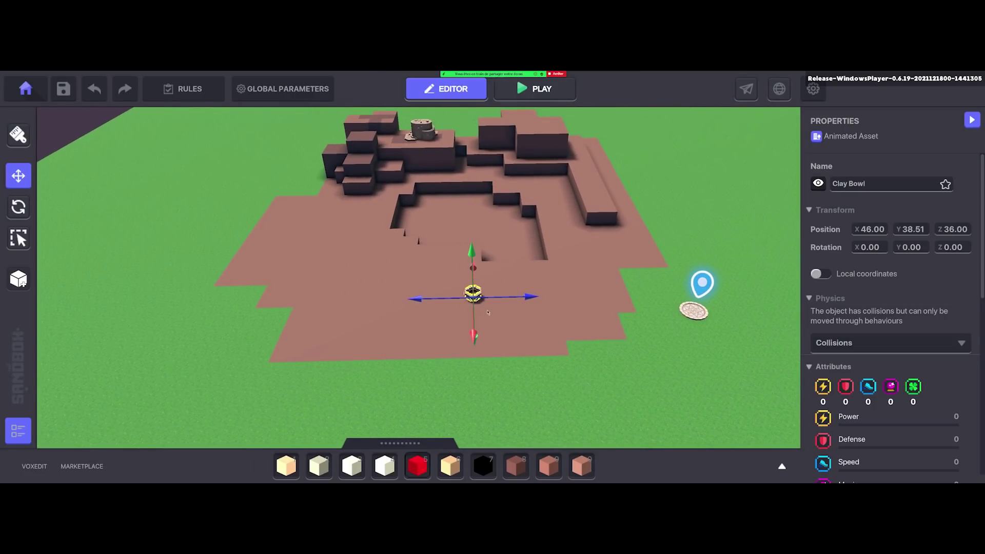
# Build a raised rectangular platform on each side of the Clay Bowl, one in Rosybrown block 1 and the other in Rosybrown block 2.
pyautogui.click(514, 465)
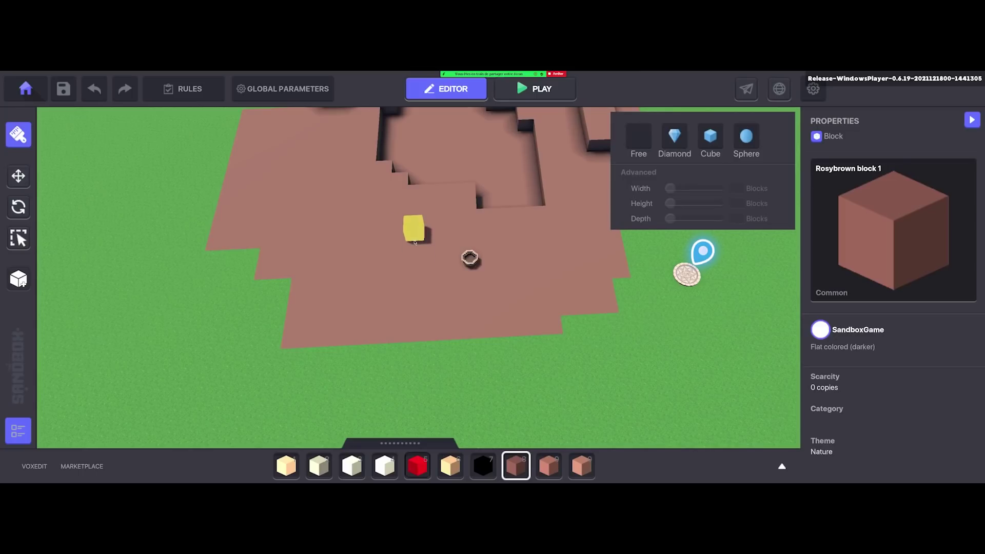
pyautogui.moveTo(415, 242); pyautogui.dragTo(328, 285)
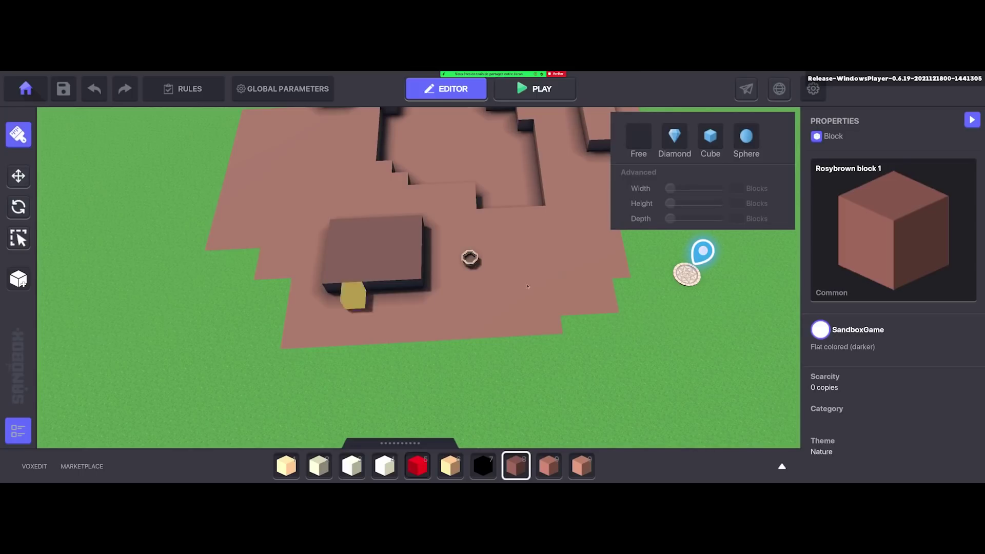
pyautogui.click(558, 469)
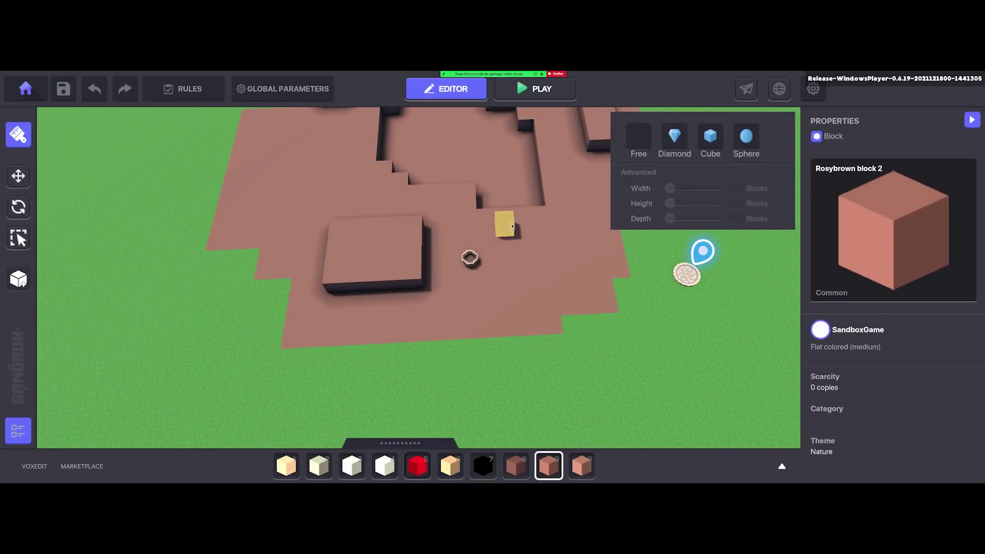
pyautogui.moveTo(512, 226); pyautogui.dragTo(613, 285)
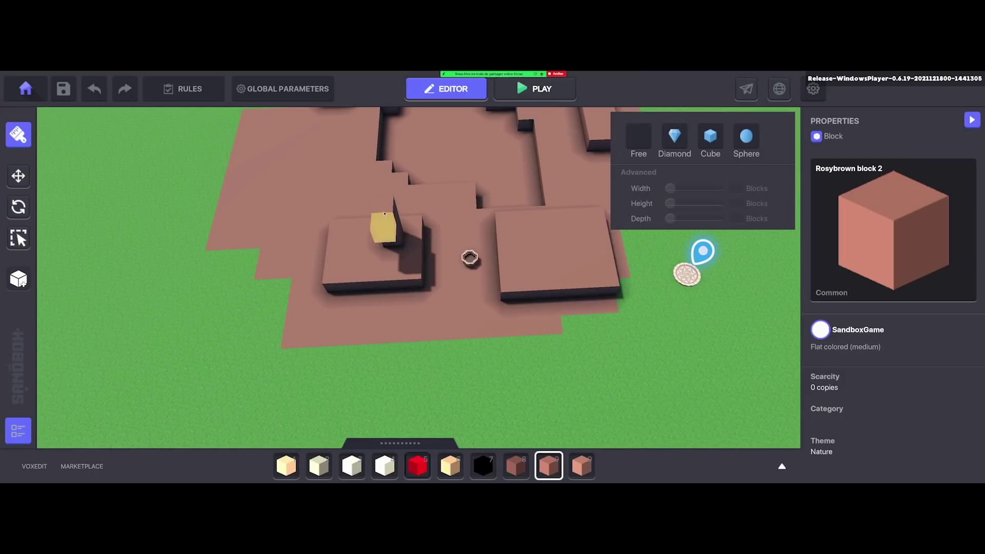
# Build a tall archway of Rosybrown block 2 spanning the gap between the two front platforms.
pyautogui.moveTo(376, 194); pyautogui.dragTo(529, 238)
pyautogui.moveTo(528, 239); pyautogui.dragTo(446, 259, button='right')
pyautogui.moveTo(444, 259); pyautogui.dragTo(487, 178)
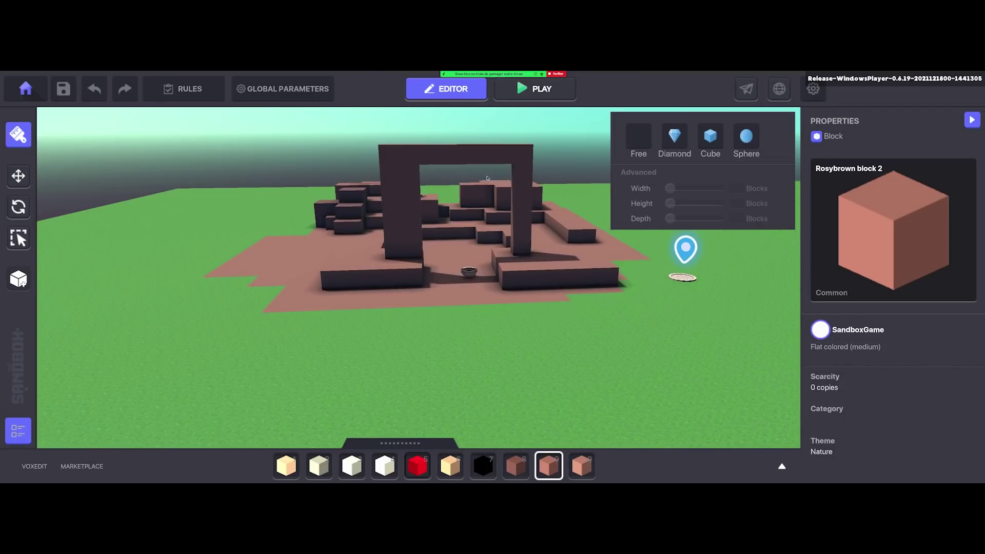
# Reshape the archway's two pillars into irregular stepped columns, cutting away upper blocks and adding Rosybrown block 2 blocks.
pyautogui.moveTo(387, 153); pyautogui.dragTo(407, 214, button='right')
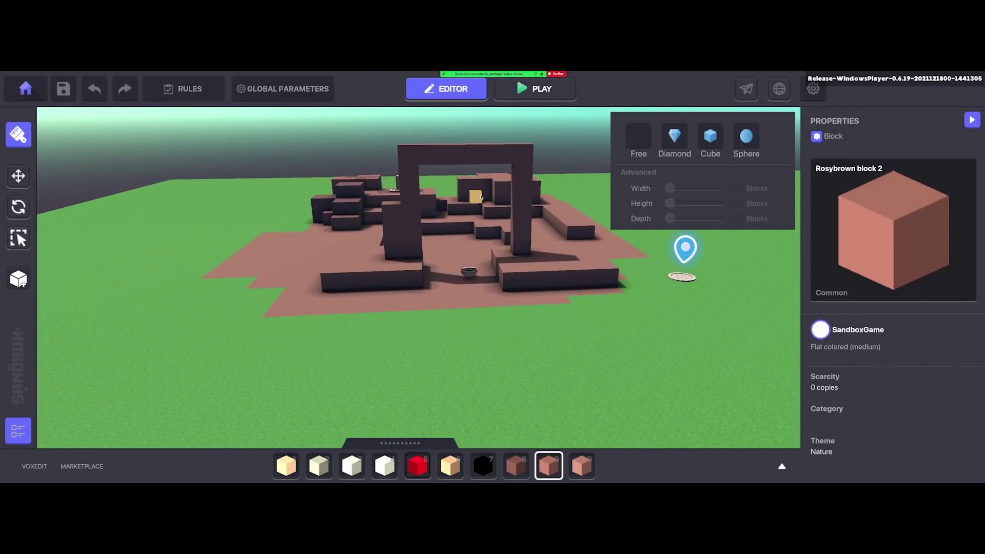
pyautogui.moveTo(481, 198); pyautogui.dragTo(538, 218, button='right')
pyautogui.moveTo(539, 218); pyautogui.dragTo(546, 270)
pyautogui.moveTo(510, 235); pyautogui.dragTo(508, 232, button='right')
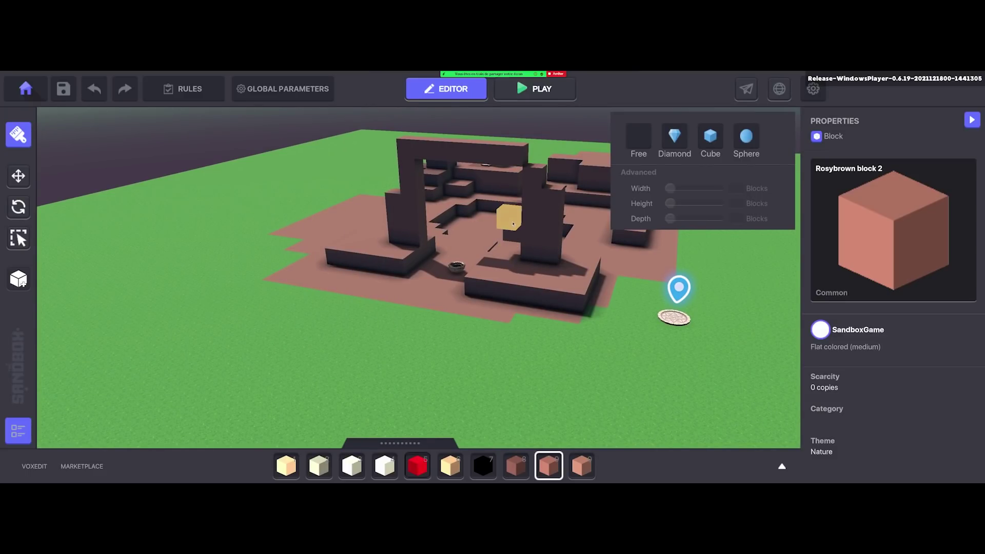
pyautogui.moveTo(513, 231); pyautogui.dragTo(179, 100, button='right')
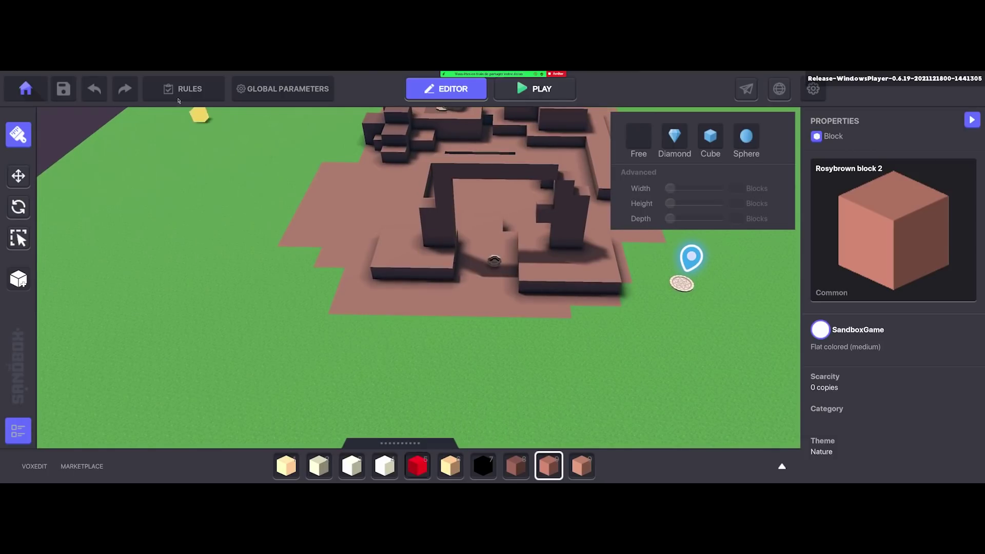
# Move the Clay Bowl slightly so it sits between the two platforms, at about X 45 and Z 35.5.
pyautogui.click(19, 176)
pyautogui.click(501, 273)
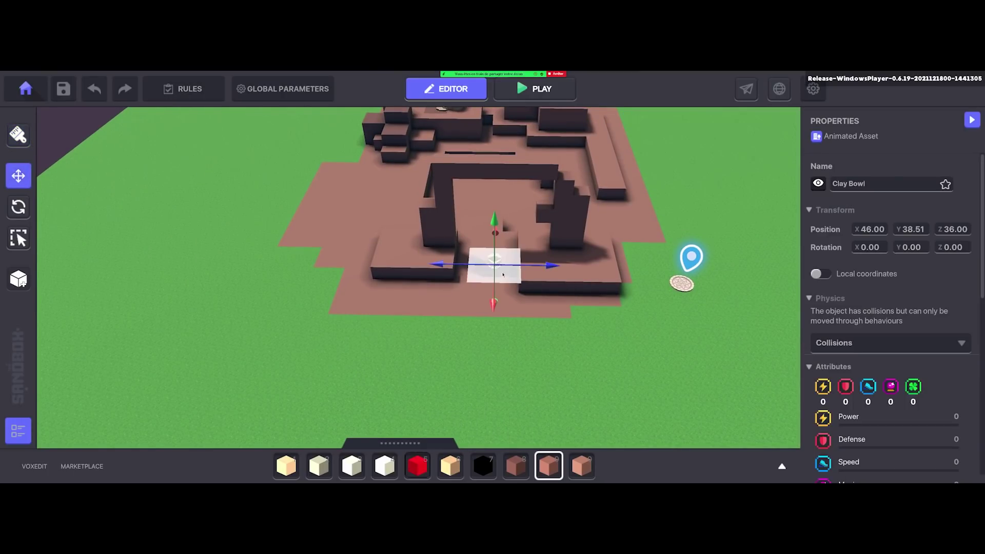
pyautogui.moveTo(502, 275); pyautogui.dragTo(501, 265)
# Clear the "clay" asset search, browse to page 2 of the library and place a Masked Elven Blademaster in the sunken pit.
pyautogui.moveTo(501, 265); pyautogui.dragTo(544, 248, button='right')
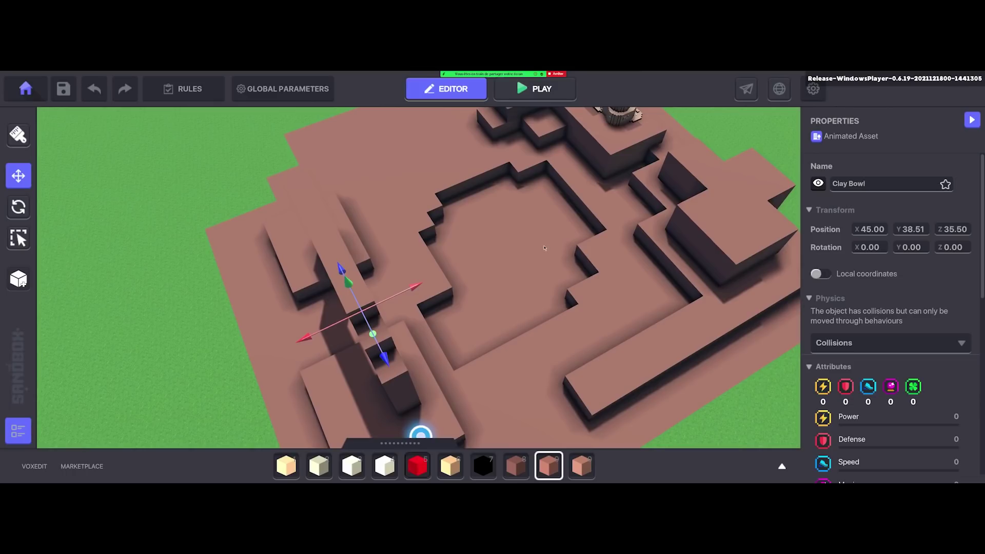
pyautogui.press('Tab')
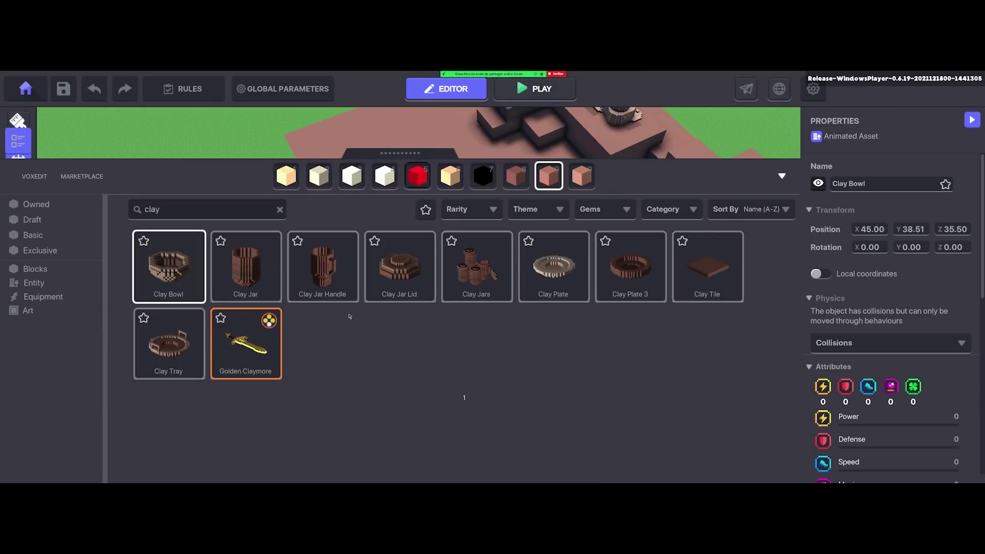
pyautogui.click(279, 210)
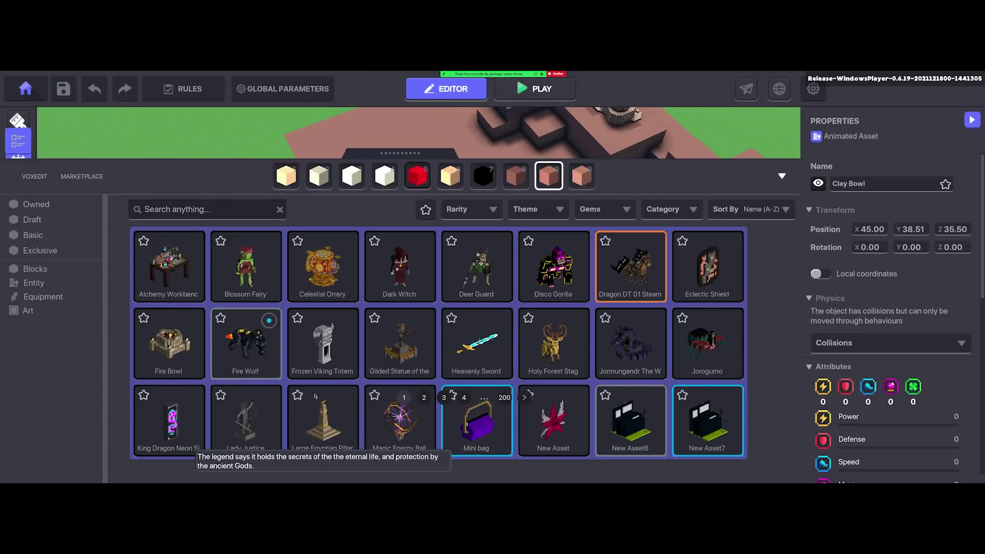
pyautogui.click(424, 398)
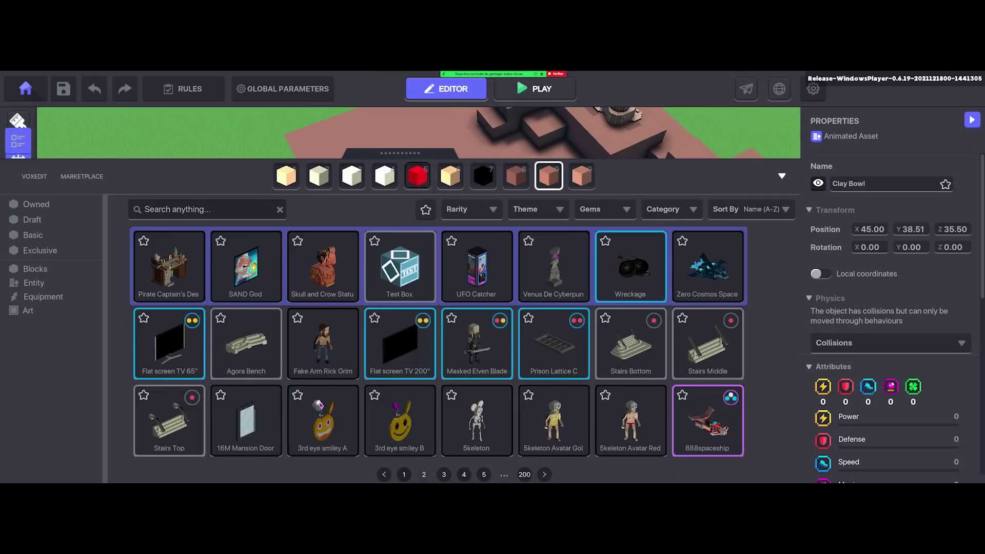
pyautogui.moveTo(475, 352)
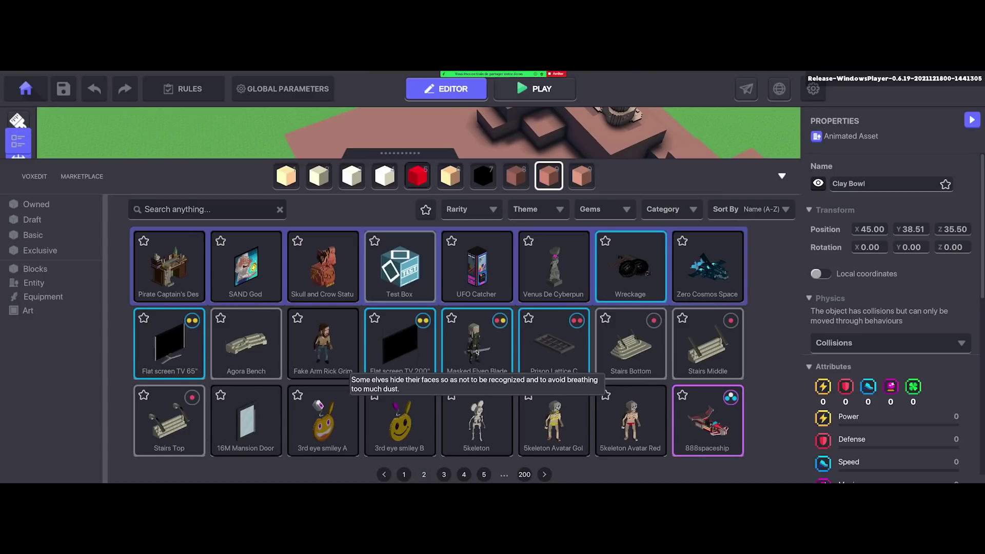
pyautogui.moveTo(476, 352); pyautogui.dragTo(532, 242)
pyautogui.scroll(3, 532, 242)
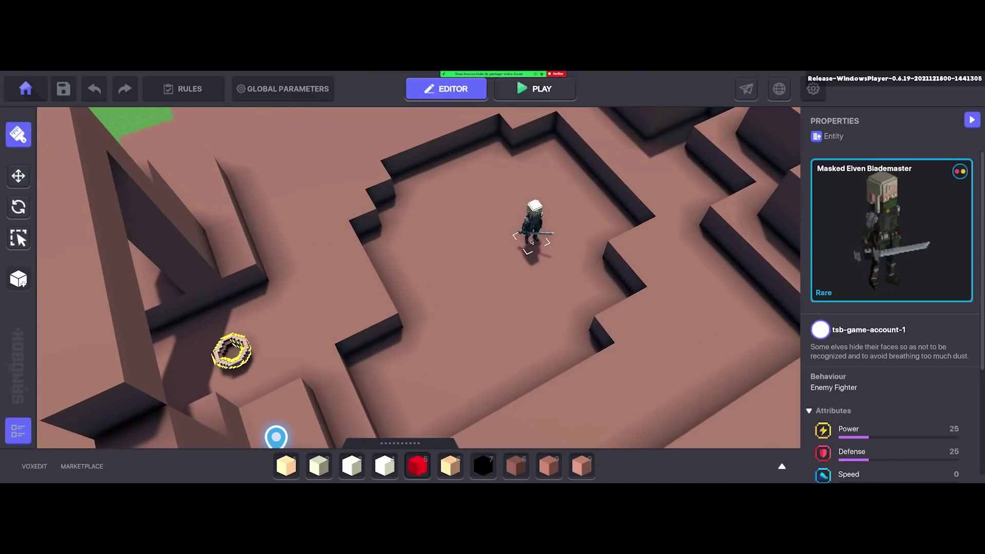
pyautogui.moveTo(532, 242)
pyautogui.mouseDown(button='right')
pyautogui.moveTo(534, 232)
pyautogui.moveTo(528, 237)
pyautogui.mouseUp(button='right')
pyautogui.click(520, 212)
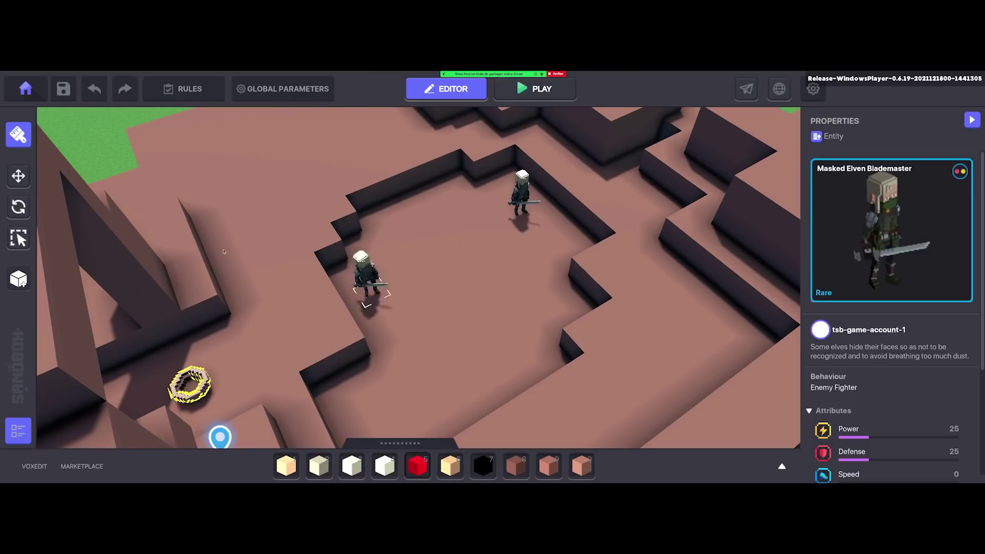
# Rotate the Masked Elven Blademaster 90 degrees about Y and move it within the pit to about X 33.06 and Z 34.89.
pyautogui.click(18, 176)
pyautogui.click(190, 383)
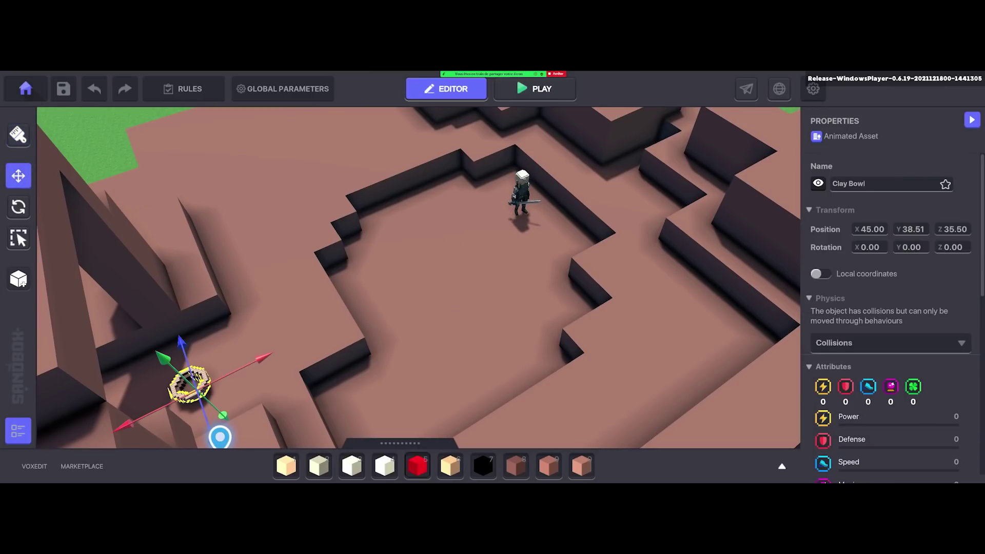
pyautogui.click(521, 197)
pyautogui.click(18, 206)
pyautogui.moveTo(467, 226); pyautogui.dragTo(469, 280)
pyautogui.click(22, 182)
pyautogui.moveTo(359, 313); pyautogui.dragTo(441, 366, button='right')
pyautogui.moveTo(514, 296); pyautogui.dragTo(552, 297)
pyautogui.moveTo(585, 333); pyautogui.dragTo(477, 360, button='right')
pyautogui.press('s')
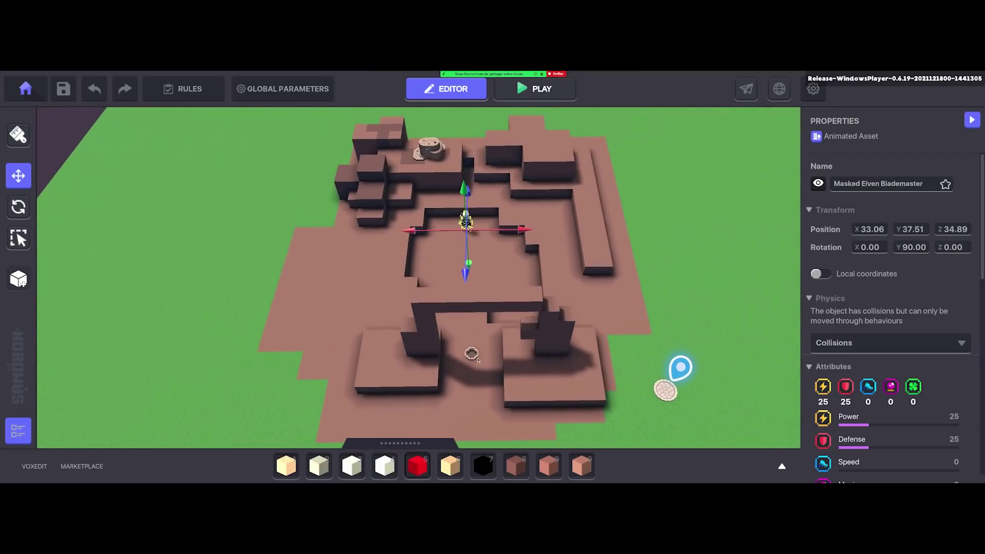
pyautogui.moveTo(460, 403); pyautogui.dragTo(507, 306, button='right')
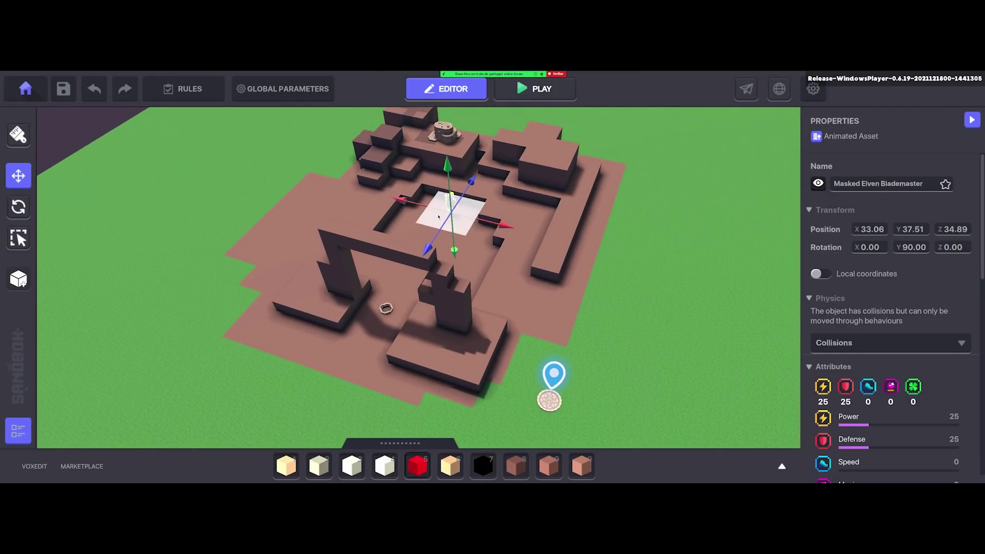
# Set the Masked Elven Blademaster's behaviour to None and remove its Health component.
pyautogui.scroll(-6, 897, 305)
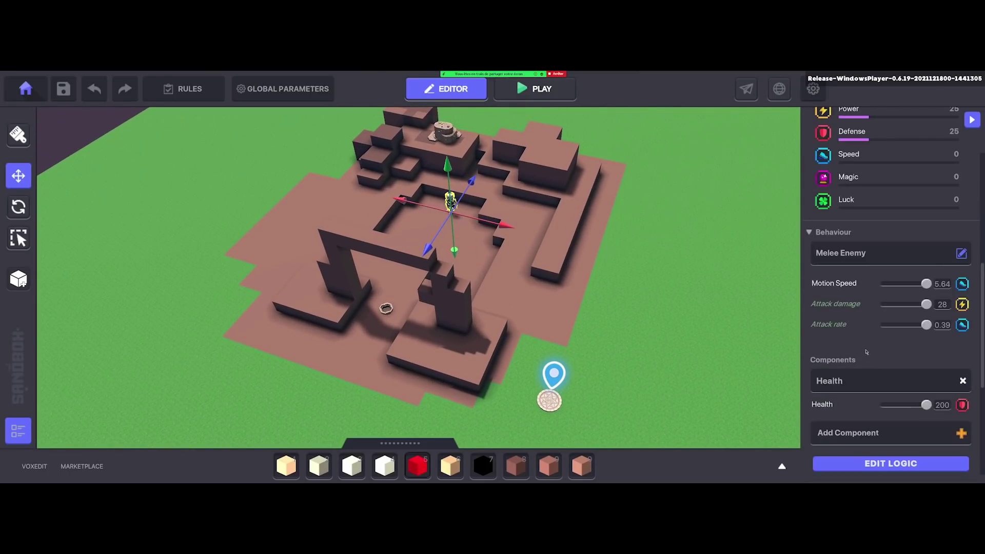
pyautogui.click(842, 254)
pyautogui.click(365, 224)
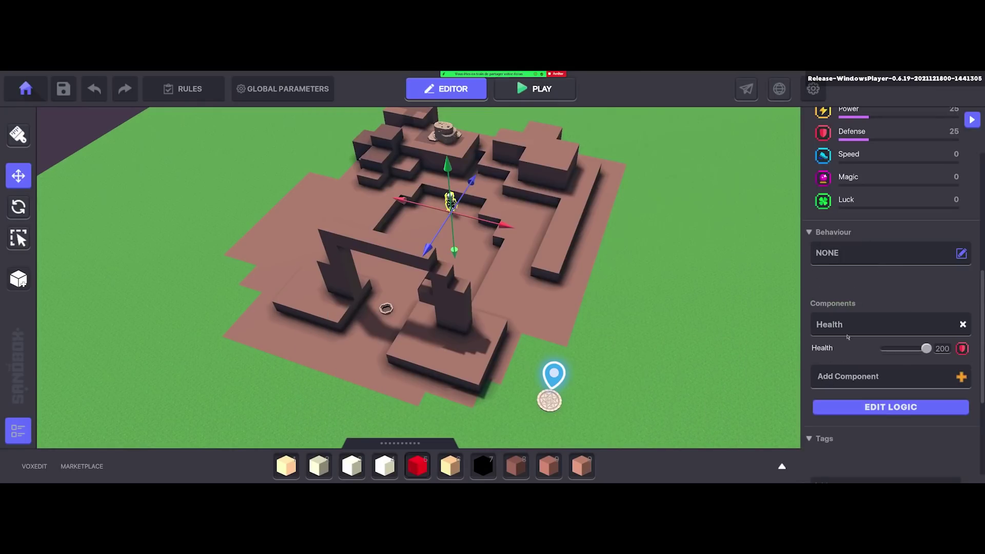
pyautogui.click(962, 325)
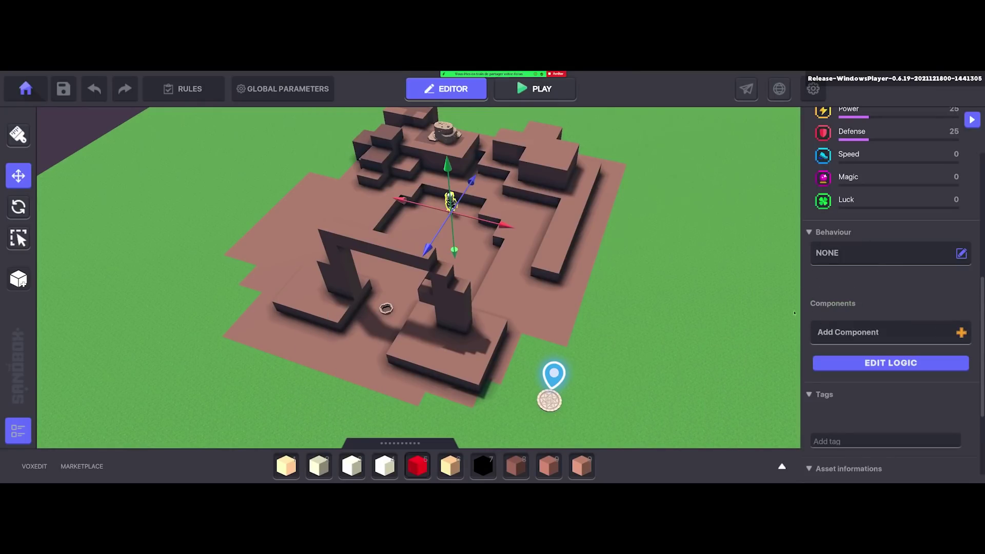
# Look through the available behaviours and assign Melee Enemy to the Masked Elven Blademaster.
pyautogui.click(863, 256)
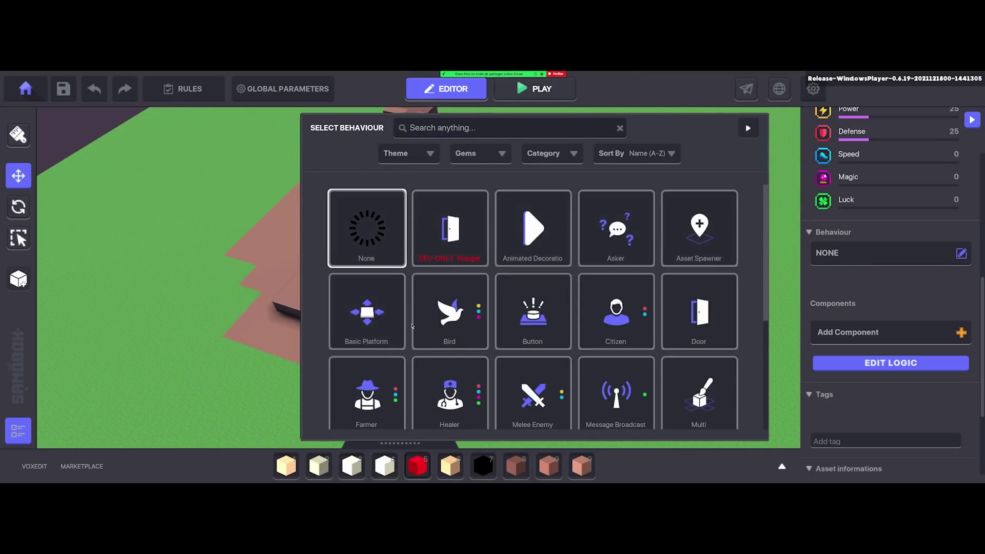
pyautogui.scroll(-1, 409, 356)
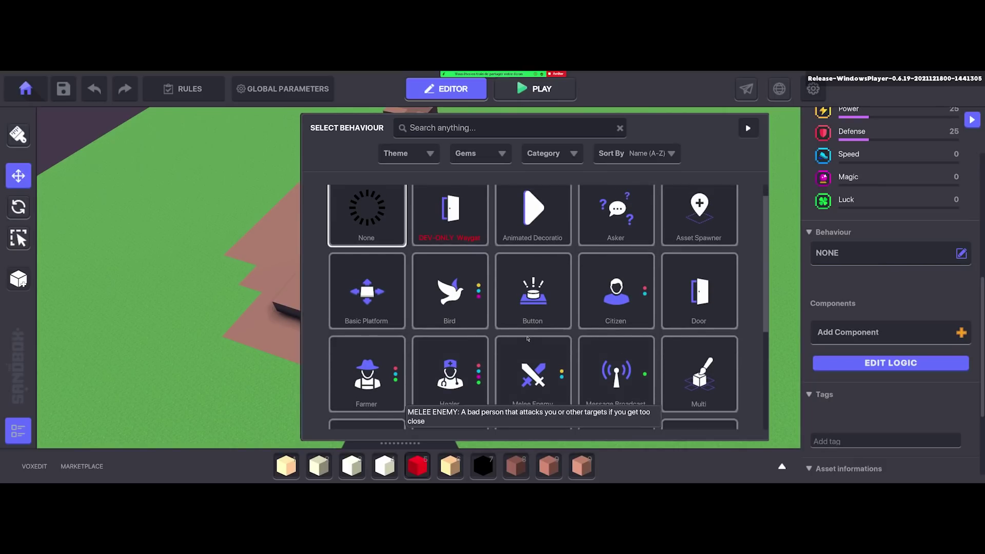
pyautogui.scroll(-2, 526, 341)
pyautogui.scroll(-1, 526, 340)
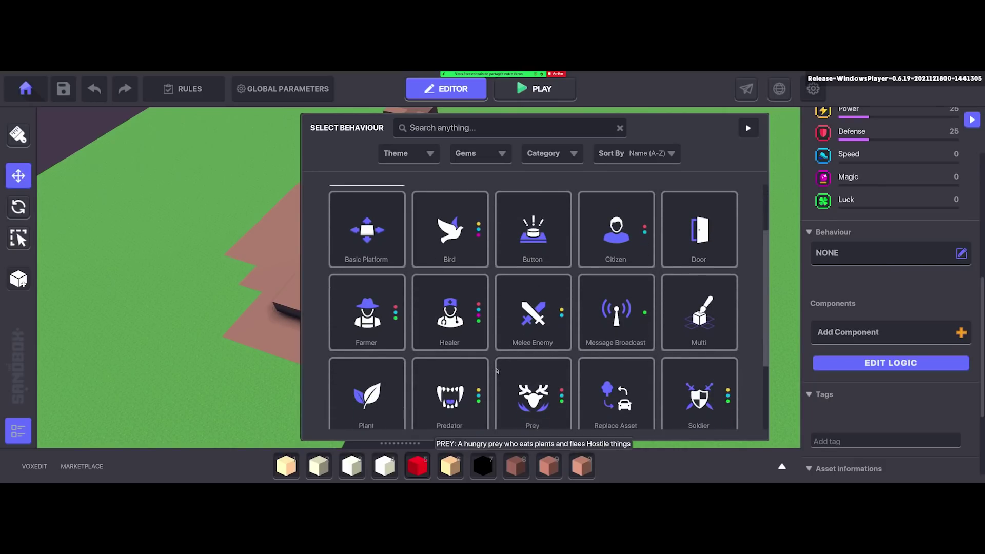
pyautogui.click(541, 311)
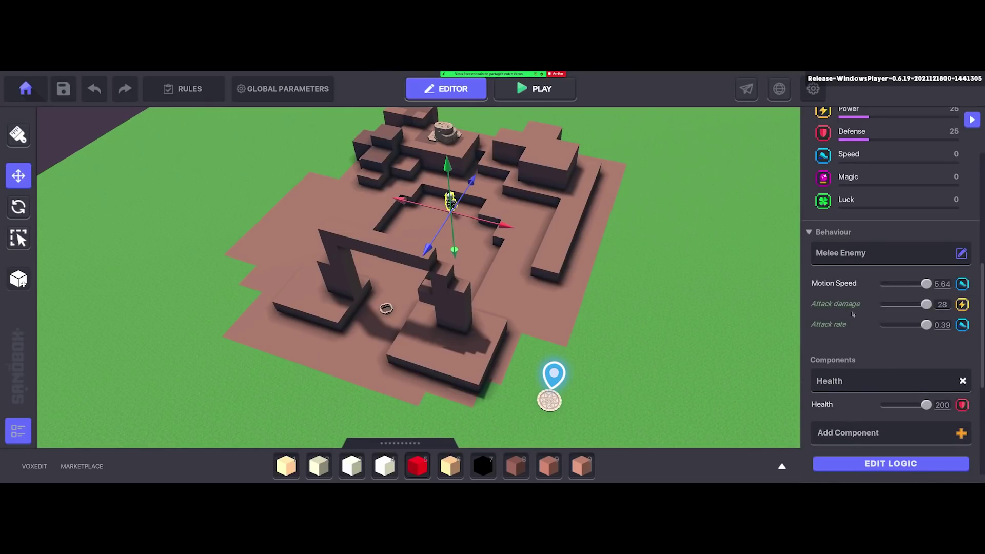
# Set the Masked Elven Blademaster's health to 50.
pyautogui.scroll(-3, 883, 330)
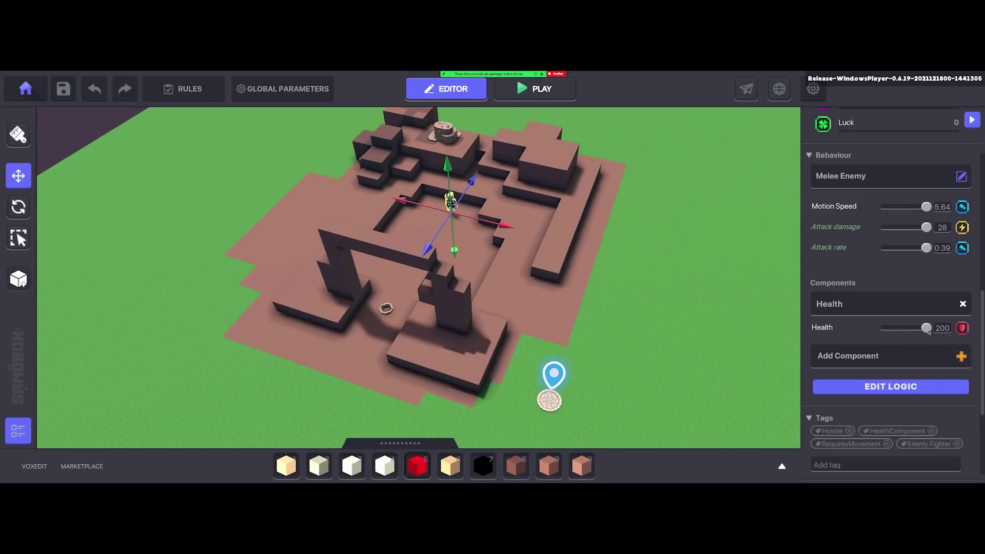
pyautogui.moveTo(928, 330); pyautogui.dragTo(890, 330)
pyautogui.moveTo(891, 327); pyautogui.dragTo(893, 328)
# Open the Blademaster's detailed logic and examine its Melee Enemy behaviour, attack and Health component settings.
pyautogui.click(888, 386)
pyautogui.scroll(-4, 877, 300)
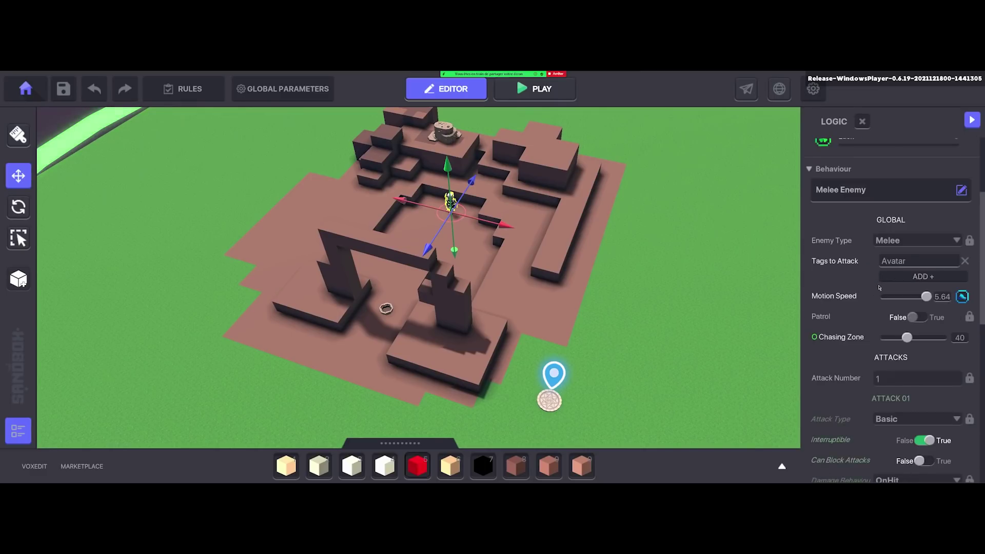
pyautogui.scroll(3, 862, 290)
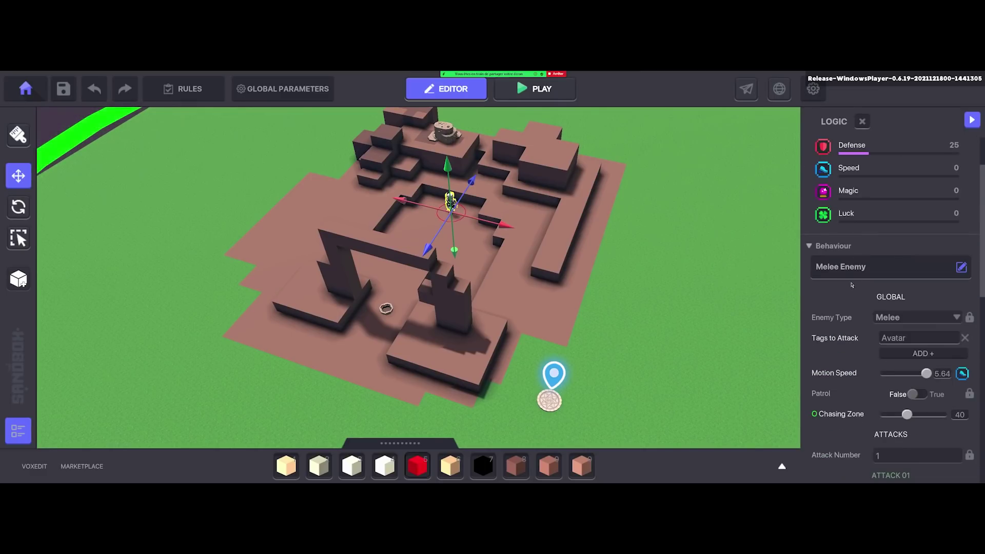
pyautogui.scroll(-2, 851, 304)
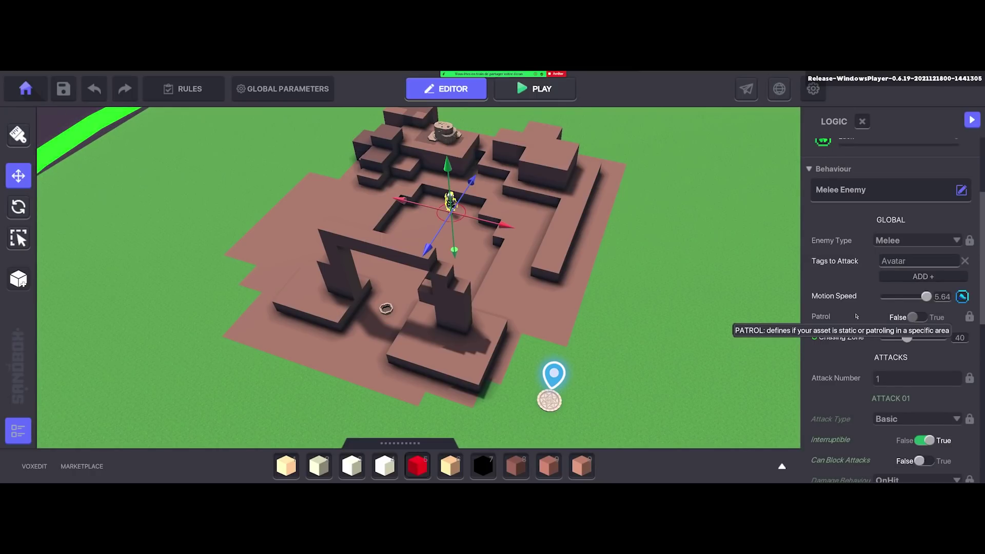
pyautogui.scroll(4, 871, 279)
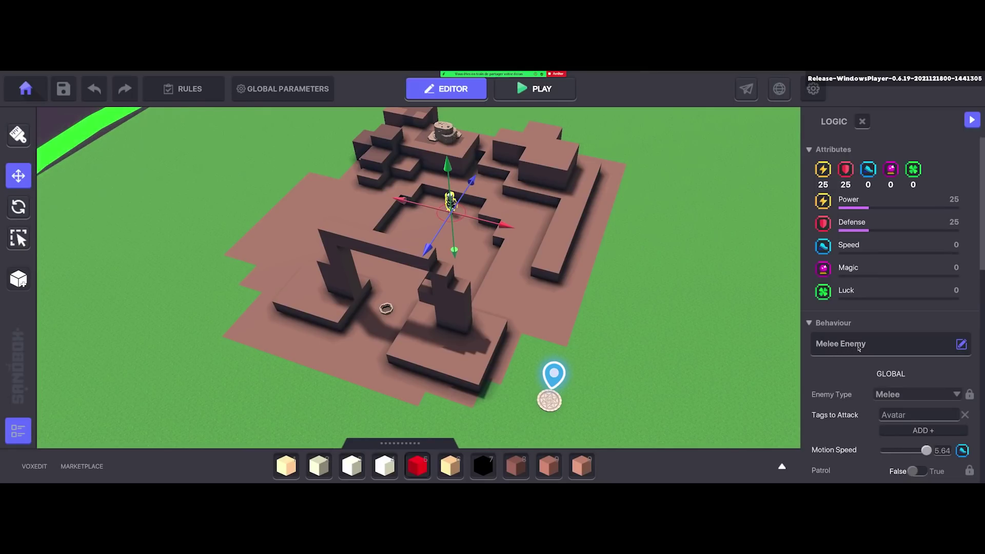
pyautogui.scroll(-10, 858, 349)
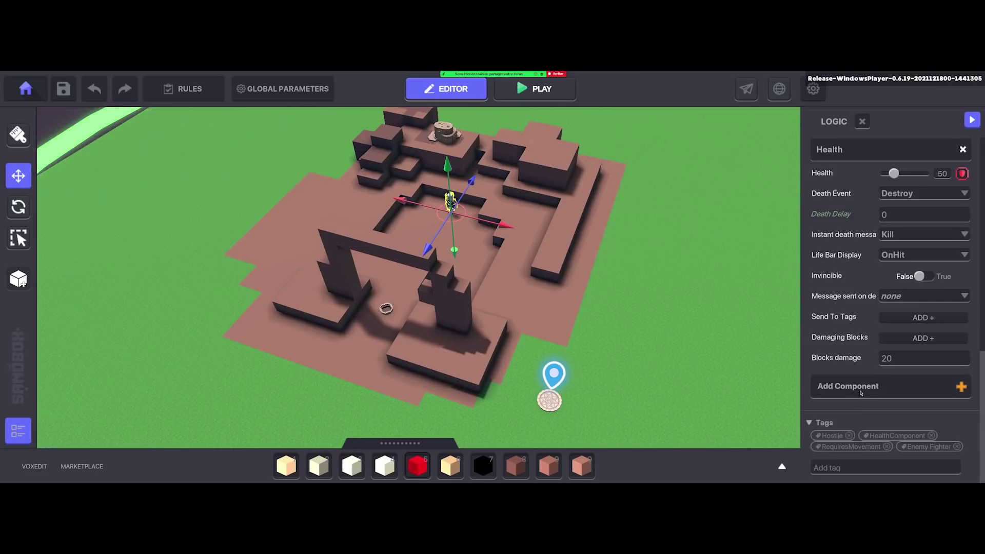
# Add a Toggle Behaviour component to the Masked Elven Blademaster.
pyautogui.click(861, 393)
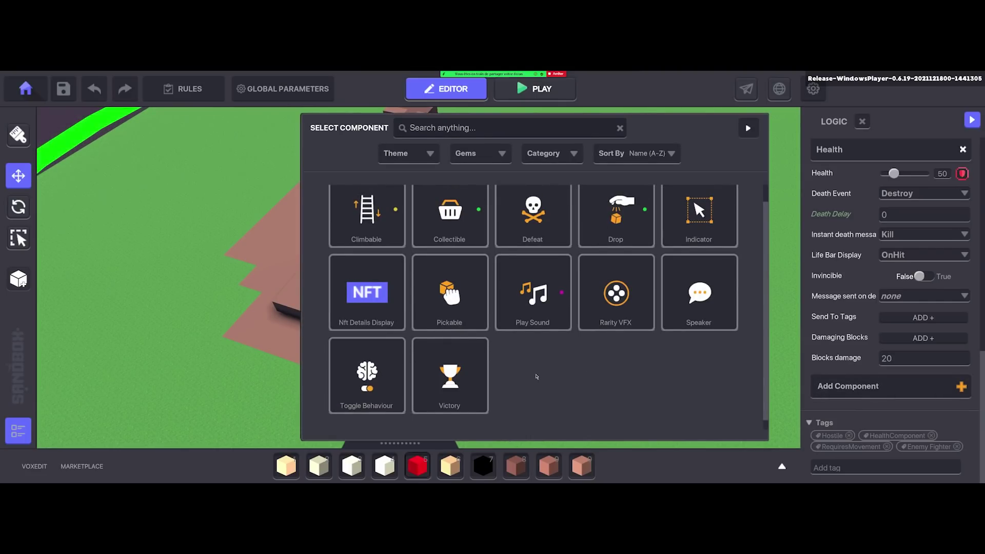
pyautogui.scroll(-1, 349, 374)
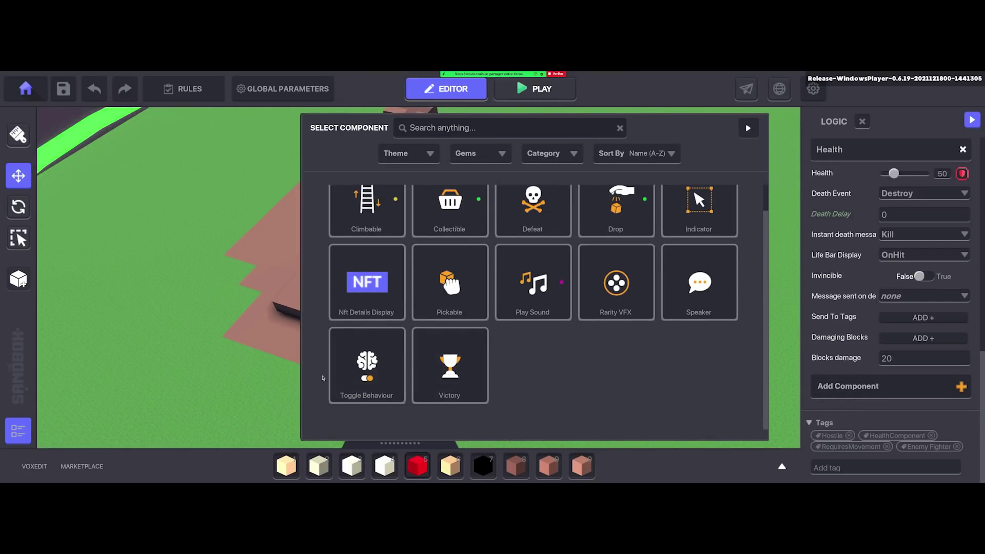
pyautogui.click(361, 363)
pyautogui.scroll(-4, 850, 376)
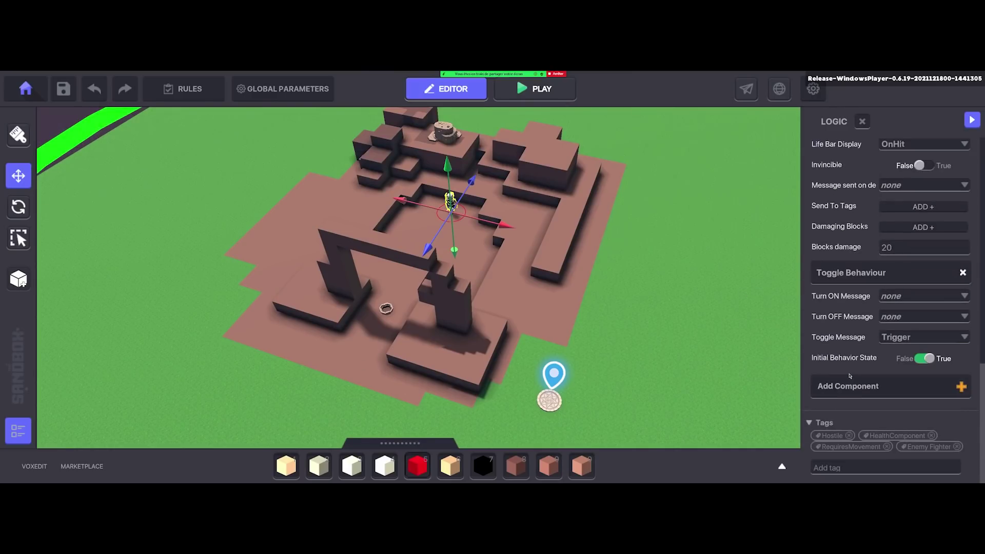
# Examine the Blademaster's attributes, Melee Enemy behaviour, Health and Toggle Behaviour settings.
pyautogui.scroll(3, 850, 376)
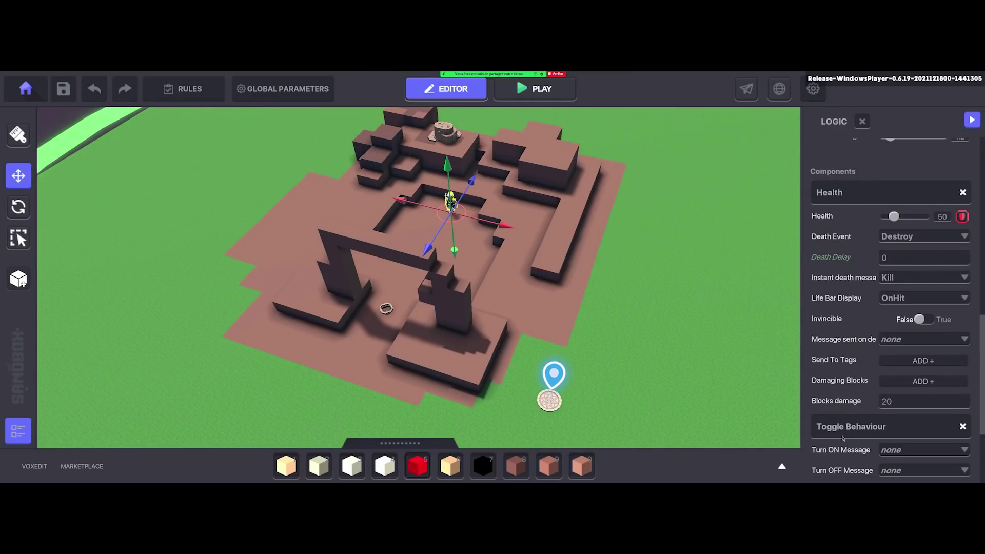
pyautogui.scroll(-3, 843, 439)
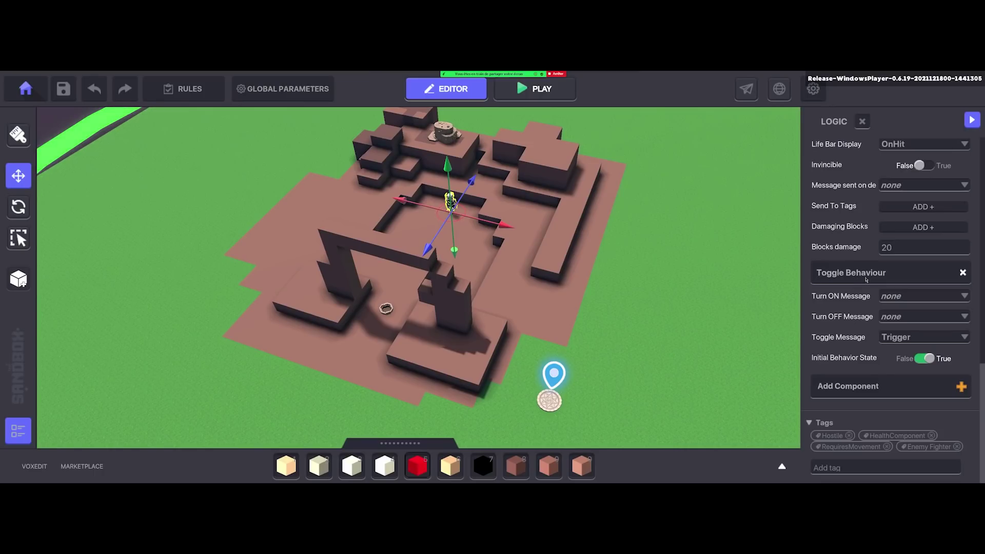
pyautogui.scroll(5, 866, 280)
pyautogui.scroll(-1, 852, 287)
pyautogui.scroll(3, 837, 293)
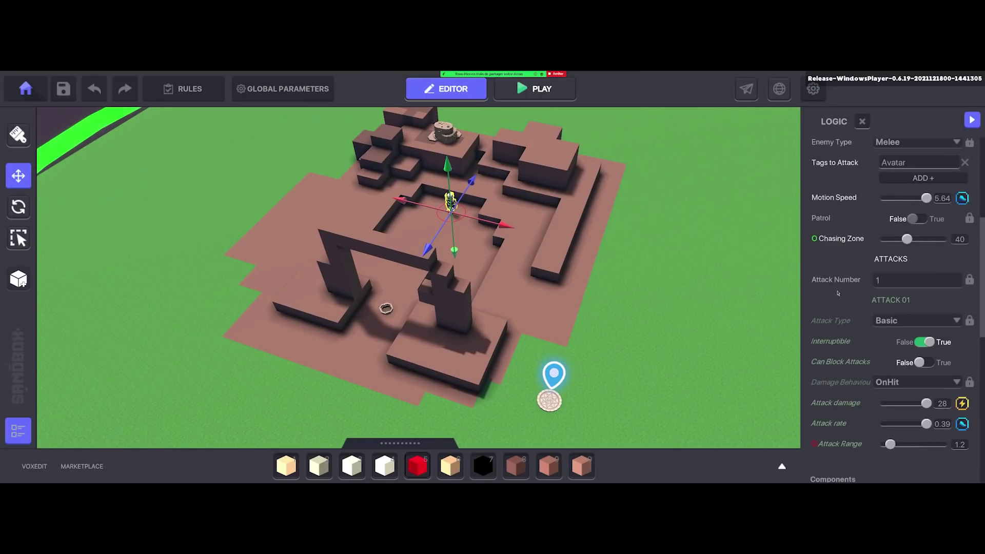
pyautogui.scroll(5, 857, 269)
pyautogui.scroll(-5, 855, 369)
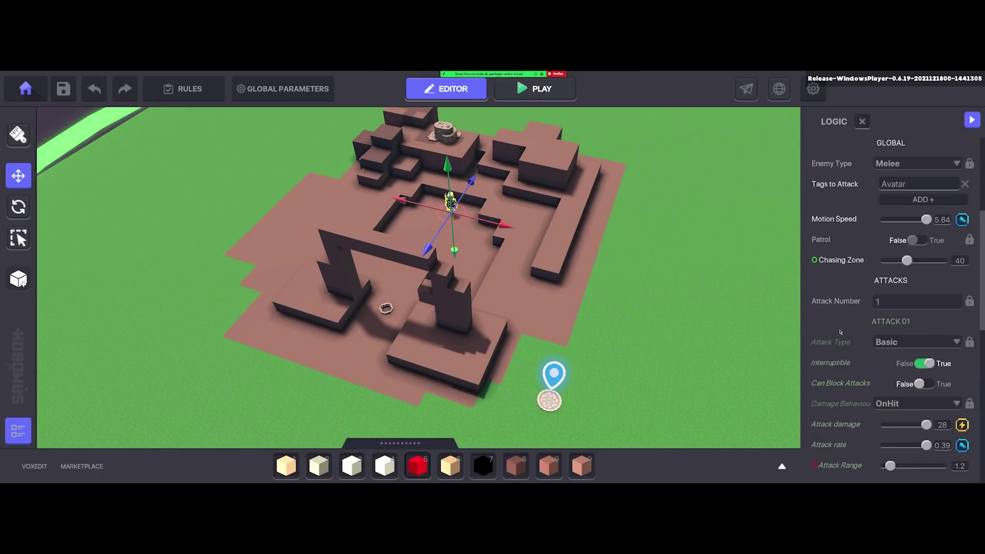
pyautogui.scroll(5, 852, 328)
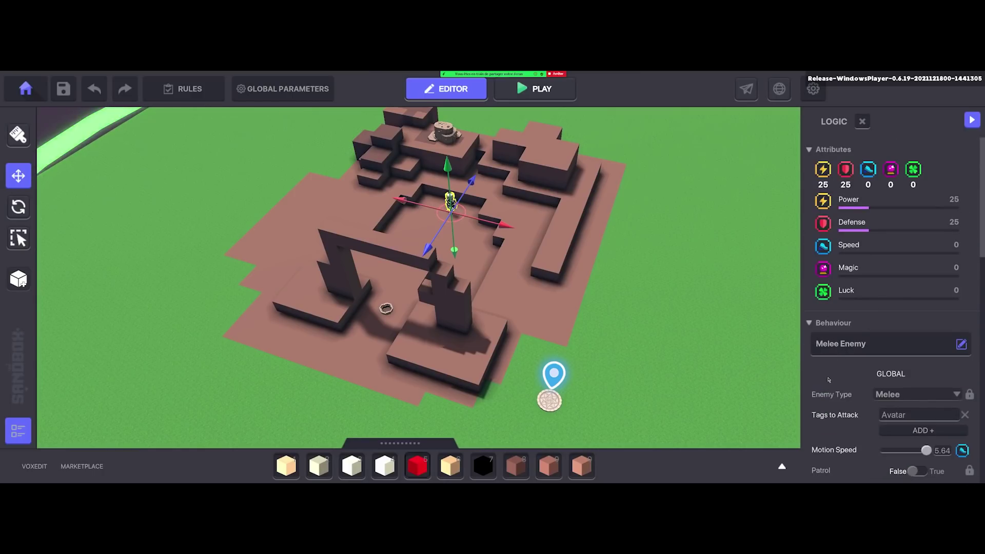
pyautogui.scroll(-10, 852, 359)
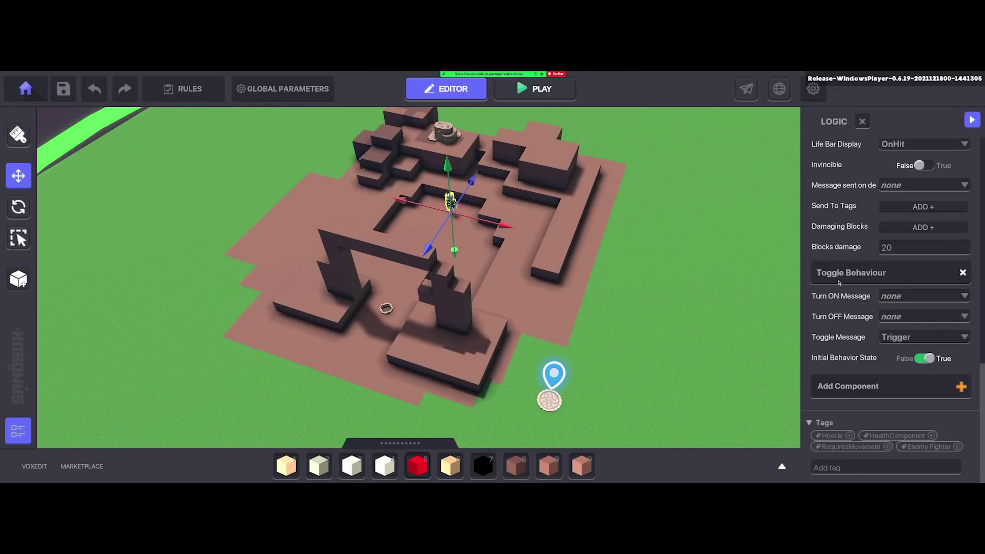
# Create a new message named StartNPC as the Turn ON Message of the Toggle Behaviour component.
pyautogui.click(913, 300)
pyautogui.click(894, 298)
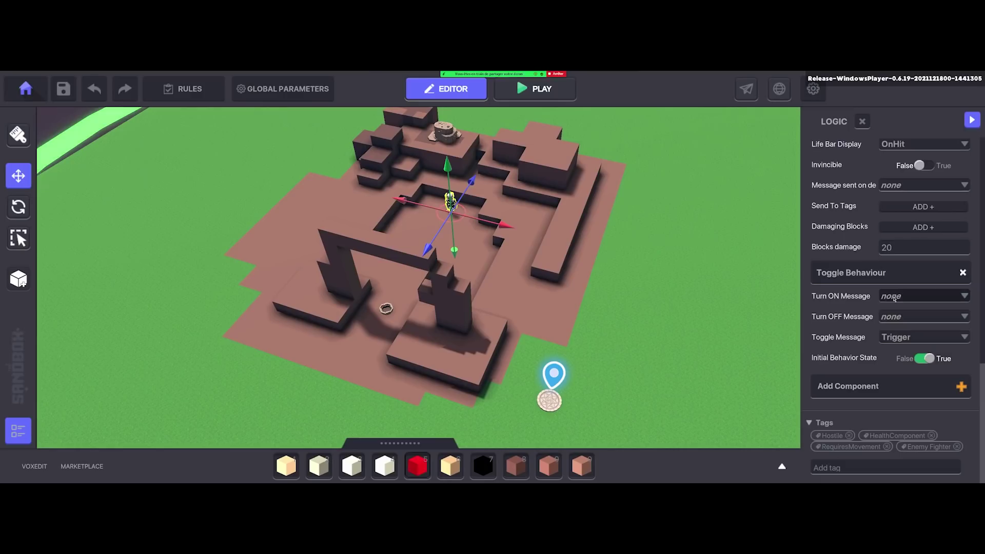
pyautogui.click(894, 298)
pyautogui.write('Start')
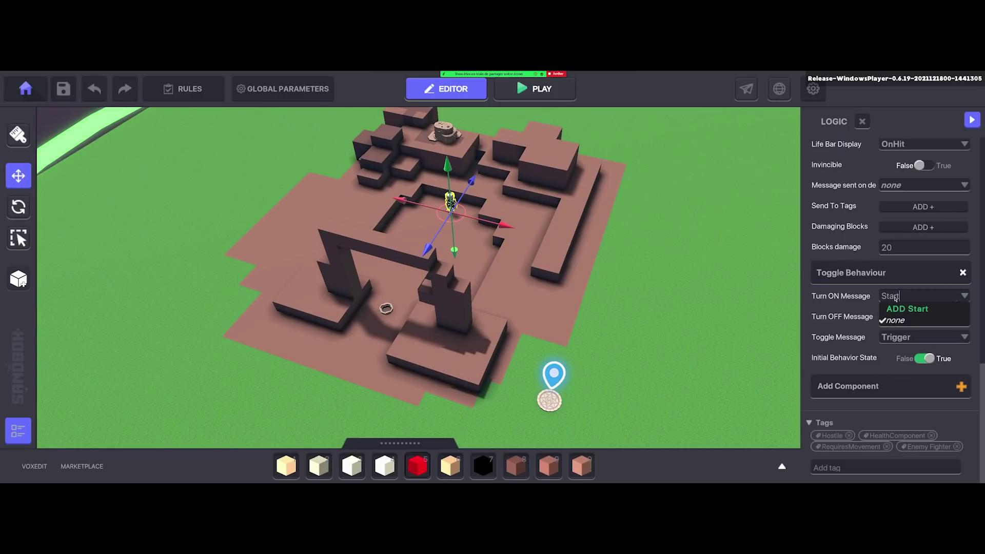
pyautogui.write('NPC')
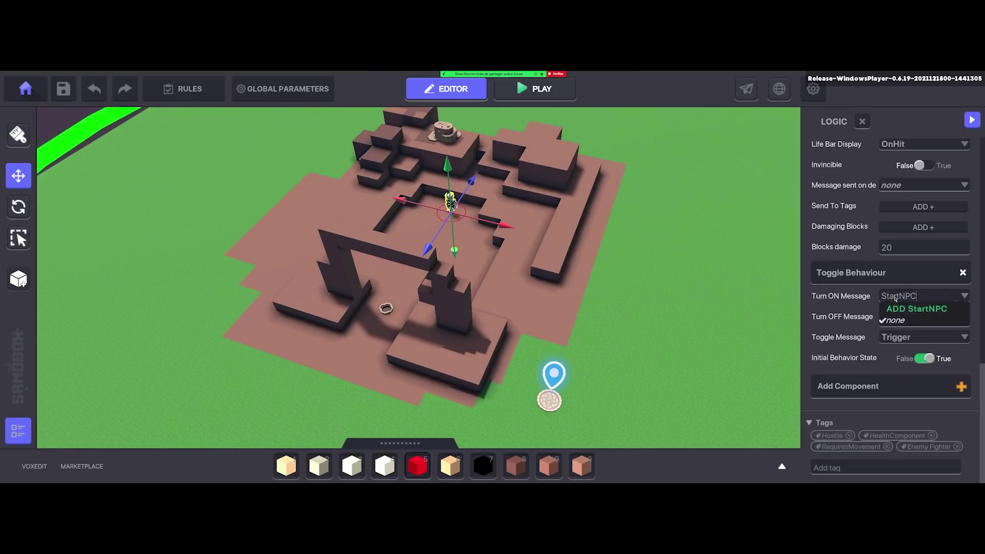
pyautogui.click(916, 309)
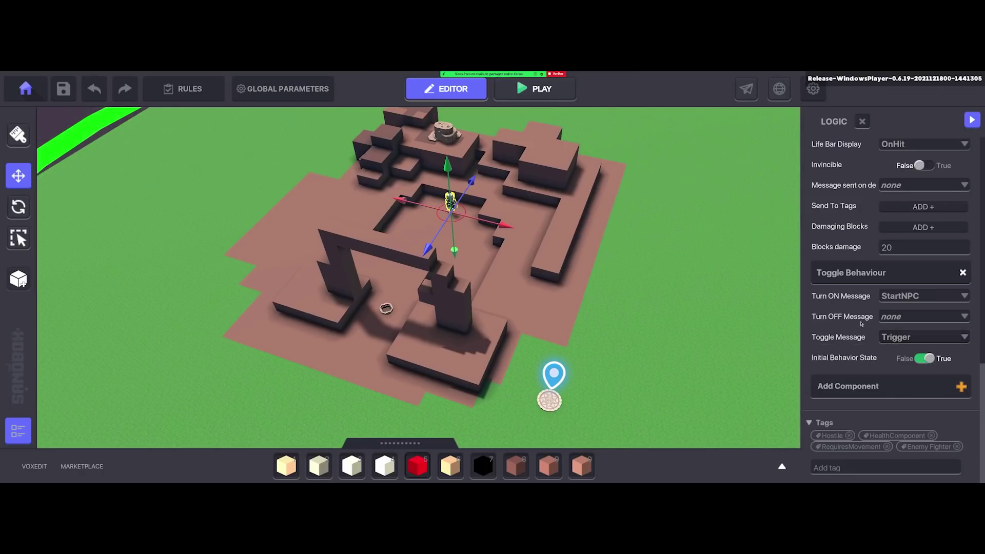
# Set the Toggle Behaviour's Toggle Message to none and its Initial Behavior State to False.
pyautogui.click(910, 341)
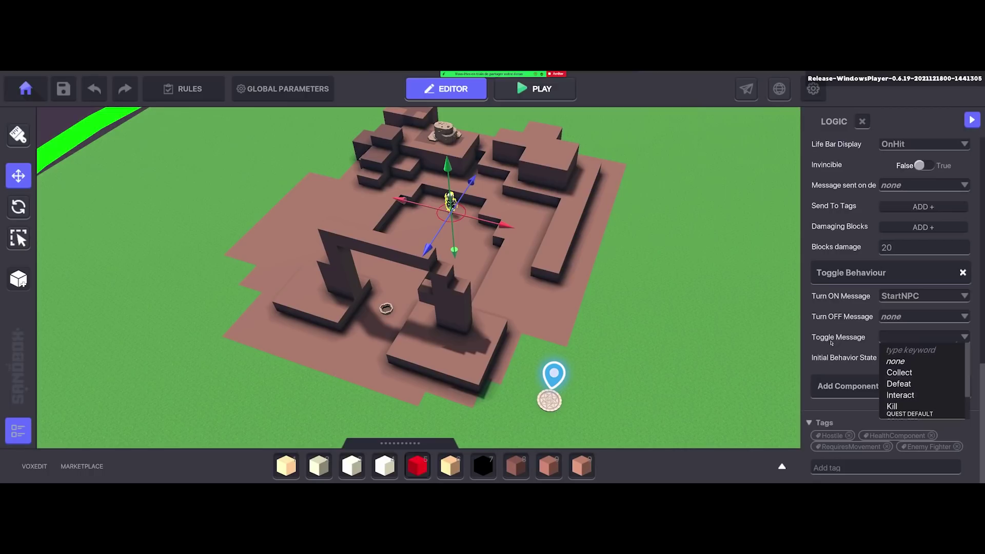
pyautogui.click(895, 361)
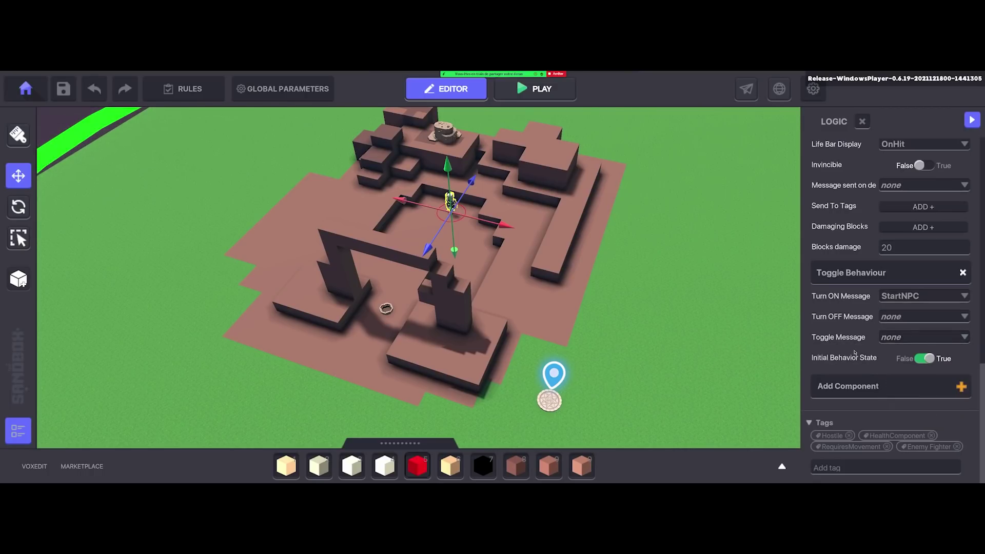
pyautogui.moveTo(838, 357)
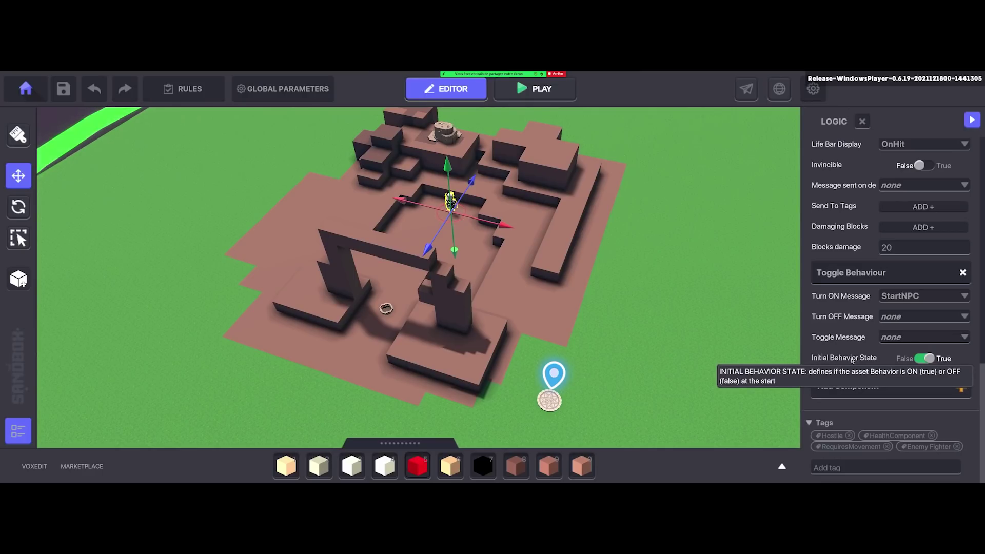
pyautogui.scroll(5, 851, 380)
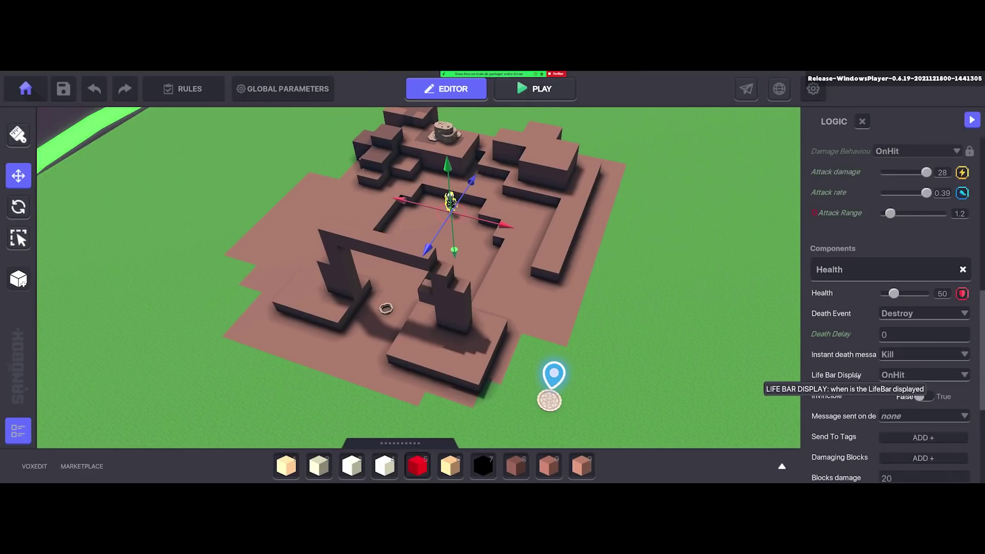
pyautogui.scroll(8, 863, 197)
pyautogui.scroll(-10, 845, 365)
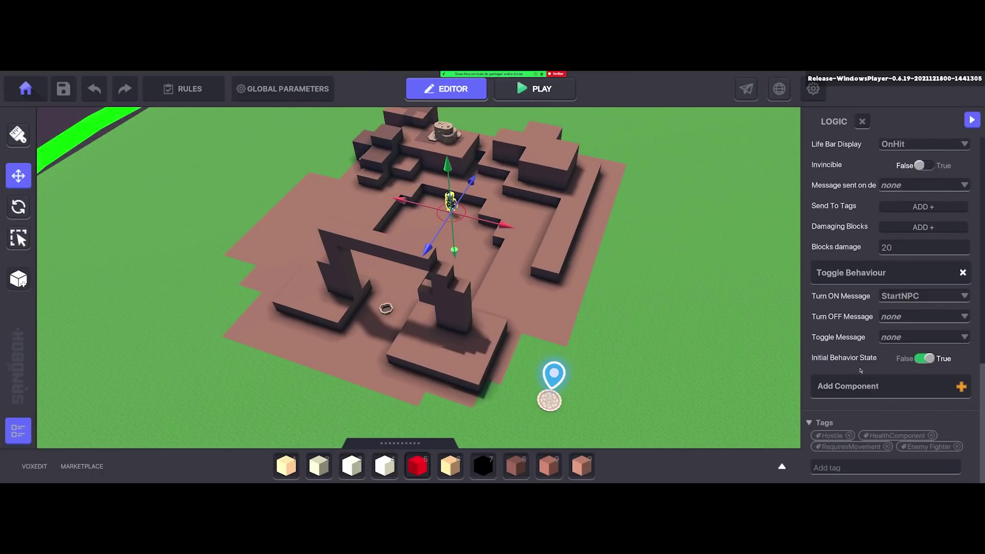
pyautogui.click(926, 359)
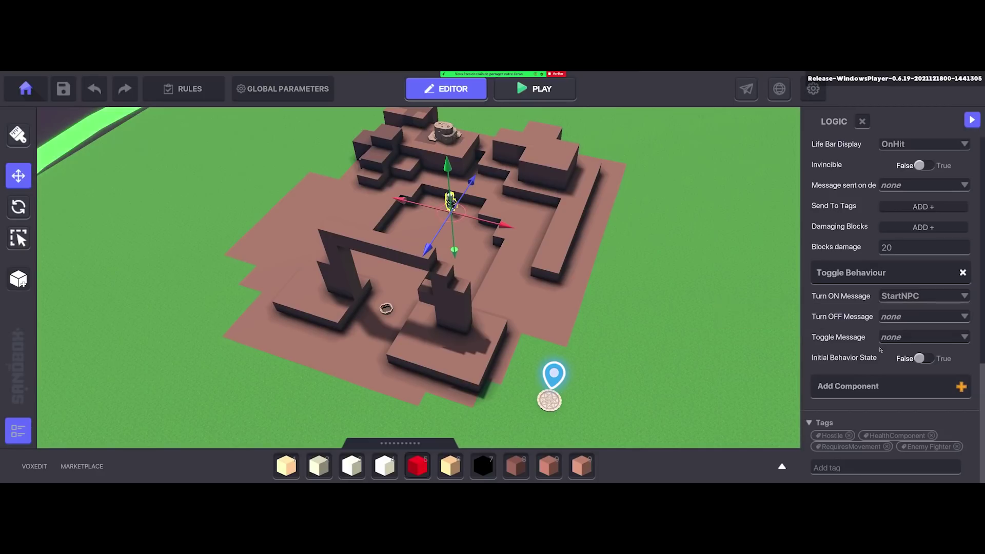
# Review the Blademaster's Tags to Attack, attack settings and Health component options.
pyautogui.scroll(6, 867, 364)
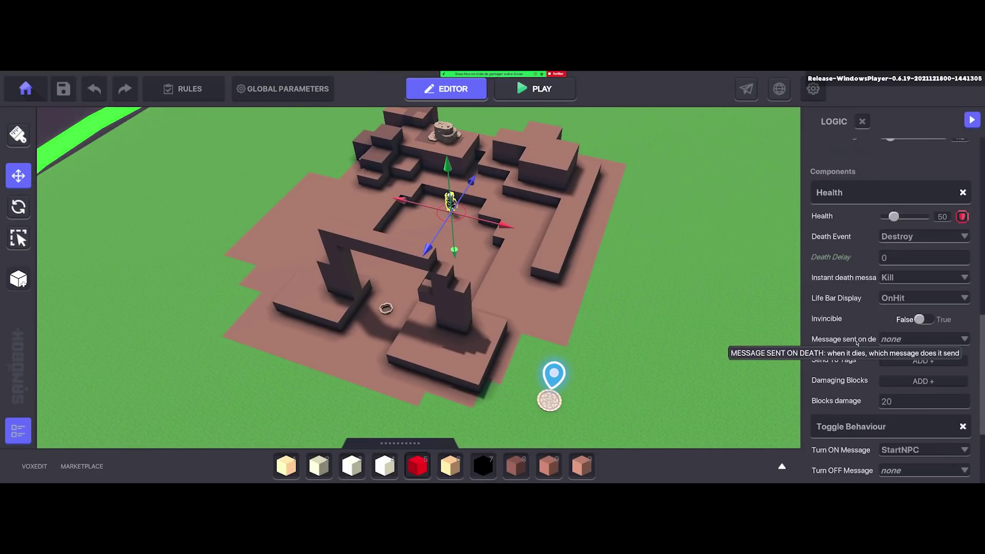
pyautogui.scroll(5, 856, 344)
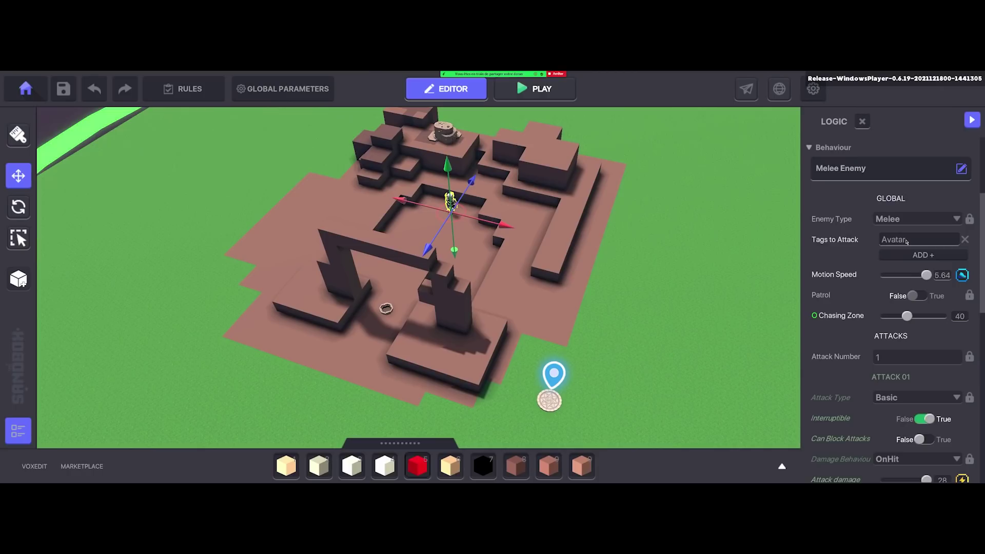
pyautogui.moveTo(818, 247)
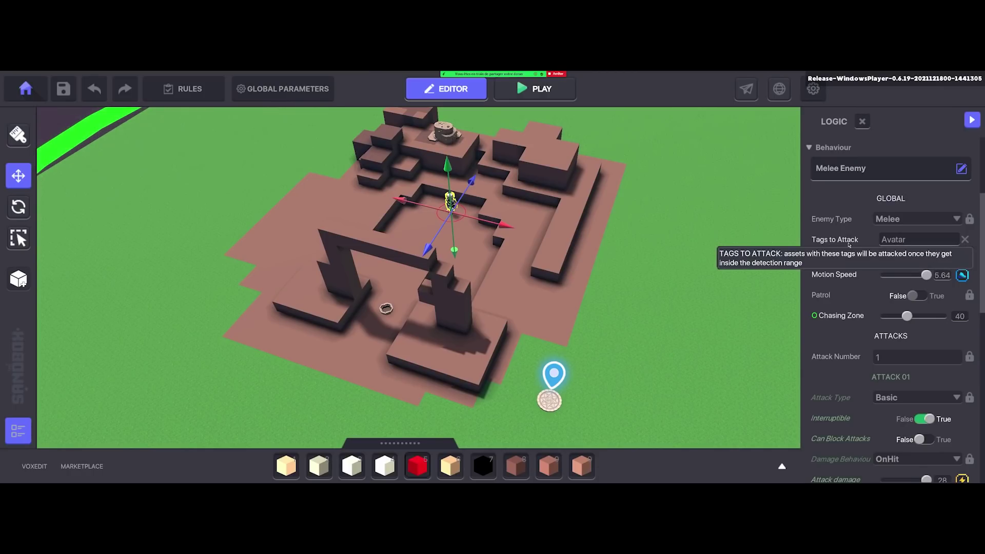
pyautogui.scroll(-2, 843, 319)
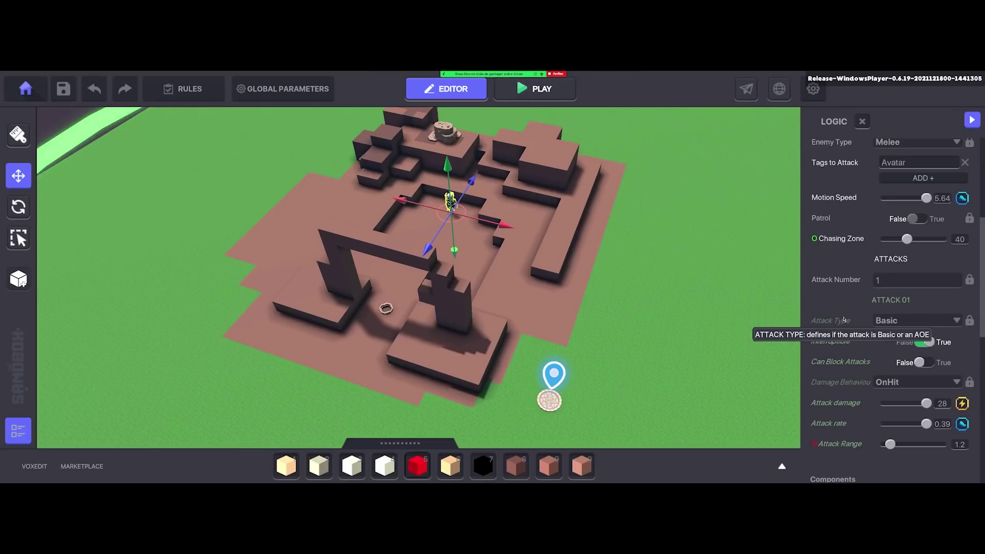
pyautogui.scroll(-4, 858, 386)
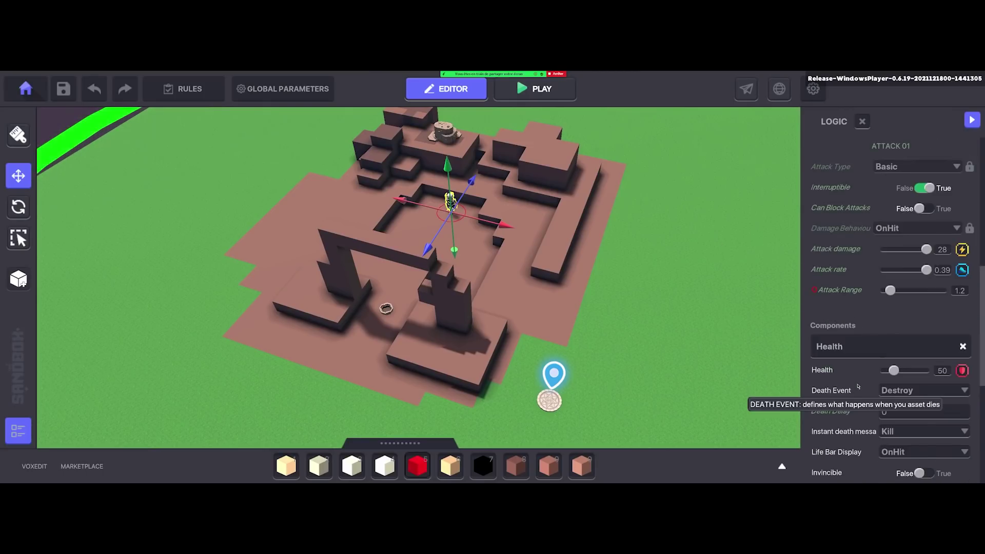
pyautogui.scroll(-4, 857, 385)
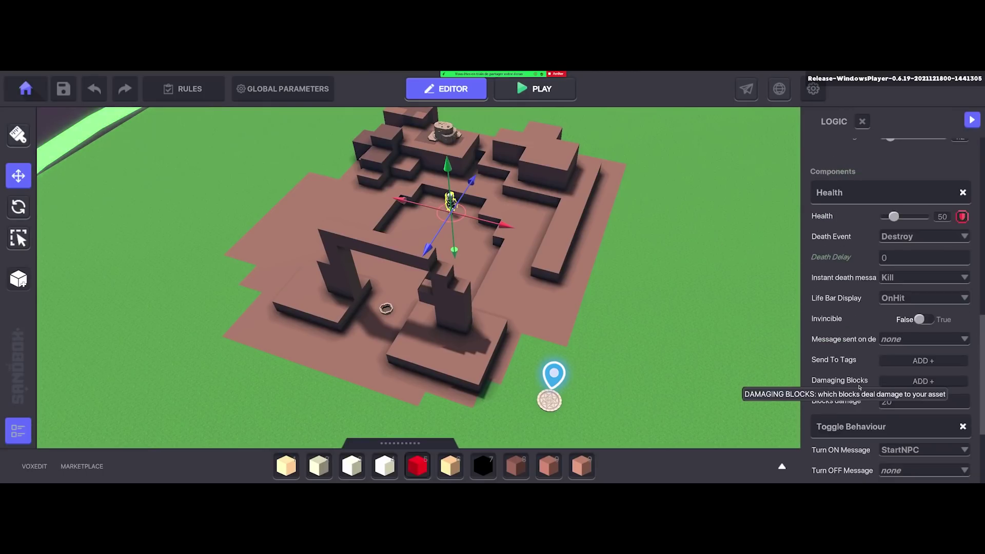
# Start a playtest and walk the avatar through the archway up to the Masked Elven Blademaster.
pyautogui.click(559, 96)
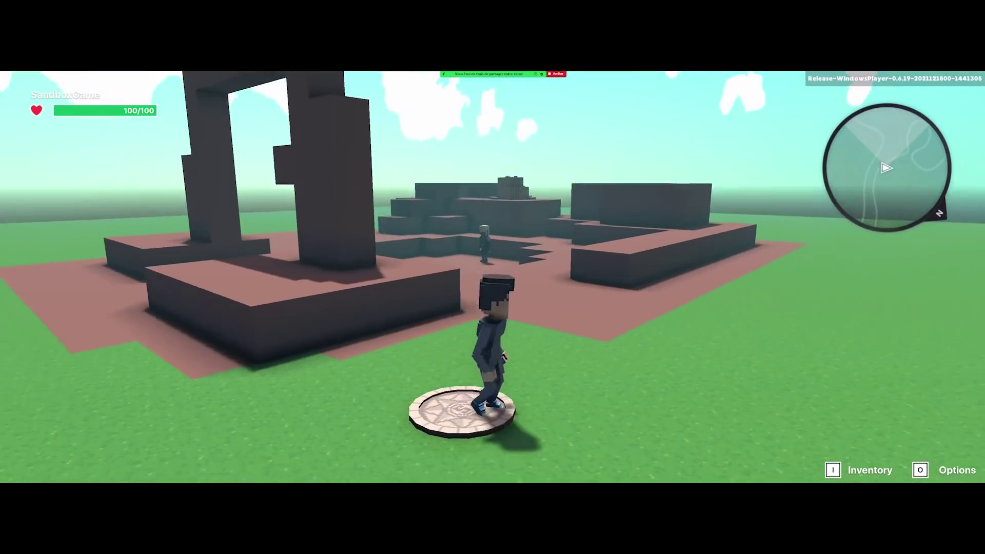
pyautogui.press('w')
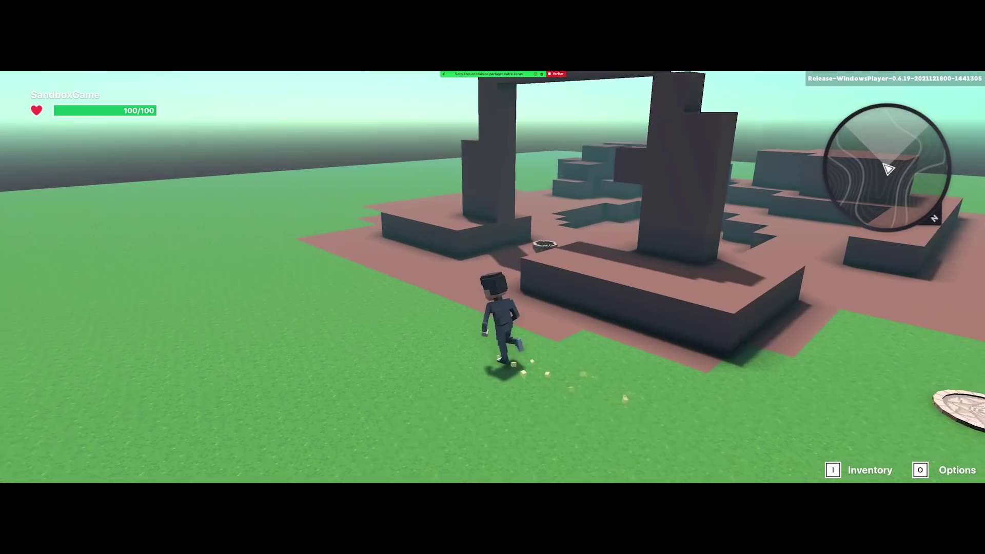
pyautogui.press('w')
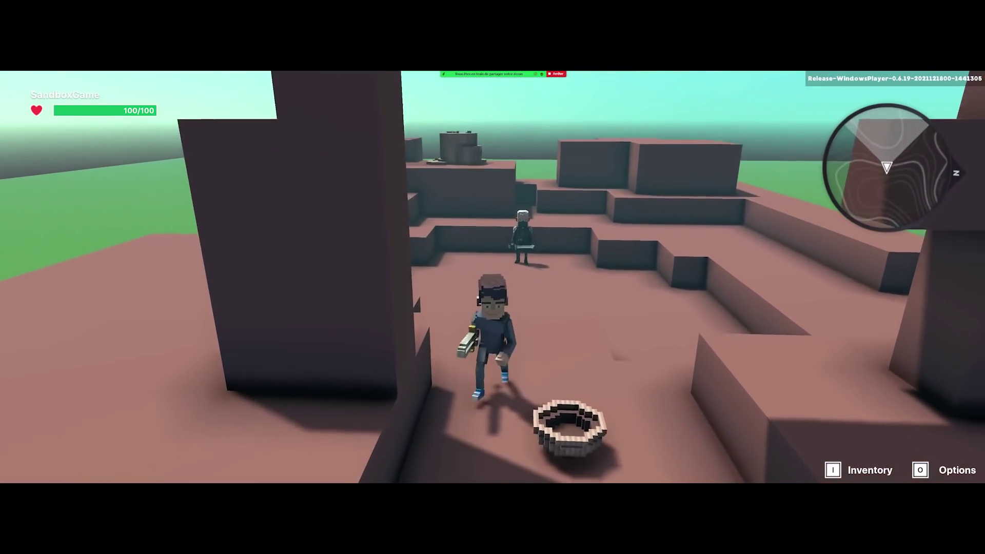
pyautogui.press('w')
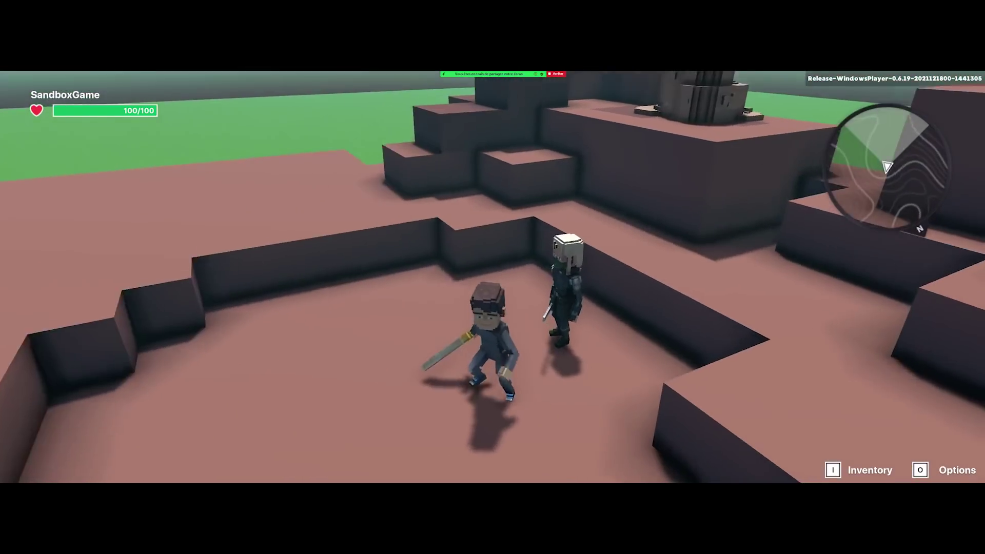
pyautogui.press('w')
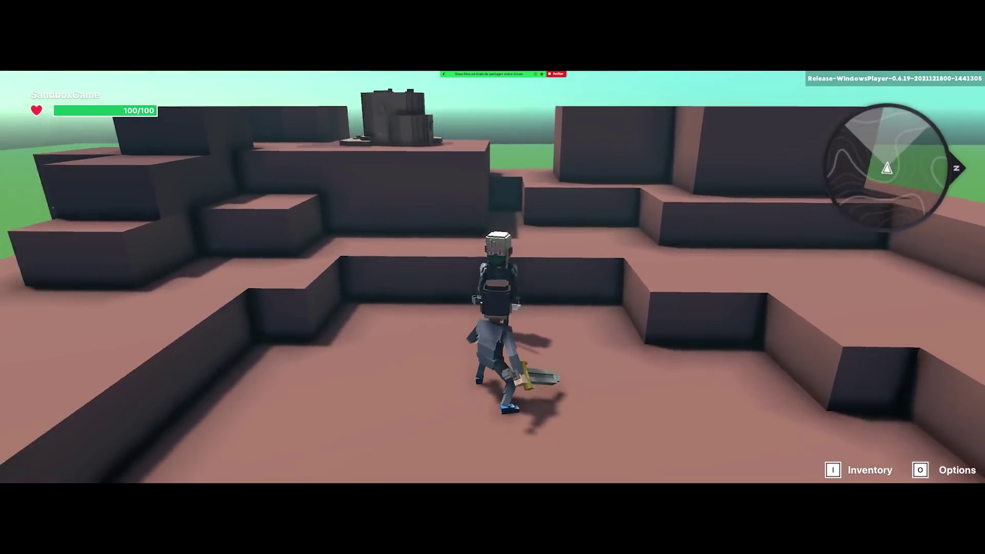
pyautogui.press('w')
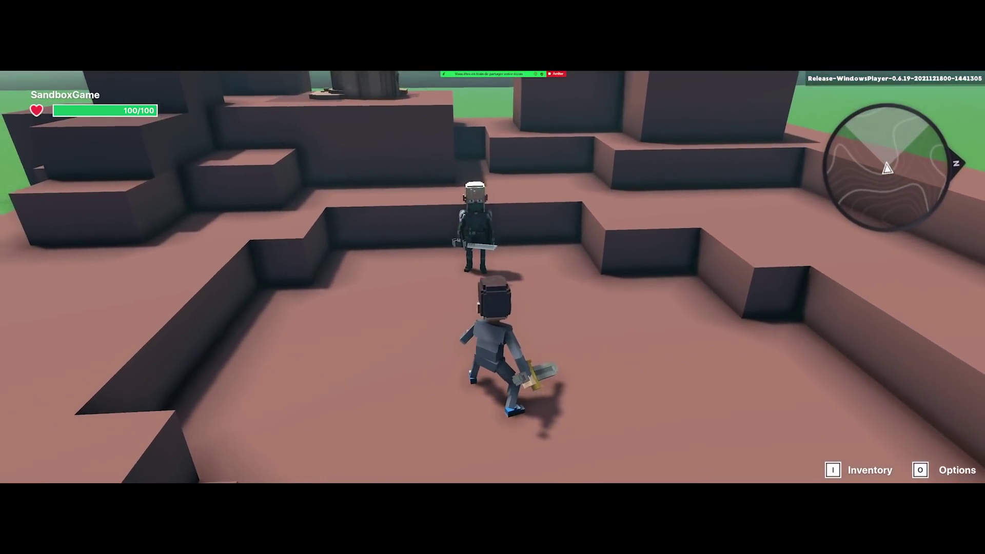
# Strike the Blademaster with the sword, run back towards the archway and return to the editor.
pyautogui.press('w')
pyautogui.click(493, 277)
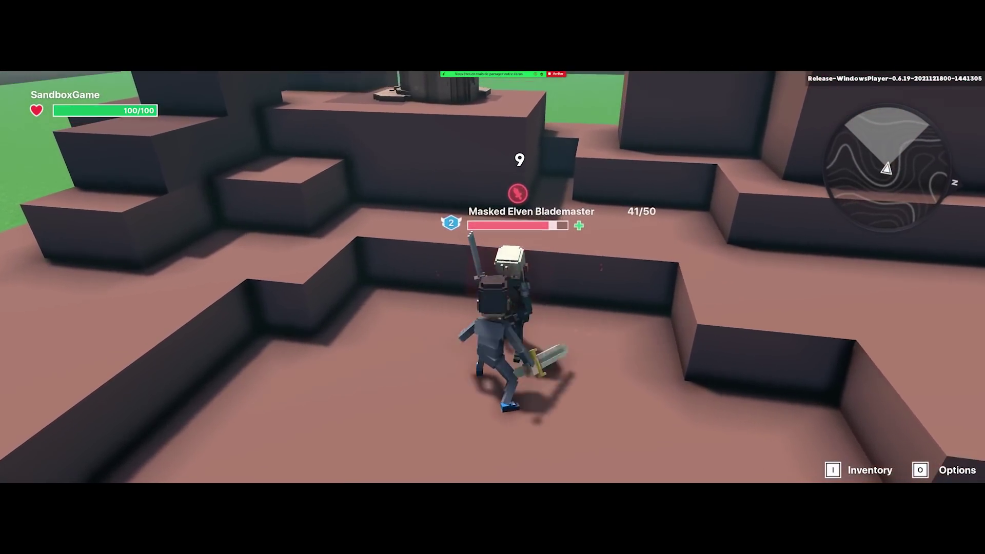
pyautogui.press('s')
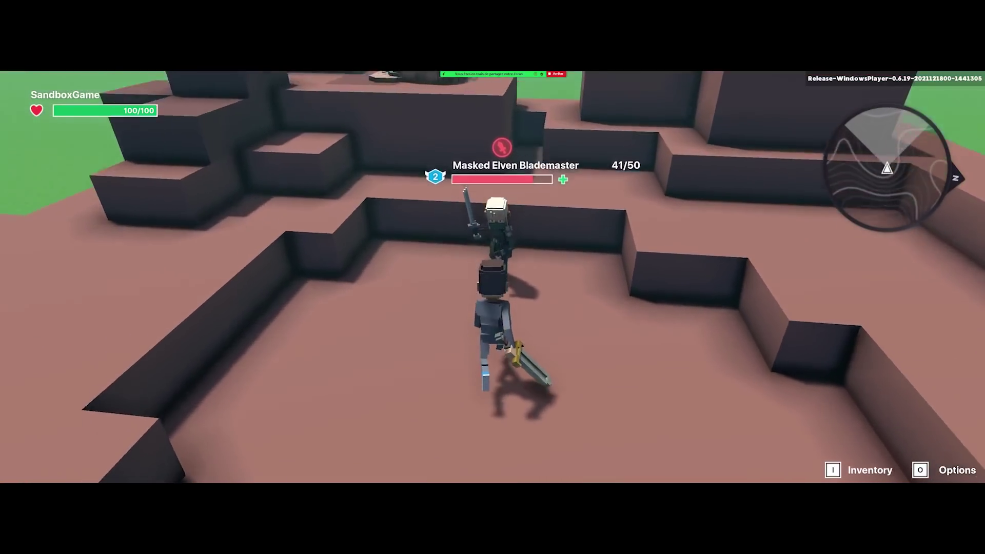
pyautogui.press('w')
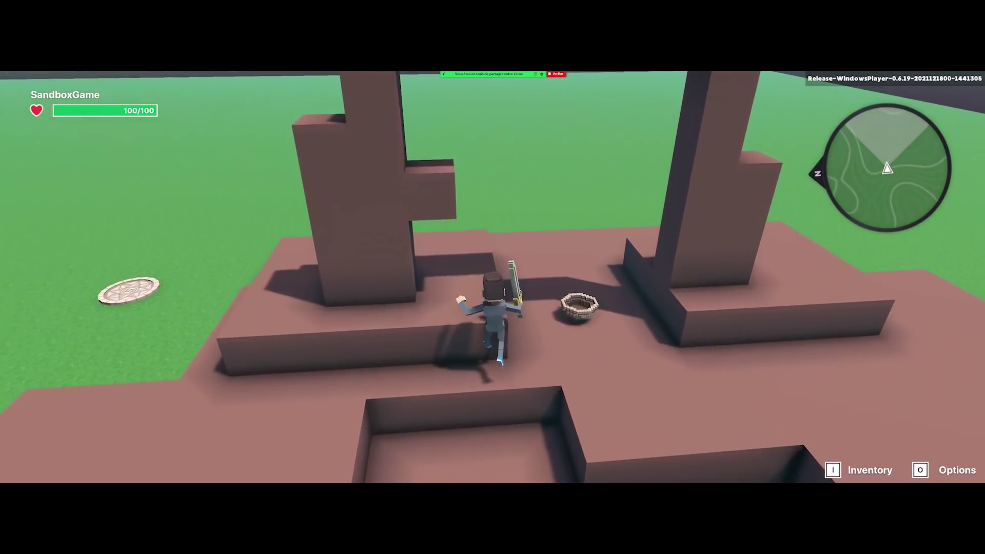
pyautogui.press('Escape')
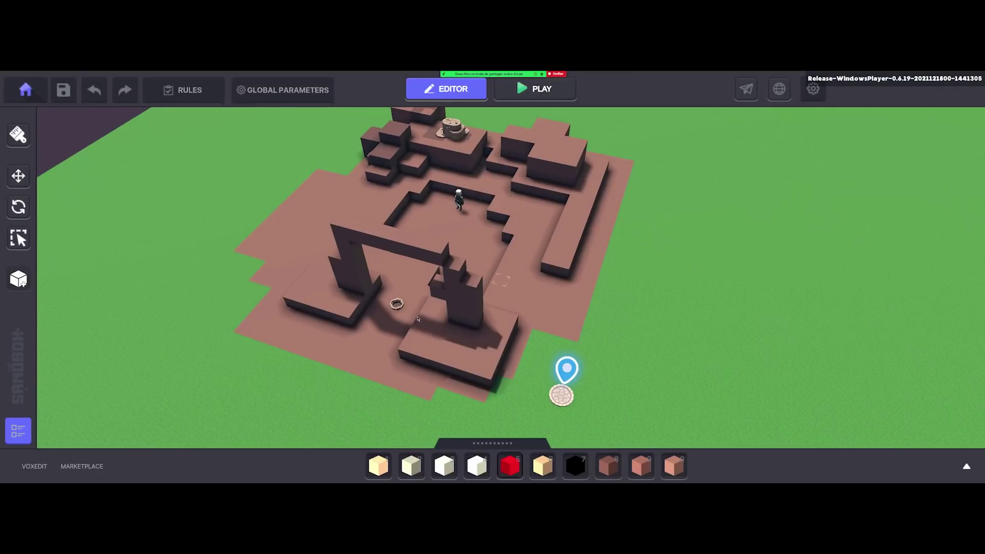
# Select the Clay Bowl between the archway's pillars and bring up its behaviour and component settings.
pyautogui.click(396, 304)
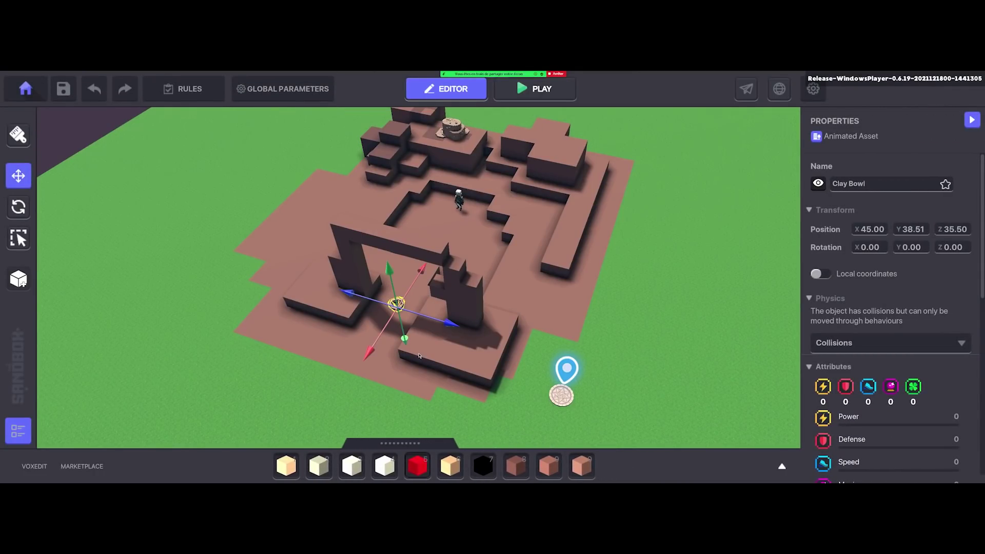
pyautogui.scroll(10, 402, 266)
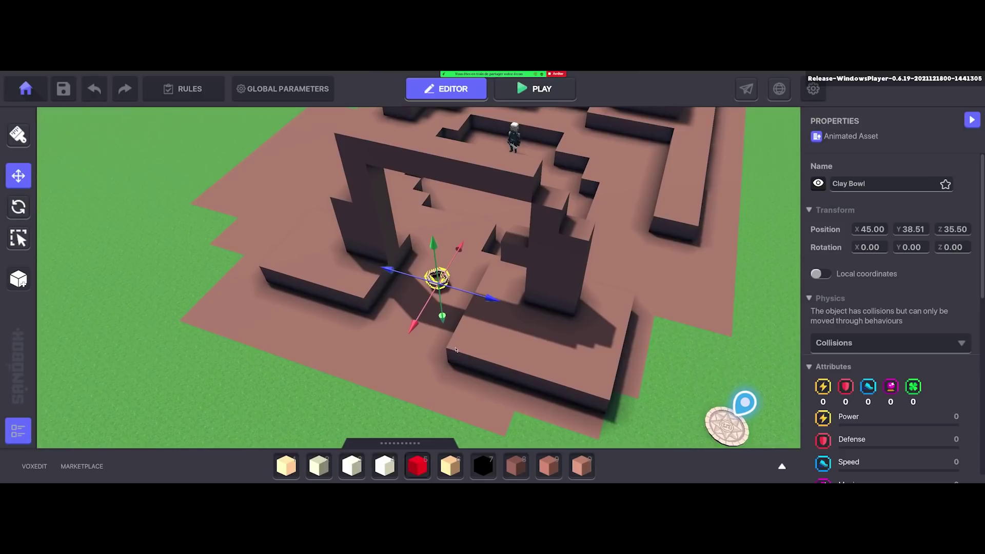
pyautogui.moveTo(468, 324); pyautogui.dragTo(562, 277, button='right')
pyautogui.moveTo(597, 351); pyautogui.dragTo(461, 336, button='right')
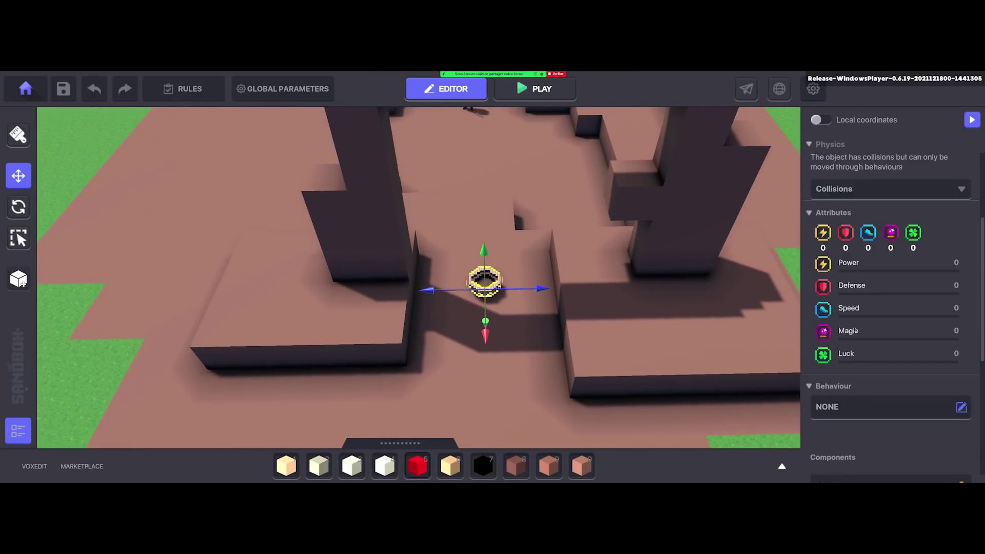
pyautogui.moveTo(598, 354); pyautogui.dragTo(554, 348, button='right')
pyautogui.scroll(-3, 878, 337)
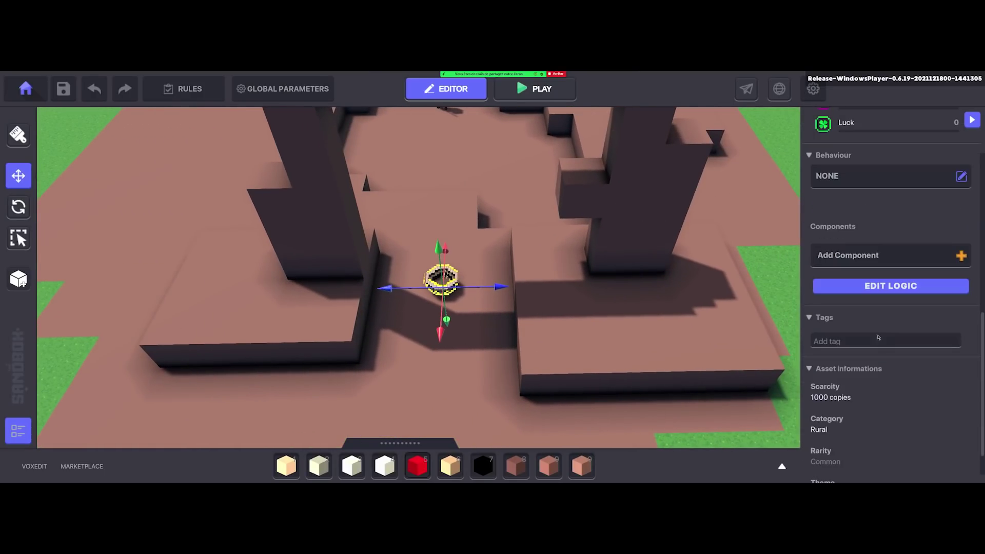
pyautogui.click(840, 182)
pyautogui.scroll(1, 661, 263)
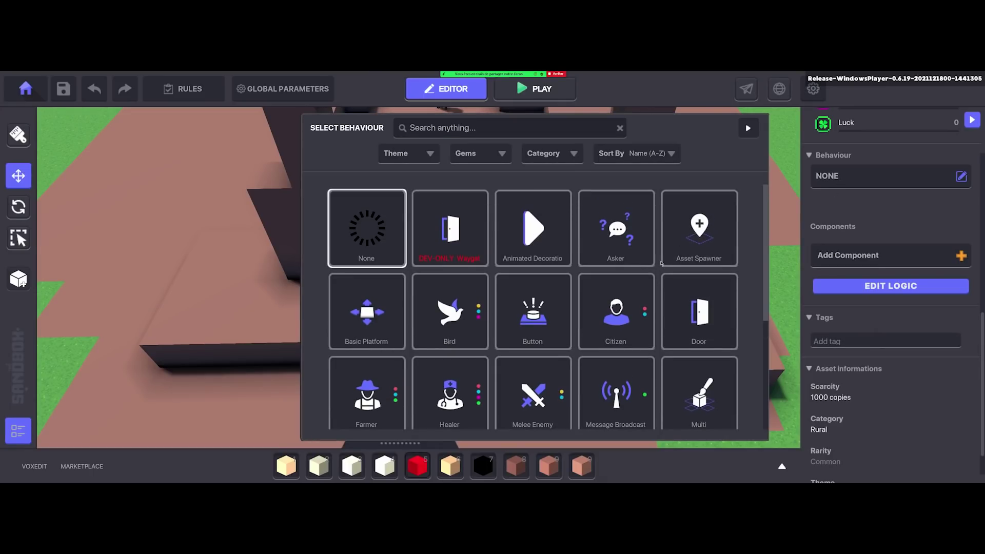
pyautogui.click(618, 230)
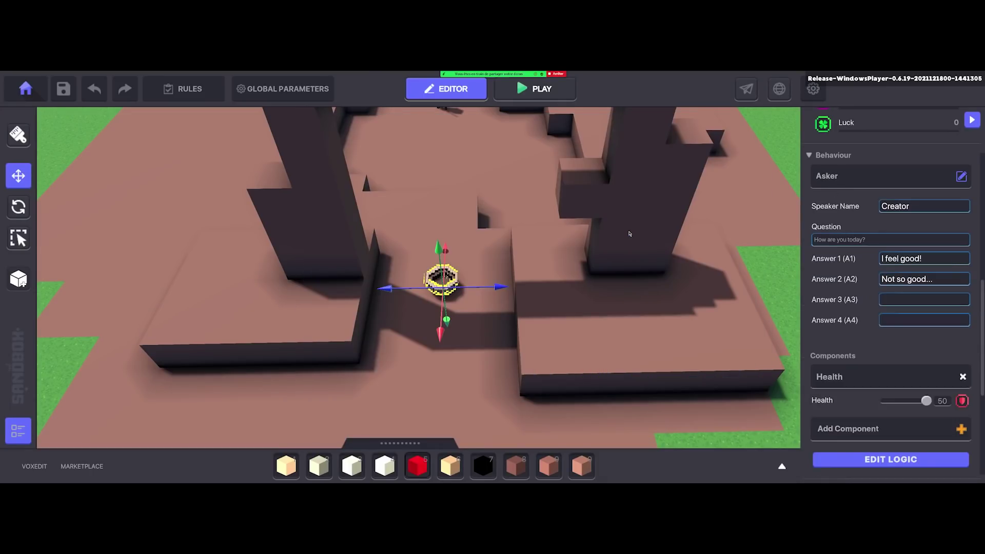
pyautogui.click(888, 175)
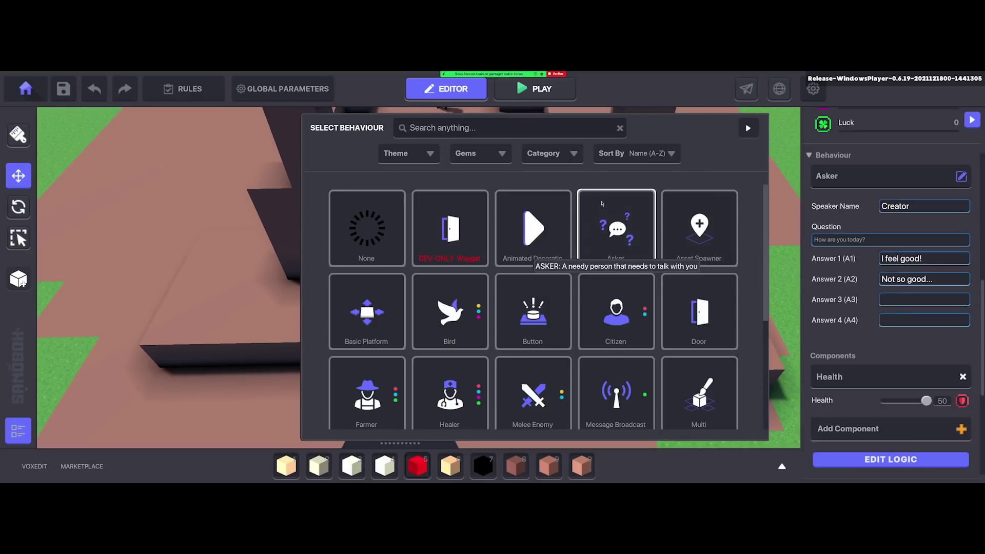
pyautogui.click(359, 223)
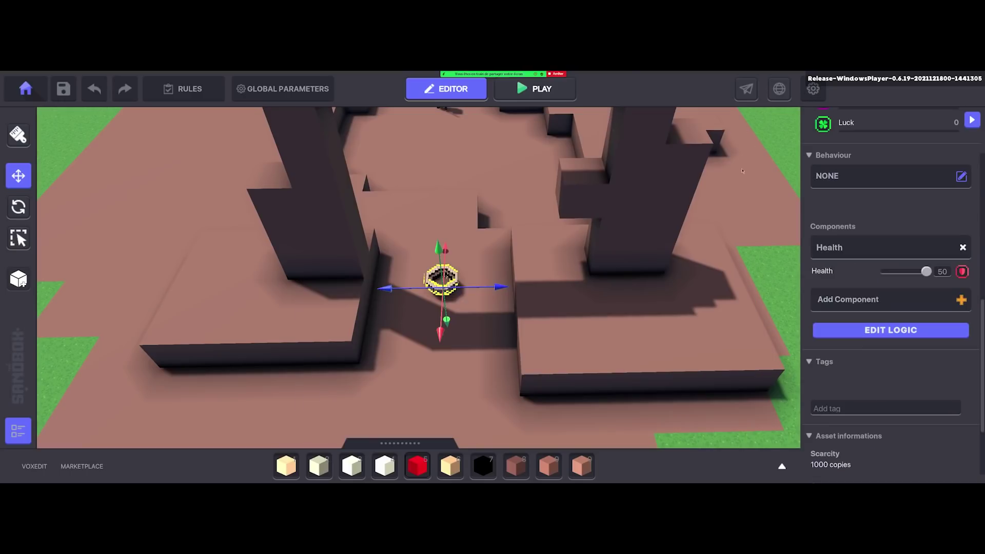
pyautogui.click(964, 247)
# Add a Speaker component to the Clay Bowl and clear its default text to display.
pyautogui.click(961, 255)
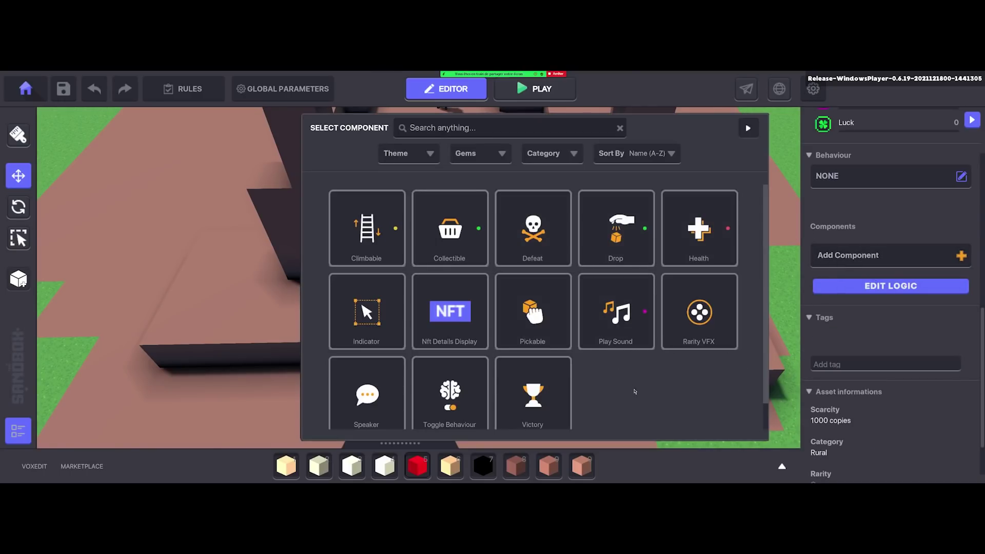
pyautogui.click(369, 391)
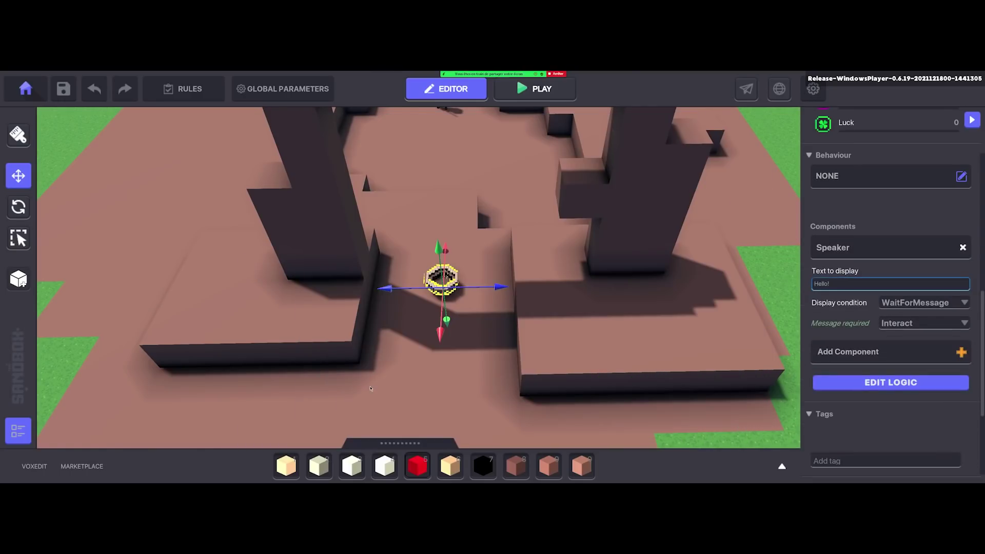
pyautogui.scroll(-1, 556, 383)
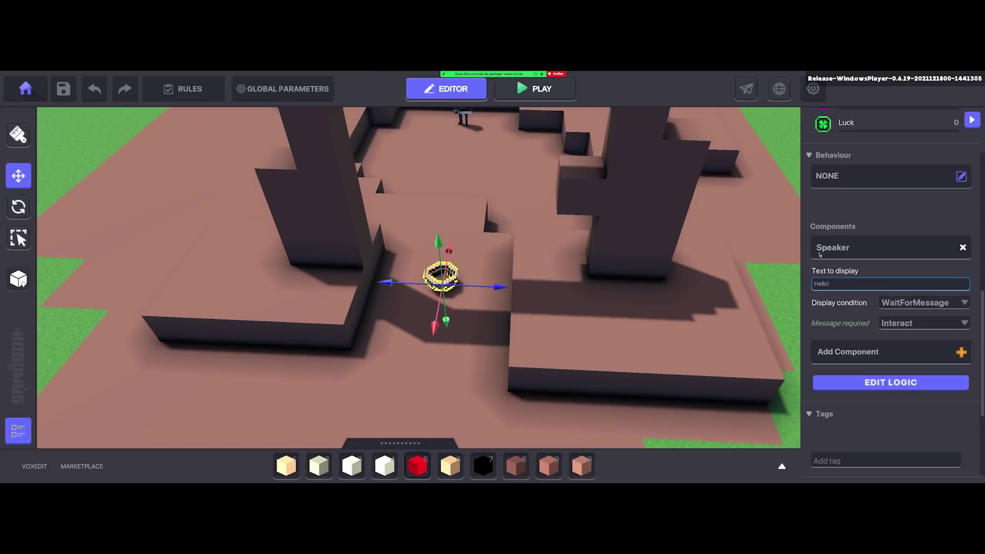
pyautogui.click(849, 285)
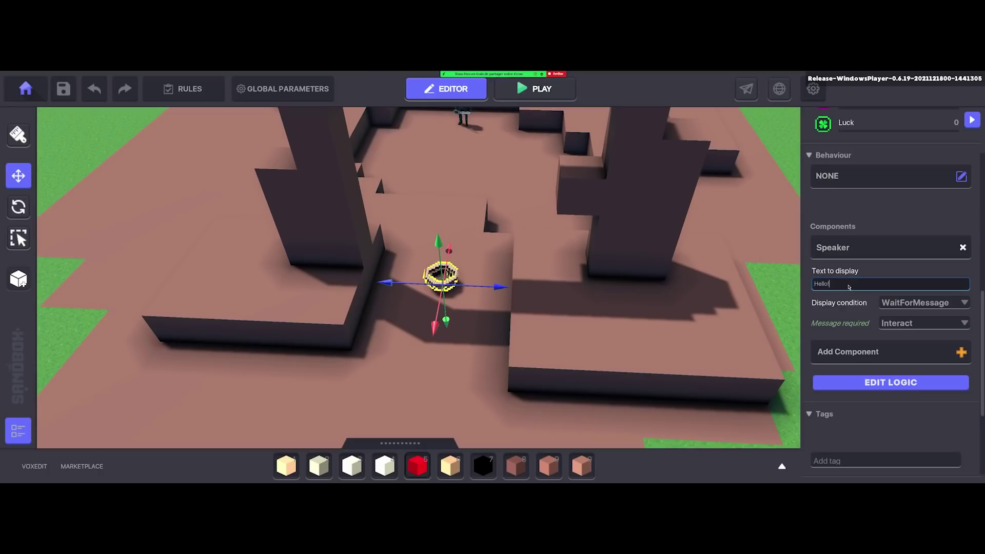
pyautogui.press('BackSpace')
pyautogui.press('BackSpace')
pyautogui.press('BackSpace')
pyautogui.press('BackSpace')
pyautogui.press('BackSpace')
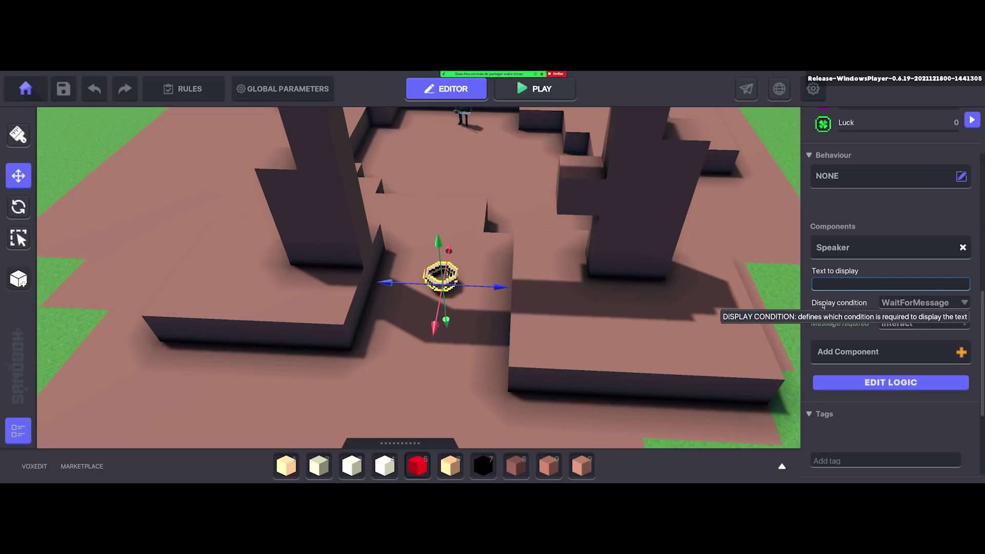
# Set the Speaker's Display condition to DetectEntity and raise the Clay Bowl slightly above the ground.
pyautogui.click(900, 304)
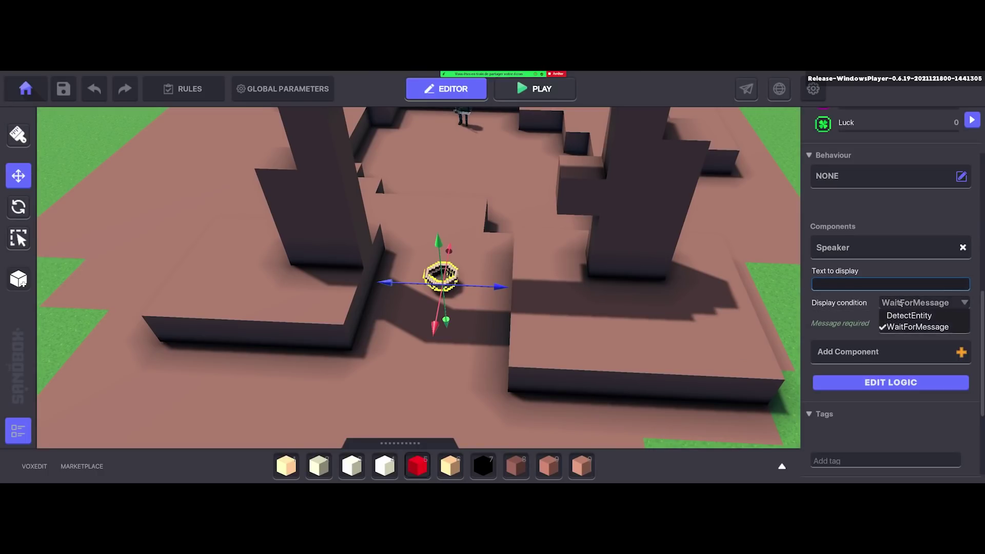
pyautogui.click(901, 316)
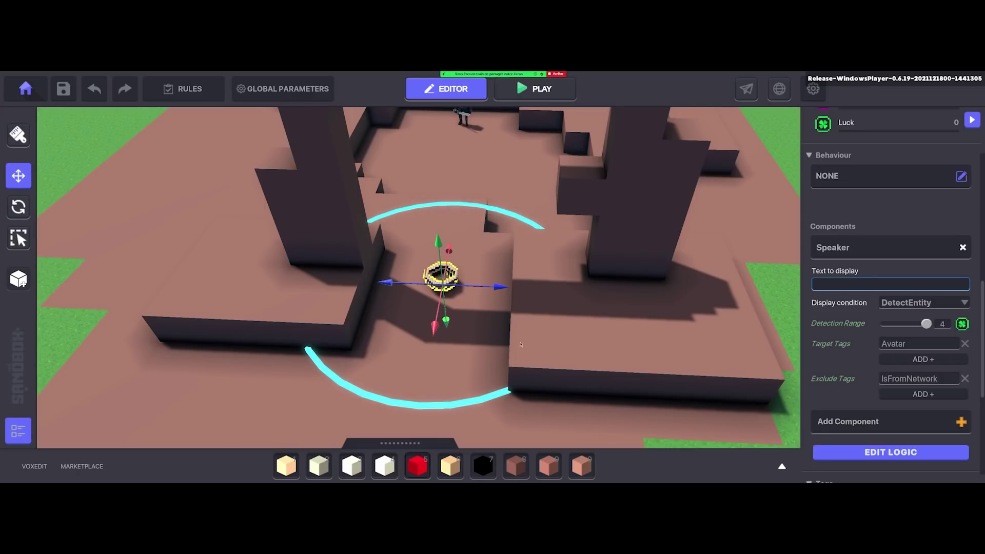
pyautogui.moveTo(531, 352); pyautogui.dragTo(436, 244, button='right')
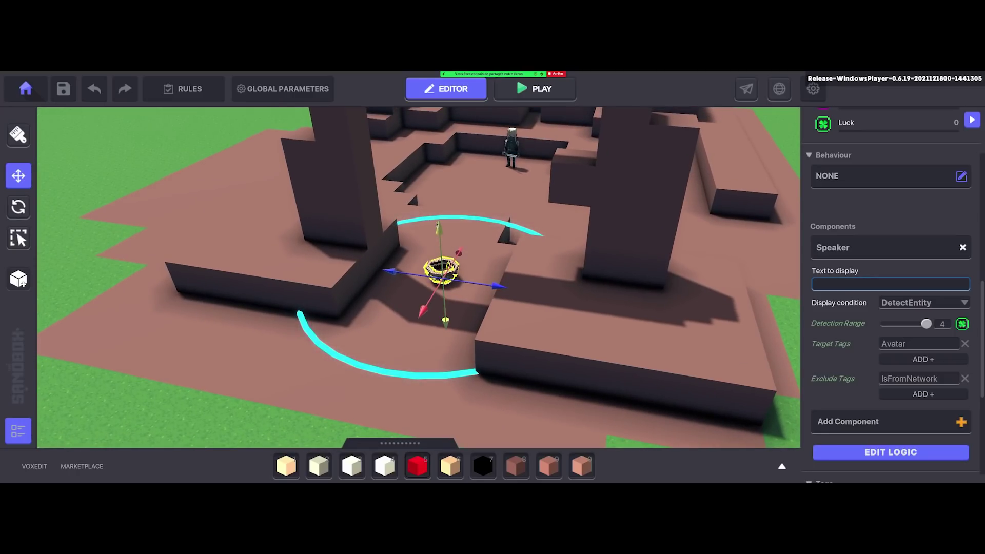
pyautogui.moveTo(437, 226); pyautogui.dragTo(437, 210)
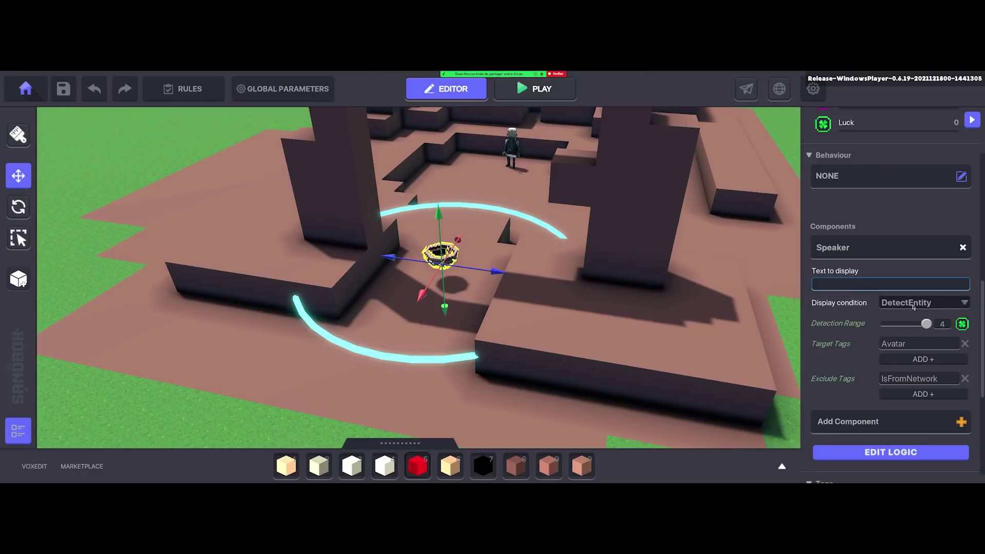
# Set the Speaker's Detection Range to 3.
pyautogui.moveTo(849, 327)
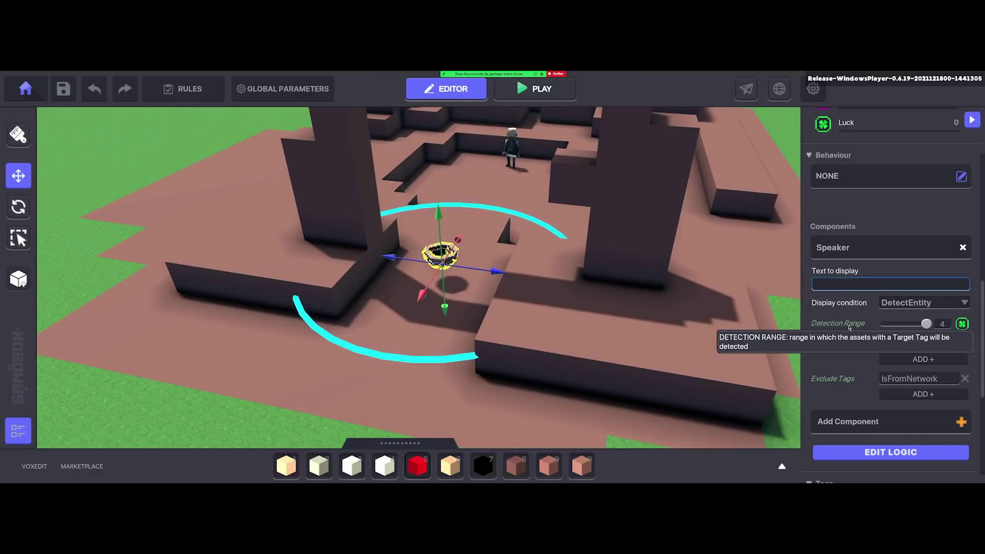
pyautogui.moveTo(954, 325)
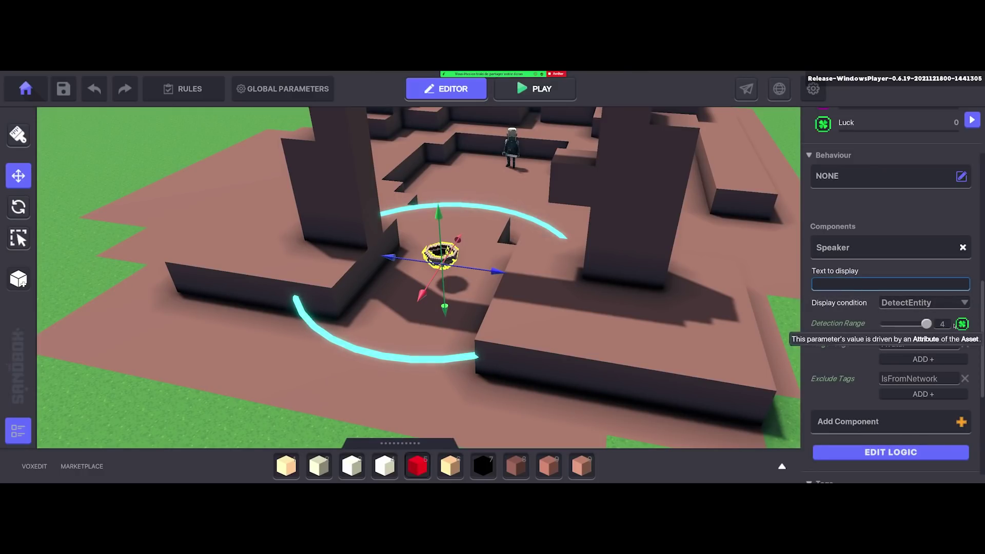
pyautogui.moveTo(926, 323)
pyautogui.mouseDown()
pyautogui.moveTo(906, 324)
pyautogui.moveTo(920, 323)
pyautogui.mouseUp()
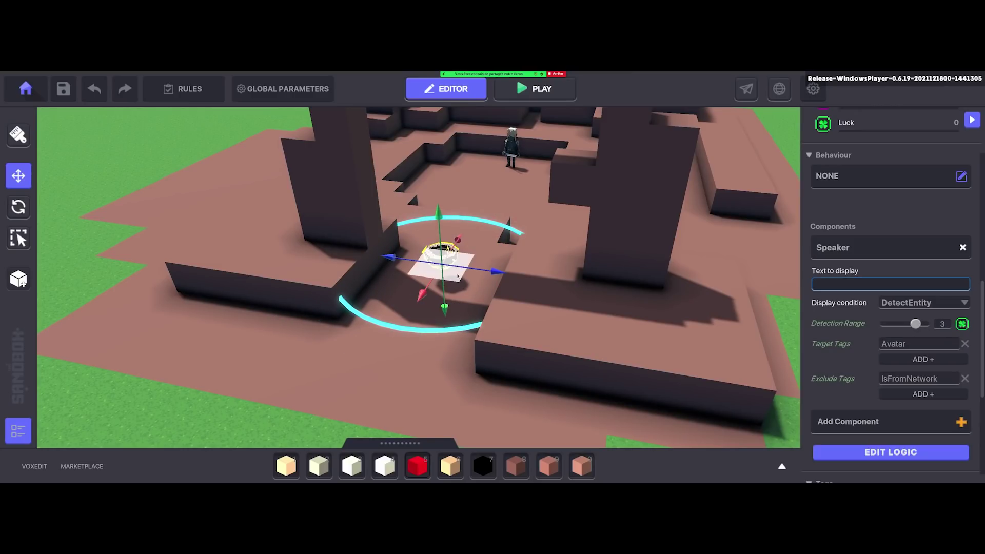
pyautogui.scroll(5, 880, 296)
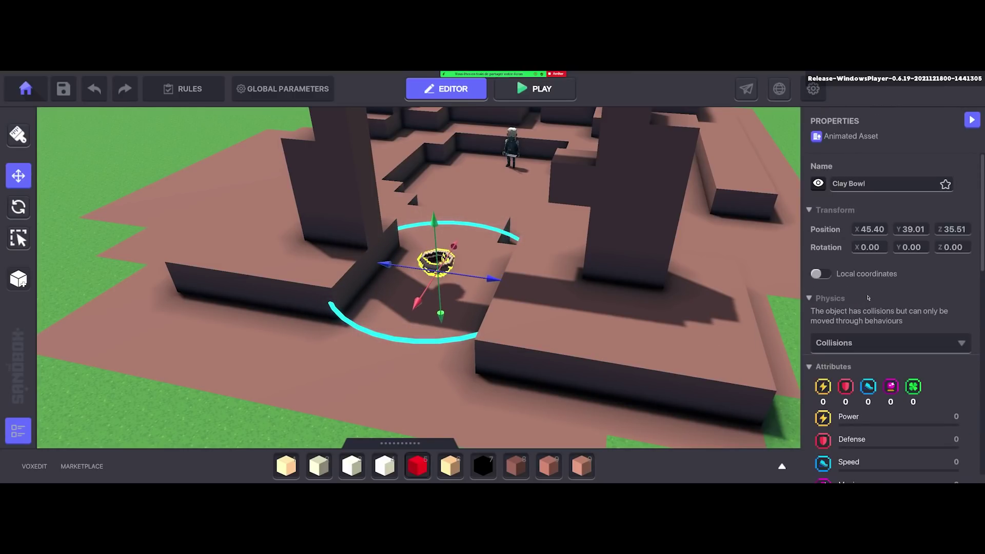
pyautogui.scroll(-7, 870, 323)
pyautogui.click(870, 299)
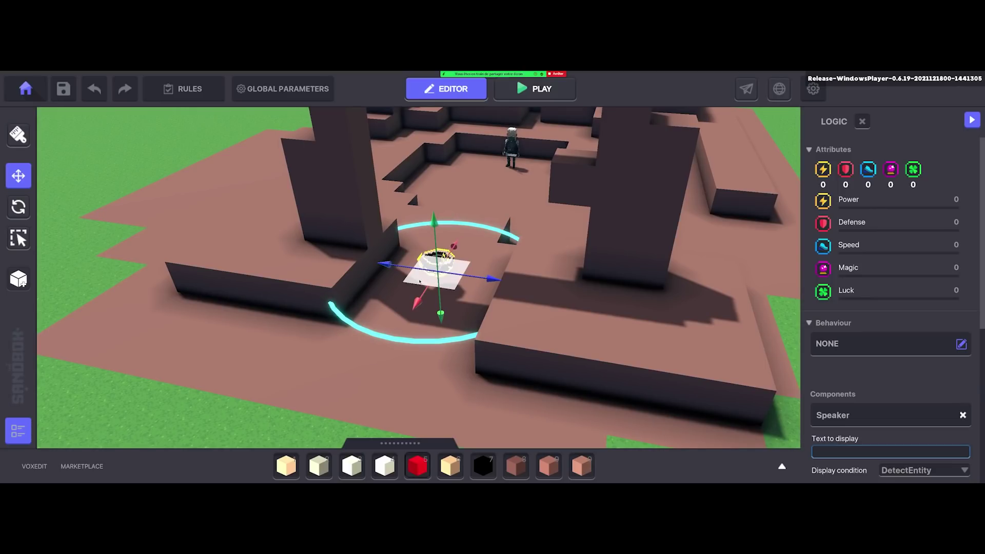
pyautogui.click(862, 121)
# Make the Clay Bowl invisible and set its physics to No Collisions.
pyautogui.scroll(10, 841, 205)
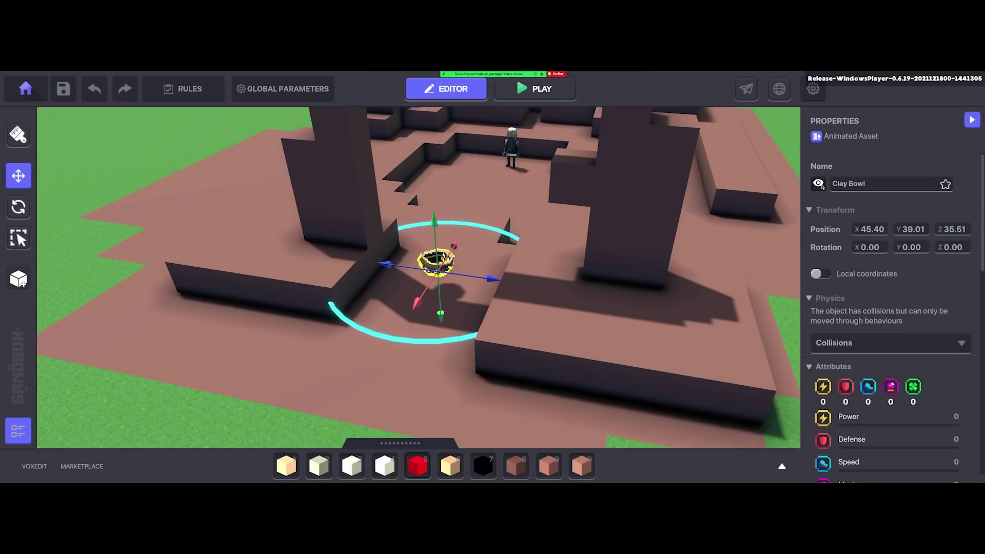
pyautogui.click(818, 184)
pyautogui.click(847, 343)
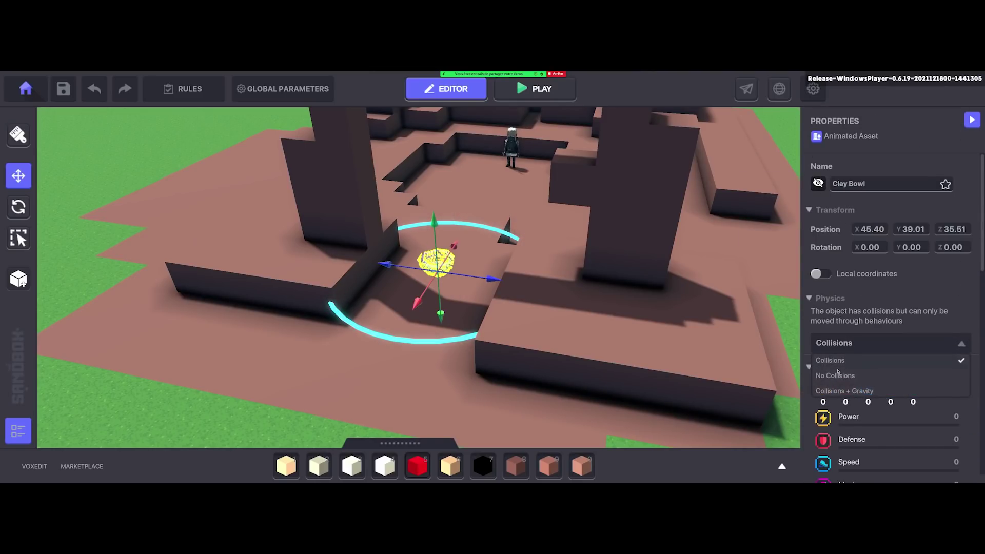
pyautogui.click(845, 366)
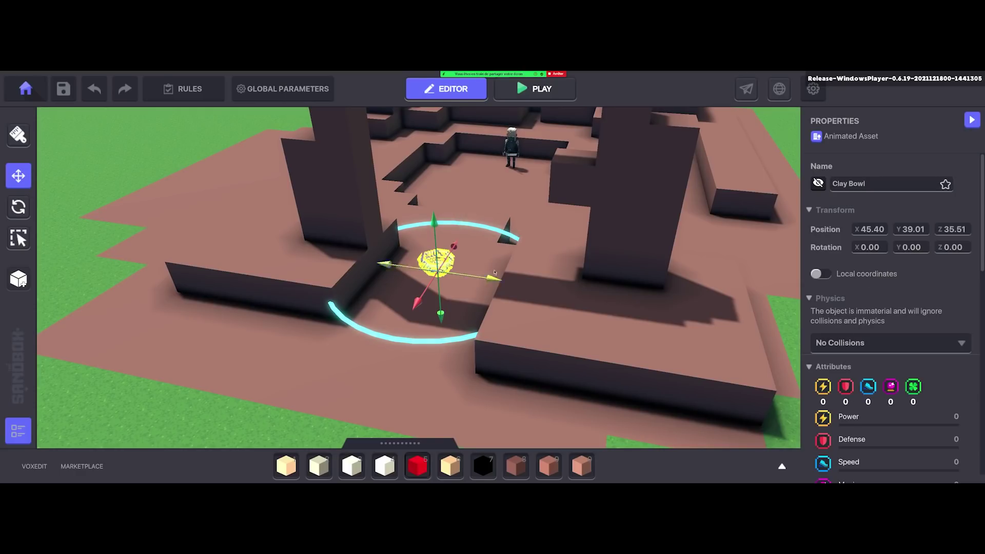
# Open the Clay Bowl's full logic settings and set the Speaker's Only Once option to True.
pyautogui.scroll(-5, 880, 314)
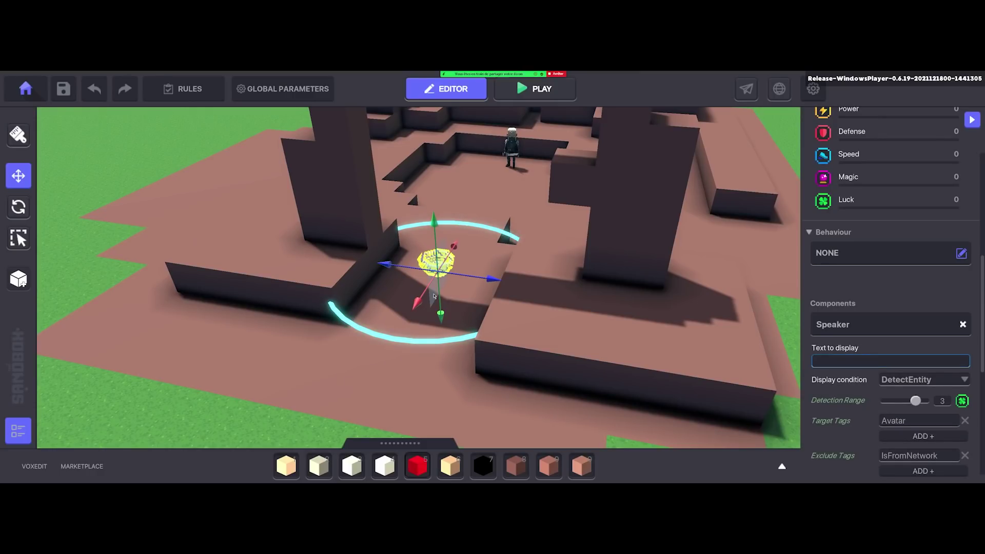
pyautogui.scroll(-3, 866, 380)
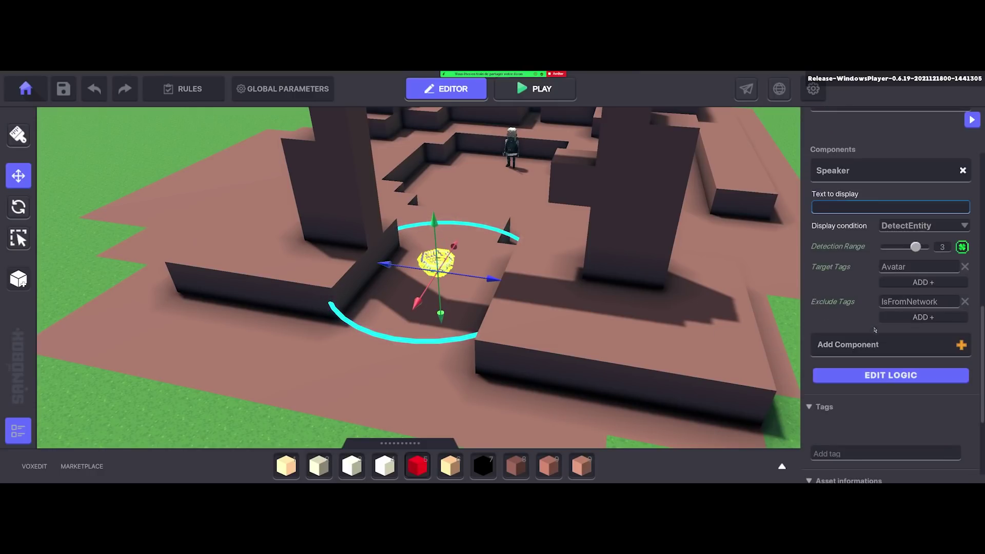
pyautogui.click(867, 376)
pyautogui.scroll(-5, 865, 390)
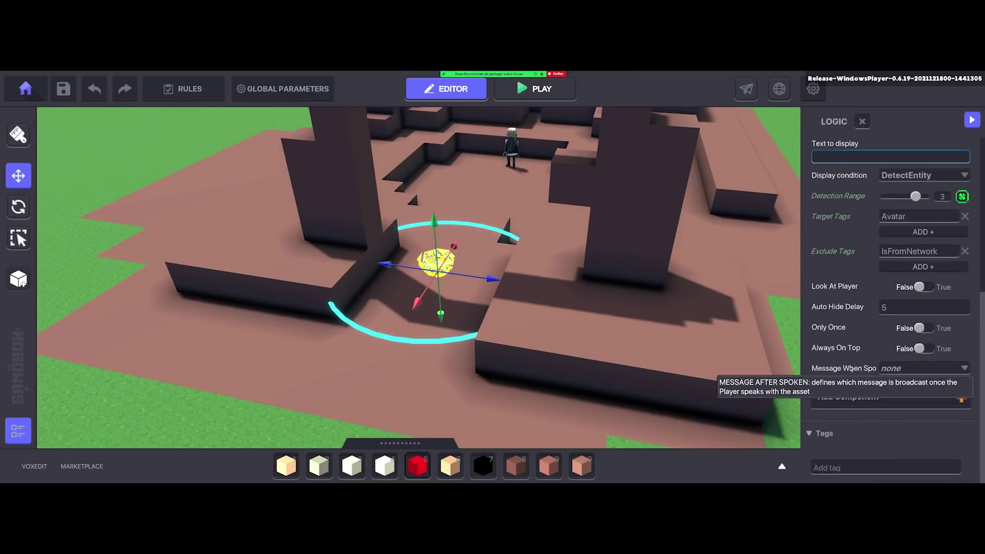
pyautogui.scroll(2, 859, 196)
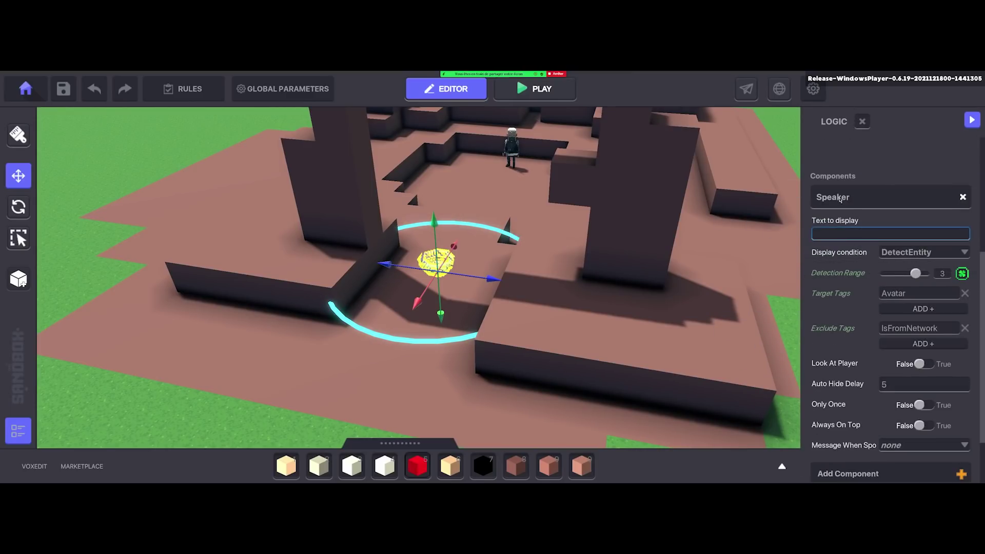
pyautogui.scroll(-2, 854, 300)
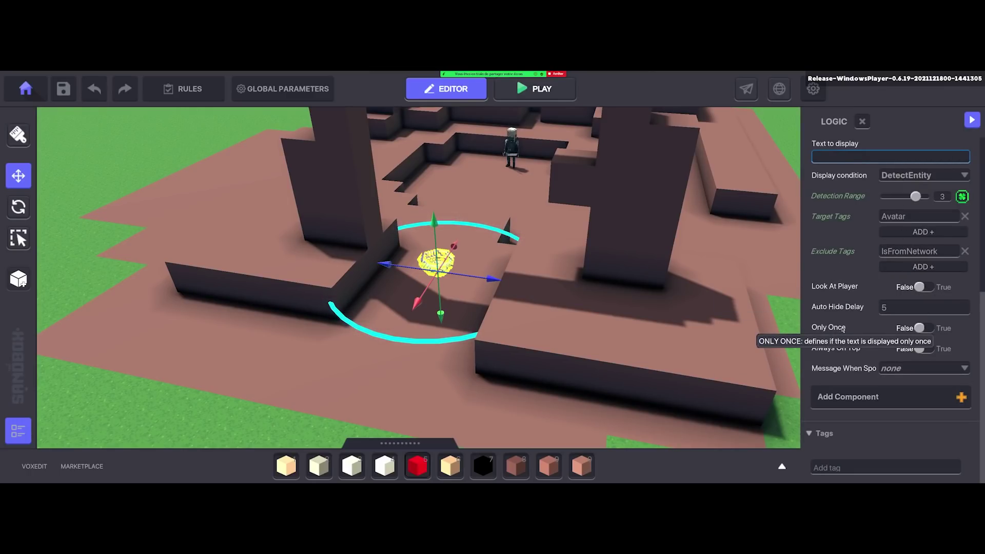
pyautogui.click(924, 329)
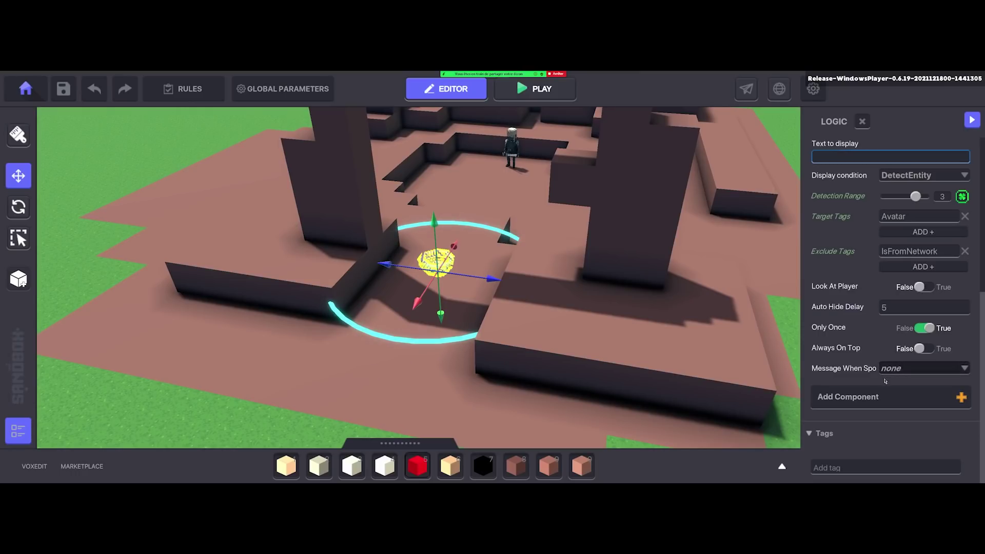
pyautogui.moveTo(839, 375)
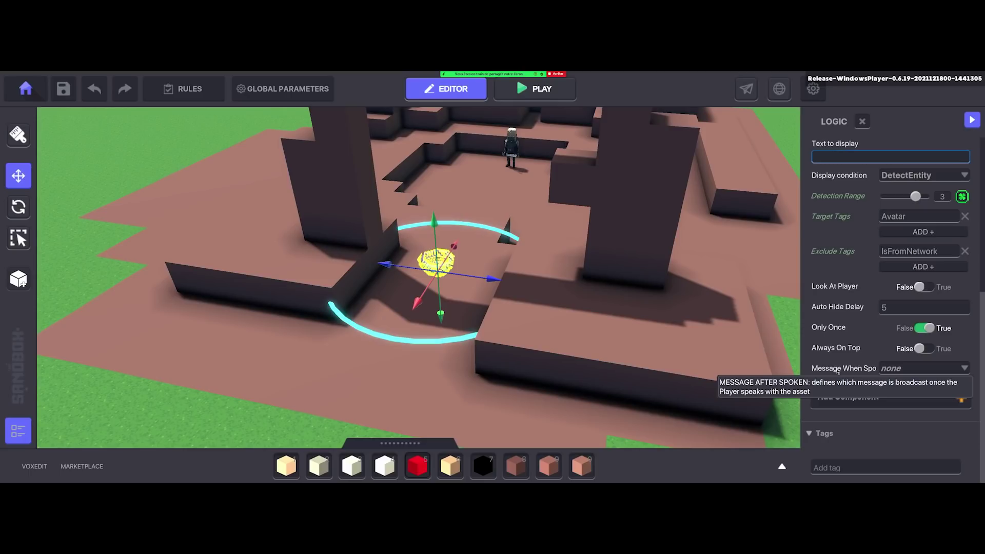
pyautogui.click(903, 368)
pyautogui.click(903, 370)
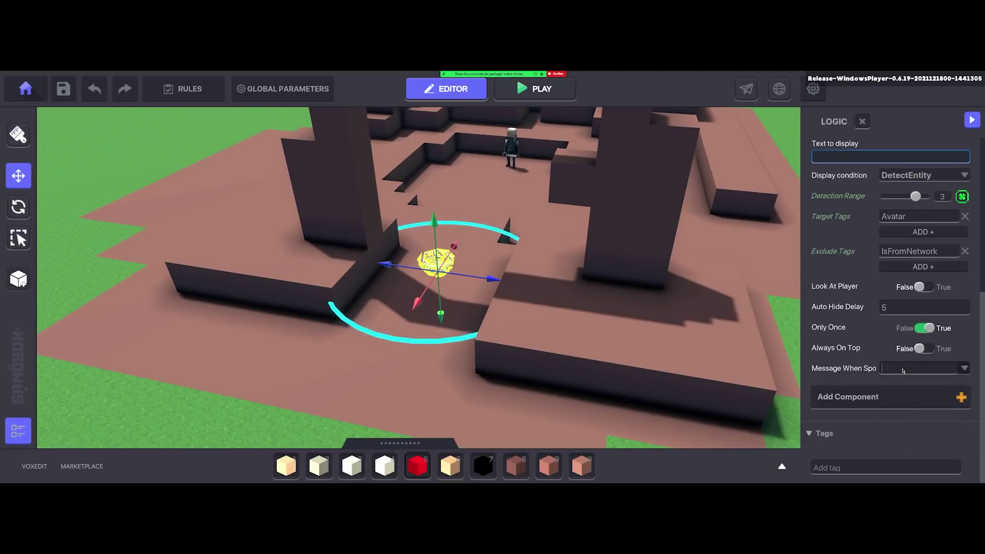
pyautogui.click(903, 371)
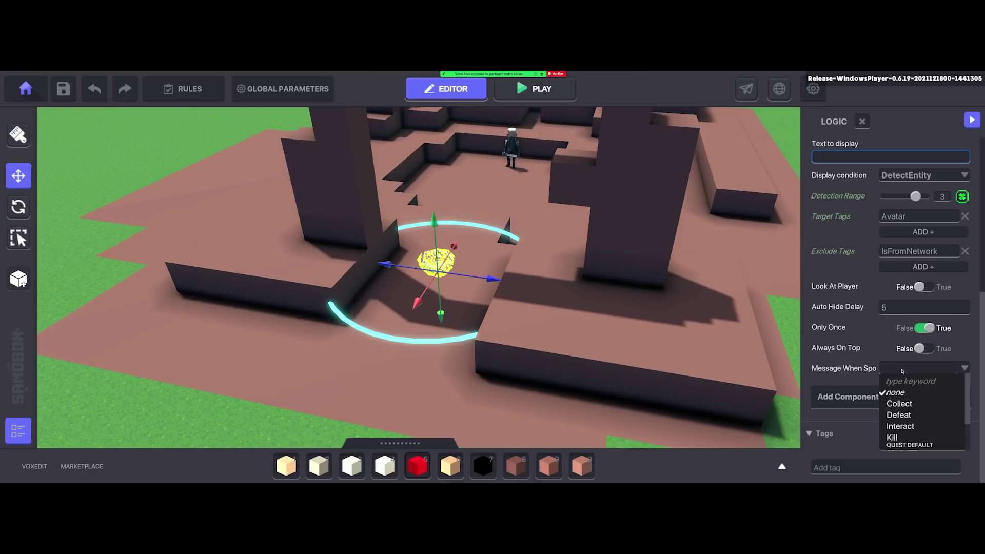
pyautogui.press('Return')
# Check the Blademaster's Turn ON Message and set the Clay Bowl Speaker's message when spoken to StartNPC.
pyautogui.click(511, 145)
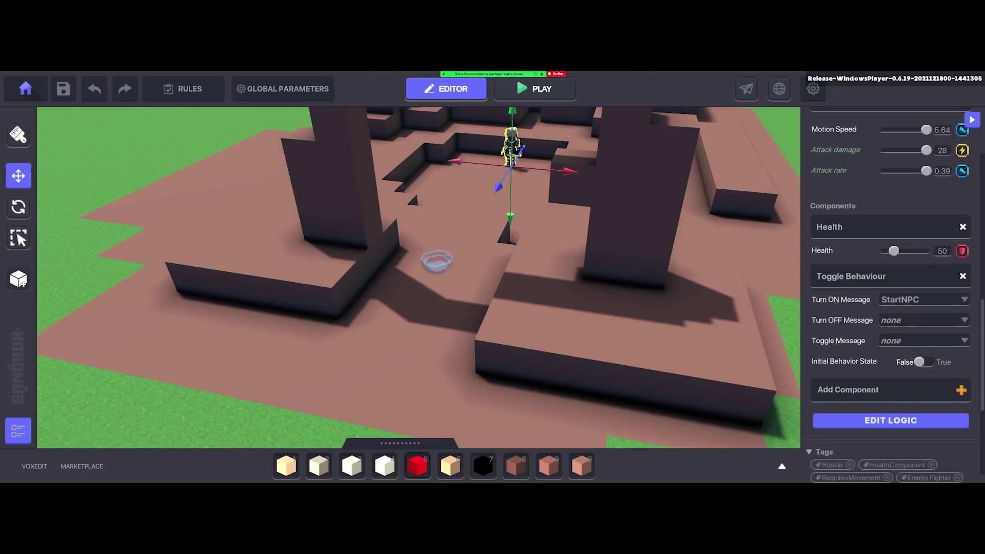
pyautogui.scroll(-2, 818, 224)
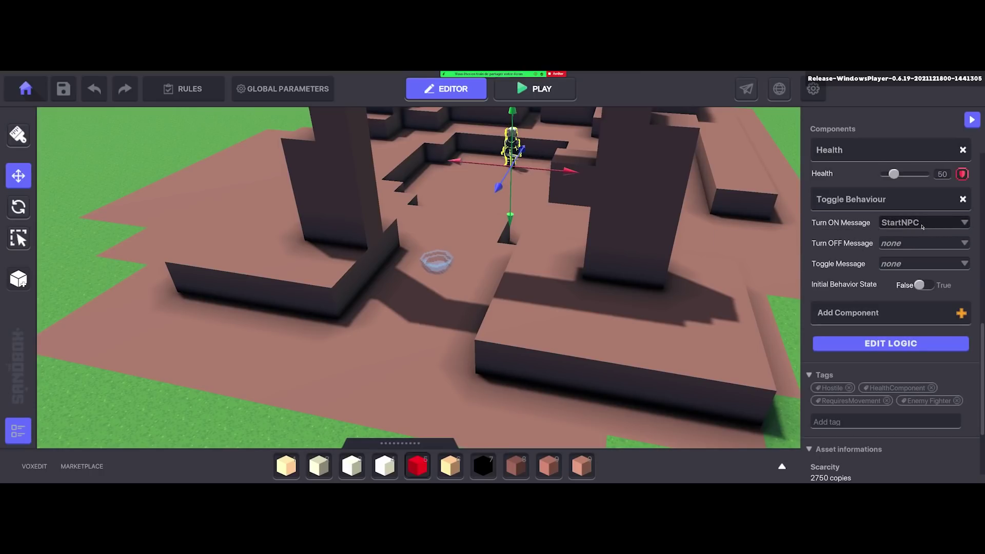
pyautogui.click(437, 266)
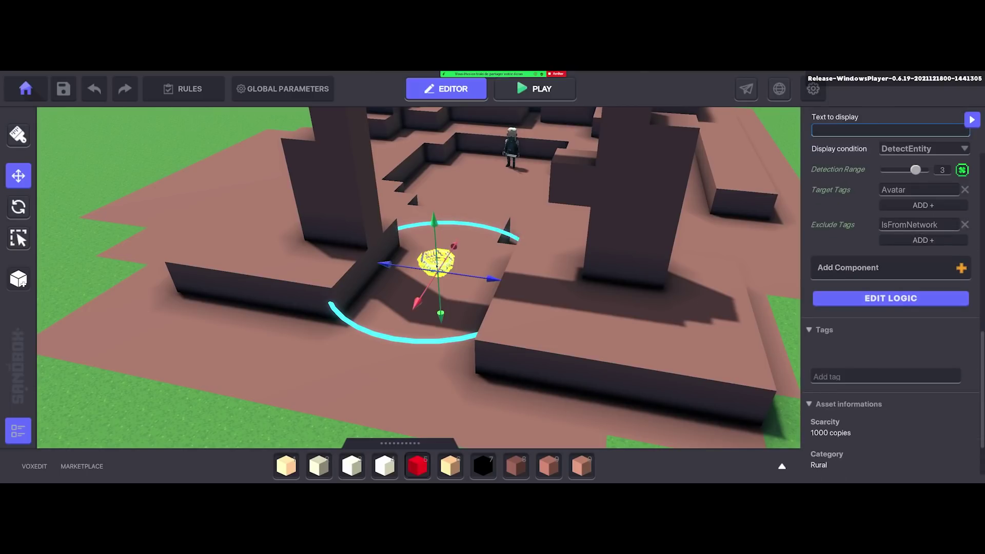
pyautogui.click(873, 298)
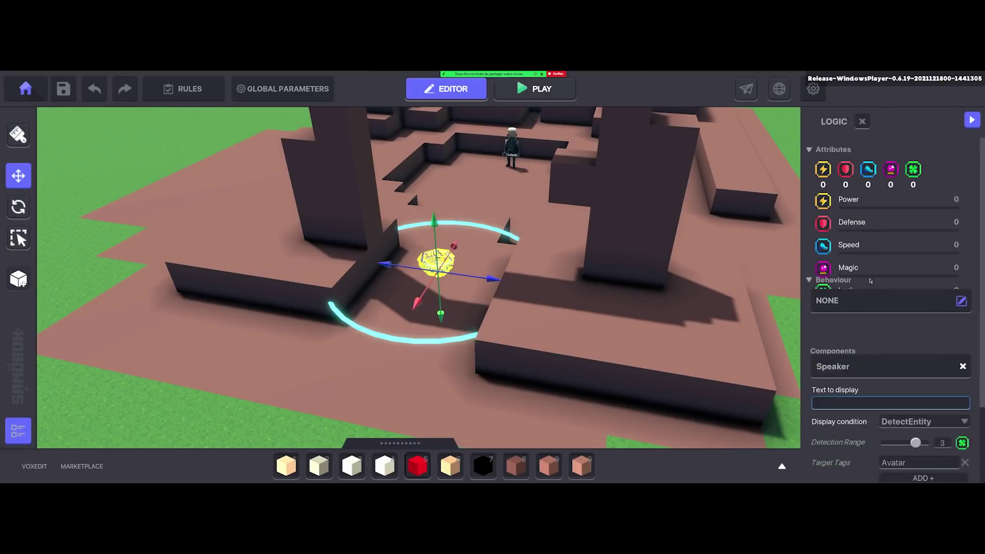
pyautogui.scroll(-5, 841, 307)
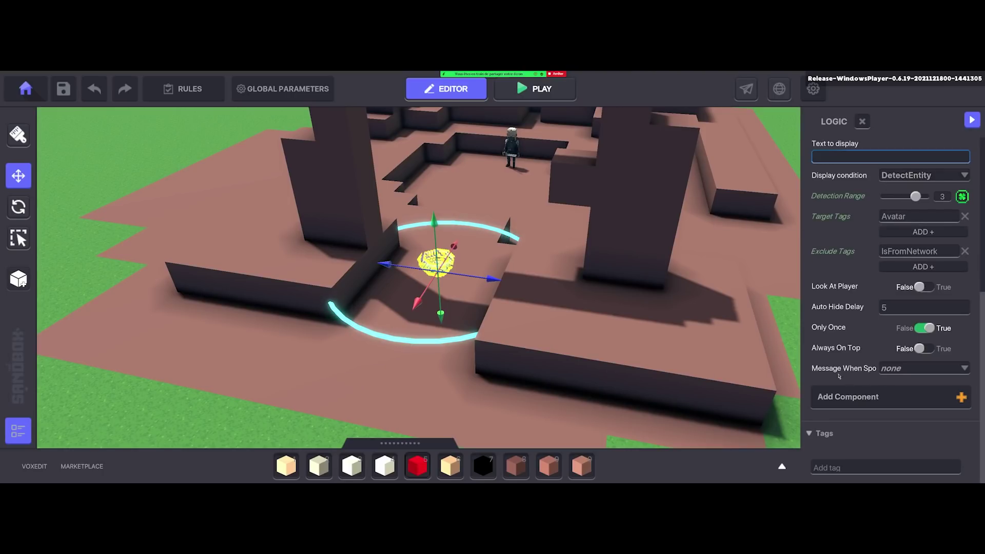
pyautogui.click(906, 369)
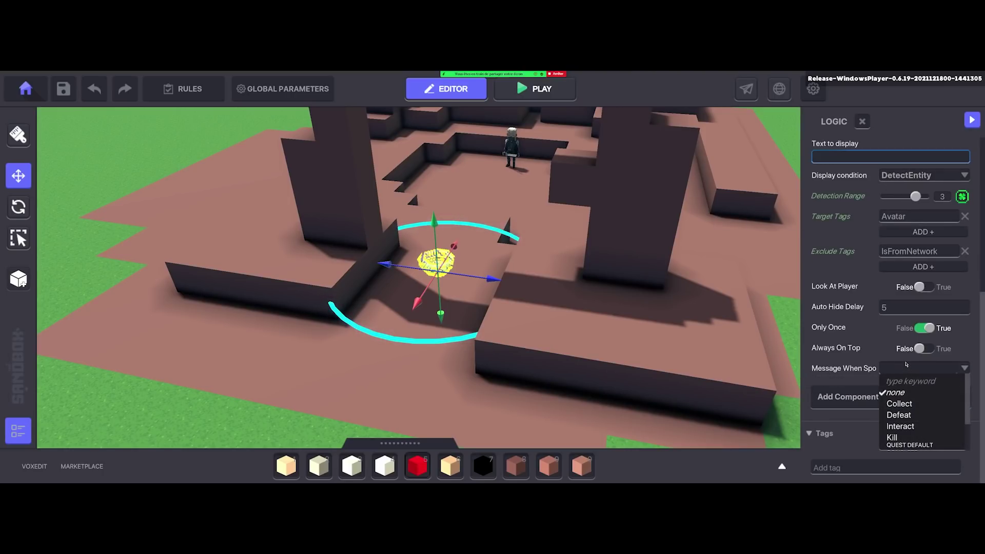
pyautogui.write('Start')
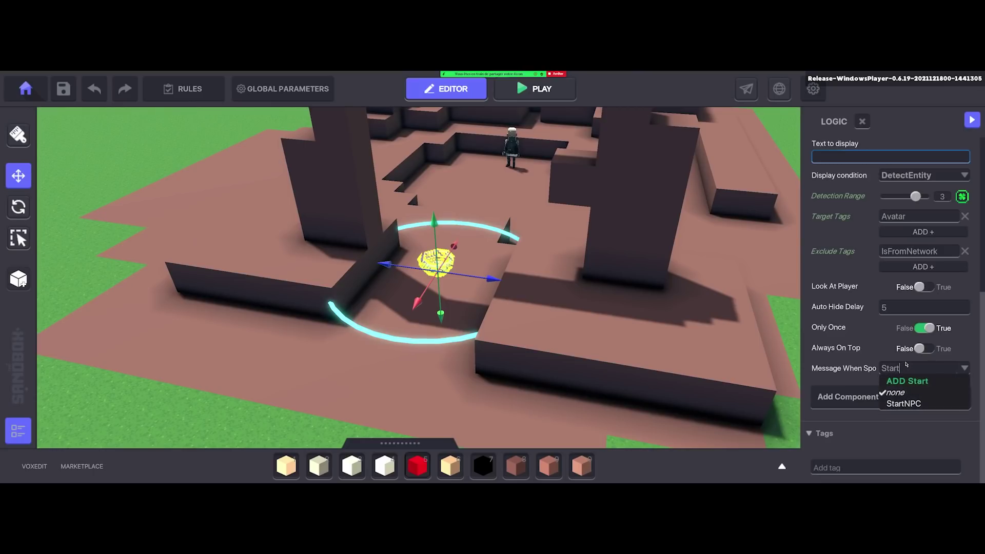
pyautogui.click(904, 403)
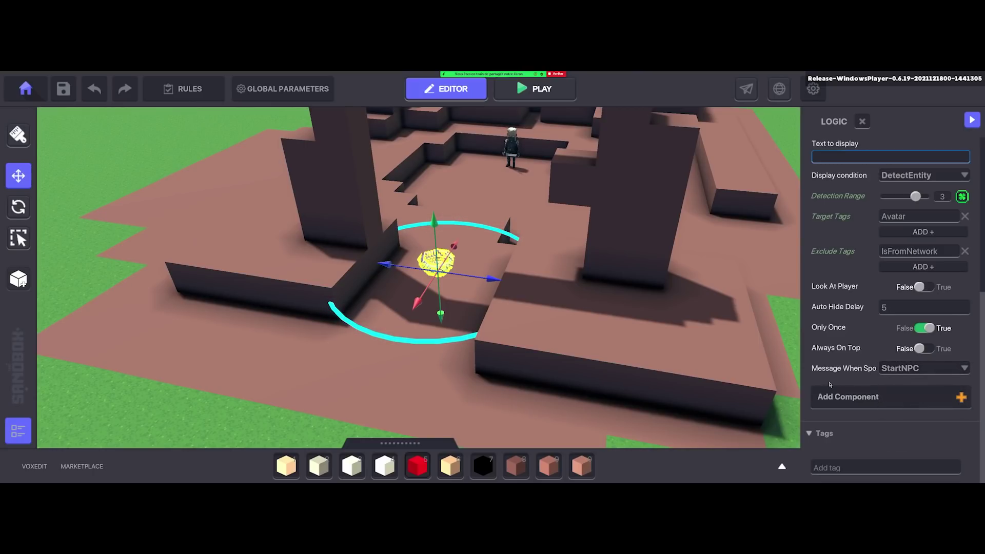
# Start a playtest and run the avatar through the arch past the invisible Clay Bowl trigger.
pyautogui.click(532, 93)
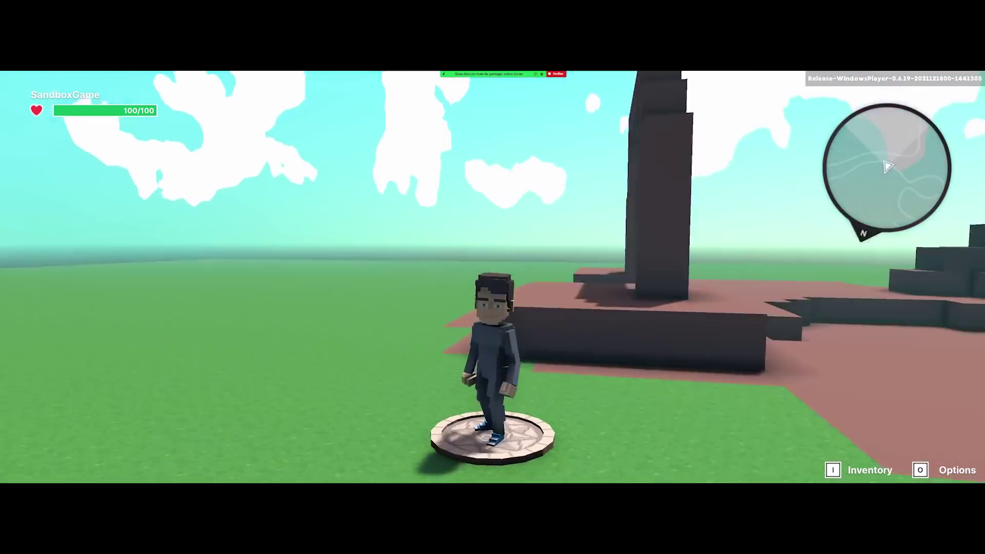
pyautogui.press('w')
pyautogui.press('w')
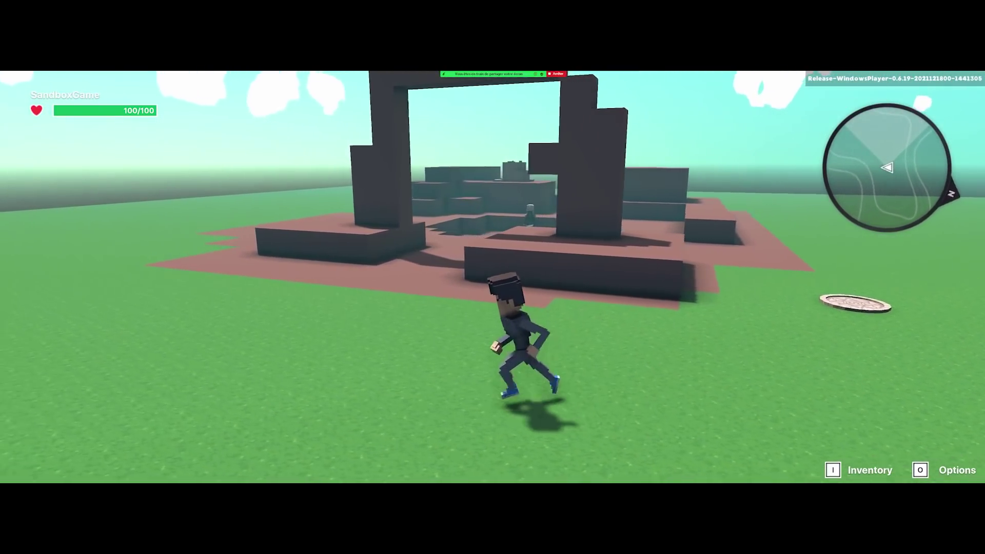
pyautogui.press('w')
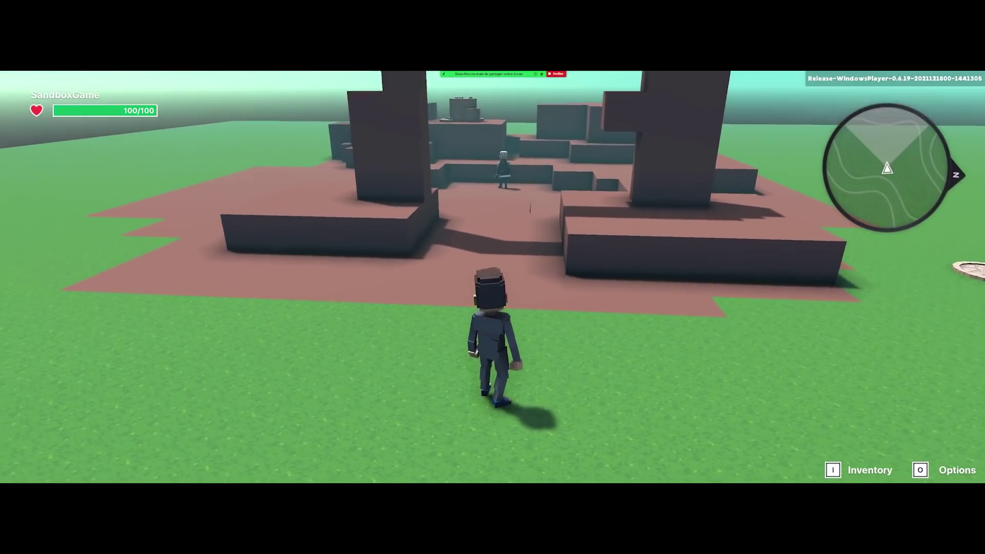
pyautogui.press('s')
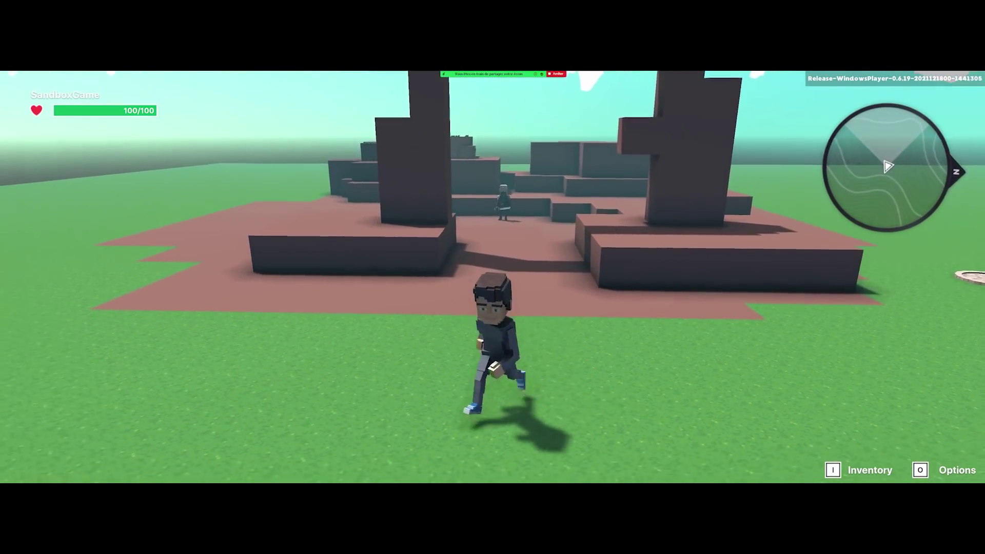
pyautogui.press('w')
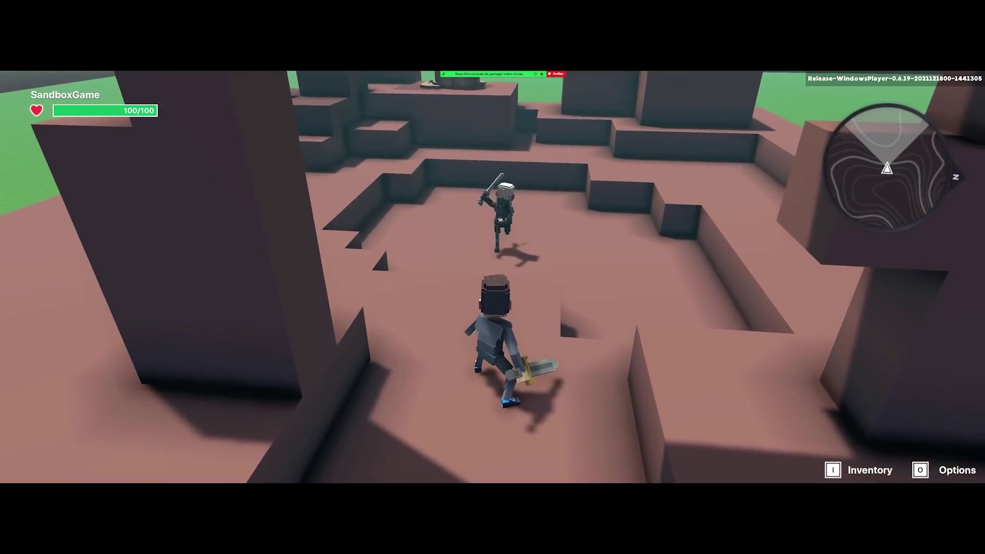
# Lure the Blademaster out onto the grass, fight it with the sword, and return to the editor.
pyautogui.press('s')
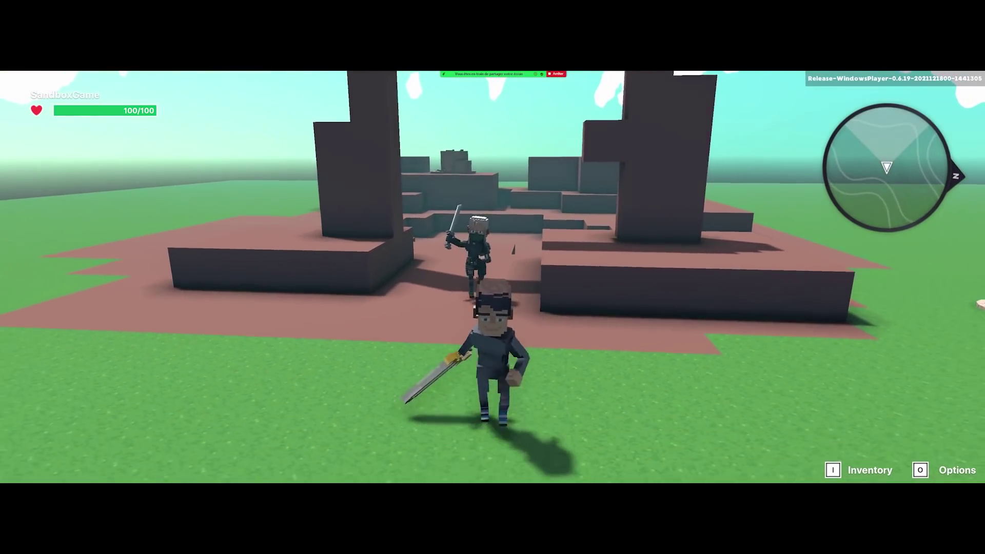
pyautogui.press('w')
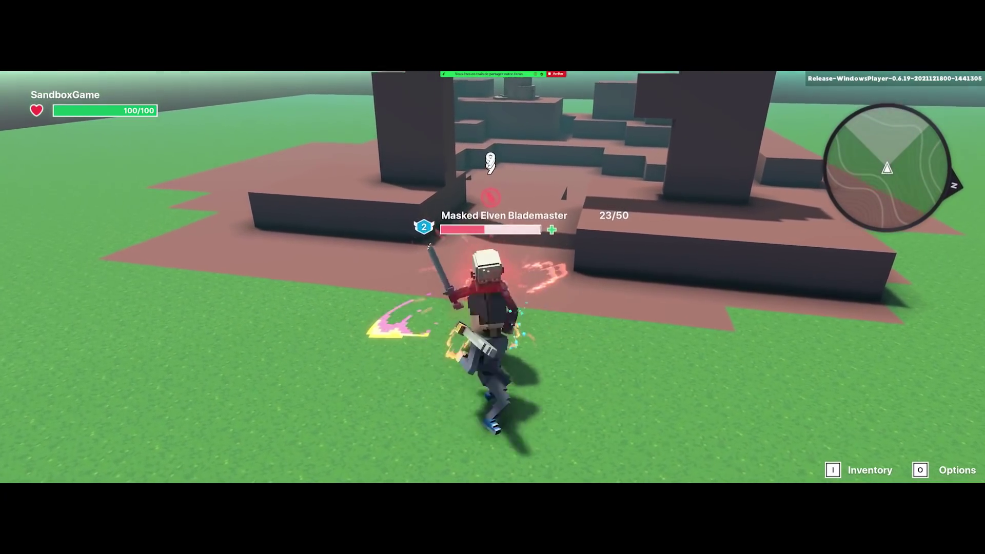
pyautogui.press('s')
pyautogui.click(514, 200)
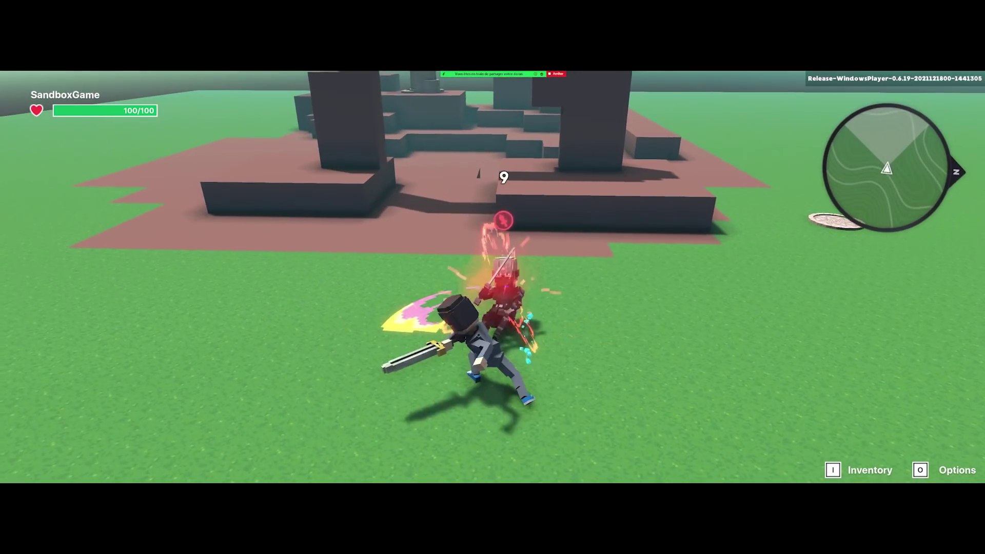
pyautogui.click(493, 277)
pyautogui.press('w')
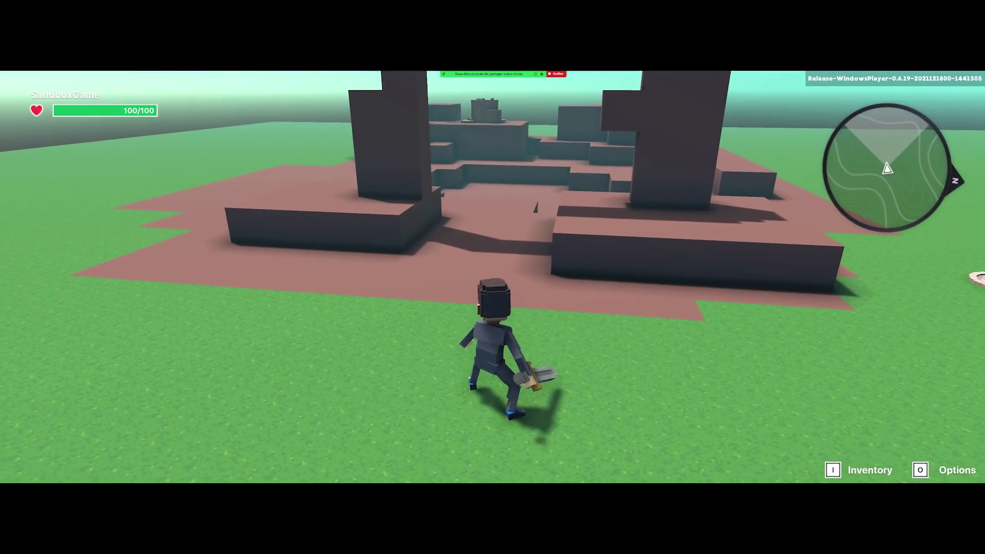
pyautogui.press('Escape')
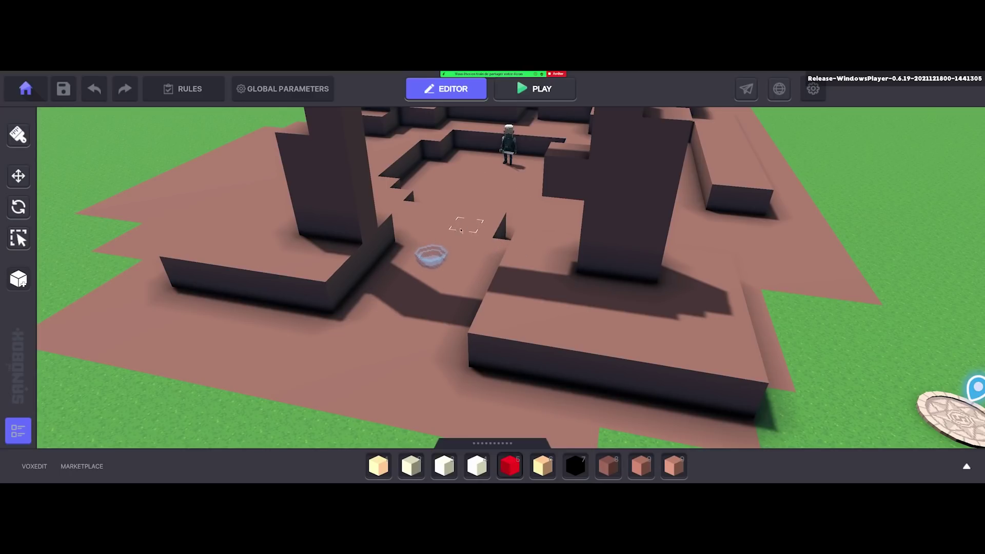
# Enable quests in the game rules and add a quest named FIGHT NPC.
pyautogui.scroll(-10, 433, 241)
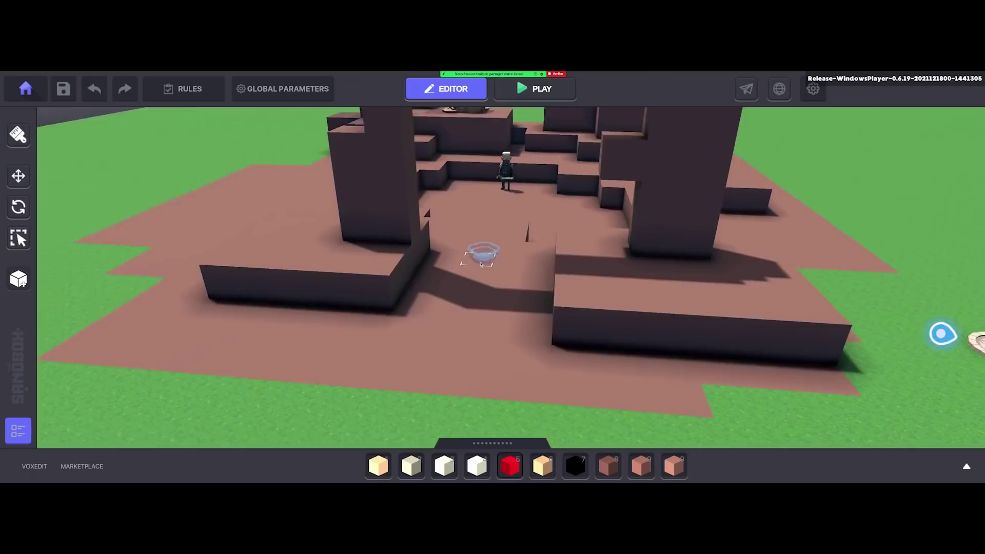
pyautogui.scroll(-2, 476, 278)
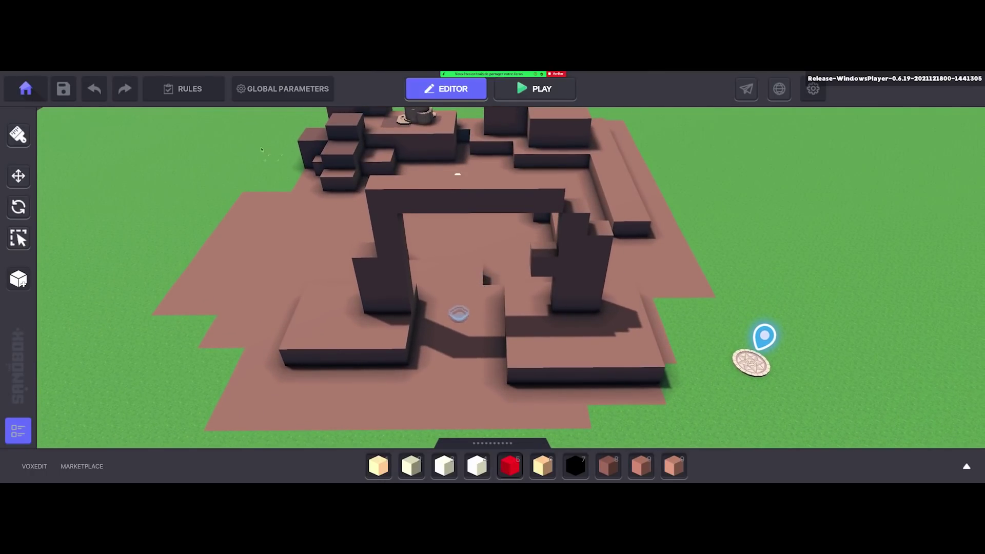
pyautogui.scroll(3, 474, 330)
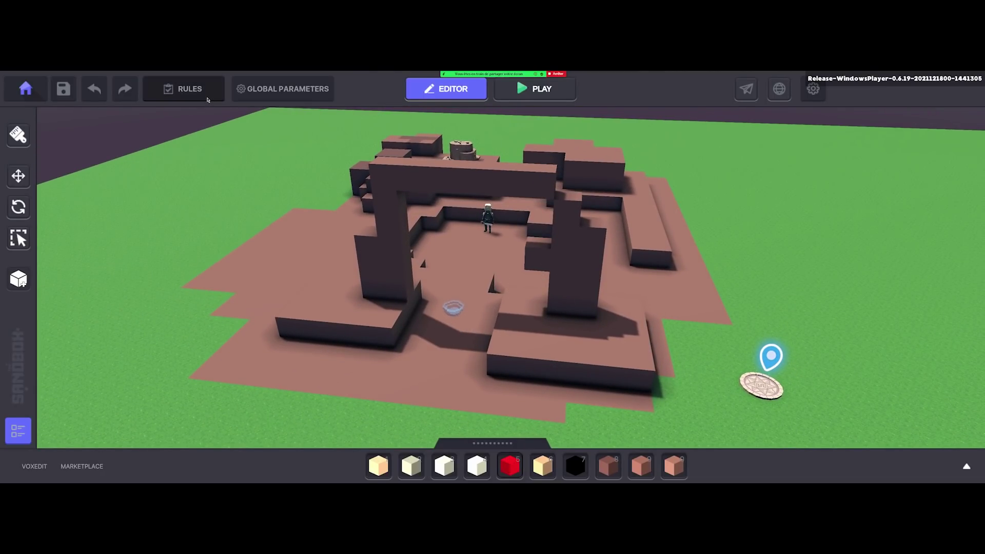
pyautogui.click(190, 89)
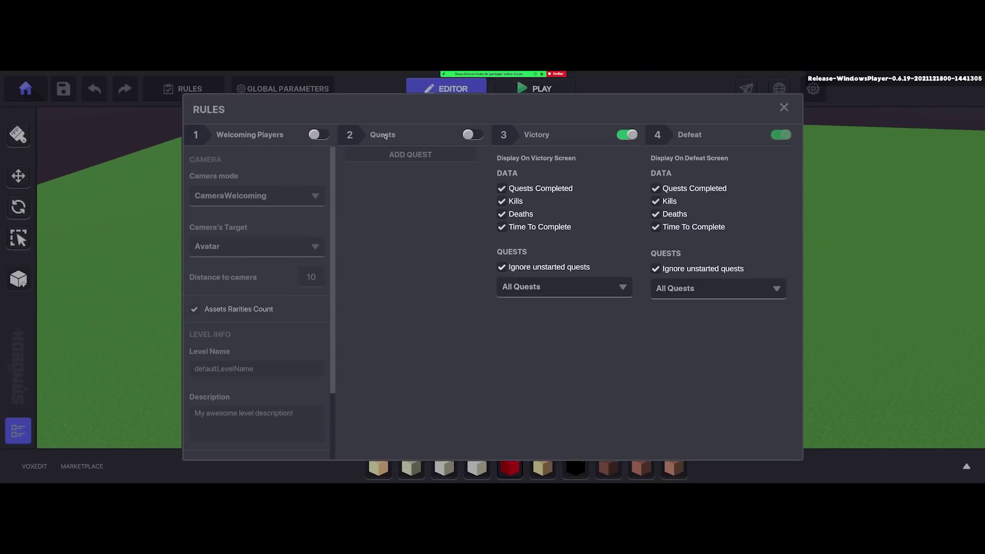
pyautogui.click(469, 135)
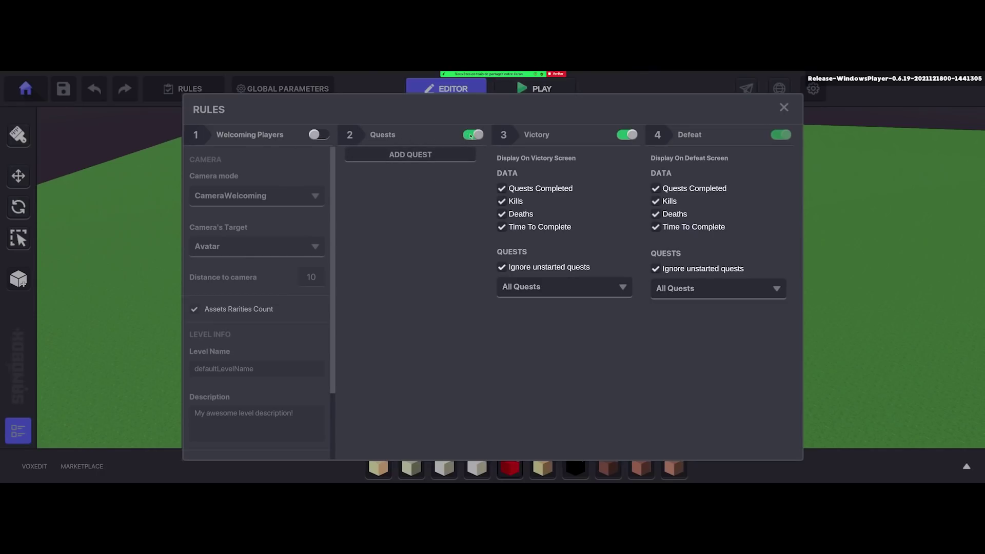
pyautogui.click(410, 155)
pyautogui.click(394, 159)
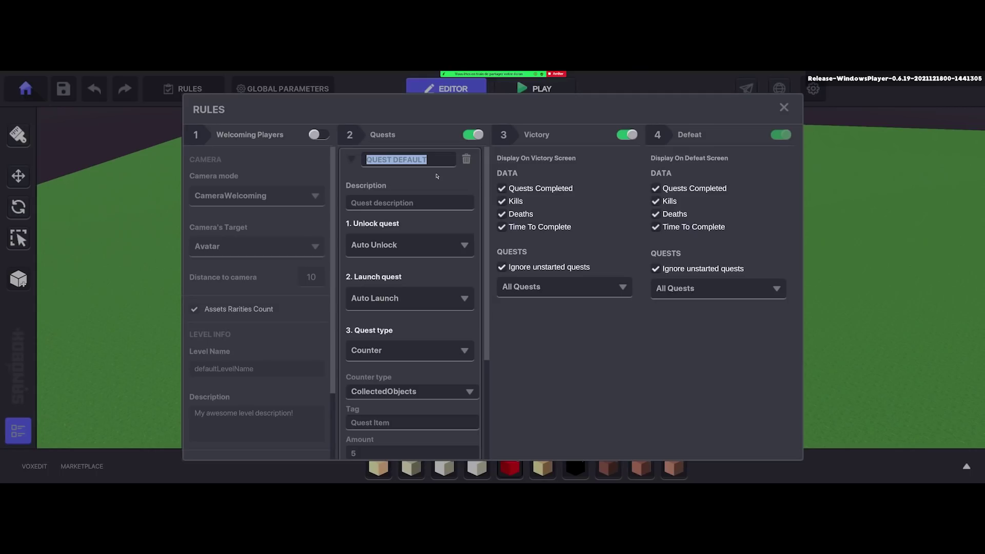
pyautogui.write('FI')
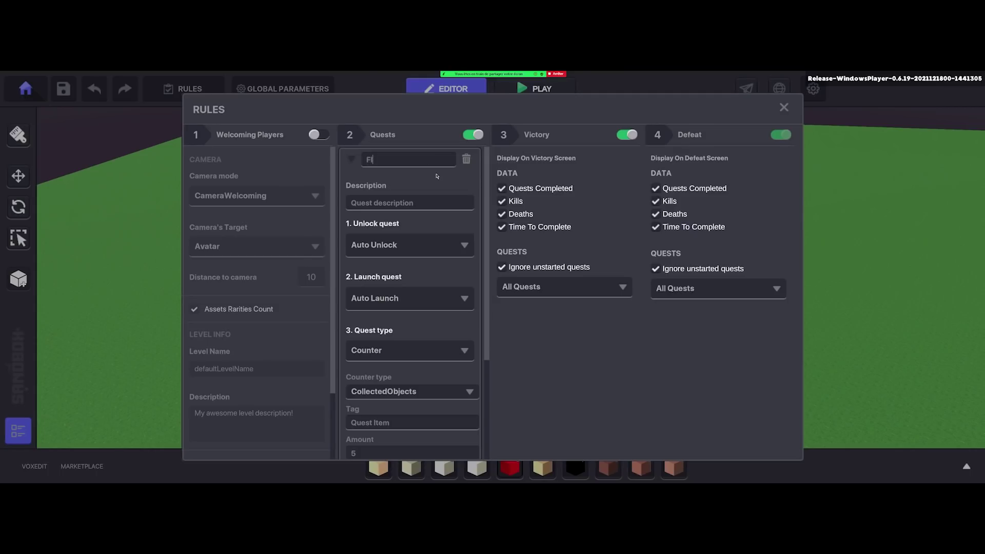
pyautogui.write('GHT NPC')
# Describe the quest as "Fight the bad guy from the desert." and keep its unlock condition on Auto Unlock.
pyautogui.click(420, 185)
pyautogui.click(425, 206)
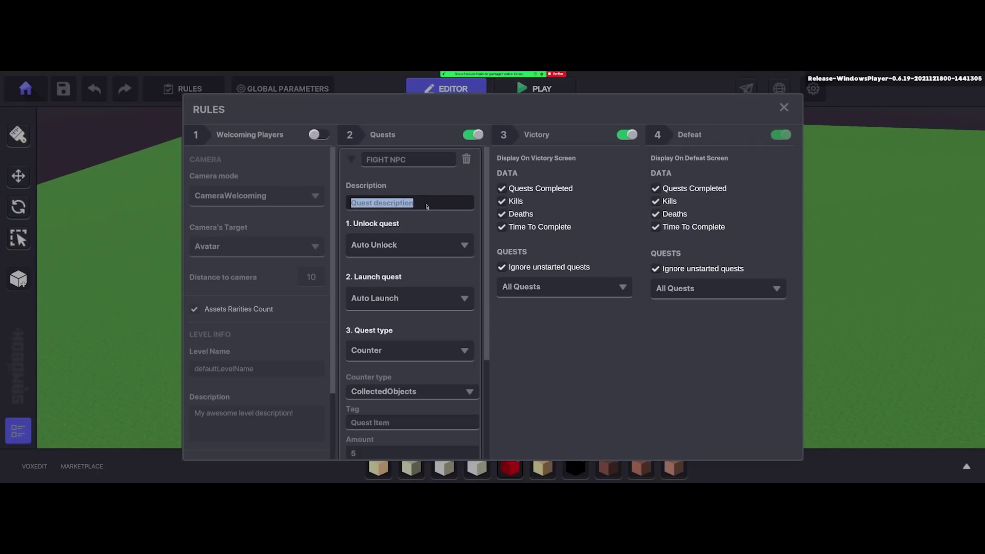
pyautogui.write('Fight the b')
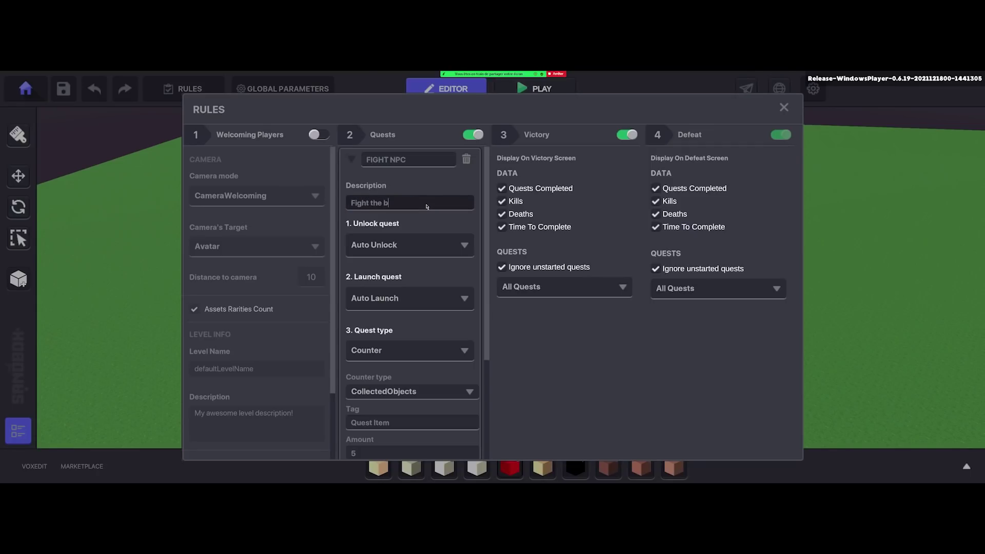
pyautogui.write('ad guy from the desert.')
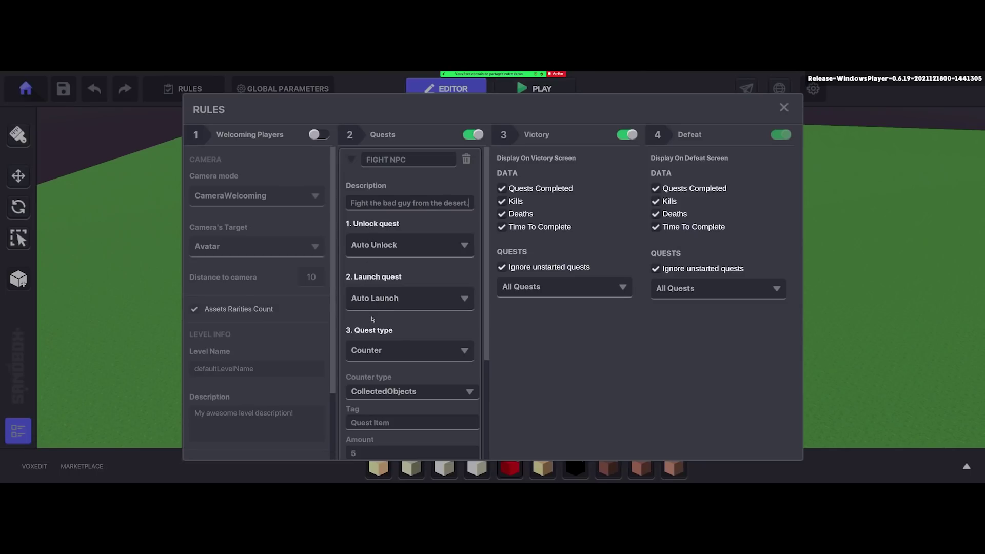
pyautogui.click(422, 247)
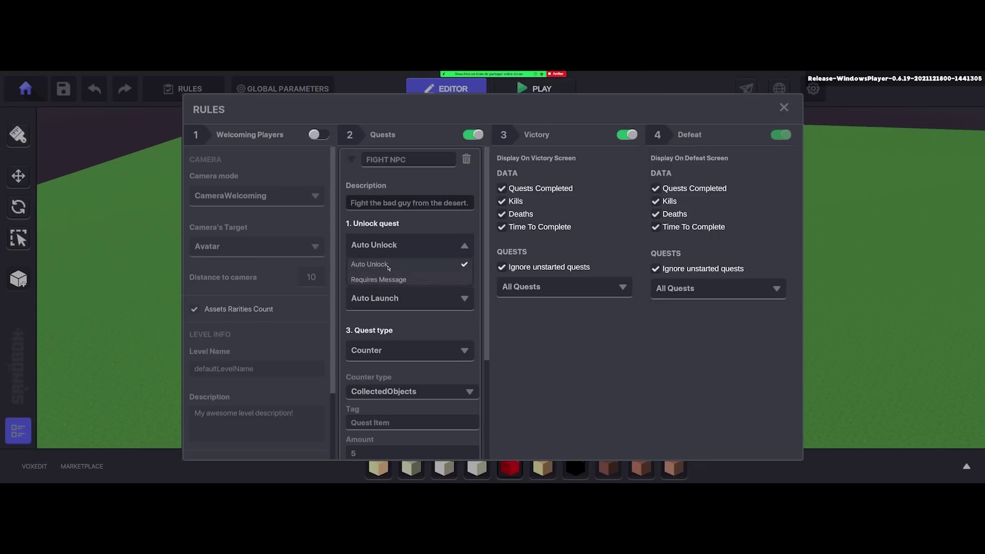
pyautogui.click(368, 265)
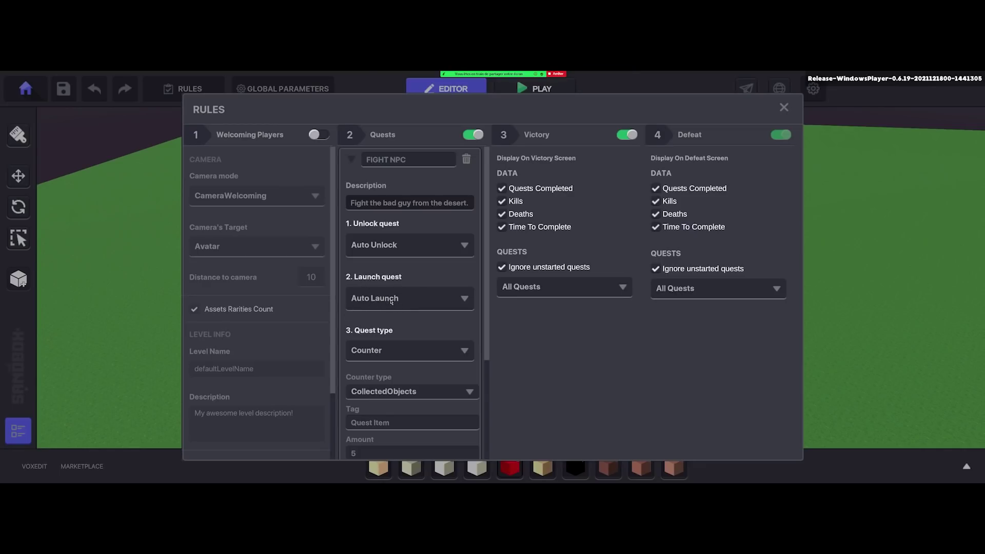
# Playtest the FIGHT NPC quest by running the avatar around near the portal, and return to the editor.
pyautogui.click(784, 107)
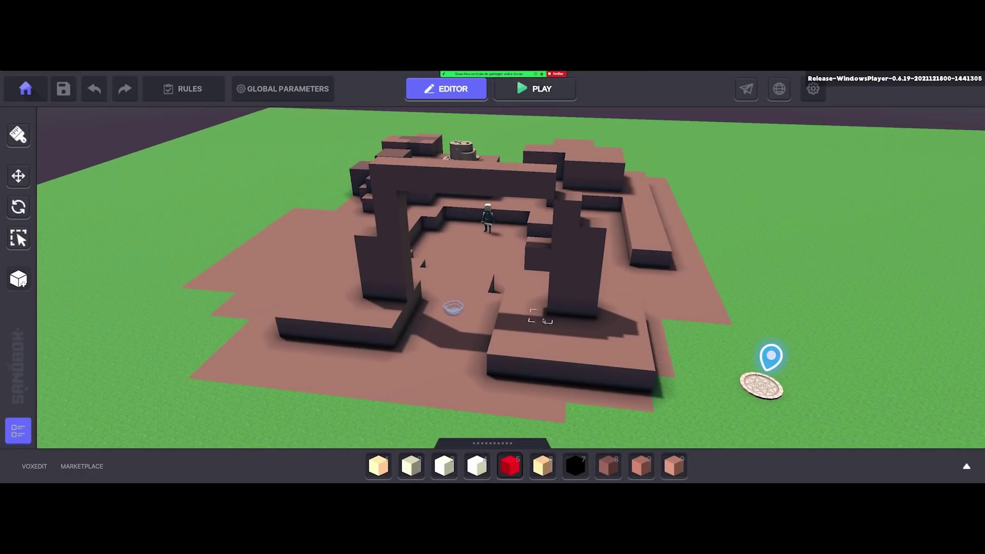
pyautogui.click(533, 88)
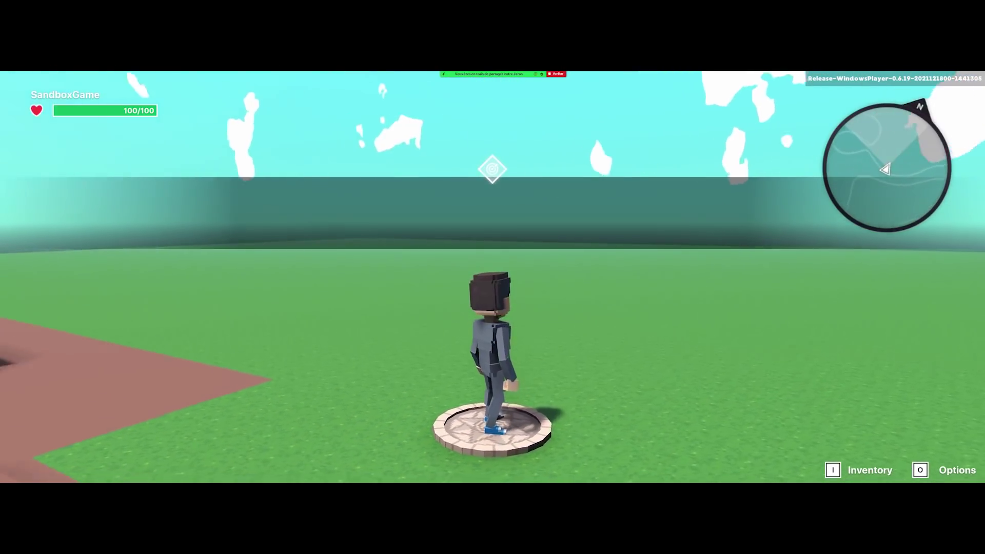
pyautogui.press('s')
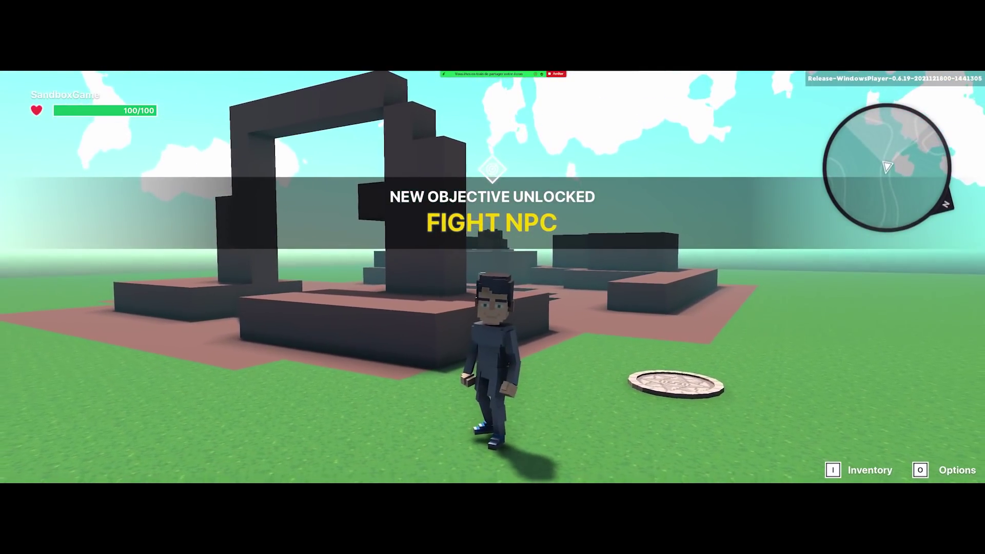
pyautogui.press('a')
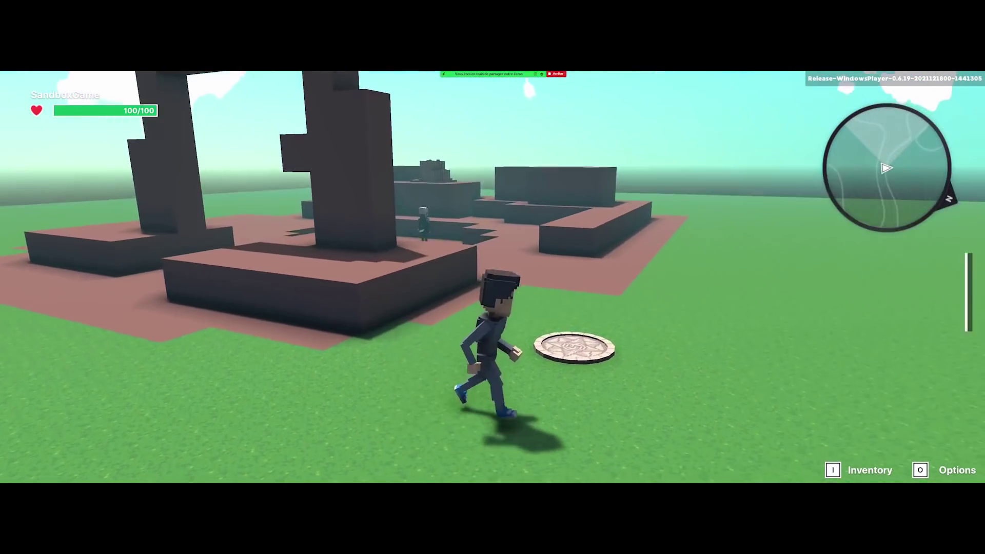
pyautogui.press('w')
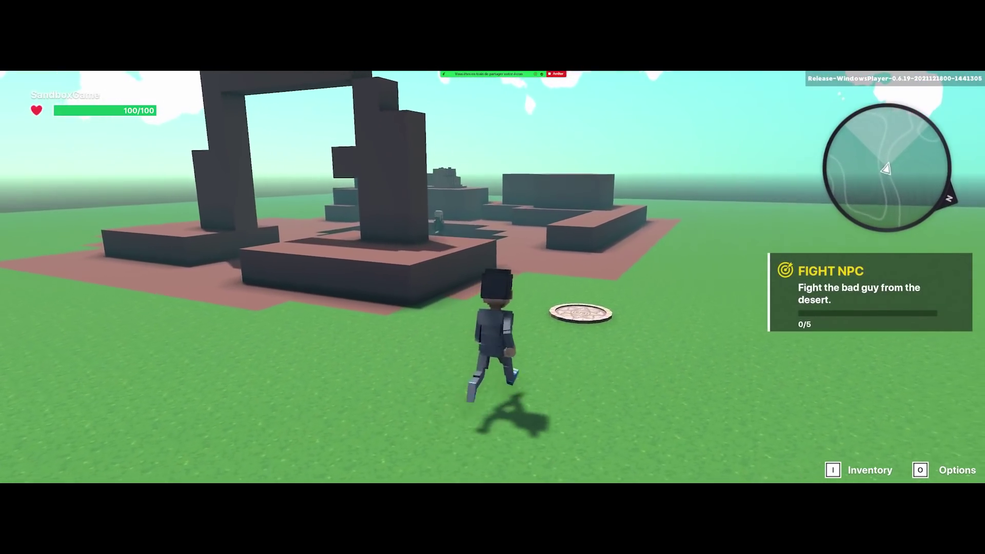
pyautogui.press('Escape')
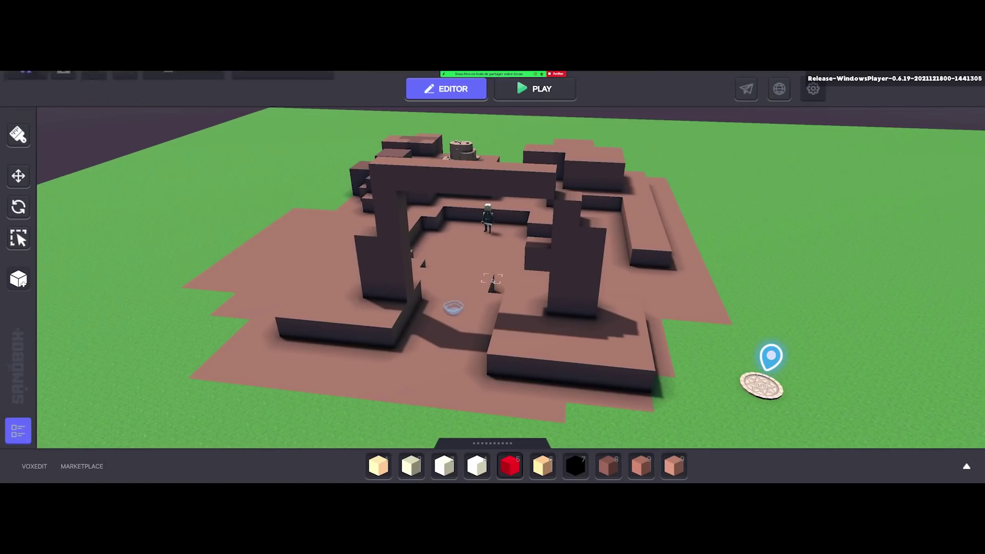
# Set the FIGHT NPC quest's launch condition to Requires Message with the StartNPC message.
pyautogui.click(193, 97)
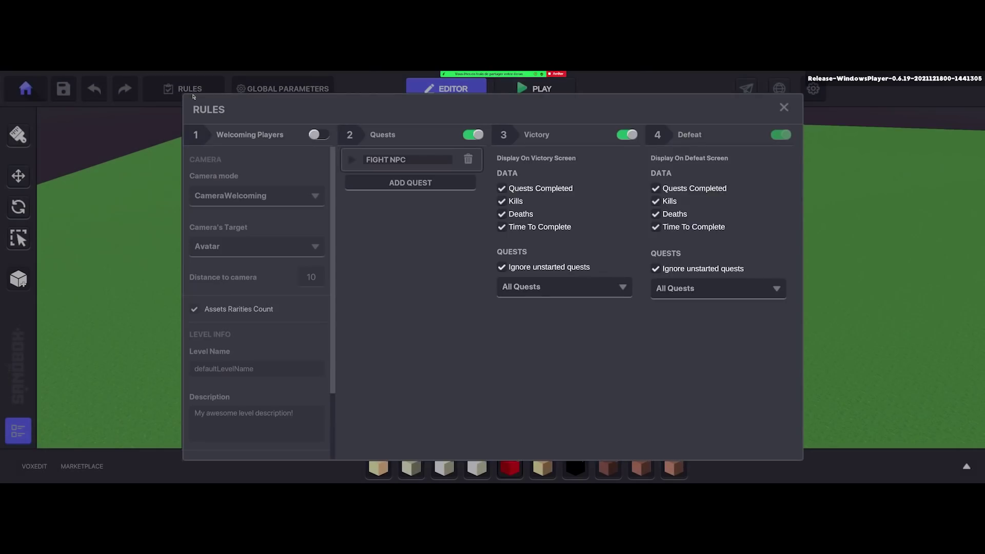
pyautogui.click(349, 161)
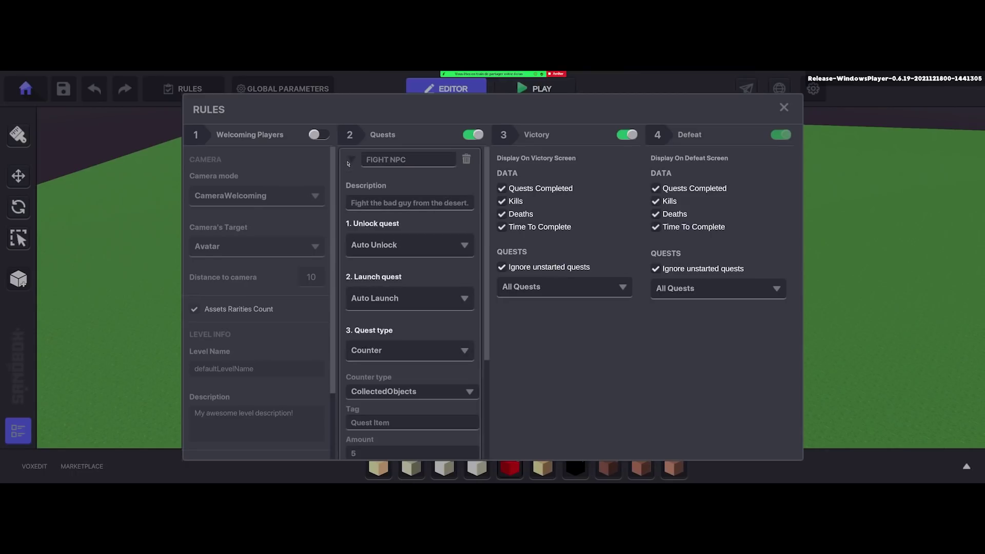
pyautogui.click(385, 301)
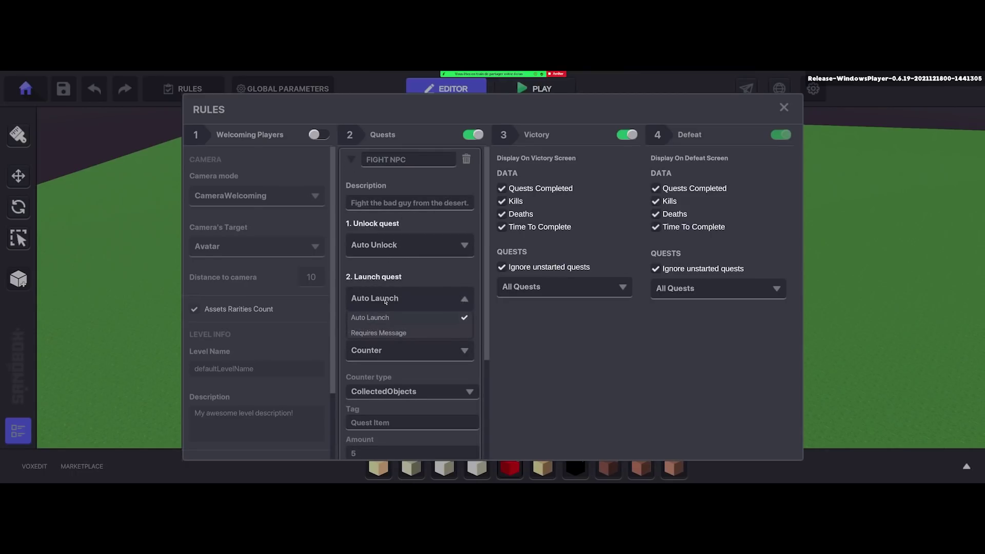
pyautogui.click(383, 333)
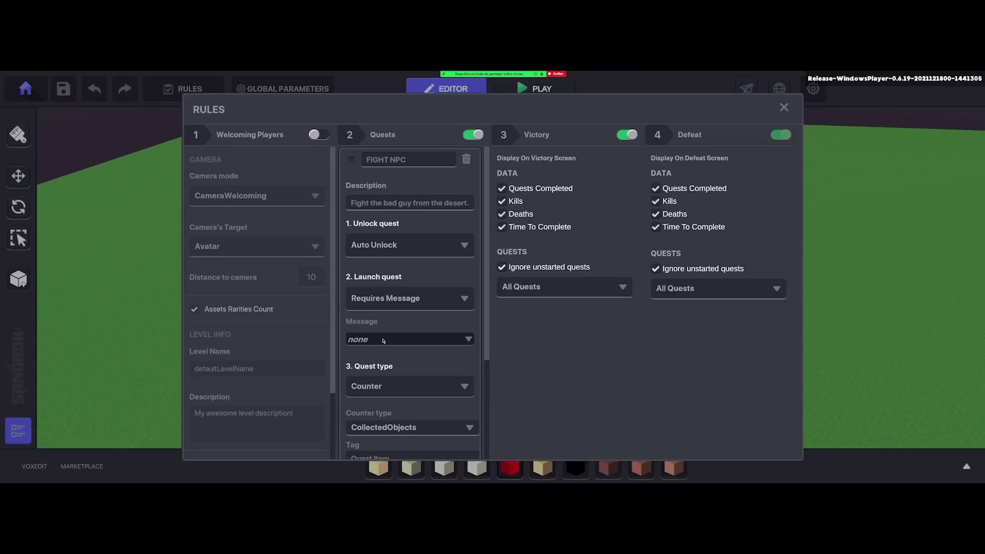
pyautogui.click(383, 340)
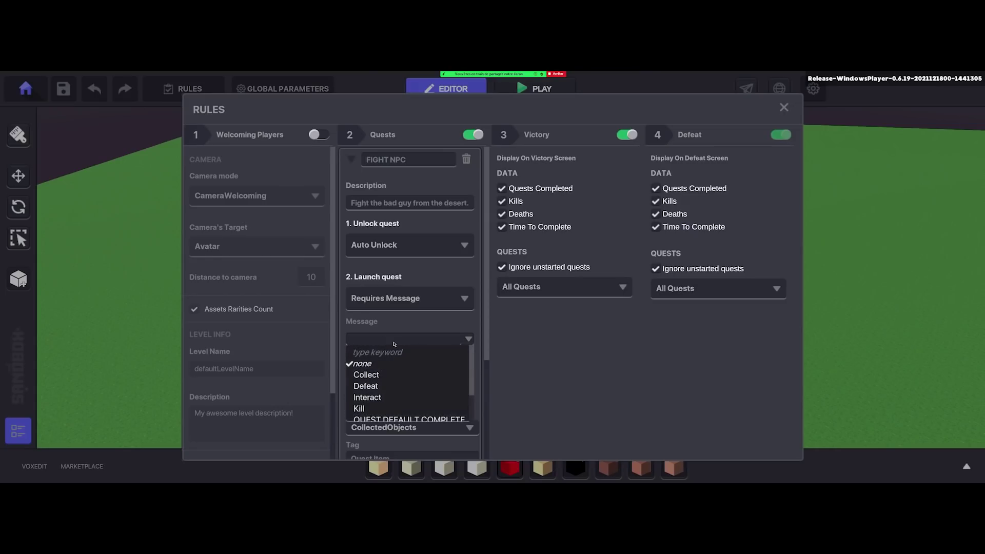
pyautogui.write('St')
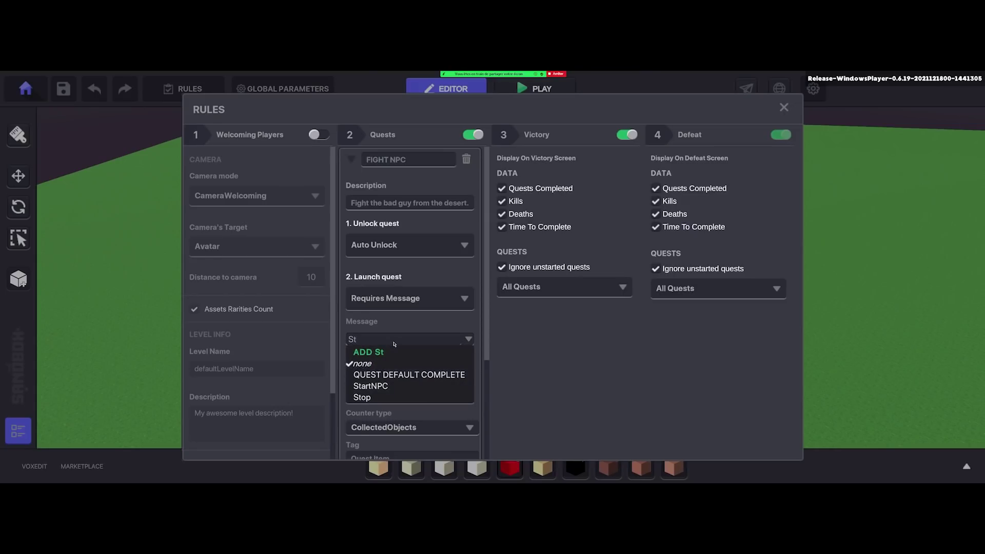
pyautogui.write('art')
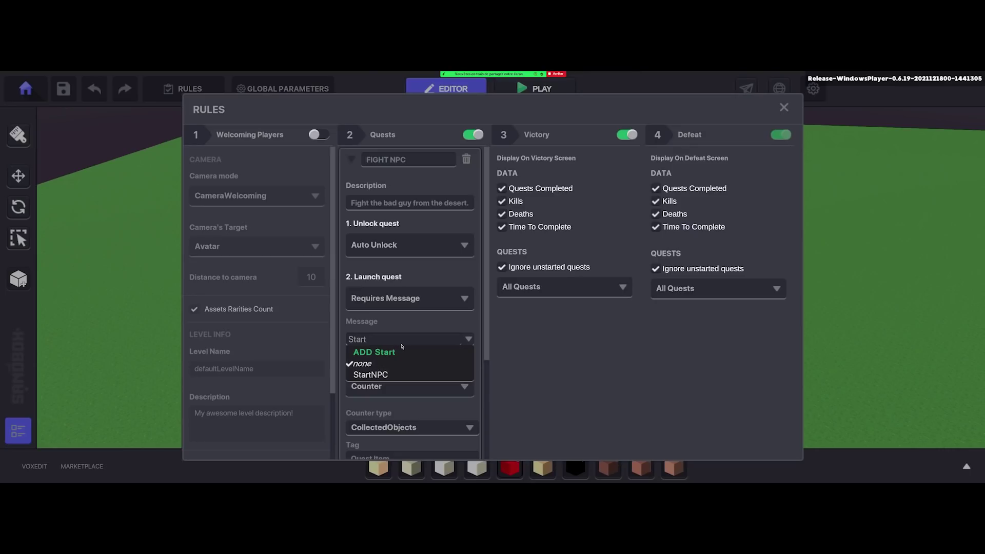
pyautogui.click(381, 375)
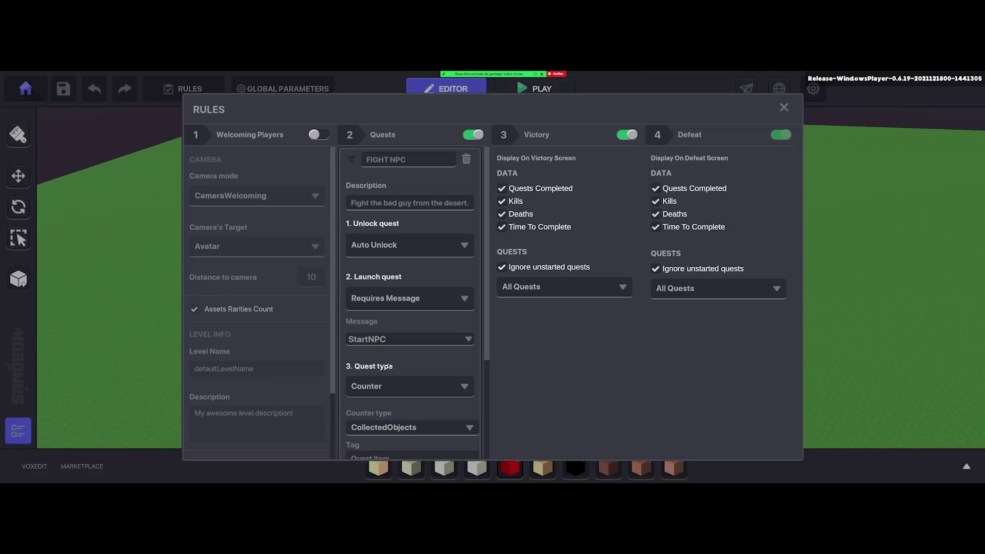
# Try Asset Death as the quest type and view the actors available as the asset to watch.
pyautogui.scroll(-4, 395, 312)
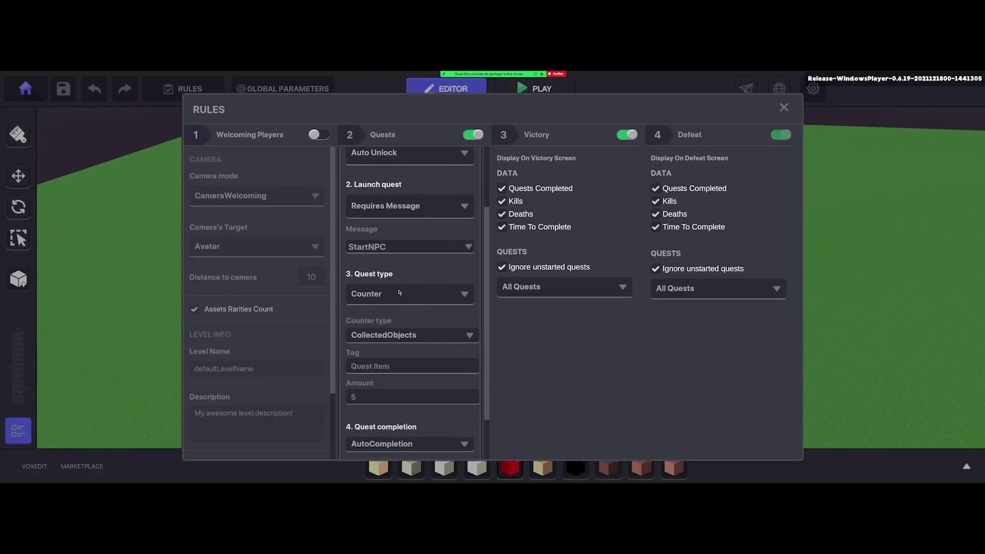
pyautogui.scroll(-1, 412, 307)
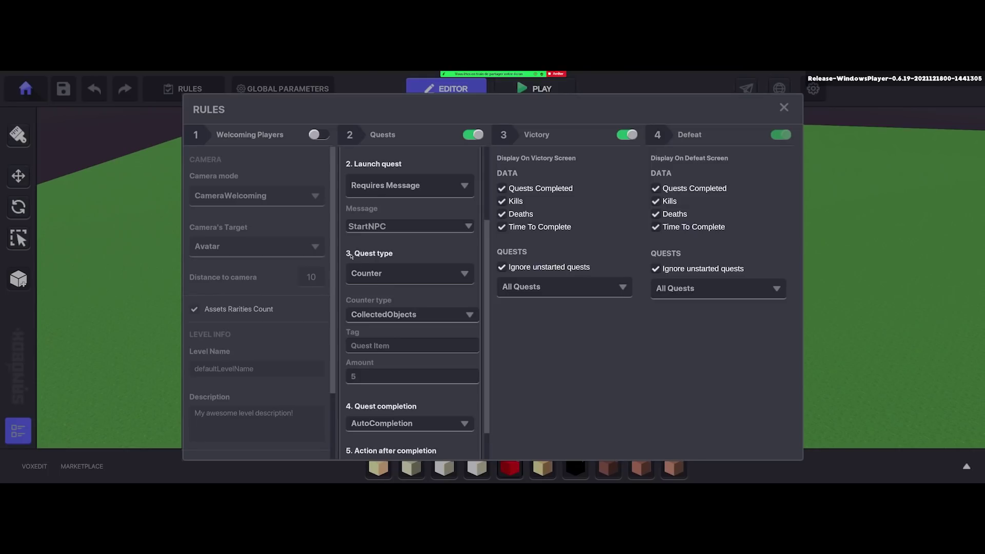
pyautogui.click(386, 280)
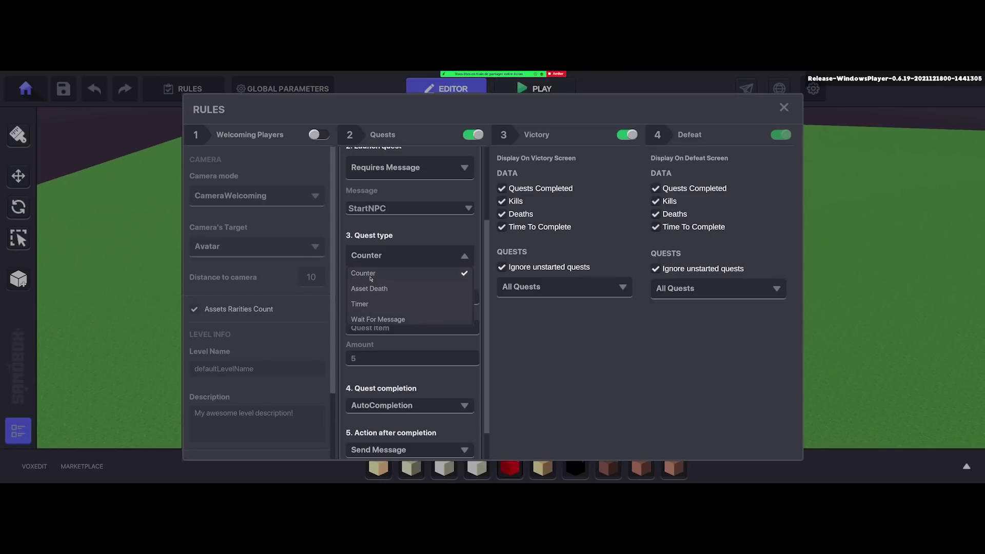
pyautogui.click(394, 290)
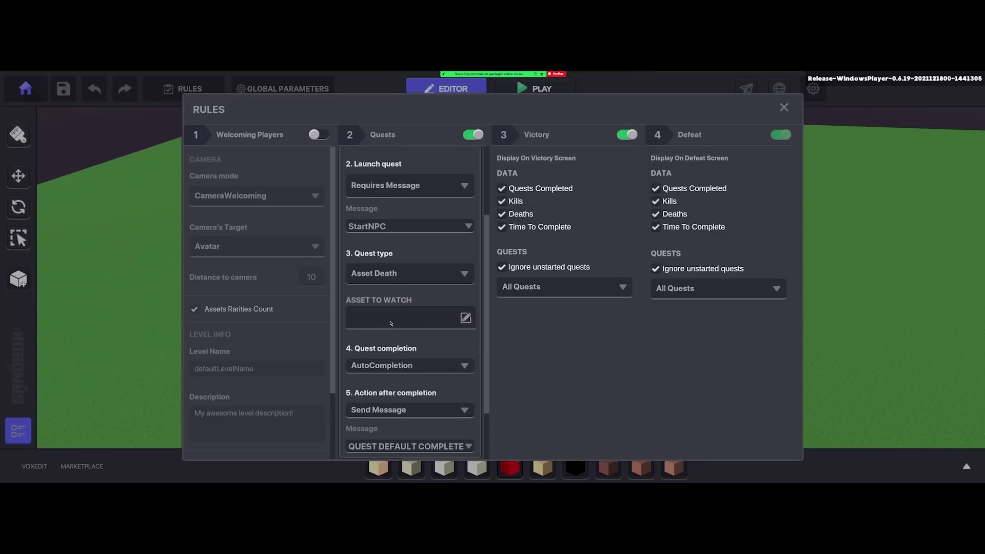
pyautogui.click(392, 273)
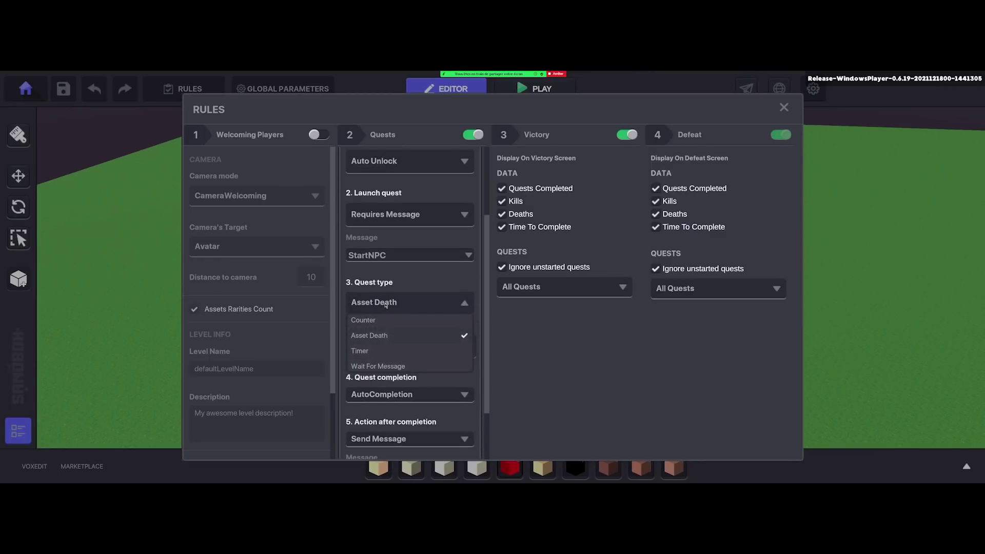
pyautogui.click(380, 338)
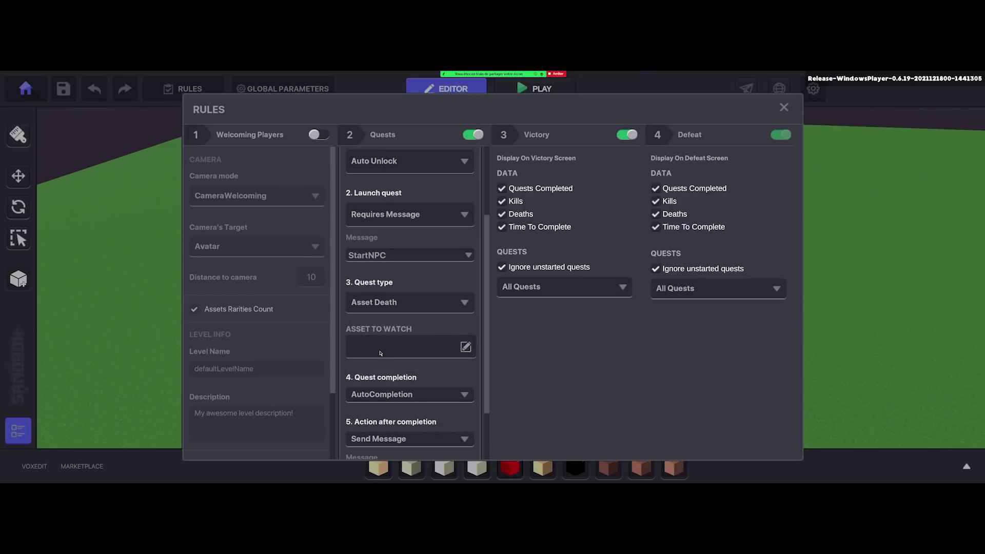
pyautogui.click(394, 340)
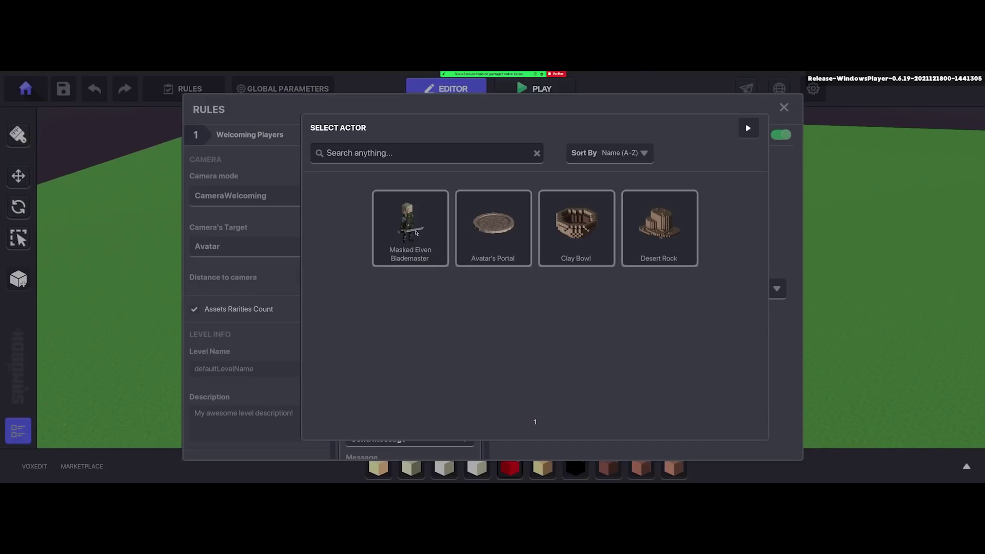
pyautogui.click(753, 131)
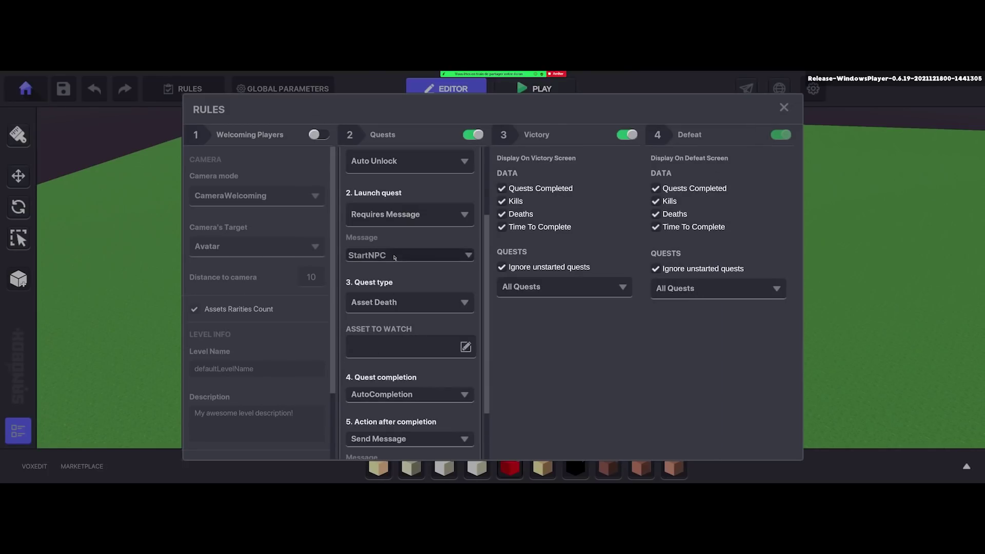
# Set the quest type to Counter with the counter type Deaths, and close the game rules.
pyautogui.scroll(-1, 392, 256)
pyautogui.click(390, 274)
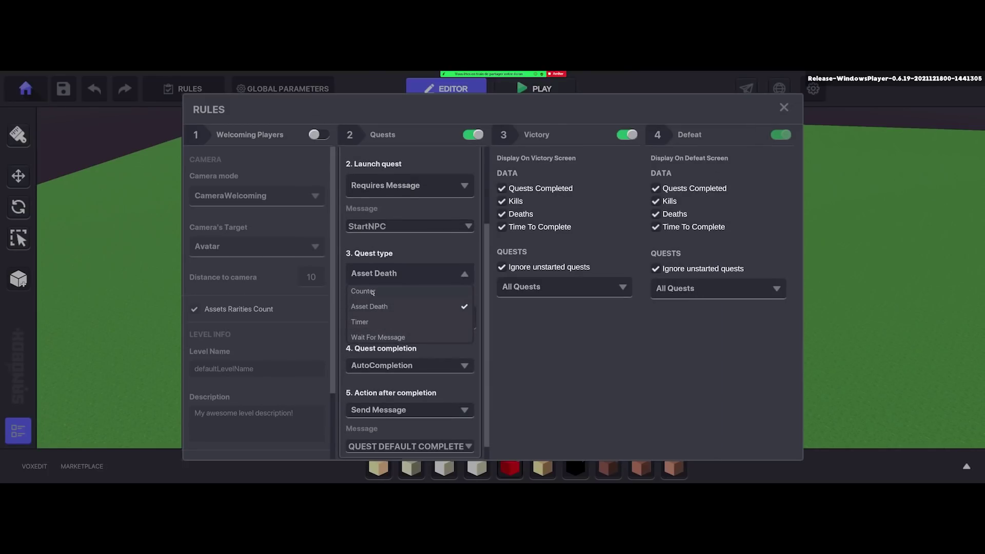
pyautogui.click(372, 291)
pyautogui.click(383, 314)
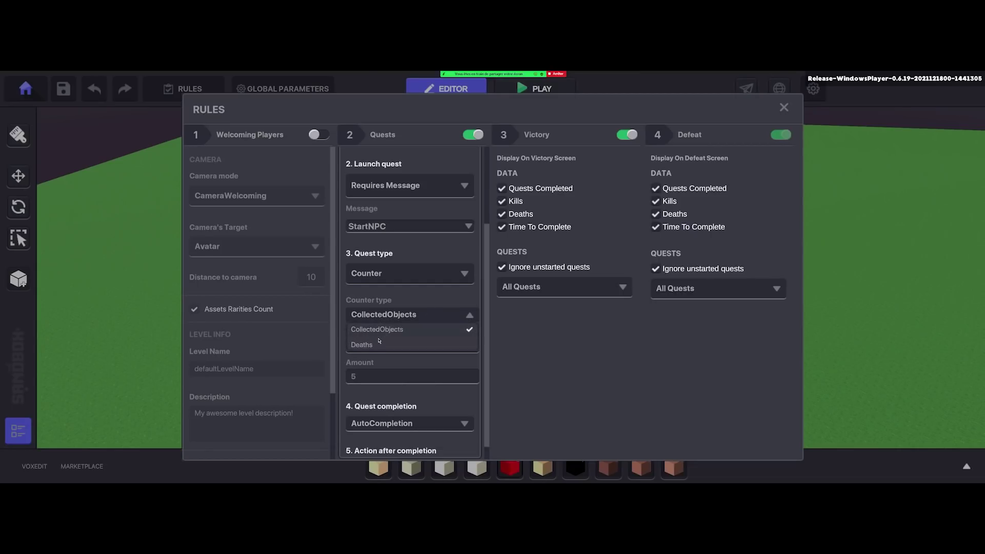
pyautogui.click(362, 345)
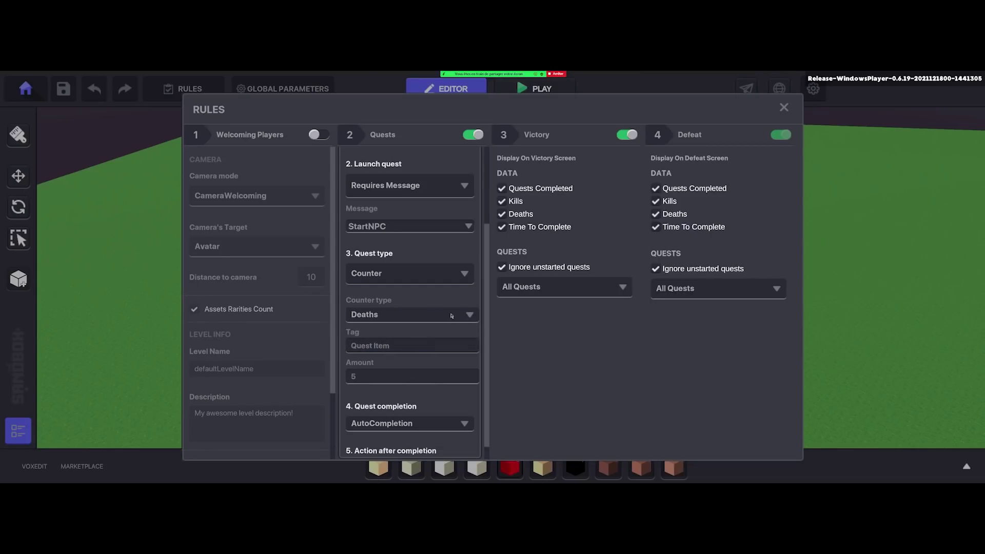
pyautogui.click(783, 107)
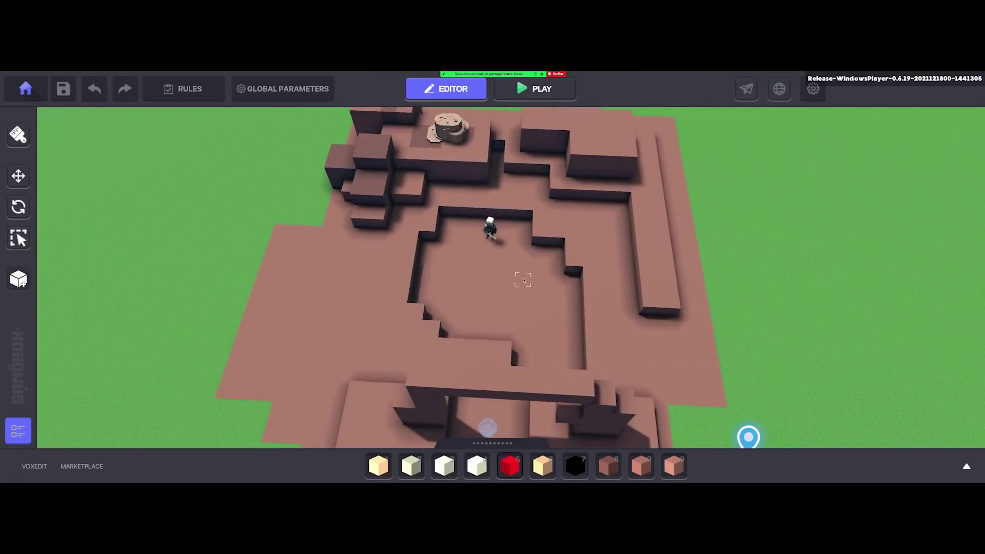
# Place two copies of the Masked Elven Blademaster beside the original in the sunken arena and select all three.
pyautogui.click(467, 259)
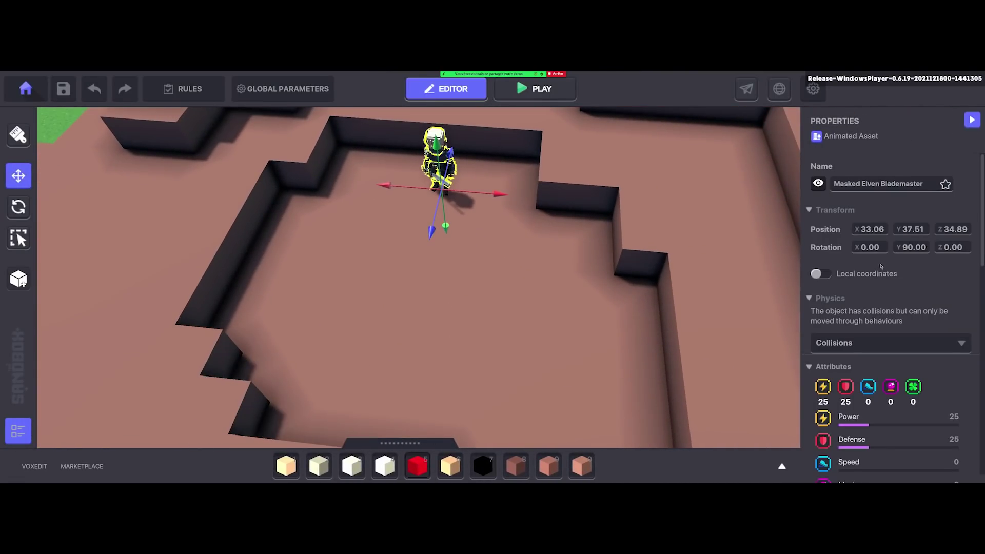
pyautogui.scroll(-5, 884, 259)
pyautogui.scroll(-3, 884, 259)
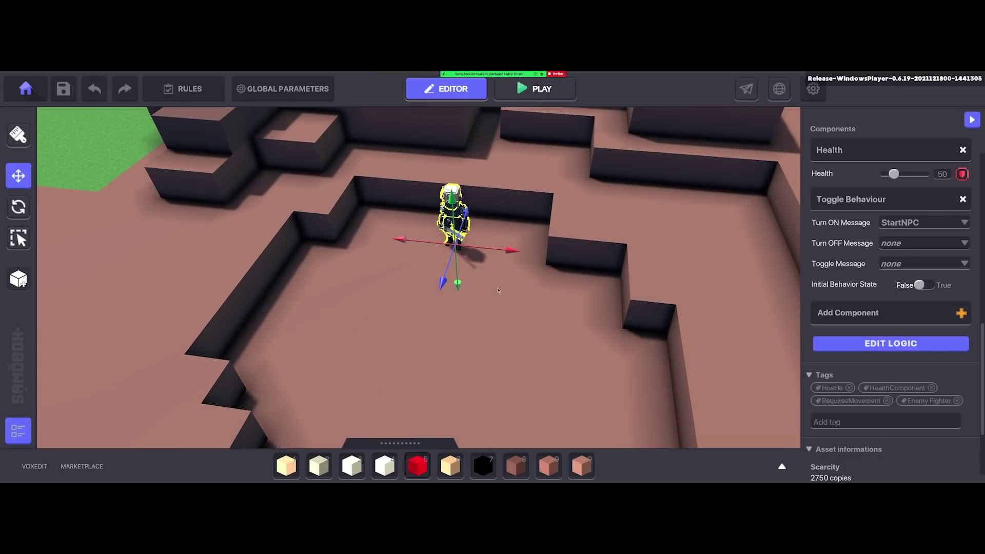
pyautogui.moveTo(463, 247); pyautogui.dragTo(559, 321)
pyautogui.hotkey('ctrl', 'a')
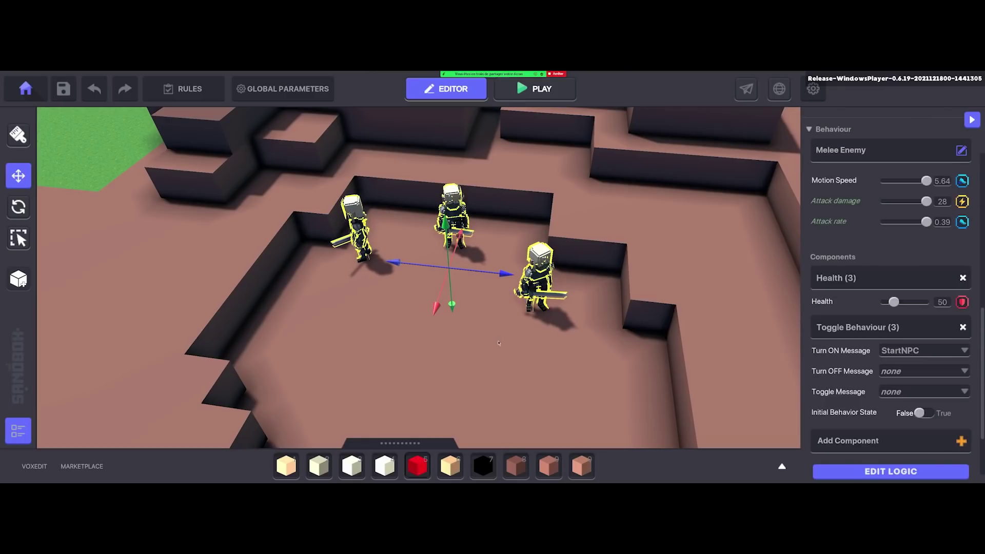
pyautogui.moveTo(534, 311); pyautogui.dragTo(446, 359, button='right')
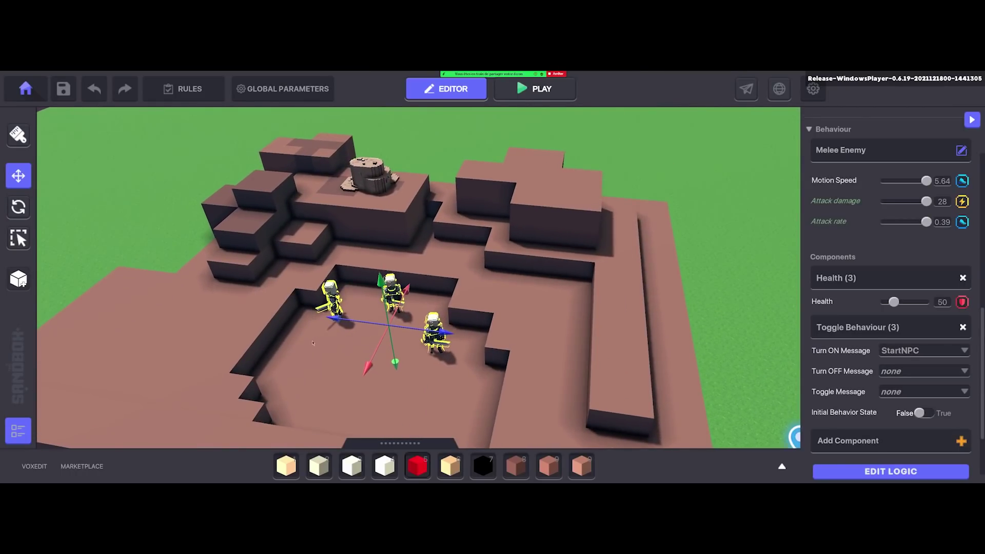
pyautogui.scroll(-3, 875, 192)
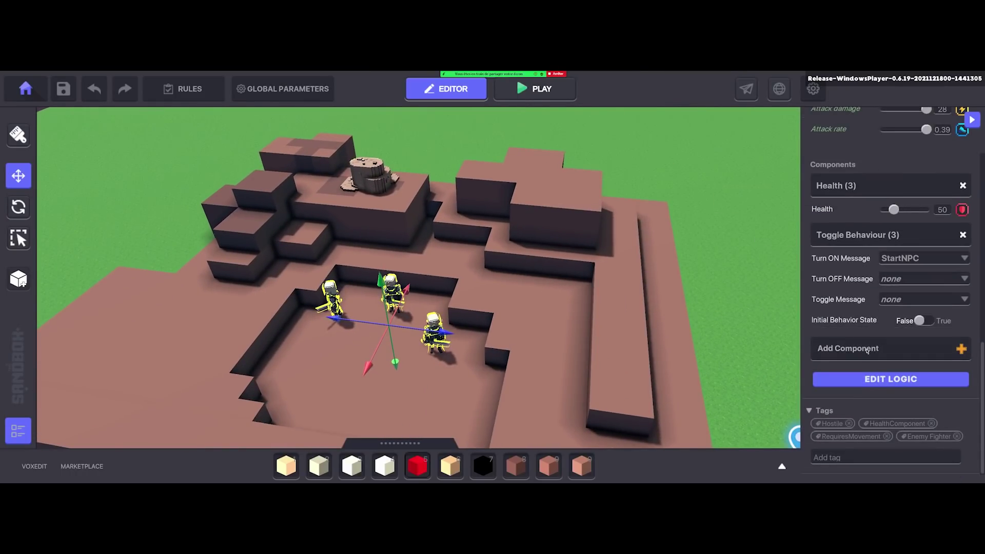
# Set the death counter's tag in the FIGHT NPC quest rules to Badguy.
pyautogui.moveTo(564, 288); pyautogui.dragTo(447, 206, button='right')
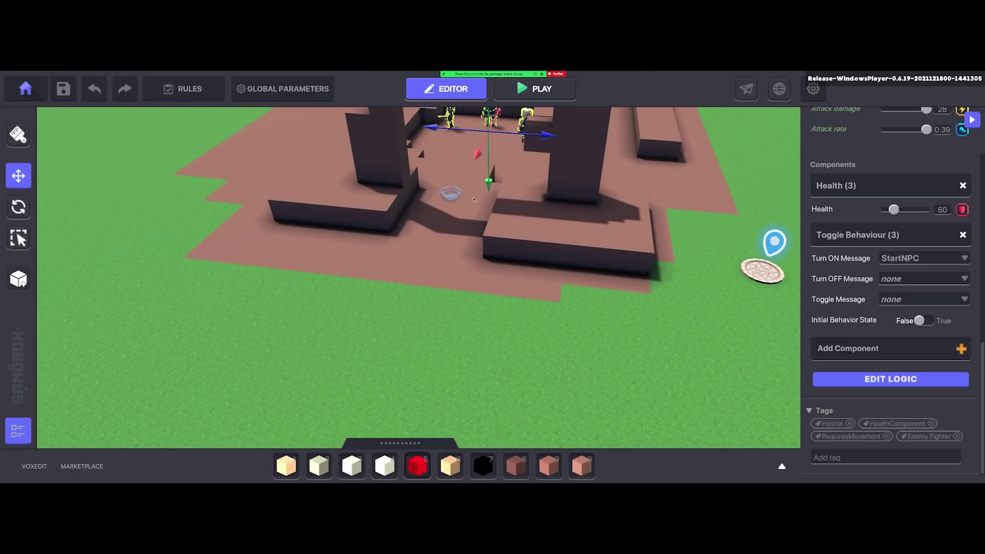
pyautogui.scroll(3, 413, 193)
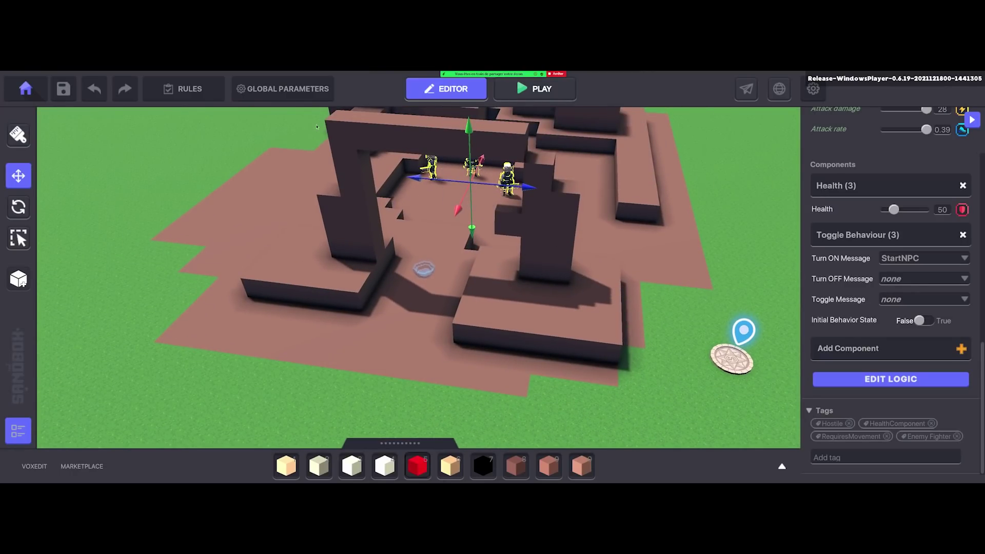
pyautogui.click(181, 90)
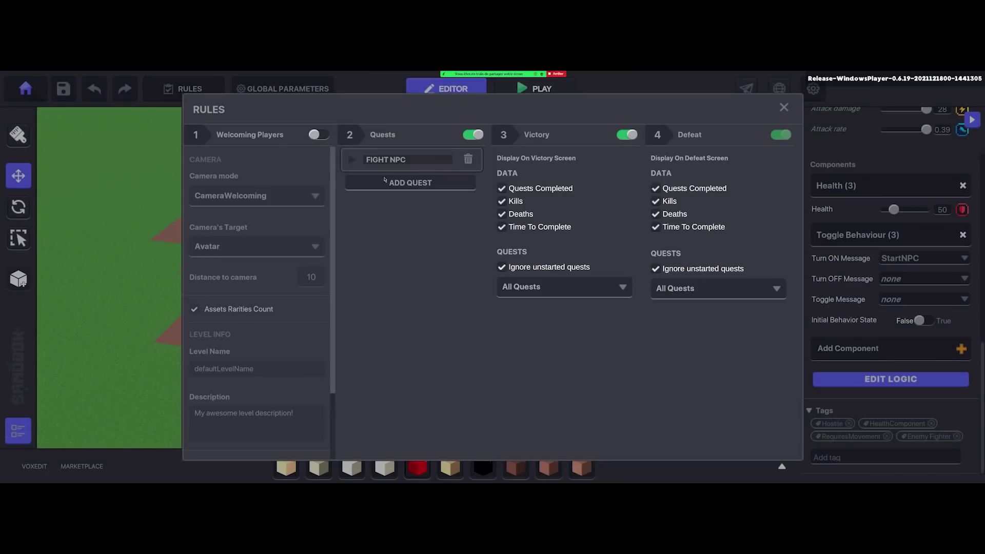
pyautogui.click(358, 166)
pyautogui.scroll(-3, 392, 362)
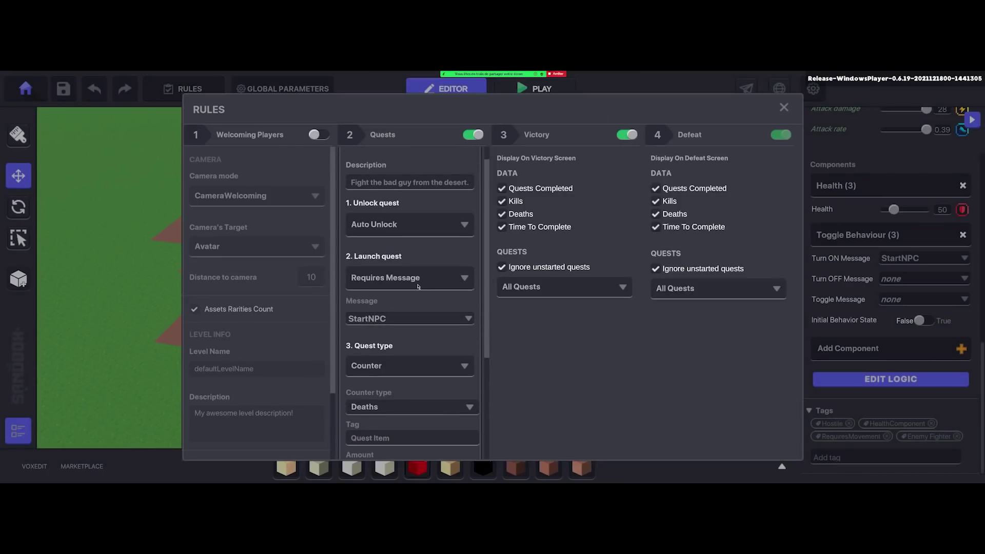
pyautogui.scroll(-1, 380, 336)
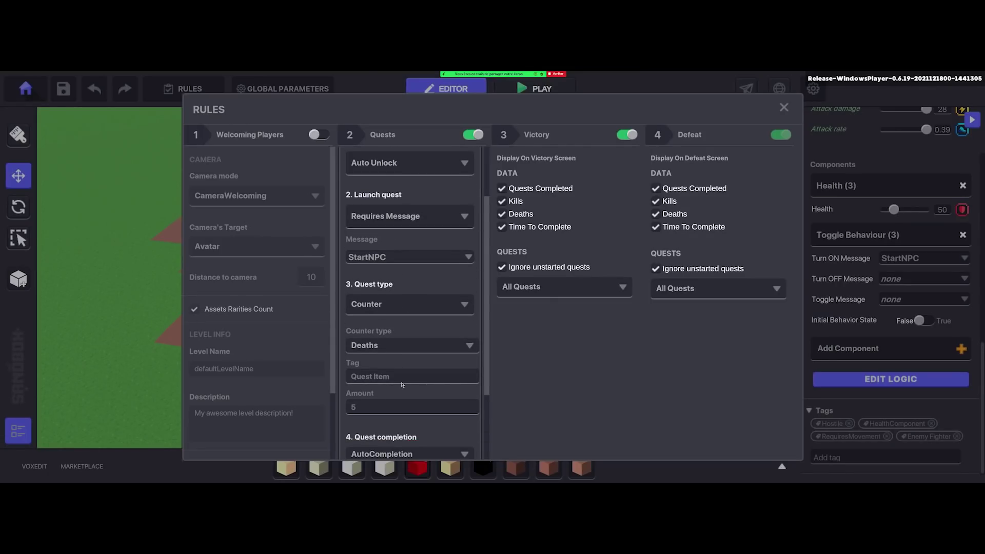
pyautogui.scroll(-1, 406, 359)
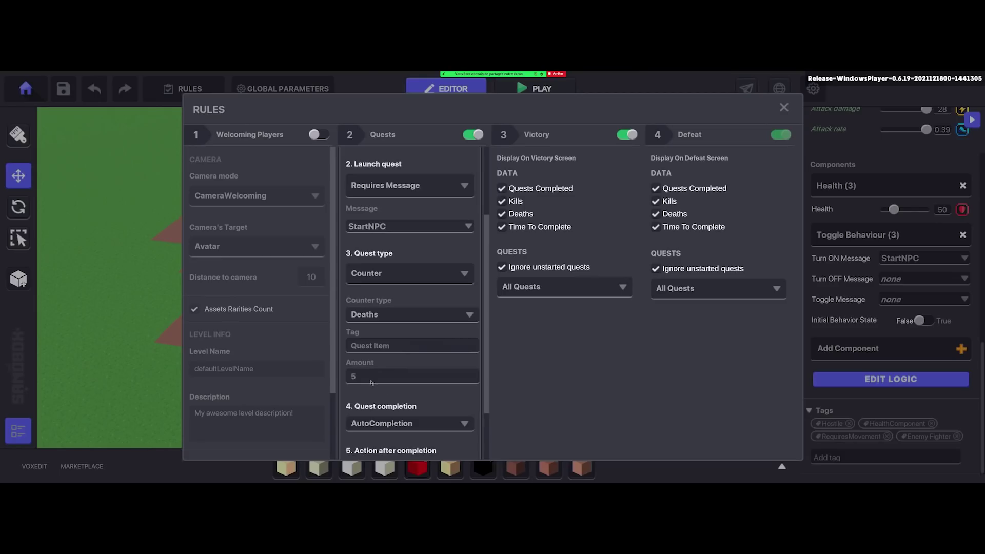
pyautogui.scroll(-1, 377, 303)
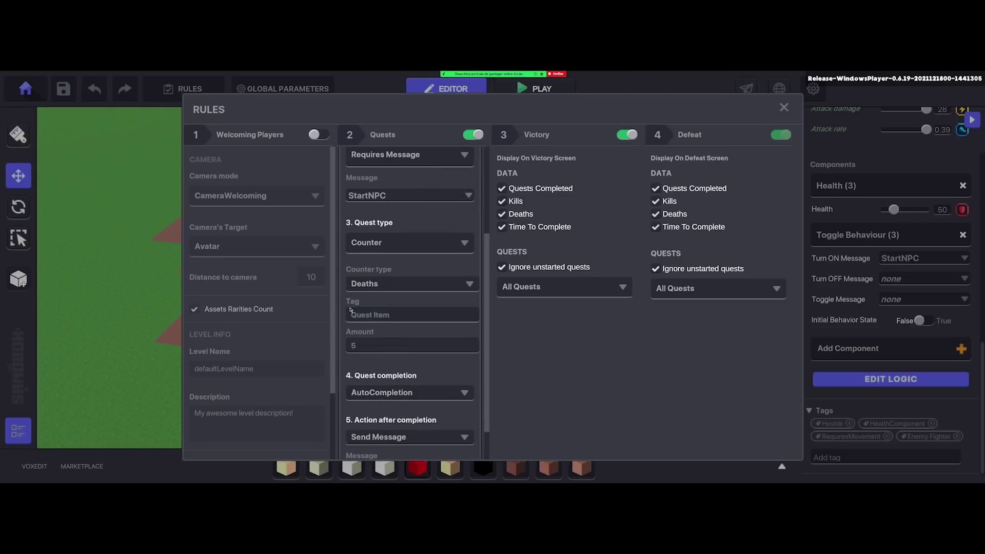
pyautogui.click(402, 320)
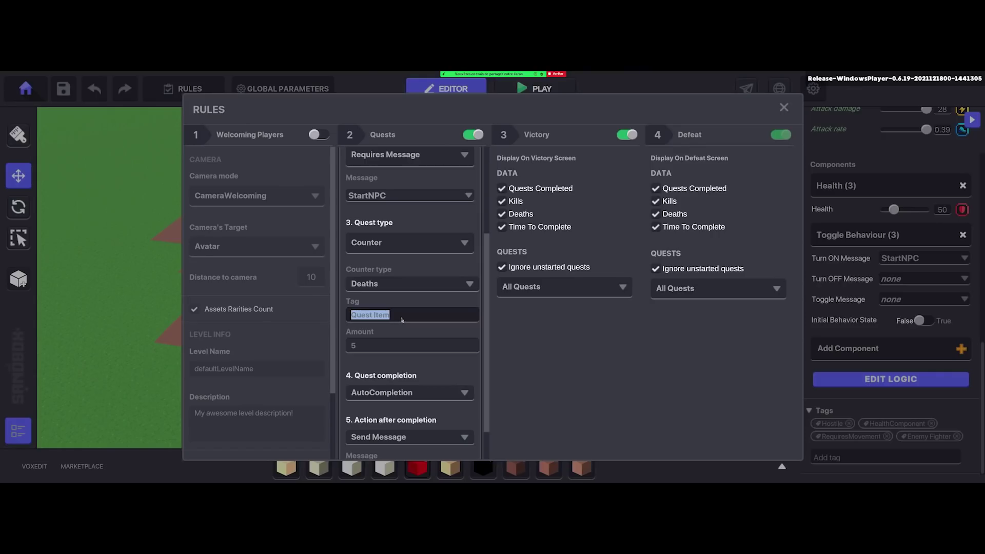
pyautogui.write('Badguy')
pyautogui.hotkey('shift', 'Left')
pyautogui.hotkey('shift', 'Left')
pyautogui.hotkey('shift', 'Left')
pyautogui.hotkey('shift', 'Left')
pyautogui.hotkey('shift', 'Left')
pyautogui.hotkey('shift', 'Left')
pyautogui.click(404, 317)
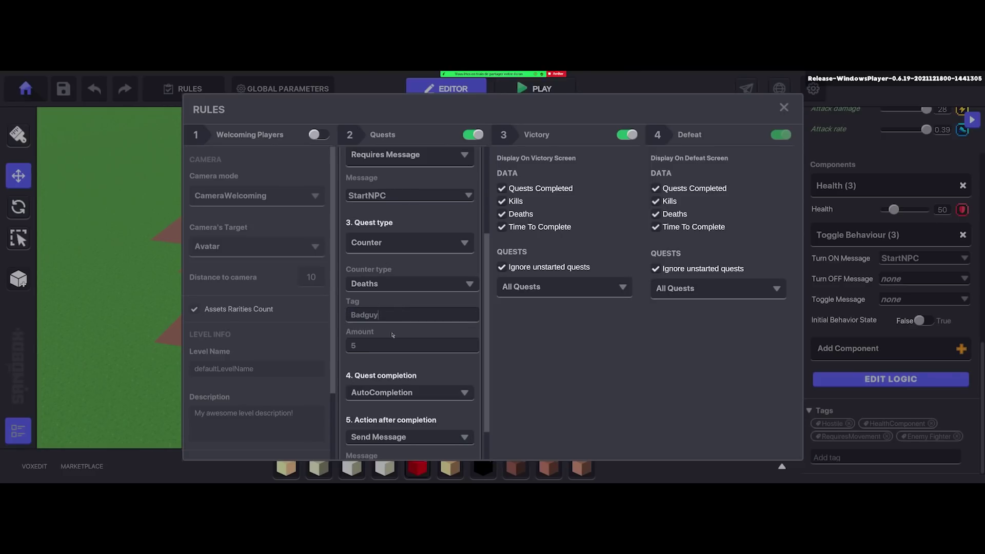
# Set the death counter's required amount to 3 and close the game rules.
pyautogui.click(362, 345)
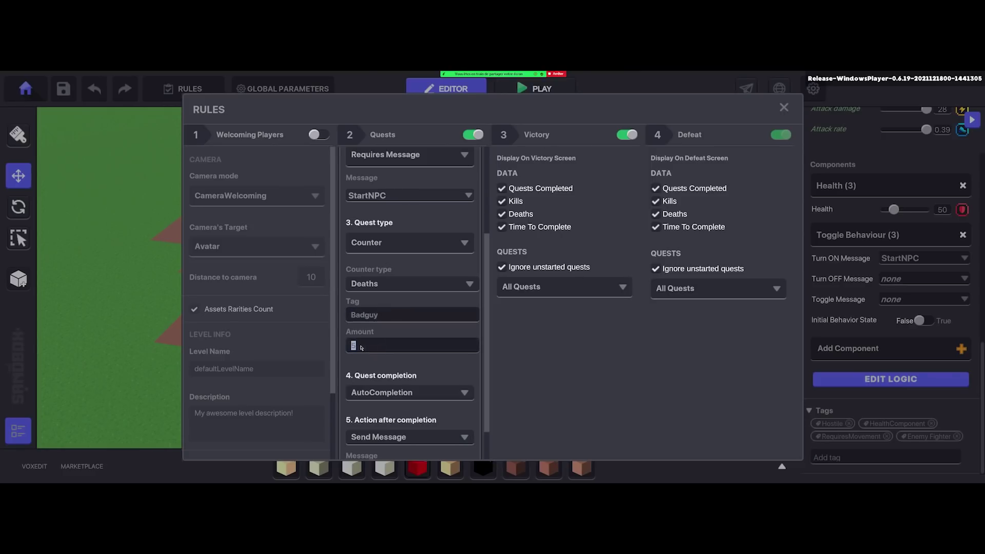
pyautogui.write('3')
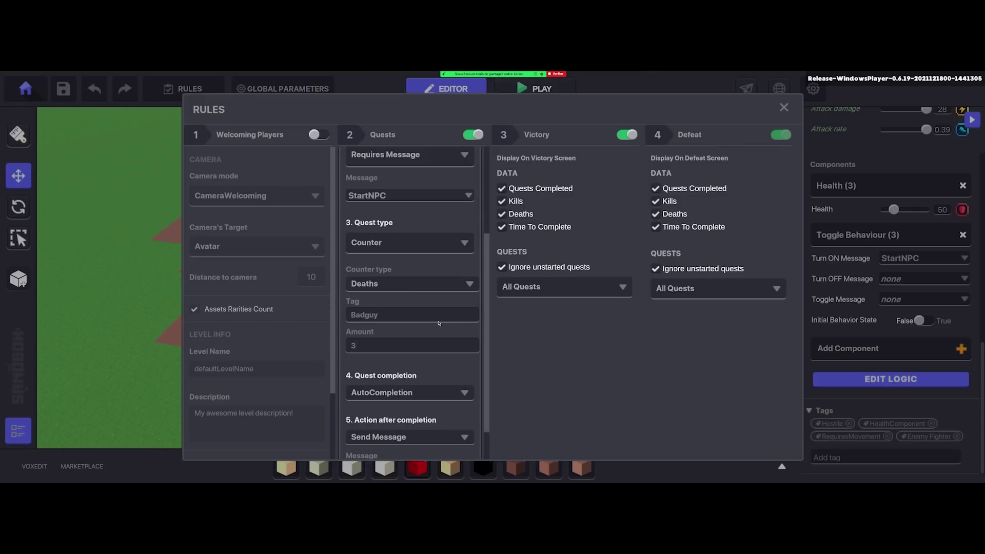
pyautogui.scroll(-2, 374, 338)
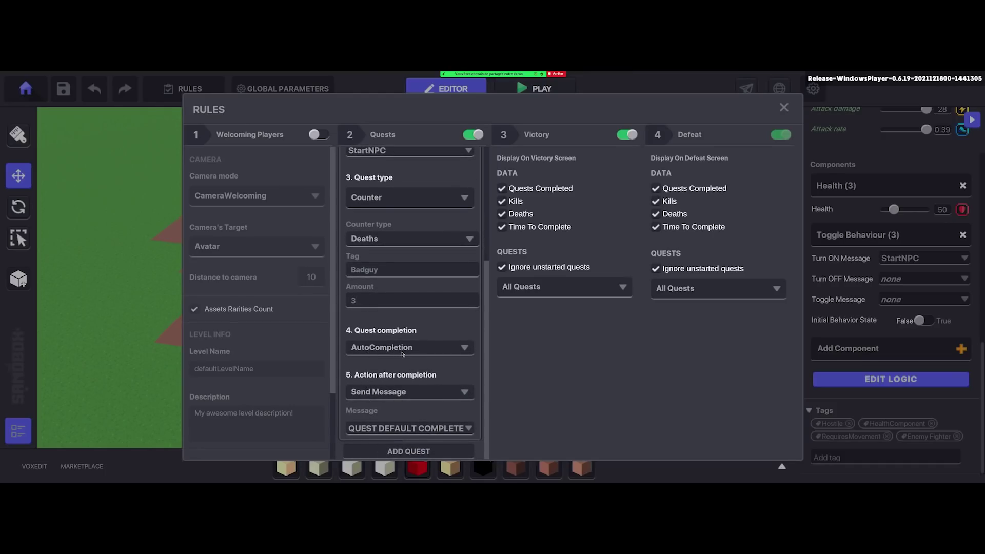
pyautogui.click(784, 107)
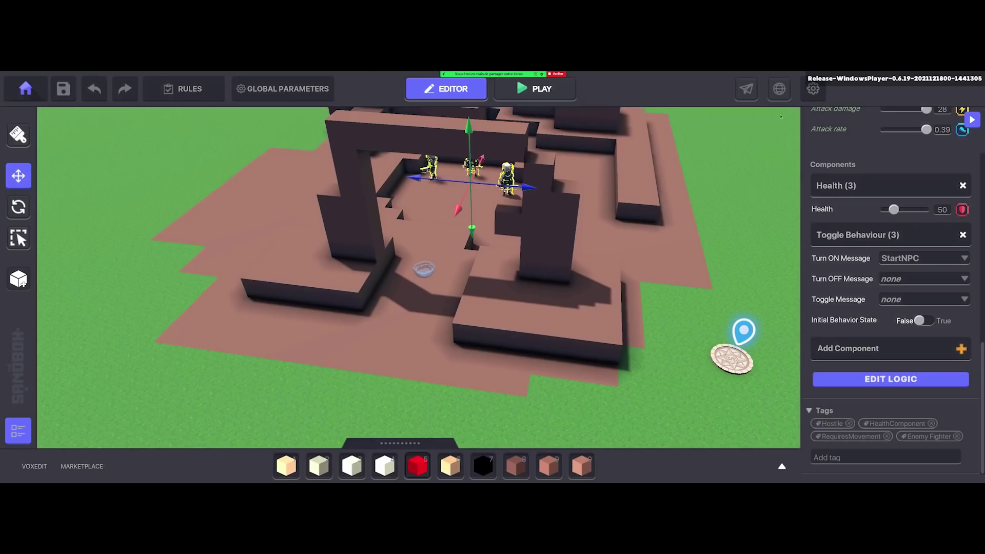
# Add the tag Badguy to the three selected Masked Elven Blademasters.
pyautogui.moveTo(564, 308); pyautogui.dragTo(453, 375, button='right')
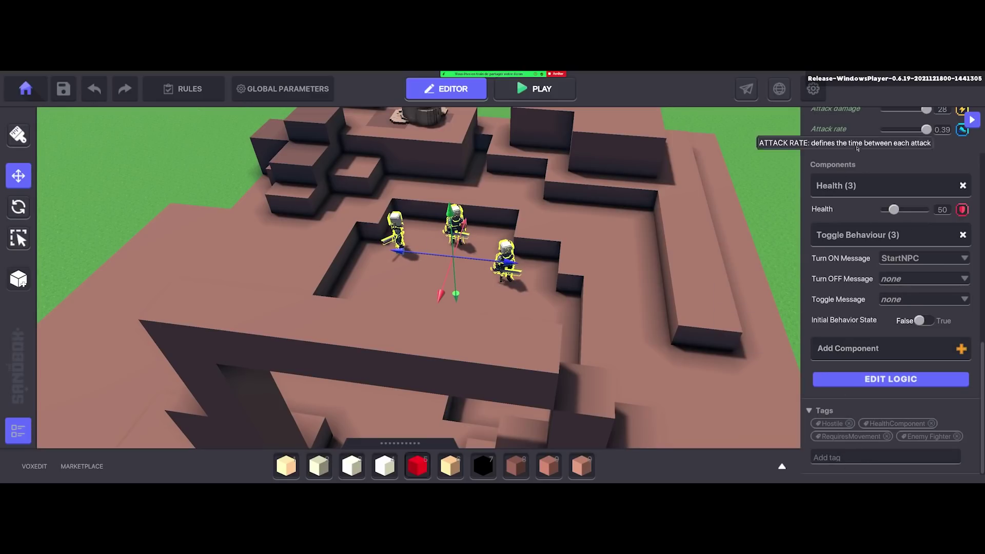
pyautogui.click(837, 458)
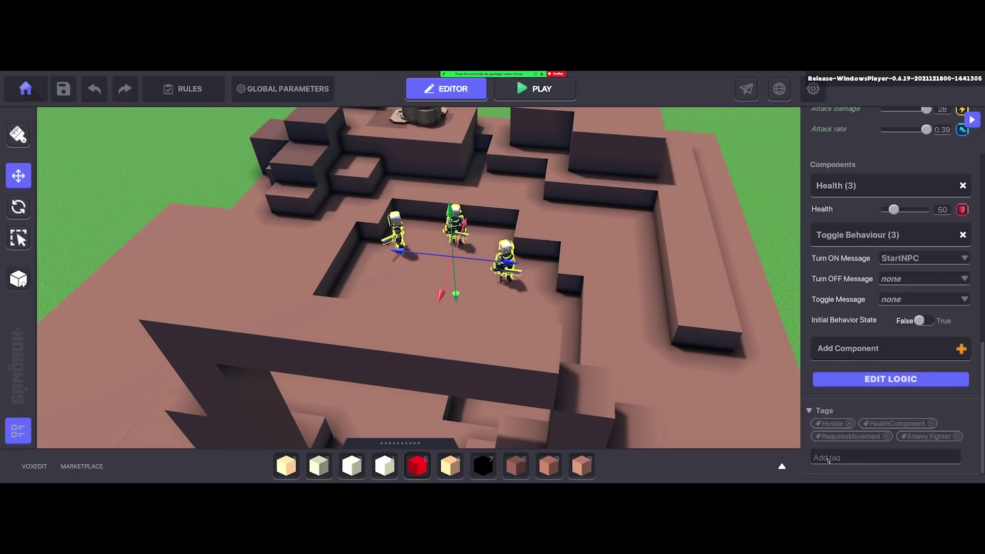
pyautogui.write('Badguy')
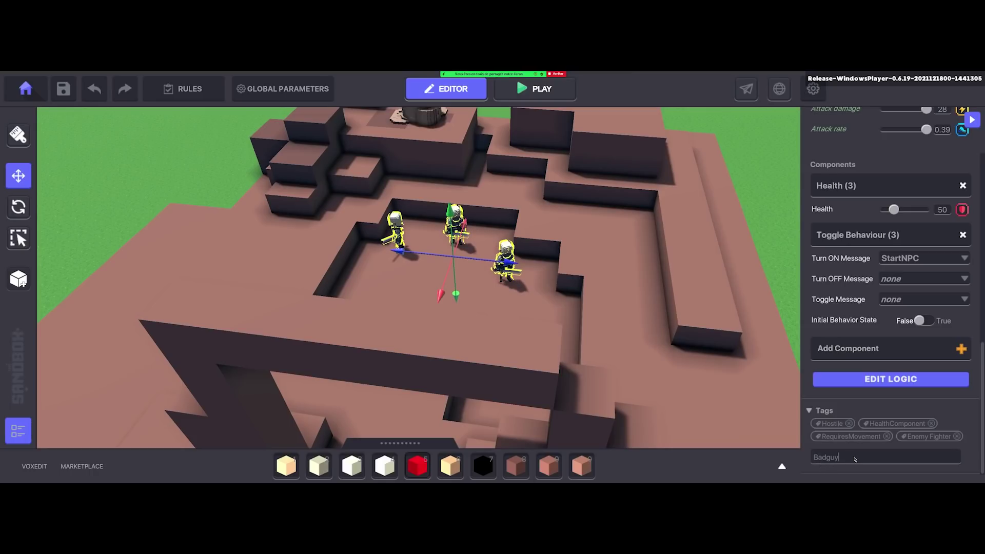
pyautogui.press('Return')
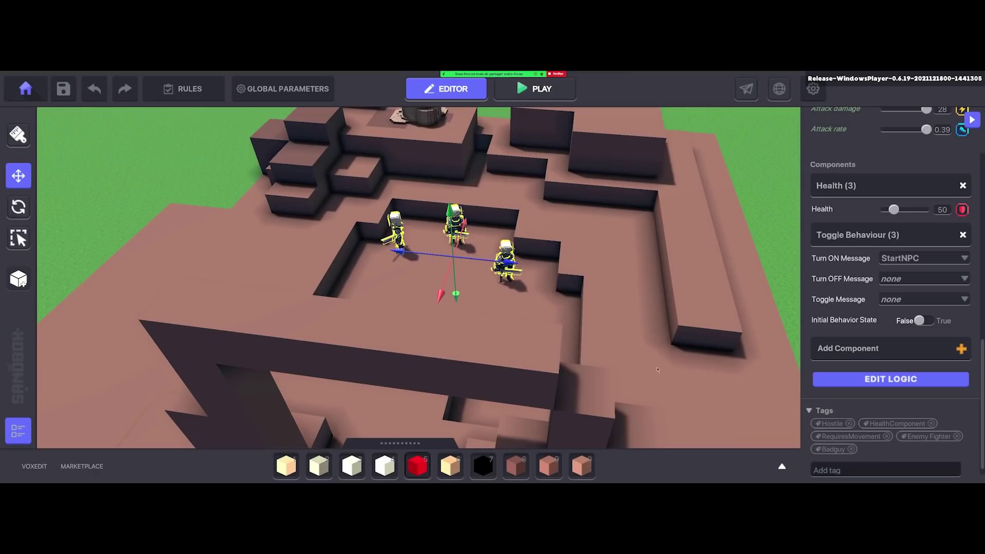
# Start a playtest and run the avatar through the stone arch to trigger the FIGHT NPC quest.
pyautogui.scroll(-10, 657, 370)
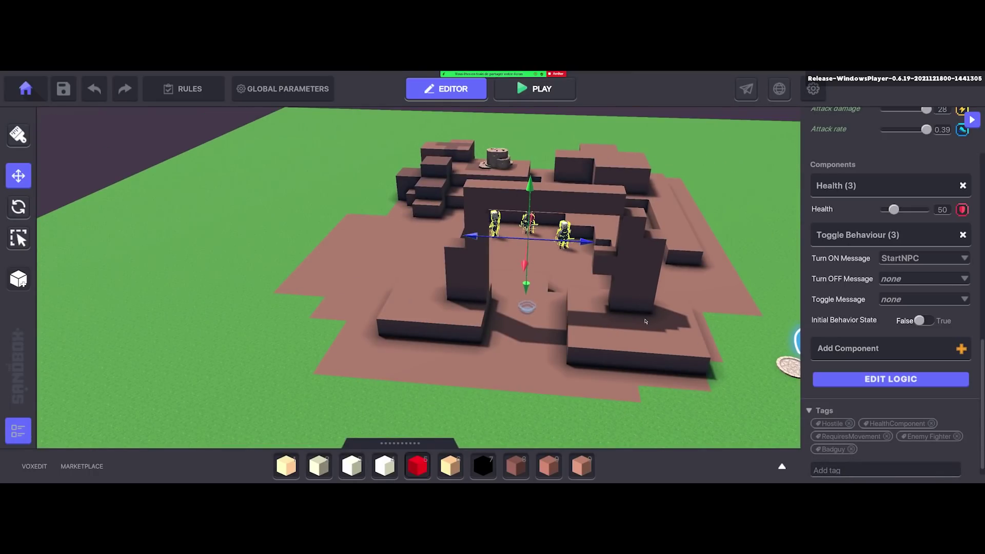
pyautogui.click(534, 88)
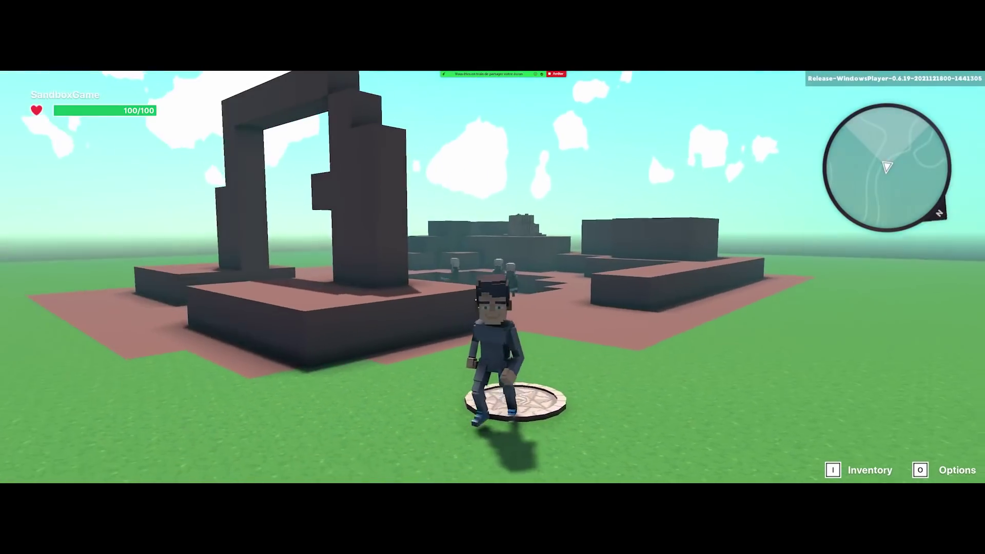
pyautogui.press('w')
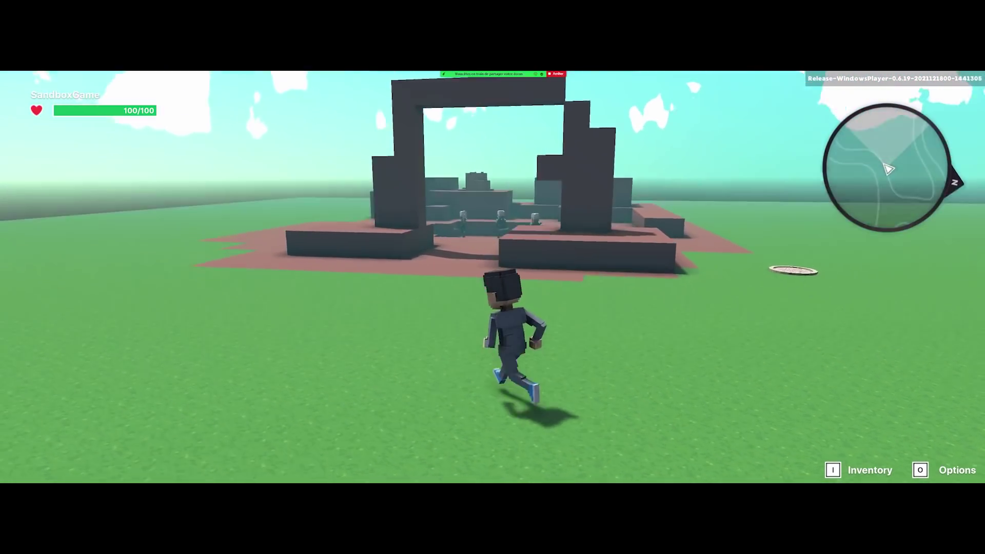
pyautogui.press('w')
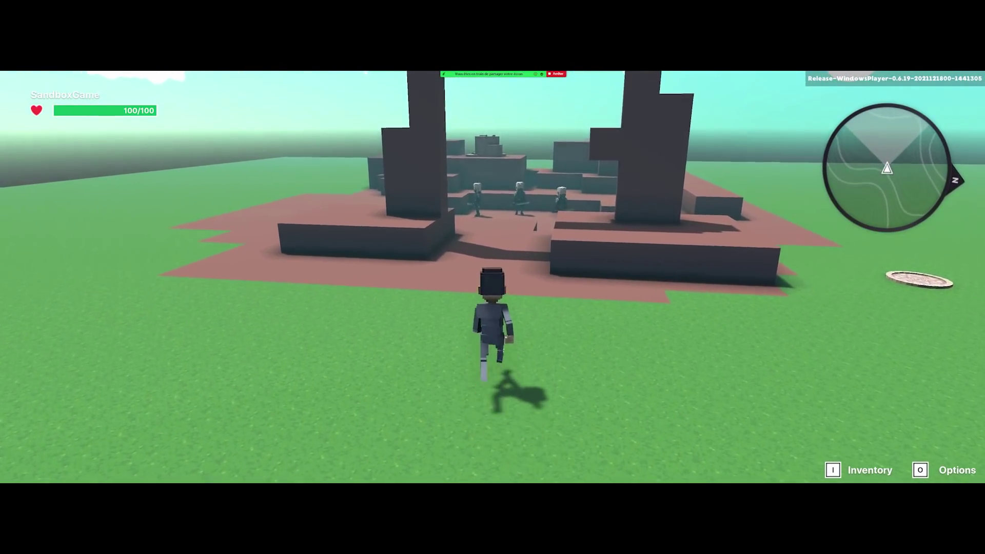
pyautogui.press('w')
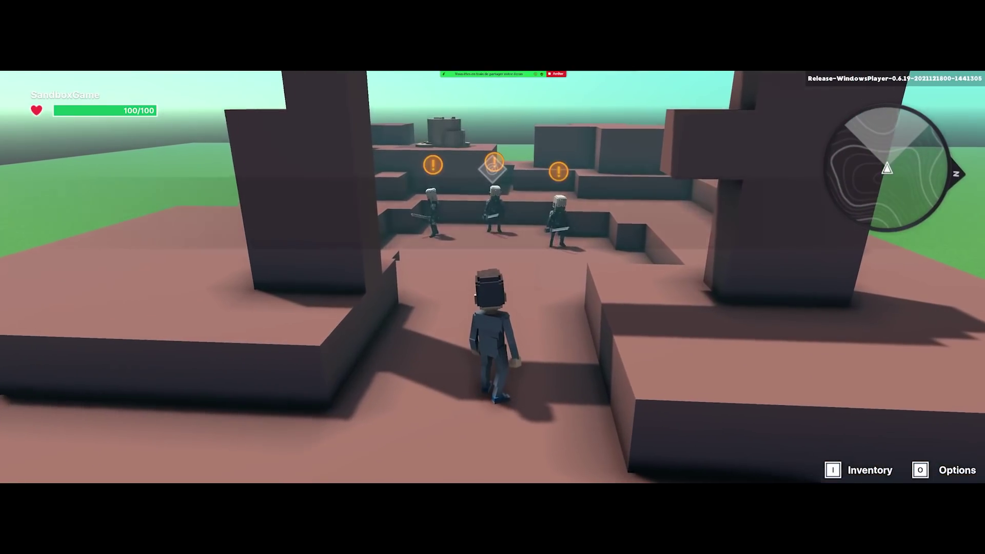
pyautogui.press('w')
# Retreat from the arch with the sword drawn, luring the three Blademasters onto the open grass.
pyautogui.press('s')
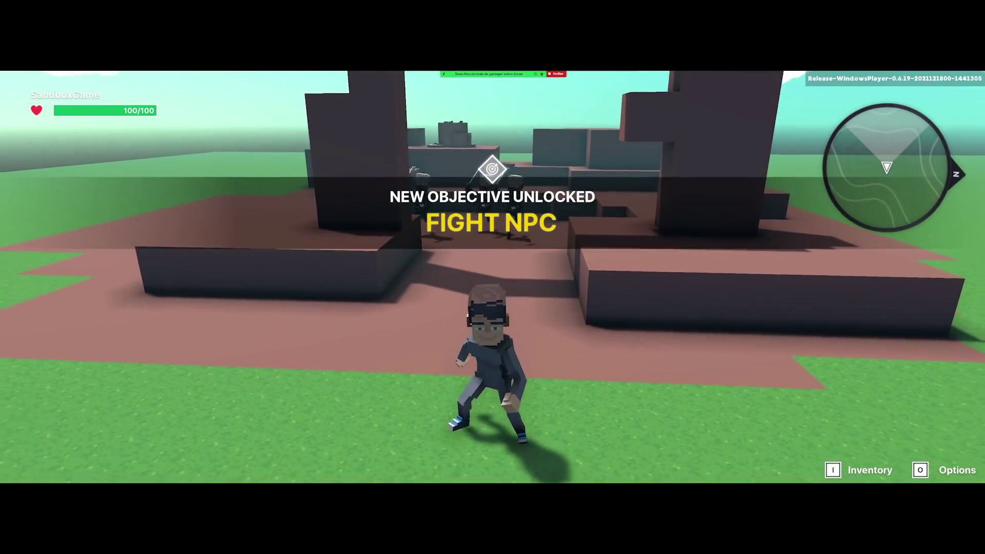
pyautogui.press('s')
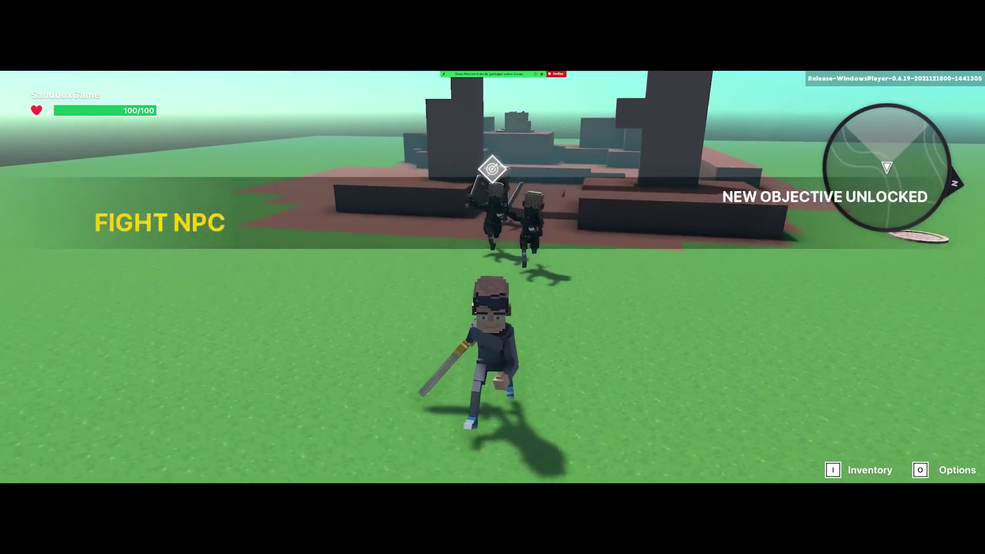
pyautogui.press('s')
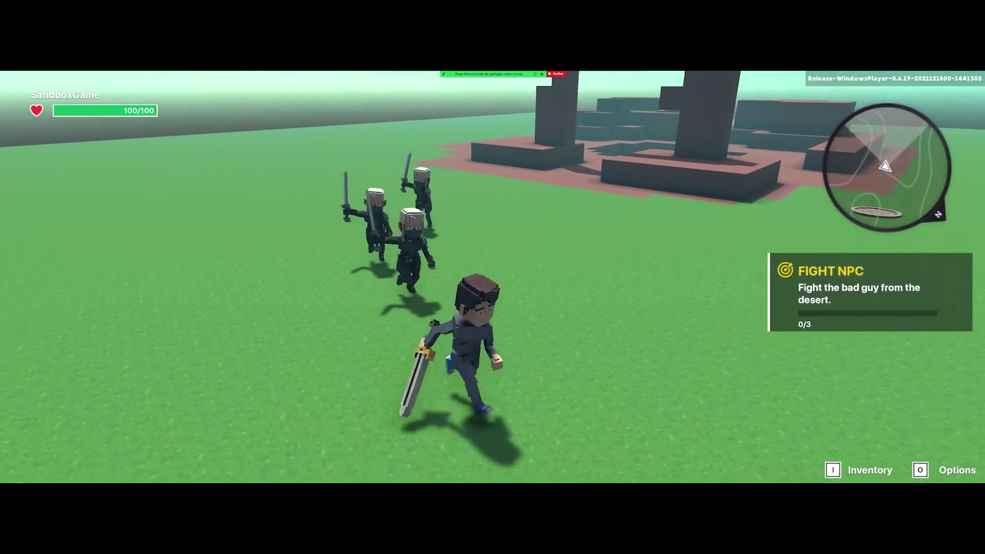
pyautogui.press('s')
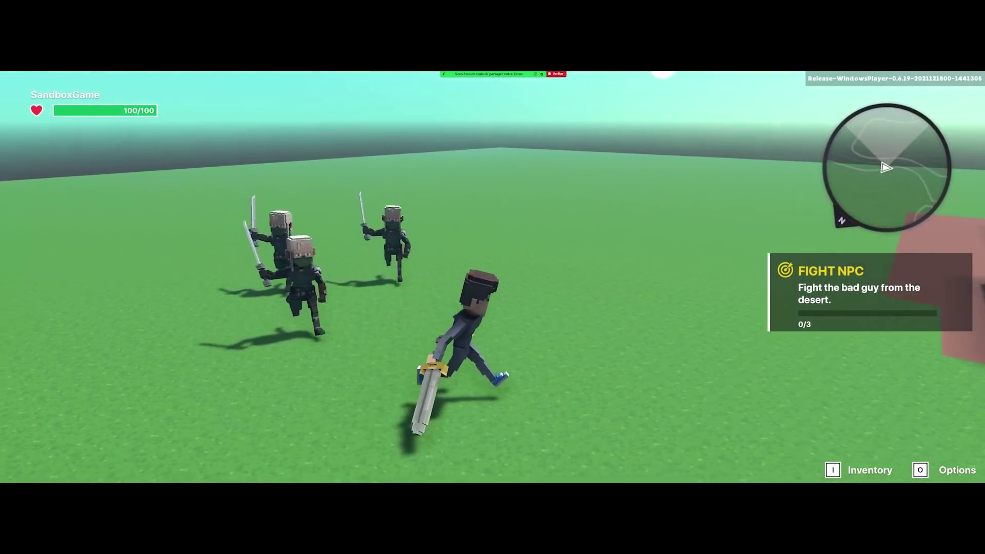
pyautogui.press('s')
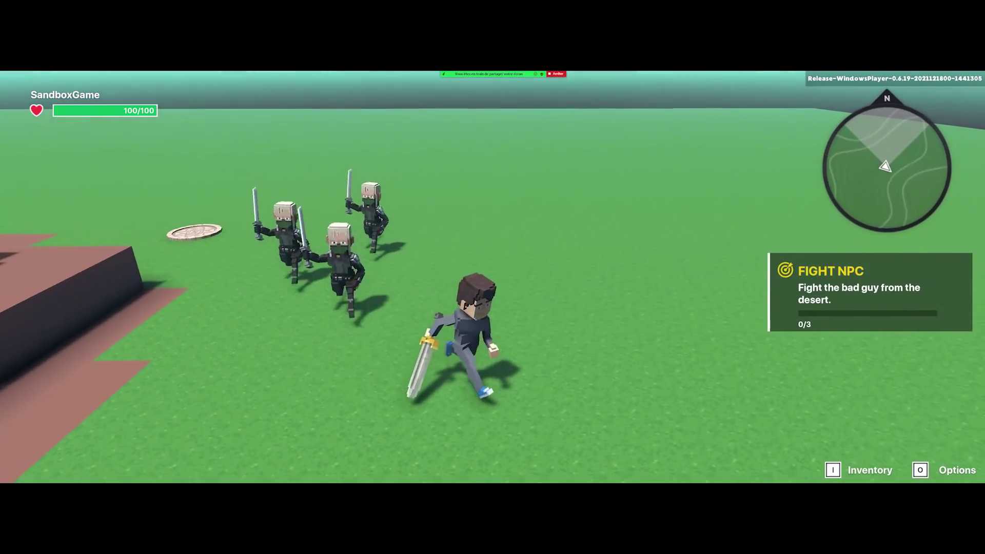
# Strike the three Masked Elven Blademasters with the sword on the grass until the first one is defeated.
pyautogui.press('w')
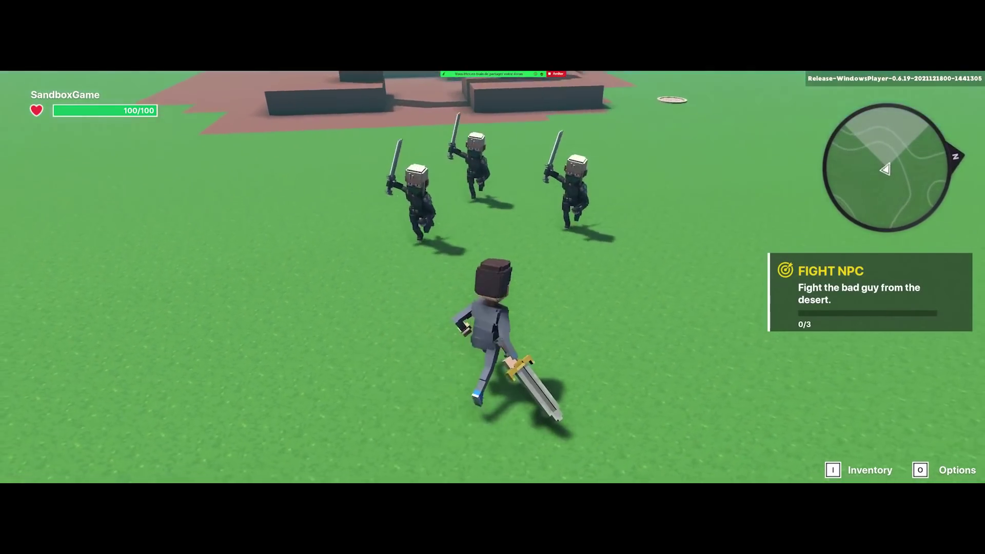
pyautogui.press('w')
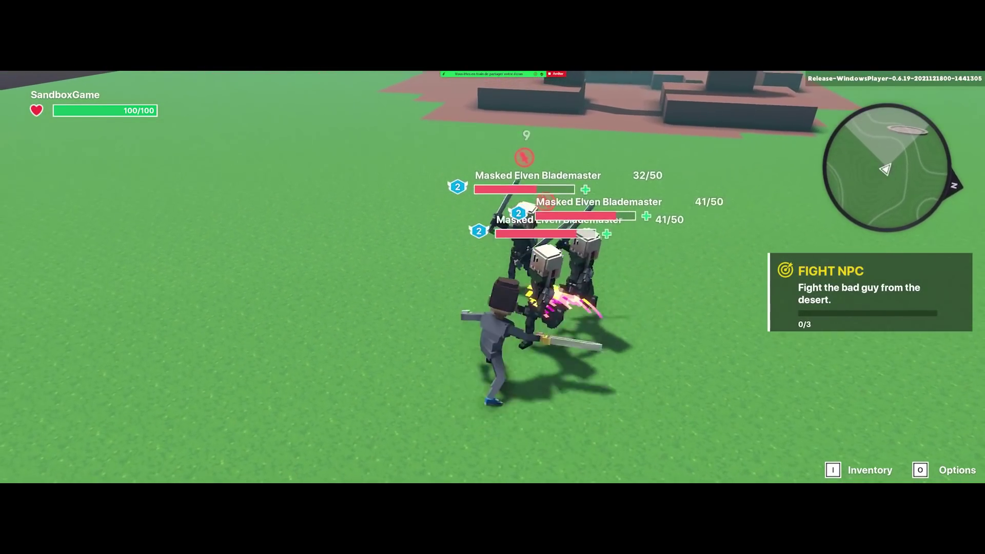
pyautogui.press('s')
pyautogui.press('w')
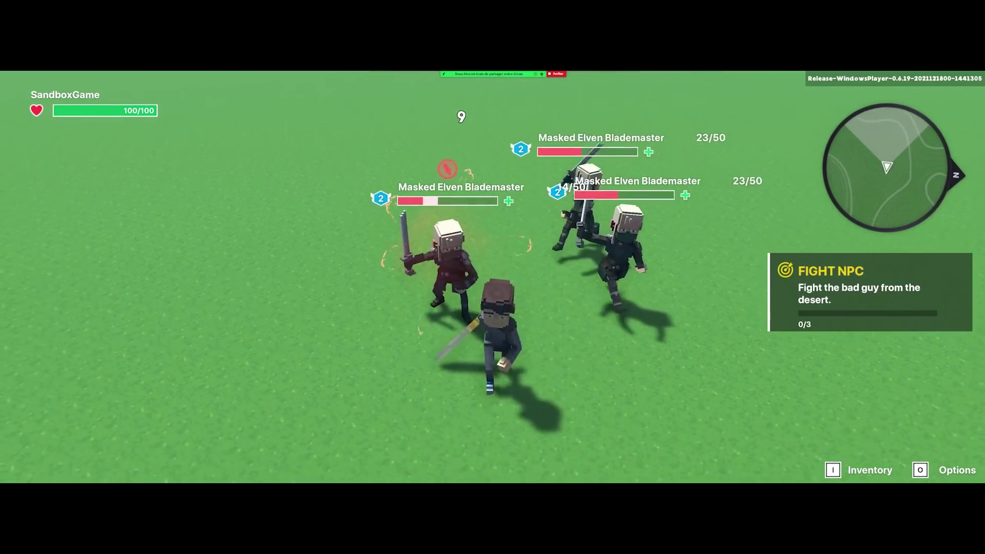
pyautogui.press('w')
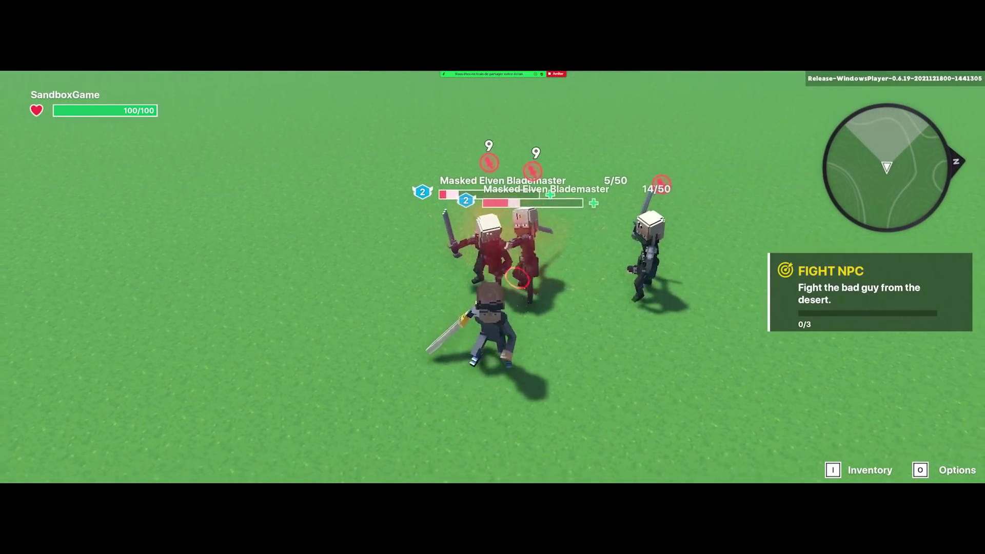
pyautogui.press('s')
pyautogui.press('w')
pyautogui.press('s')
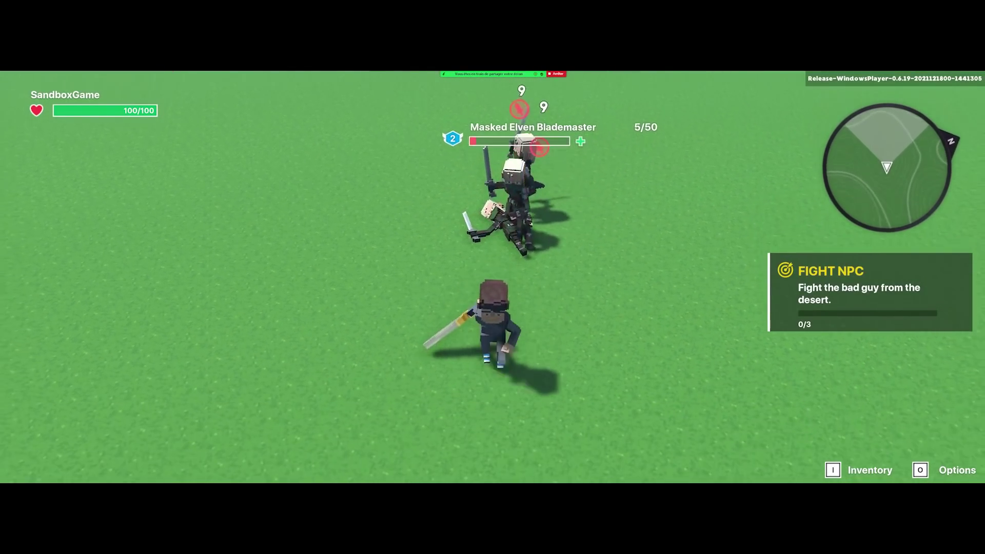
# Lure the two remaining Blademasters across the grass and defeat both to complete the FIGHT NPC quest.
pyautogui.press('w')
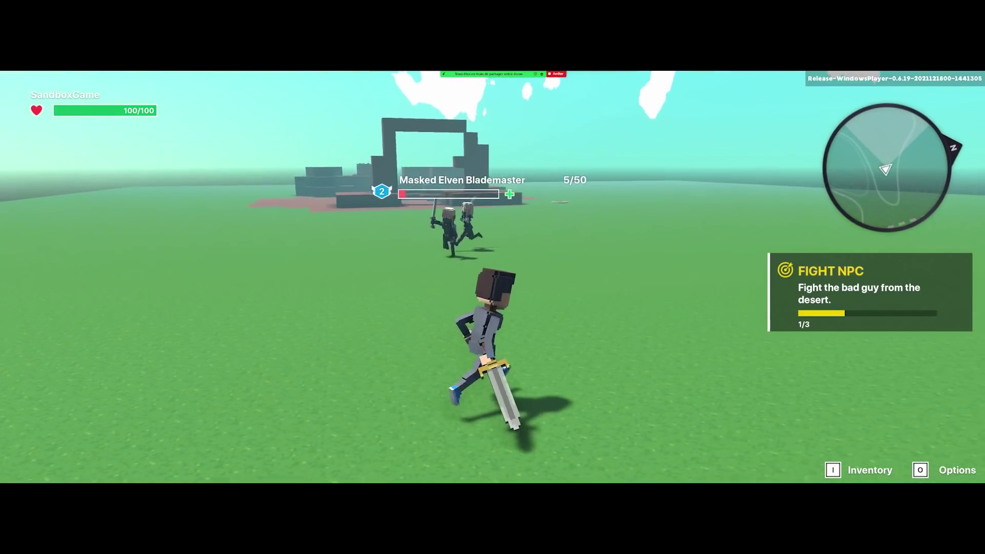
pyautogui.press('a')
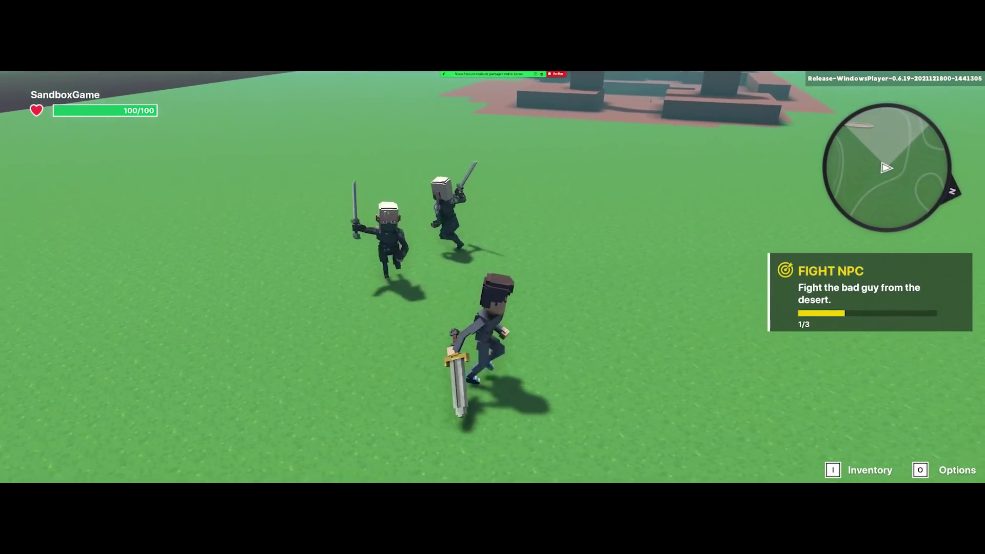
pyautogui.press('a')
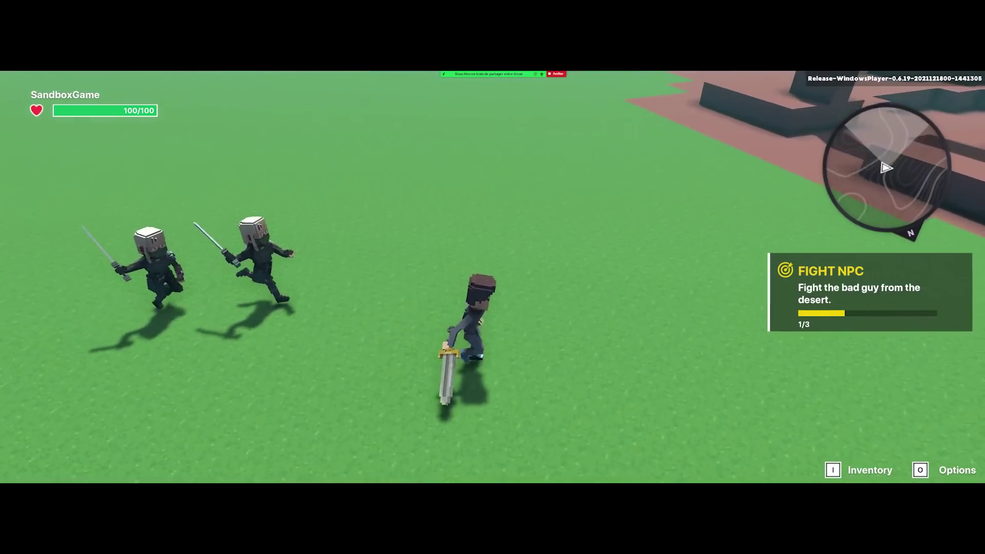
pyautogui.press('a')
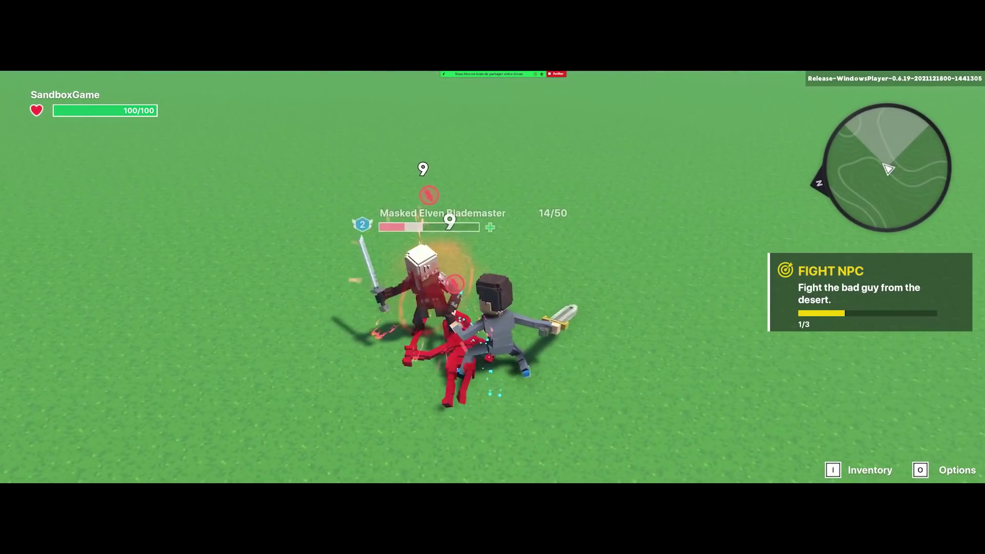
pyautogui.press('a')
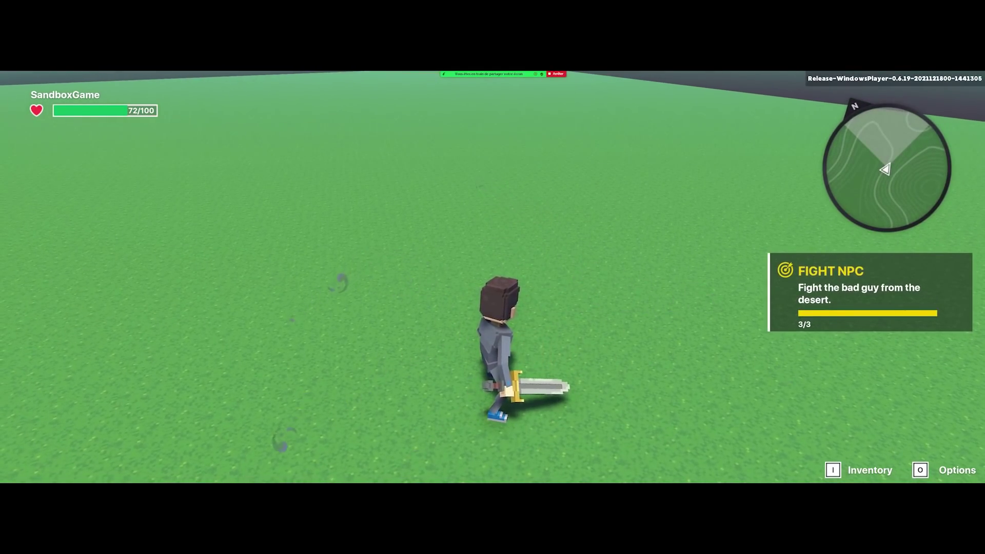
# Walk the avatar back toward the stone ruins and end the playtest.
pyautogui.moveTo(533, 215); pyautogui.dragTo(527, 187, button='right')
pyautogui.press('a')
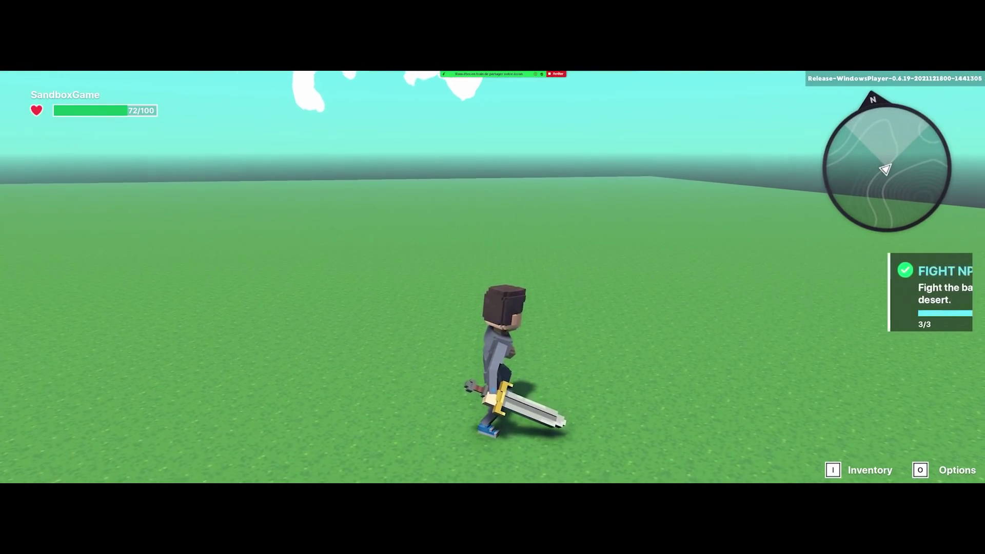
pyautogui.press('a')
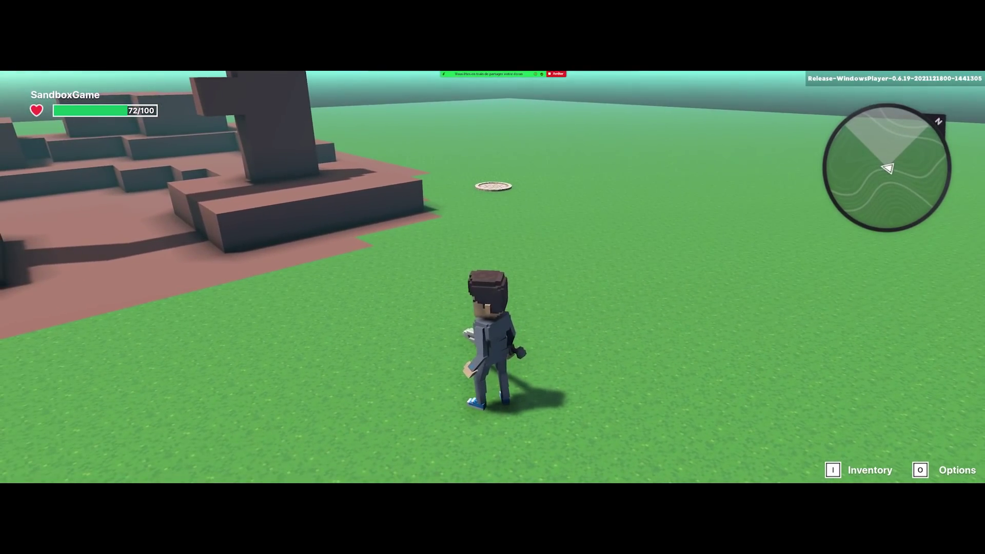
pyautogui.press('Escape')
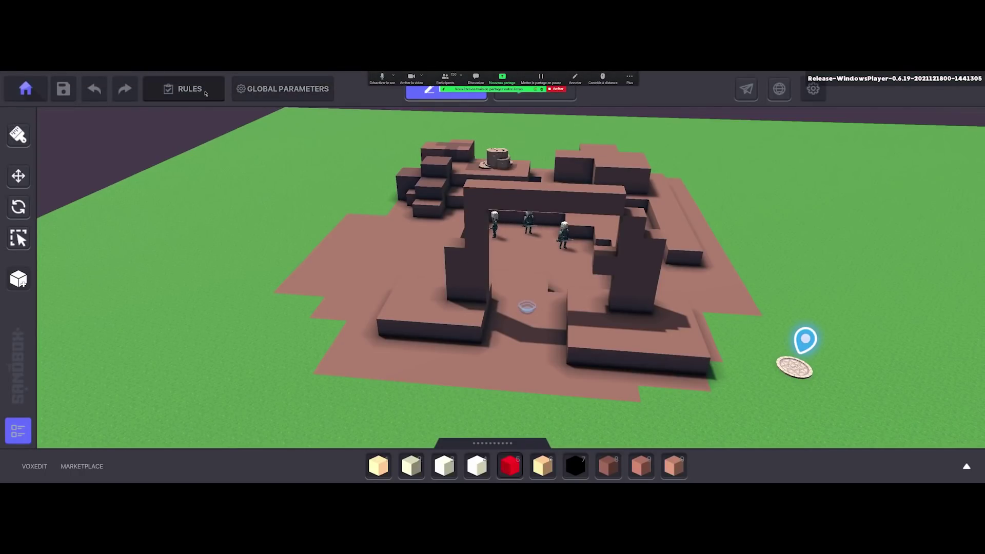
# Make the FIGHT NPC quest send a new message named StartQuest02 after completion and close the game rules.
pyautogui.click(206, 93)
pyautogui.click(365, 162)
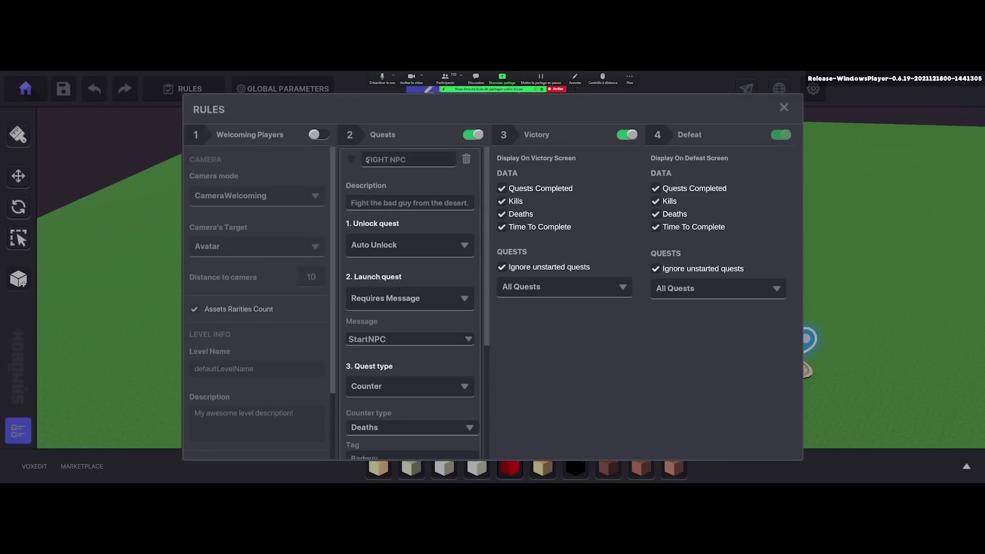
pyautogui.scroll(-5, 383, 375)
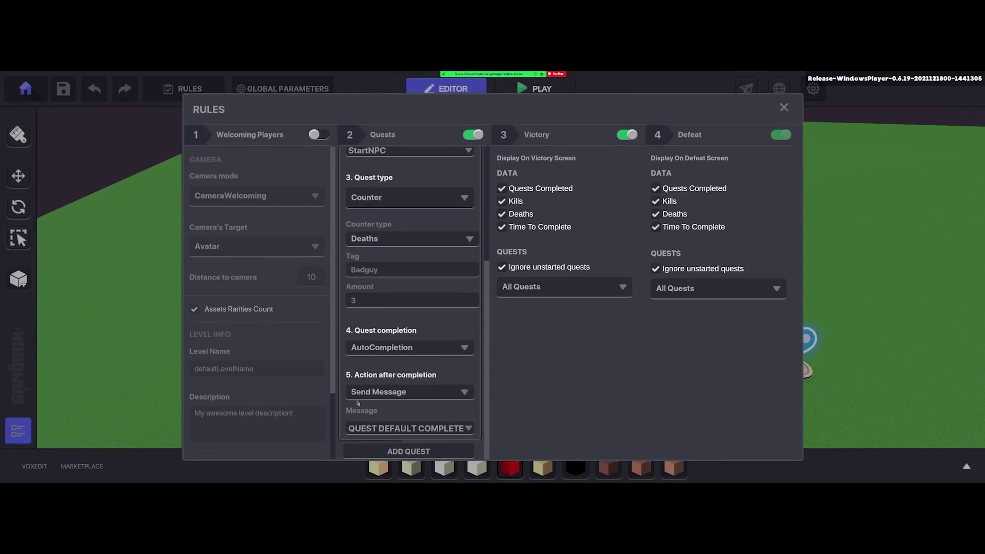
pyautogui.click(370, 429)
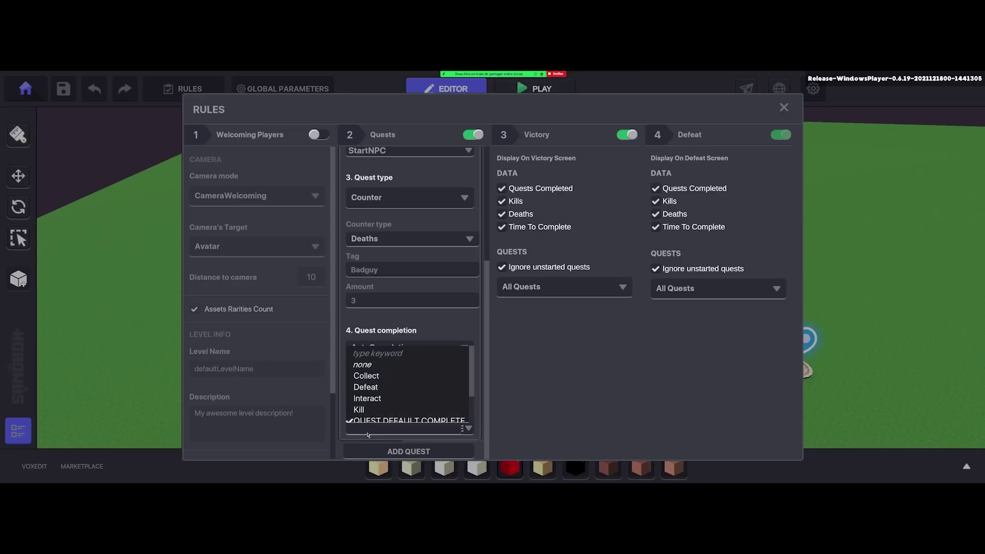
pyautogui.write('Start')
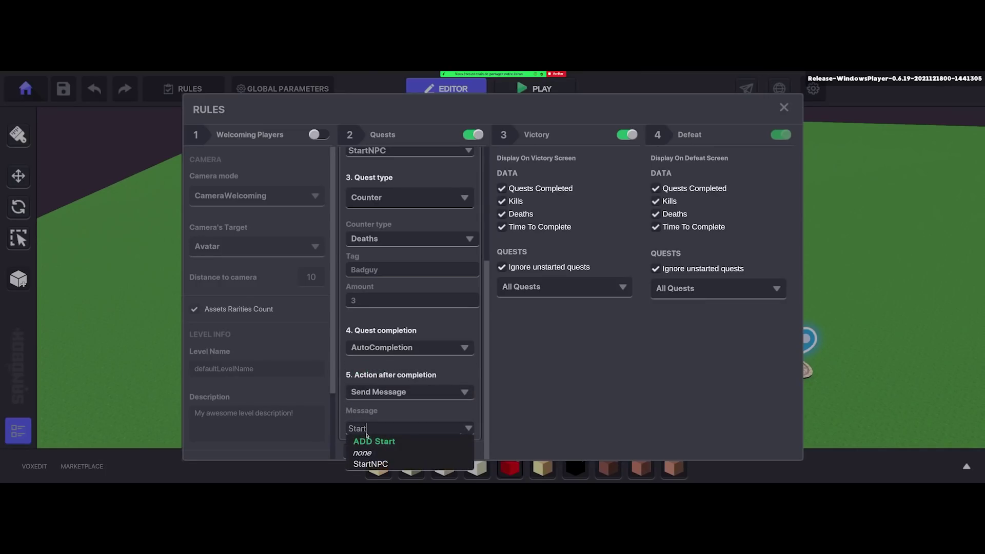
pyautogui.write('Quest02')
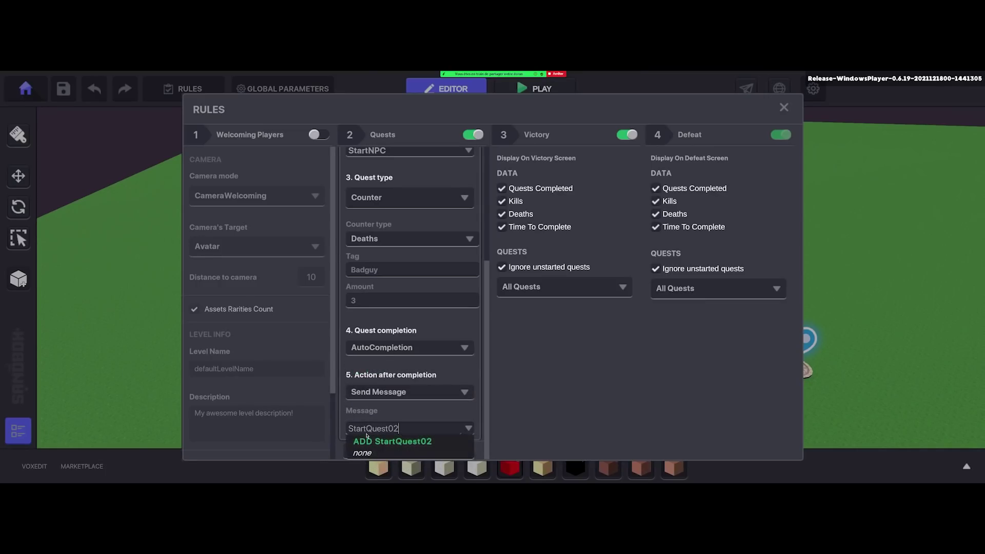
pyautogui.click(395, 441)
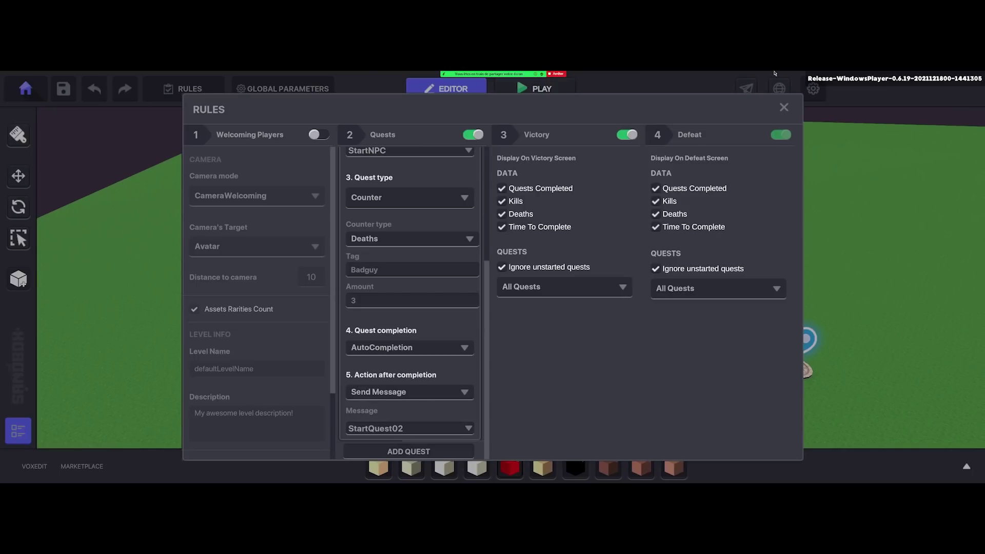
pyautogui.click(784, 107)
pyautogui.scroll(5, 641, 286)
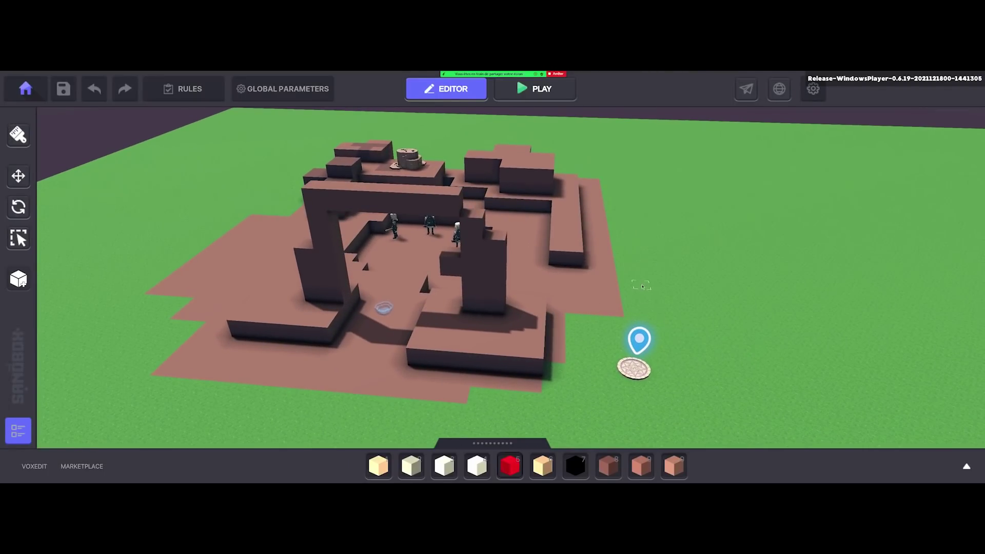
pyautogui.scroll(-5, 641, 285)
pyautogui.moveTo(615, 296); pyautogui.dragTo(590, 303, button='right')
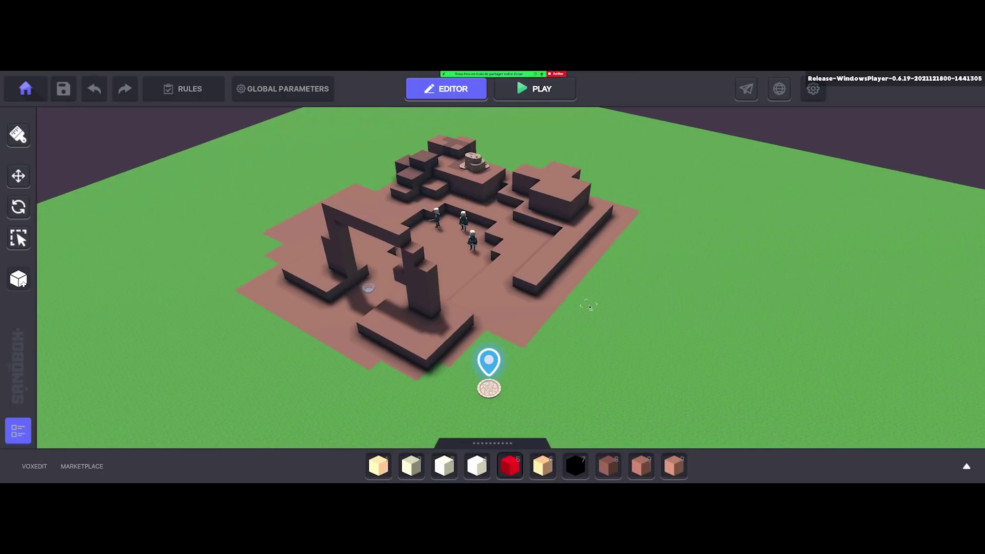
pyautogui.moveTo(572, 200); pyautogui.dragTo(599, 342, button='right')
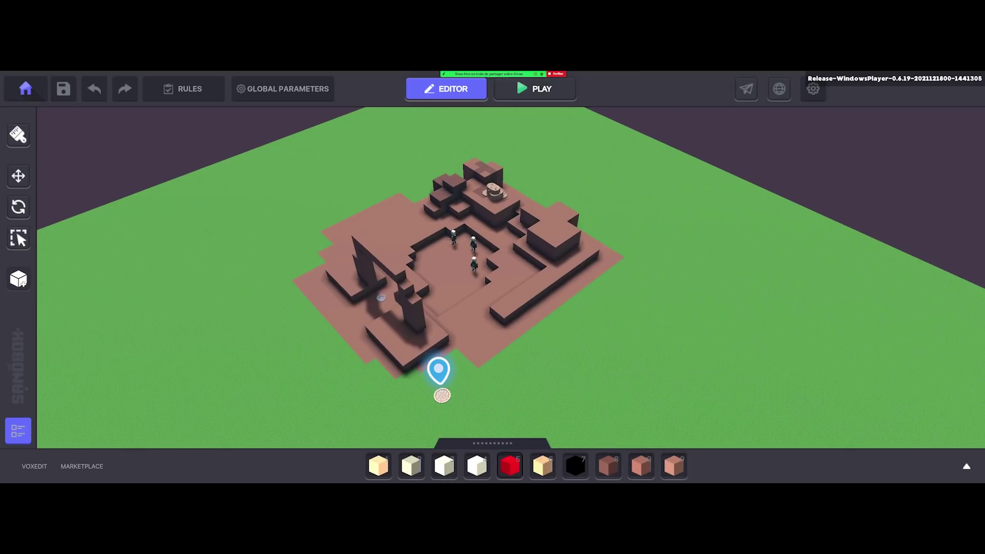
# View the Builder control list from the settings and close it.
pyautogui.click(812, 90)
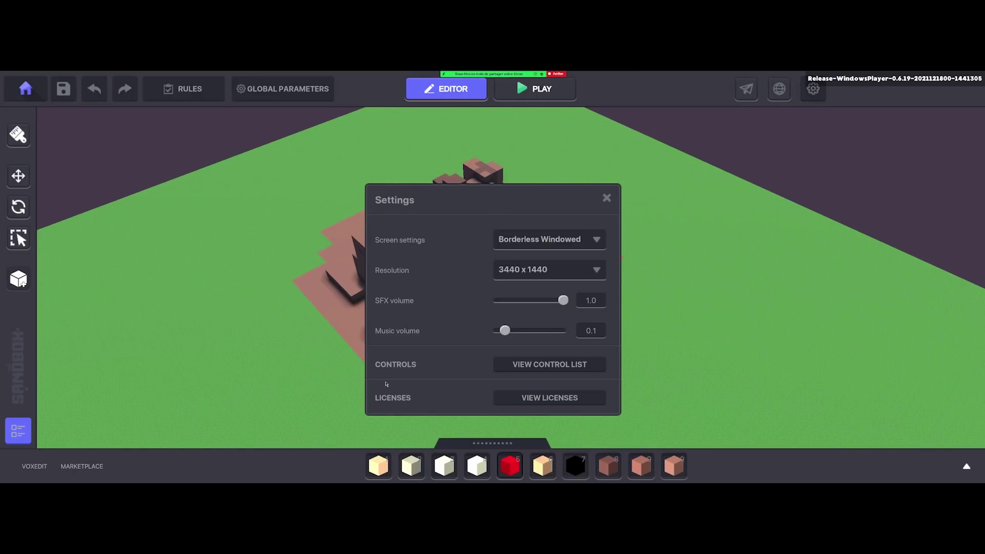
pyautogui.click(549, 368)
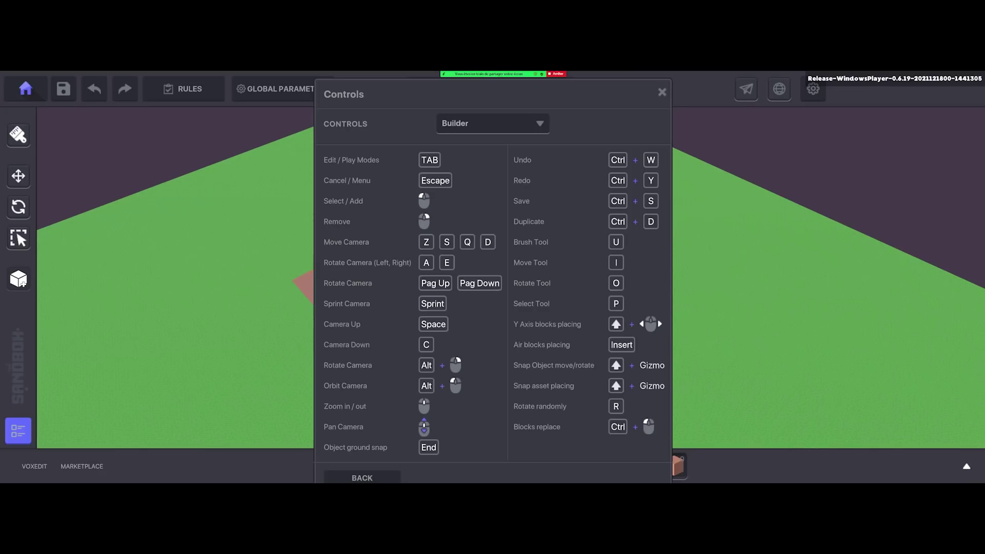
pyautogui.click(661, 92)
pyautogui.keyDown('alt'); pyautogui.moveTo(636, 323); pyautogui.dragTo(524, 375, button='right'); pyautogui.keyUp('alt')
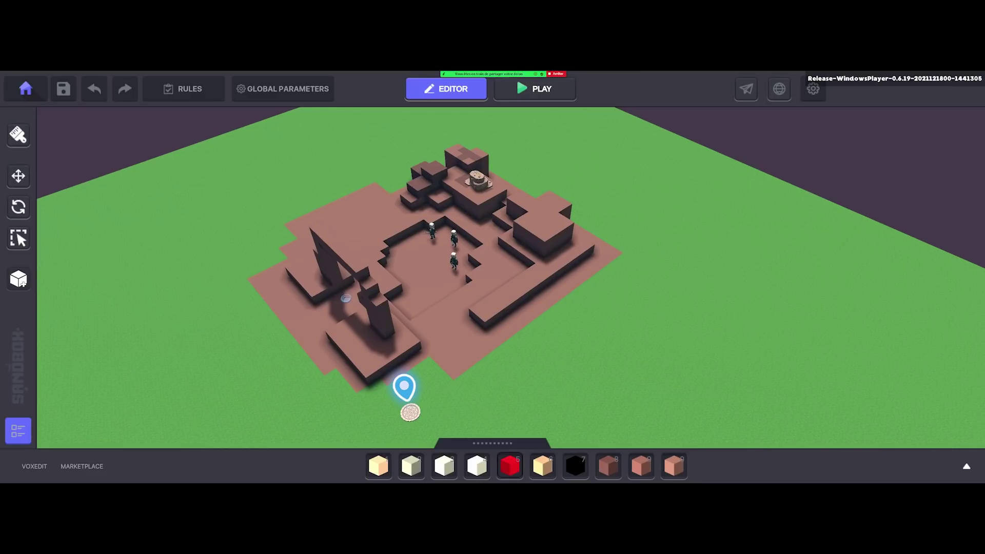
pyautogui.press('XF86AudioLowerVolume')
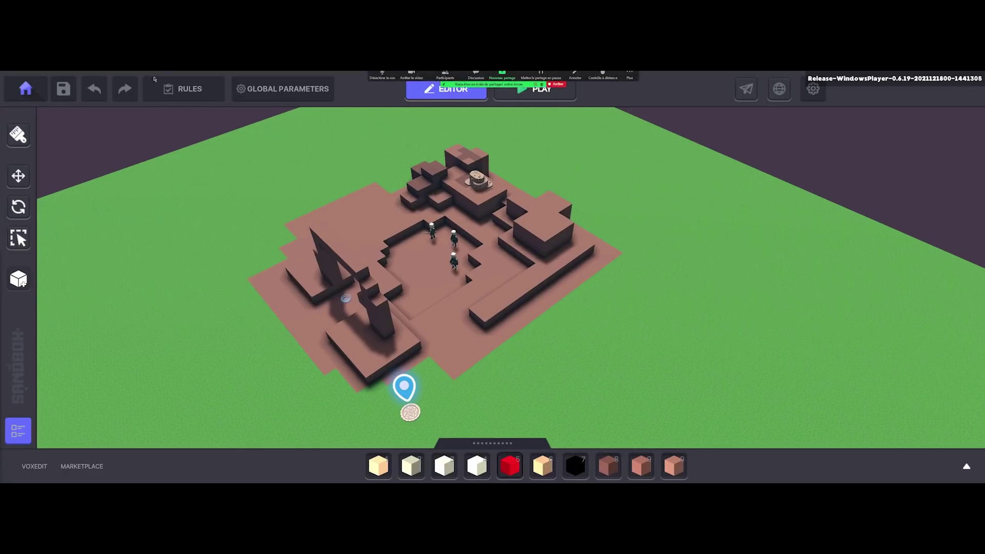
# Review the FIGHT NPC quest's completion options in the game rules, keep AutoCompletion, and close the rules.
pyautogui.click(200, 97)
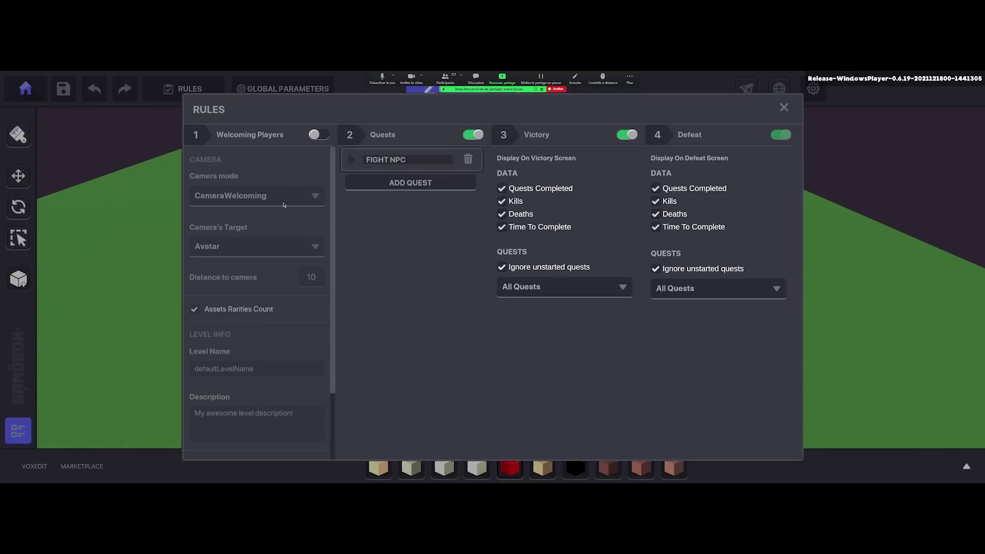
pyautogui.click(354, 165)
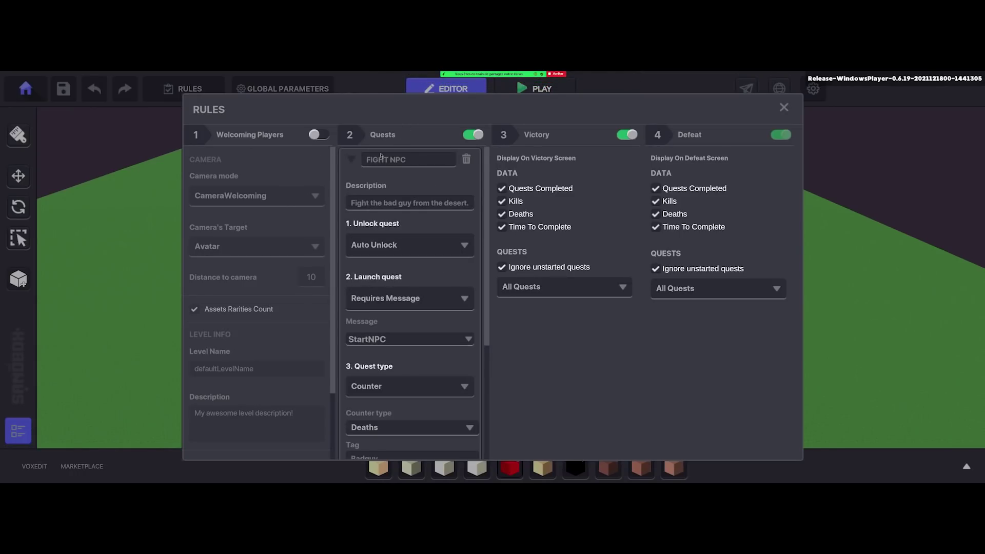
pyautogui.scroll(-3, 412, 357)
pyautogui.scroll(-1, 412, 358)
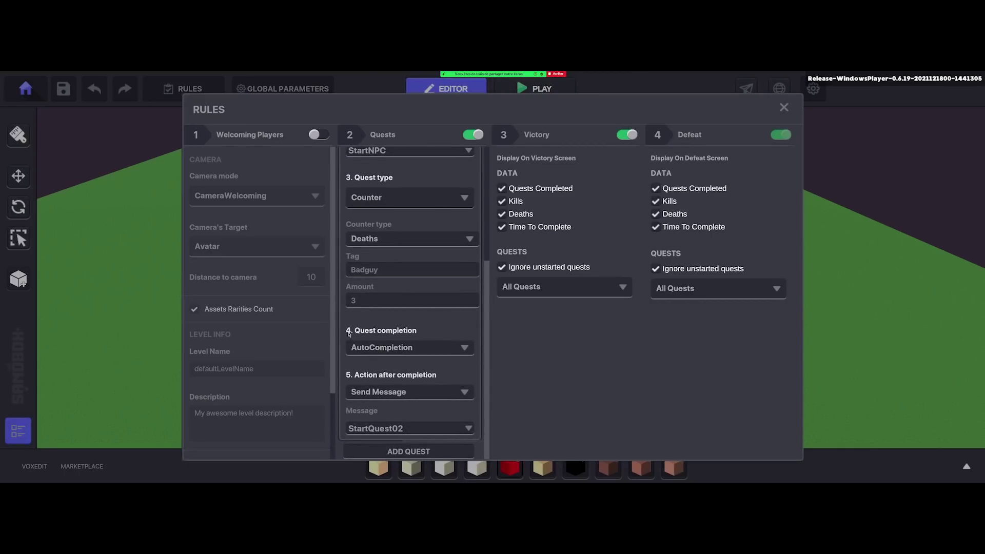
pyautogui.click(382, 351)
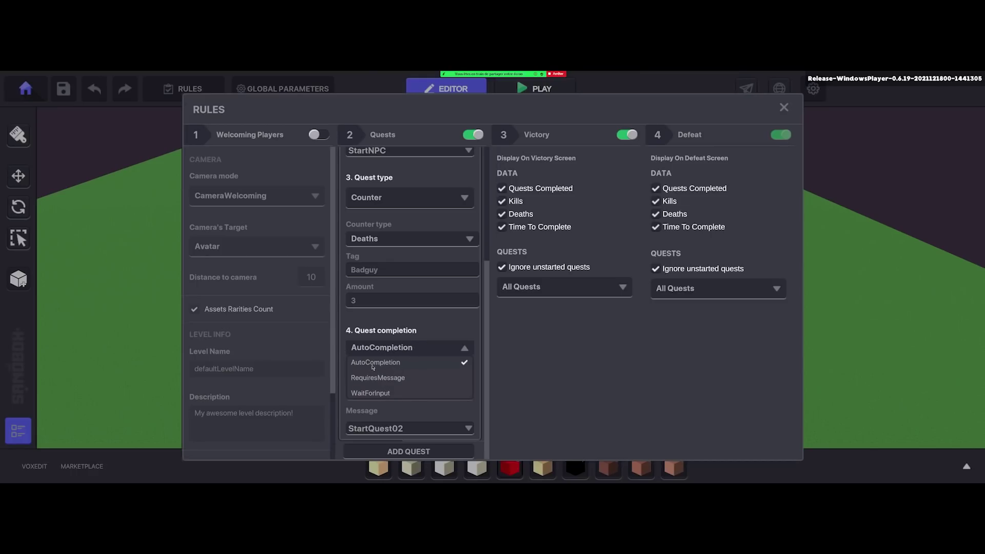
pyautogui.click(392, 353)
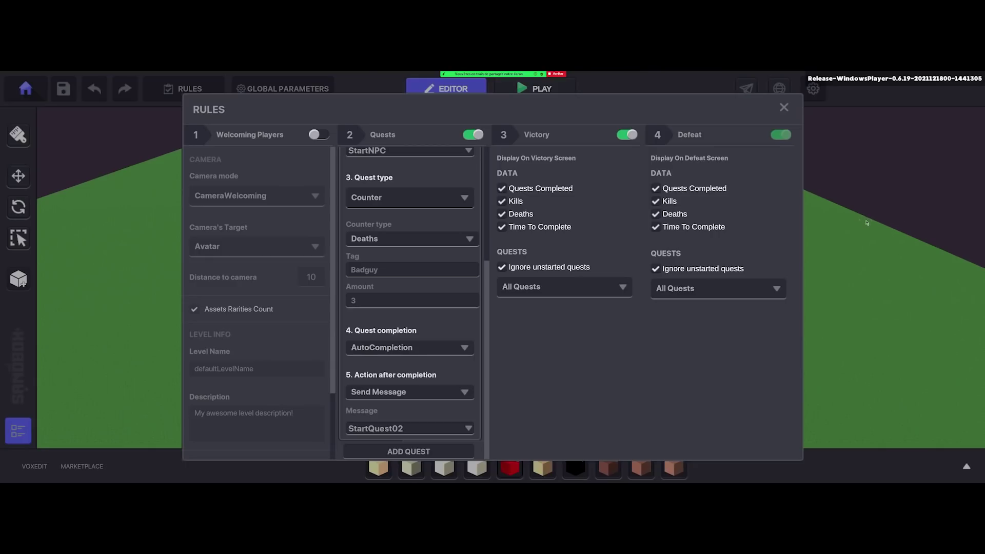
pyautogui.click(785, 107)
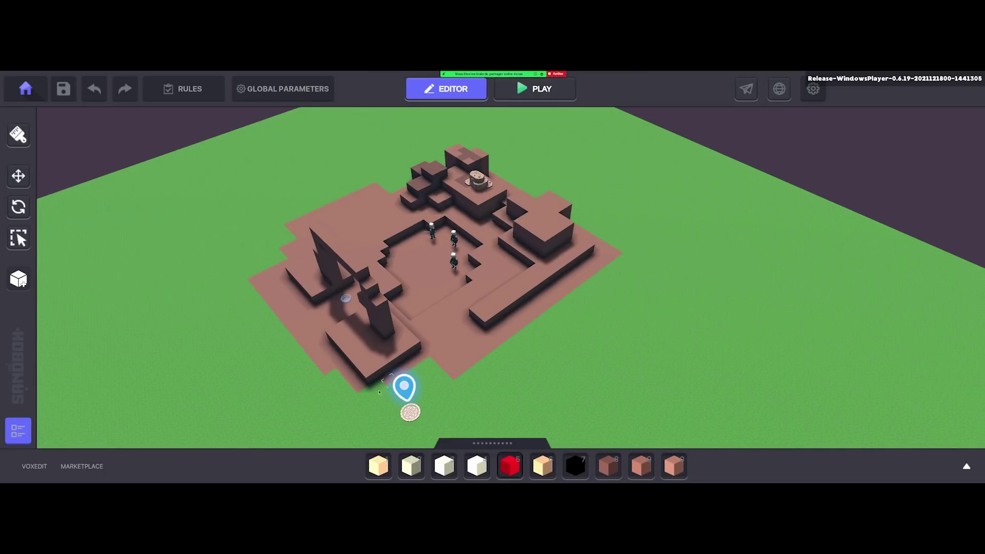
# Paint a small flat patch of Rosybrown block 2 on the grass at the ruins' front corner and switch to the Move tool.
pyautogui.moveTo(371, 392); pyautogui.dragTo(385, 374, button='middle')
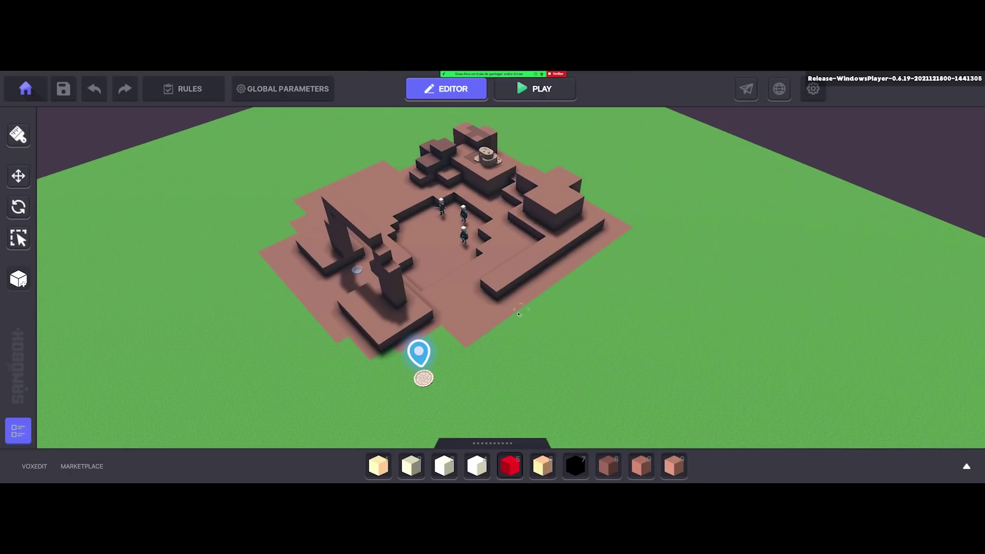
pyautogui.moveTo(518, 314); pyautogui.dragTo(598, 342, button='right')
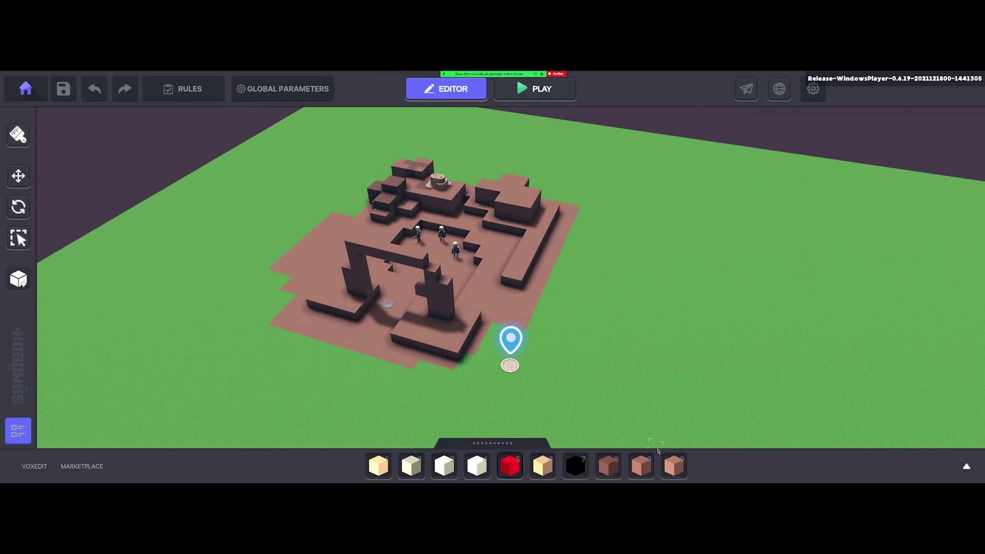
pyautogui.press('9')
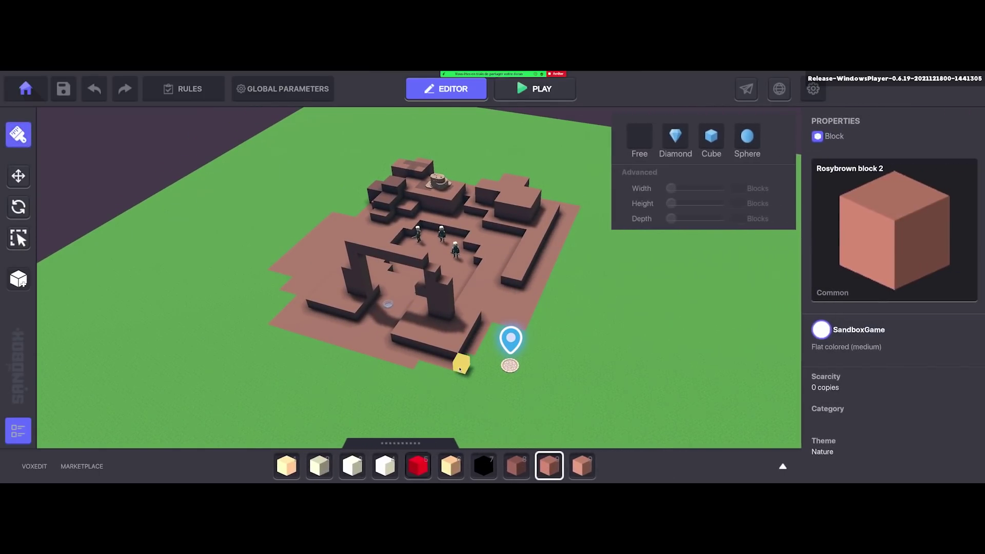
pyautogui.moveTo(493, 389); pyautogui.dragTo(469, 382, button='right')
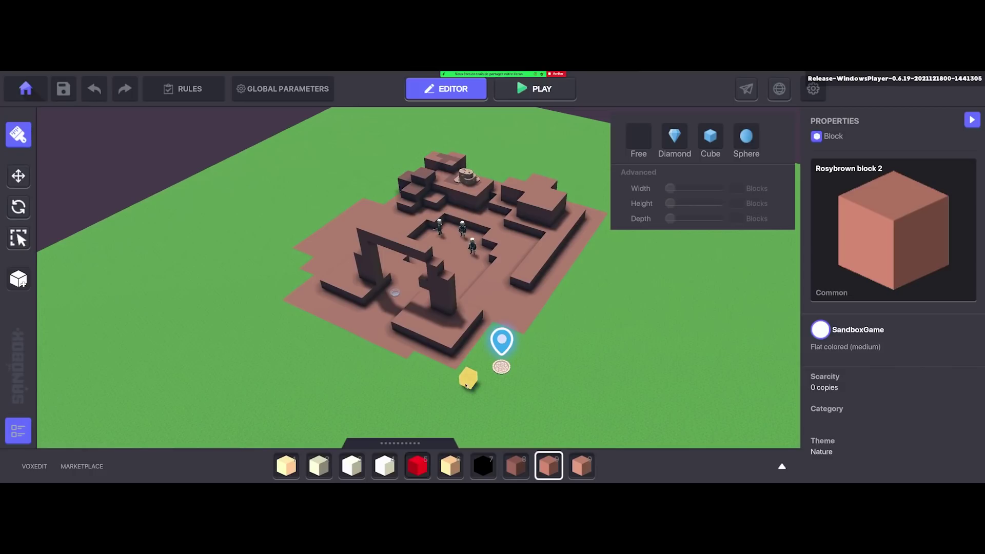
pyautogui.moveTo(440, 354); pyautogui.dragTo(456, 379)
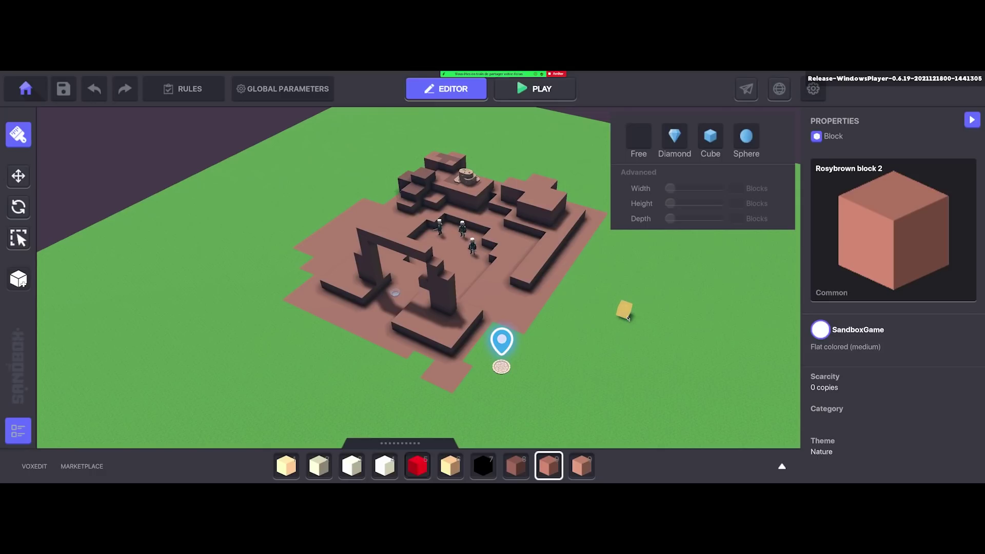
pyautogui.scroll(2, 615, 328)
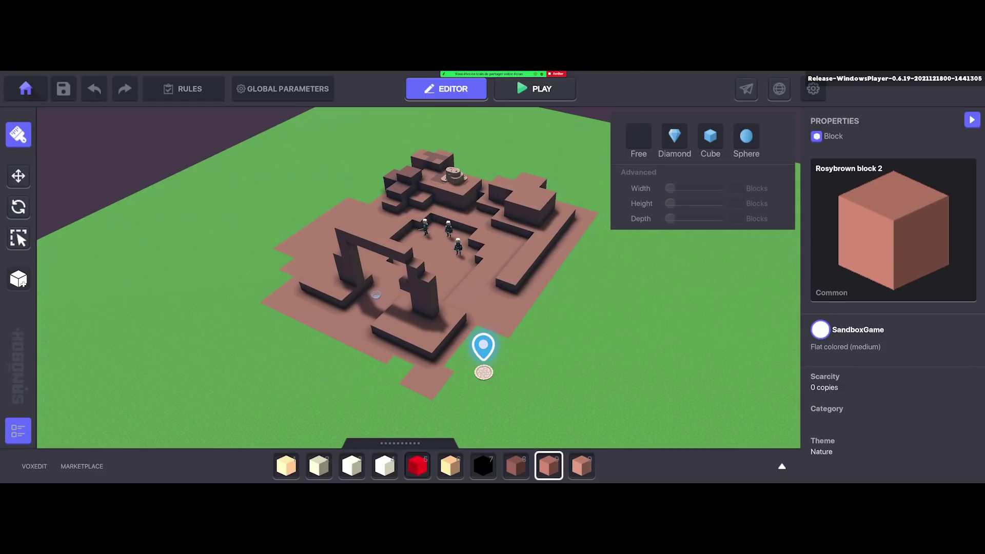
pyautogui.click(18, 176)
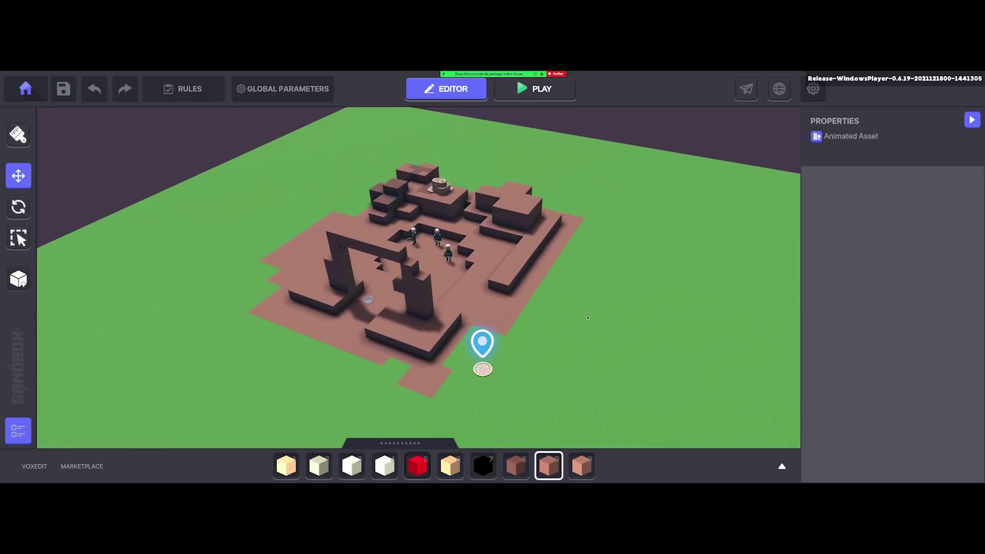
# Save the experience and exit the editor to the My Drafts list.
pyautogui.click(746, 91)
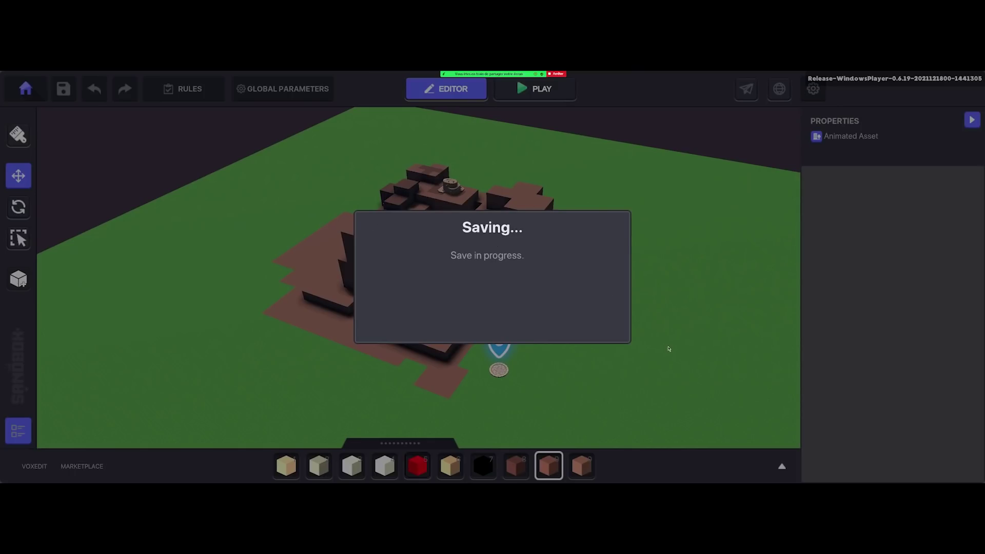
pyautogui.click(492, 318)
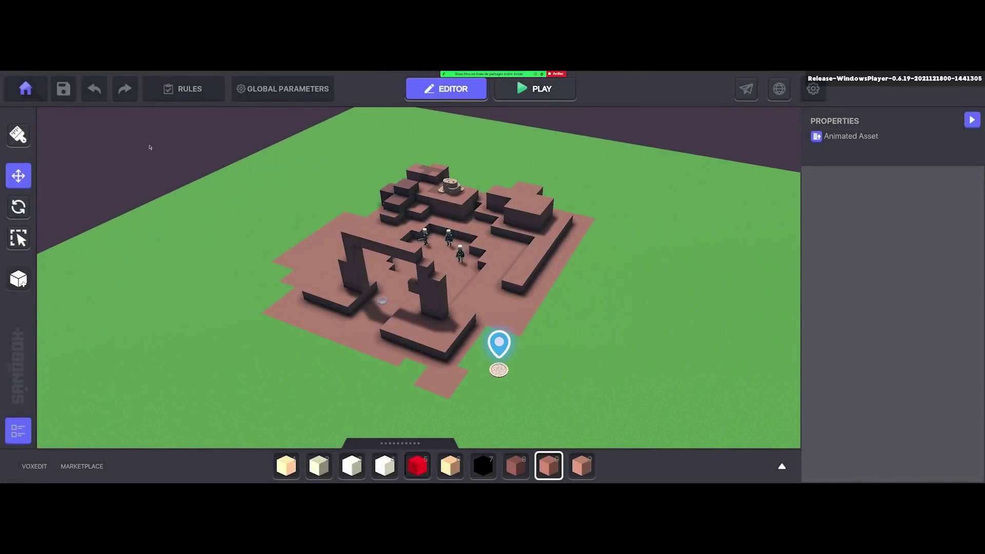
pyautogui.click(27, 89)
pyautogui.click(537, 236)
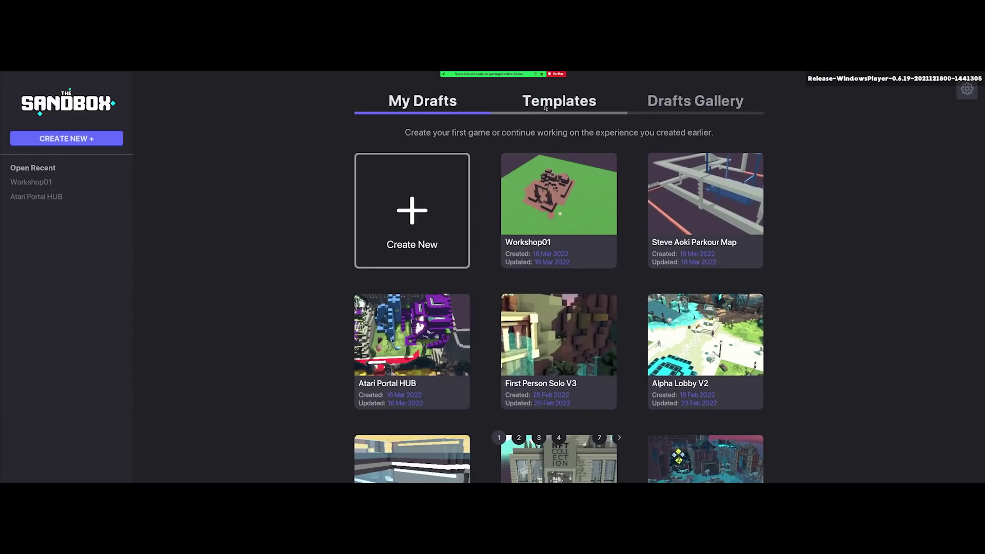
# Browse several pages of other users' experiences in the Drafts Gallery, up to page 7.
pyautogui.click(695, 101)
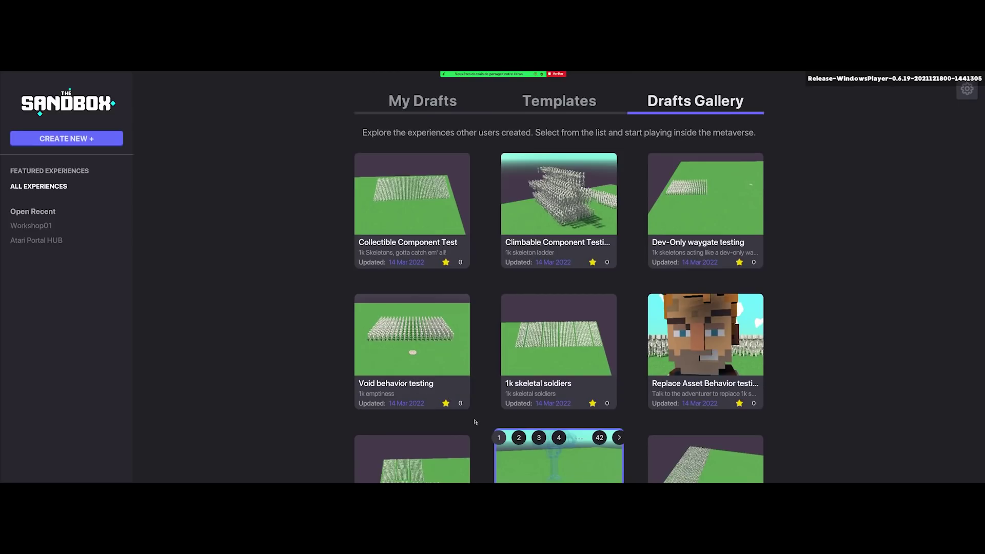
pyautogui.click(518, 437)
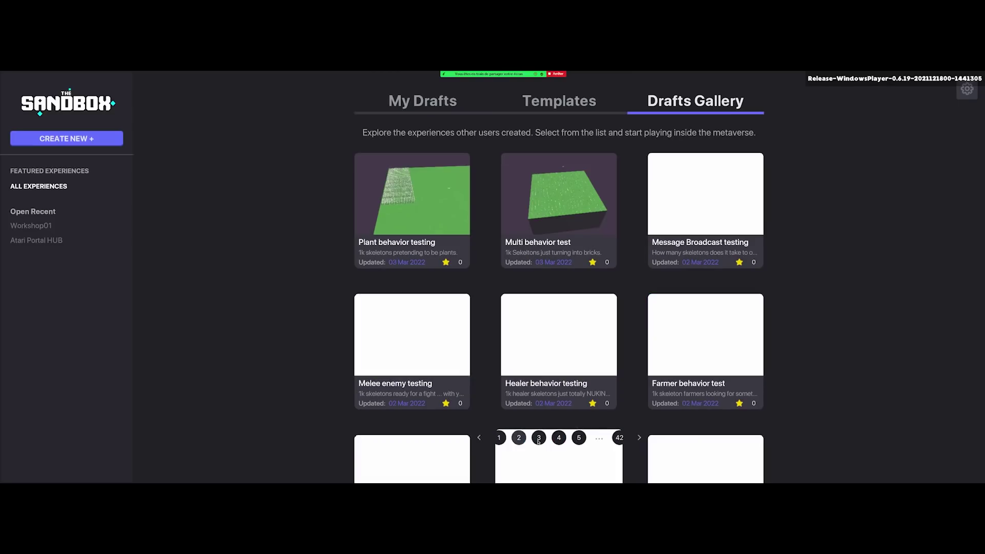
pyautogui.click(539, 438)
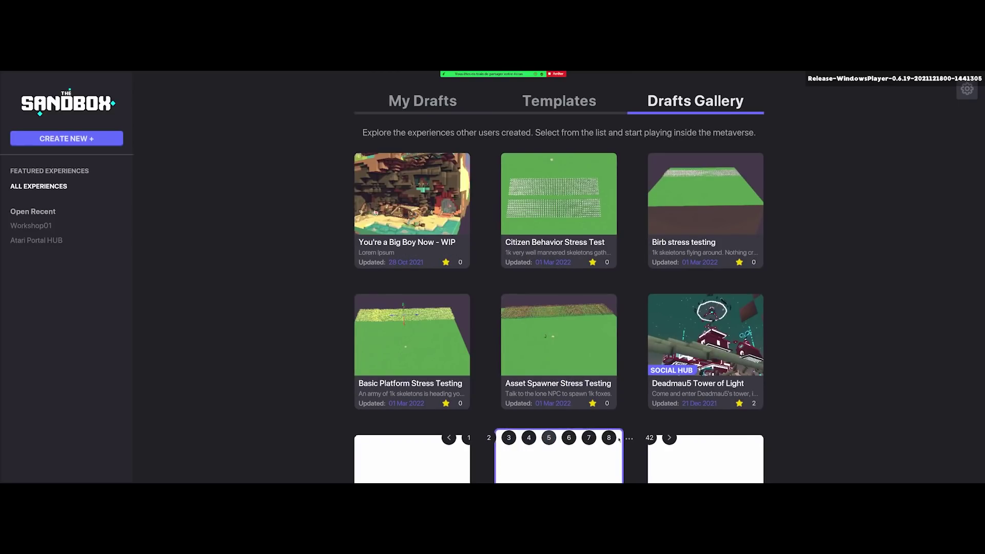
pyautogui.click(589, 437)
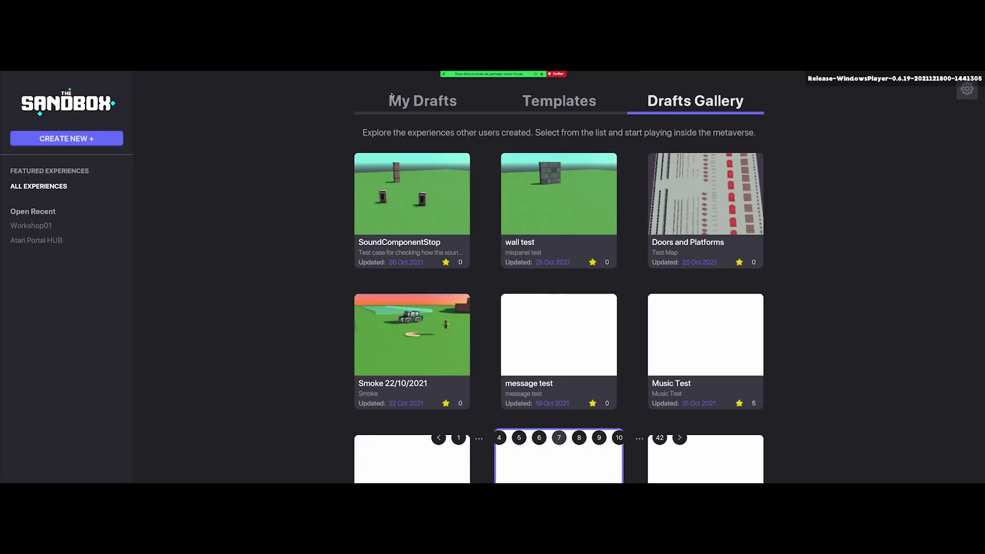
# Reopen the Workshop01 draft from My Drafts for editing.
pyautogui.click(422, 101)
pyautogui.click(582, 192)
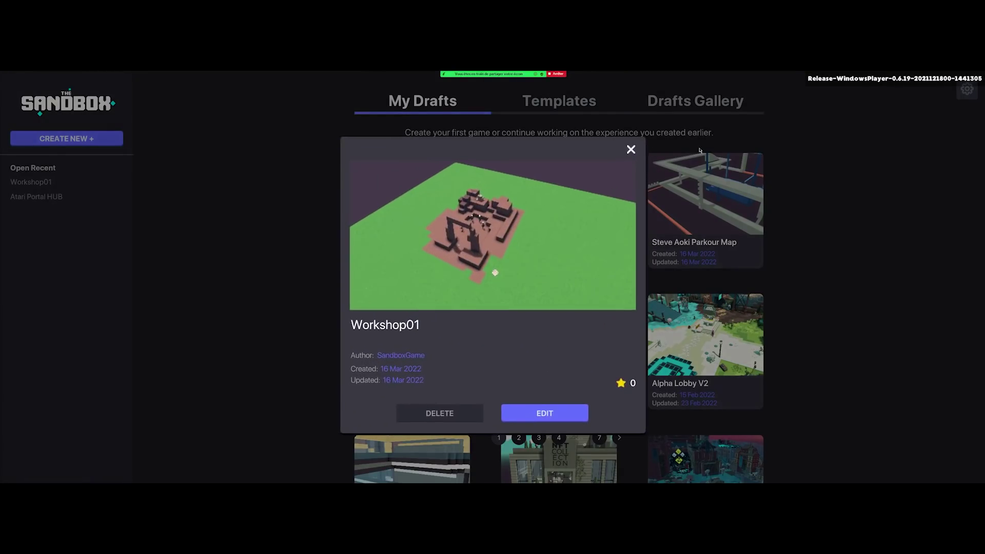
pyautogui.click(544, 414)
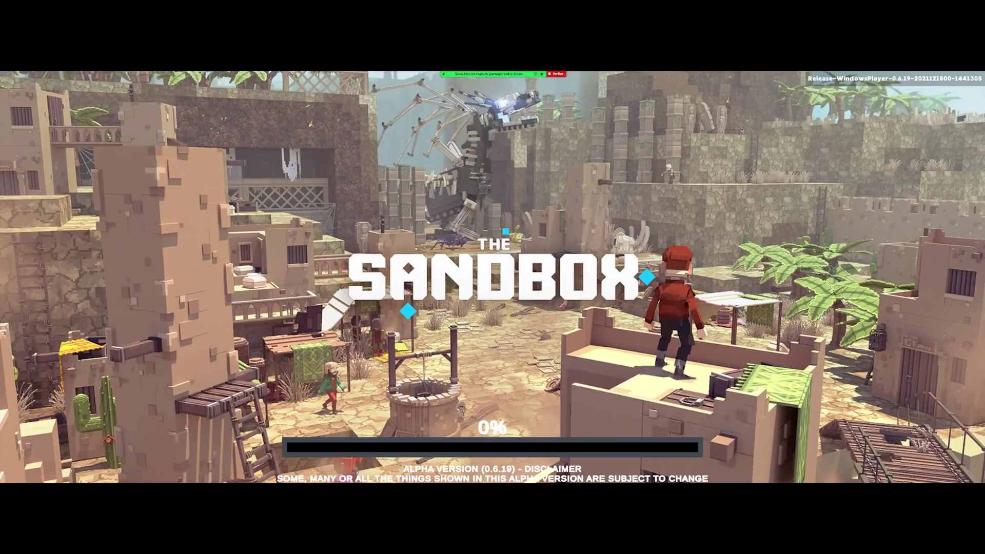
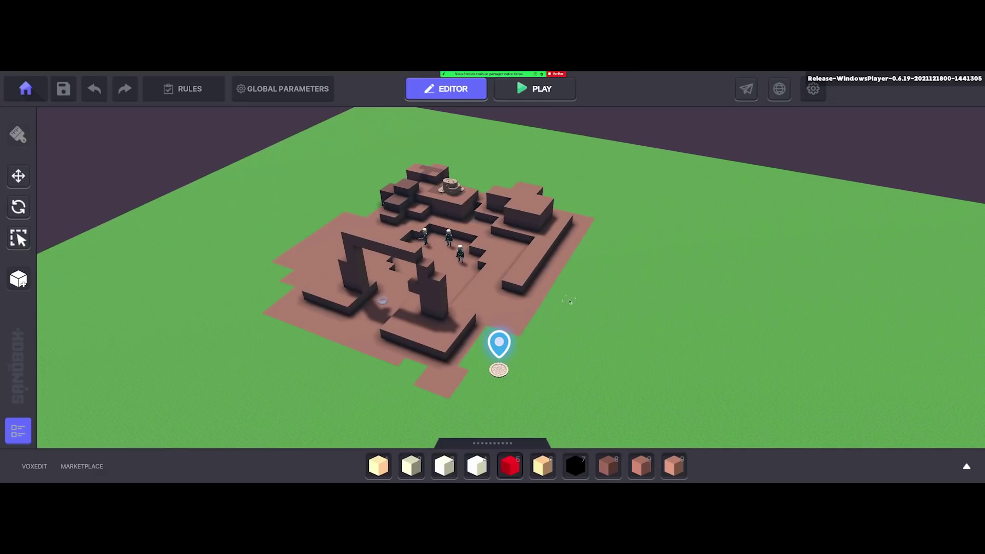
# Select the middle armed NPC in the sunken arena and examine its attributes and Melee Enemy behaviour settings.
pyautogui.scroll(3, 590, 316)
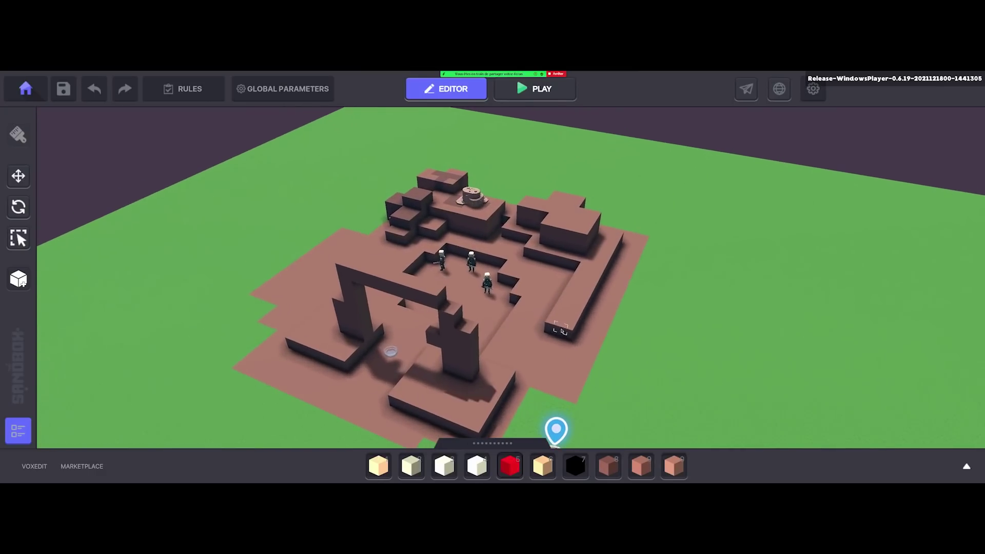
pyautogui.moveTo(561, 330); pyautogui.dragTo(556, 339, button='right')
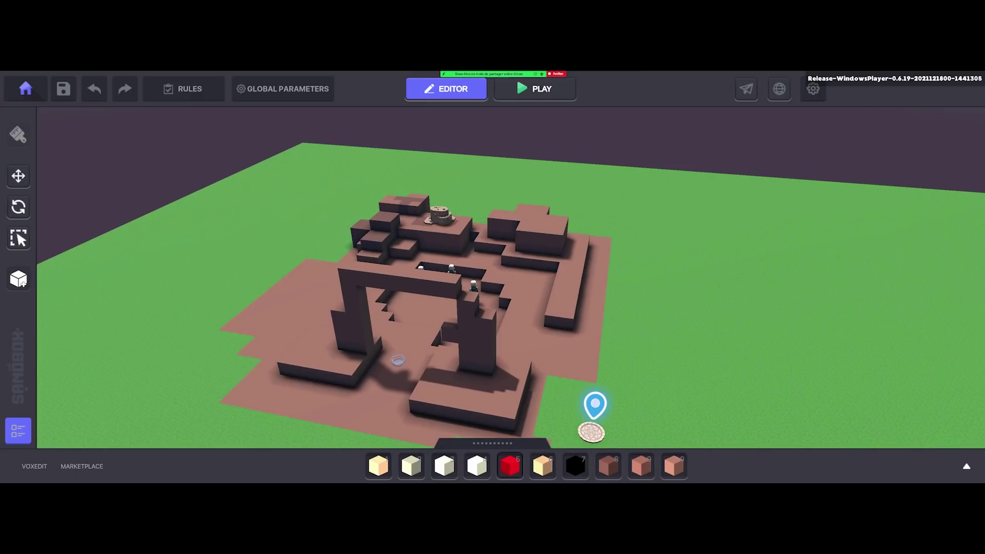
pyautogui.moveTo(607, 322); pyautogui.dragTo(465, 361, button='right')
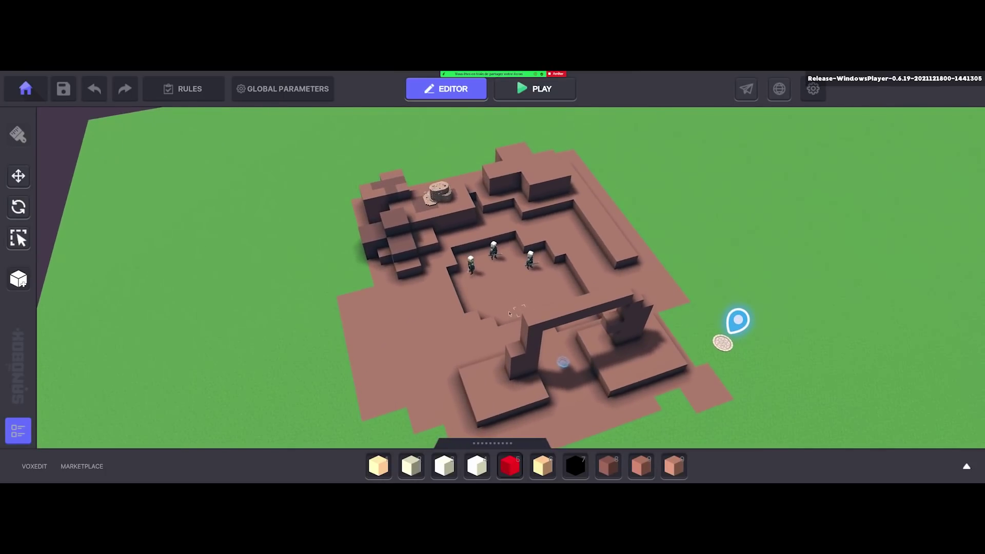
pyautogui.scroll(3, 429, 377)
pyautogui.scroll(3, 511, 273)
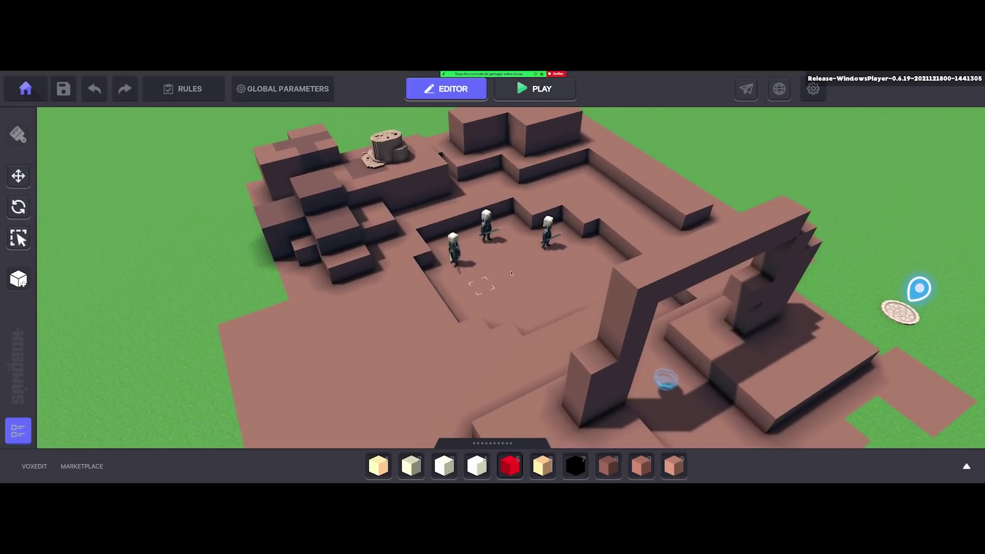
pyautogui.scroll(3, 482, 272)
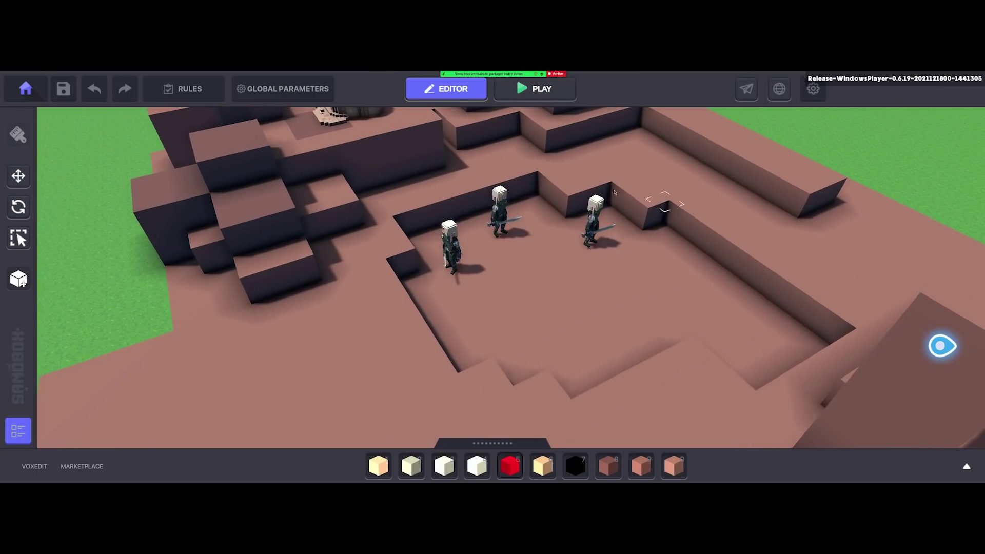
pyautogui.click(498, 207)
pyautogui.scroll(-5, 872, 307)
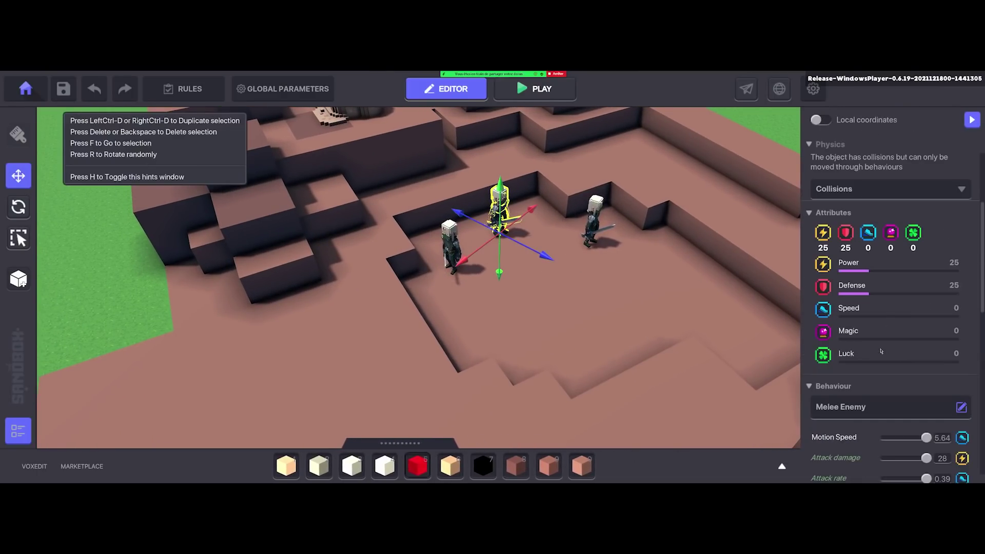
pyautogui.scroll(-2, 856, 390)
# Look through the list of available behaviours for the NPC, keep Melee Enemy, and deselect the NPC.
pyautogui.click(961, 253)
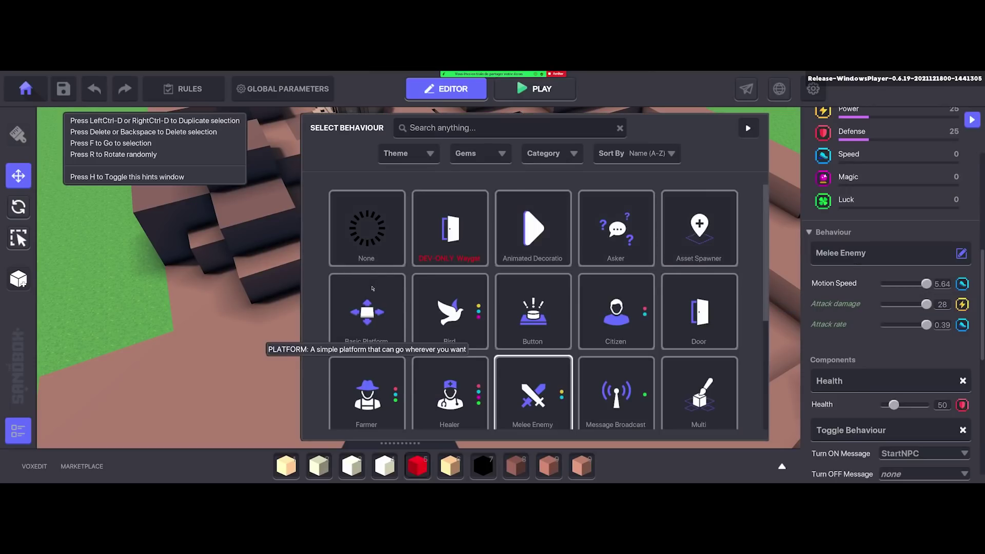
pyautogui.scroll(-1, 409, 336)
pyautogui.scroll(-1, 618, 307)
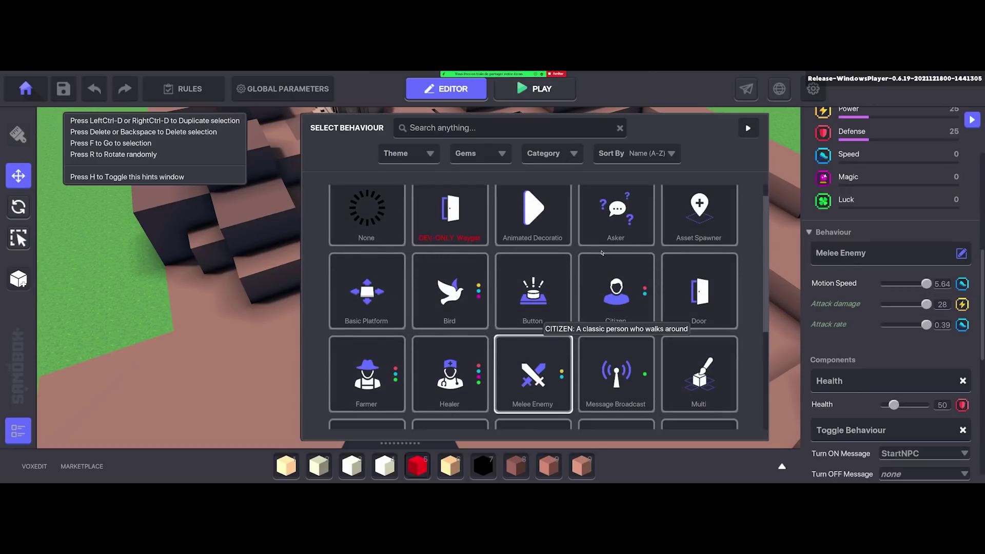
pyautogui.scroll(-3, 641, 369)
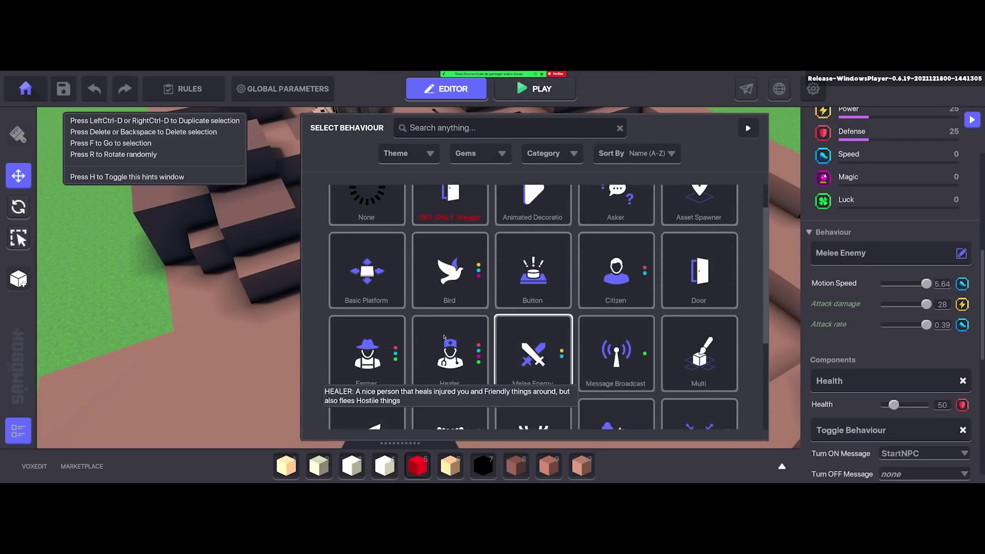
pyautogui.scroll(-2, 551, 414)
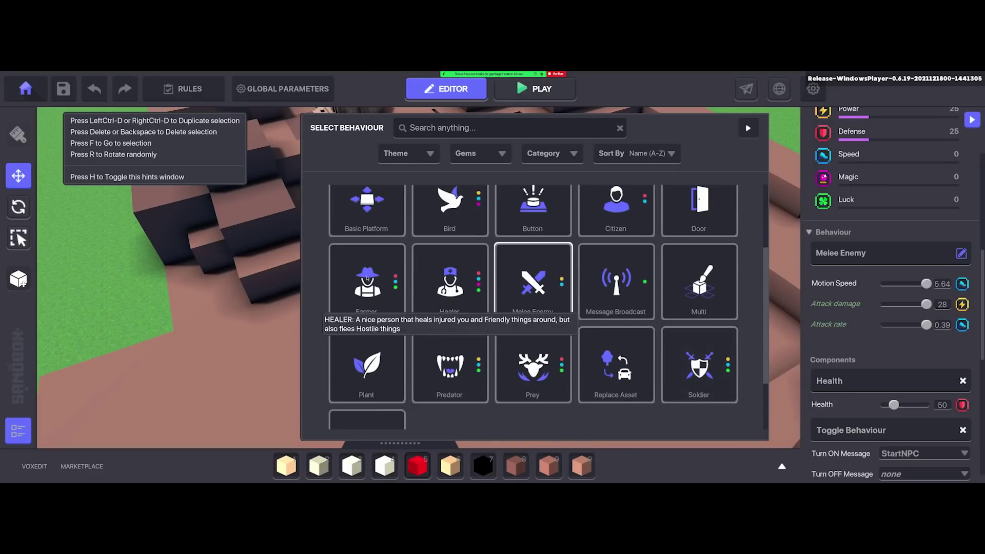
pyautogui.scroll(-2, 515, 378)
pyautogui.scroll(-1, 515, 377)
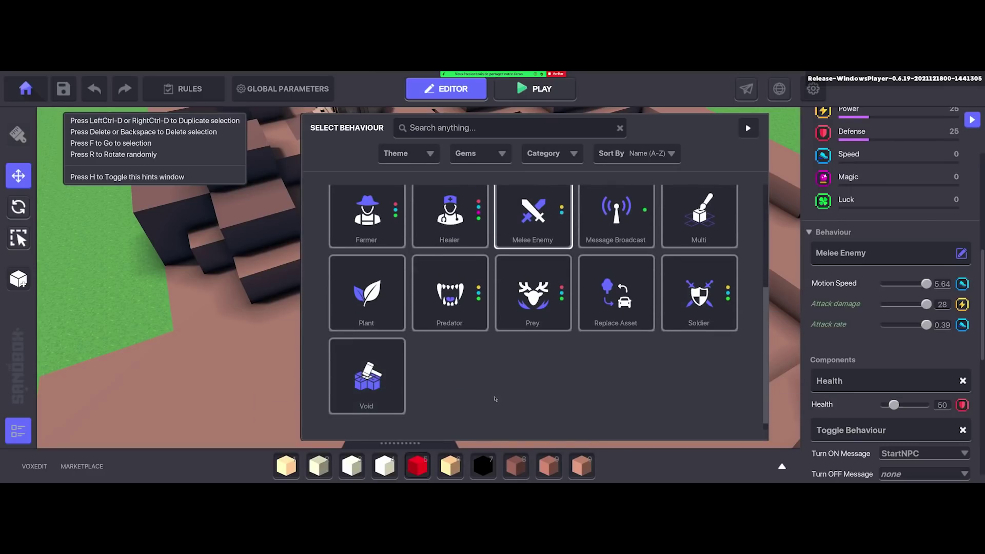
pyautogui.click(747, 127)
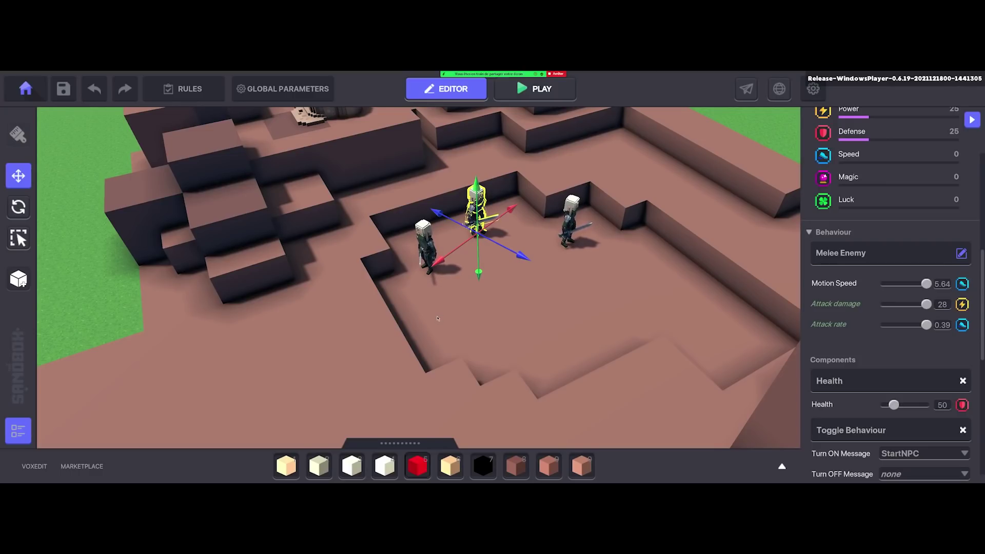
pyautogui.moveTo(559, 311); pyautogui.dragTo(453, 354, button='right')
pyautogui.click(555, 323)
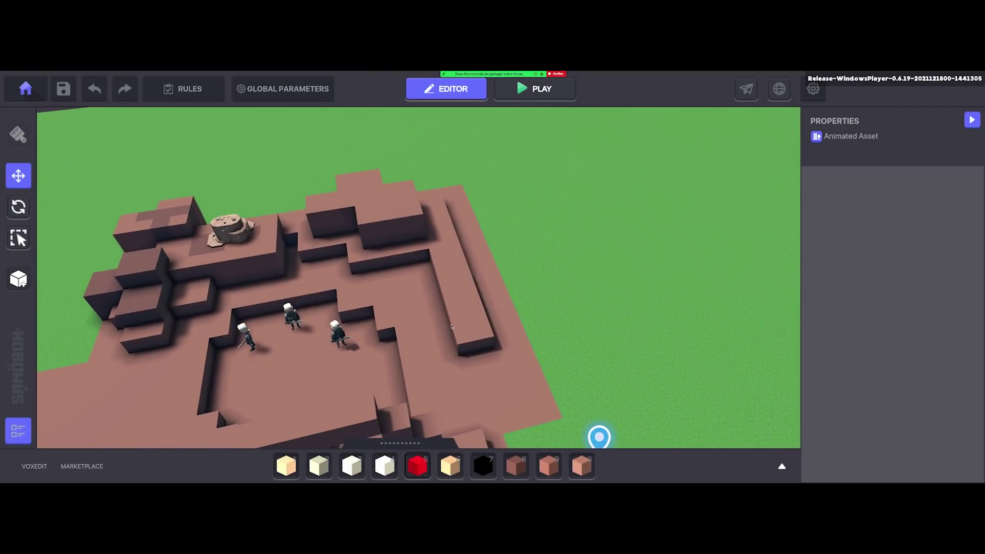
pyautogui.press('a')
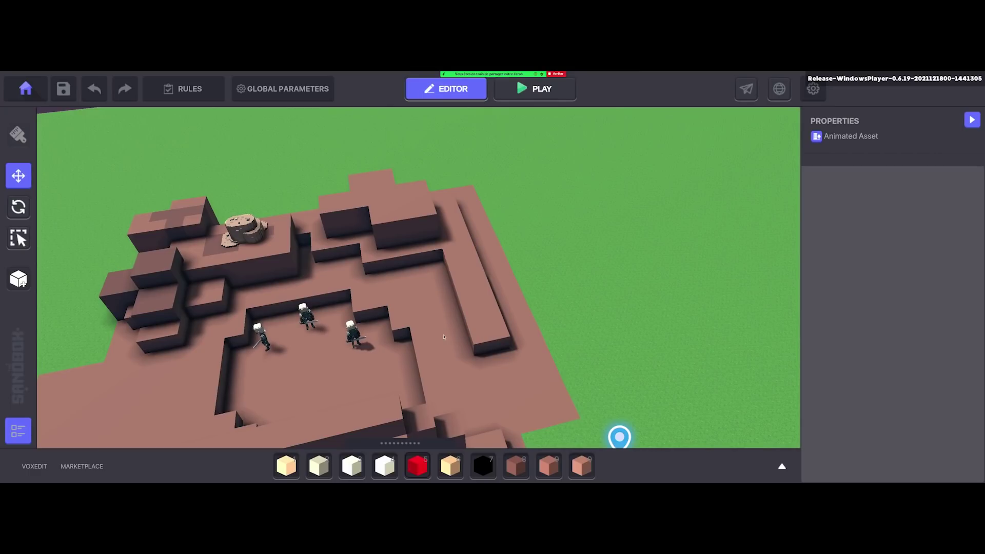
pyautogui.press('d')
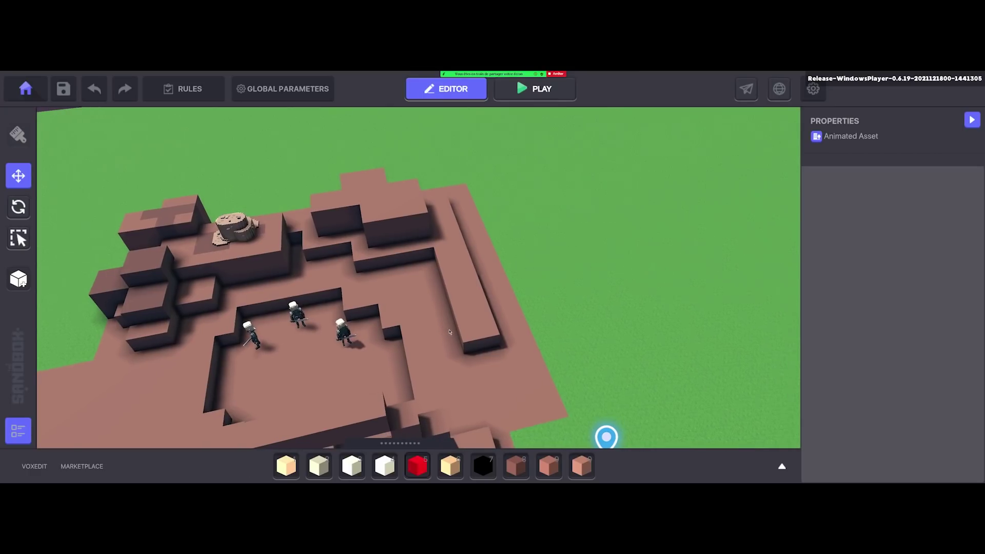
pyautogui.press('d')
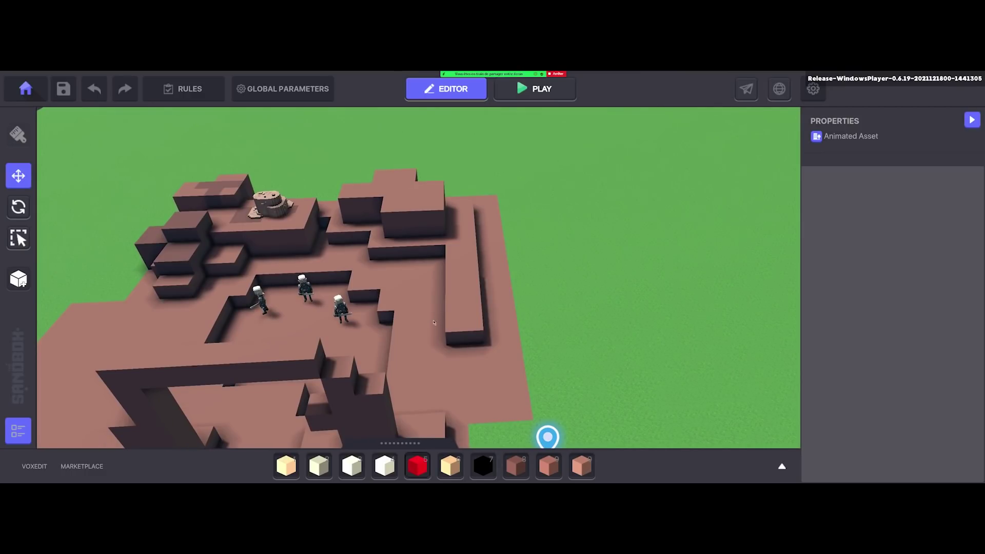
pyautogui.press('d')
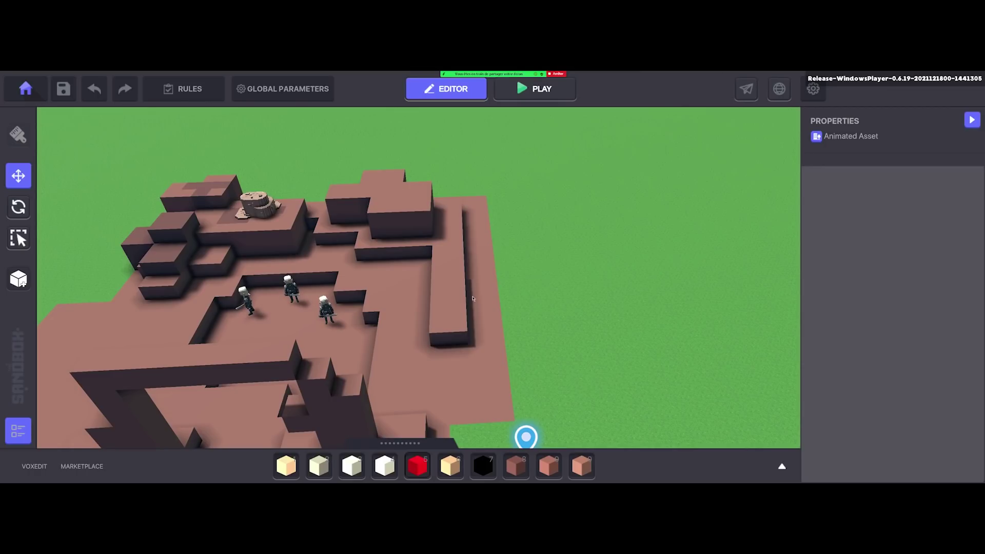
pyautogui.press('s')
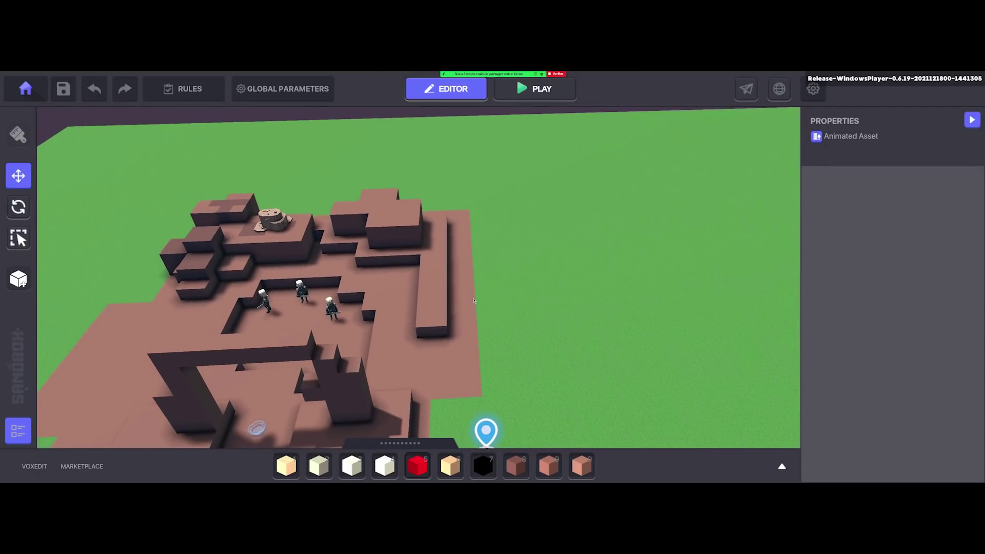
# Select the Desert Rock on the raised terrain behind the arena and look through the components available for it.
pyautogui.press('a')
pyautogui.press('Tab')
pyautogui.press('Tab')
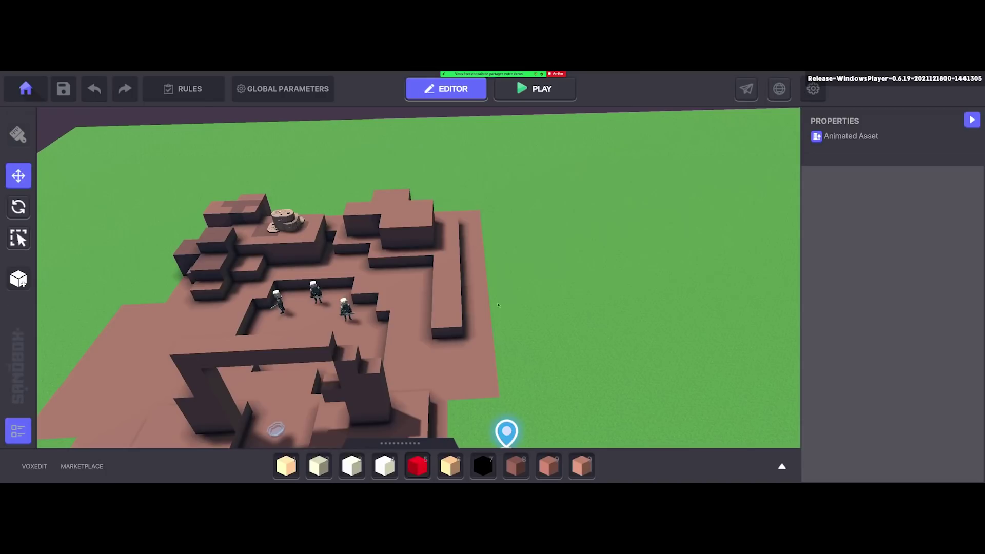
pyautogui.press('w')
pyautogui.press('w')
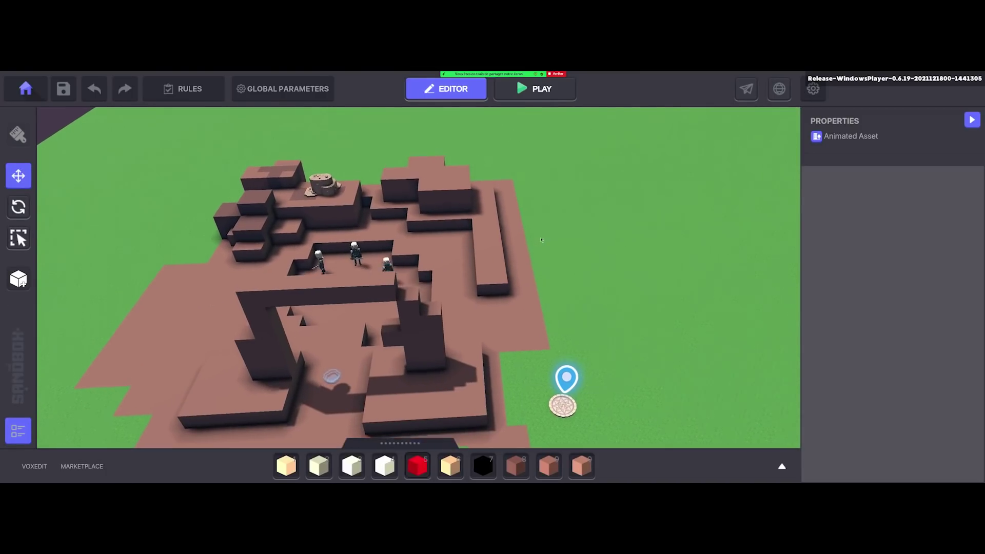
pyautogui.click(316, 230)
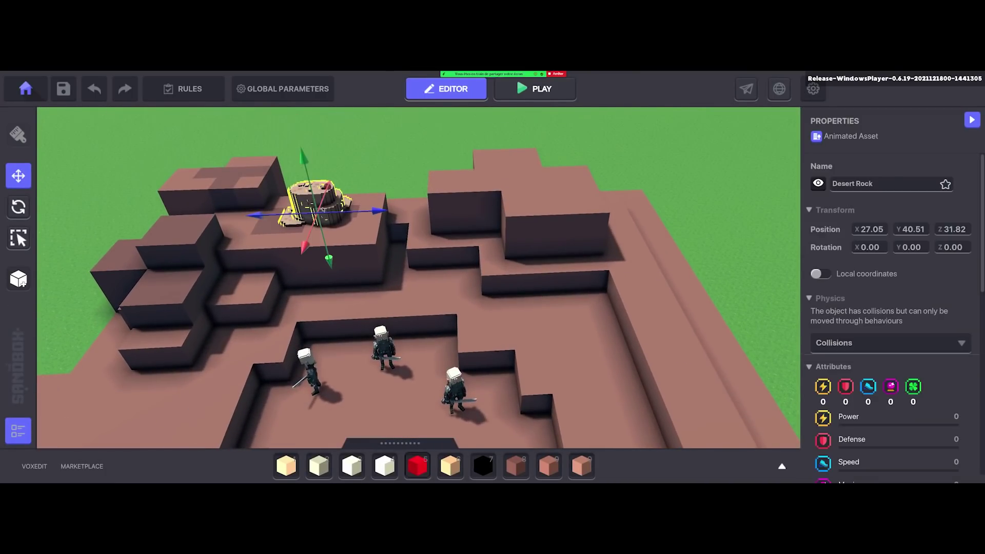
pyautogui.scroll(-8, 865, 257)
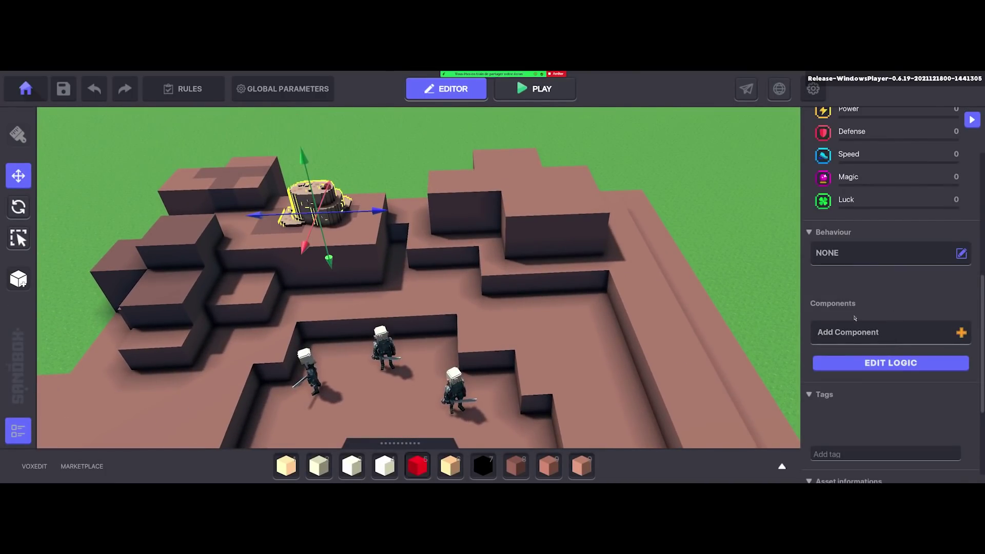
pyautogui.click(854, 334)
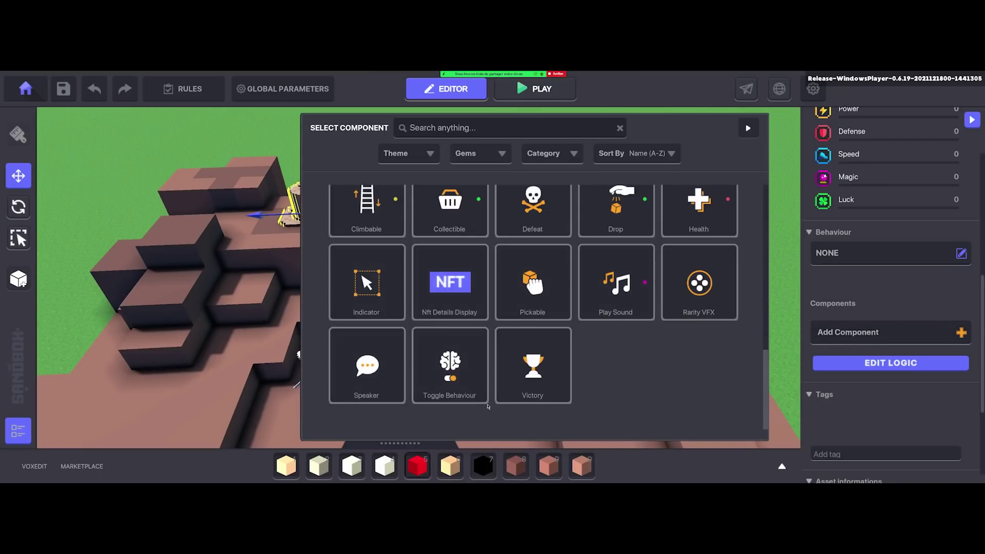
pyautogui.scroll(1, 493, 400)
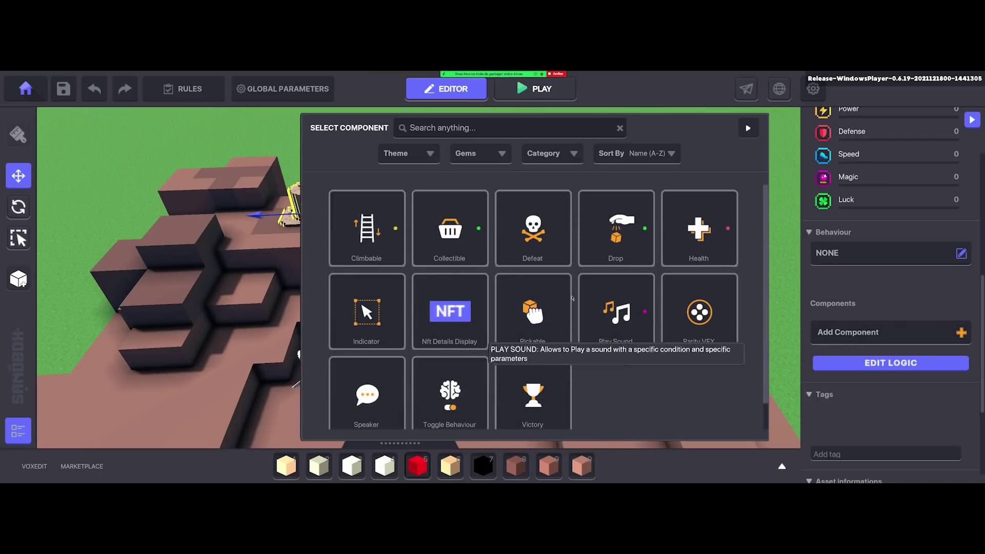
pyautogui.click(847, 303)
# Assign the Message Broadcaster behaviour to the Desert Rock.
pyautogui.scroll(-2, 856, 227)
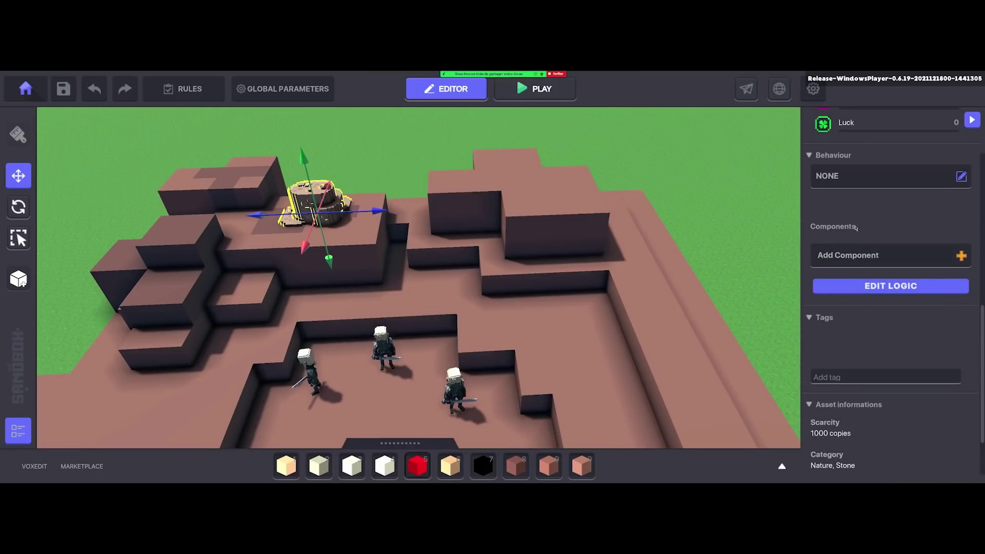
pyautogui.scroll(8, 855, 231)
pyautogui.scroll(-6, 856, 287)
pyautogui.click(855, 259)
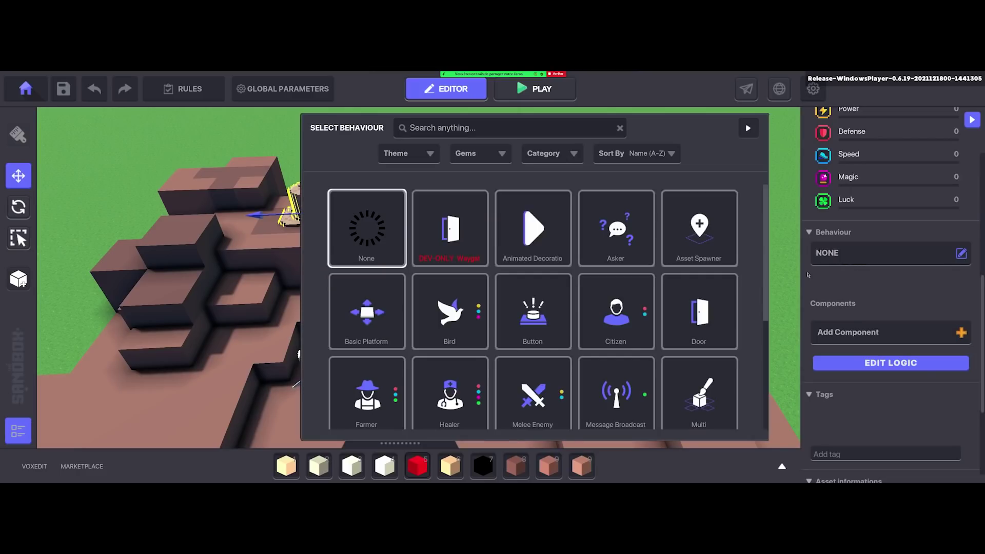
pyautogui.scroll(-2, 574, 371)
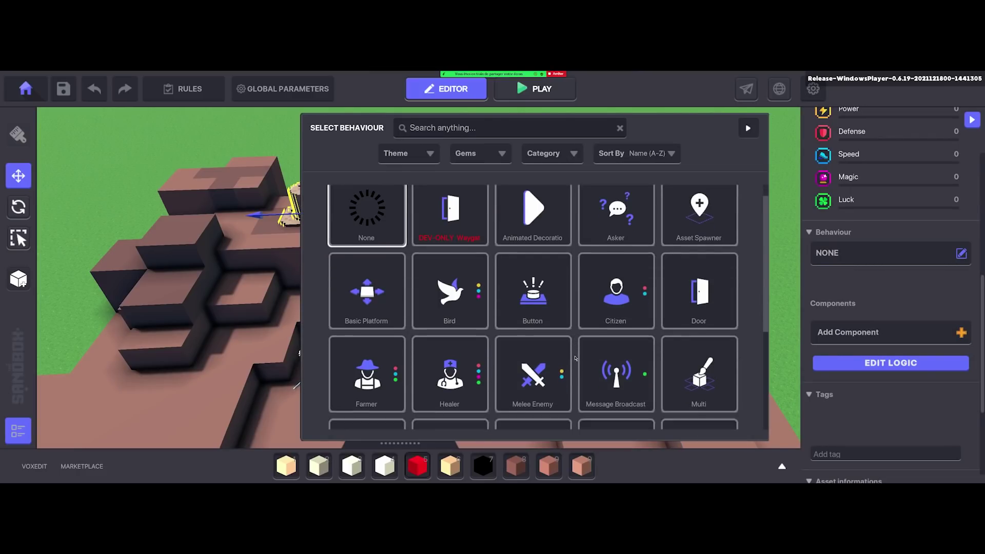
pyautogui.click(612, 353)
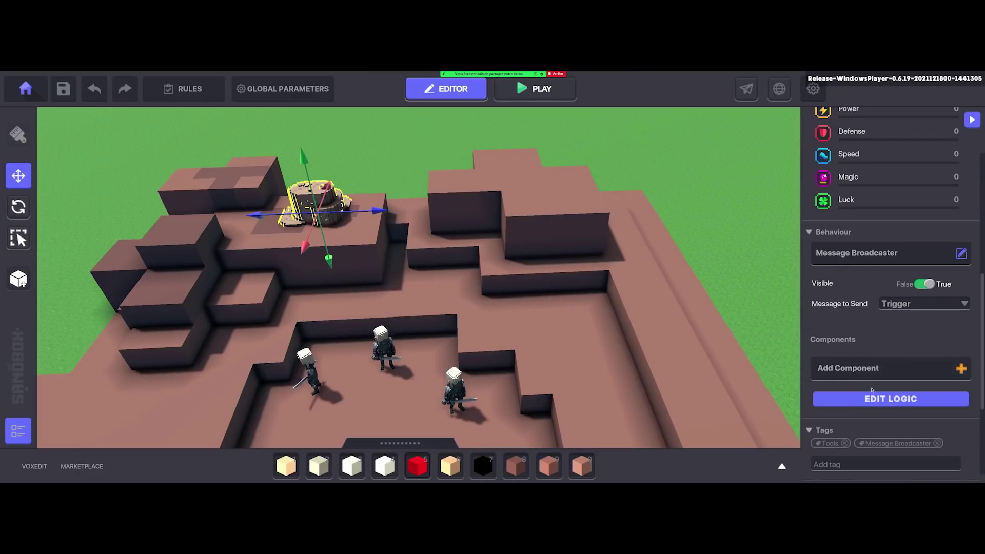
# In the Desert Rock's logic, enable waiting before the broadcast and keep Interact as the required message.
pyautogui.click(875, 399)
pyautogui.scroll(-2, 861, 359)
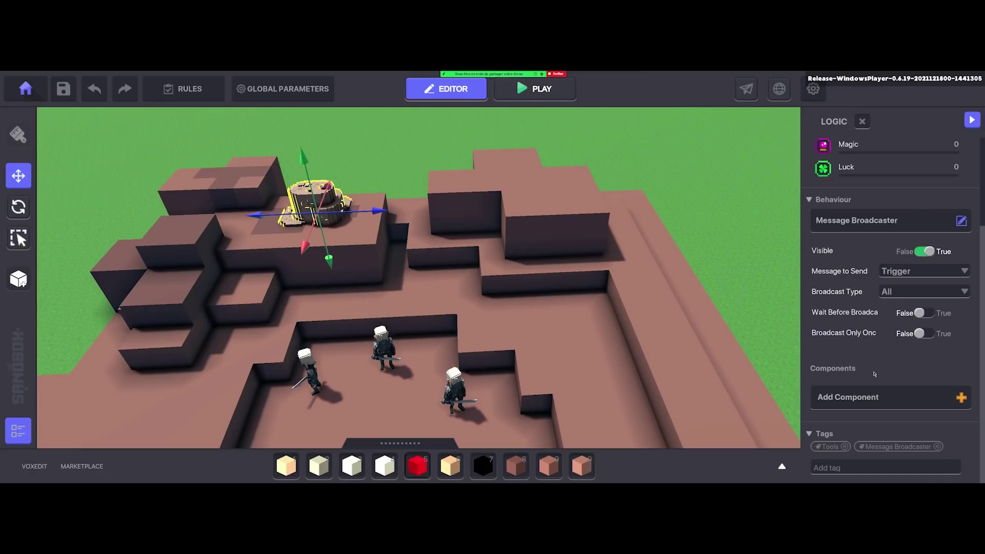
pyautogui.click(918, 314)
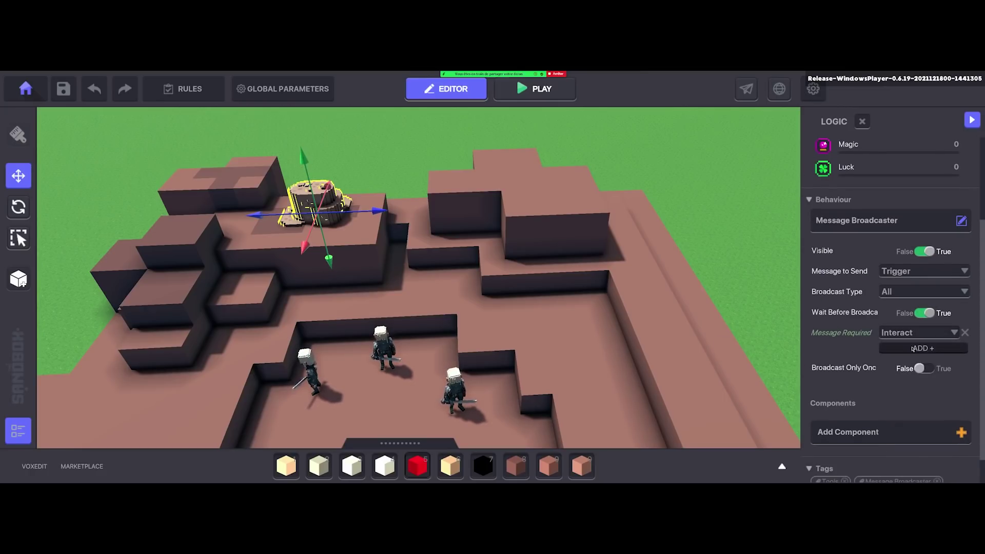
pyautogui.click(910, 334)
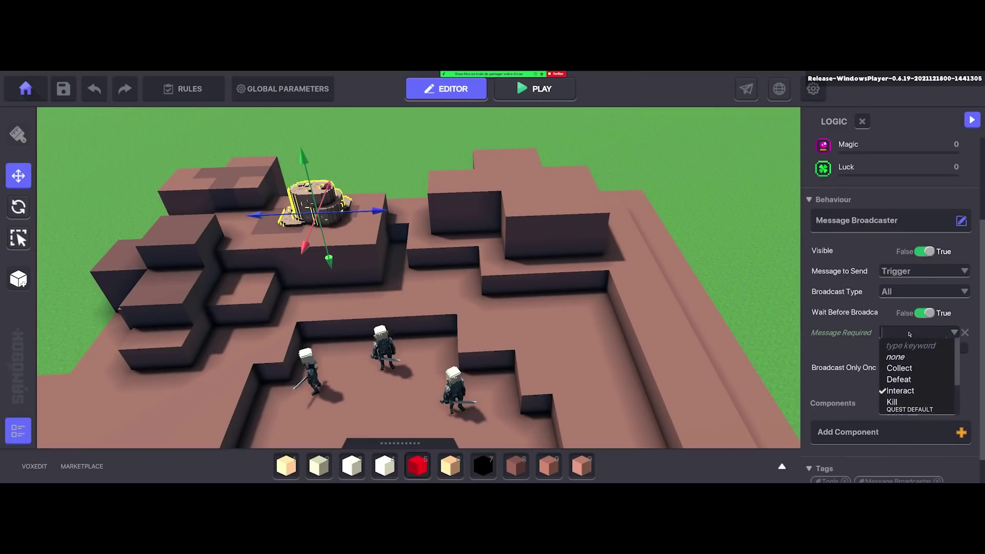
pyautogui.click(846, 347)
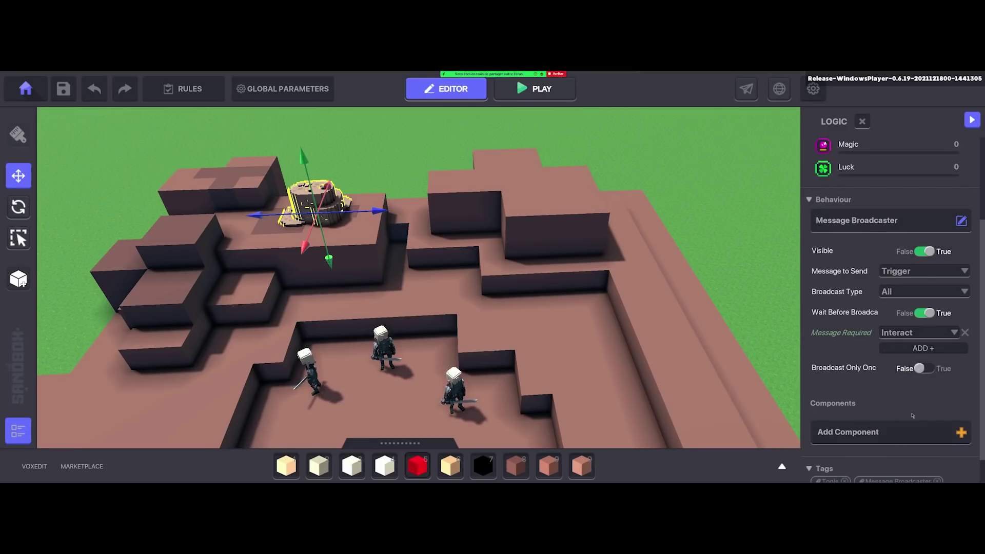
# Add a second required message to the Desert Rock's broadcaster and set it to Trigger.
pyautogui.click(902, 353)
pyautogui.click(900, 348)
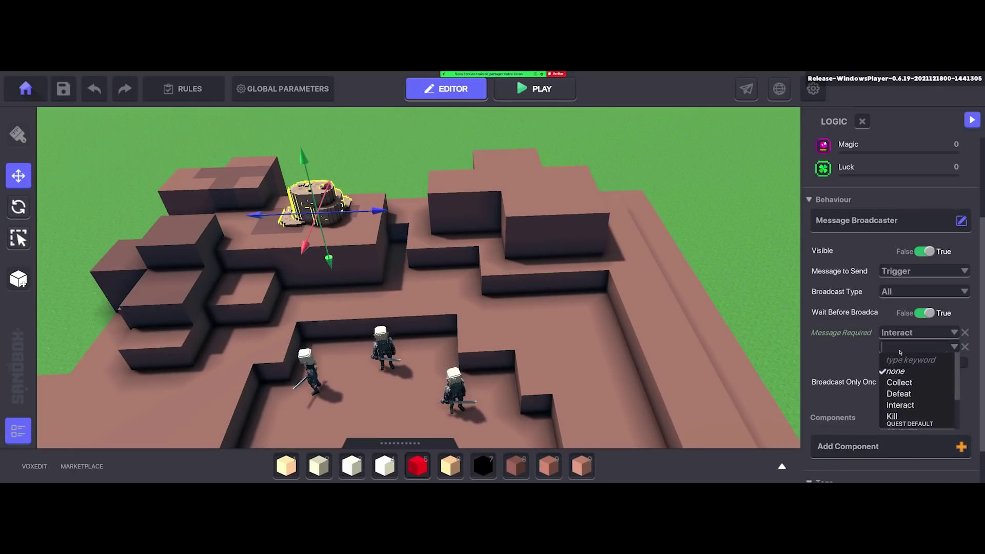
pyautogui.write('T')
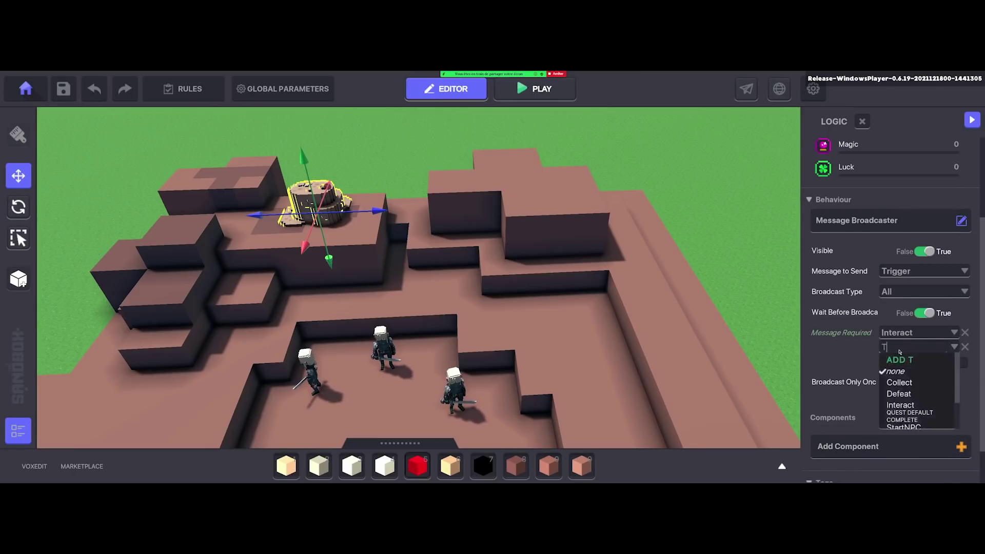
pyautogui.write('riggr')
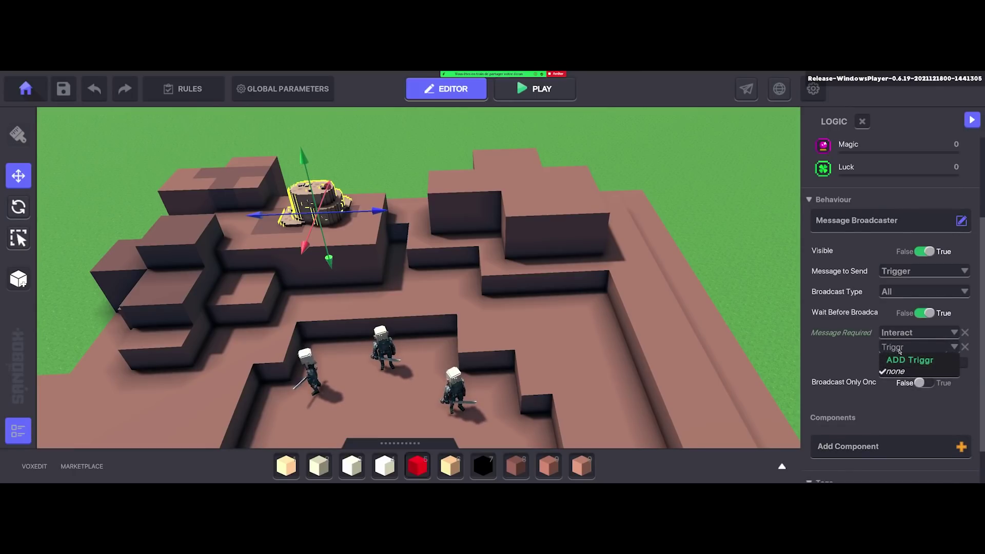
pyautogui.press('BackSpace')
pyautogui.write('er')
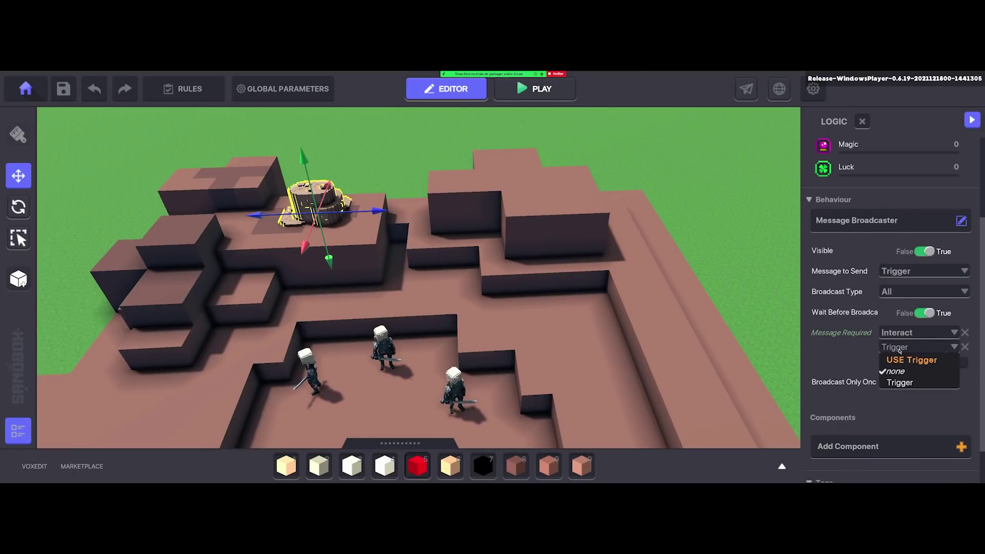
pyautogui.click(906, 360)
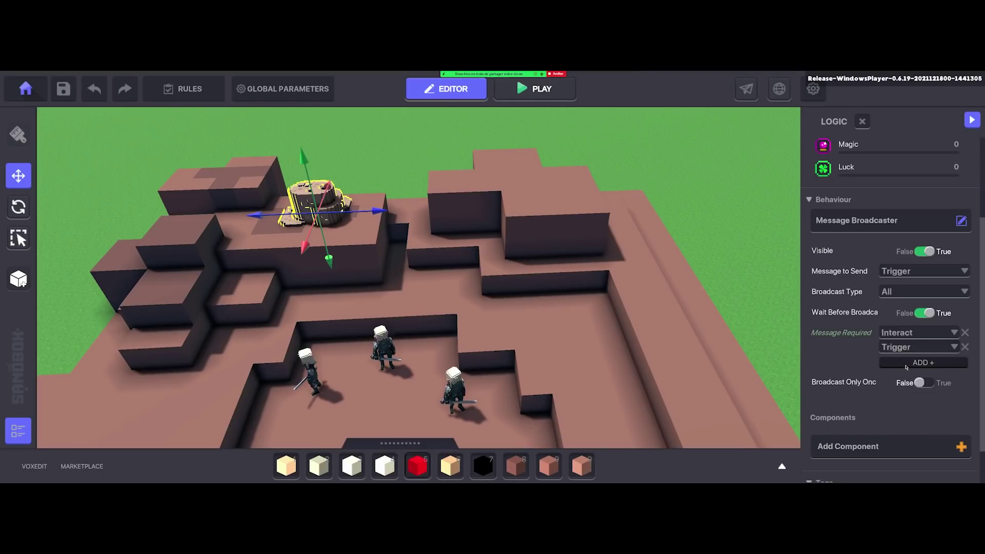
# Change the second required message to a new message named Check, and deselect the Desert Rock.
pyautogui.click(897, 349)
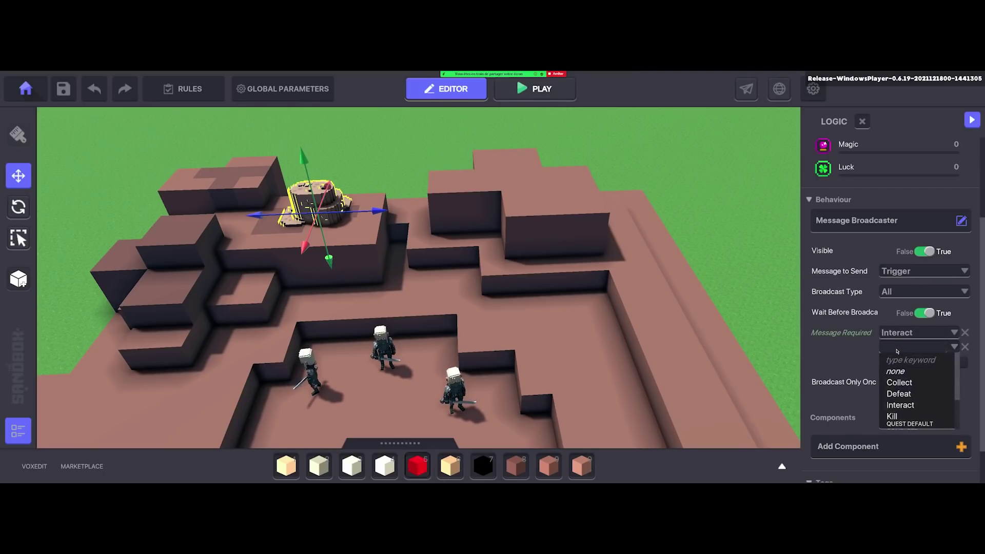
pyautogui.write('Check')
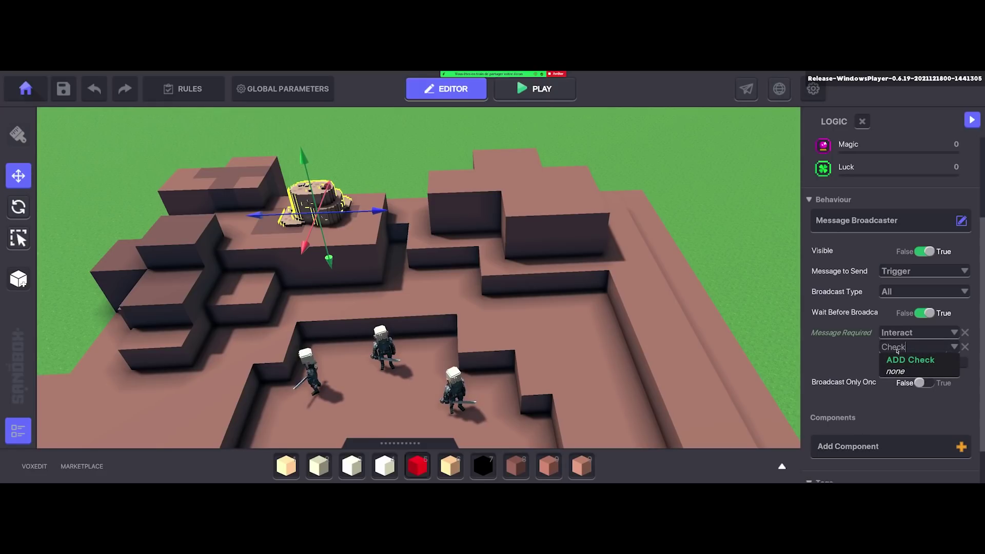
pyautogui.click(898, 360)
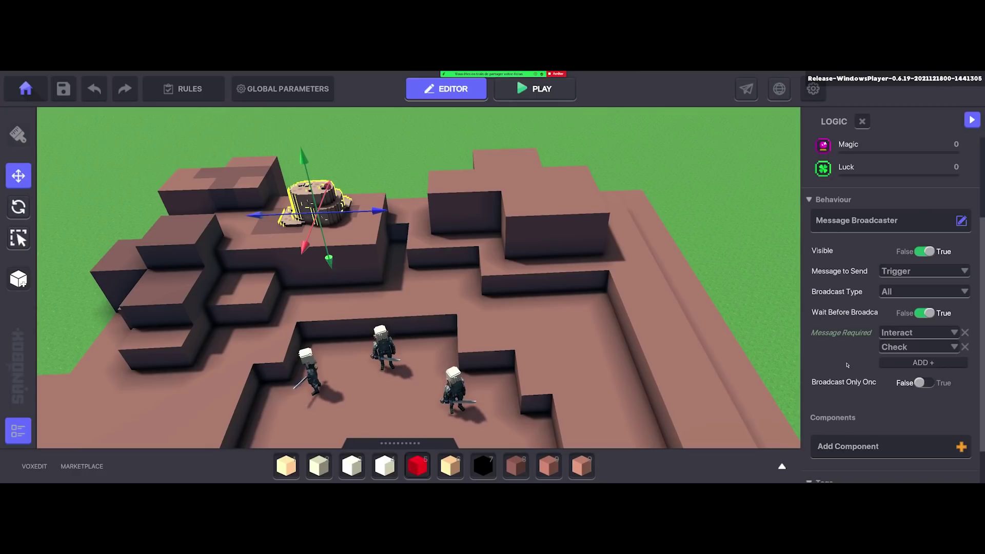
pyautogui.scroll(-2, 851, 405)
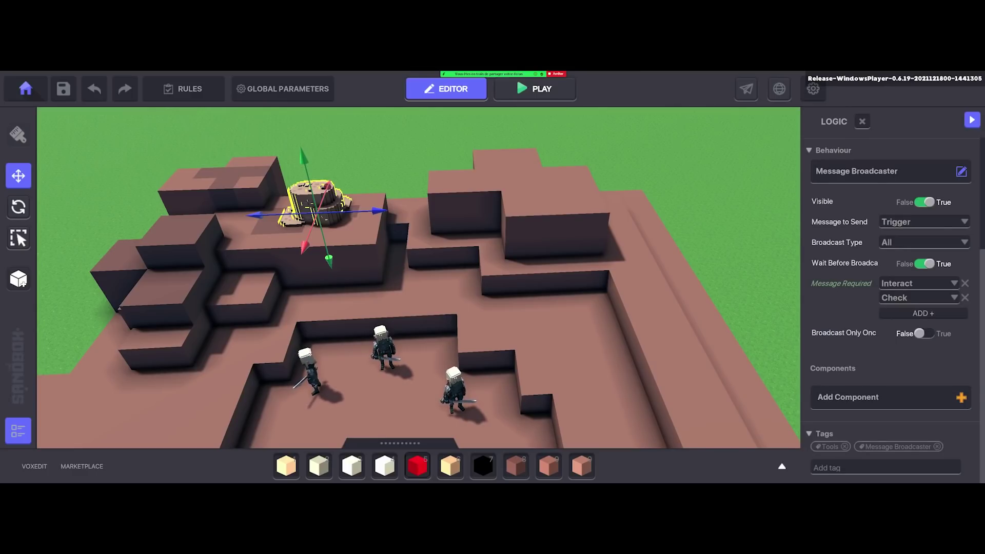
pyautogui.press('Escape')
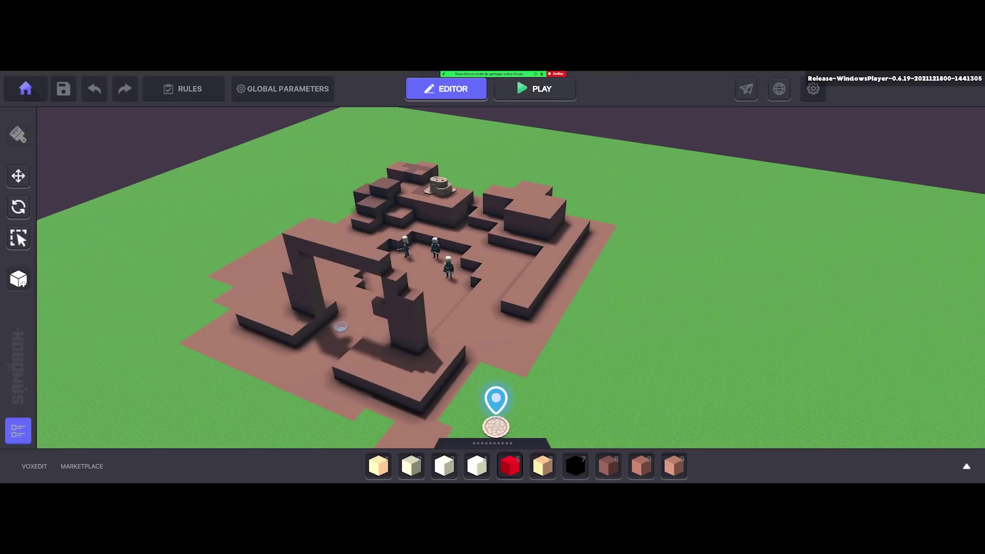
# Examine the forms for publishing and for sharing the experience, closing each without submitting.
pyautogui.click(779, 90)
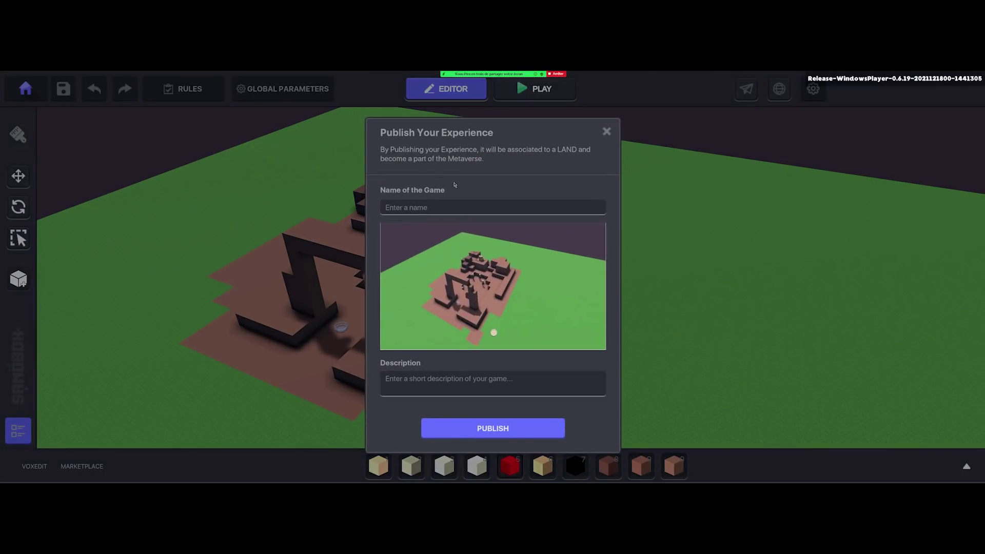
pyautogui.click(605, 133)
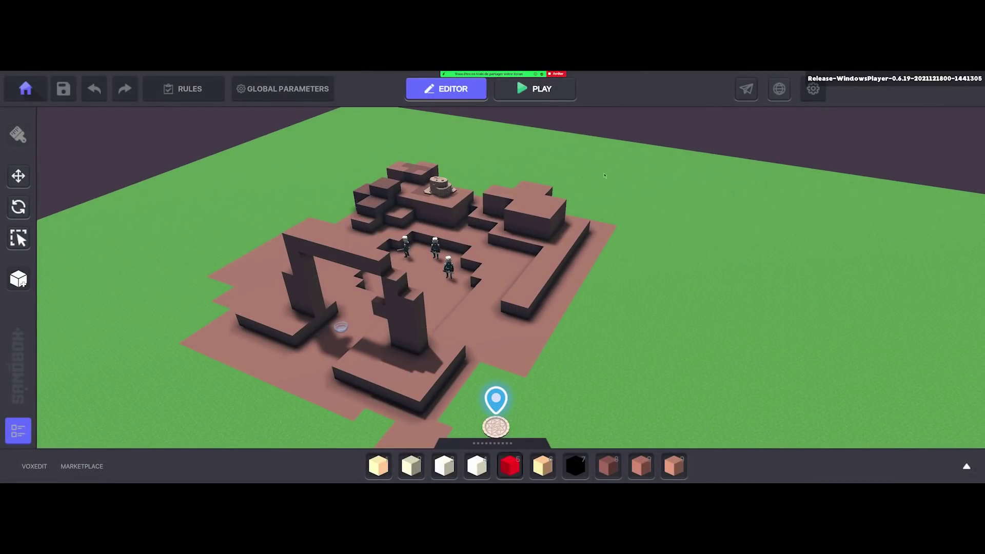
pyautogui.click(746, 89)
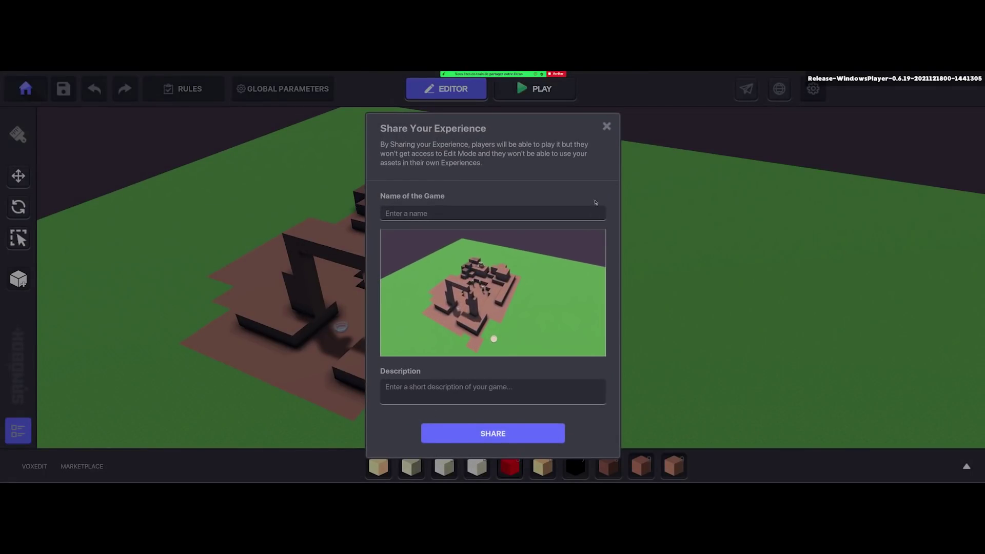
pyautogui.click(607, 126)
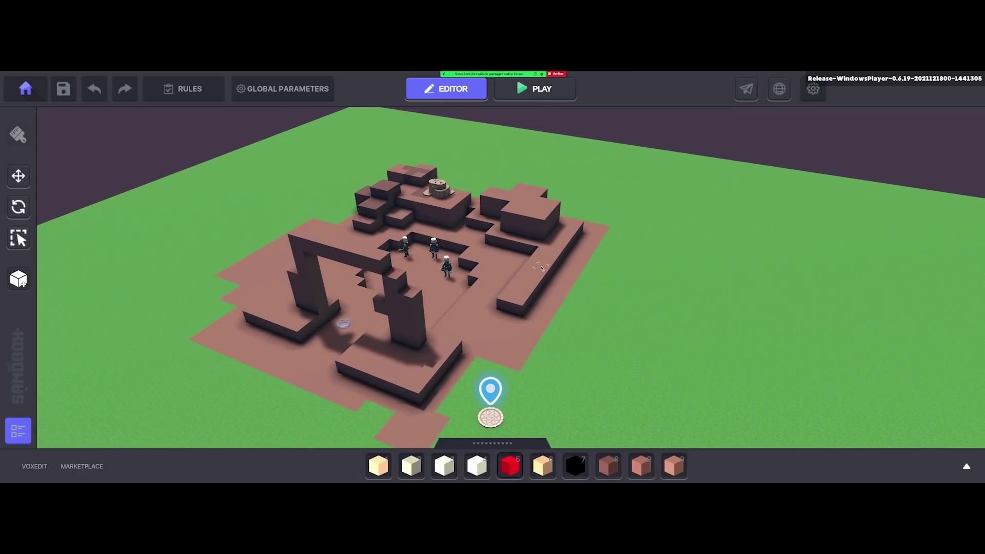
pyautogui.scroll(2, 561, 255)
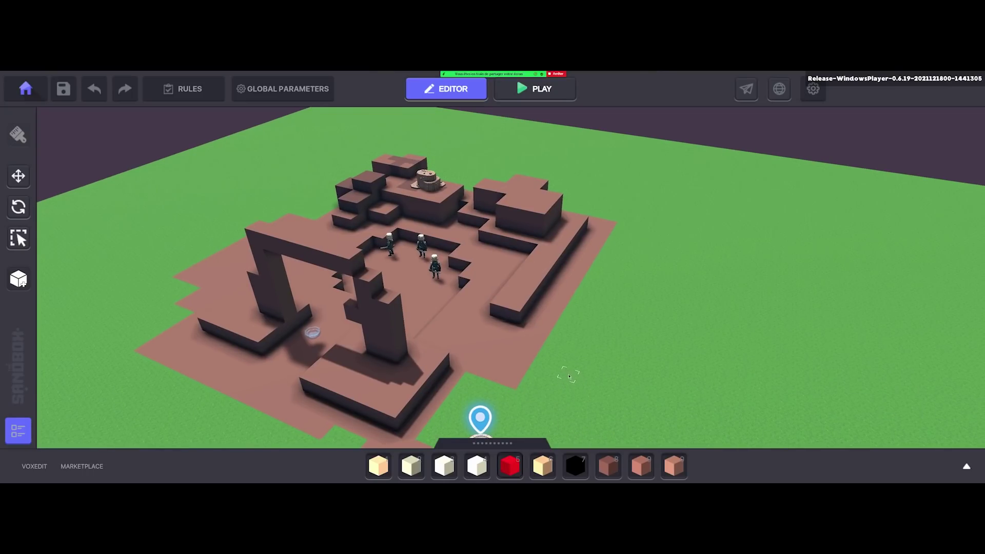
pyautogui.press('a')
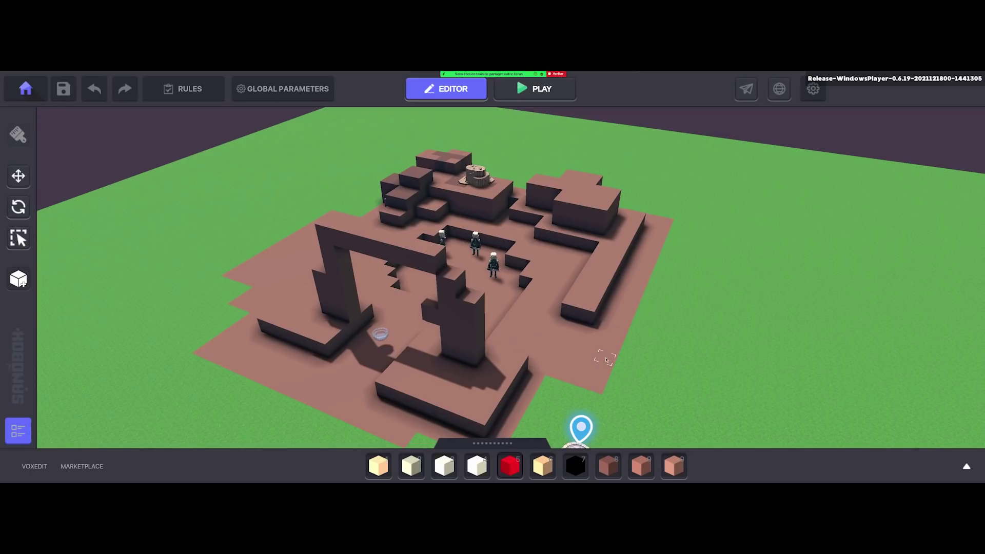
pyautogui.press('d')
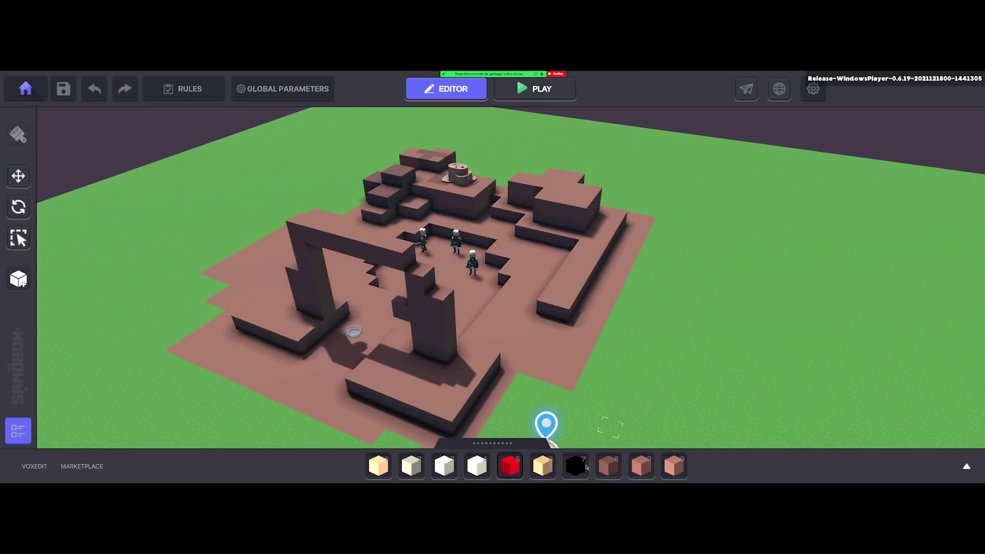
# With Rosybrown block 2 active, erase blocks from the arch's pillars and the platforms at its base, and hide the block's properties.
pyautogui.click(640, 466)
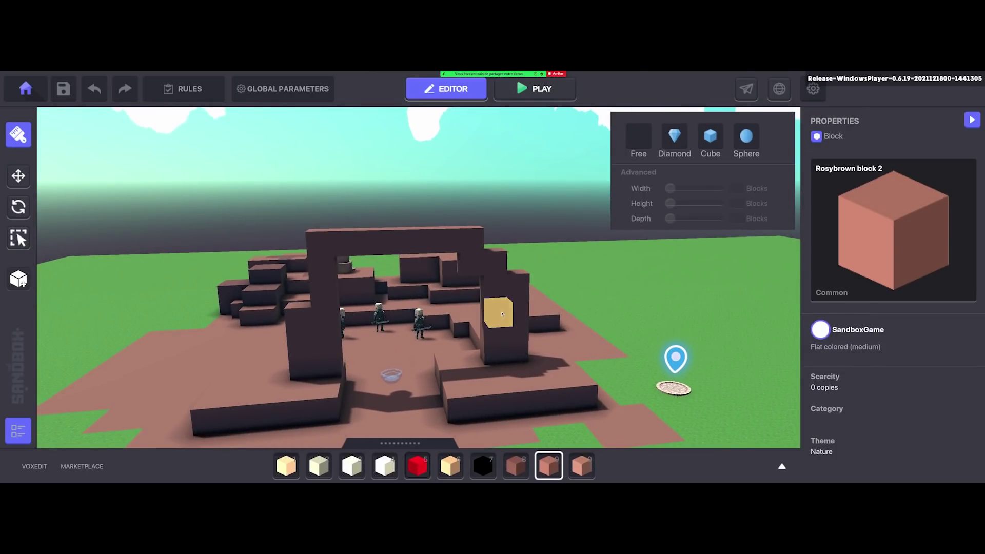
pyautogui.moveTo(501, 317); pyautogui.dragTo(529, 359, button='right')
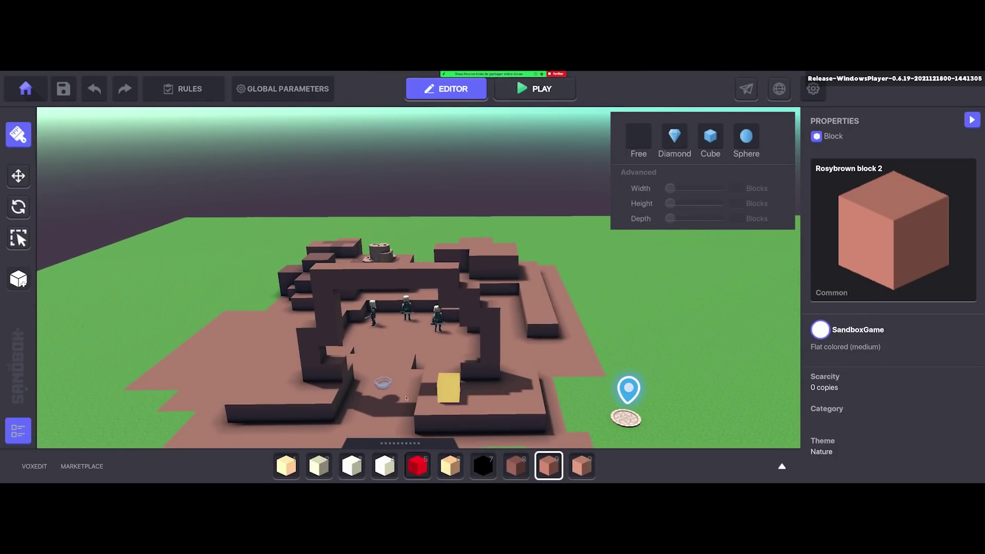
pyautogui.moveTo(449, 387); pyautogui.dragTo(332, 421, button='right')
pyautogui.click(332, 421)
pyautogui.click(303, 418)
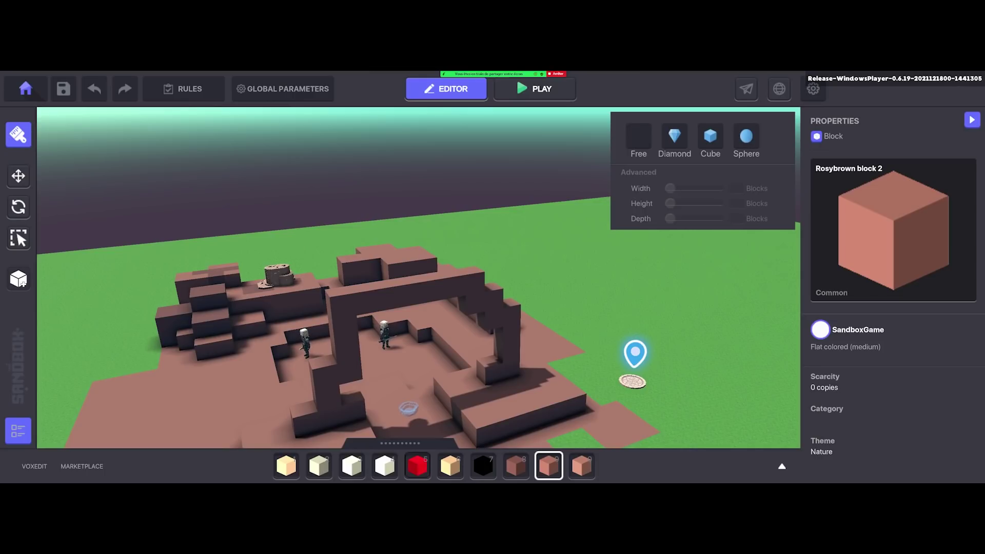
pyautogui.click(971, 120)
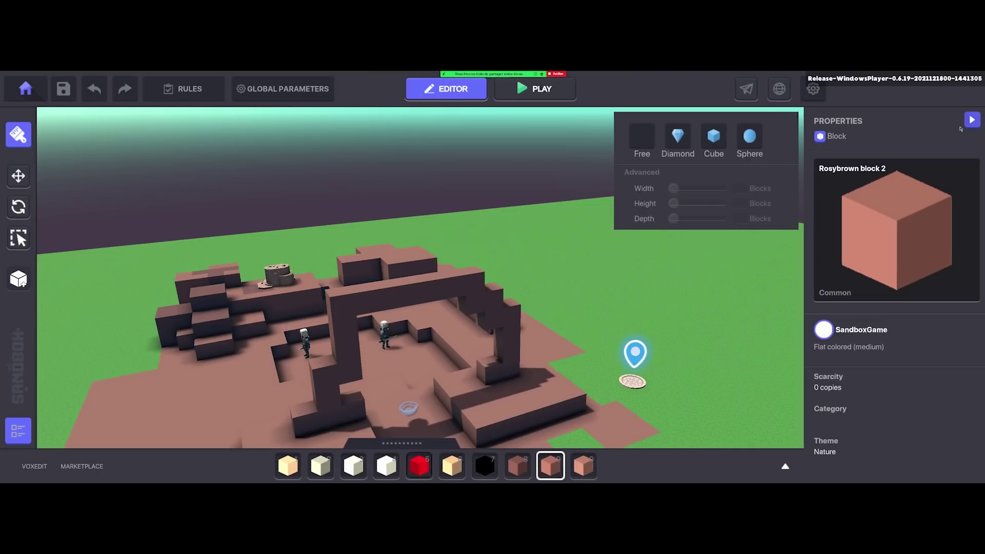
# With the Move tool, select the Masked Elven Blademaster closest to the stepped rocks and review its attributes.
pyautogui.click(18, 175)
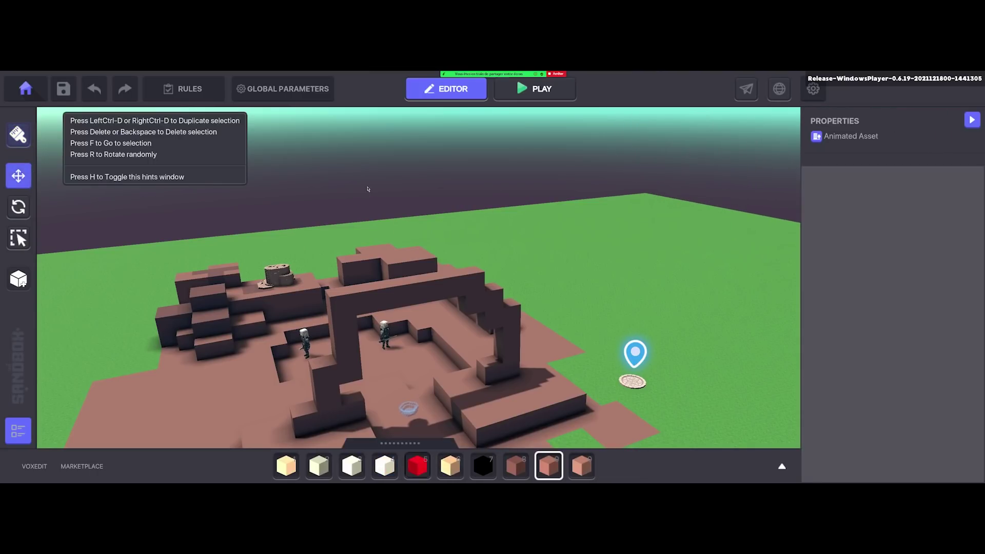
pyautogui.moveTo(307, 257); pyautogui.dragTo(337, 285, button='right')
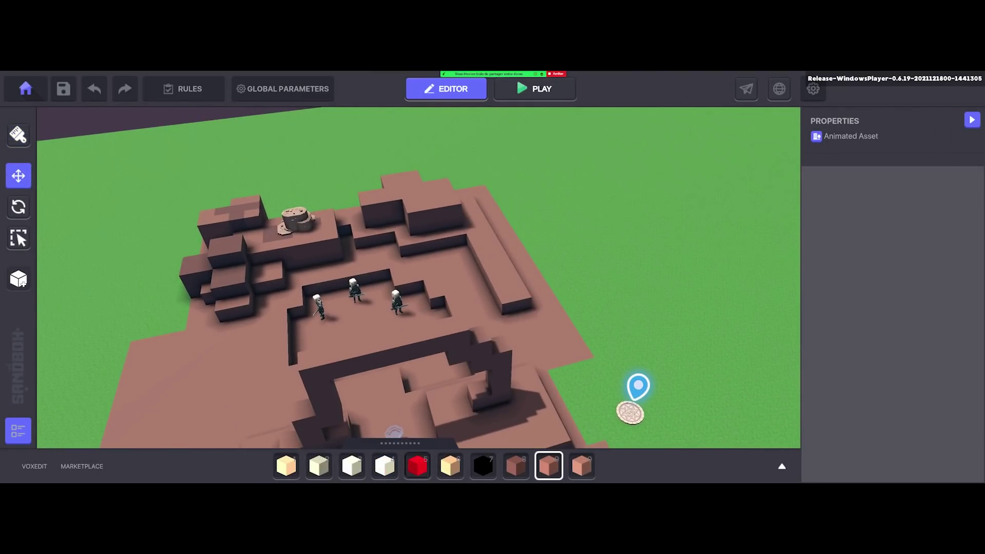
pyautogui.click(318, 303)
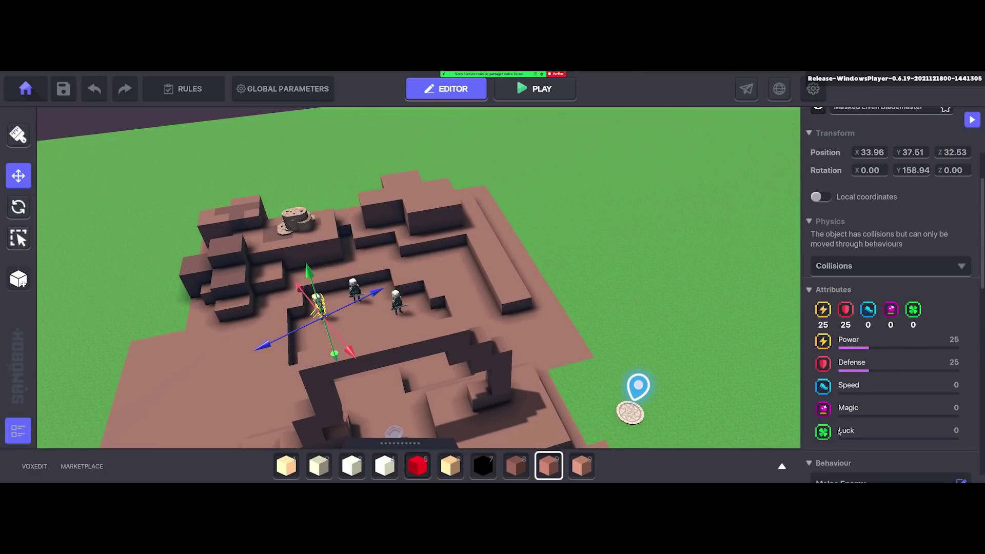
pyautogui.scroll(-2, 839, 432)
pyautogui.scroll(2, 836, 374)
# Examine the rarity levels available for filtering the asset library.
pyautogui.press('Tab')
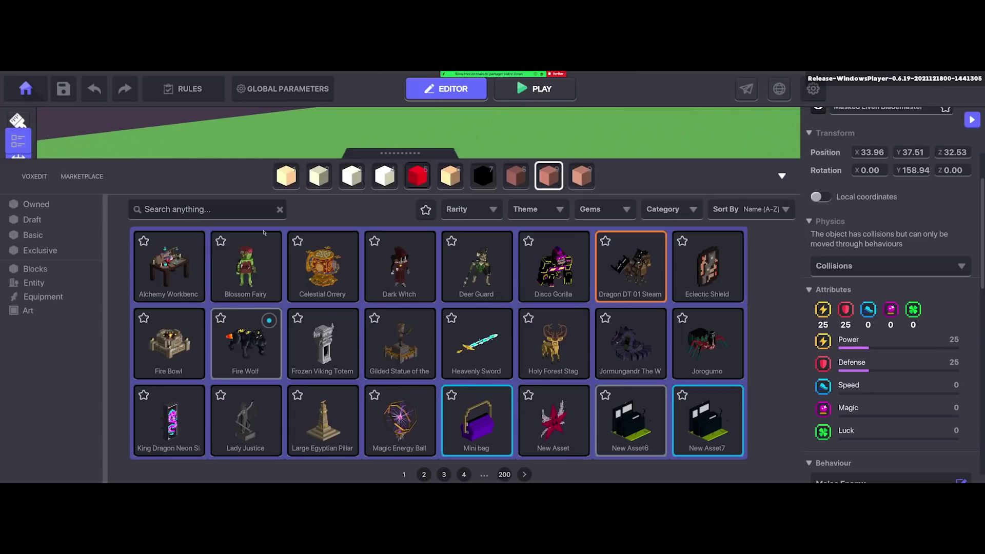
pyautogui.click(471, 215)
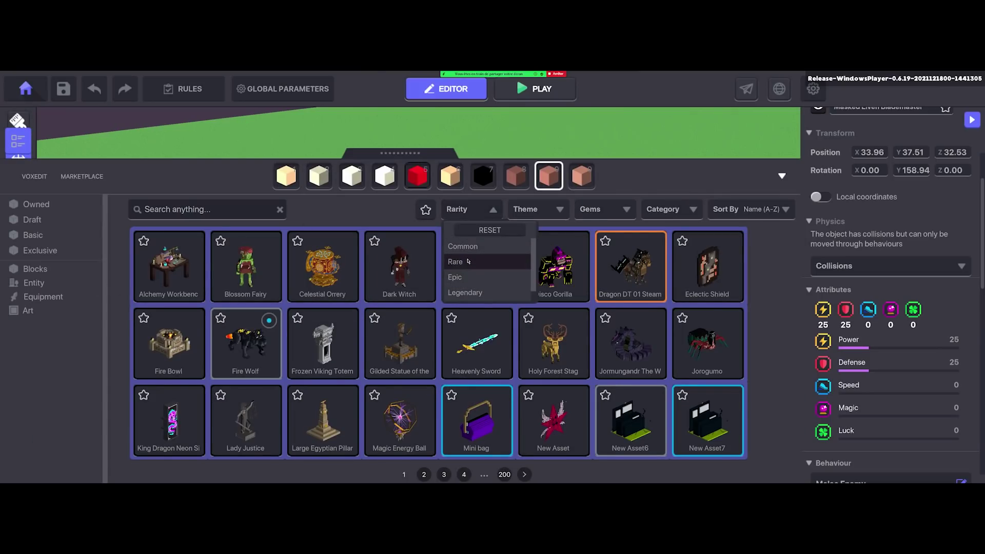
pyautogui.scroll(-1, 467, 283)
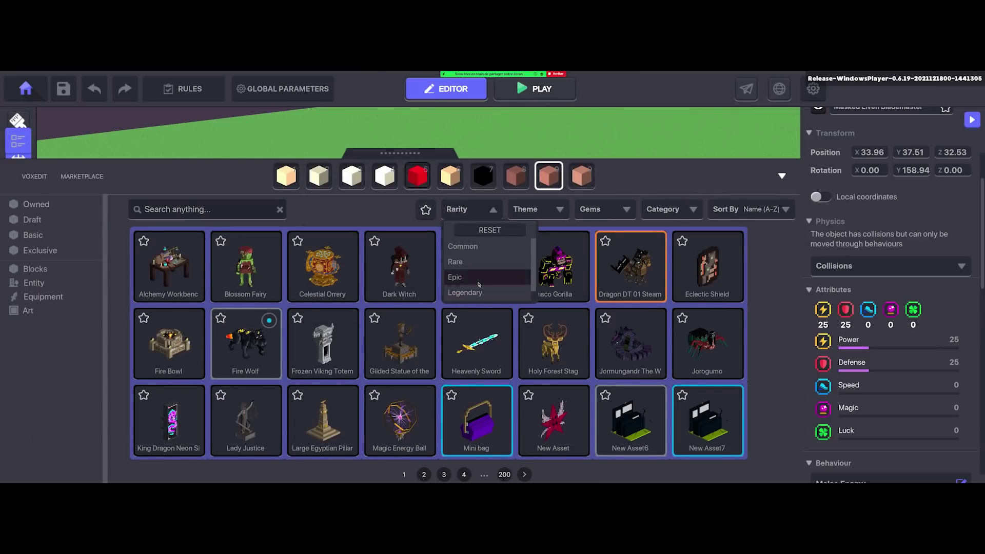
pyautogui.scroll(1, 470, 256)
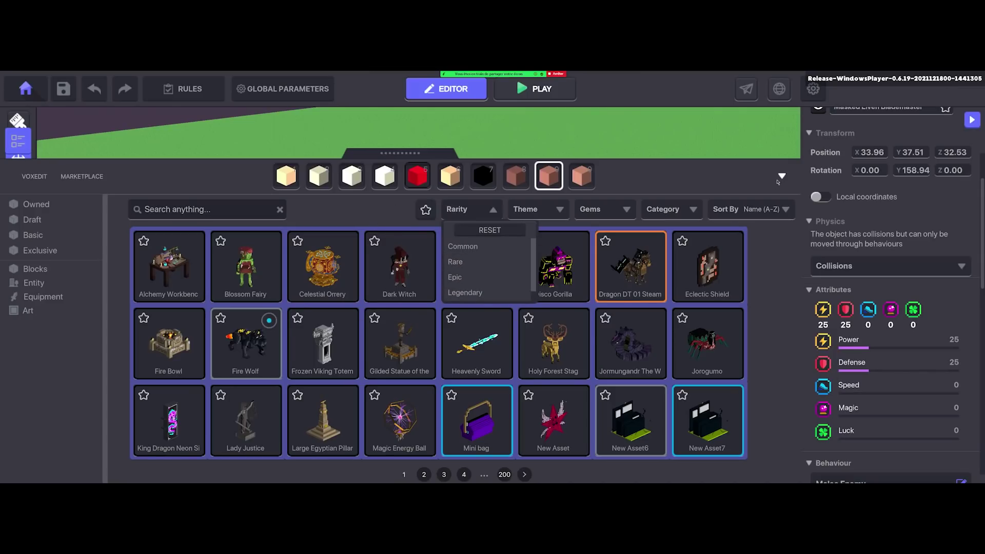
pyautogui.scroll(-1, 489, 276)
pyautogui.scroll(1, 489, 276)
# Compare the Blademaster's attributes with its Melee Enemy behaviour and component settings, and collapse the asset library.
pyautogui.scroll(-5, 865, 349)
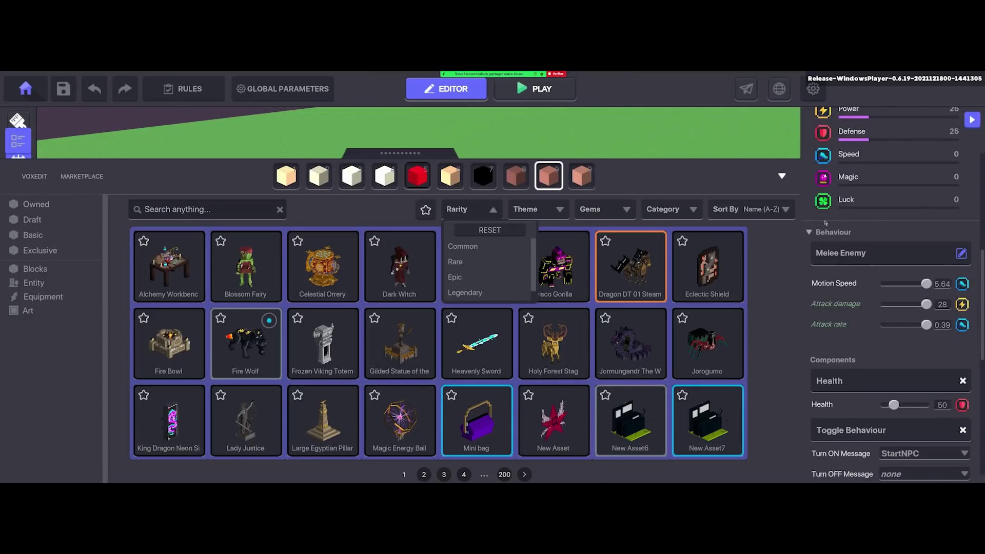
pyautogui.scroll(3, 825, 222)
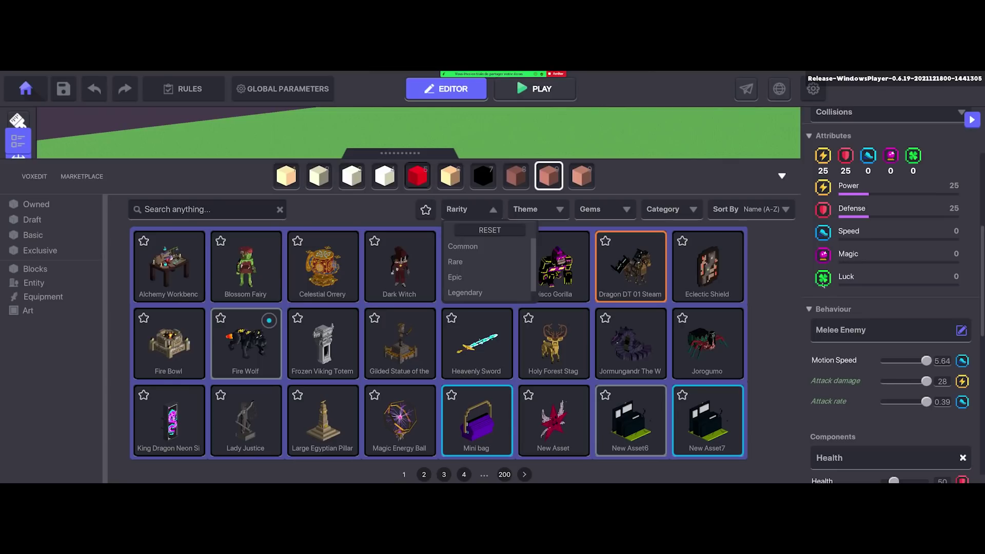
pyautogui.scroll(-3, 812, 343)
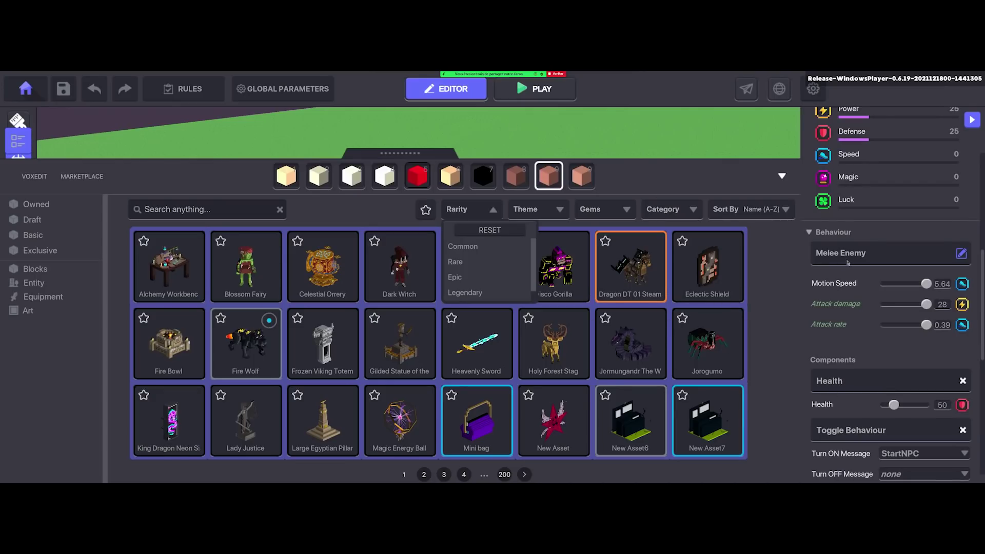
pyautogui.scroll(3, 848, 263)
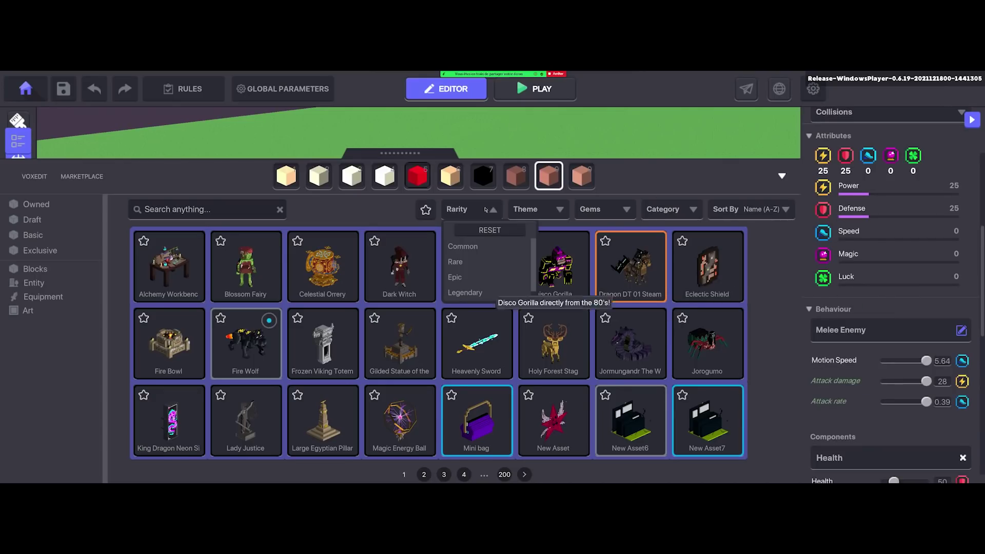
pyautogui.click(400, 153)
# Raise the Health value of the selected Blademaster's Health component to 158.
pyautogui.moveTo(393, 288); pyautogui.dragTo(423, 272, button='middle')
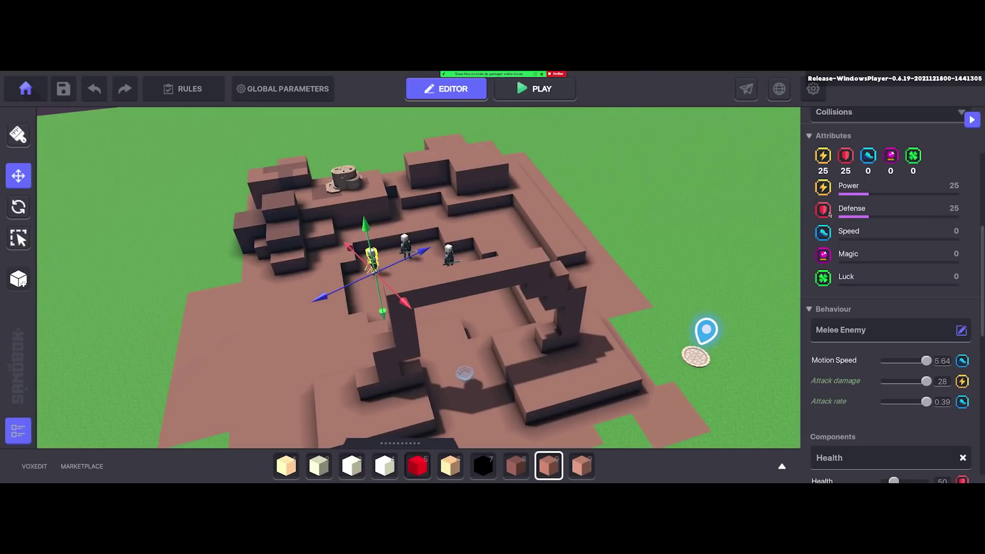
pyautogui.scroll(-3, 836, 246)
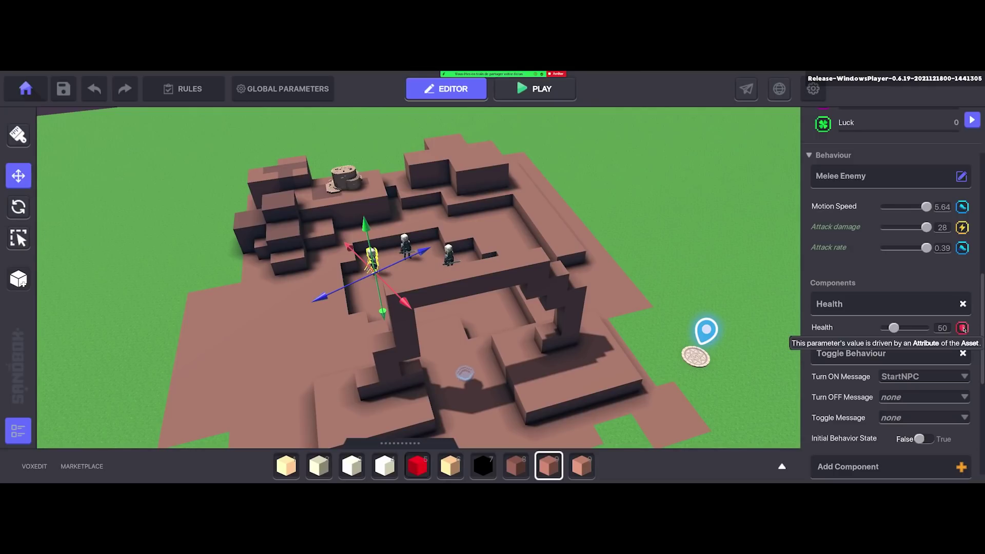
pyautogui.scroll(3, 856, 231)
pyautogui.scroll(-3, 872, 284)
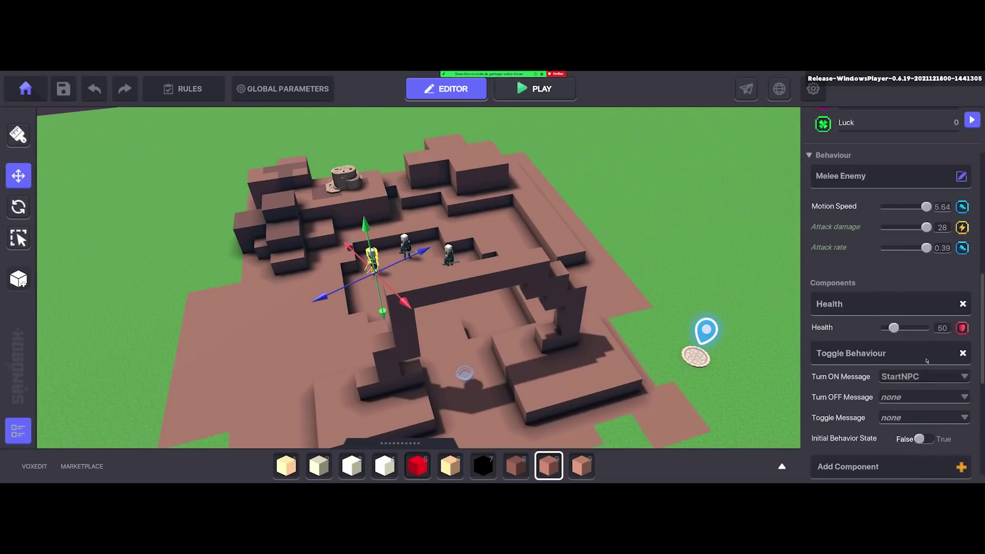
pyautogui.moveTo(960, 331)
pyautogui.moveTo(894, 329); pyautogui.dragTo(925, 331)
# Examine which attributes drive the Melee Enemy parameters and read the descriptions of Motion Speed and Attack damage.
pyautogui.scroll(5, 872, 323)
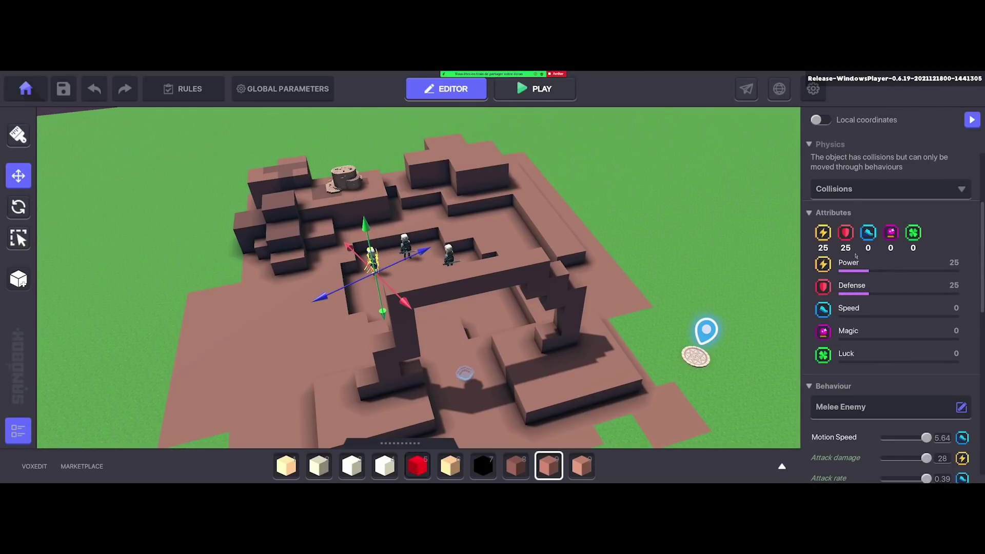
pyautogui.scroll(-3, 873, 251)
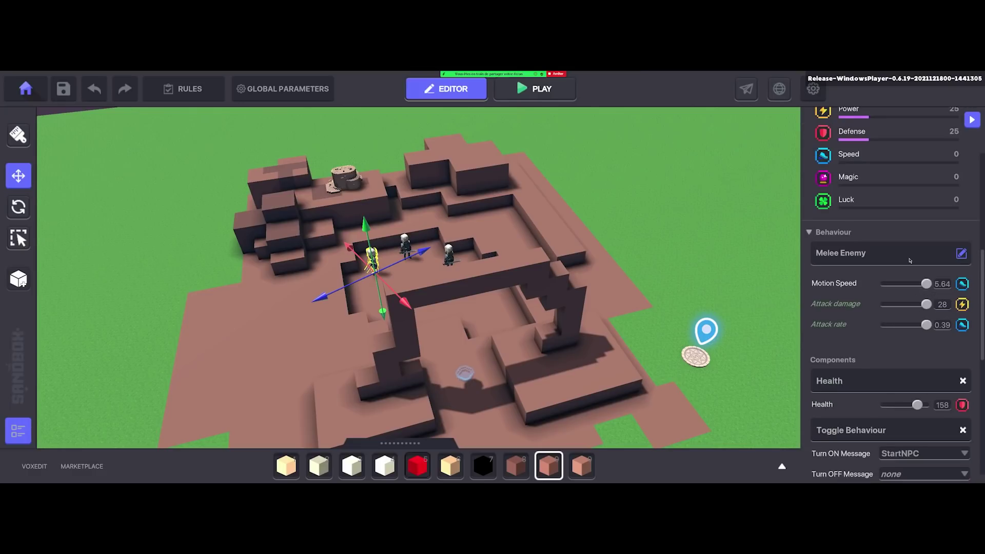
pyautogui.moveTo(889, 287)
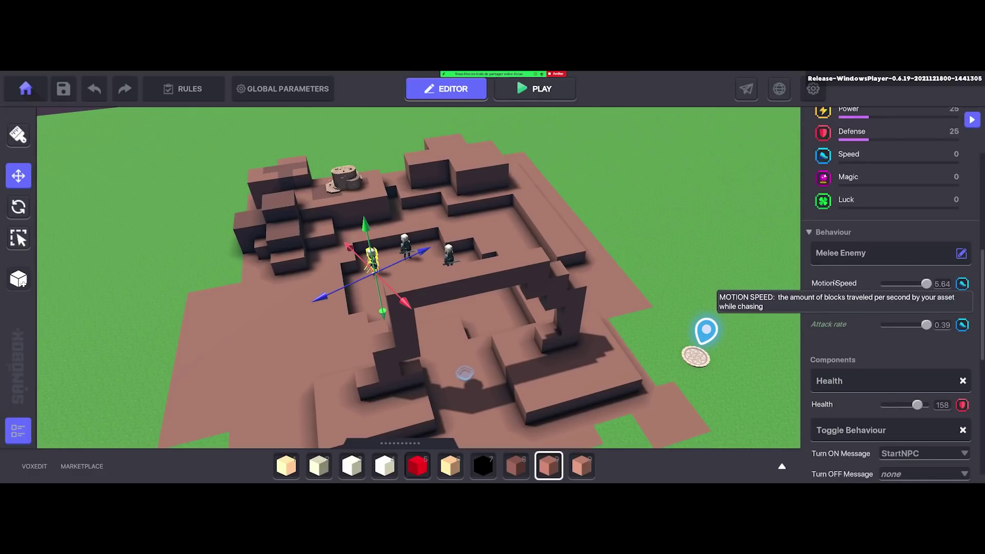
pyautogui.moveTo(961, 286)
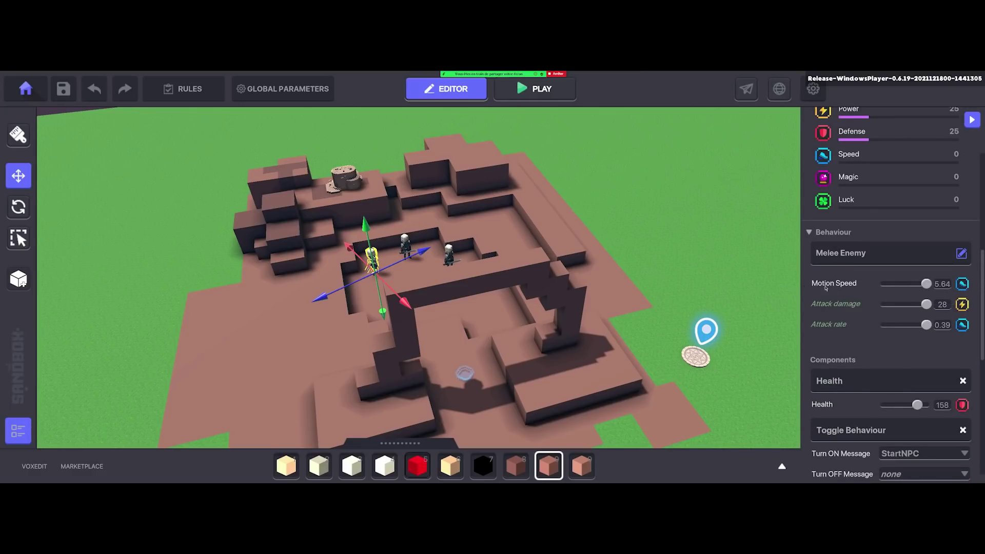
pyautogui.scroll(3, 901, 265)
pyautogui.scroll(-3, 831, 205)
pyautogui.moveTo(851, 284)
pyautogui.moveTo(844, 306)
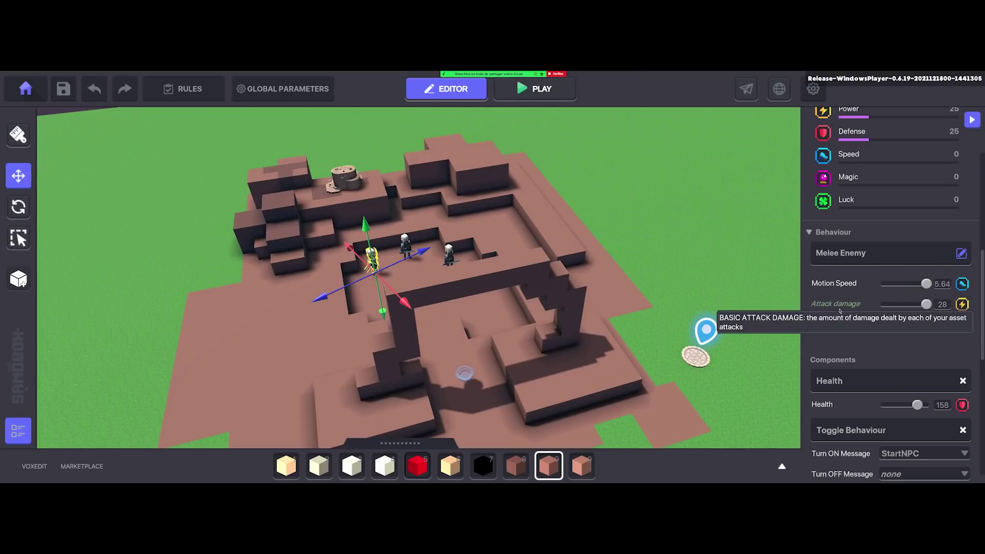
# Filter the asset library by Legendary rarity and place an Aaroundar Listen-the-Wind entity on the brown ground outside the arch.
pyautogui.click(782, 466)
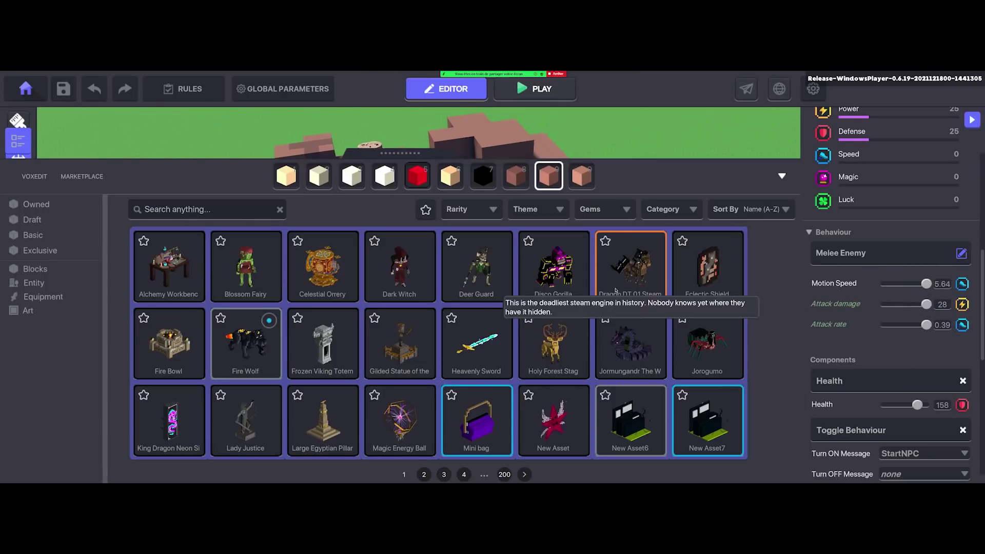
pyautogui.click(471, 211)
pyautogui.click(475, 279)
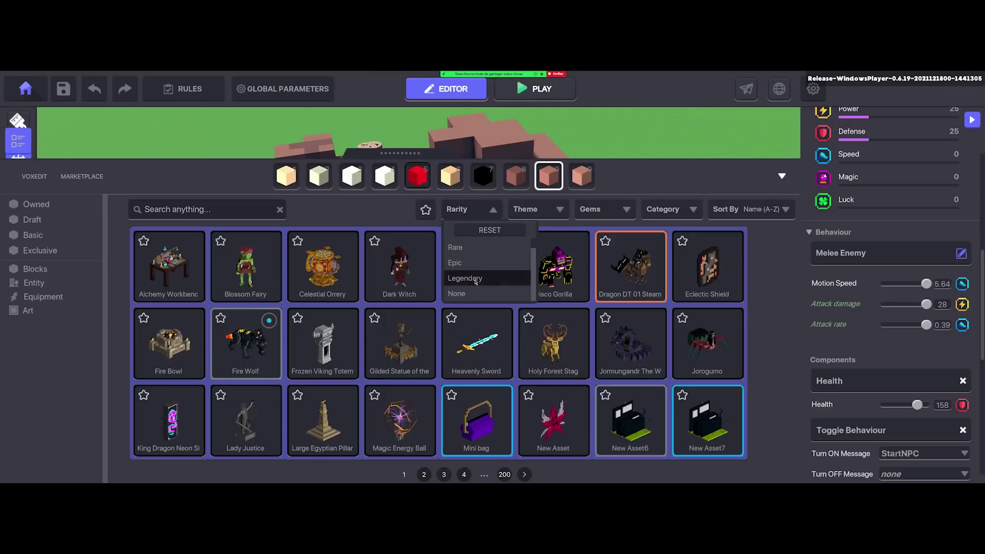
pyautogui.click(349, 202)
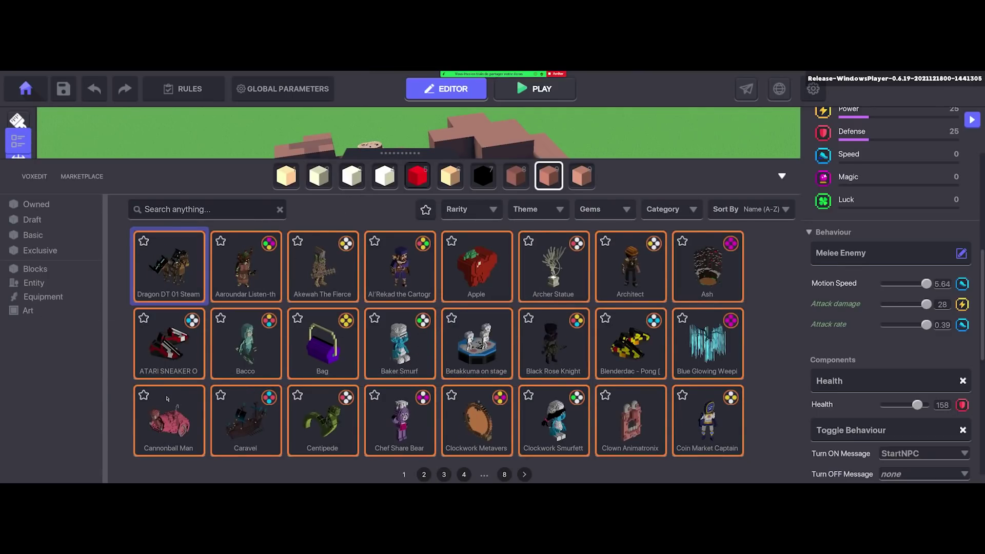
pyautogui.click(227, 282)
pyautogui.click(319, 277)
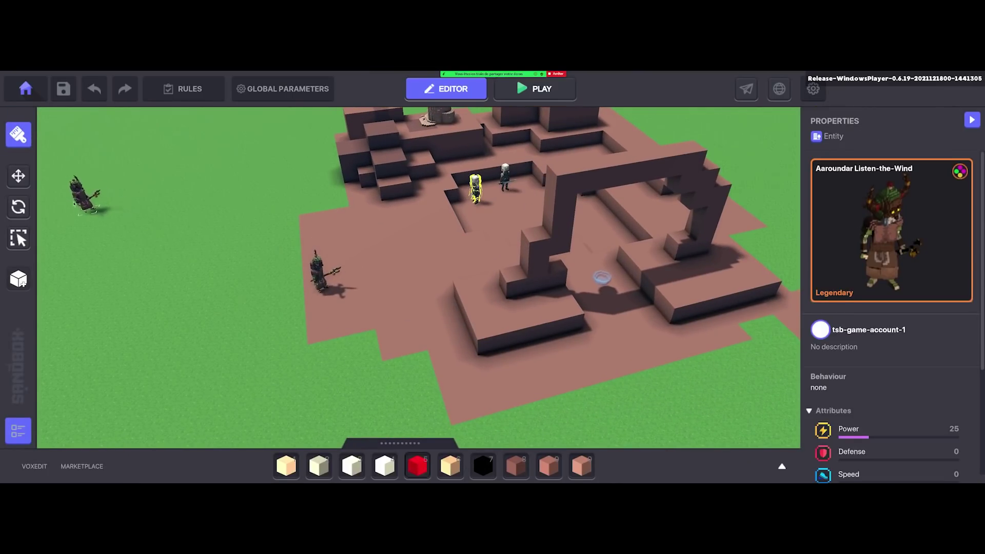
# Assign the Melee Enemy behaviour to the Aaroundar Listen-the-Wind asset standing at the edge of the brown terrain.
pyautogui.click(19, 176)
pyautogui.click(318, 272)
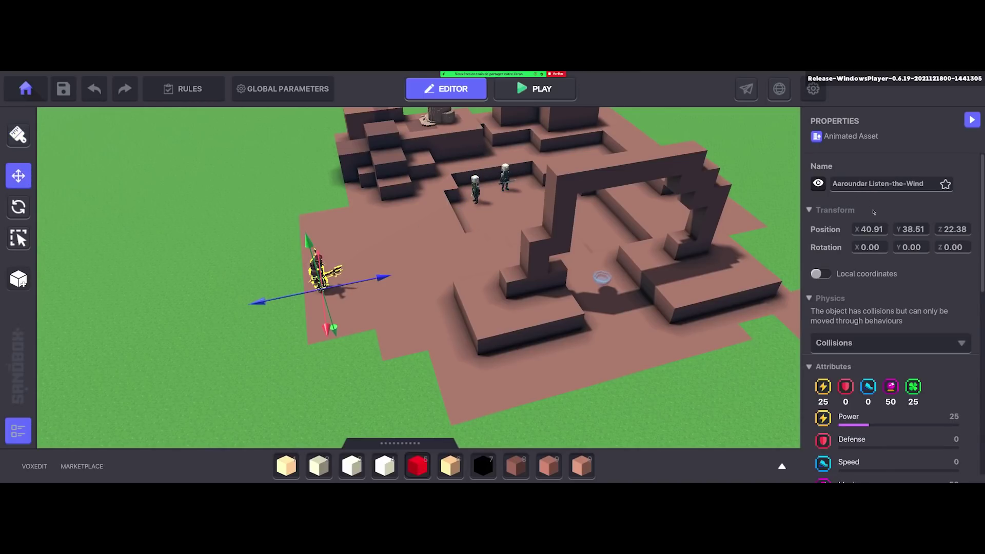
pyautogui.scroll(-3, 864, 291)
pyautogui.scroll(1, 882, 287)
pyautogui.scroll(-3, 882, 287)
pyautogui.click(961, 253)
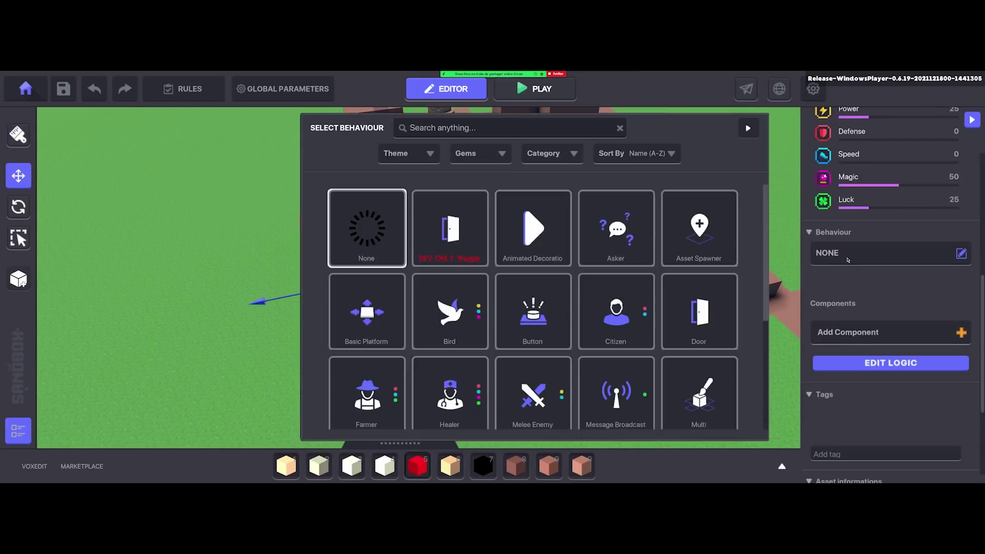
pyautogui.scroll(-1, 547, 359)
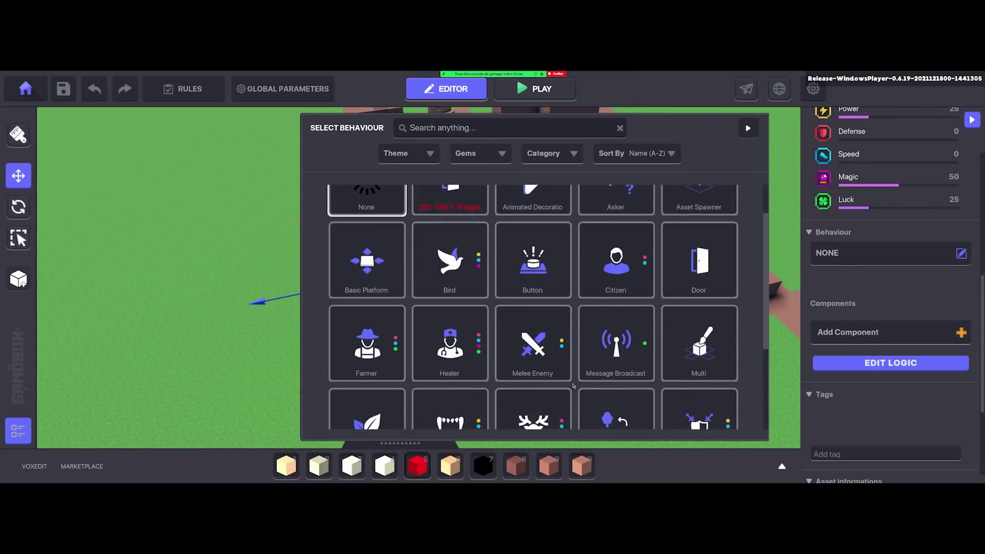
pyautogui.click(533, 343)
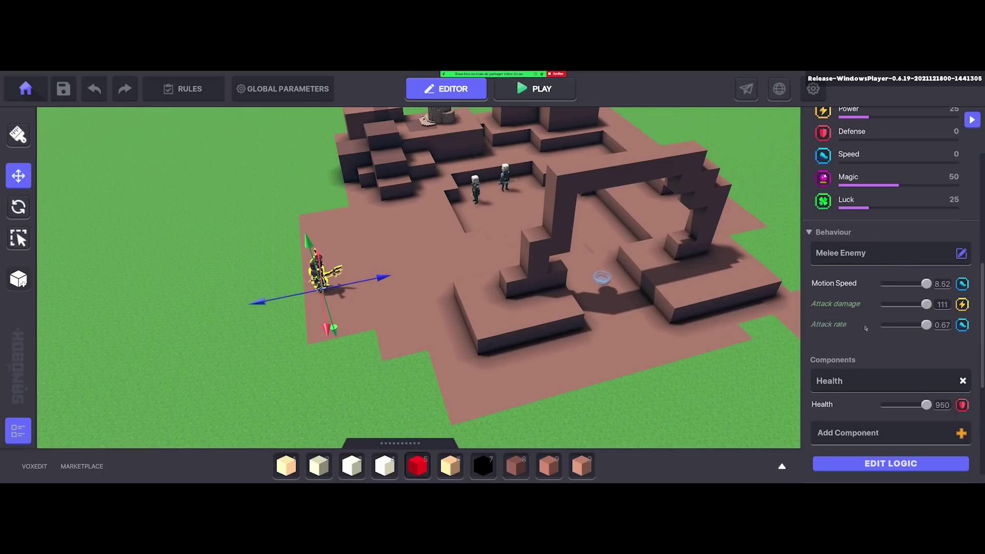
# Examine how the Aaroundar asset's attributes relate to its Melee Enemy parameters, Health component and tags.
pyautogui.scroll(-1, 866, 328)
pyautogui.scroll(4, 841, 247)
pyautogui.scroll(-2, 835, 226)
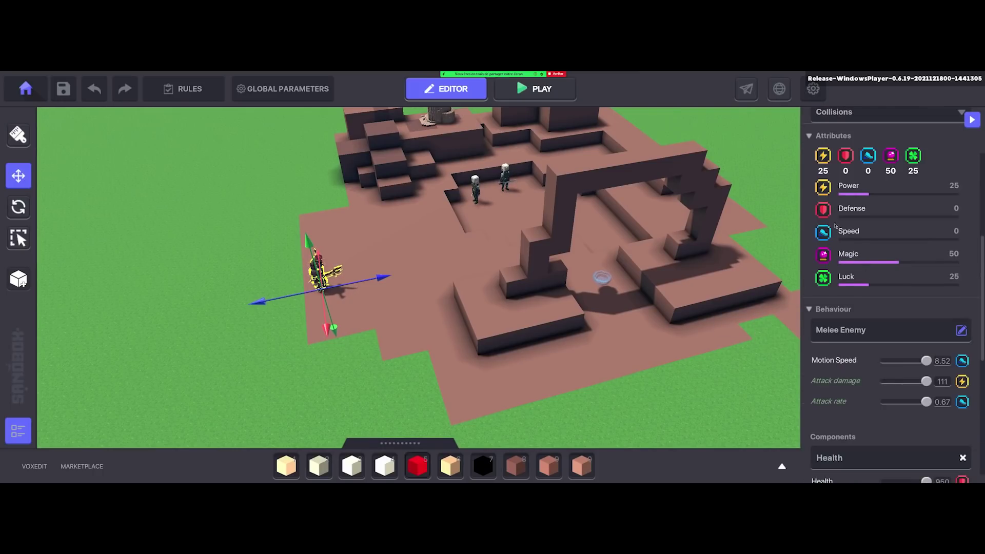
pyautogui.scroll(-3, 855, 320)
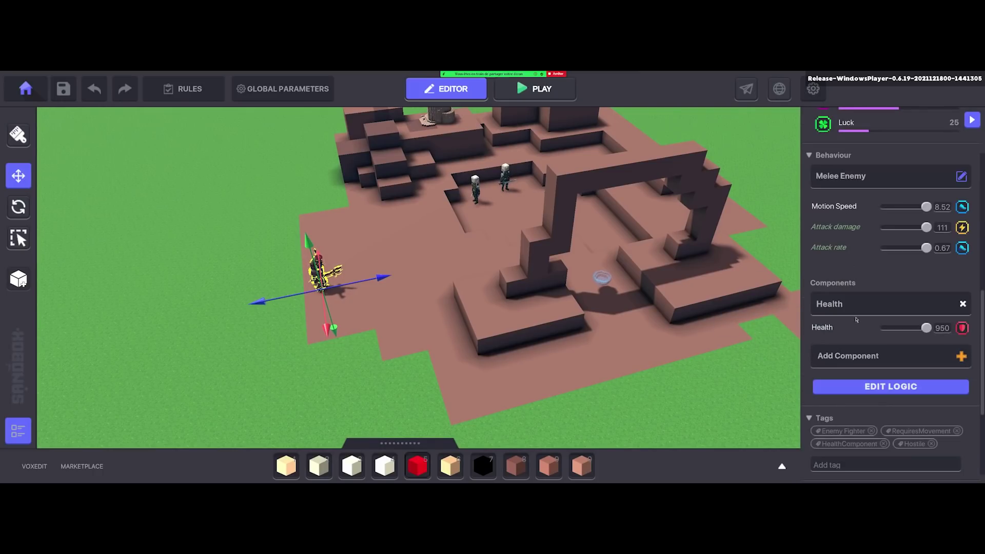
pyautogui.scroll(4, 907, 328)
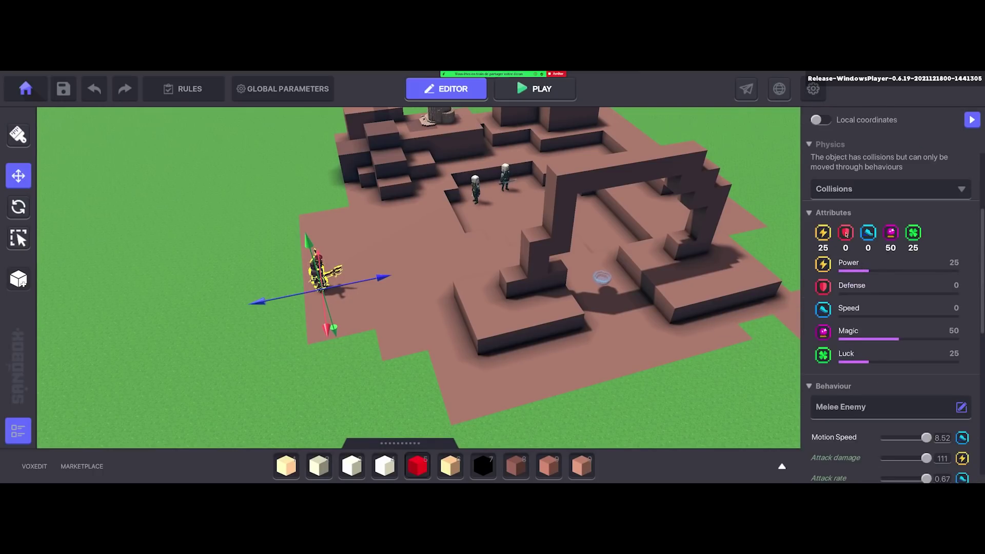
pyautogui.scroll(-1, 840, 306)
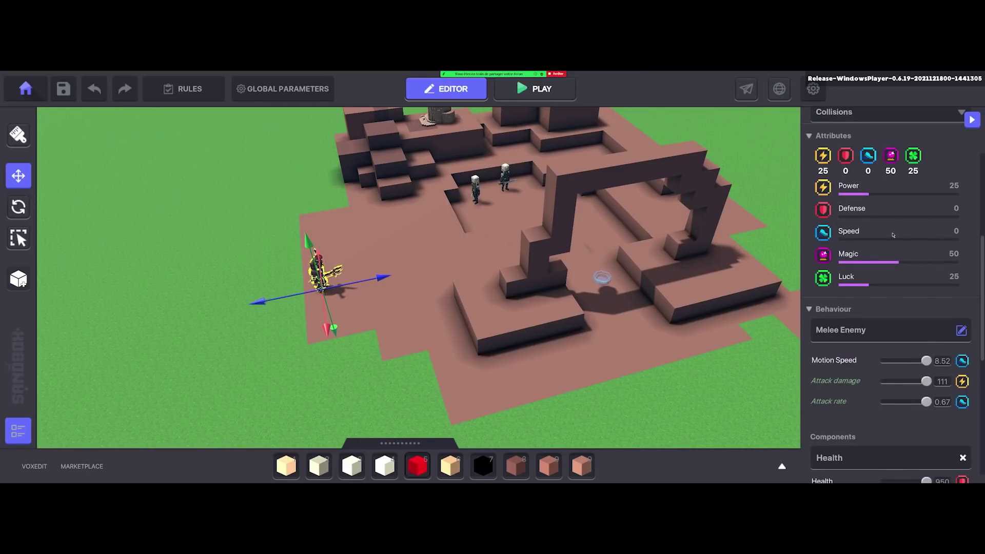
pyautogui.scroll(1, 867, 246)
pyautogui.scroll(-2, 875, 364)
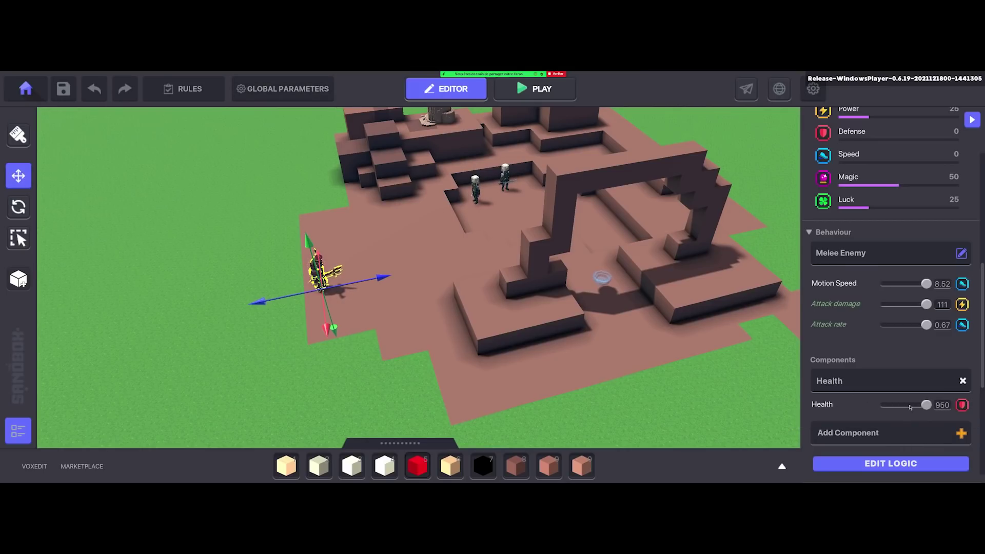
pyautogui.scroll(5, 870, 381)
pyautogui.scroll(-3, 909, 313)
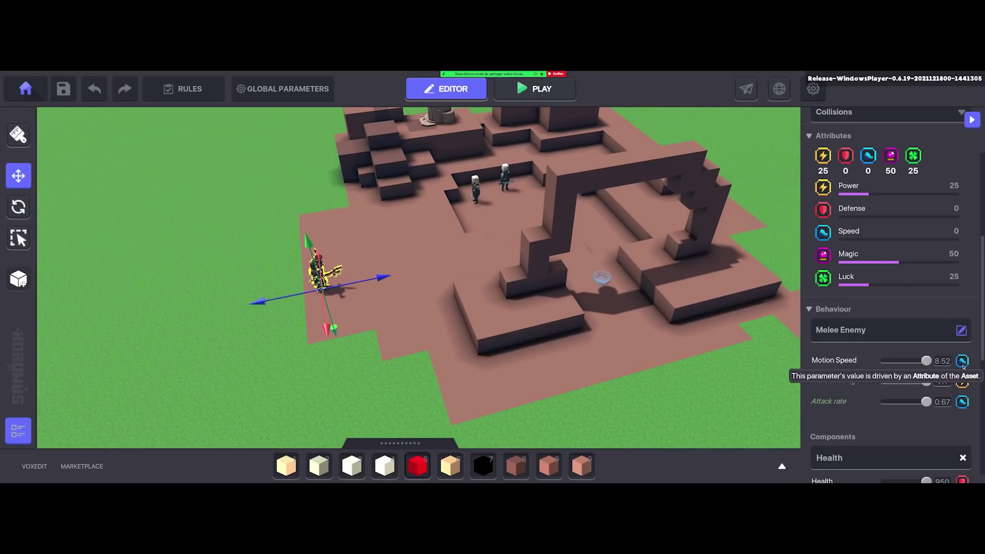
pyautogui.scroll(-3, 942, 362)
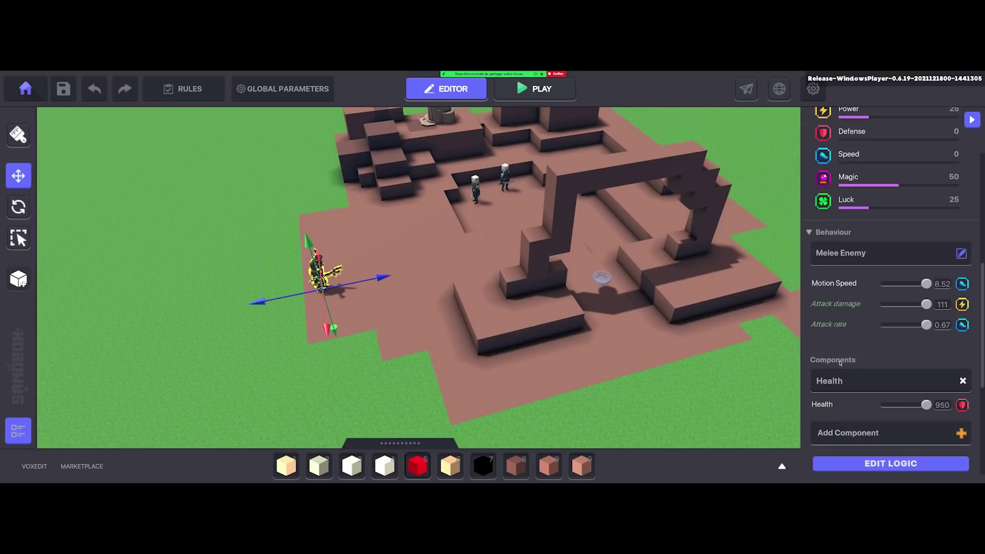
pyautogui.scroll(-3, 883, 345)
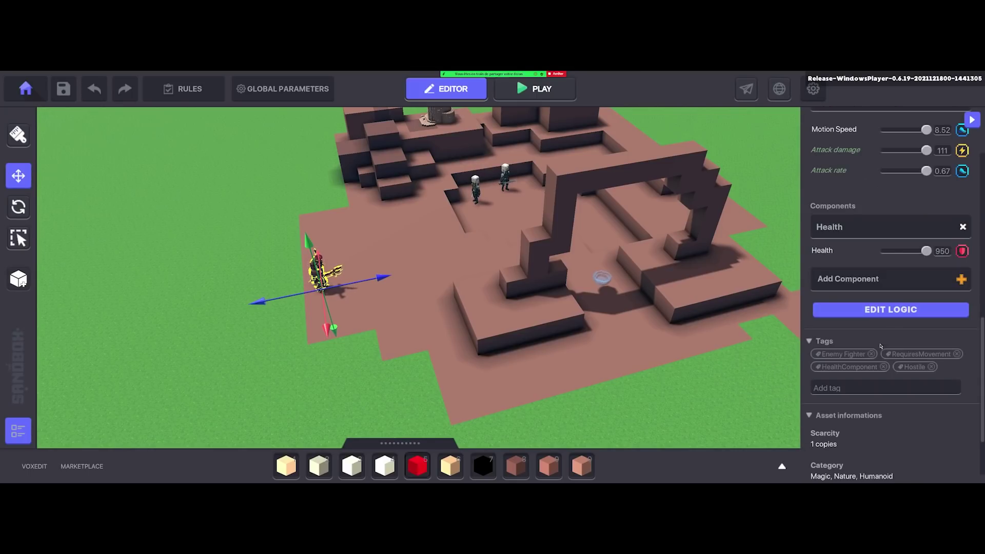
pyautogui.scroll(5, 889, 234)
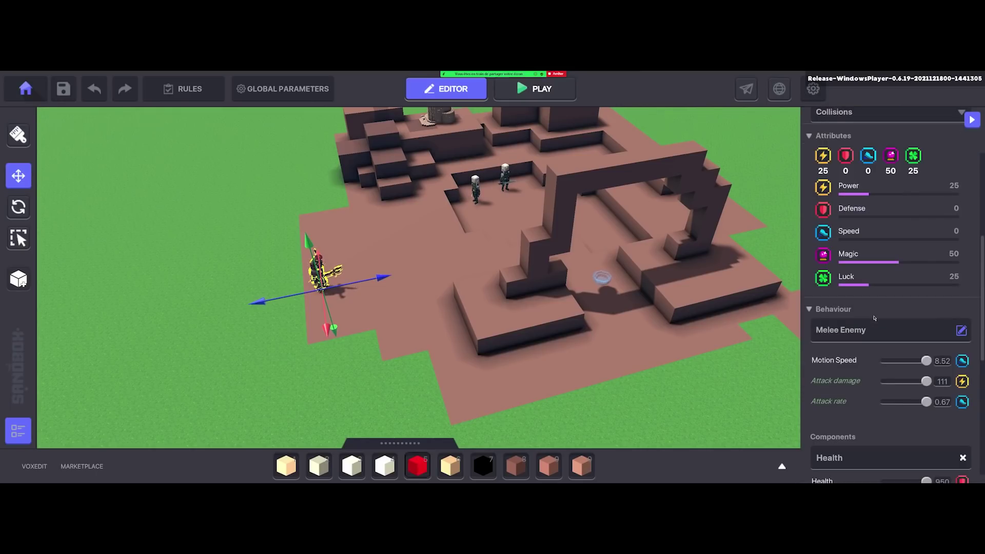
pyautogui.scroll(3, 877, 277)
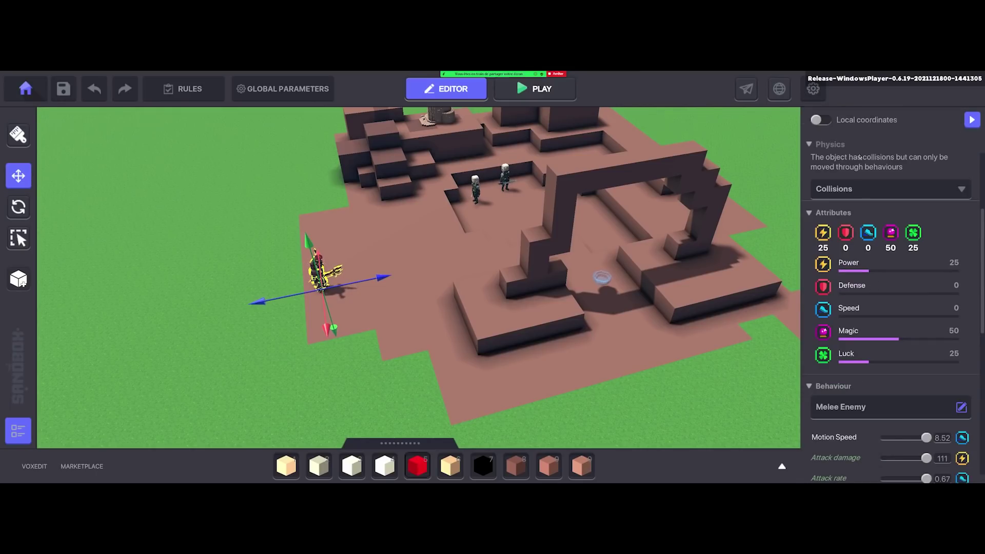
pyautogui.scroll(3, 916, 289)
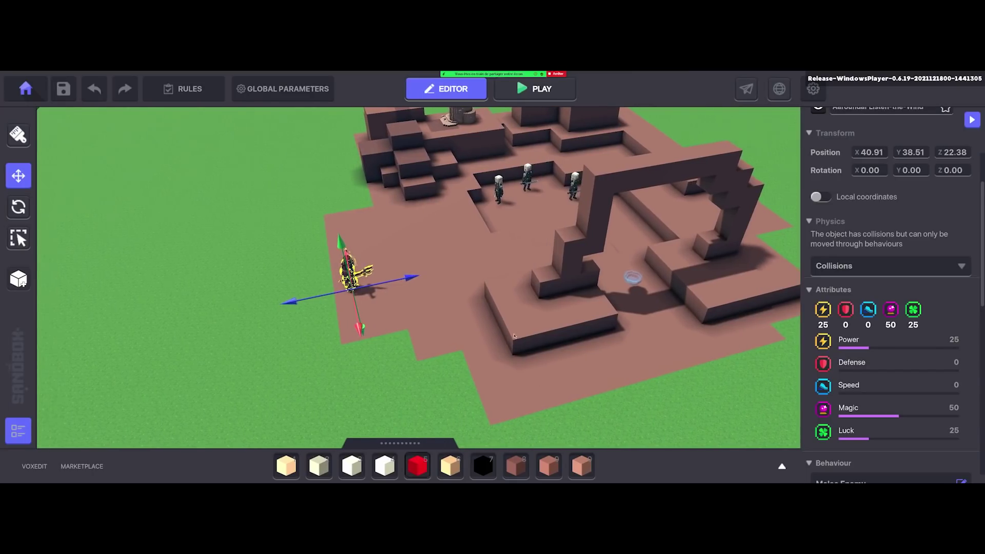
# Delete the Aaroundar Listen-the-Wind asset from the scene.
pyautogui.press('Tab')
pyautogui.press('Tab')
pyautogui.press('Delete')
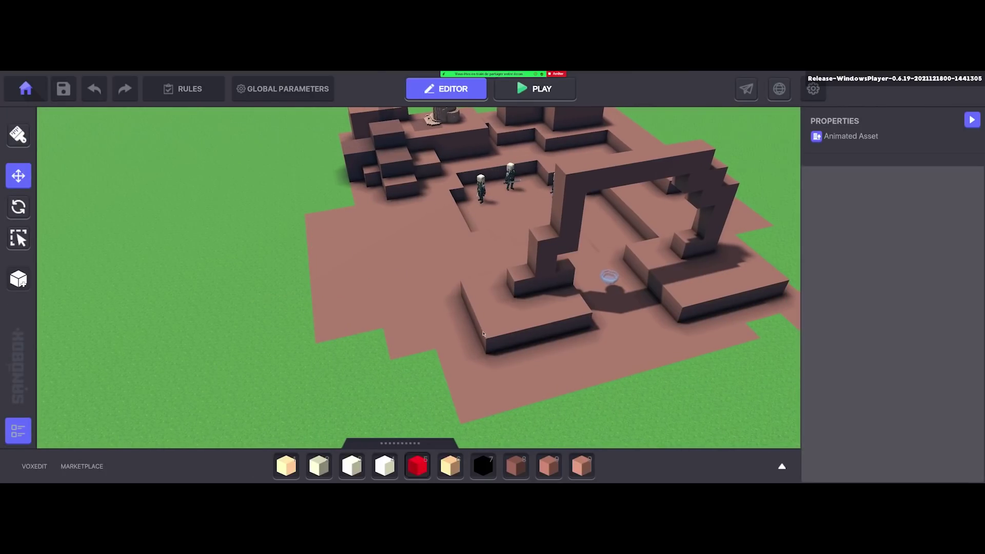
pyautogui.press('d')
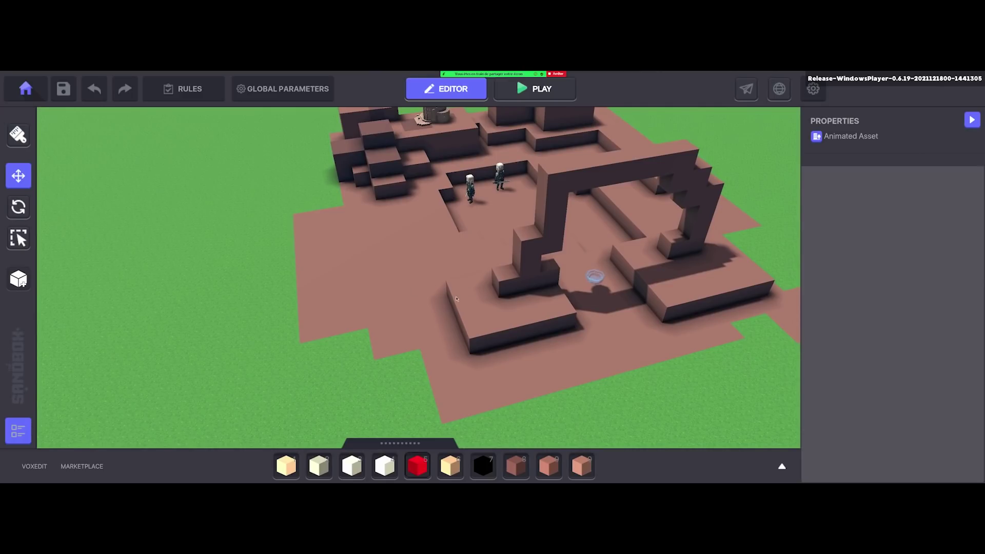
pyautogui.press('d')
pyautogui.moveTo(456, 299); pyautogui.dragTo(430, 302, button='right')
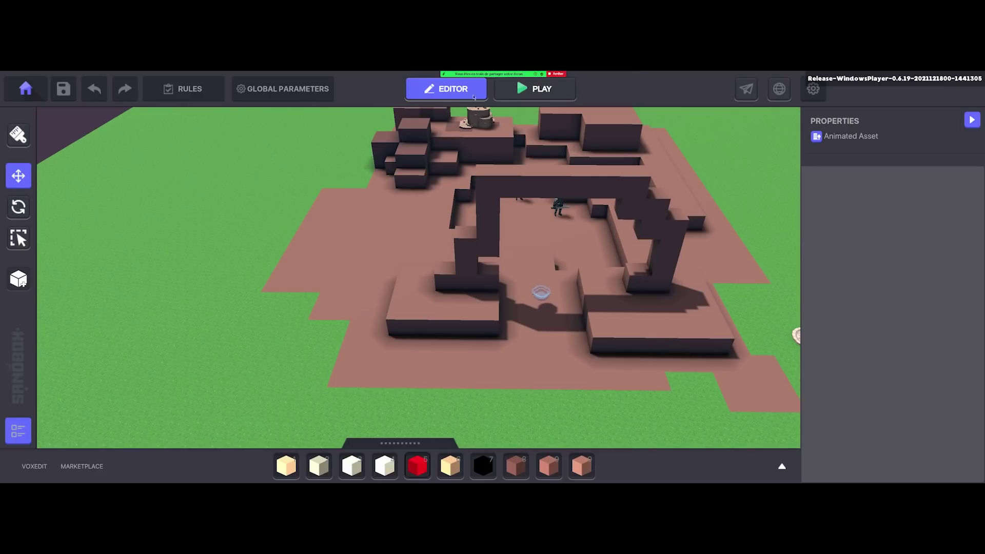
pyautogui.press('d')
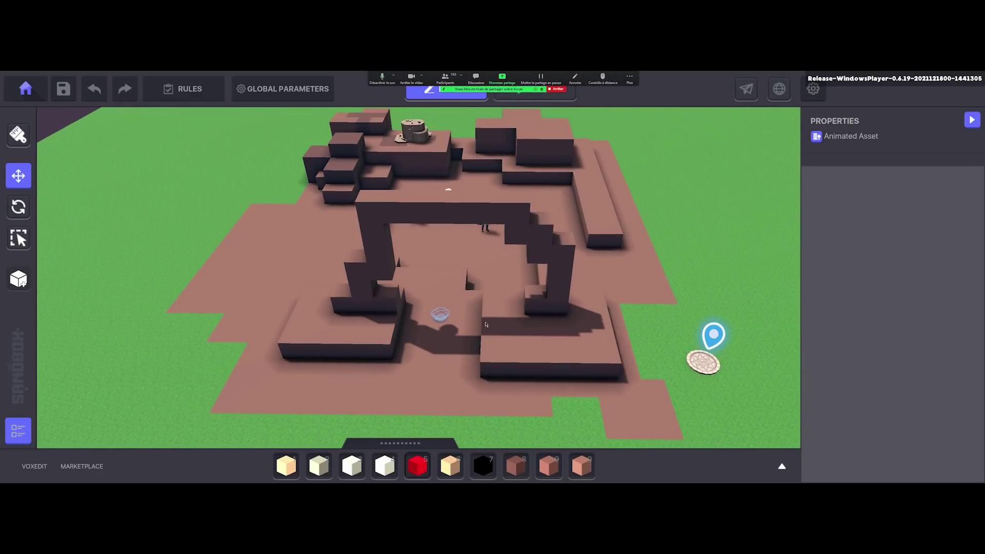
pyautogui.press('d')
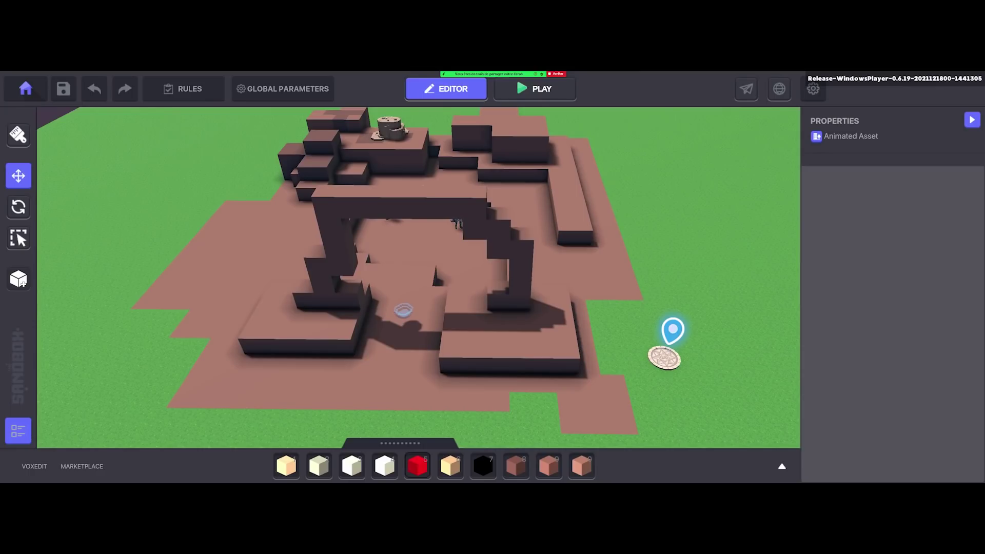
pyautogui.scroll(5, 532, 288)
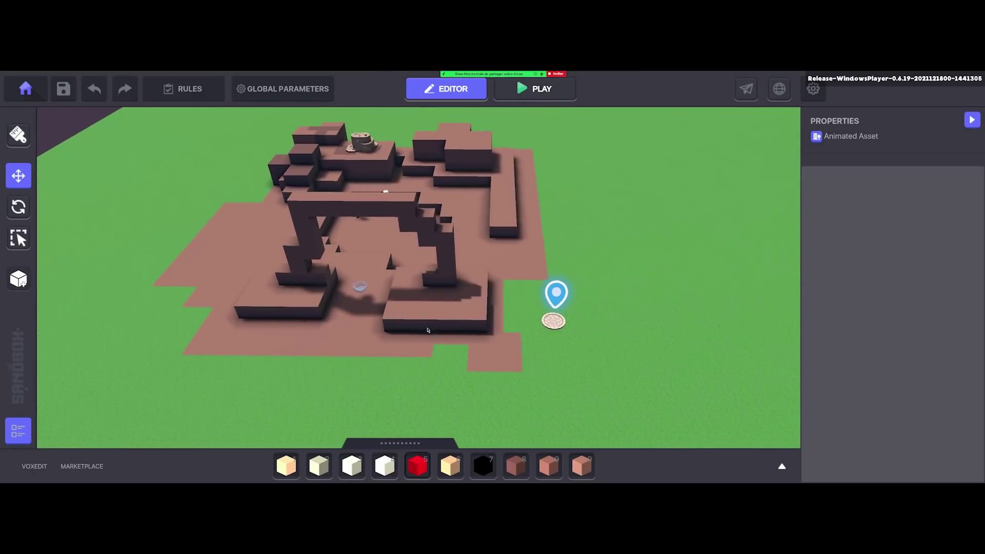
# Reset the Rarity filter in the asset library, then collapse the library.
pyautogui.click(400, 443)
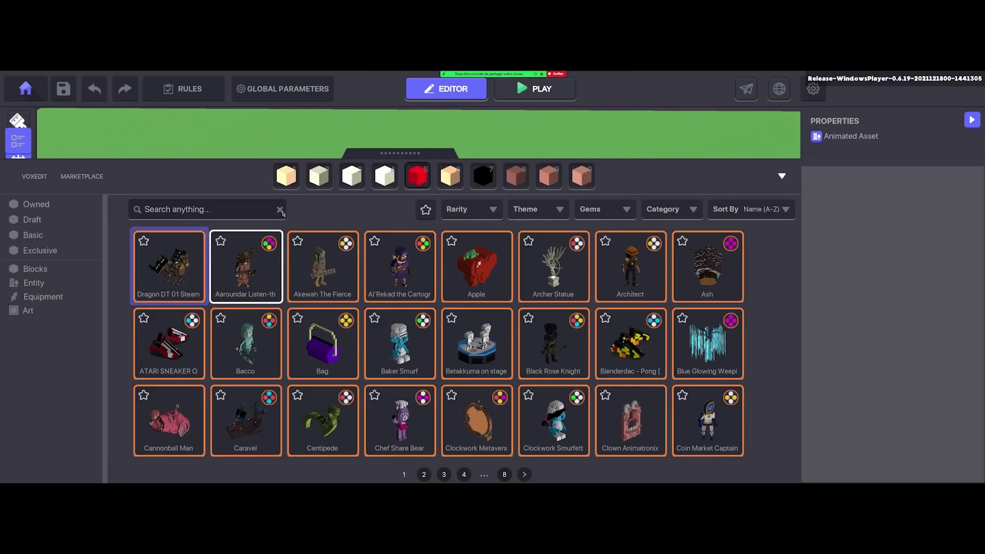
pyautogui.click(474, 211)
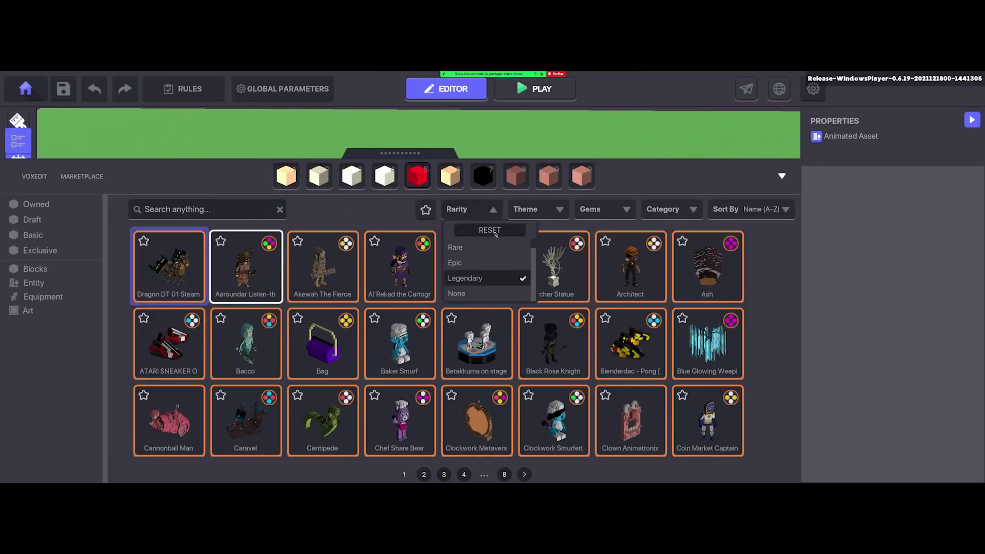
pyautogui.click(480, 229)
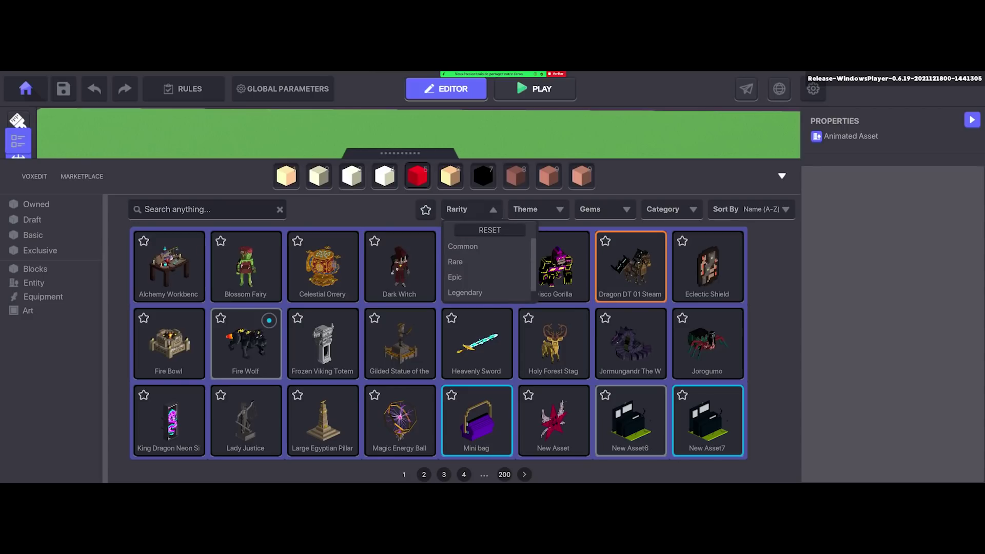
pyautogui.click(476, 210)
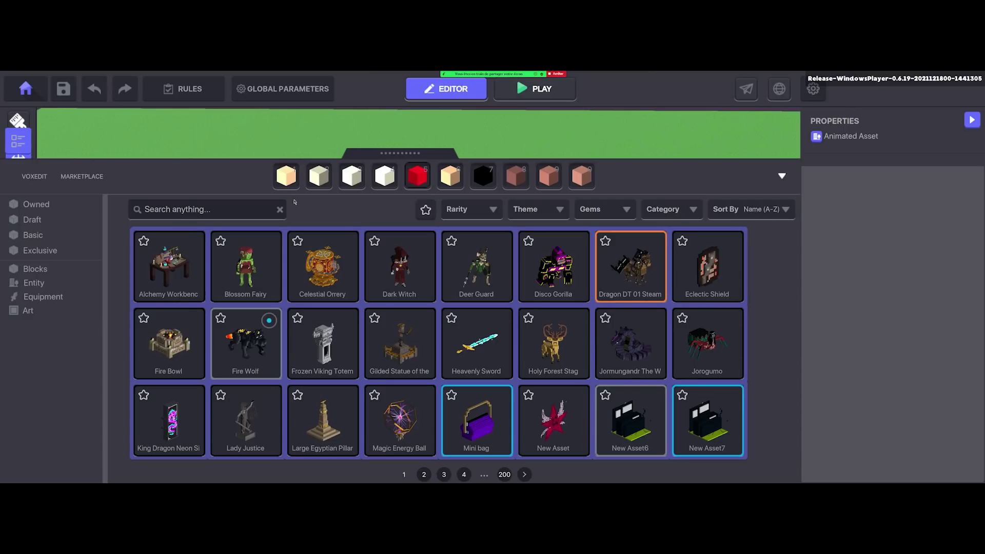
pyautogui.click(215, 210)
pyautogui.click(782, 176)
pyautogui.moveTo(570, 290); pyautogui.dragTo(525, 359, button='right')
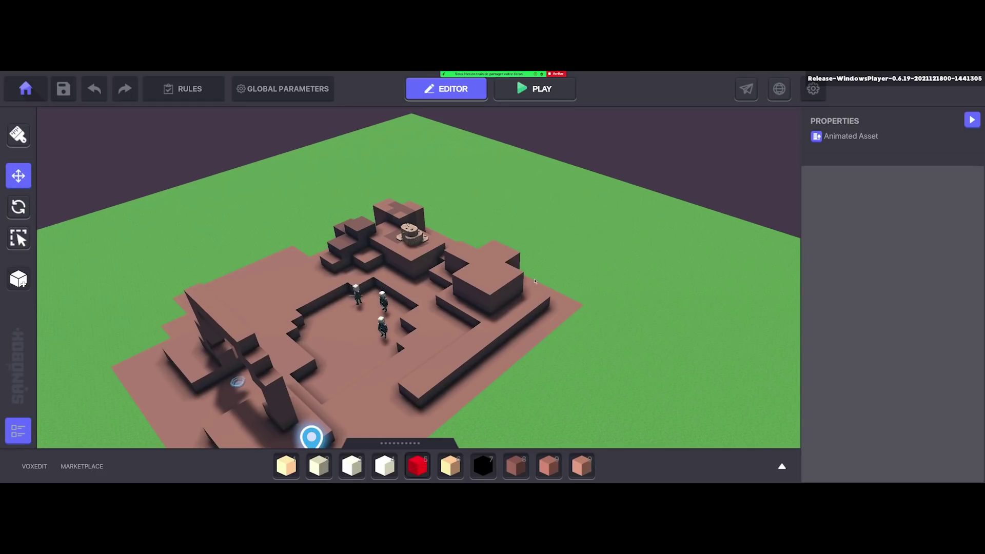
pyautogui.moveTo(466, 312); pyautogui.dragTo(527, 308, button='right')
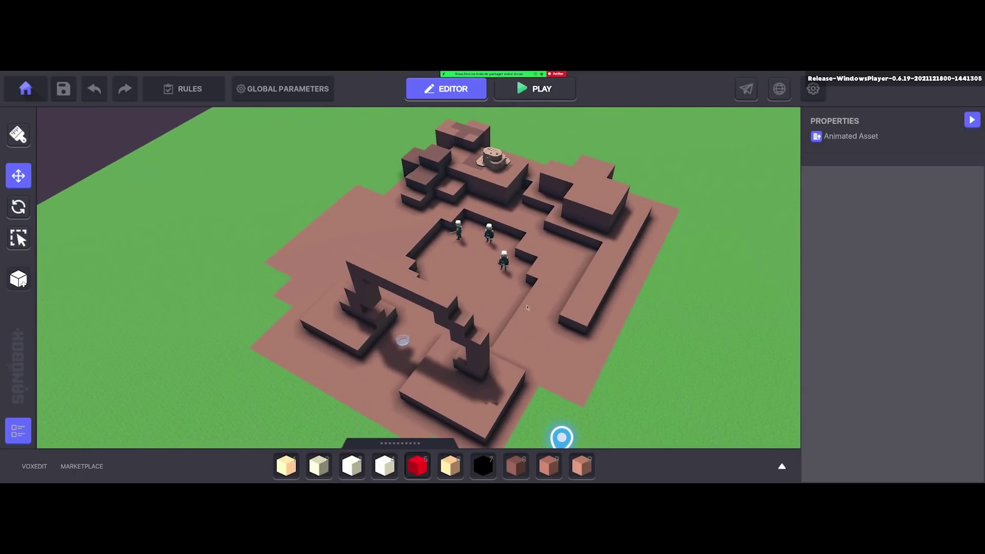
pyautogui.moveTo(593, 310); pyautogui.dragTo(363, 295, button='right')
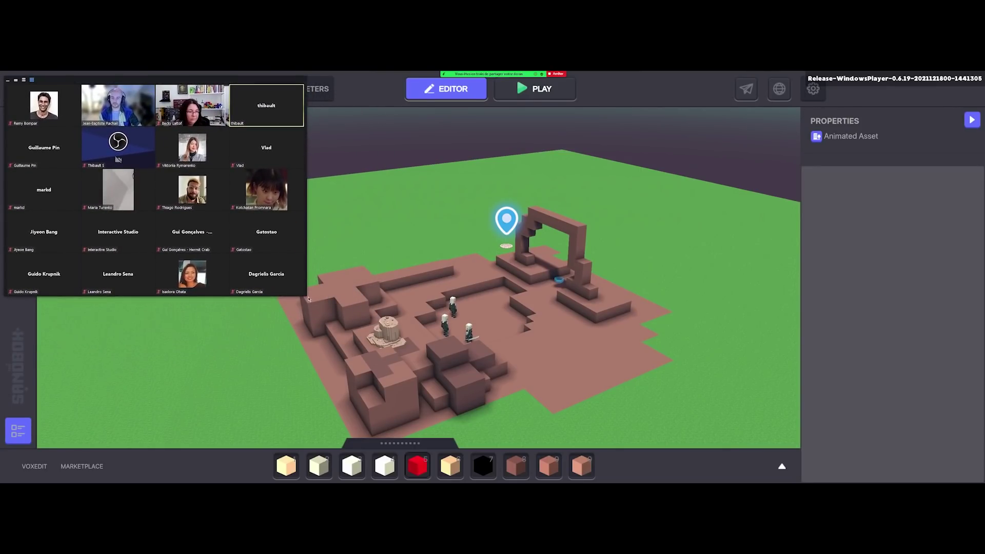
pyautogui.moveTo(305, 294); pyautogui.dragTo(254, 471)
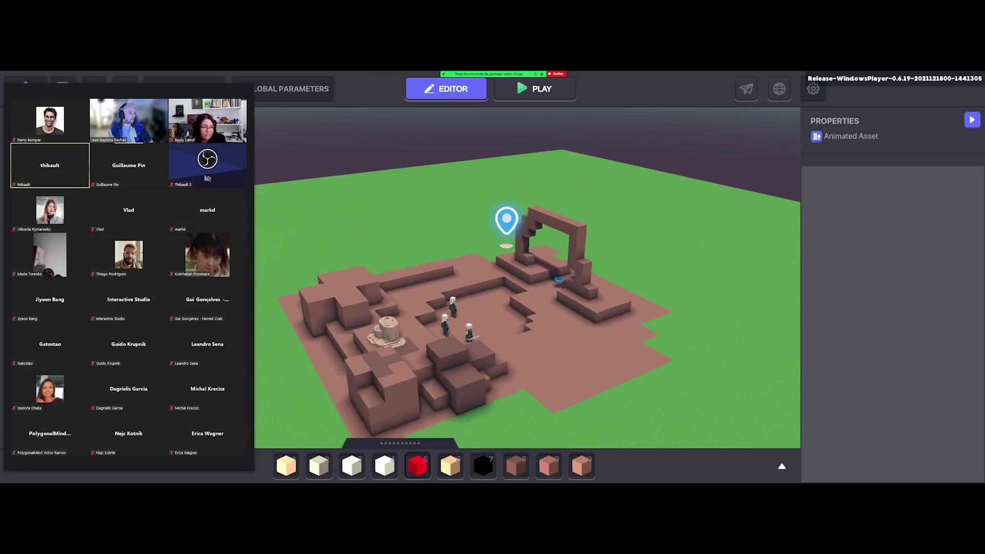
pyautogui.moveTo(633, 279); pyautogui.dragTo(672, 280)
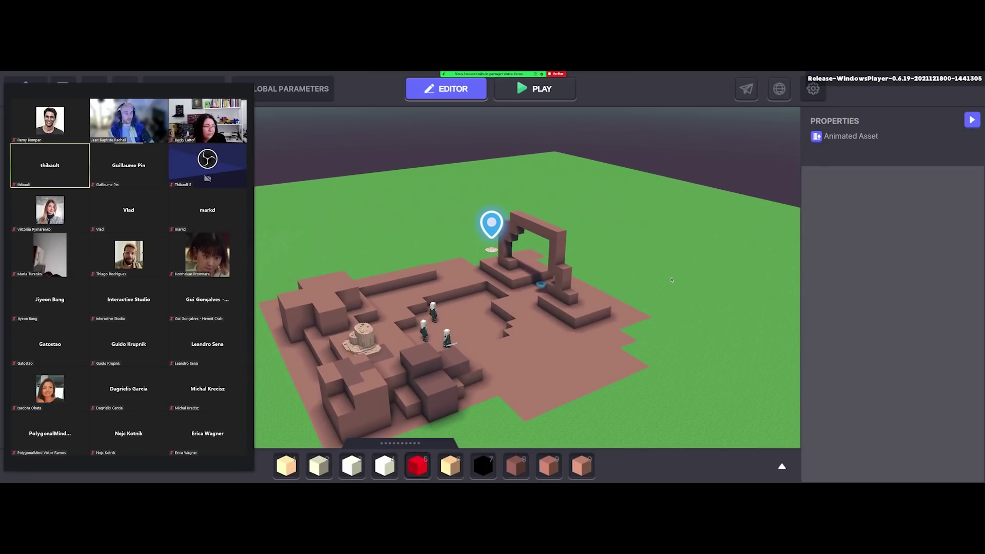
pyautogui.moveTo(671, 280); pyautogui.dragTo(608, 313)
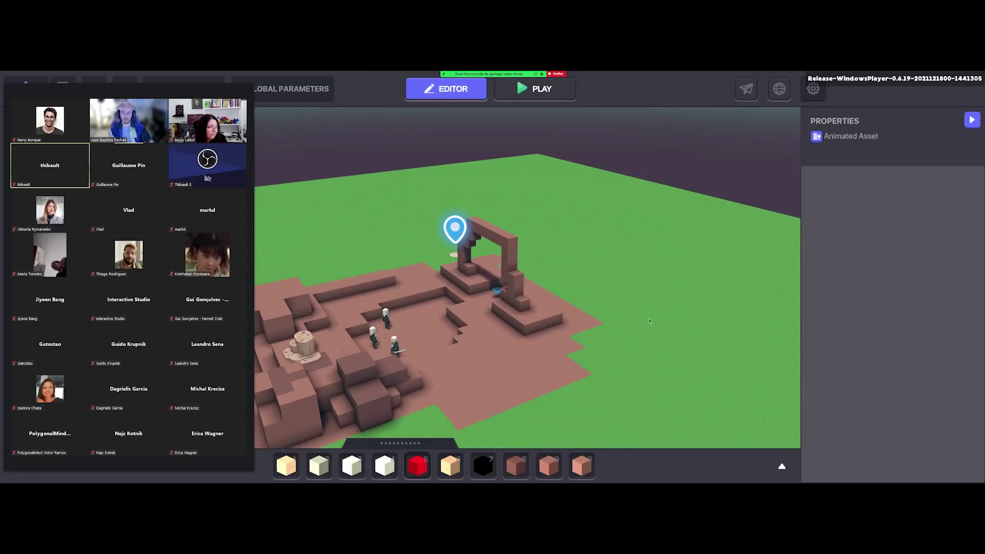
pyautogui.scroll(2, 417, 363)
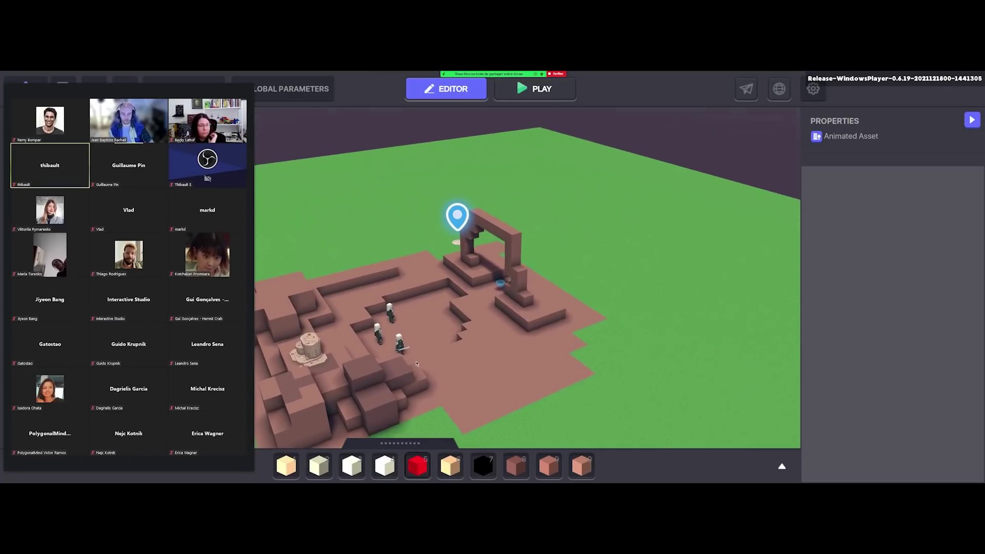
pyautogui.moveTo(416, 363); pyautogui.dragTo(606, 294)
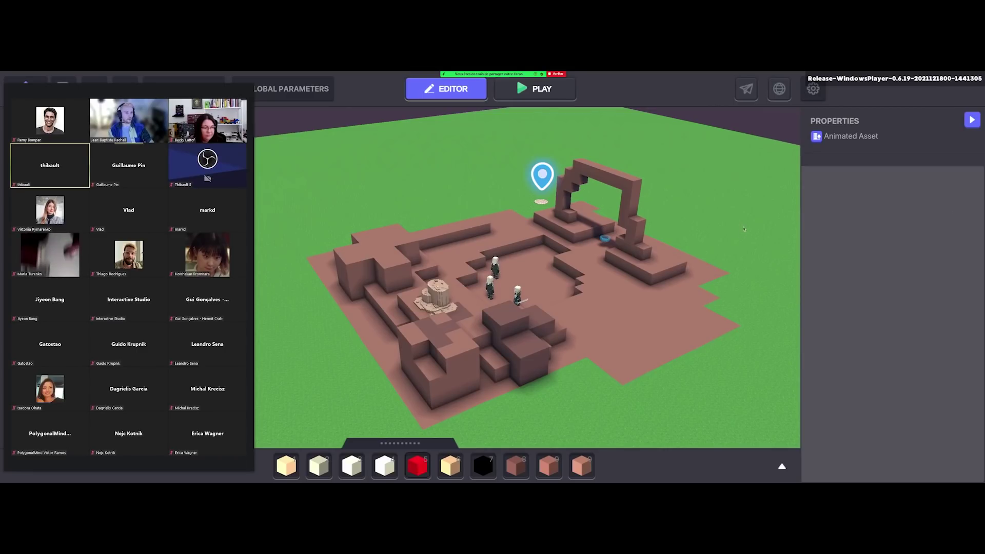
pyautogui.moveTo(620, 321); pyautogui.dragTo(641, 322, button='right')
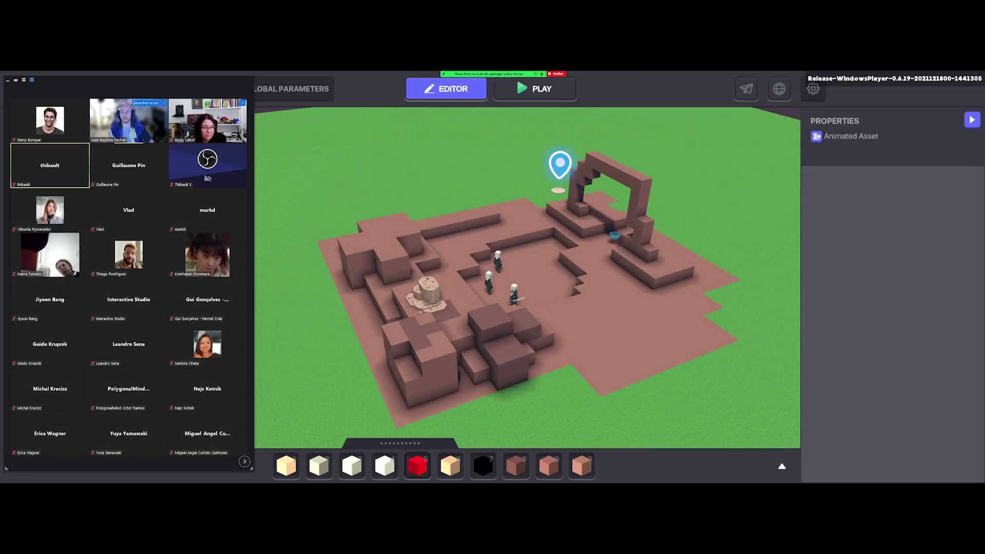
pyautogui.click(8, 80)
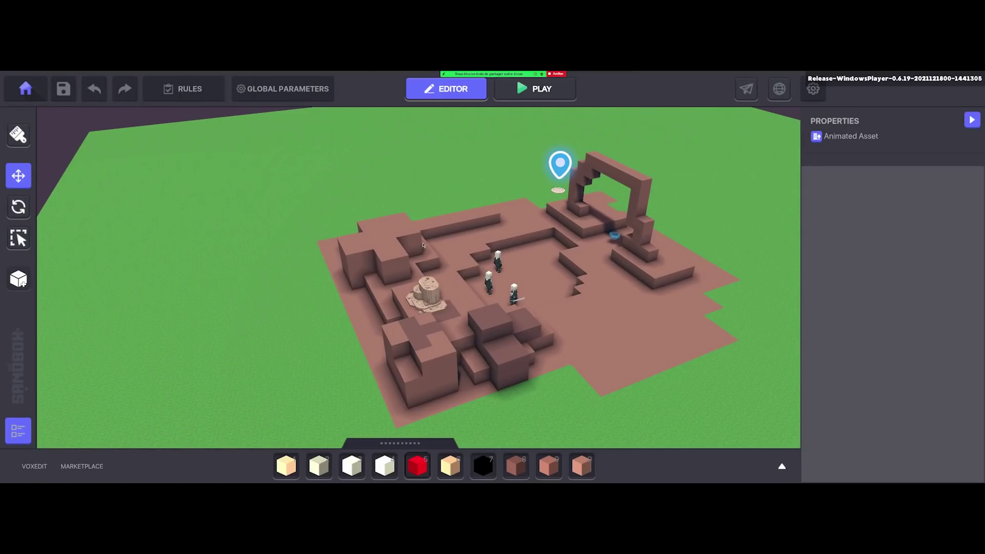
# Search the asset library for possible equipment using the terms "hat", "hel" and "swo".
pyautogui.scroll(10, 423, 245)
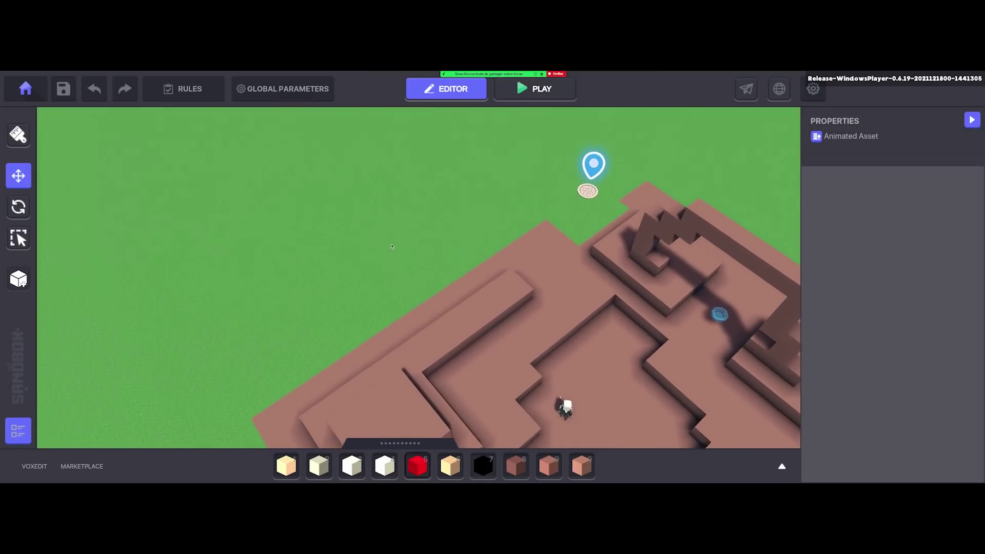
pyautogui.press('Tab')
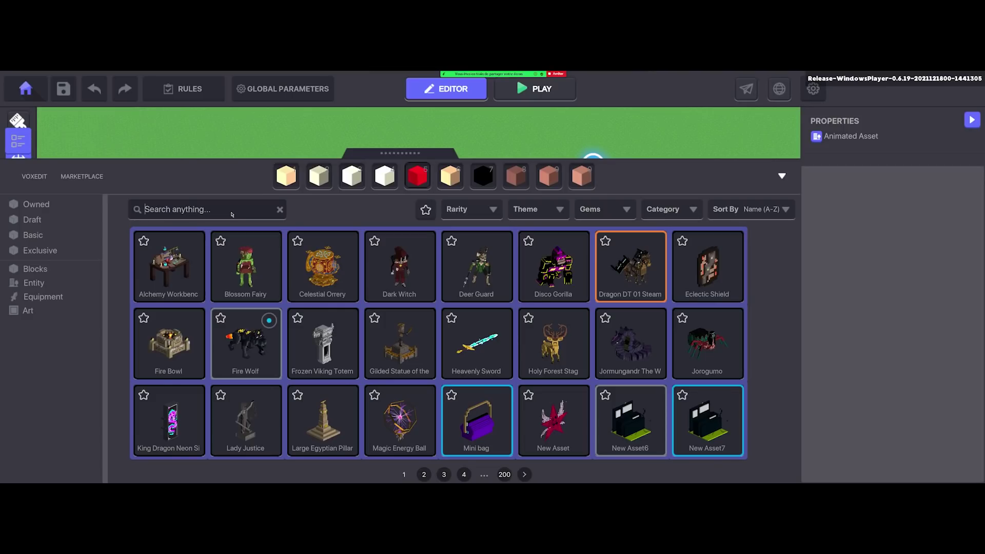
pyautogui.write('hat')
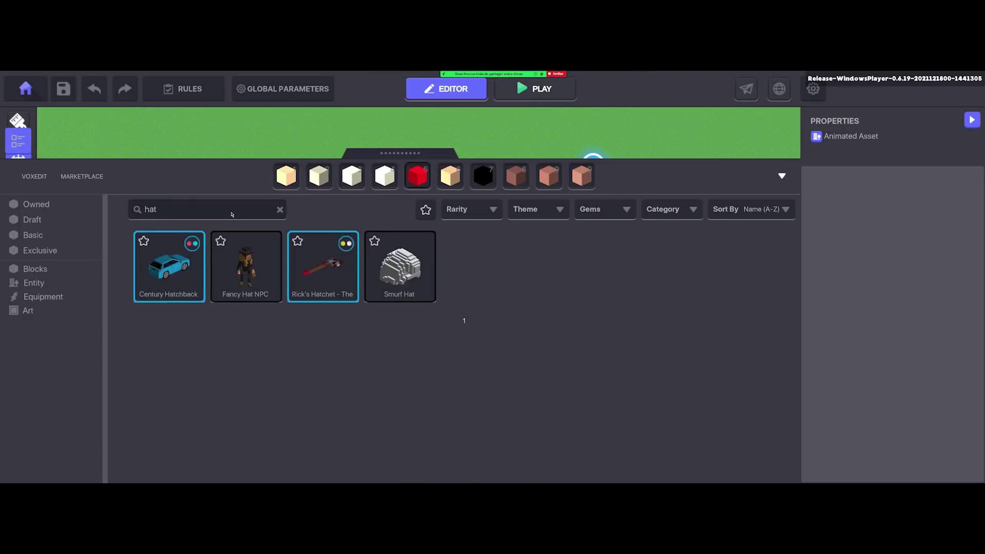
pyautogui.press('BackSpace')
pyautogui.press('BackSpace')
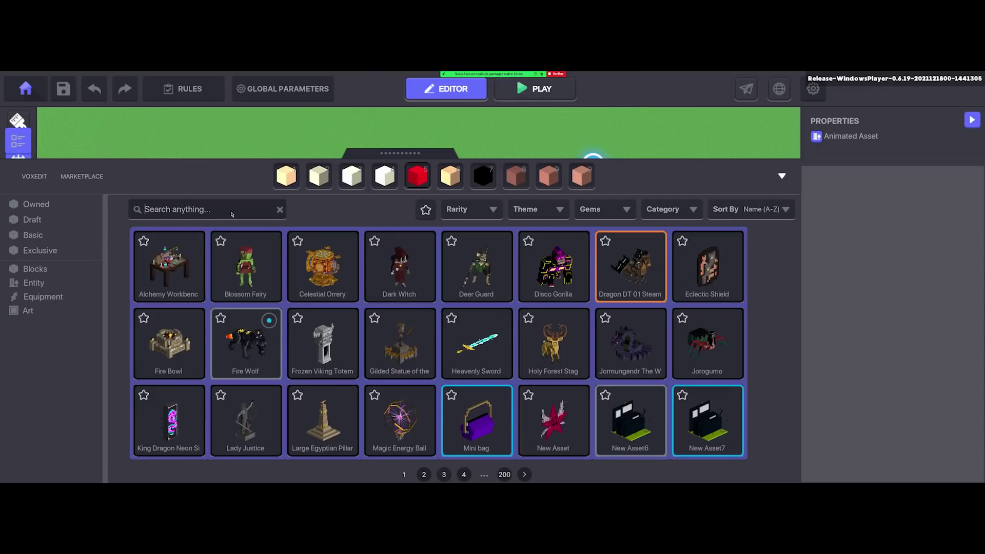
pyautogui.write('hel')
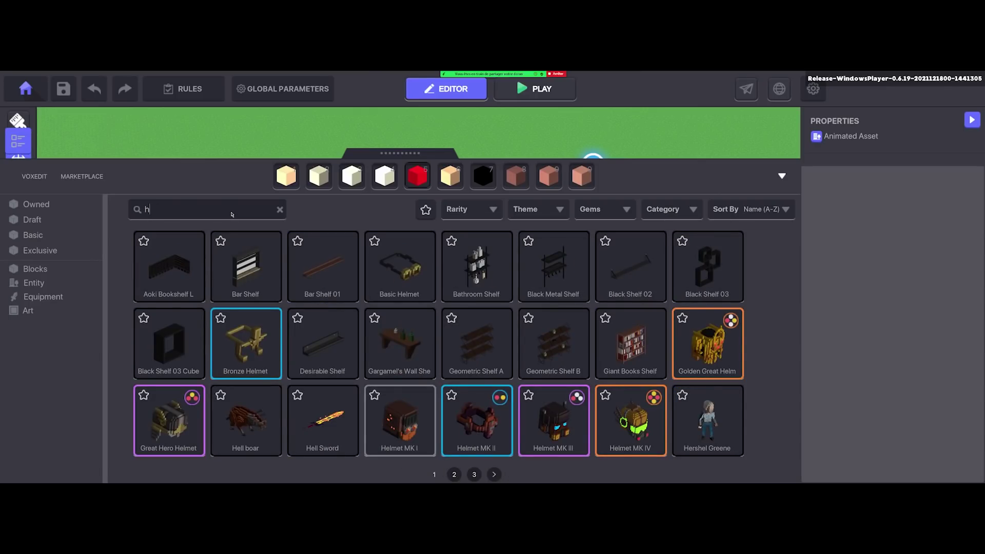
pyautogui.press('BackSpace')
pyautogui.write('swo')
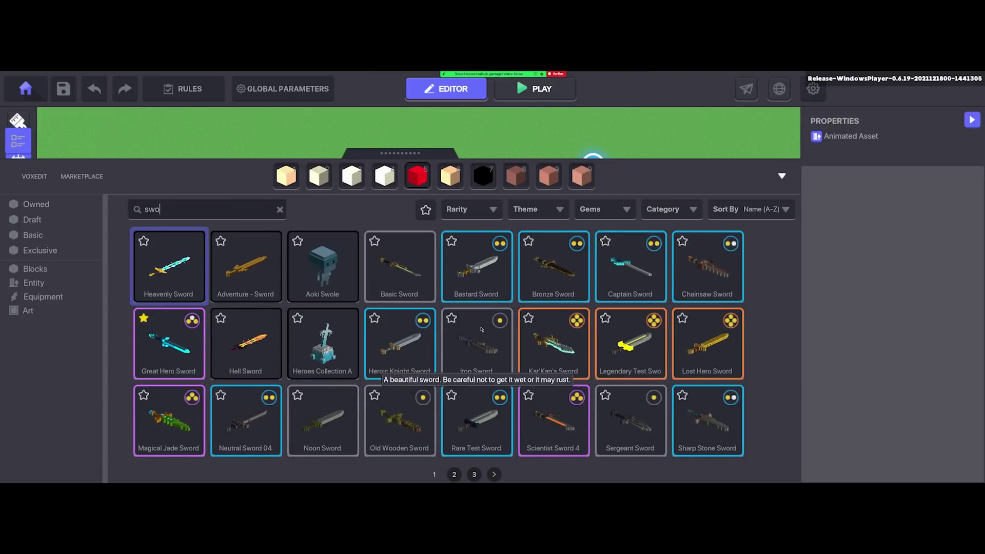
# Search the asset library for "moon" and place the epic Blue Moon Blade on the open grass.
pyautogui.press('BackSpace')
pyautogui.press('BackSpace')
pyautogui.press('BackSpace')
pyautogui.write('moon')
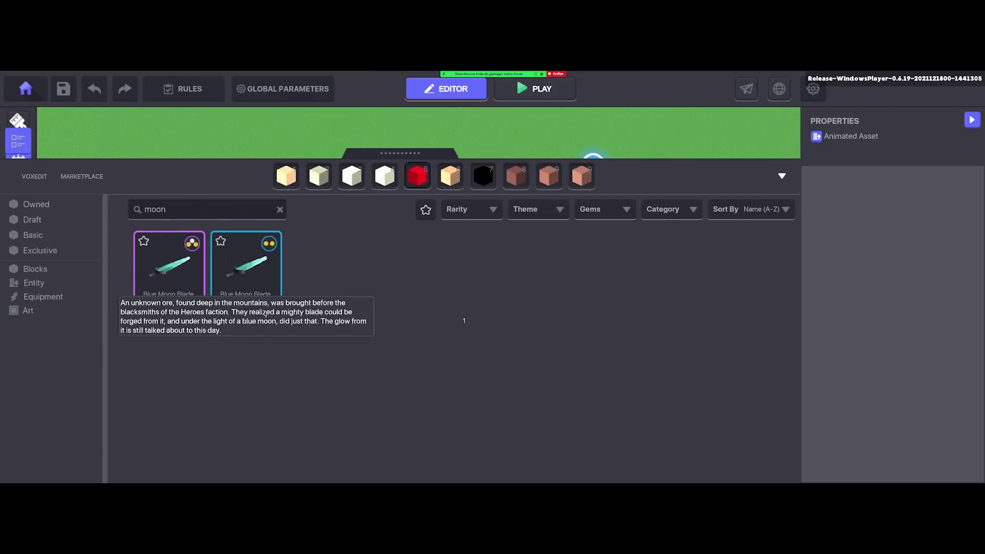
pyautogui.click(153, 285)
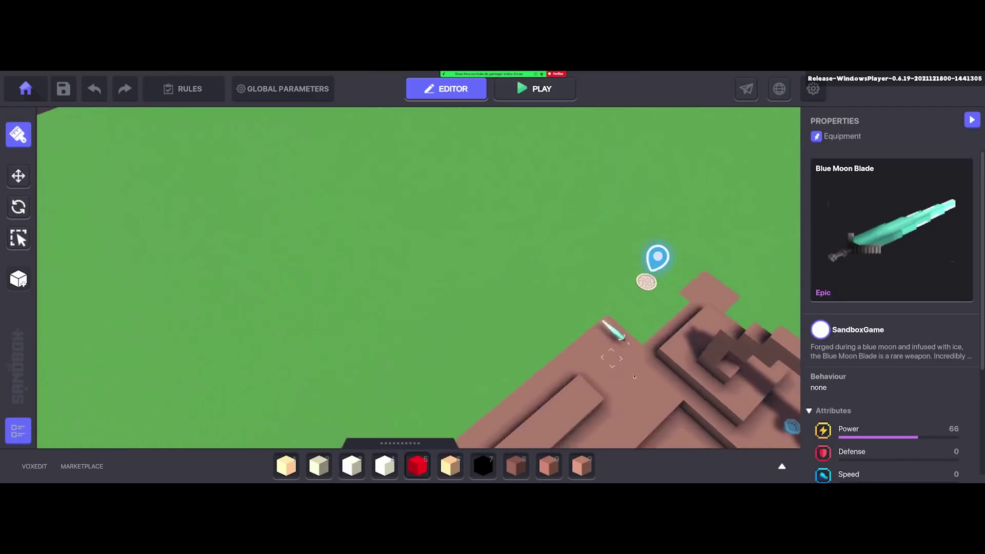
pyautogui.scroll(5, 473, 264)
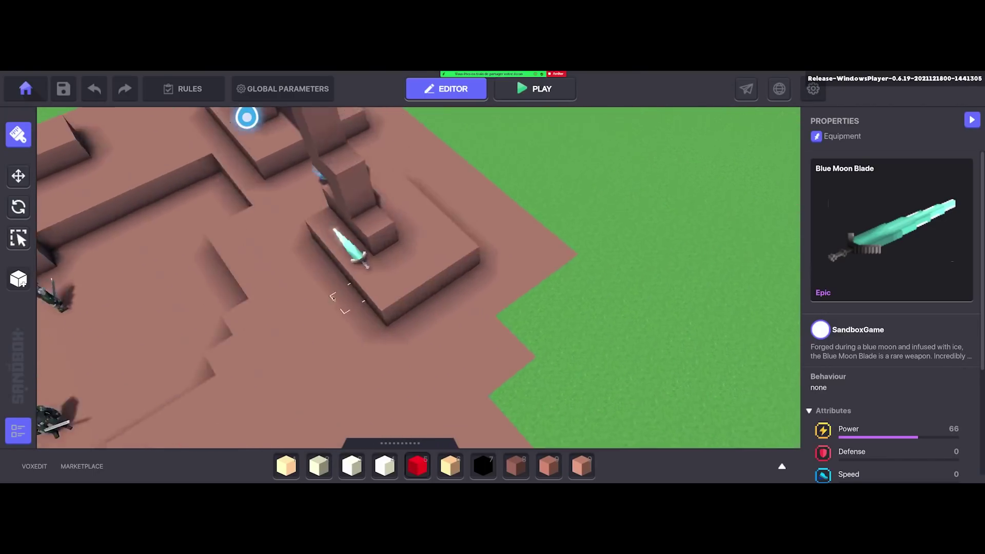
pyautogui.click(331, 292)
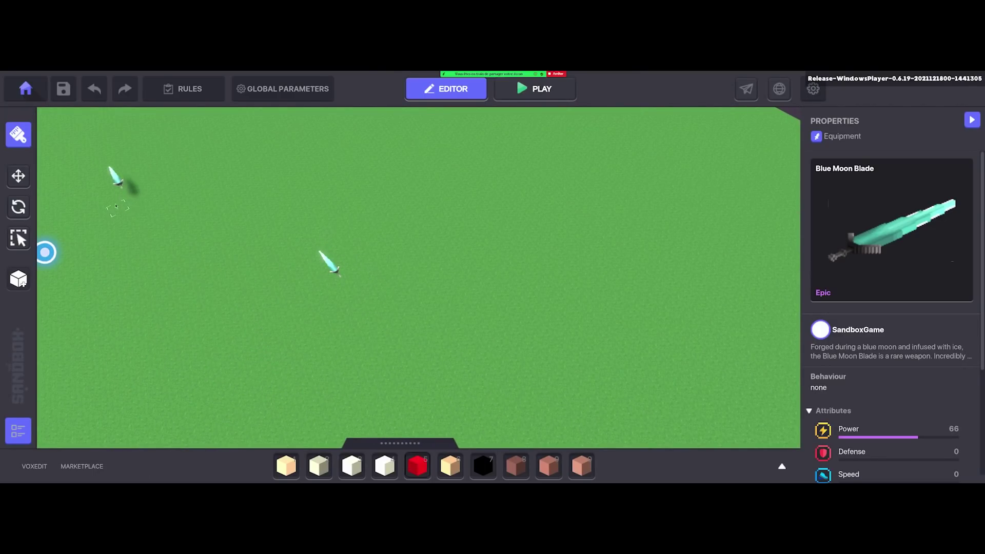
# Raise the placed Blue Moon Blade to a Y position of 39.51 and rotate it 90° about X.
pyautogui.click(19, 177)
pyautogui.click(329, 263)
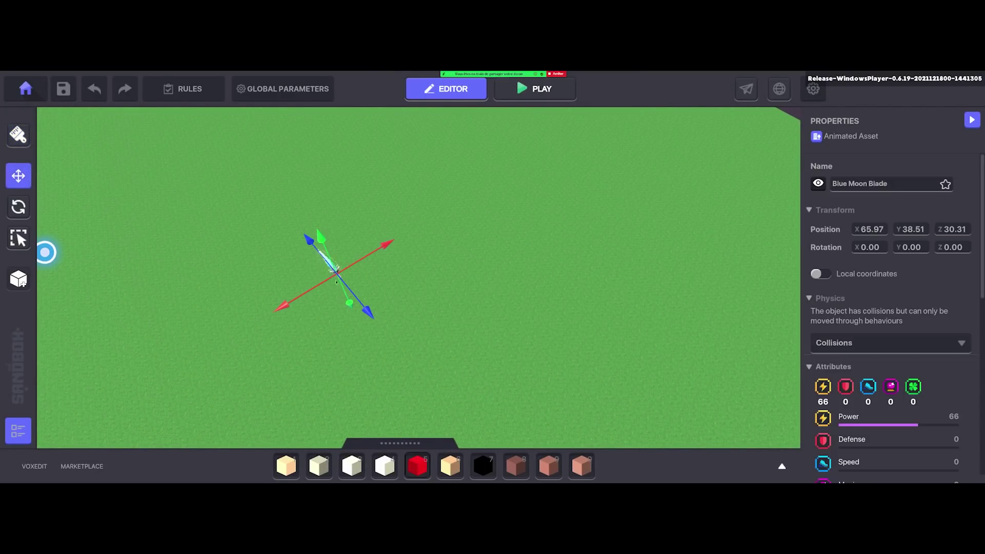
pyautogui.moveTo(285, 361); pyautogui.dragTo(351, 284, button='right')
pyautogui.moveTo(355, 237); pyautogui.dragTo(129, 125)
pyautogui.click(19, 207)
pyautogui.click(19, 176)
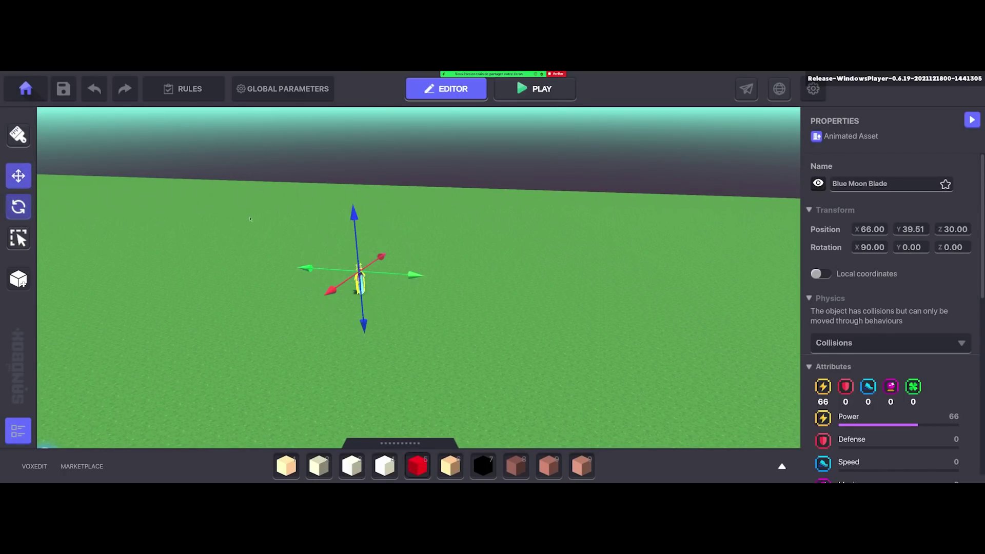
# Tilt the Blue Moon Blade to a rotation of about X 64.48, Y 22.92, Z 45.46.
pyautogui.moveTo(267, 215); pyautogui.dragTo(288, 293, button='right')
pyautogui.moveTo(387, 232); pyautogui.dragTo(358, 327)
pyautogui.press('r')
pyautogui.click(19, 176)
pyautogui.moveTo(358, 327); pyautogui.dragTo(706, 295, button='right')
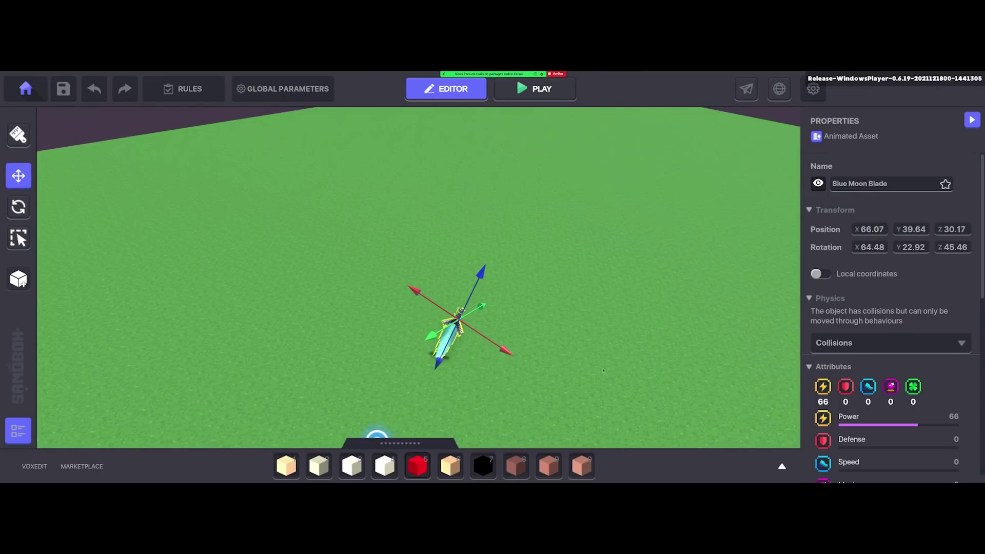
# Review which components can be added to the Blue Moon Blade.
pyautogui.scroll(-3, 876, 267)
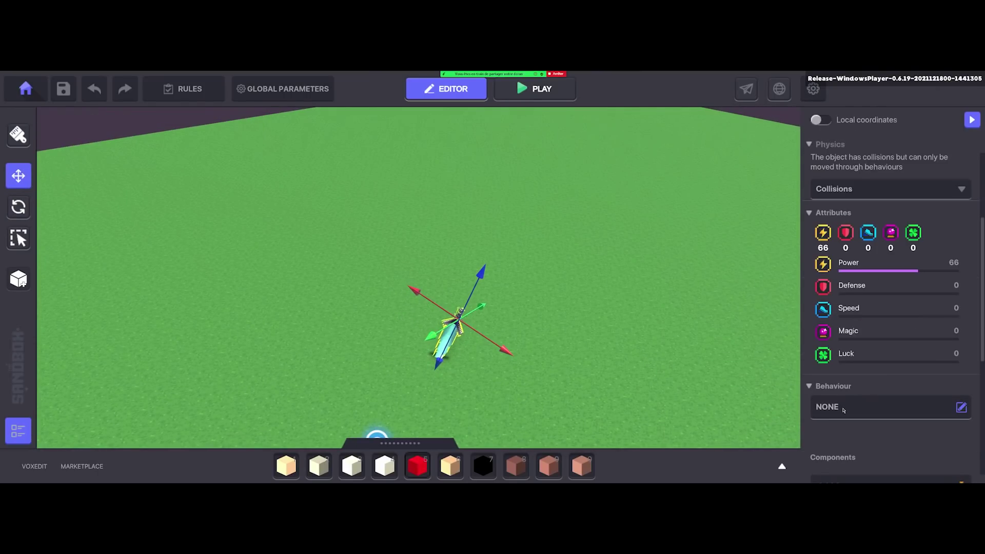
pyautogui.scroll(-3, 855, 277)
pyautogui.click(882, 332)
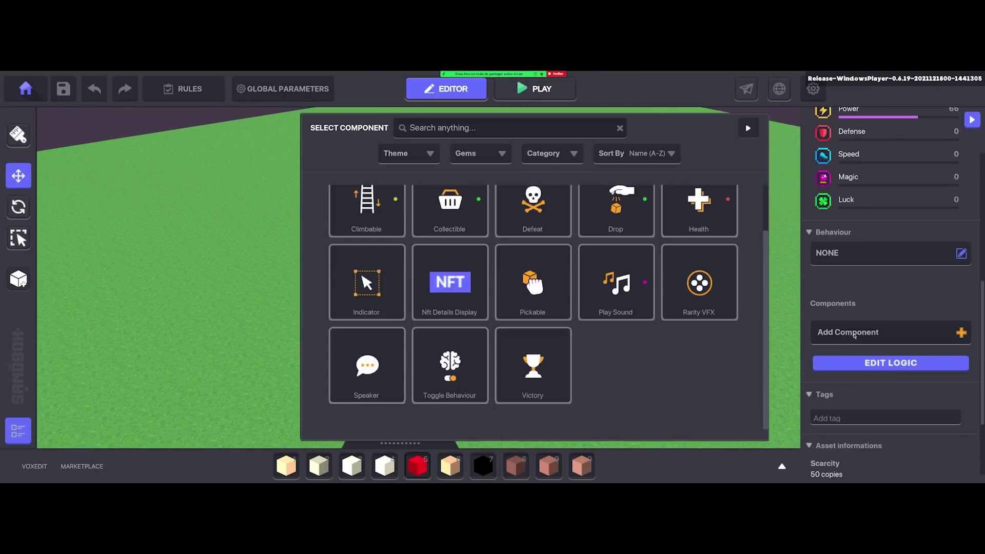
pyautogui.scroll(1, 415, 268)
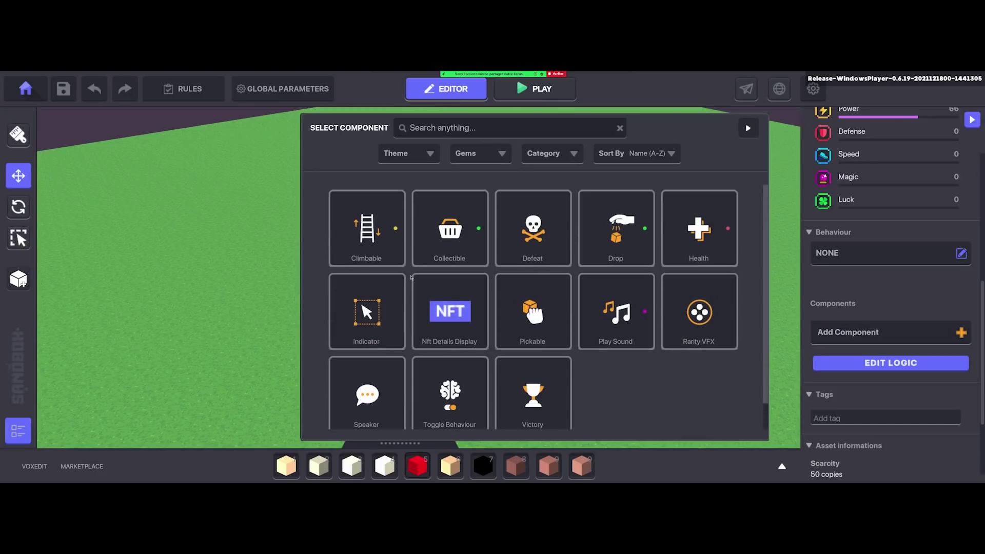
pyautogui.scroll(-1, 410, 276)
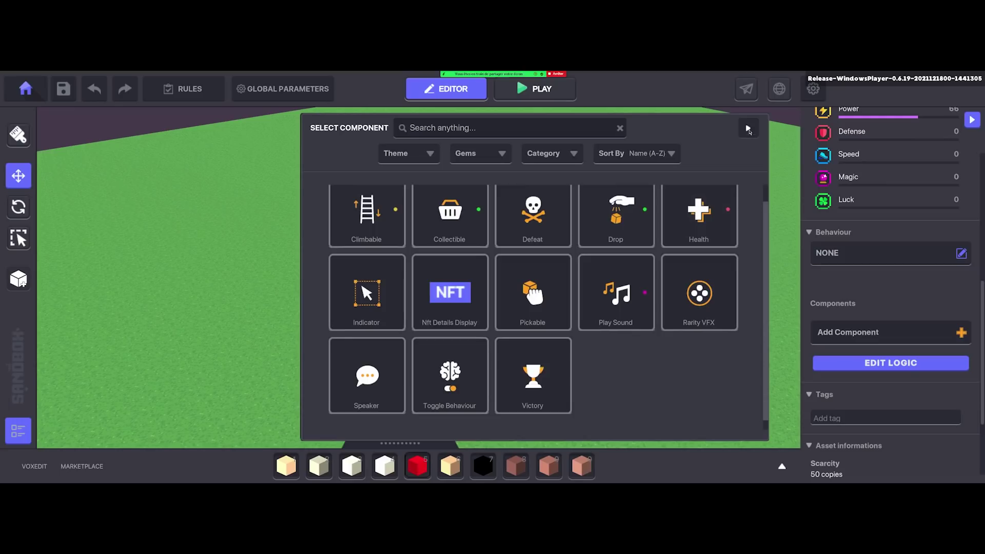
pyautogui.press('Escape')
pyautogui.press('a')
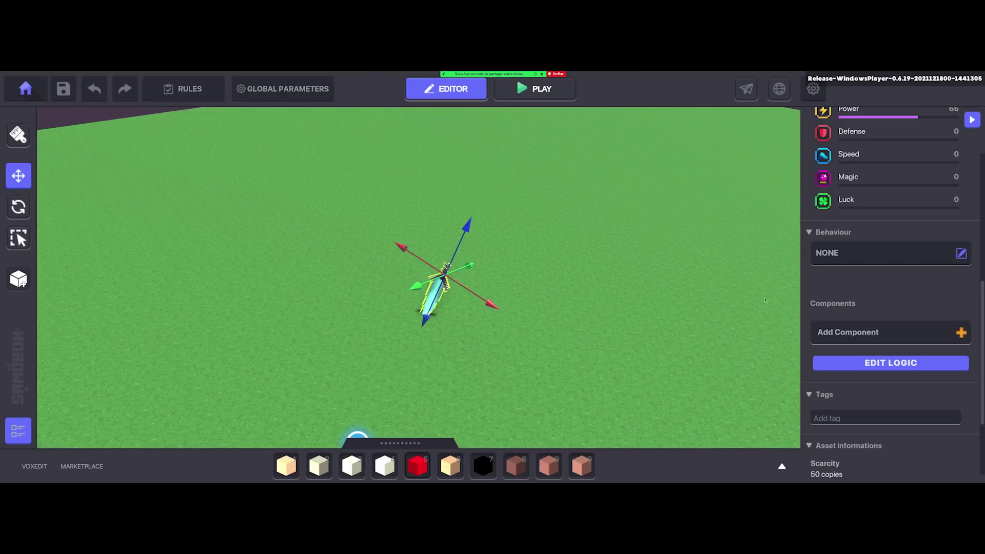
# Add the Collectible component to the Blue Moon Blade and open its logic parameters.
pyautogui.click(860, 333)
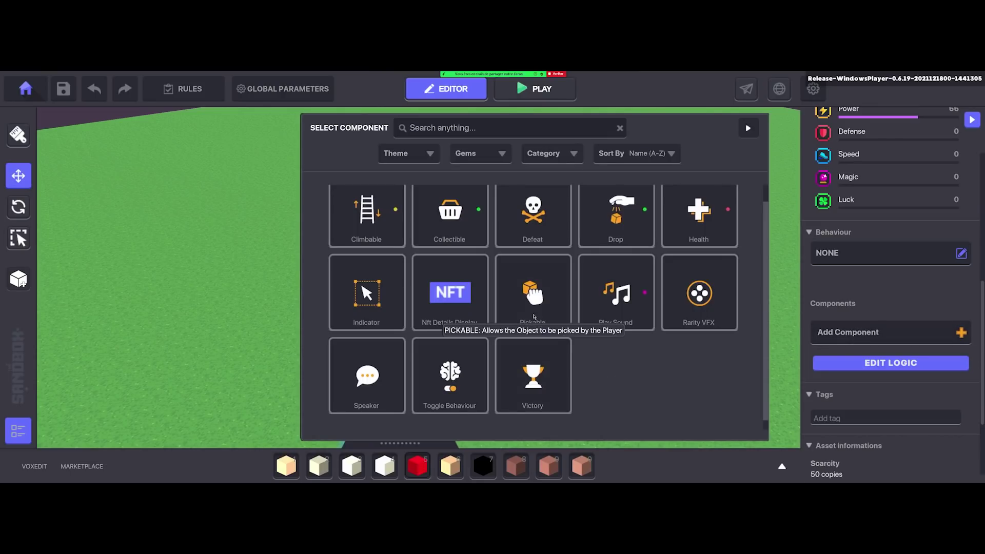
pyautogui.scroll(1, 534, 313)
pyautogui.scroll(-1, 667, 383)
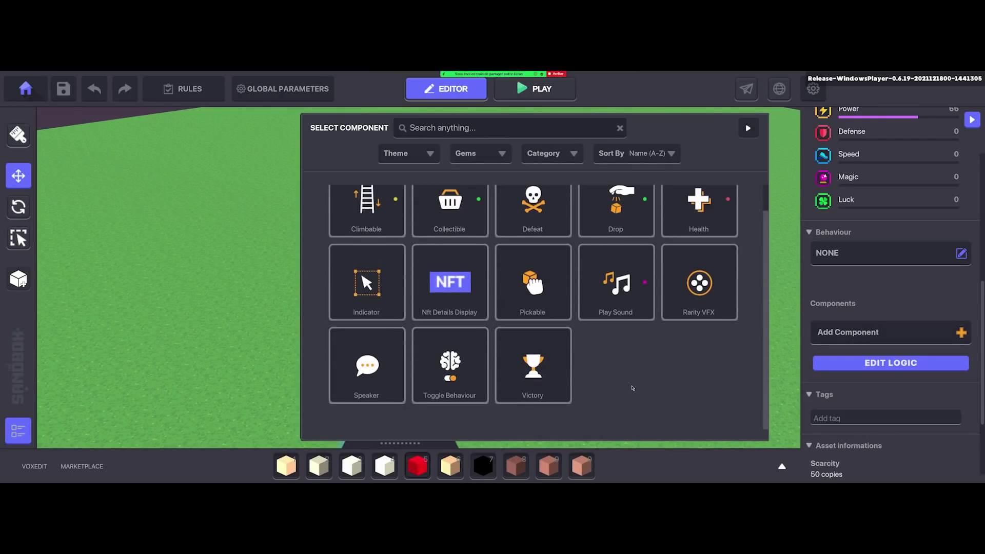
pyautogui.scroll(1, 703, 216)
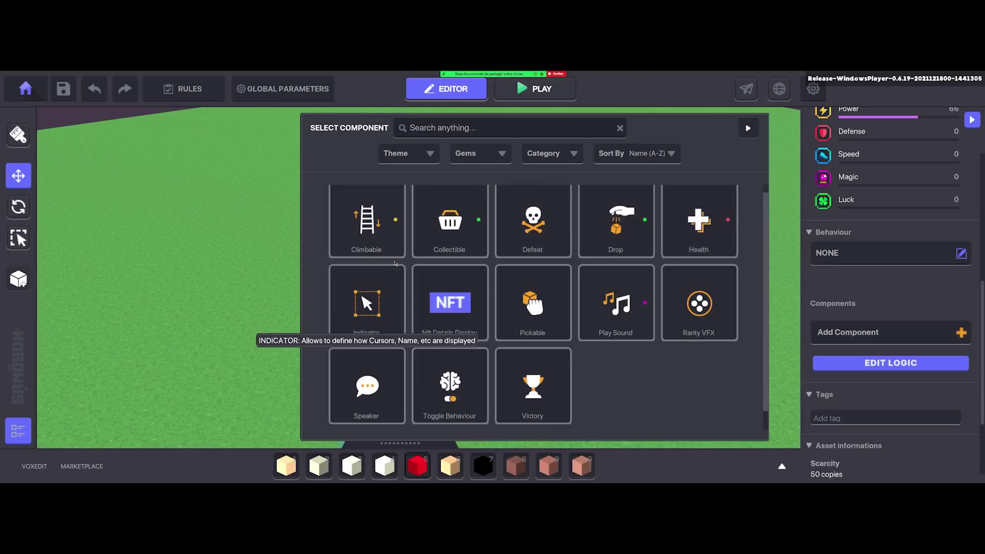
pyautogui.click(450, 220)
pyautogui.click(886, 424)
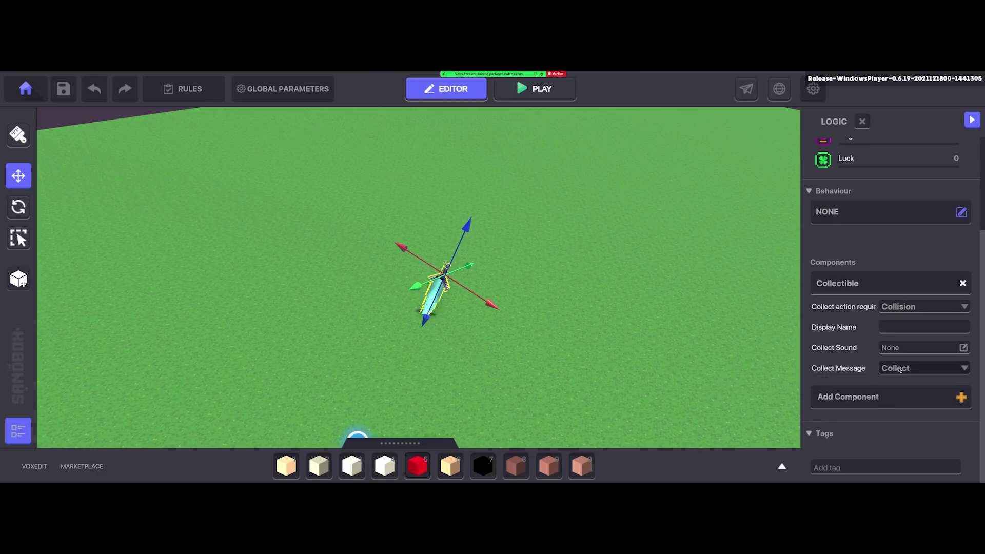
pyautogui.press('s')
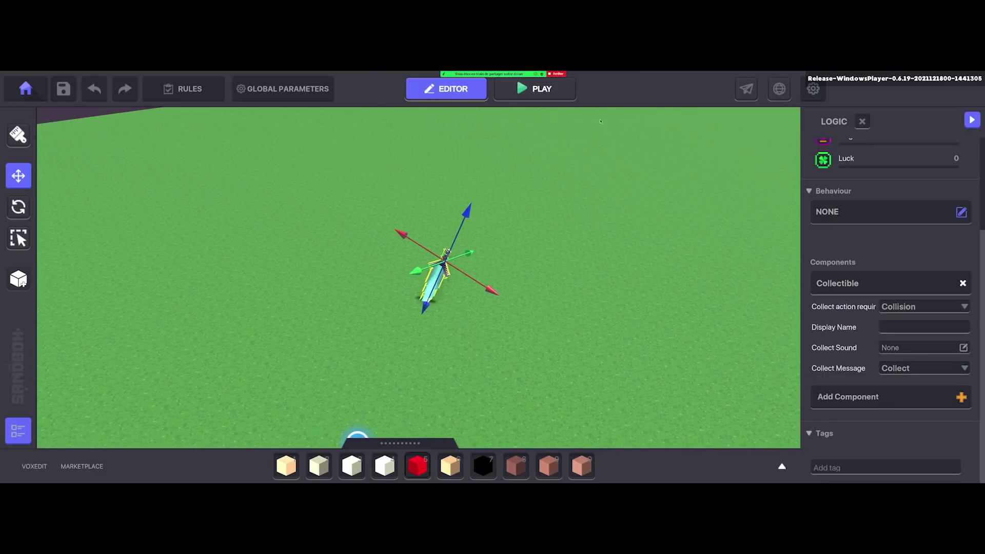
# Play-test the experience and walk the avatar into the Blue Moon Blade to collect it.
pyautogui.click(539, 98)
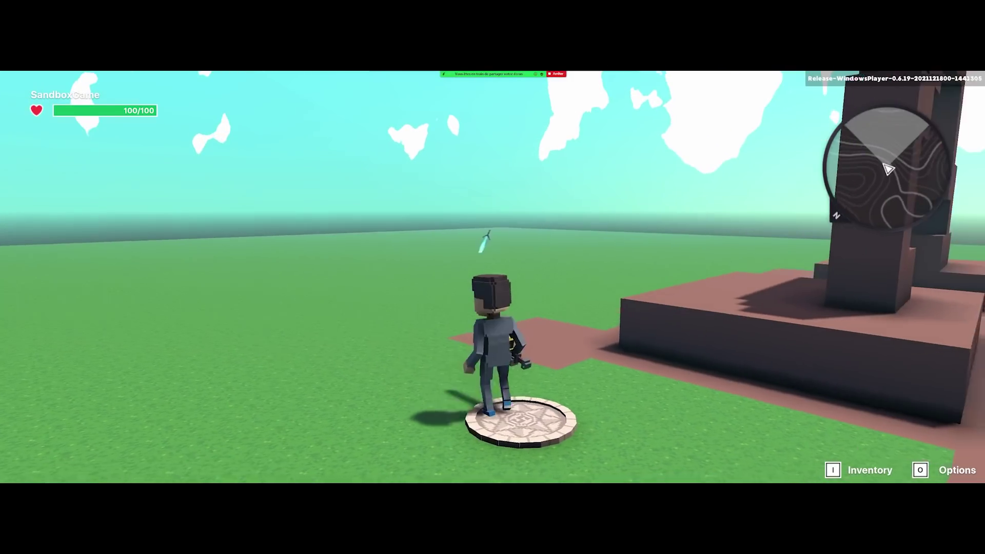
pyautogui.press('w')
pyautogui.press('w')
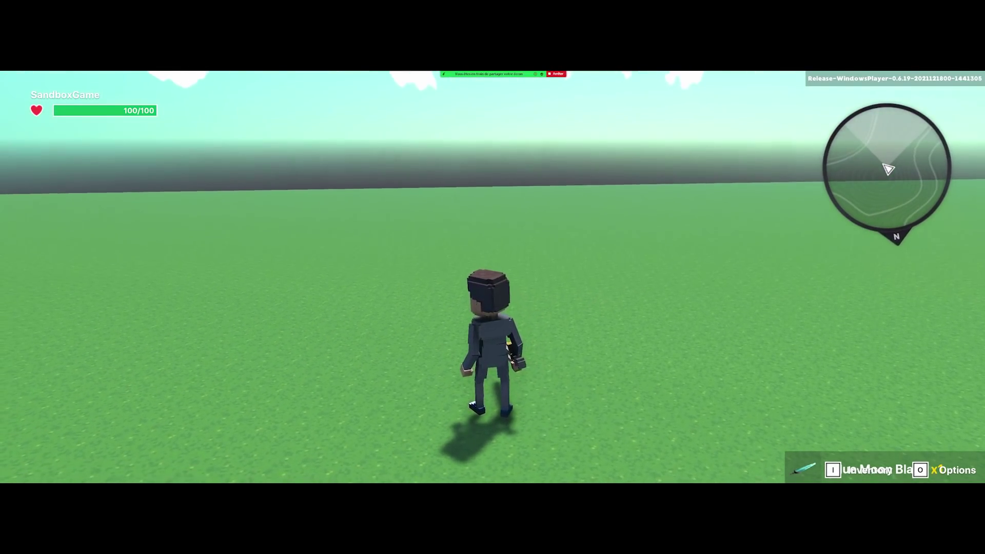
# Inspect the collected Blue Moon Blade in the inventory and equip it in place of the current sword.
pyautogui.press('i')
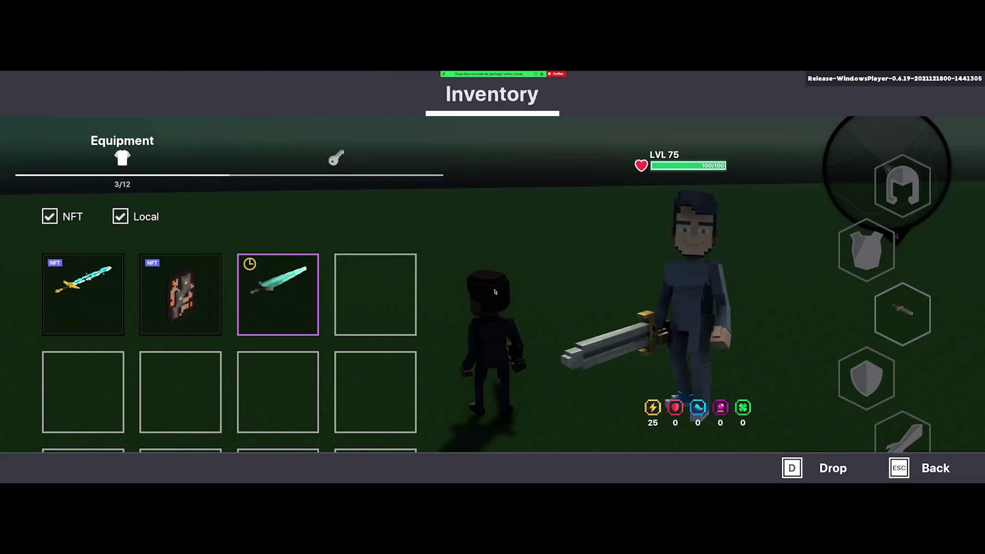
pyautogui.moveTo(137, 298)
pyautogui.moveTo(277, 275)
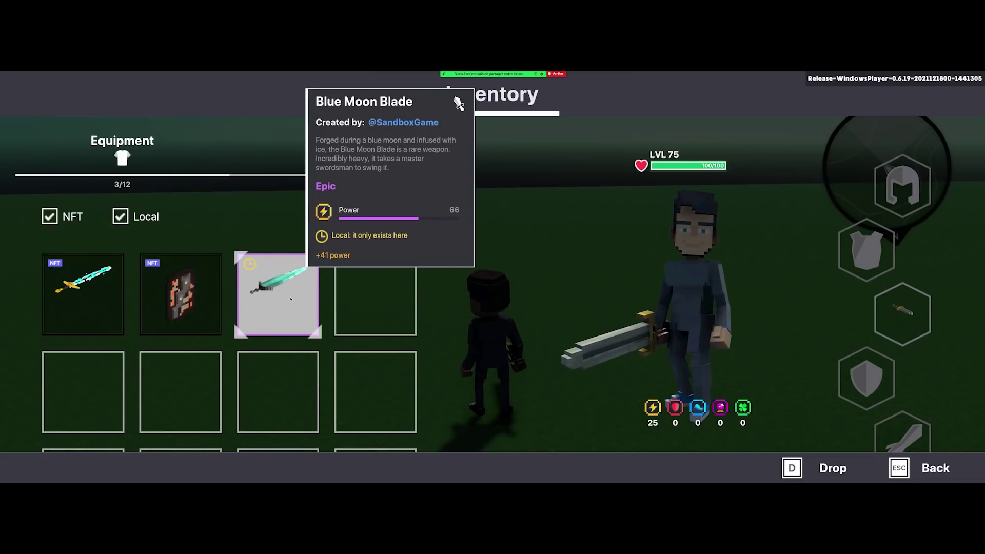
pyautogui.click(290, 298)
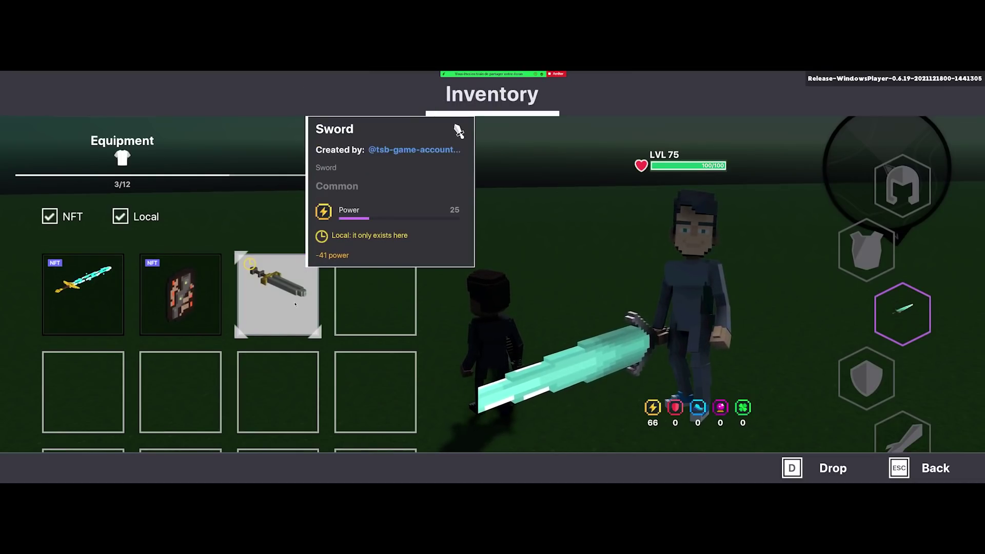
# Leave the inventory, walk around swinging the Blue Moon Blade, and return to the editor.
pyautogui.press('Escape')
pyautogui.press('w')
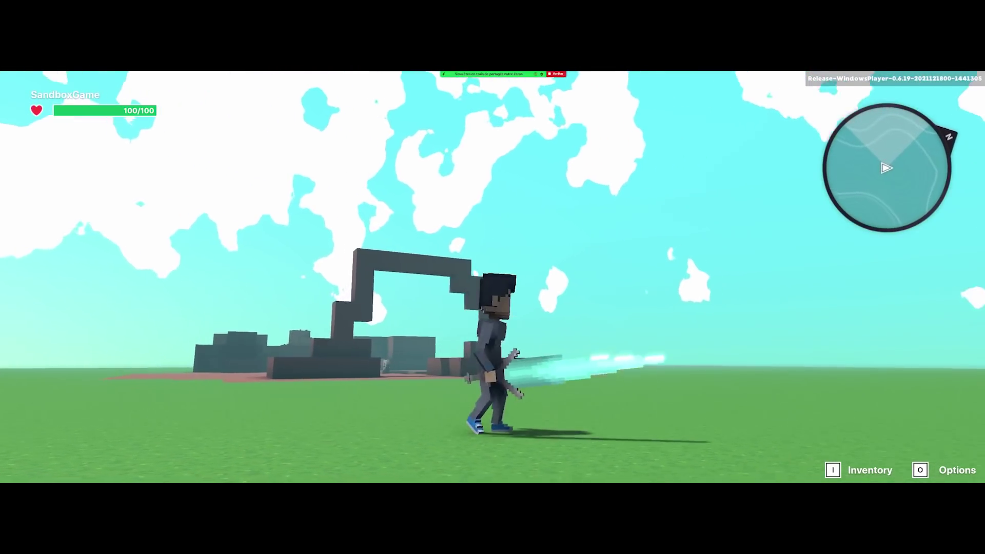
pyautogui.click(493, 277)
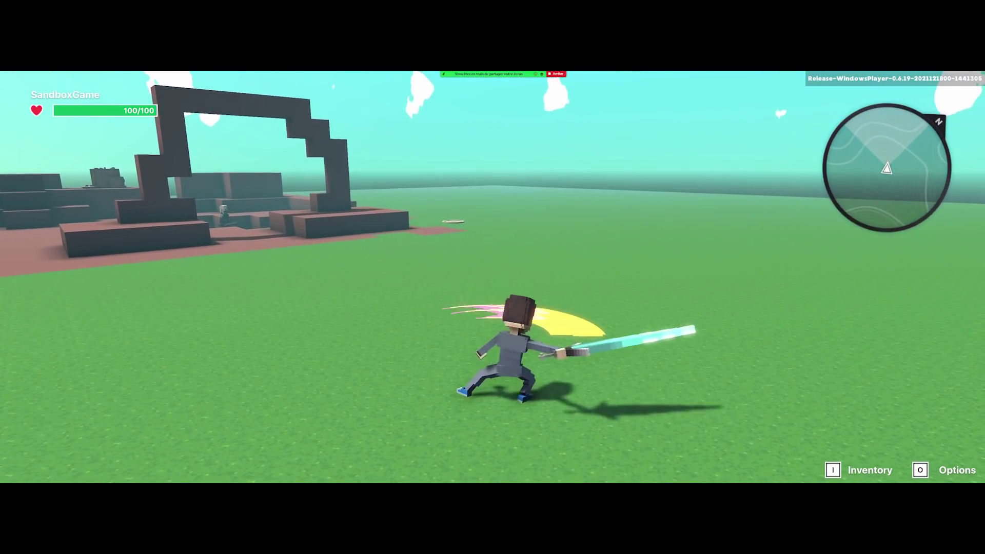
pyautogui.click(492, 277)
pyautogui.press('i')
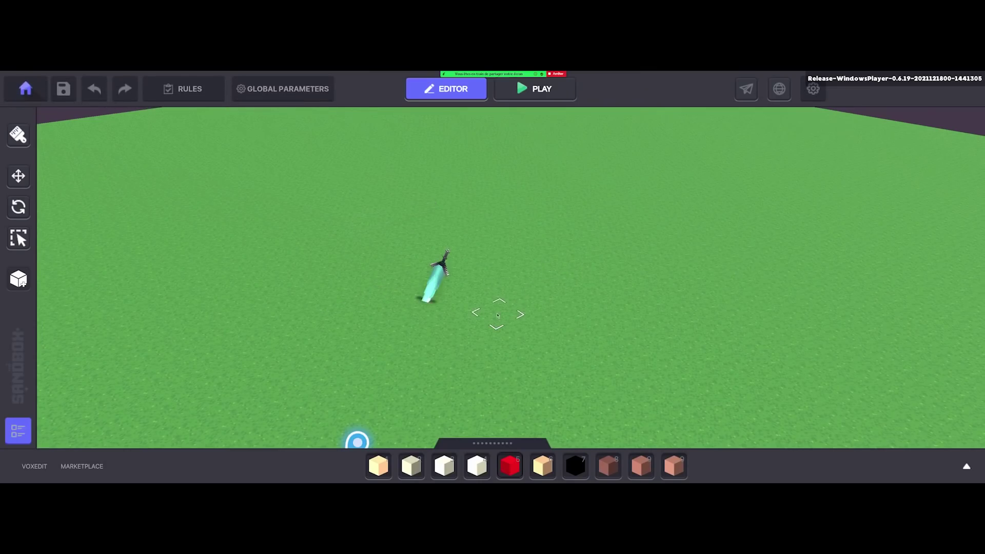
# Search the asset library for helmets and place a Soldier Helmet on the grass near the Blue Moon Blade.
pyautogui.click(18, 428)
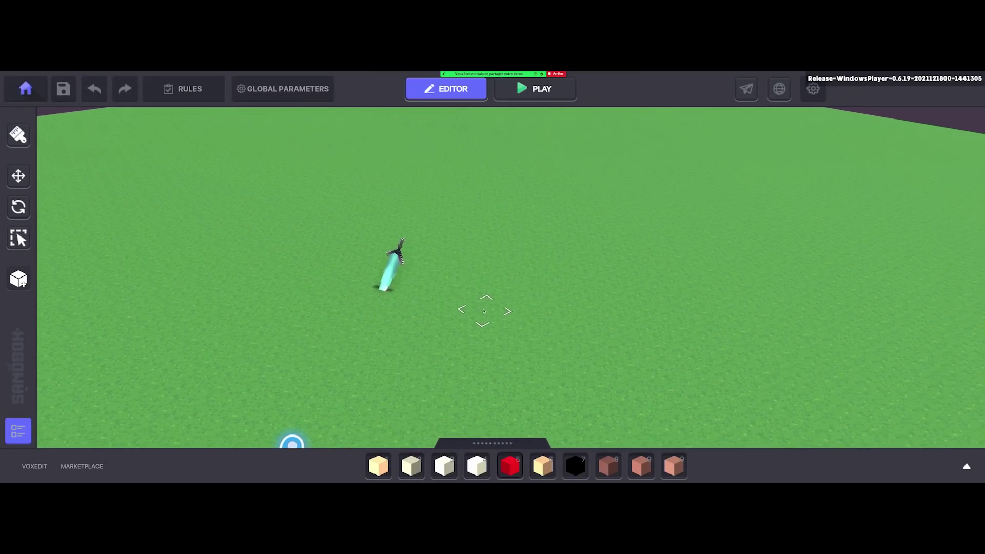
pyautogui.doubleClick(252, 211)
pyautogui.write('he')
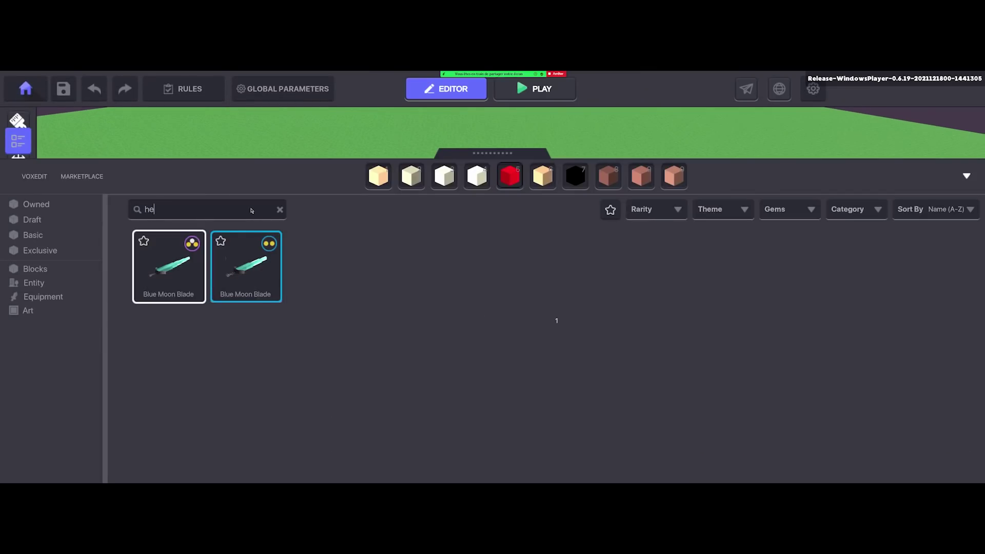
pyautogui.write('lme')
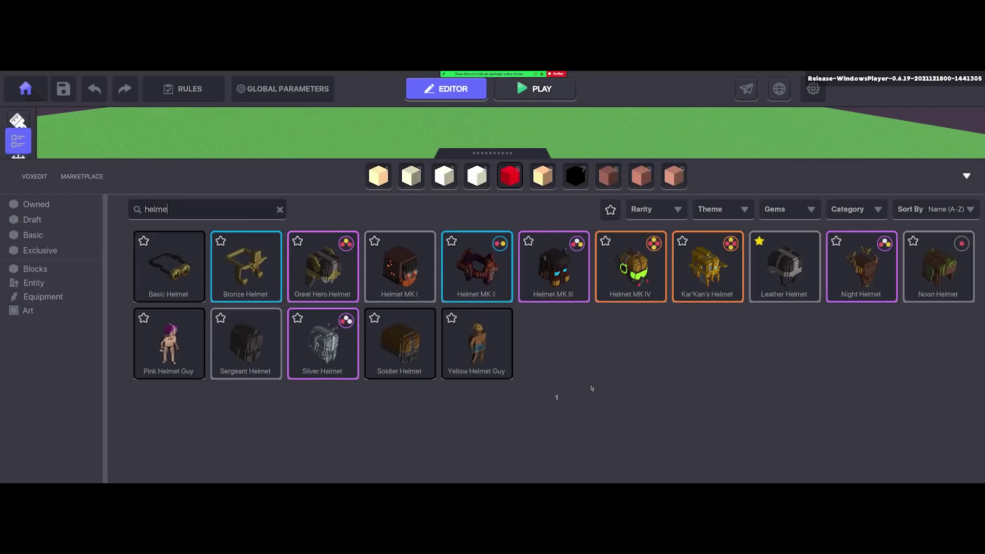
pyautogui.click(403, 346)
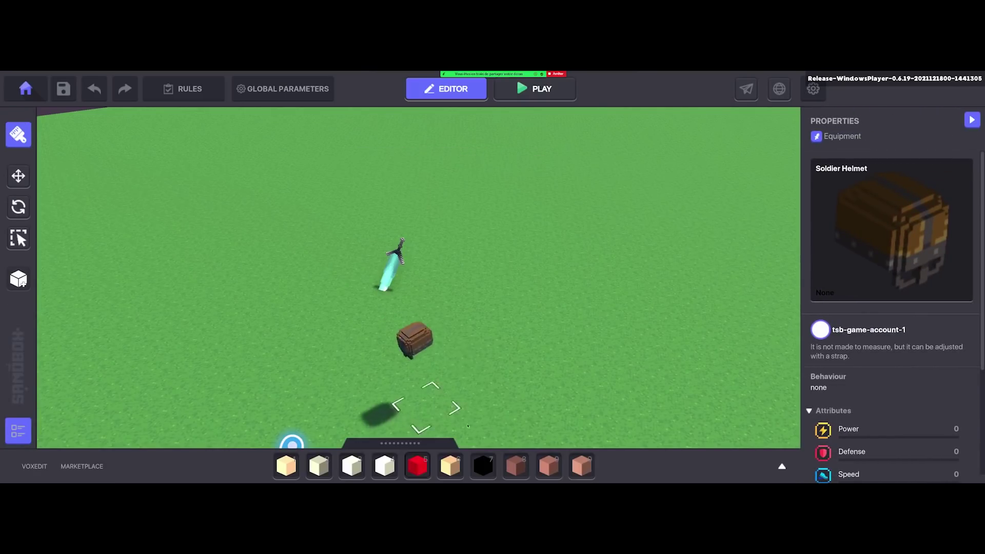
pyautogui.click(455, 349)
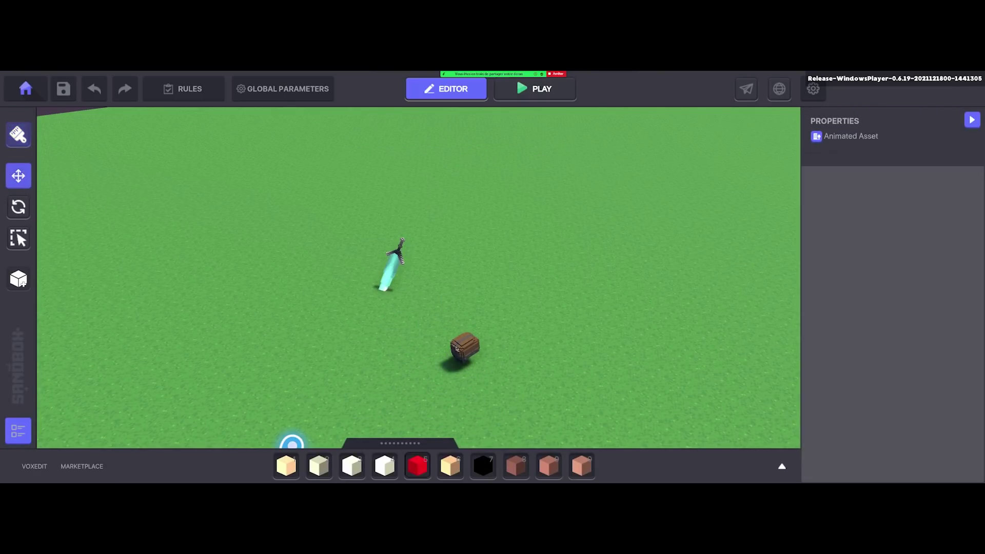
# Add the Collectible component to the Soldier Helmet.
pyautogui.scroll(-5, 865, 383)
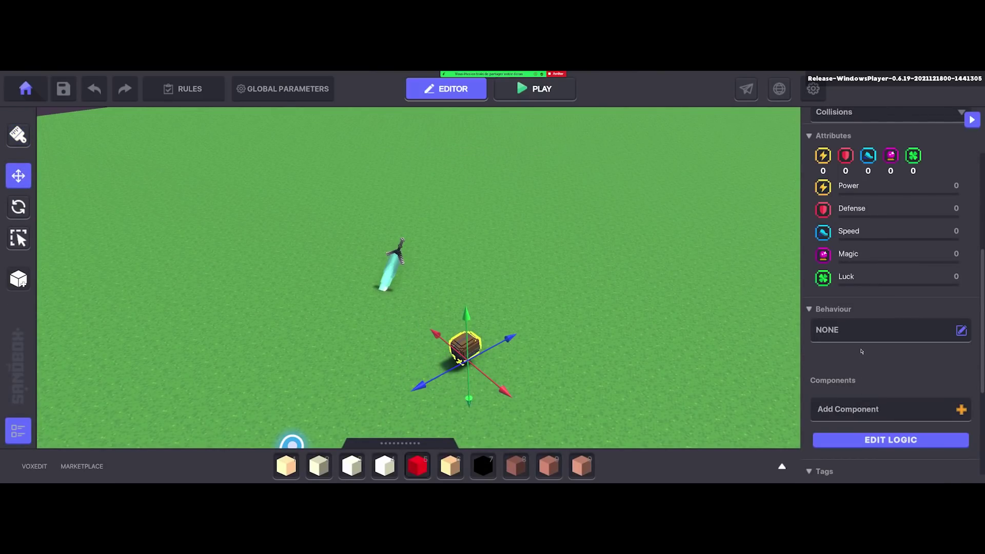
pyautogui.click(872, 409)
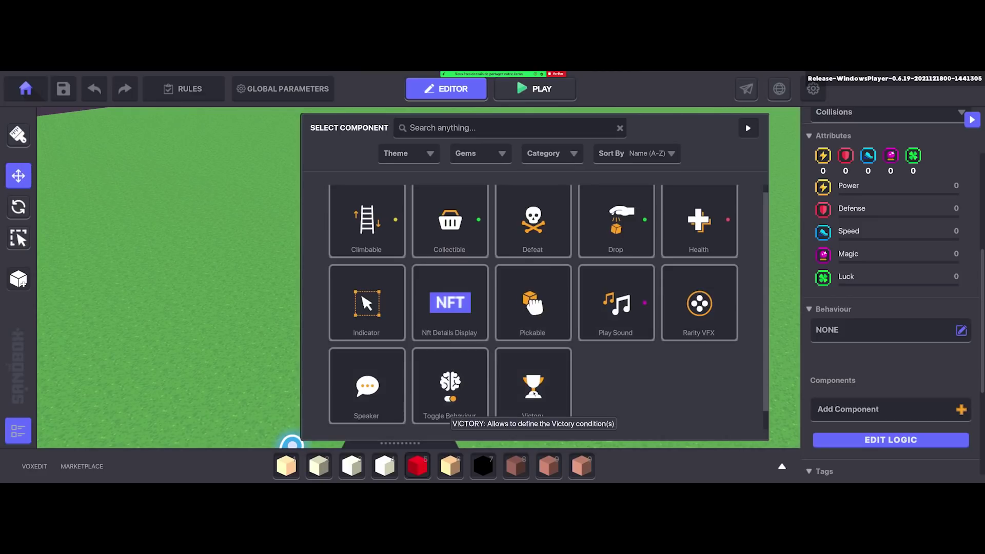
pyautogui.scroll(1, 565, 333)
pyautogui.click(450, 236)
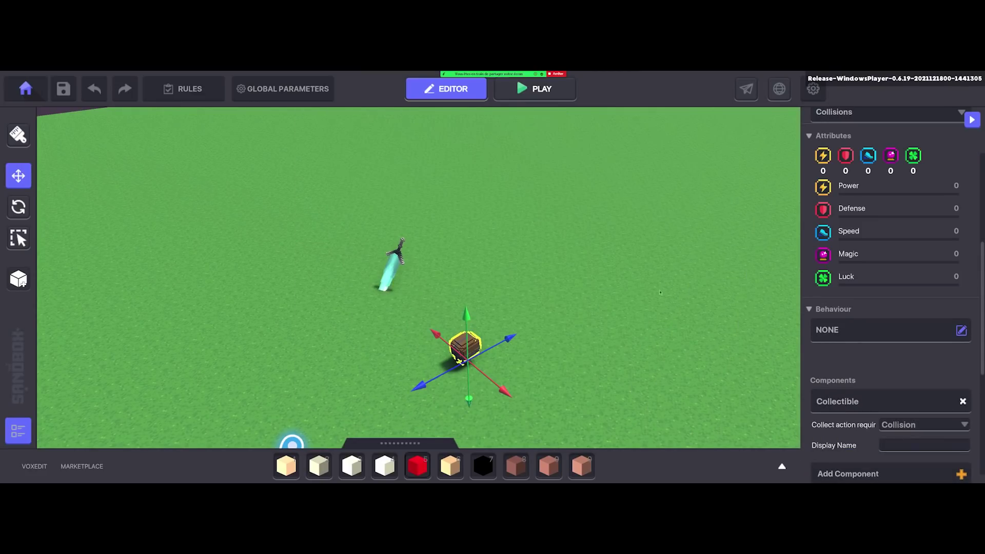
# Play-test the experience and run the avatar into the Soldier Helmet and Blue Moon Blade to collect both.
pyautogui.click(535, 88)
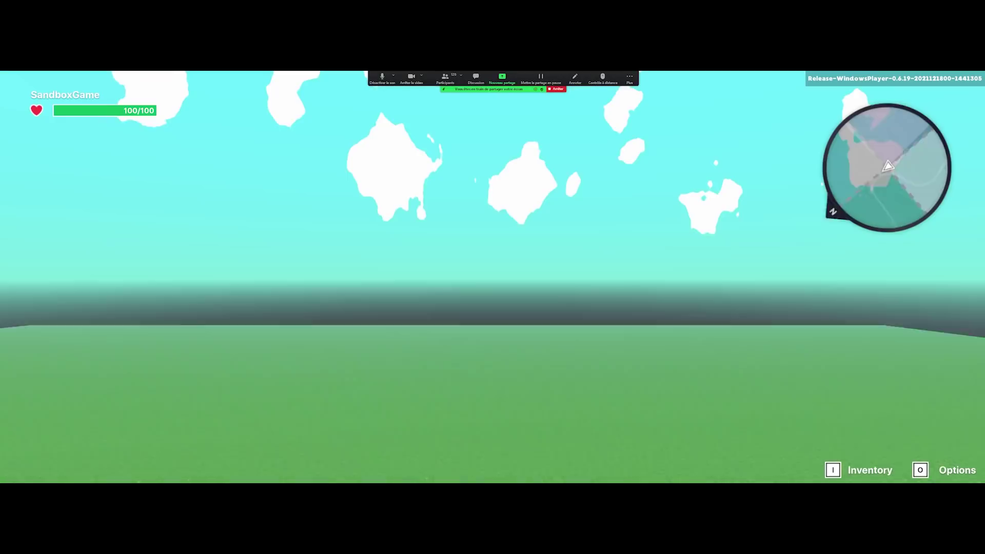
pyautogui.press('w')
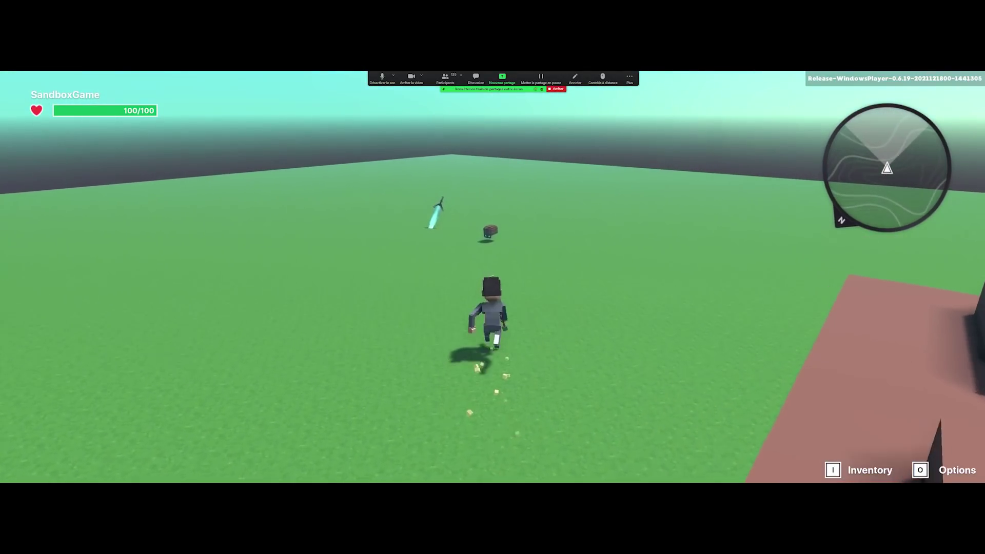
pyautogui.press('w')
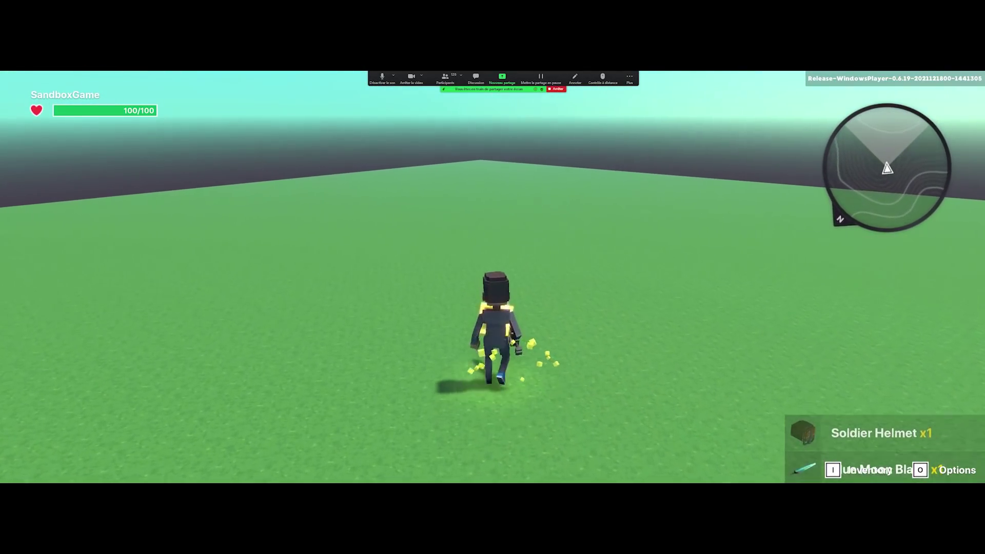
# Equip the Soldier Helmet and the Blue Moon Blade from the inventory, check the avatar in the game, and return to the editor.
pyautogui.press('i')
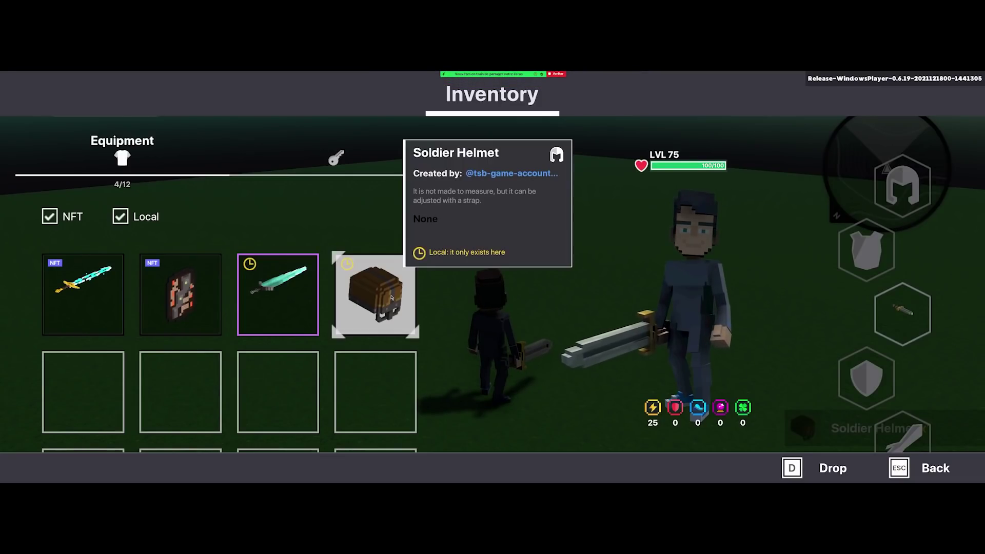
pyautogui.click(392, 298)
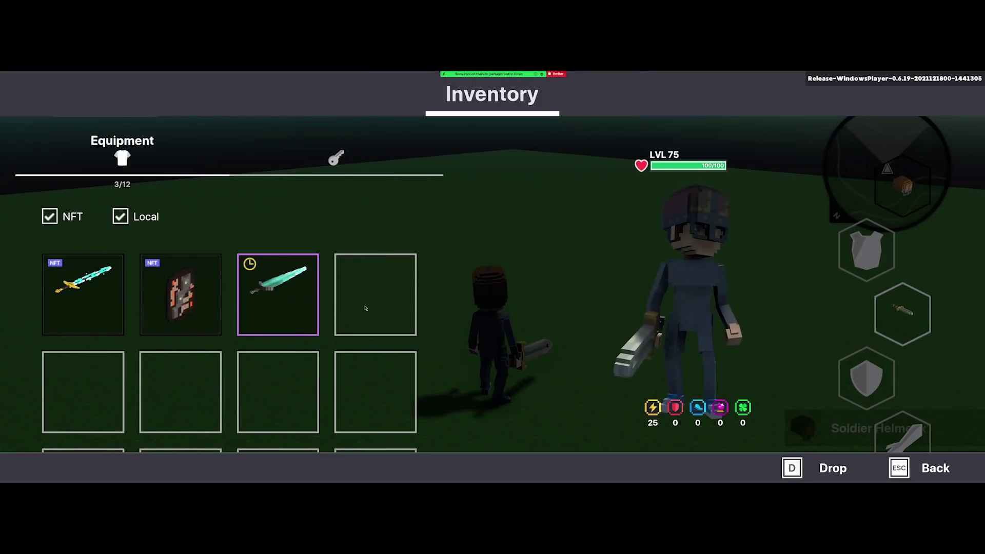
pyautogui.moveTo(277, 295); pyautogui.dragTo(902, 313)
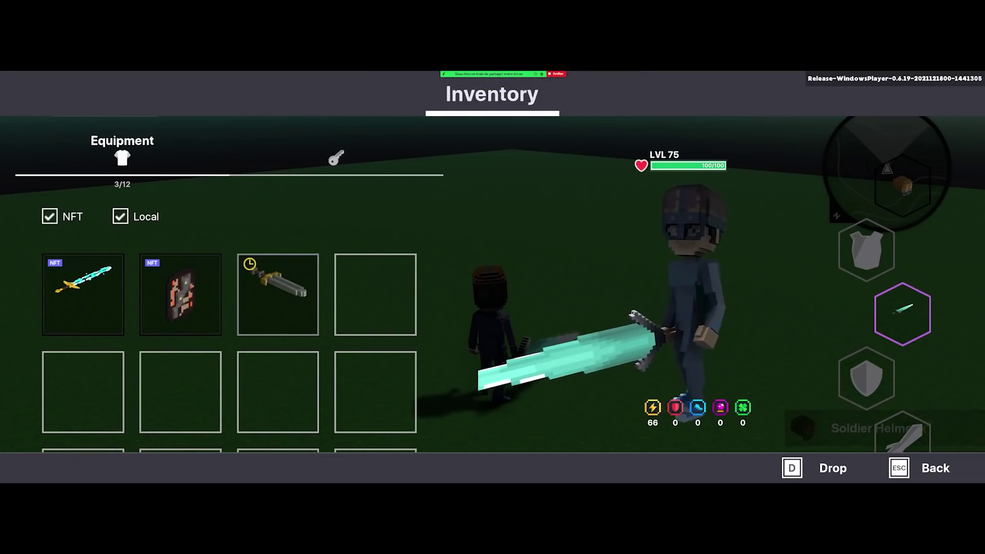
pyautogui.press('Escape')
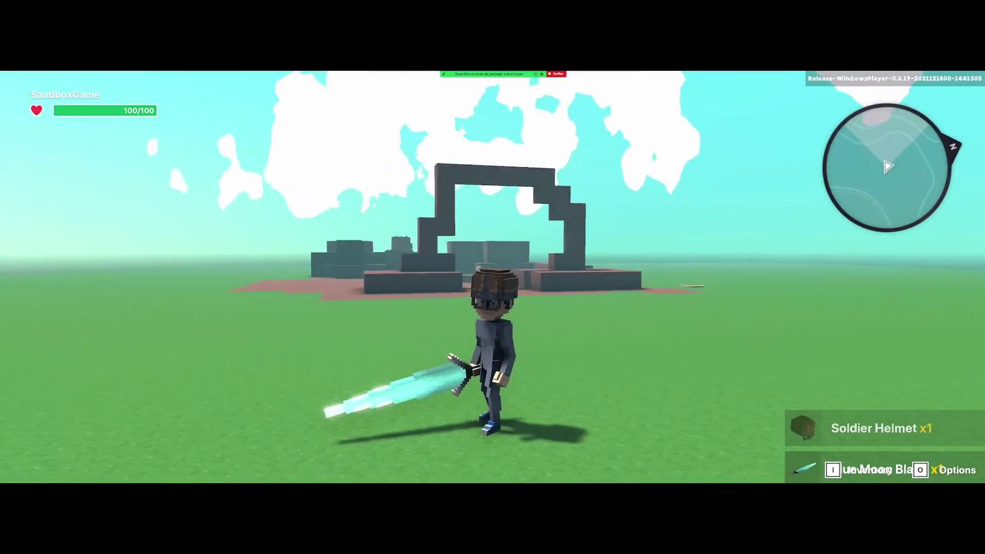
pyautogui.press('Escape')
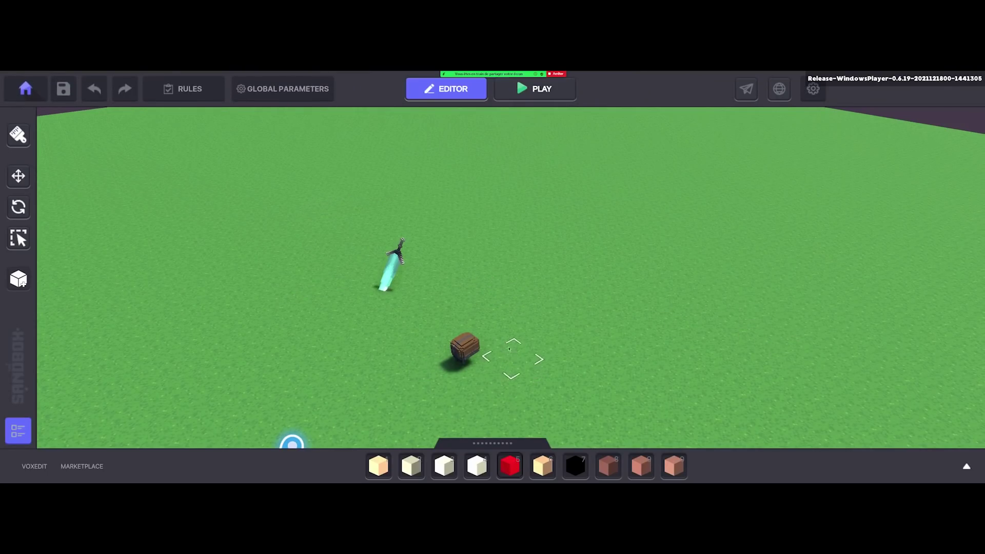
pyautogui.moveTo(495, 281); pyautogui.dragTo(465, 245, button='middle')
pyautogui.moveTo(496, 281)
pyautogui.mouseDown(button='right')
pyautogui.moveTo(534, 325)
pyautogui.moveTo(556, 321)
pyautogui.mouseUp(button='right')
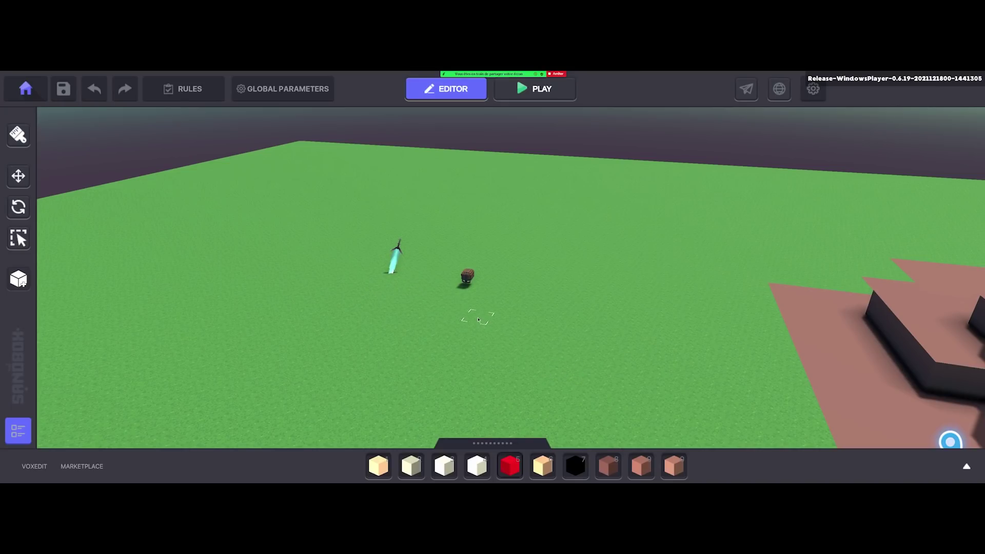
pyautogui.press('d')
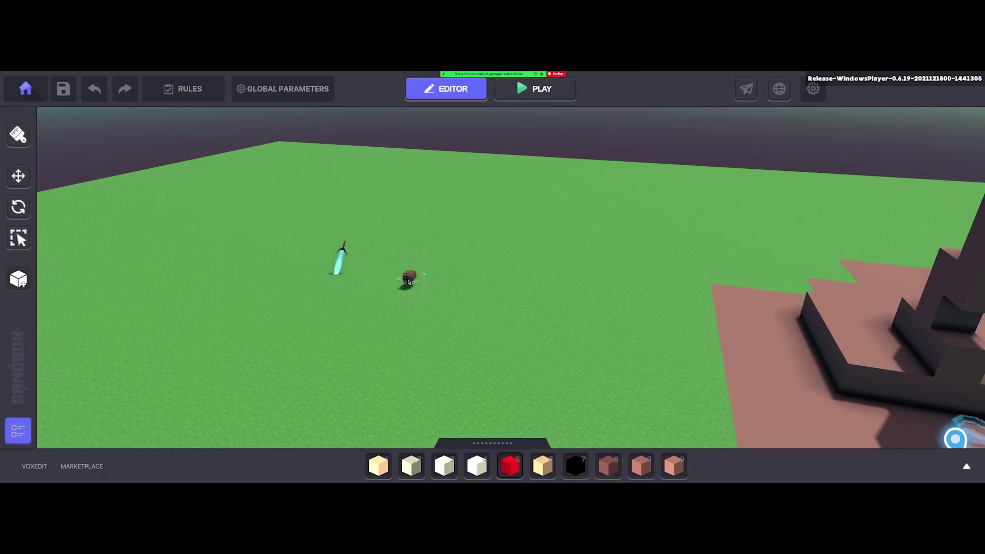
# Search the asset library for "arch" and place a Desert Wall Archway on the open grass away from the ruins.
pyautogui.moveTo(398, 284); pyautogui.dragTo(477, 331, button='right')
pyautogui.scroll(-5, 477, 330)
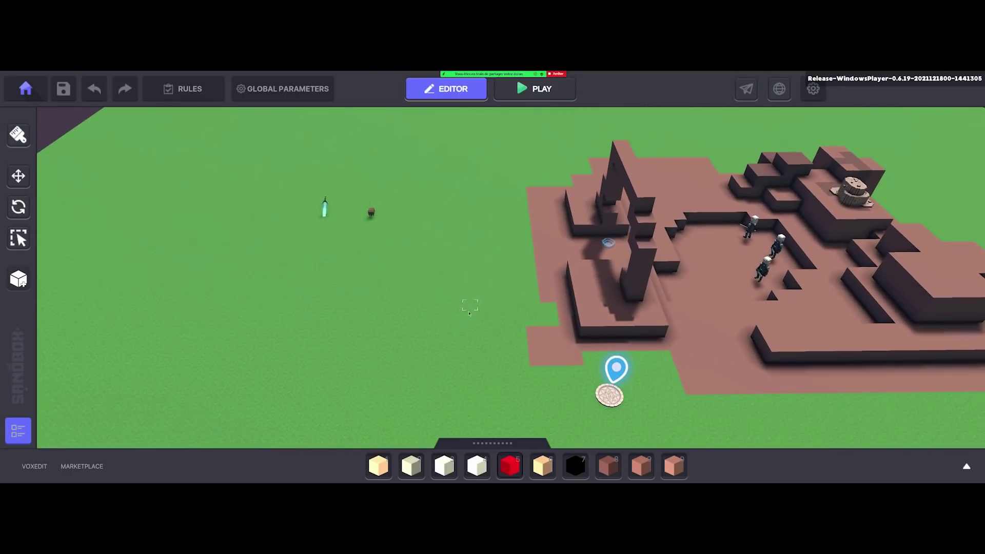
pyautogui.press('Tab')
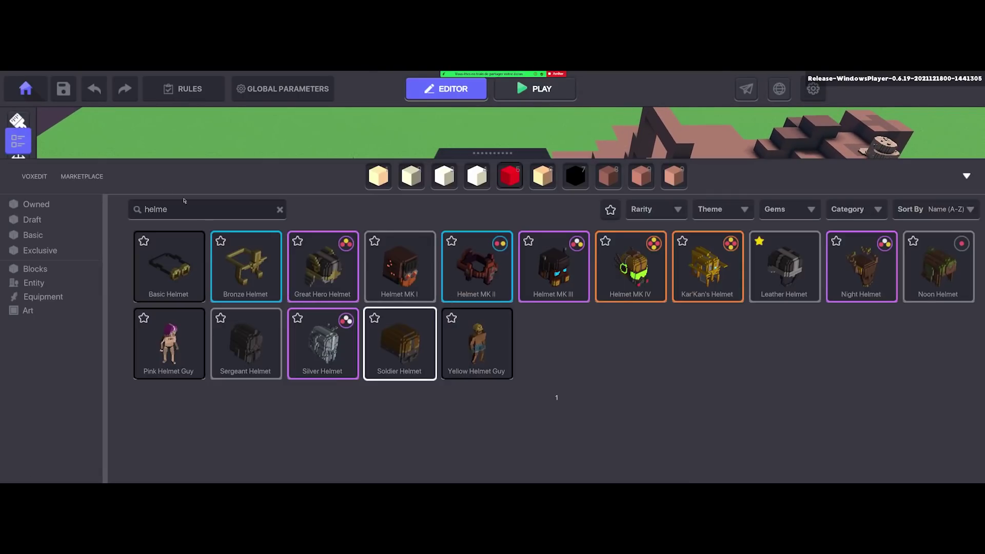
pyautogui.click(279, 210)
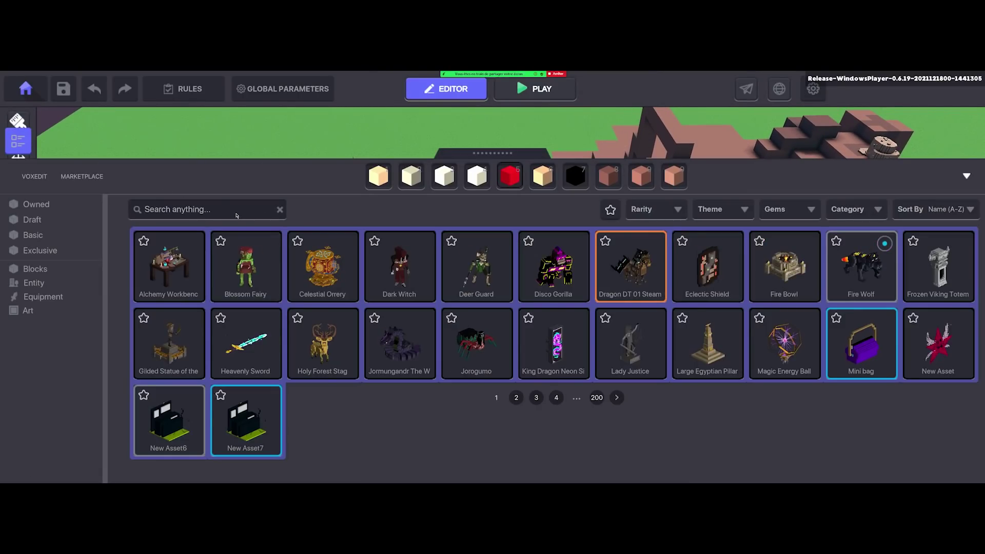
pyautogui.write('arch')
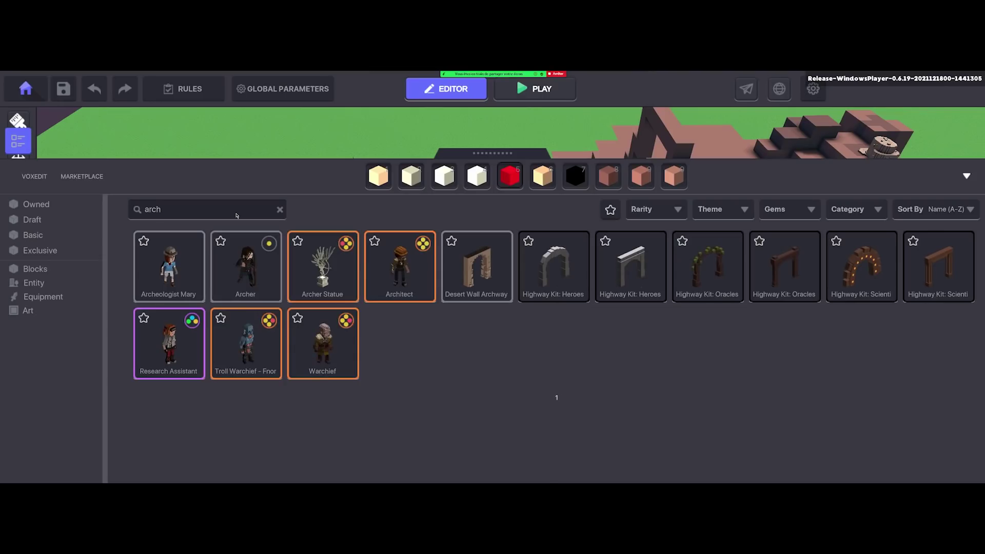
pyautogui.click(477, 267)
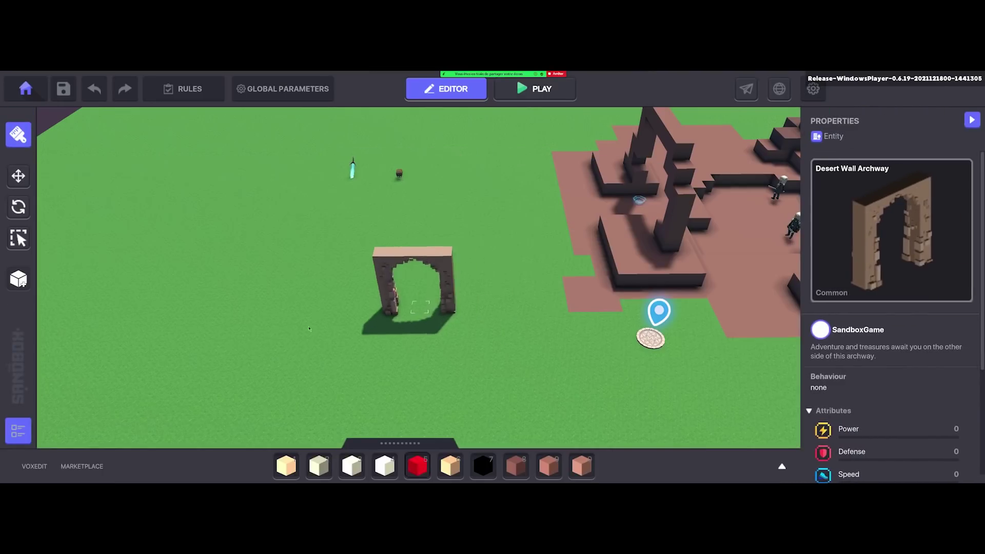
pyautogui.scroll(-3, 308, 328)
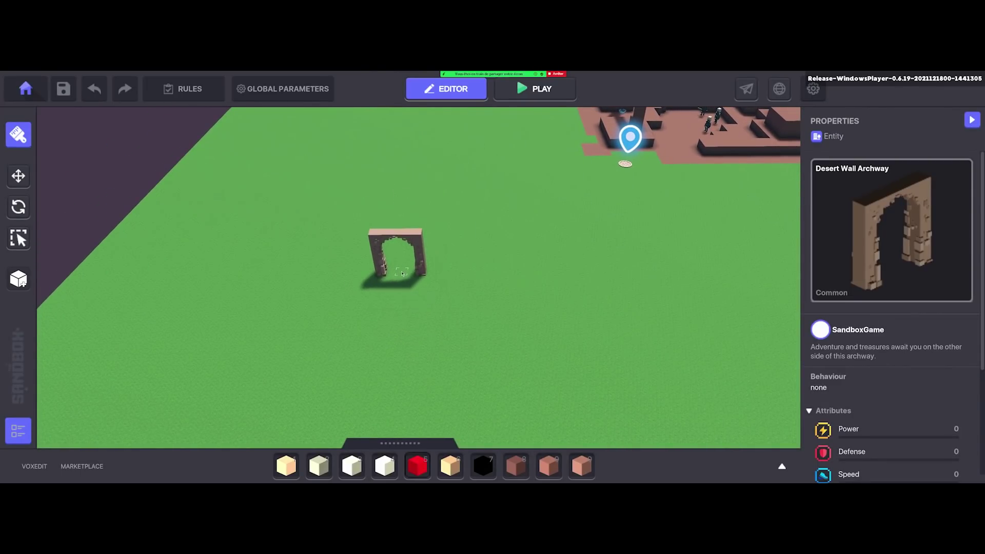
pyautogui.click(402, 272)
pyautogui.click(19, 176)
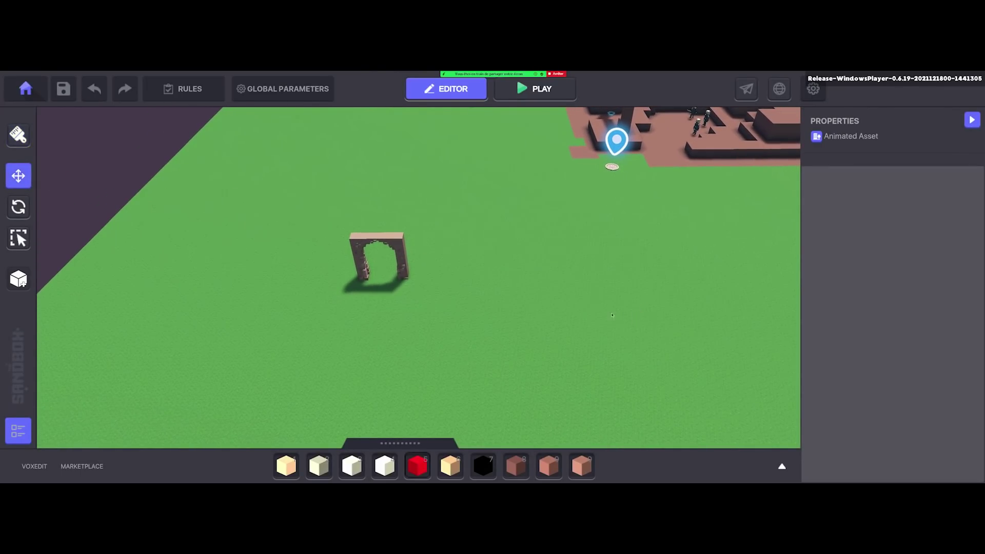
# Play-test the scale of the Desert Wall Archway by running the avatar through it and back, and return to the editor.
pyautogui.press('p')
pyautogui.press('w')
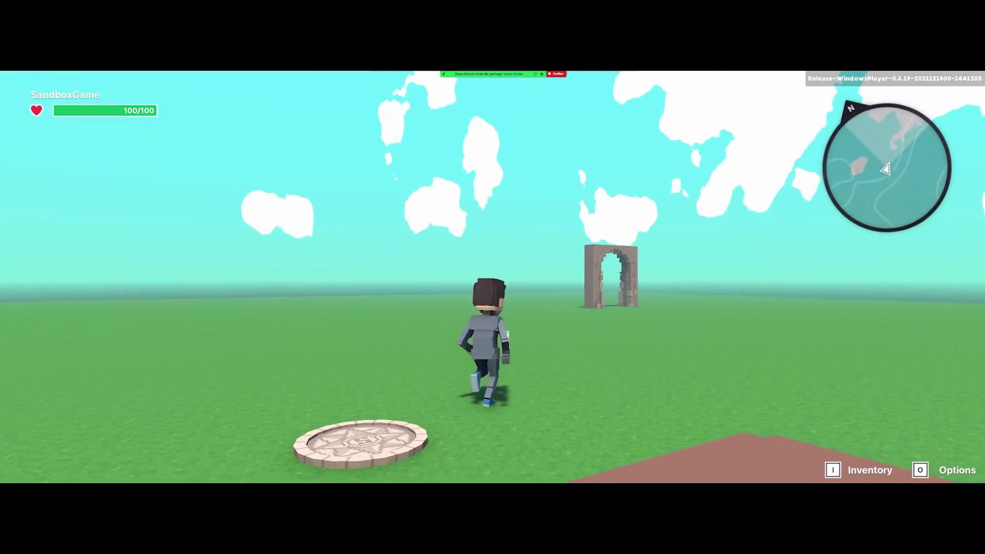
pyautogui.click(492, 277)
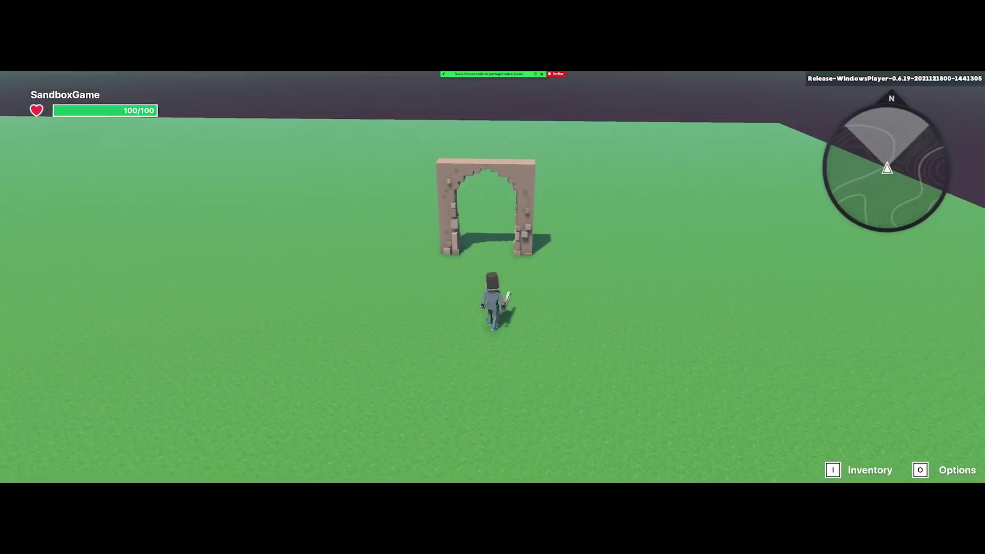
pyautogui.press('w')
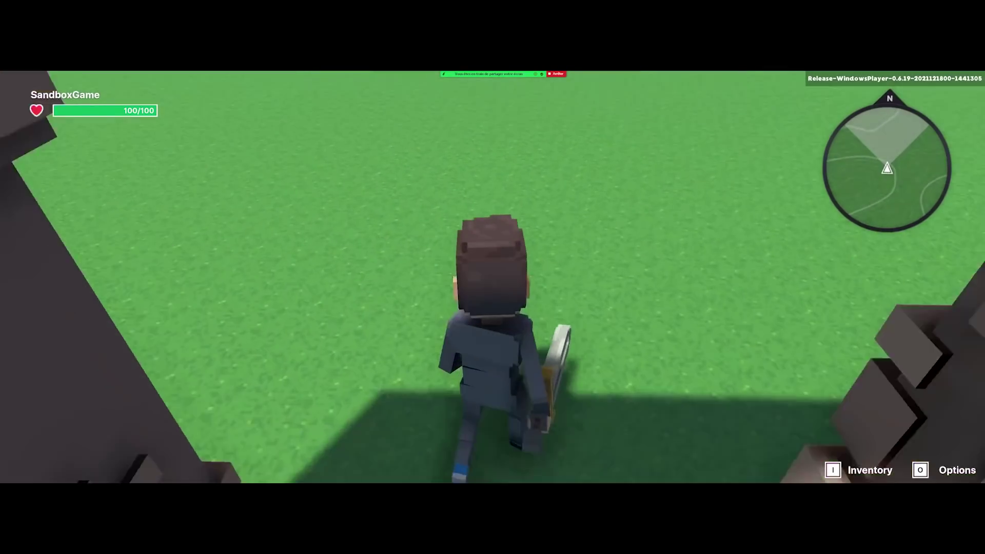
pyautogui.press('s')
pyautogui.press('w')
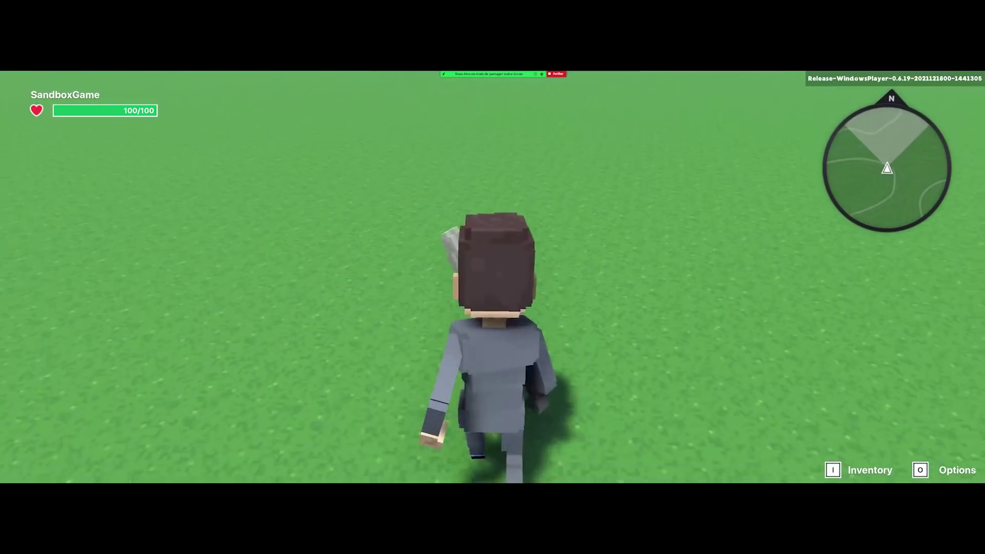
pyautogui.press('s')
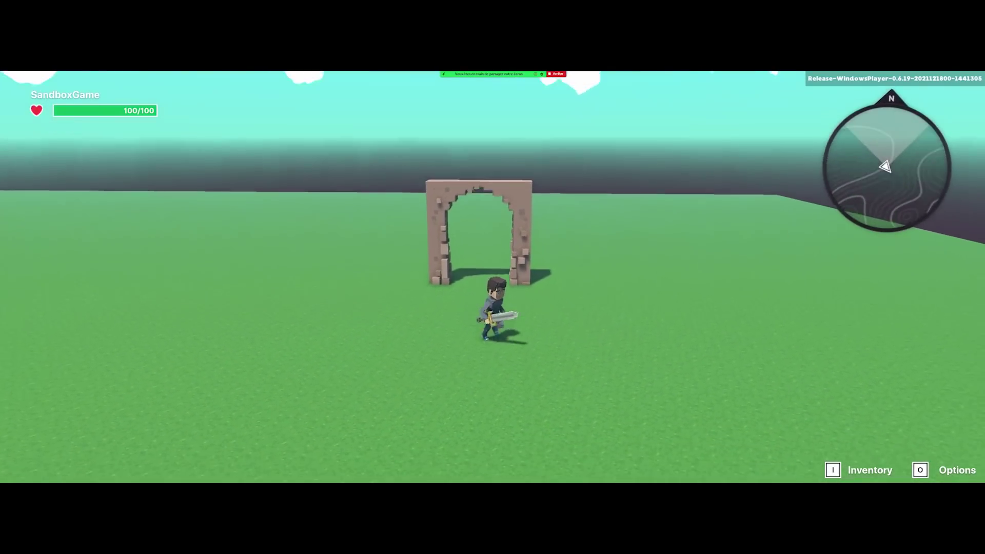
pyautogui.press('a')
pyautogui.press('Escape')
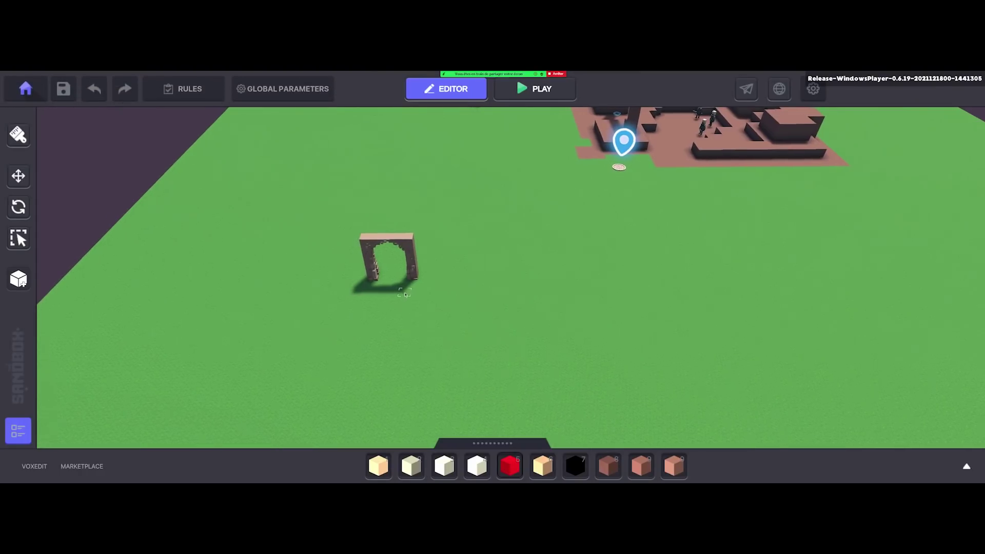
# Search the asset library for "pill" and place a Primitive Pillar inside each leg of the Desert Wall Archway.
pyautogui.scroll(5, 407, 298)
pyautogui.press('Tab')
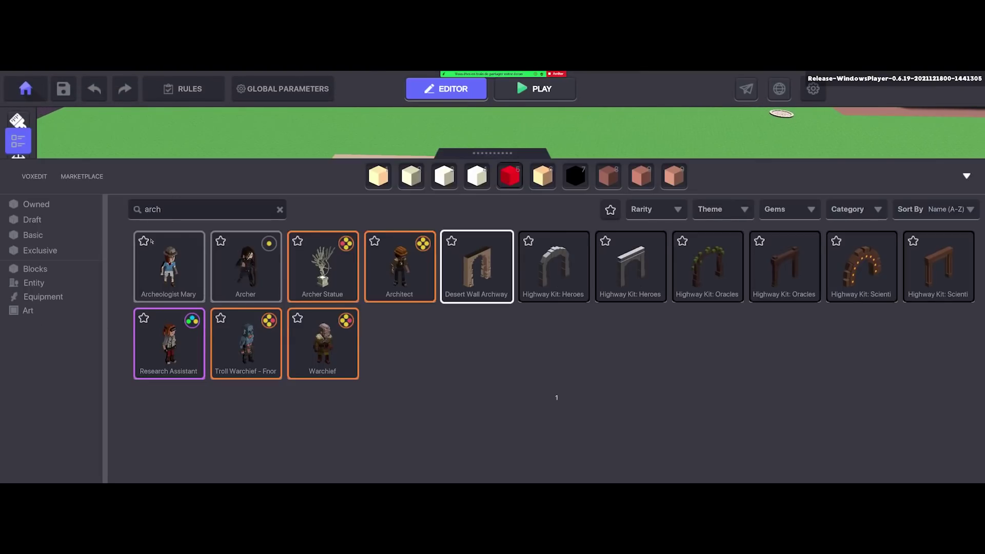
pyautogui.click(280, 210)
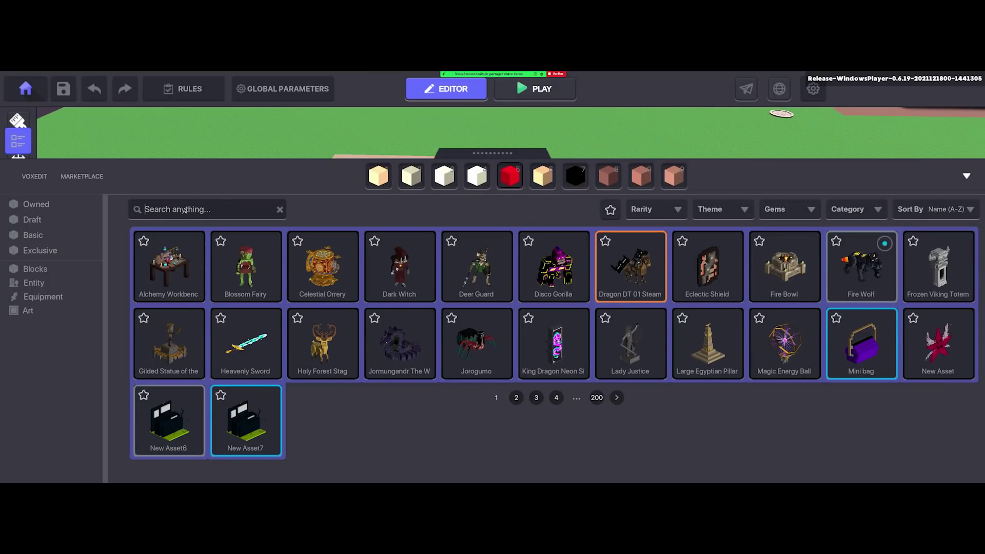
pyautogui.write('pill')
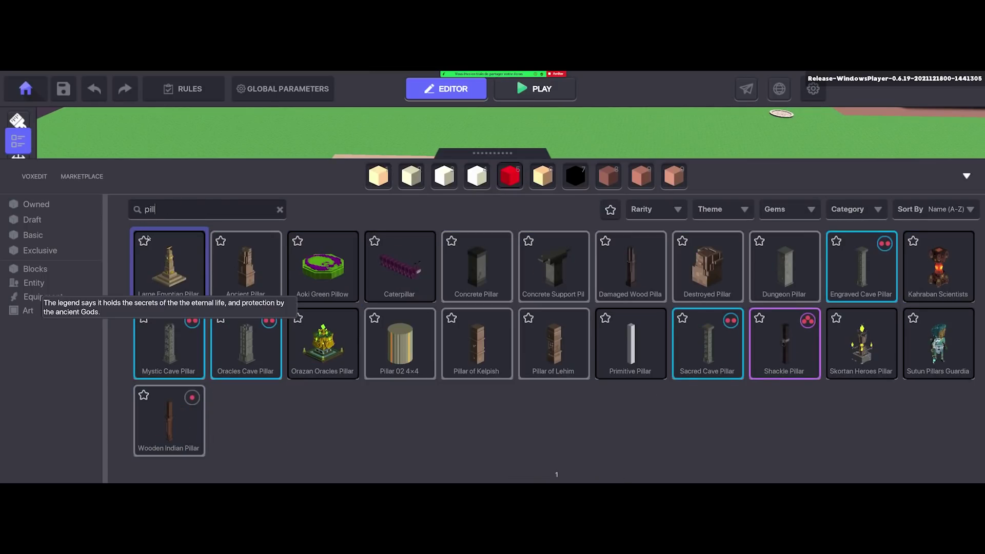
pyautogui.click(619, 349)
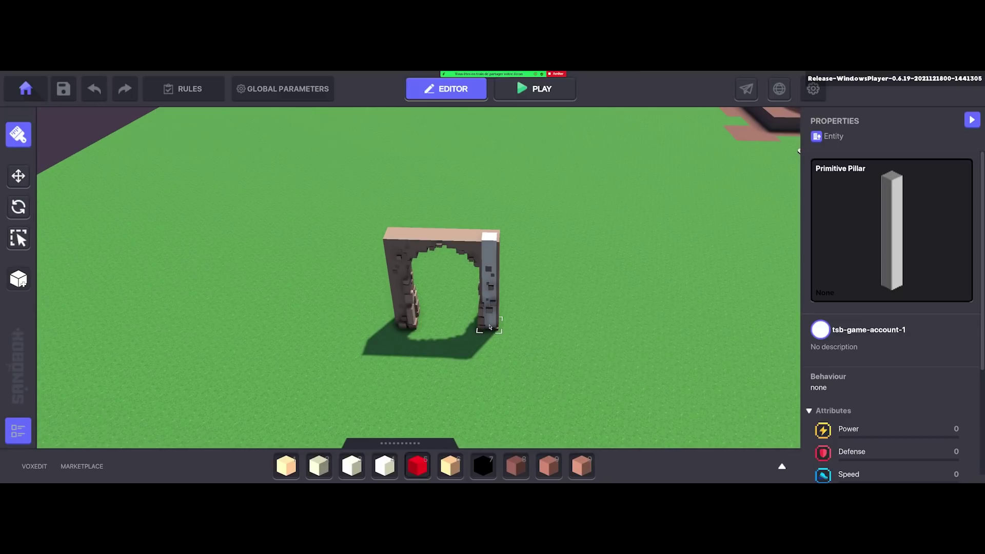
pyautogui.click(490, 327)
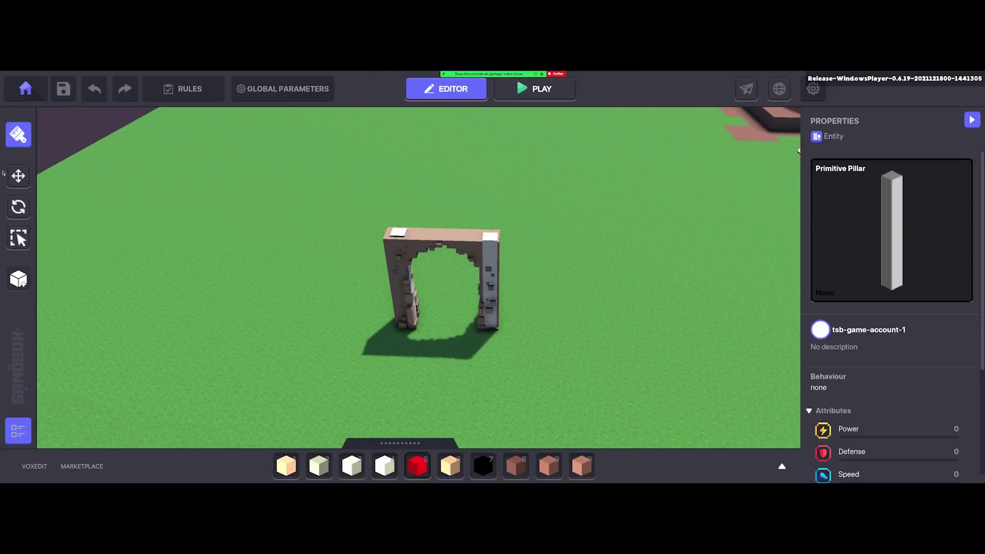
# Select both Primitive Pillars together and make them invisible.
pyautogui.click(18, 176)
pyautogui.keyDown('shift'); pyautogui.click(546, 250); pyautogui.keyUp('shift')
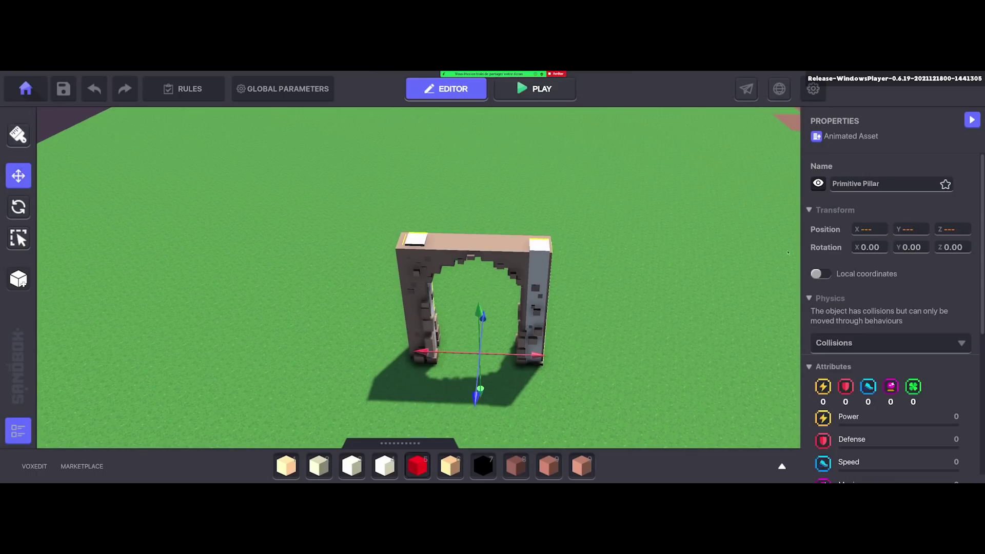
pyautogui.click(818, 183)
# Set the physics of the Desert Wall Archway to No Collisions.
pyautogui.click(480, 252)
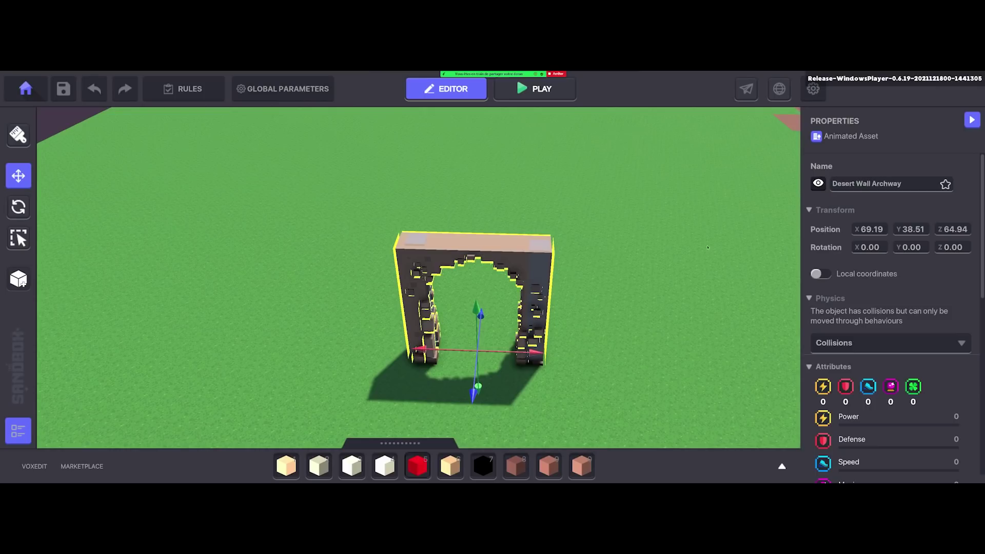
pyautogui.click(848, 343)
pyautogui.click(853, 377)
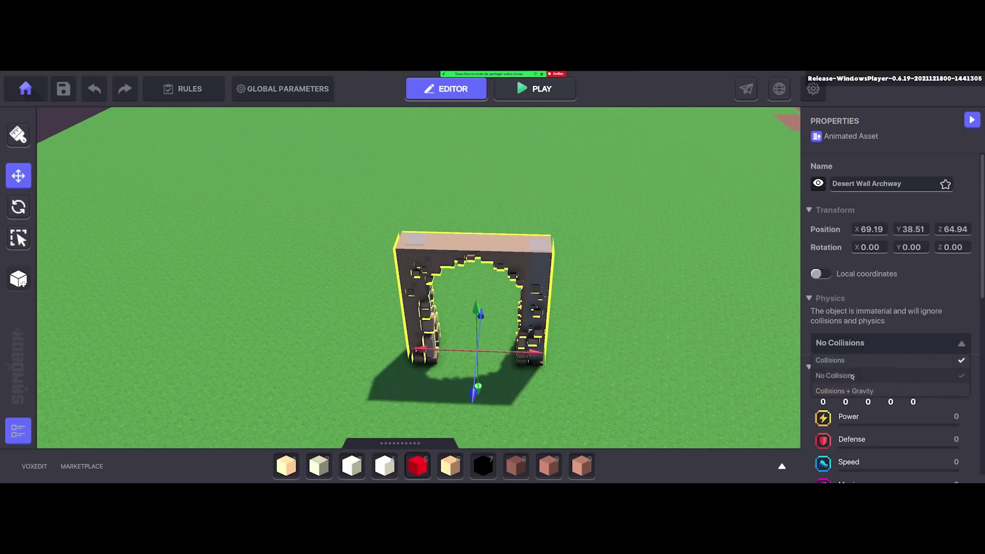
# Play-test the archway with its hidden pillars by running the avatar through the opening and against a leg, and return to the editor.
pyautogui.click(534, 89)
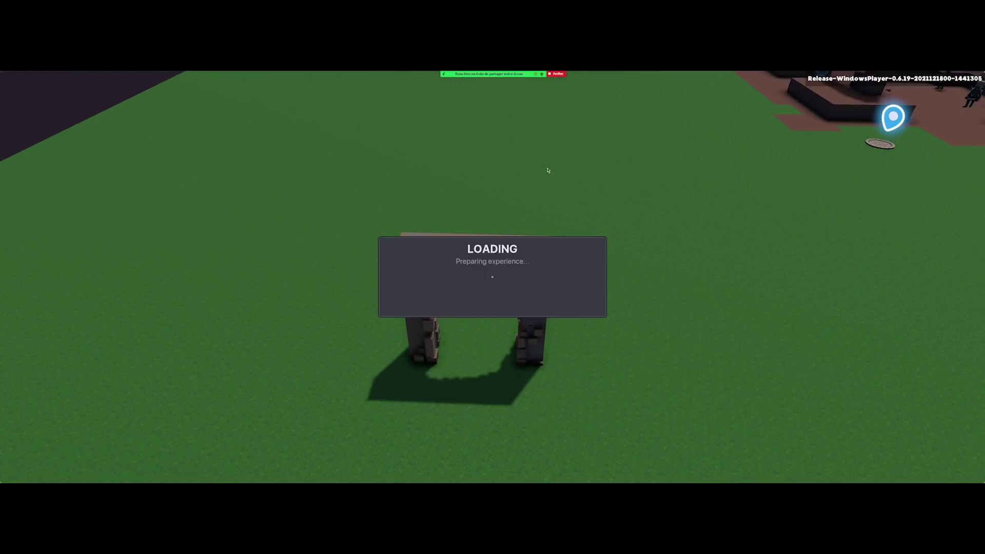
pyautogui.press('w')
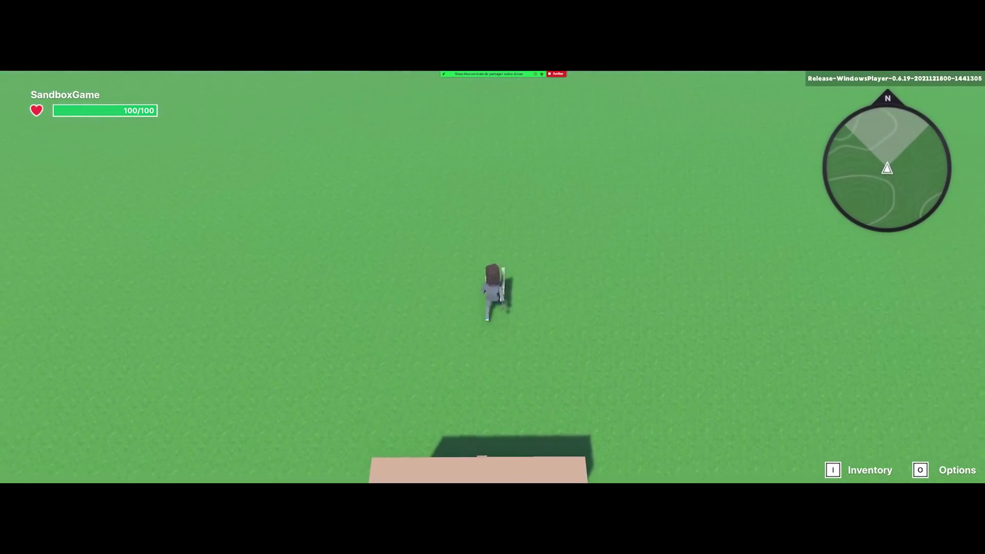
pyautogui.press('s')
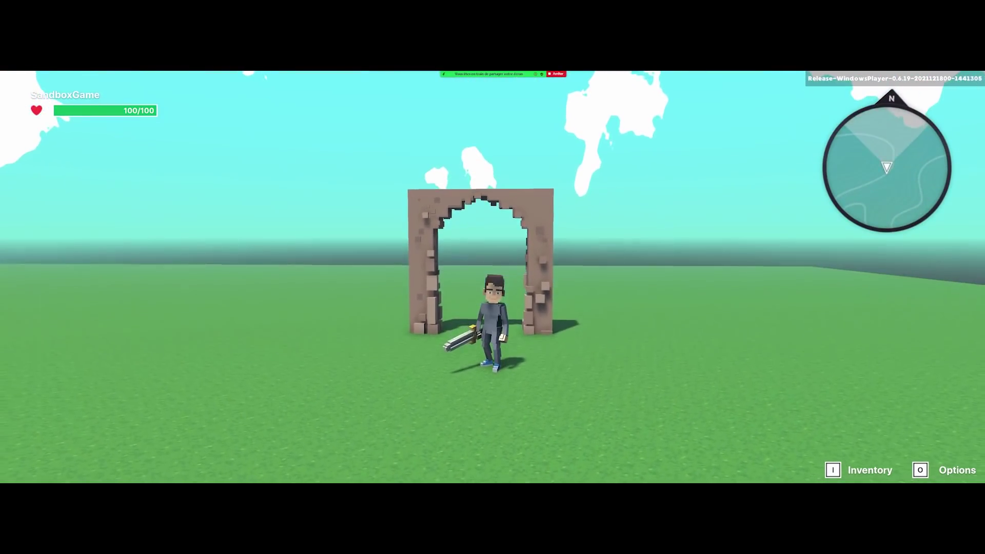
pyautogui.press('w')
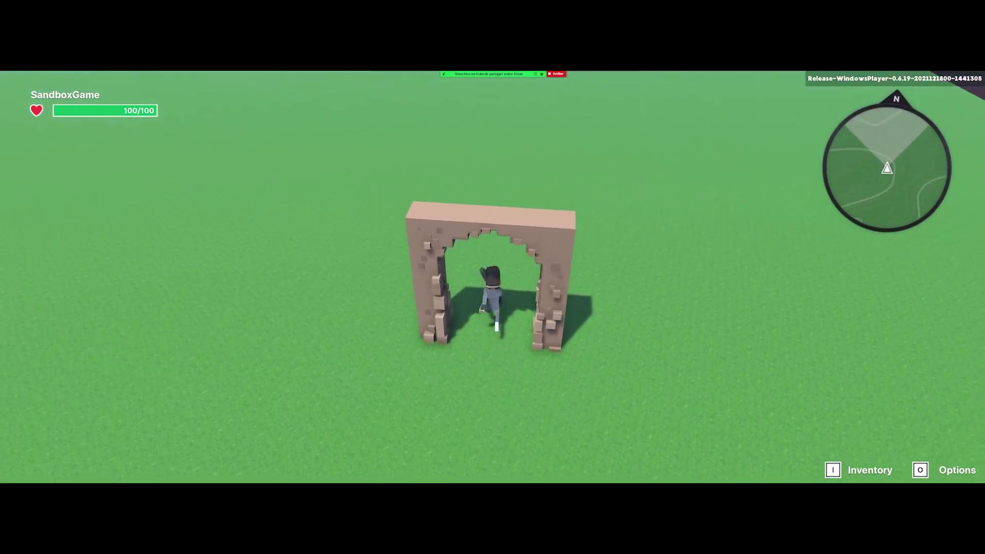
pyautogui.press('s')
pyautogui.press('a')
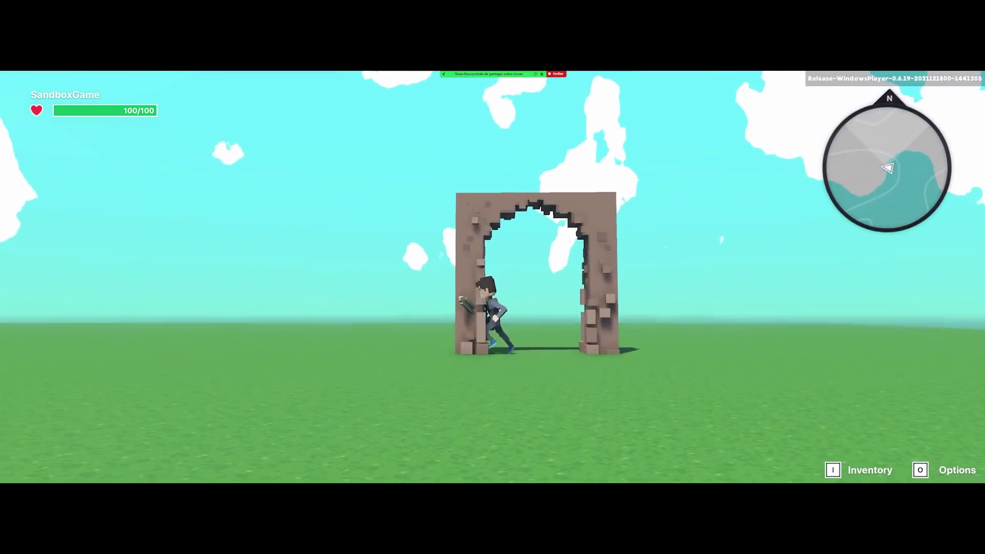
pyautogui.press('w')
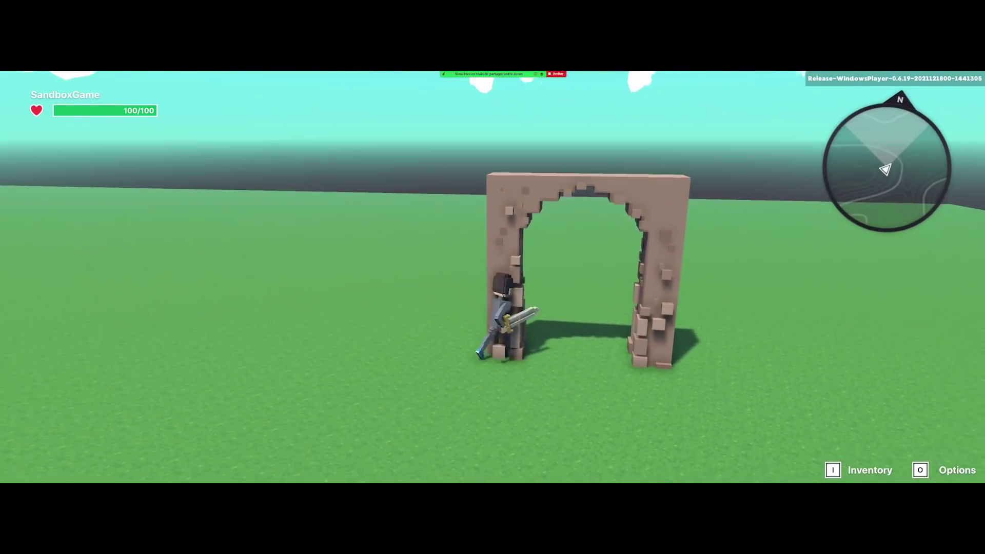
pyautogui.press('Escape')
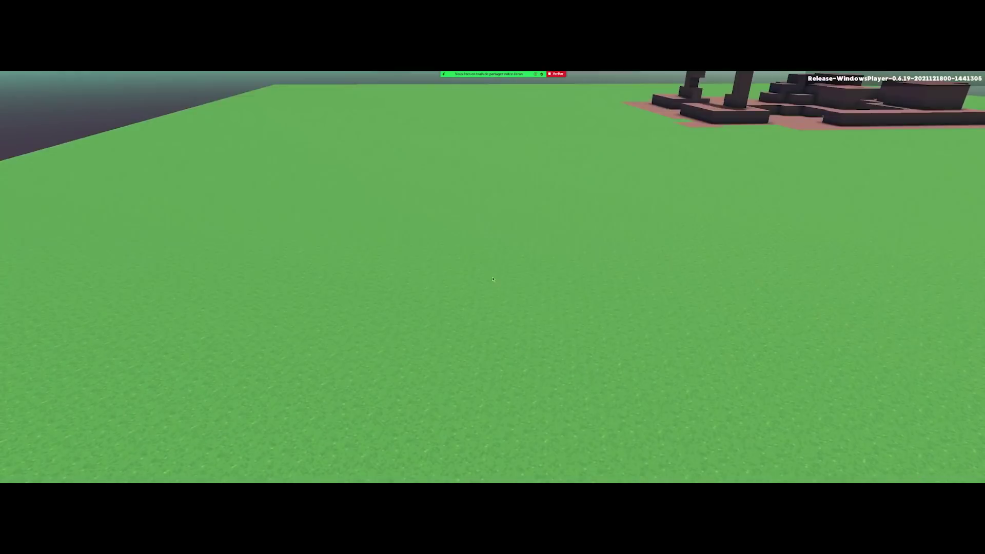
# Assign the Basic Platform behaviour to the Desert Wall Archway.
pyautogui.click(537, 240)
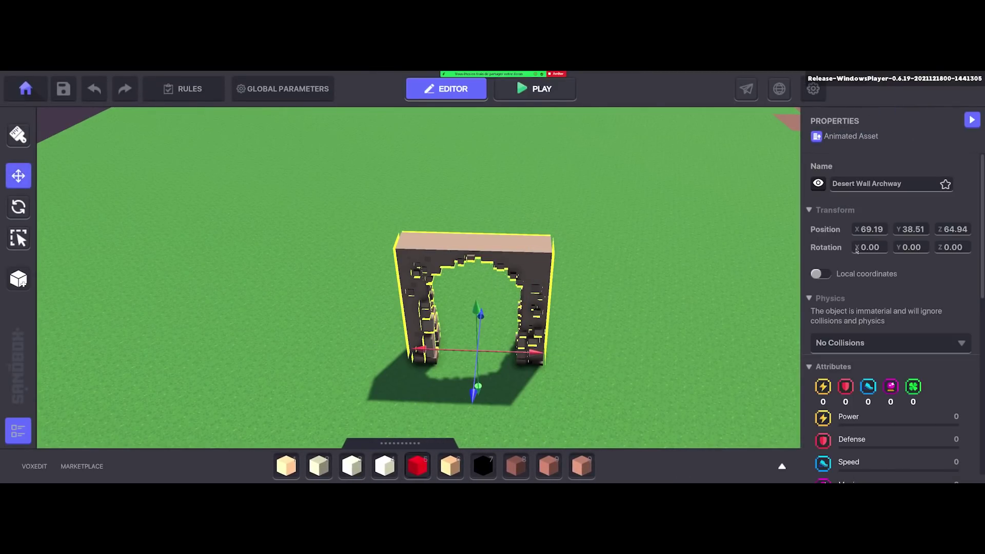
pyautogui.scroll(-3, 854, 267)
pyautogui.scroll(-2, 851, 392)
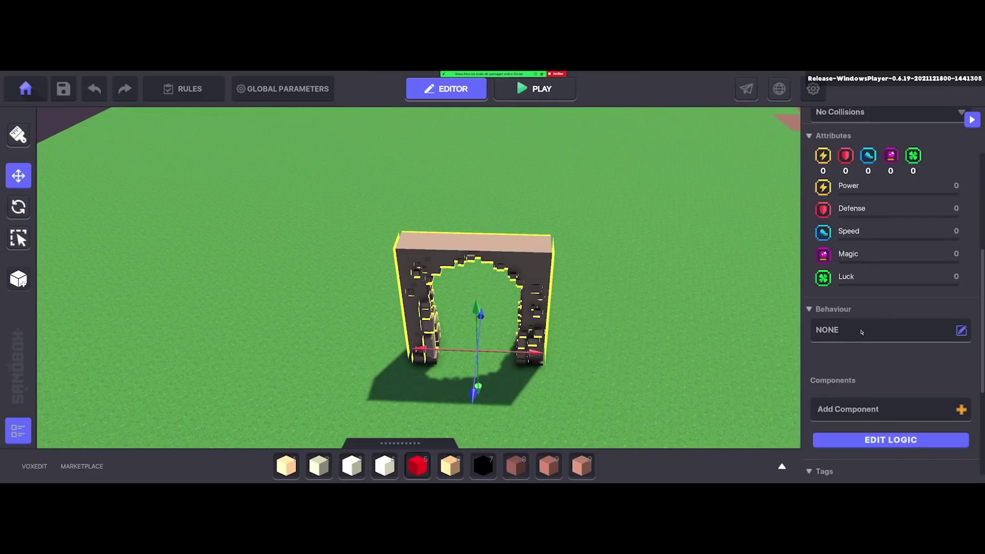
pyautogui.scroll(-2, 867, 332)
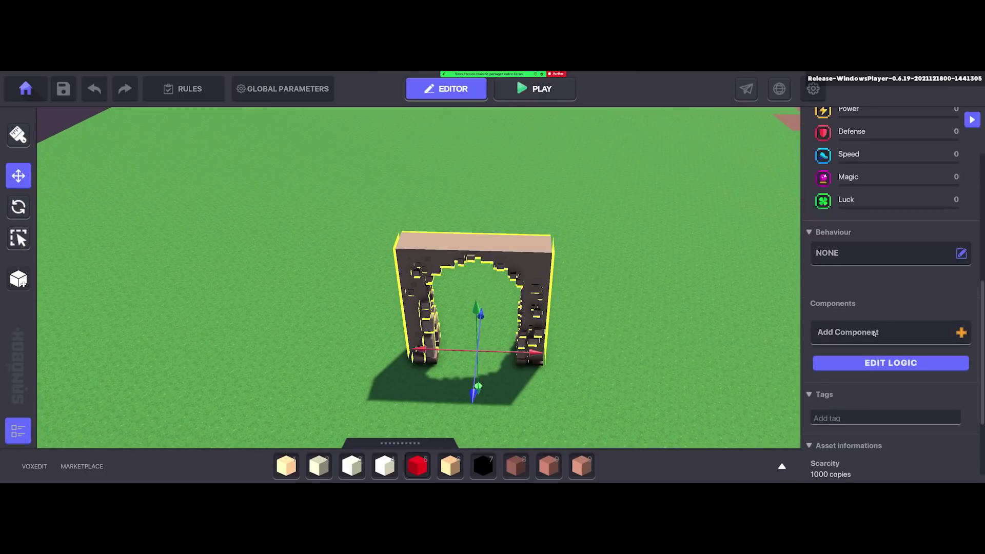
pyautogui.click(866, 255)
pyautogui.scroll(-1, 497, 334)
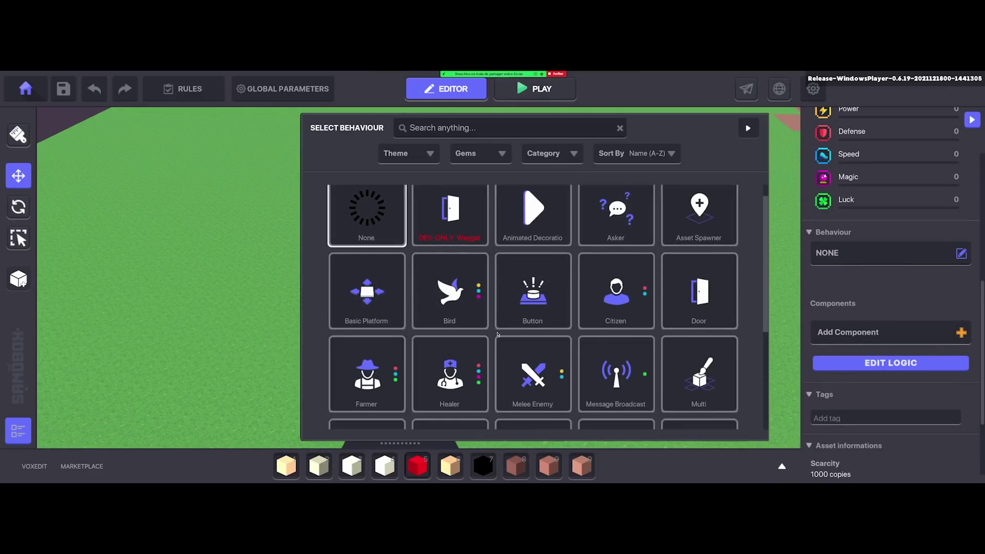
pyautogui.scroll(-3, 497, 334)
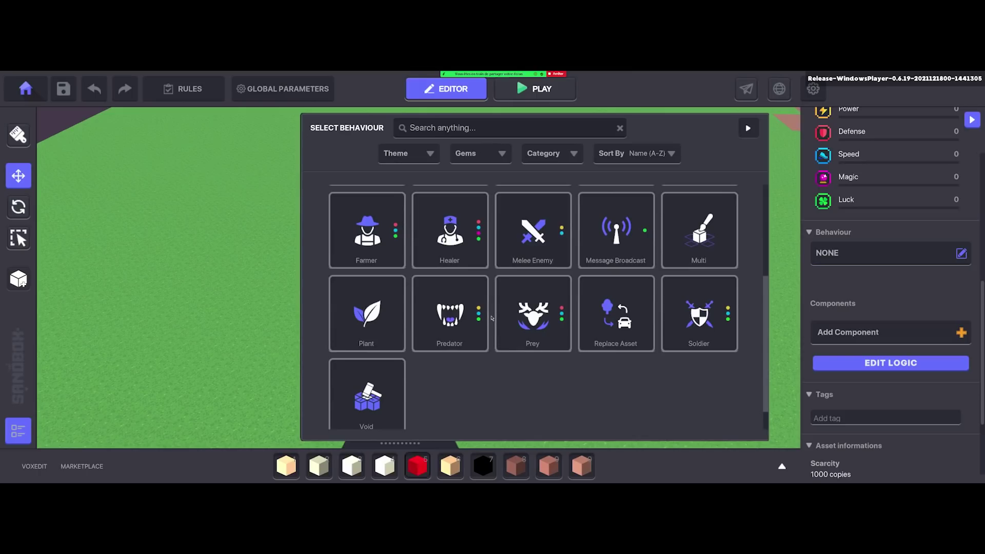
pyautogui.scroll(3, 492, 317)
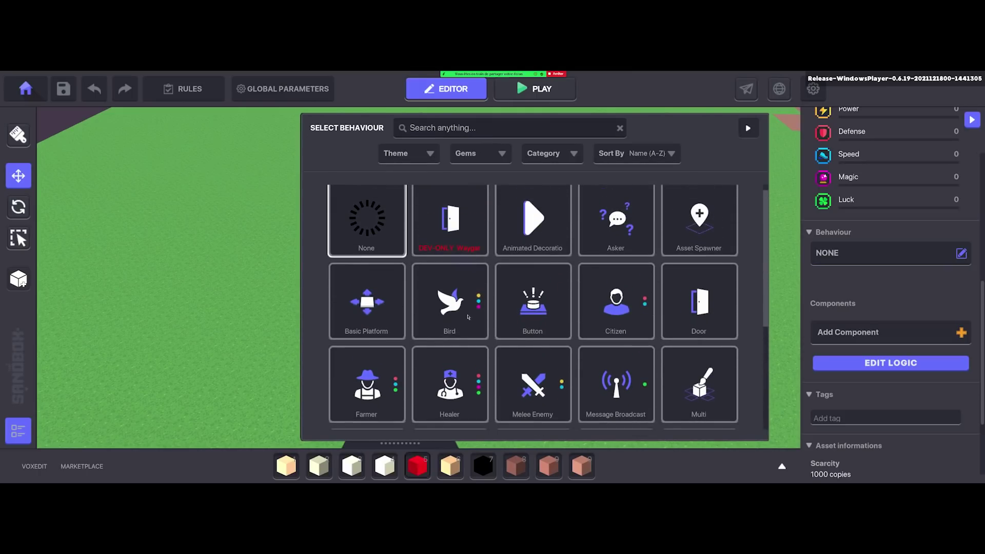
pyautogui.click(344, 280)
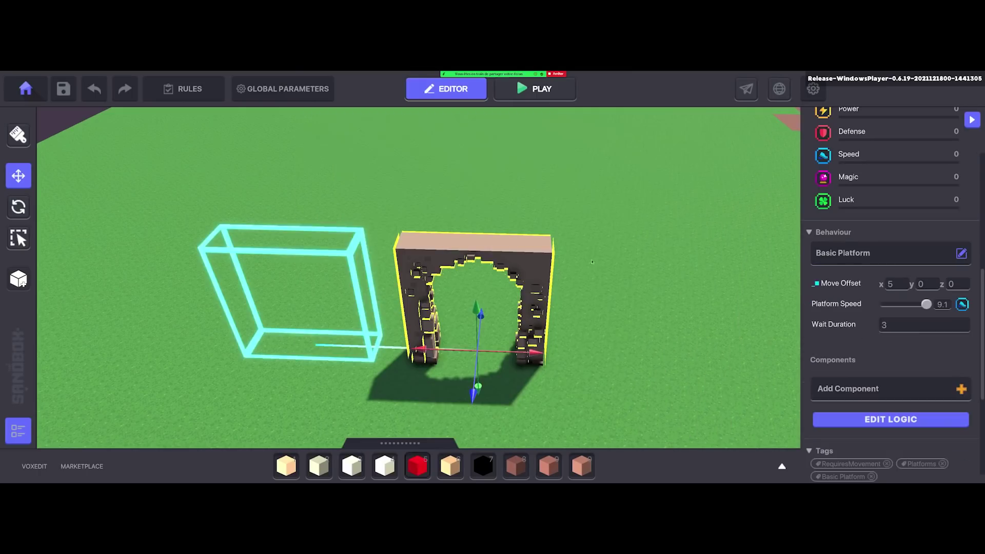
# Set the archway's platform behaviour to a Move Offset X of 0, a Platform Speed of 0.0 and a Wait Duration of 0.
pyautogui.doubleClick(893, 284)
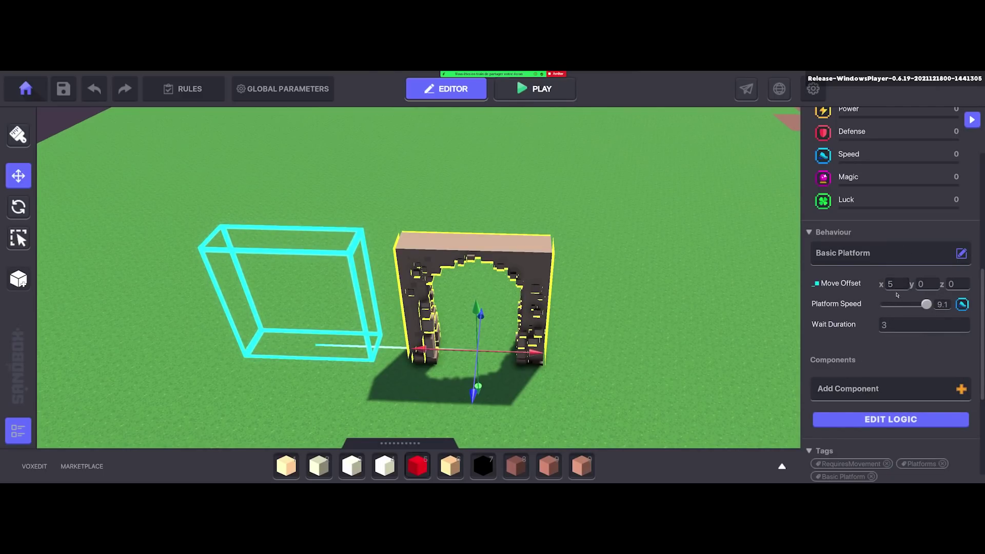
pyautogui.write('0')
pyautogui.moveTo(926, 305); pyautogui.dragTo(883, 304)
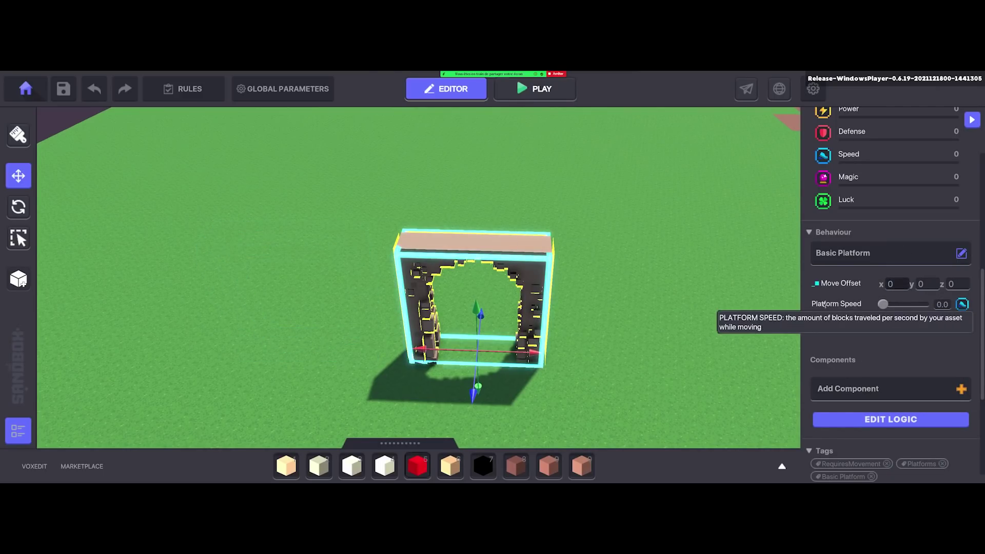
pyautogui.doubleClick(884, 325)
pyautogui.write('0')
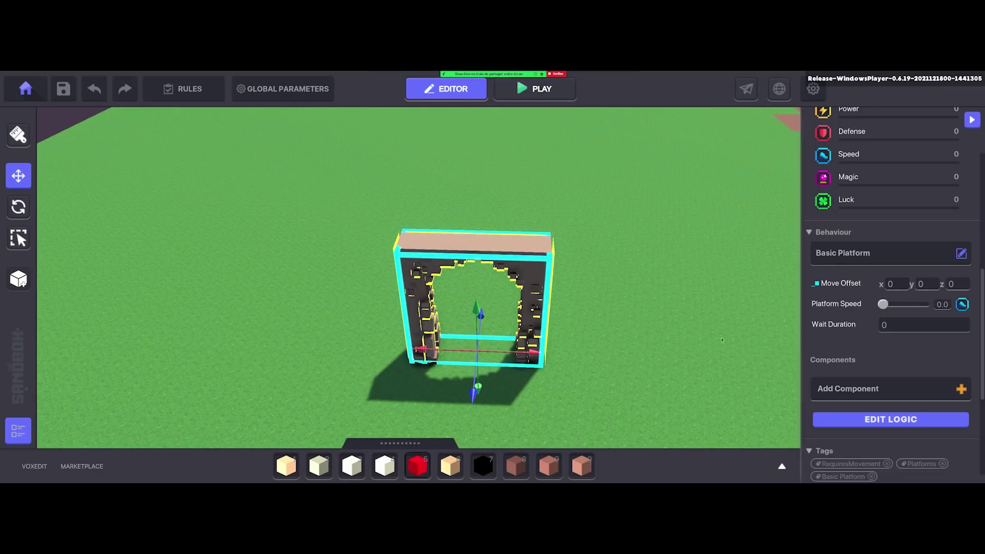
# Play-test the archway with the Basic Platform behaviour by walking the avatar through the opening, and return to the editor.
pyautogui.moveTo(658, 409); pyautogui.dragTo(649, 337, button='middle')
pyautogui.press('F5')
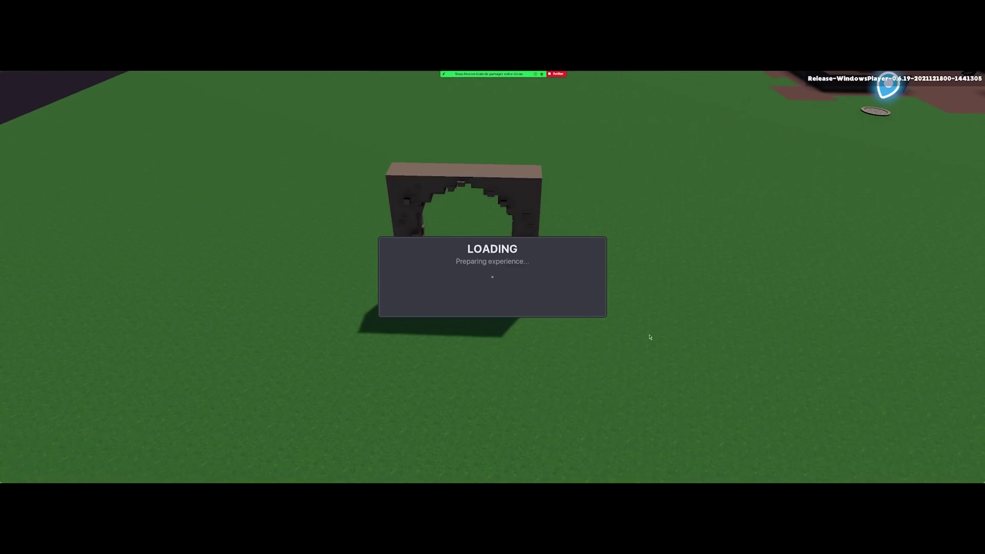
pyautogui.press('w')
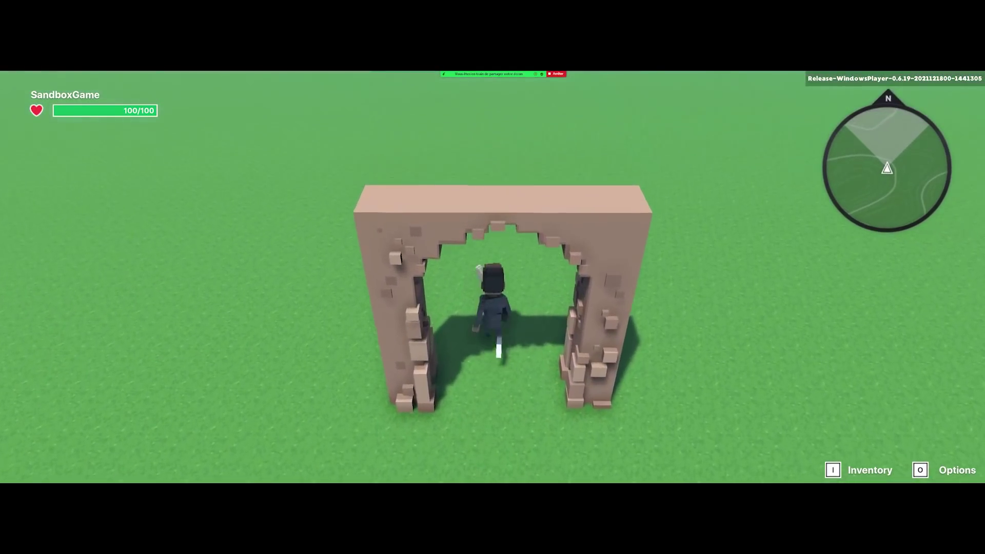
pyautogui.press('1')
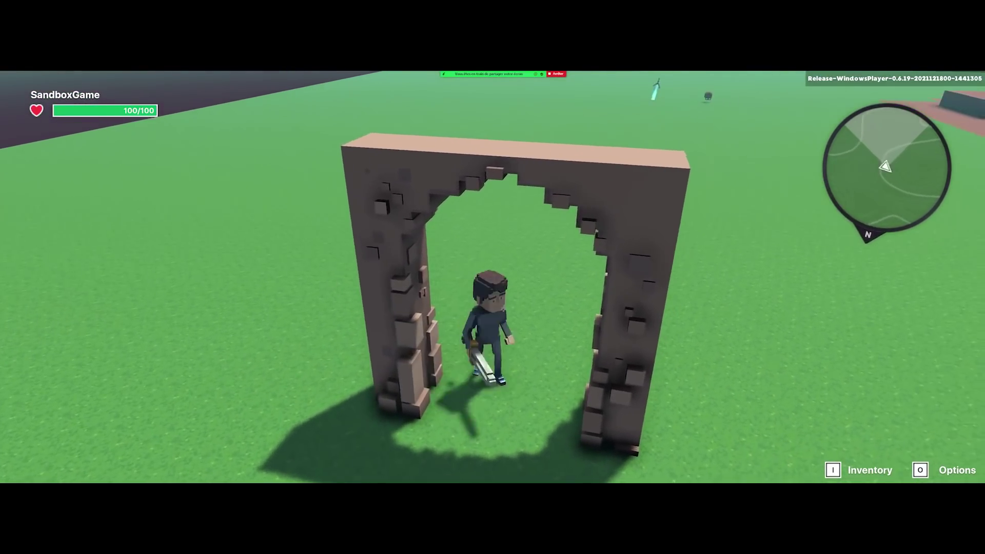
pyautogui.press('Escape')
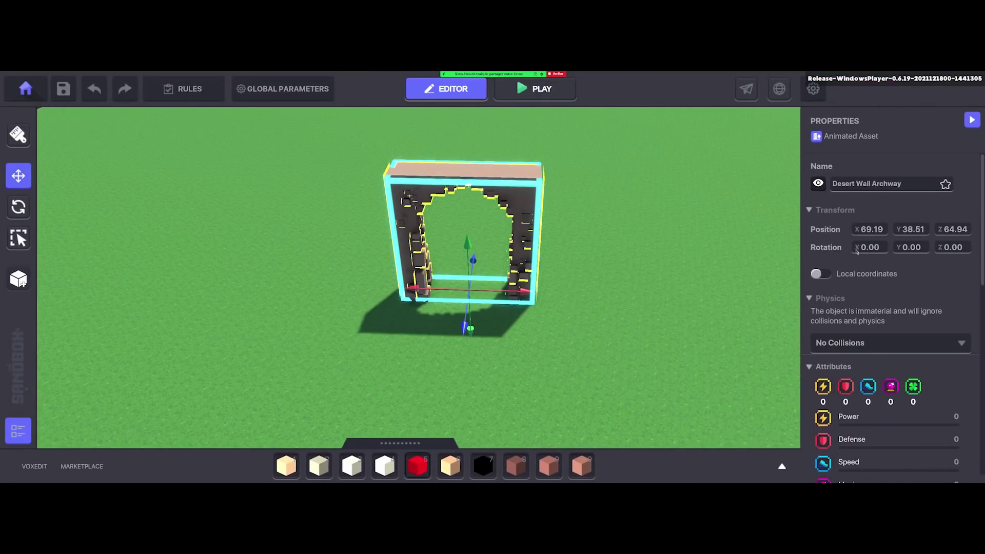
# Set the physics of the Desert Wall Archway to Collisions.
pyautogui.click(847, 343)
pyautogui.click(844, 377)
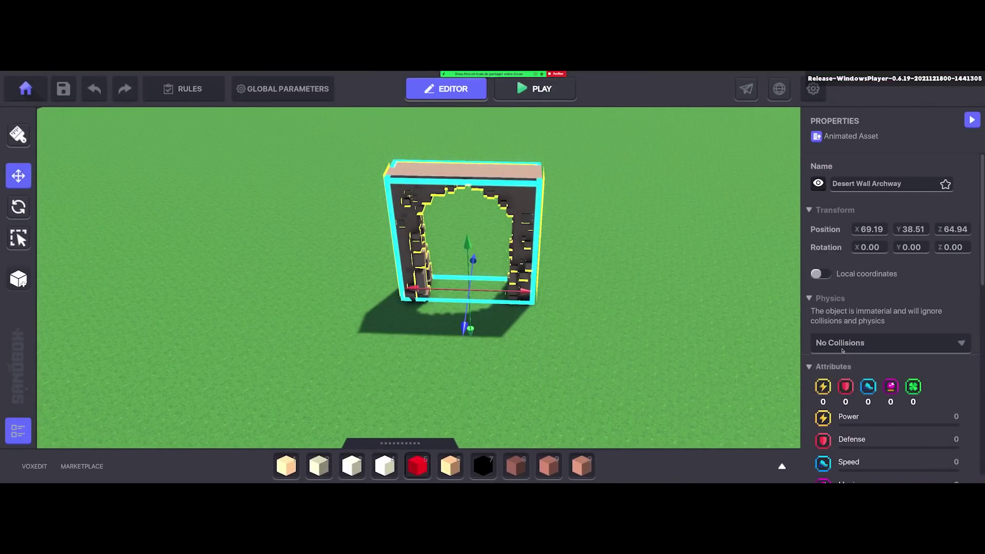
pyautogui.click(846, 343)
pyautogui.click(830, 360)
# Play-test the archway by running the avatar through the opening and around its pillars, and return to the editor.
pyautogui.press('d')
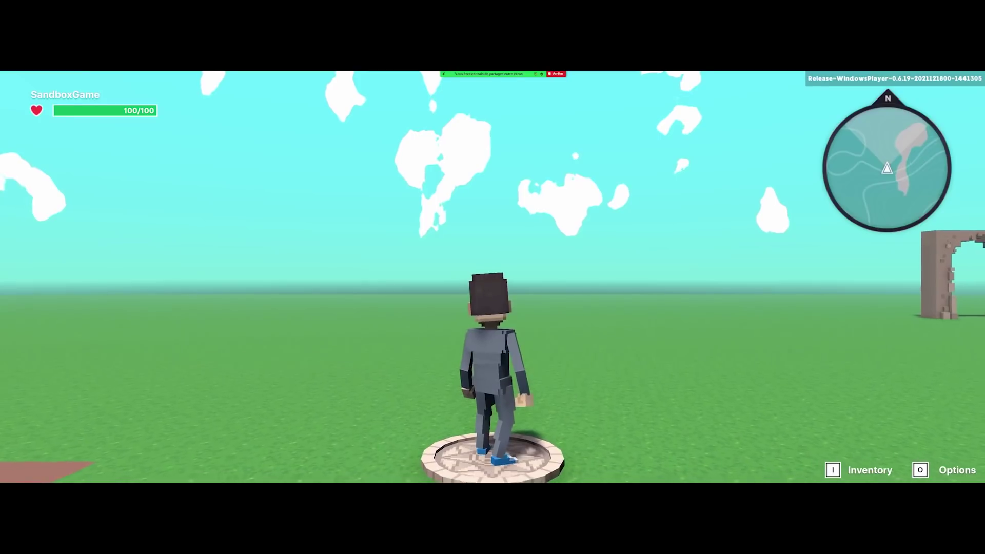
pyautogui.press('w')
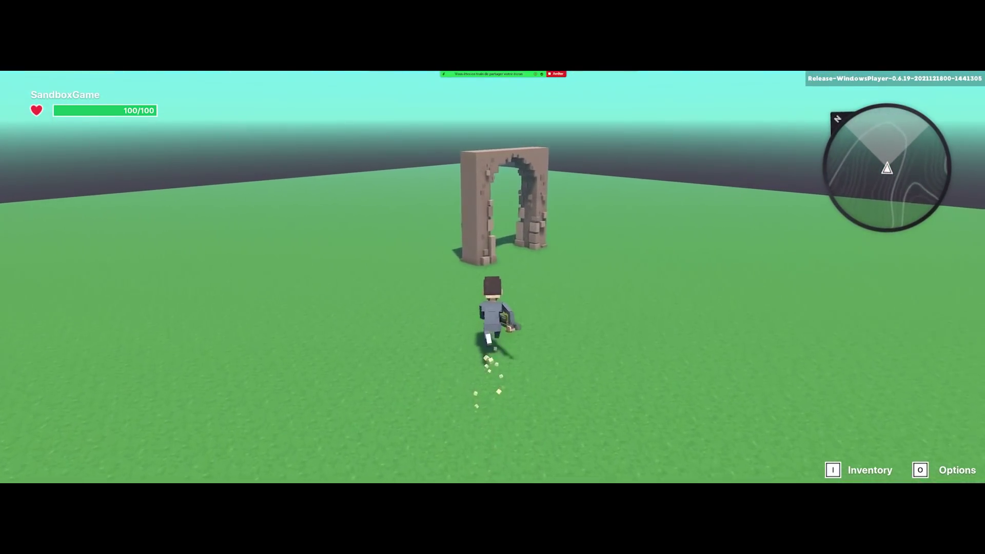
pyautogui.press('d')
pyautogui.press('w')
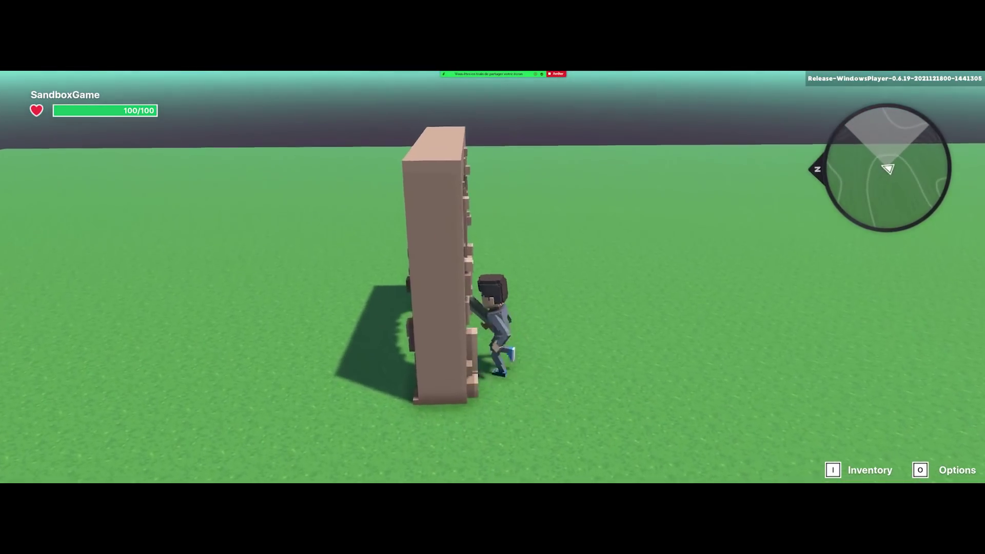
pyautogui.press('w')
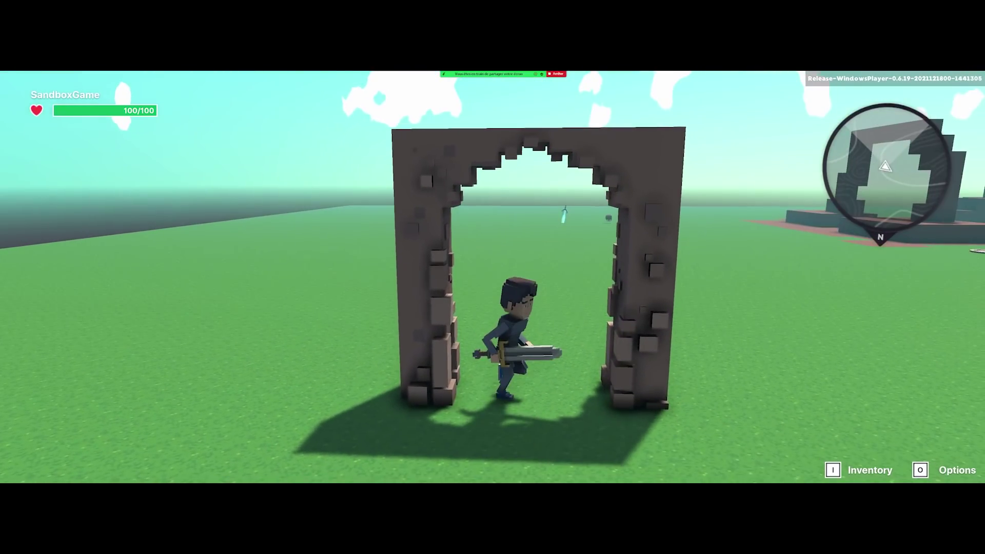
pyautogui.press('w')
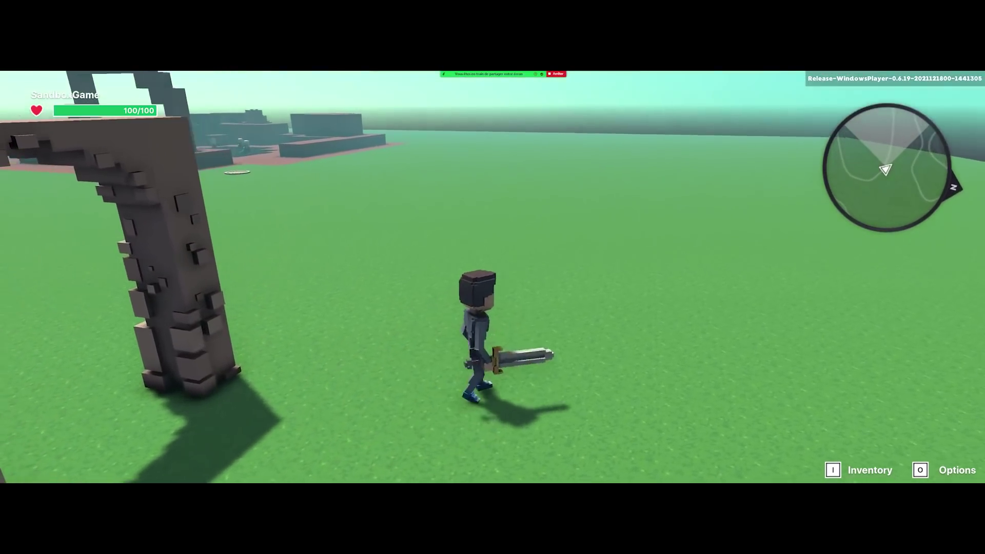
pyautogui.press('w')
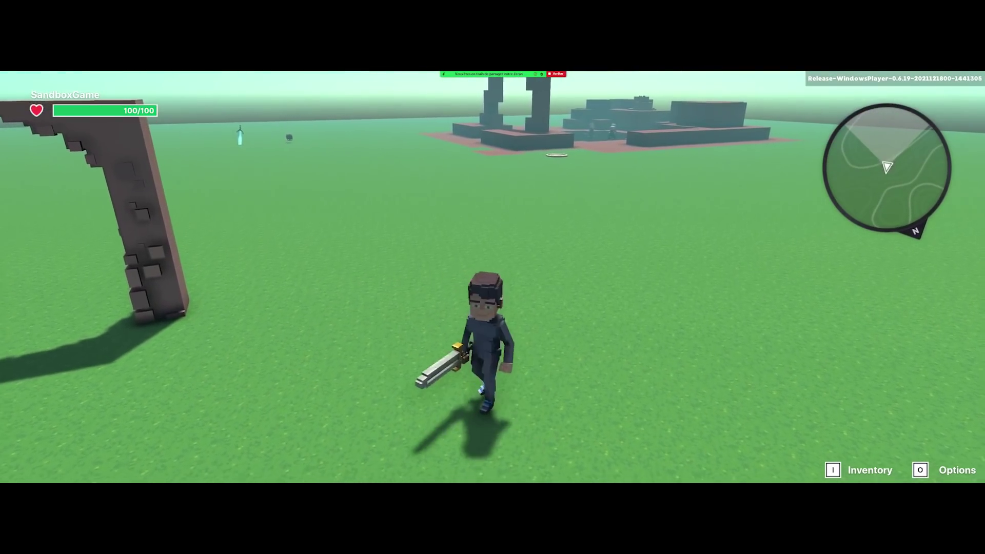
pyautogui.press('w')
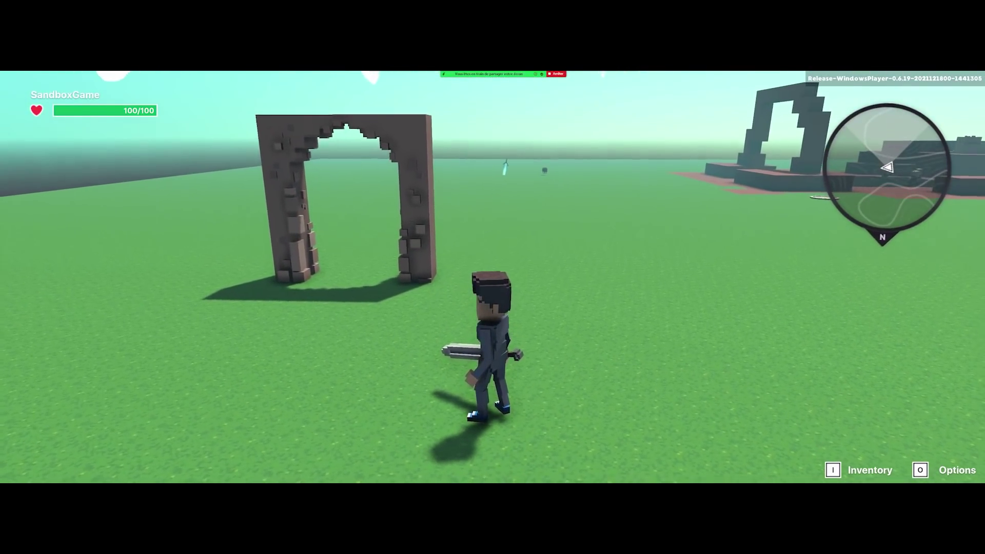
pyautogui.press('w')
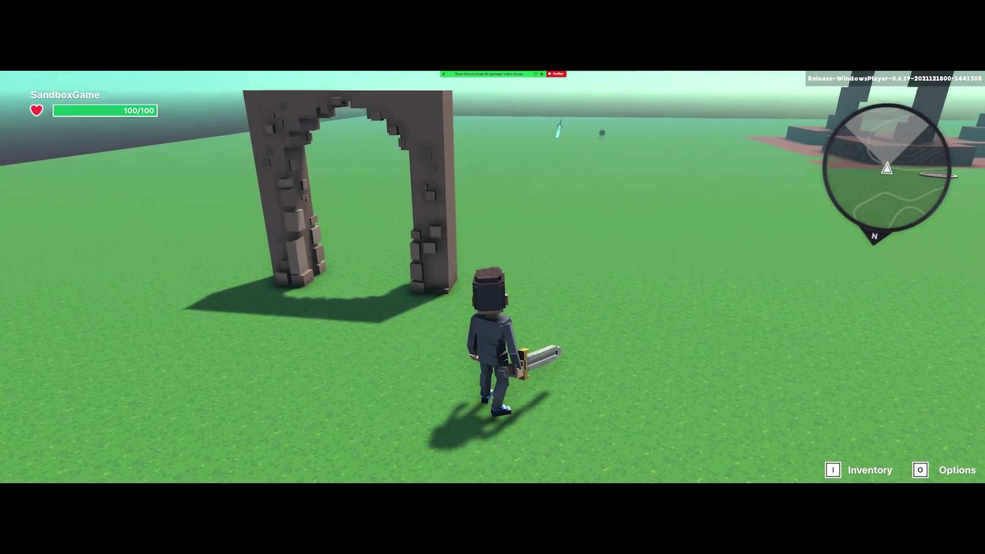
pyautogui.press('p')
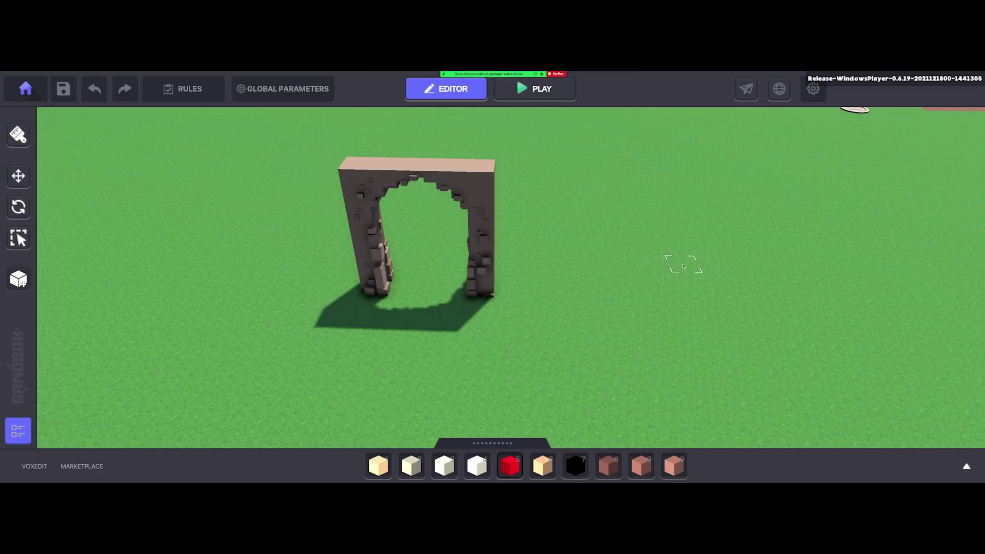
pyautogui.press('a')
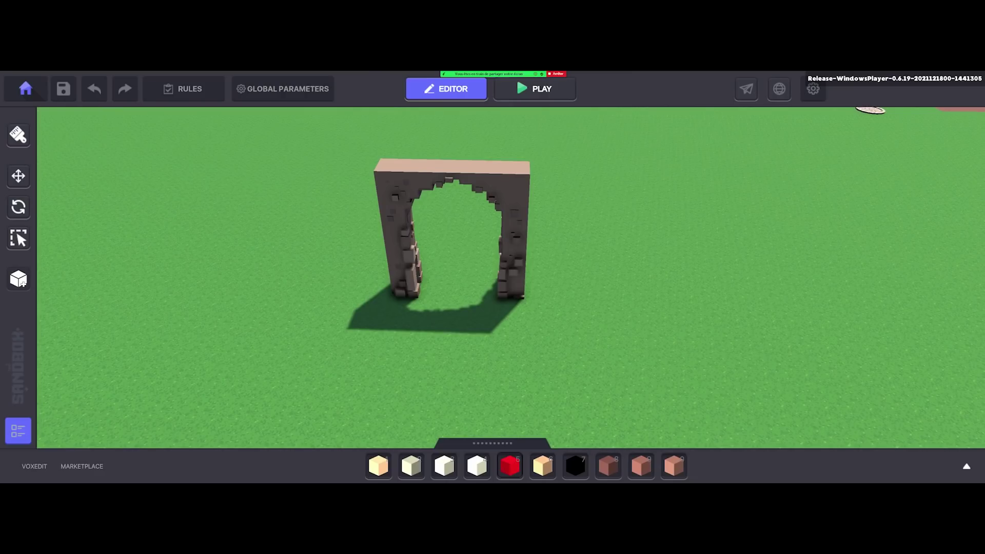
pyautogui.scroll(-10, 575, 256)
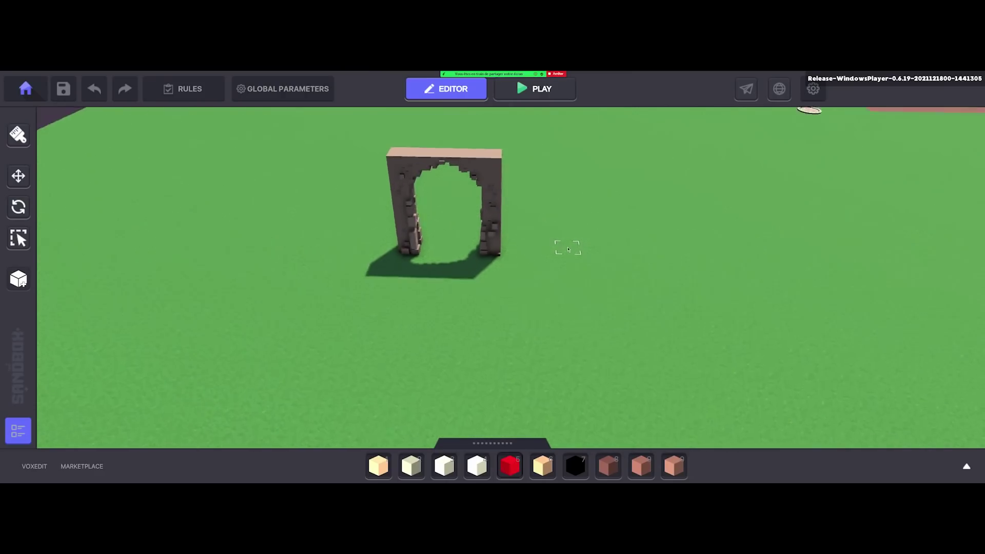
pyautogui.scroll(-5, 582, 261)
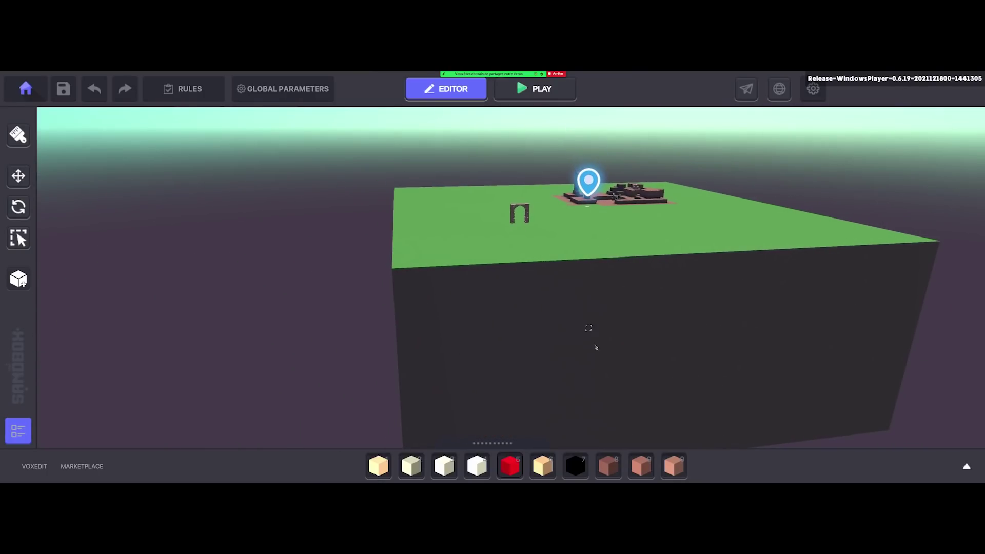
pyautogui.moveTo(648, 219); pyautogui.dragTo(625, 299, button='middle')
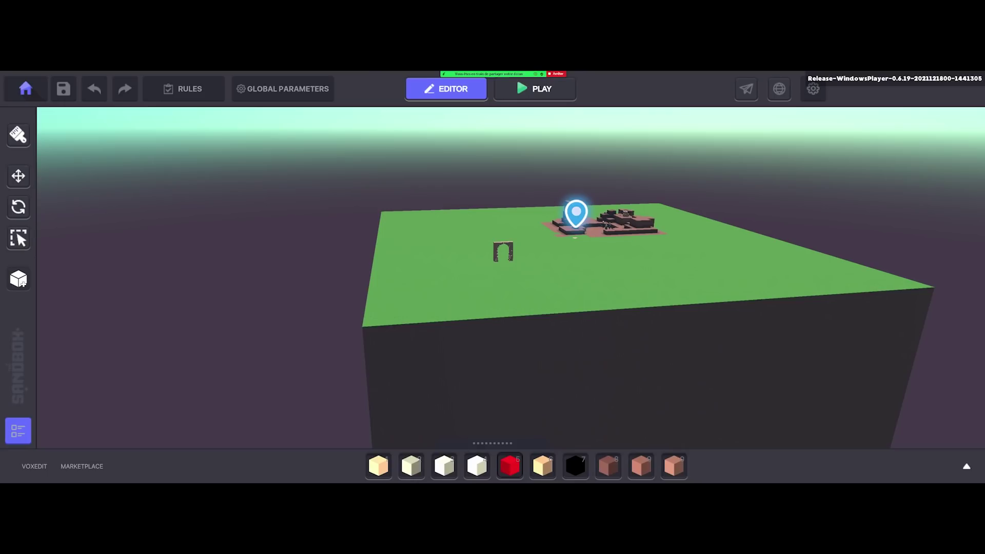
pyautogui.press('d')
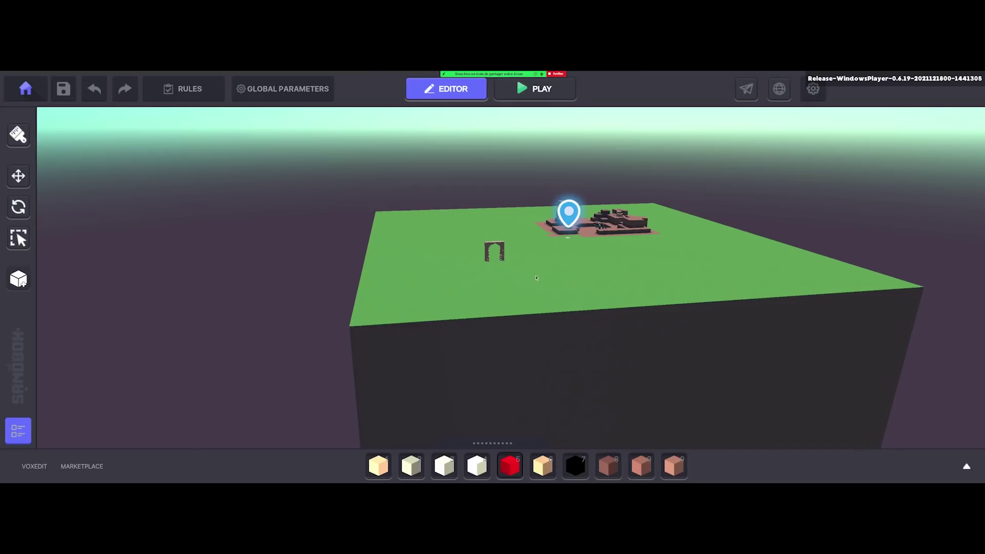
pyautogui.scroll(6, 553, 293)
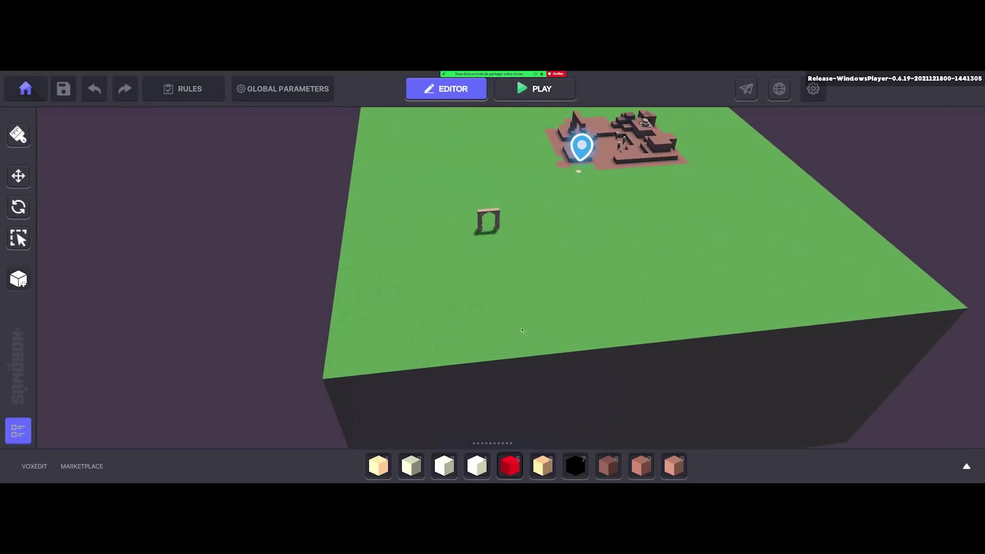
pyautogui.scroll(-8, 497, 298)
pyautogui.moveTo(567, 303); pyautogui.dragTo(398, 312, button='right')
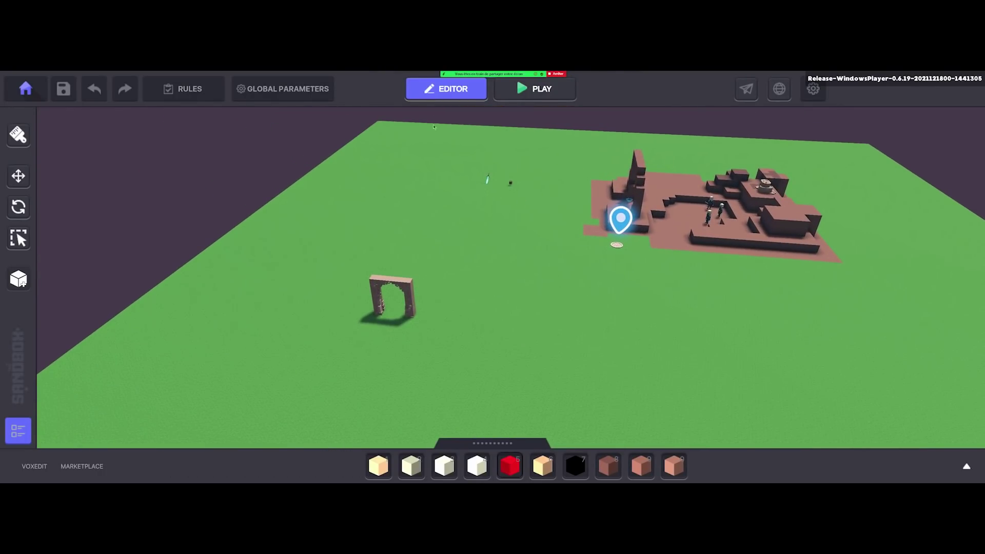
# Set the ambience lighting in the global parameters to Sunrise.
pyautogui.click(287, 89)
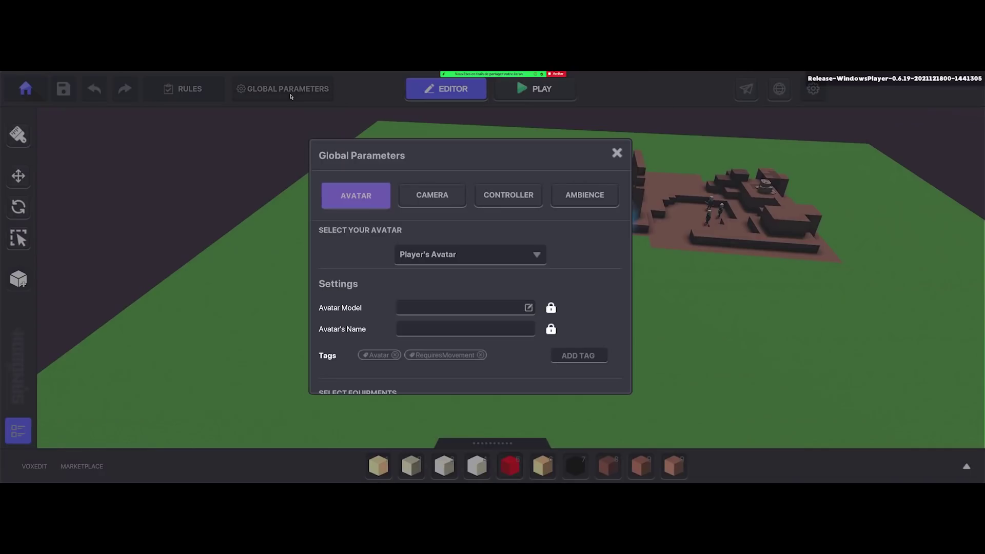
pyautogui.click(593, 199)
pyautogui.click(481, 241)
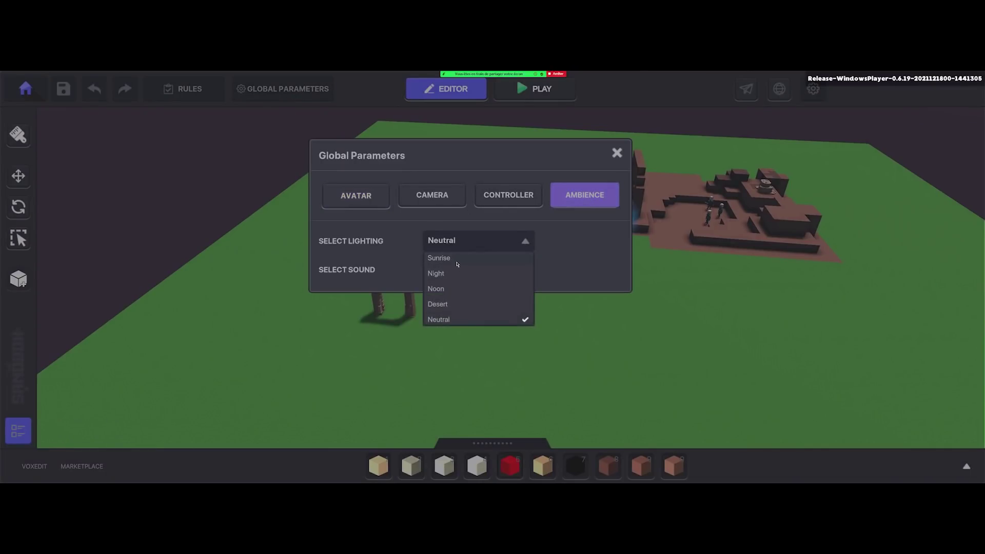
pyautogui.click(457, 259)
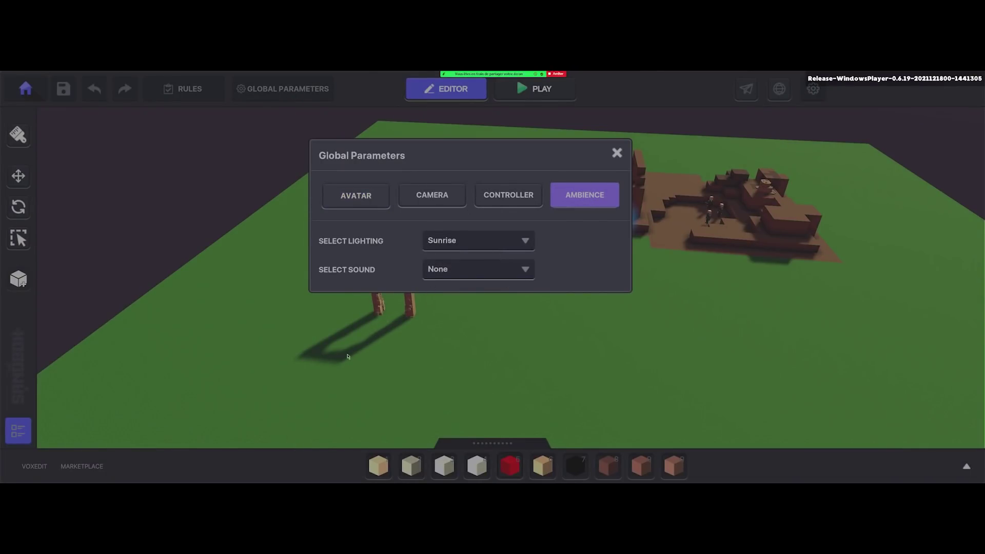
# Try the Night, Noon and Desert lighting presets for the ambience.
pyautogui.click(453, 250)
pyautogui.click(445, 273)
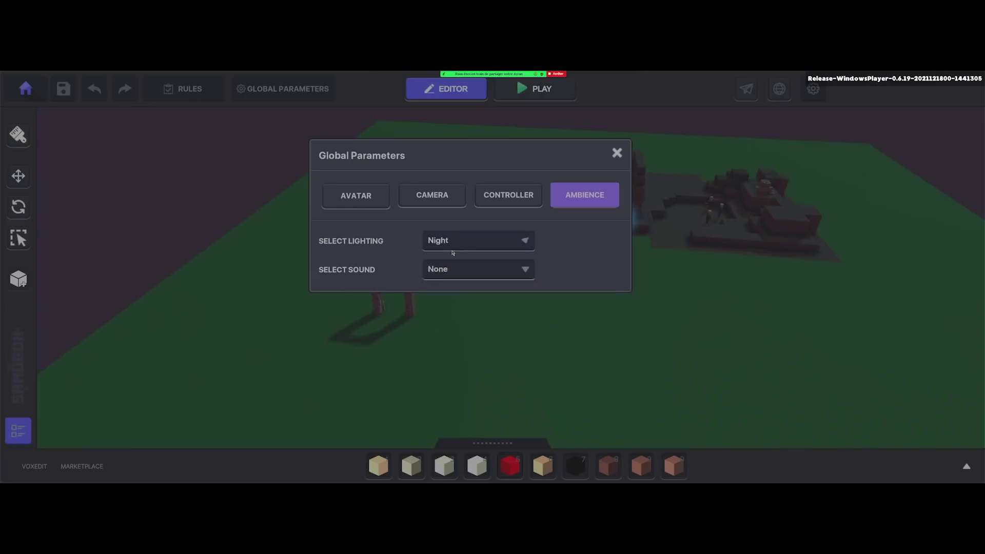
pyautogui.click(459, 246)
pyautogui.click(457, 289)
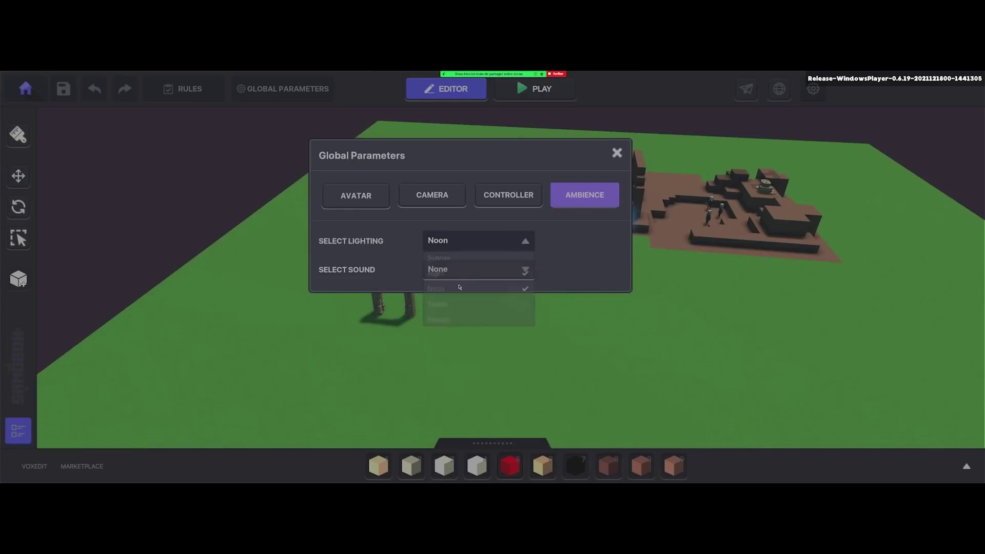
pyautogui.click(456, 250)
pyautogui.click(453, 304)
# Switch the ambience lighting back to Sunrise and close the global parameters.
pyautogui.click(453, 247)
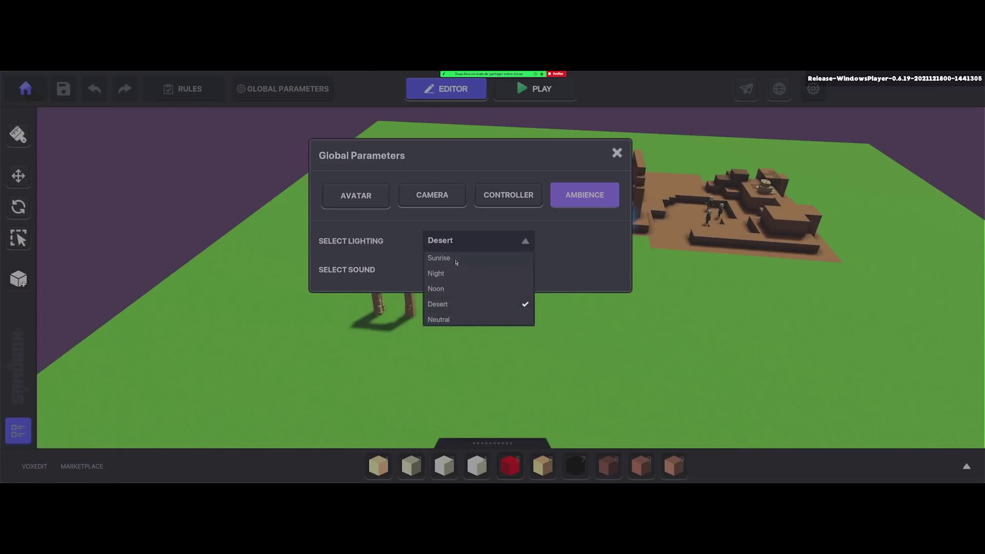
pyautogui.click(450, 259)
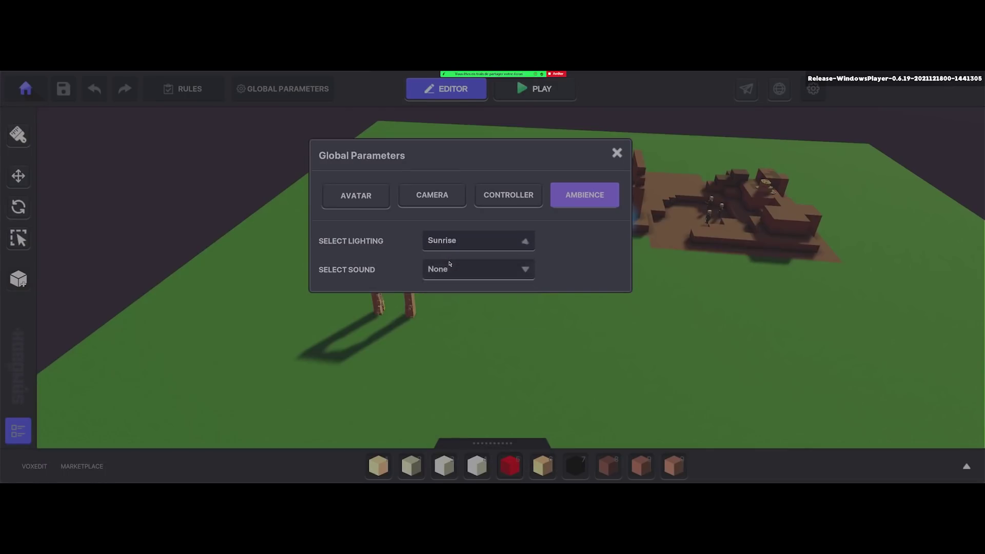
pyautogui.click(616, 153)
# Build a large solid mass of Rosybrown block 2 on the empty corner of the terrain near the archway.
pyautogui.moveTo(411, 109); pyautogui.dragTo(422, 325, button='right')
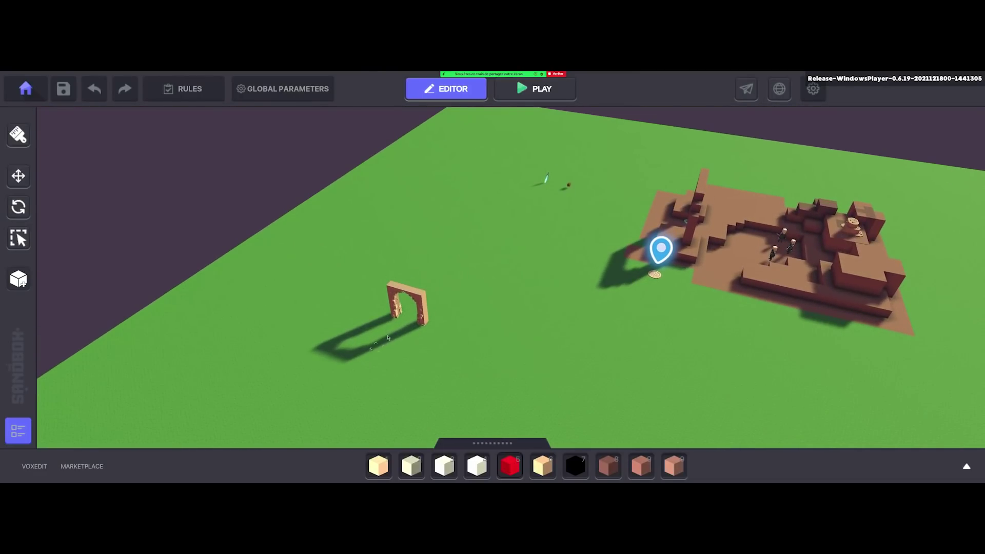
pyautogui.moveTo(383, 355); pyautogui.dragTo(491, 353, button='right')
pyautogui.press('9')
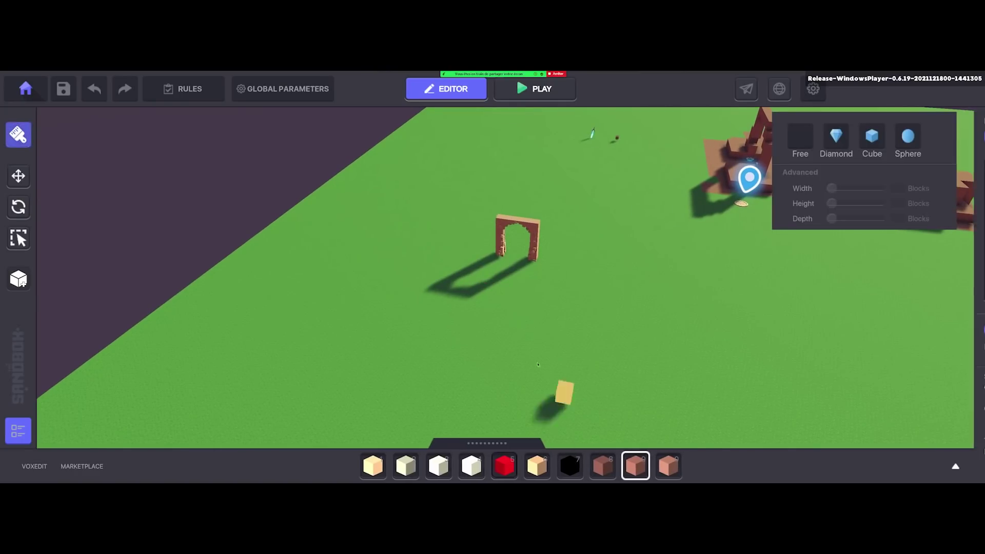
pyautogui.scroll(-3, 478, 296)
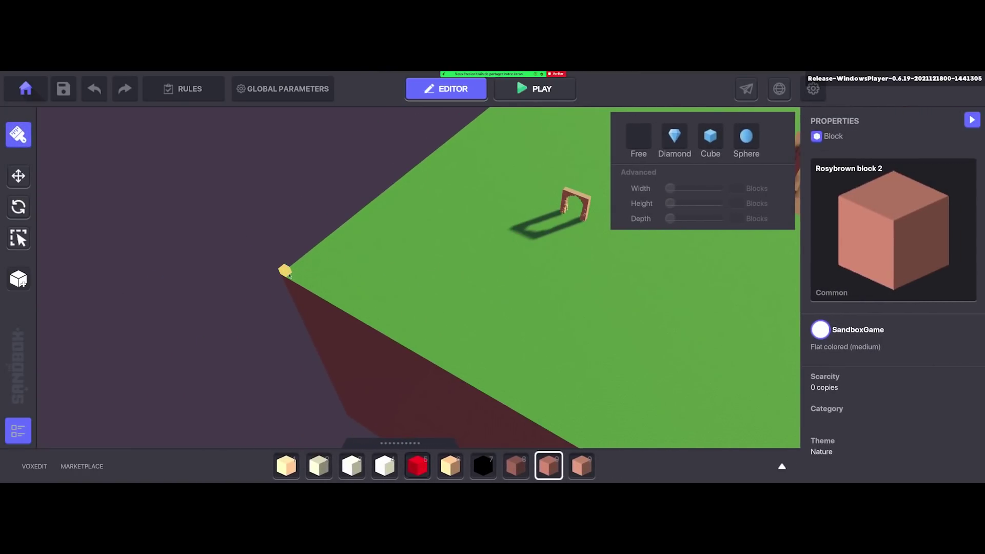
pyautogui.moveTo(283, 268); pyautogui.dragTo(429, 307)
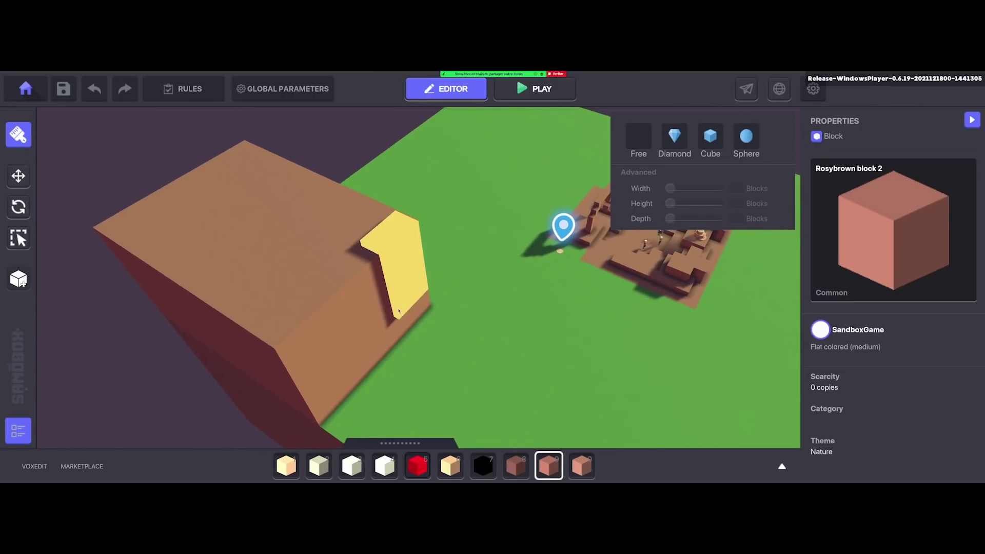
# Hollow out the large block from its outer sides, leaving two inner walls and a roof over the grass floor.
pyautogui.moveTo(429, 306); pyautogui.dragTo(411, 330, button='right')
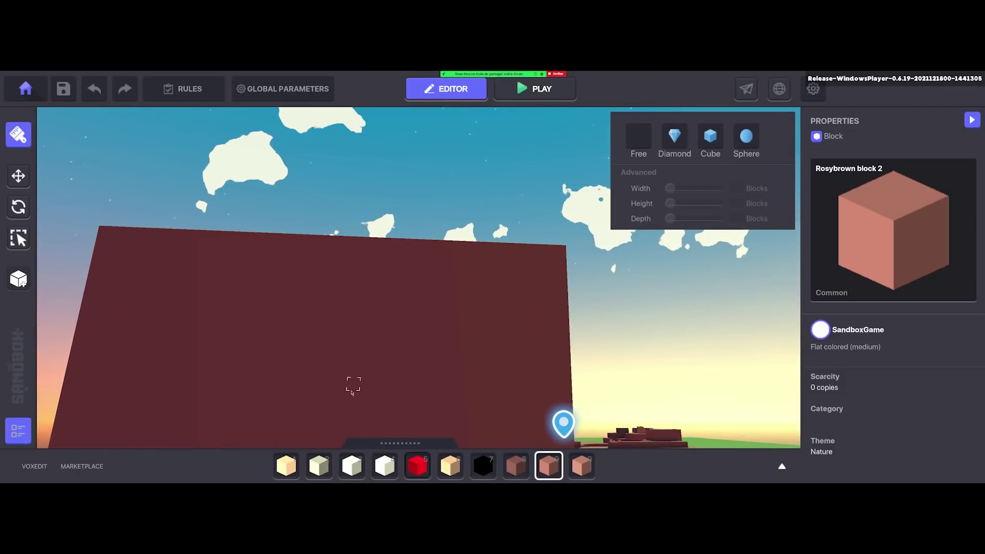
pyautogui.scroll(-3, 402, 362)
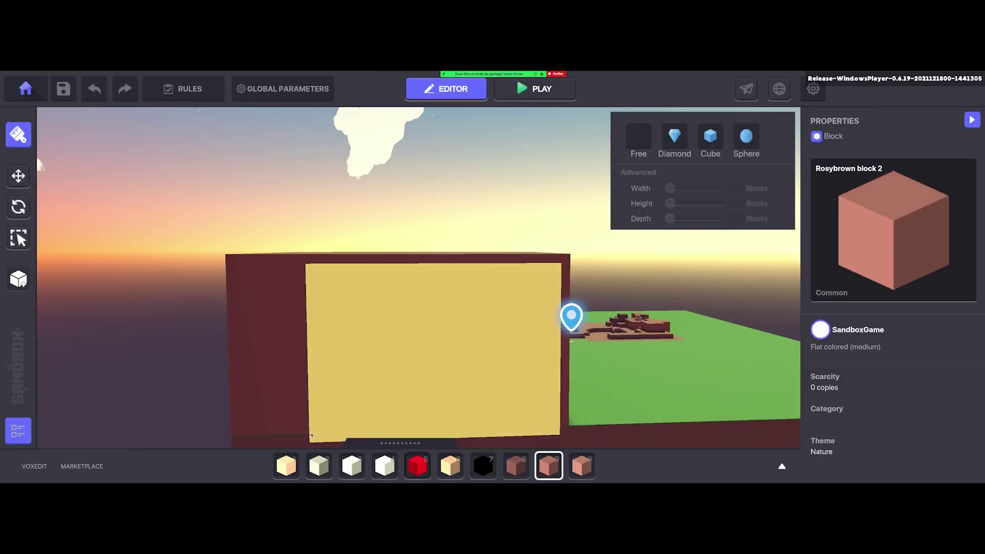
pyautogui.scroll(3, 525, 394)
pyautogui.scroll(-3, 525, 394)
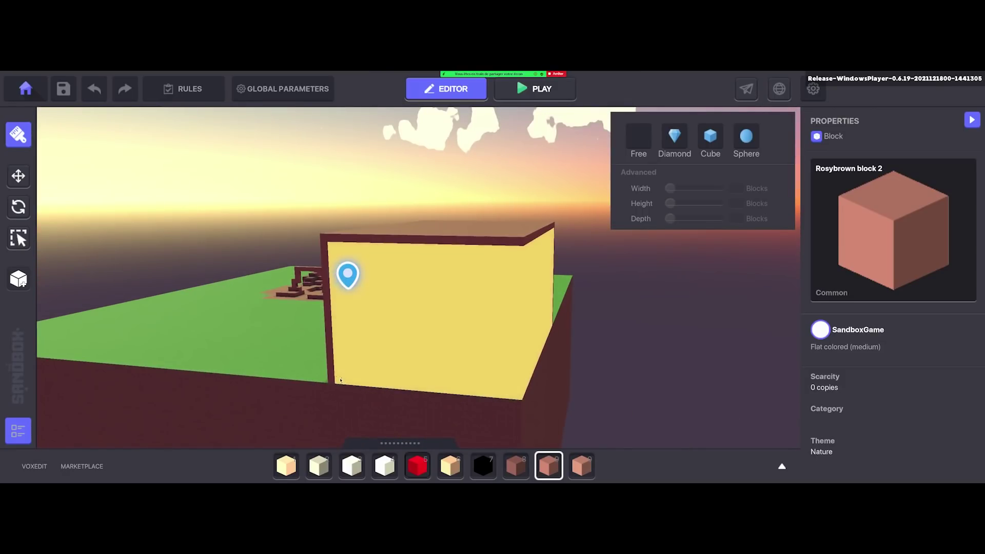
pyautogui.click(485, 334)
pyautogui.scroll(-3, 389, 349)
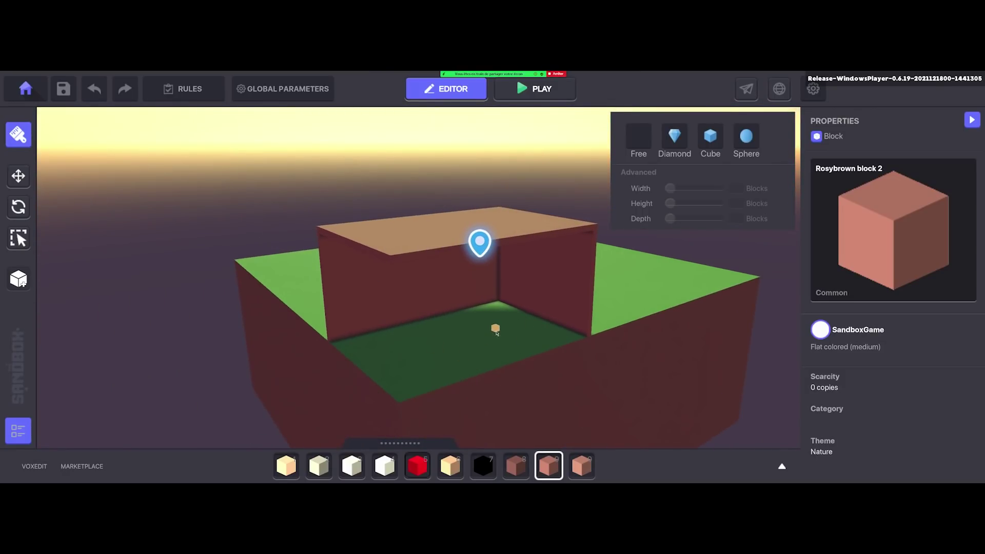
# Cut a wide window and several small openings of different sizes through the back wall of the hollowed block.
pyautogui.scroll(2, 437, 383)
pyautogui.scroll(3, 435, 382)
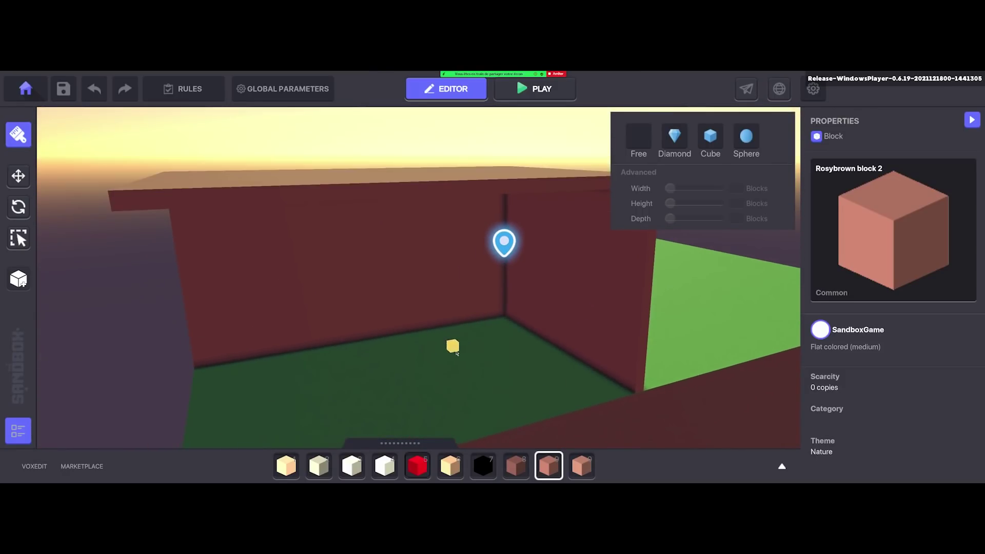
pyautogui.moveTo(452, 347); pyautogui.dragTo(451, 330, button='right')
pyautogui.moveTo(345, 213); pyautogui.dragTo(433, 246)
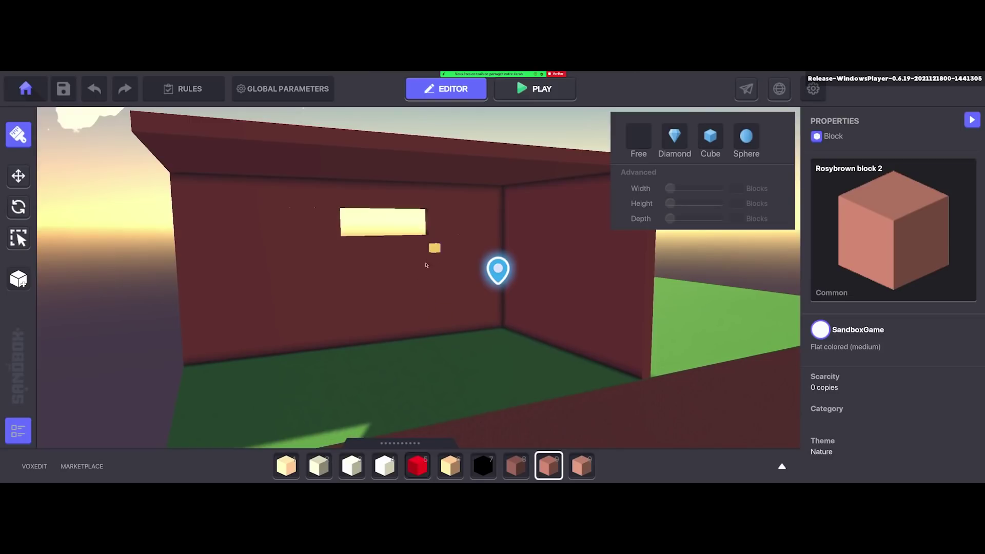
pyautogui.moveTo(276, 263); pyautogui.dragTo(290, 277)
pyautogui.click(431, 285)
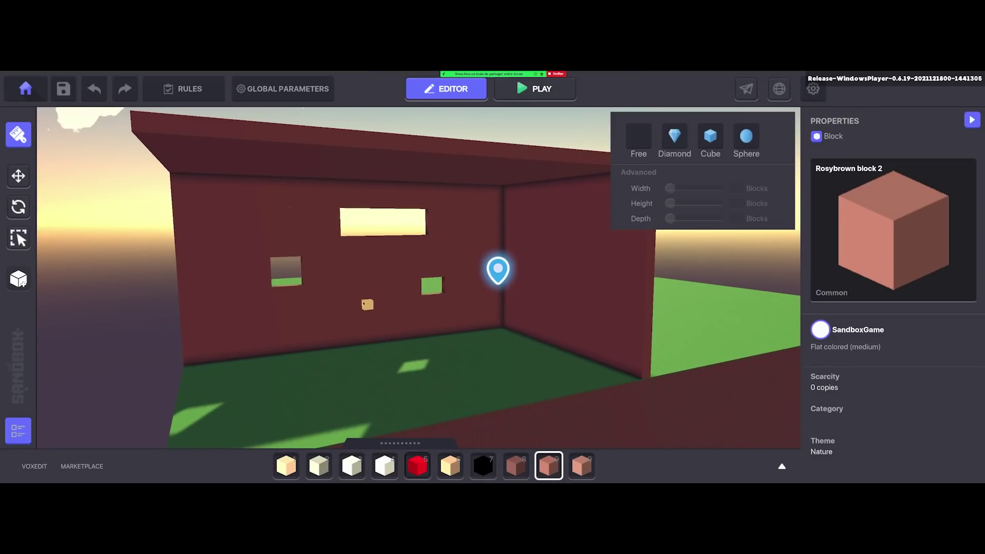
pyautogui.click(351, 300)
pyautogui.click(472, 238)
pyautogui.click(457, 205)
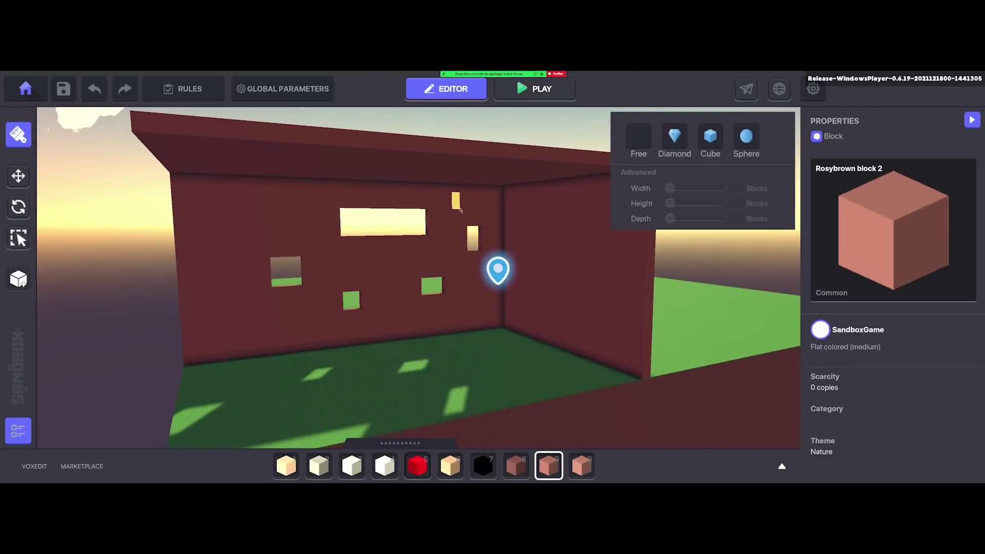
# Cut several small openings of different sizes through the roof of the hollowed block.
pyautogui.click(239, 206)
pyautogui.click(296, 212)
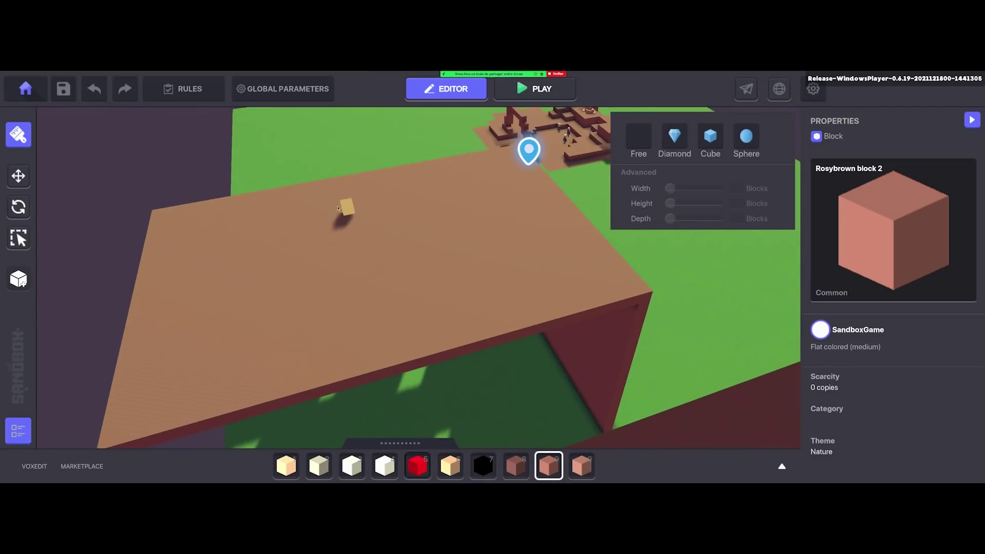
pyautogui.click(351, 218)
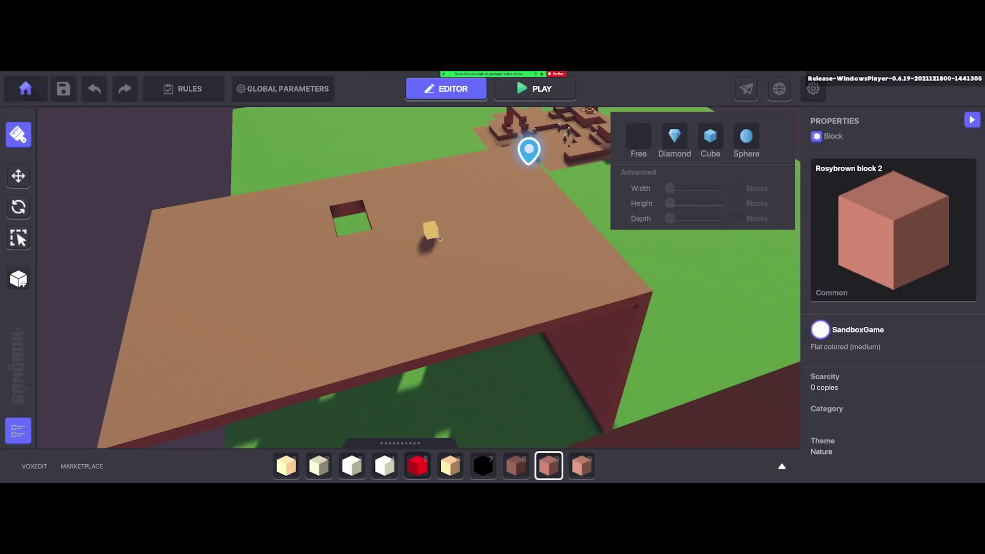
pyautogui.click(462, 244)
# Examine the roofed structure from inside and above to see how sunlight falls through the openings onto the grass floor.
pyautogui.scroll(5, 173, 307)
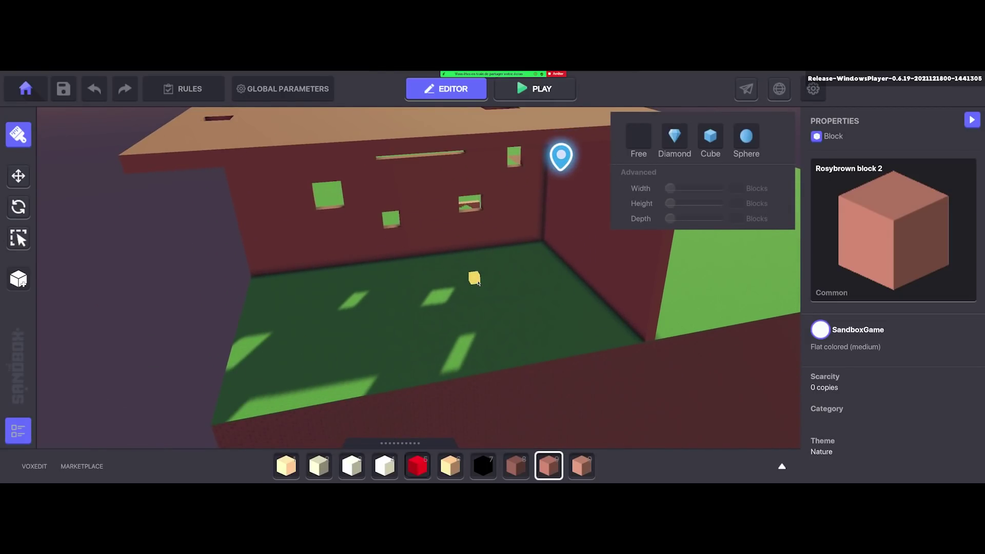
pyautogui.scroll(-8, 454, 312)
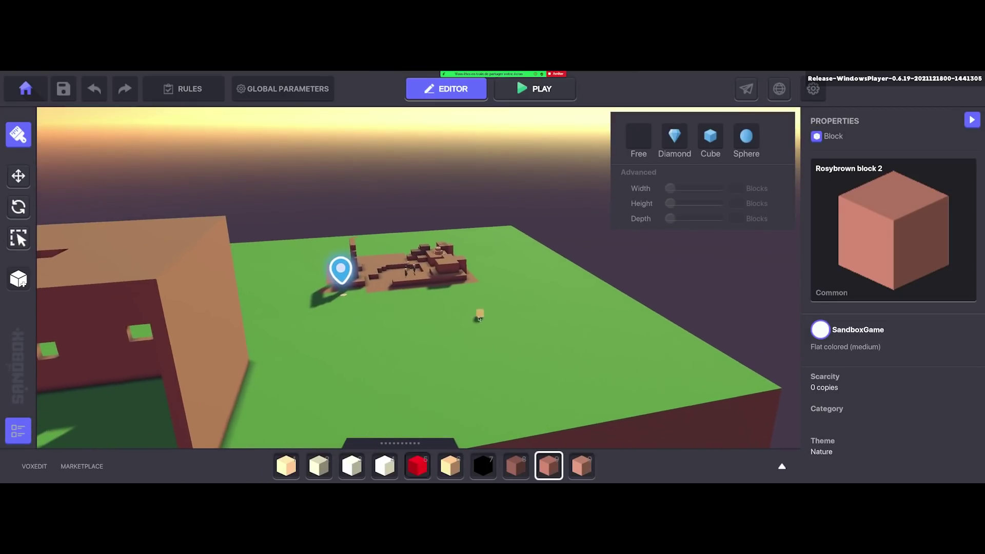
pyautogui.moveTo(368, 345); pyautogui.dragTo(613, 192, button='right')
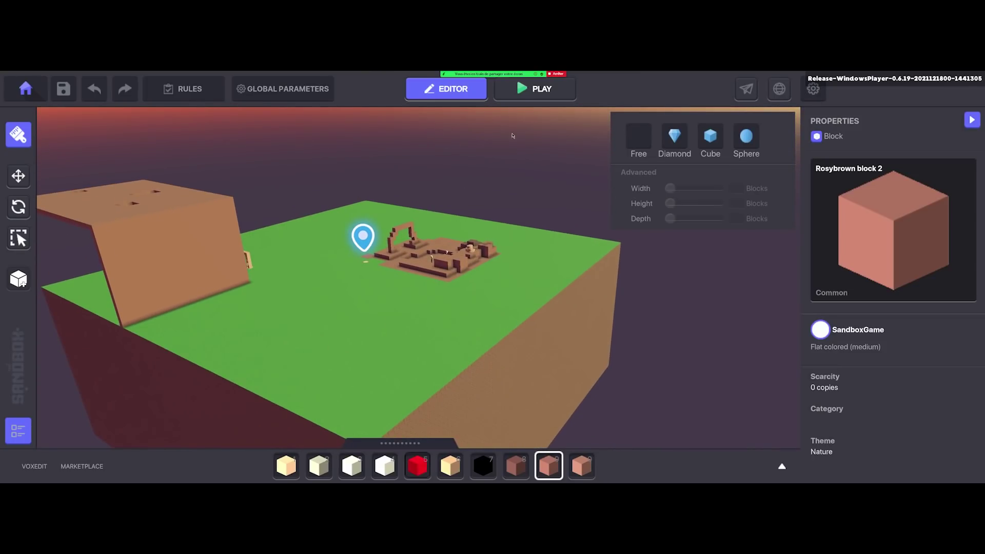
pyautogui.moveTo(512, 136); pyautogui.dragTo(412, 313, button='right')
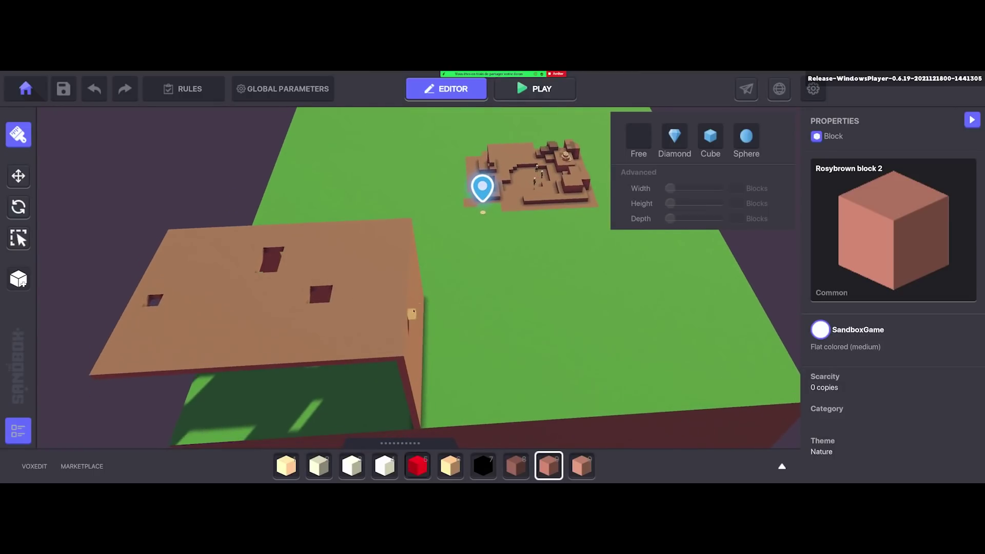
pyautogui.scroll(5, 413, 313)
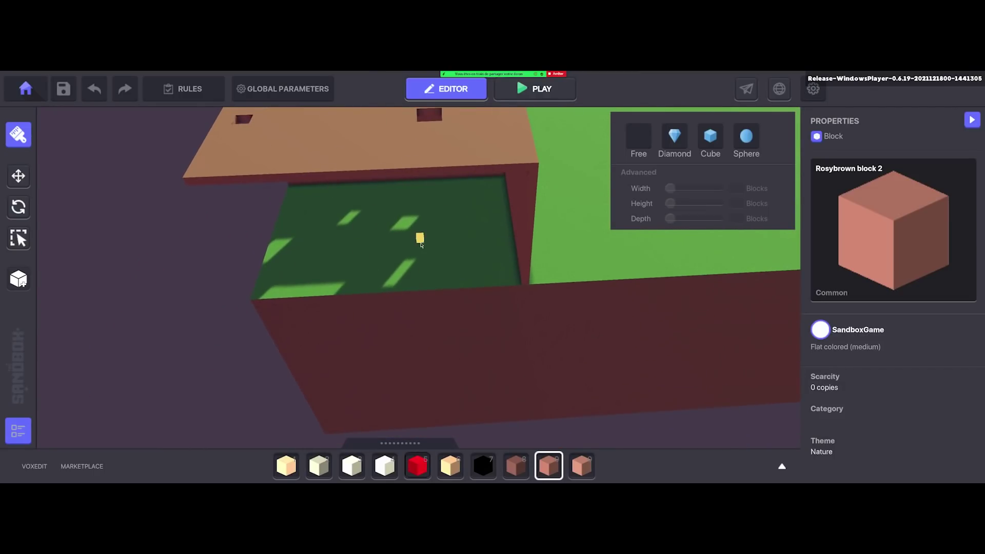
pyautogui.moveTo(420, 245); pyautogui.dragTo(374, 262, button='right')
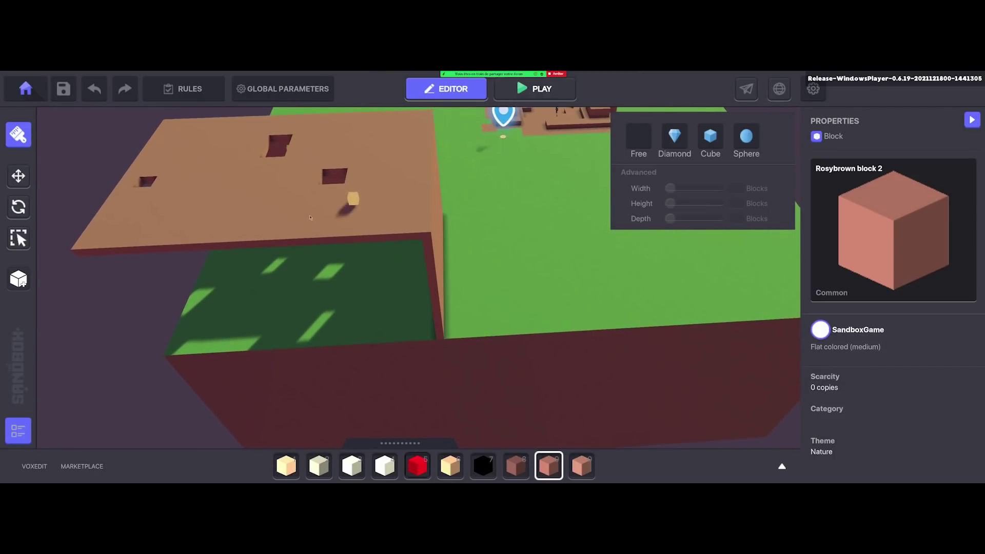
pyautogui.moveTo(310, 217); pyautogui.dragTo(629, 285, button='right')
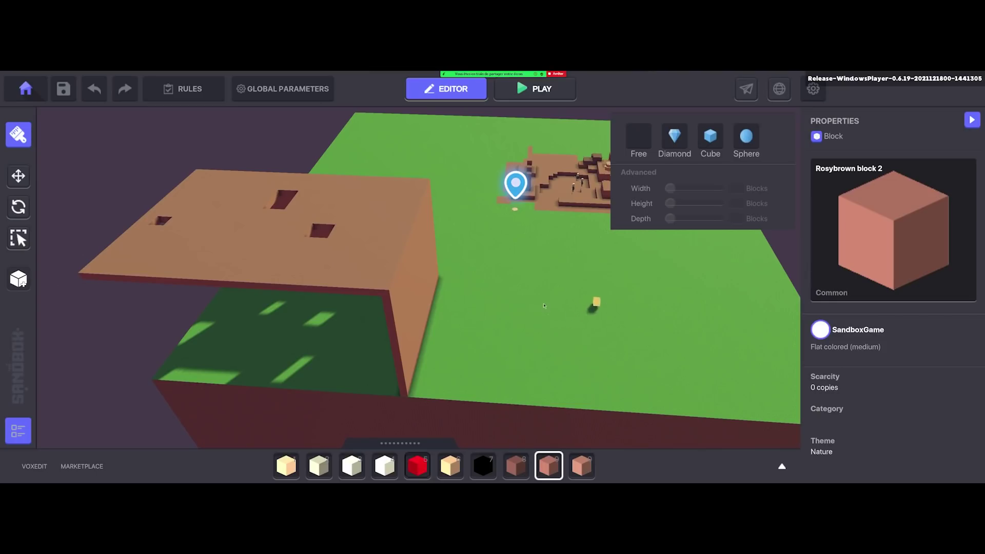
pyautogui.moveTo(429, 332); pyautogui.dragTo(444, 326, button='middle')
pyautogui.moveTo(444, 326); pyautogui.dragTo(468, 317, button='right')
# Search the block assets for "tran" and choose White Block Transparent as the building block.
pyautogui.press('Tab')
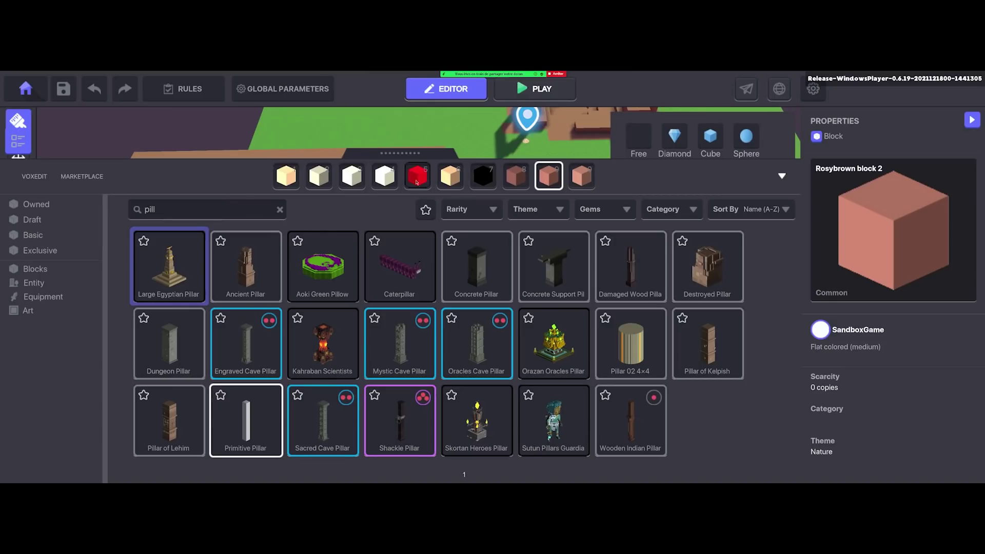
pyautogui.click(34, 268)
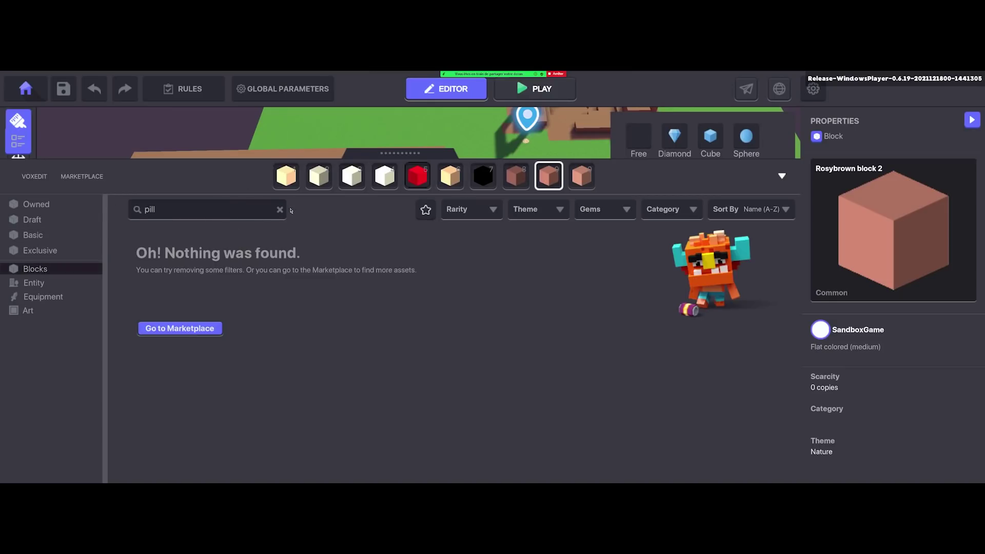
pyautogui.click(280, 210)
pyautogui.write('tran')
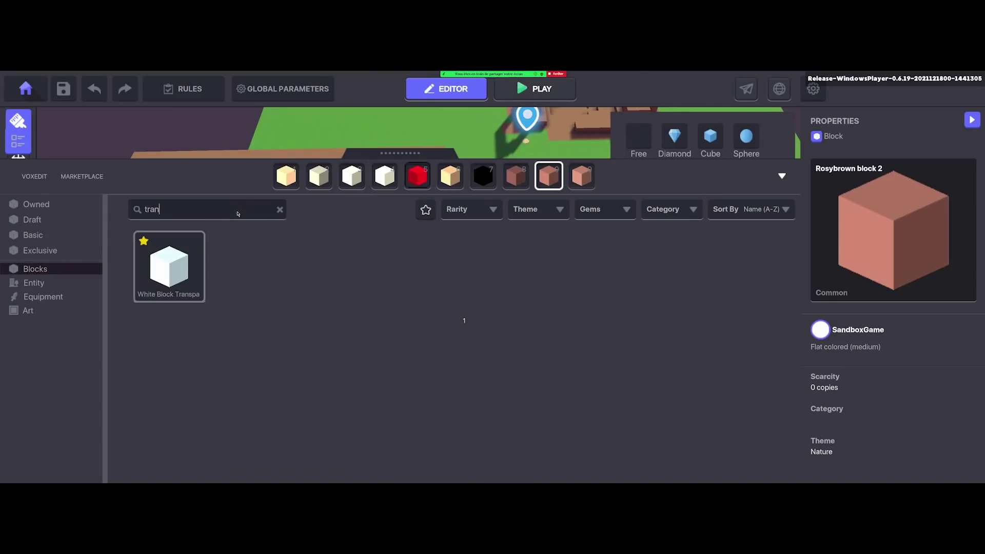
pyautogui.click(164, 277)
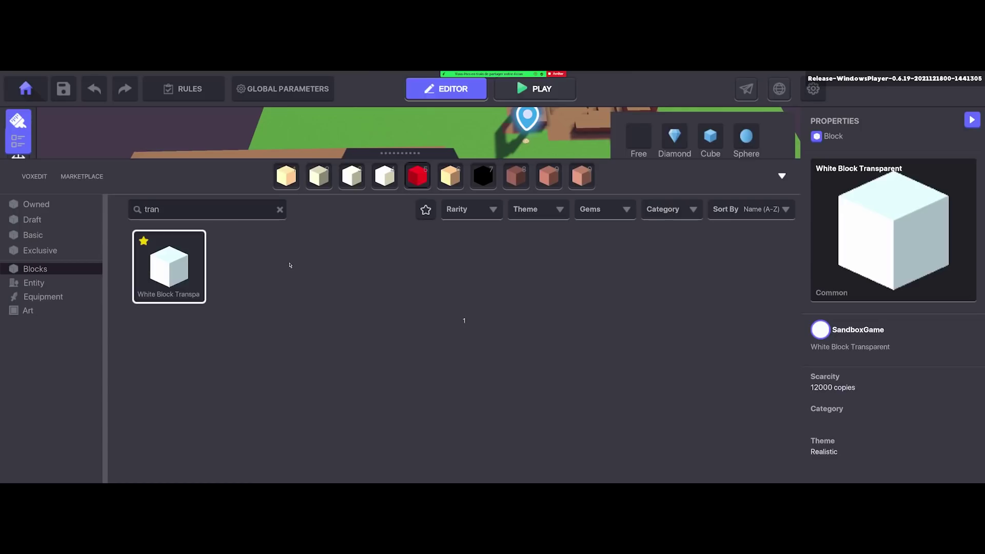
pyautogui.press('Tab')
# Replace the central areas of the roof and the back wall with large panes of White Block Transparent.
pyautogui.moveTo(361, 273); pyautogui.dragTo(266, 193, button='right')
pyautogui.moveTo(169, 151); pyautogui.dragTo(475, 315)
pyautogui.moveTo(469, 281); pyautogui.dragTo(430, 257, button='right')
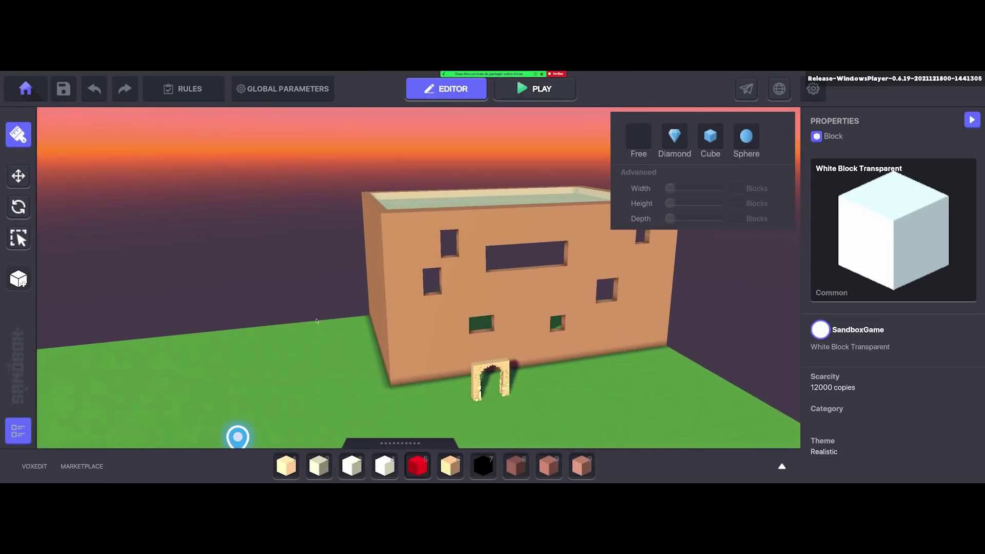
pyautogui.moveTo(404, 242); pyautogui.dragTo(654, 351)
pyautogui.moveTo(654, 350); pyautogui.dragTo(469, 342, button='right')
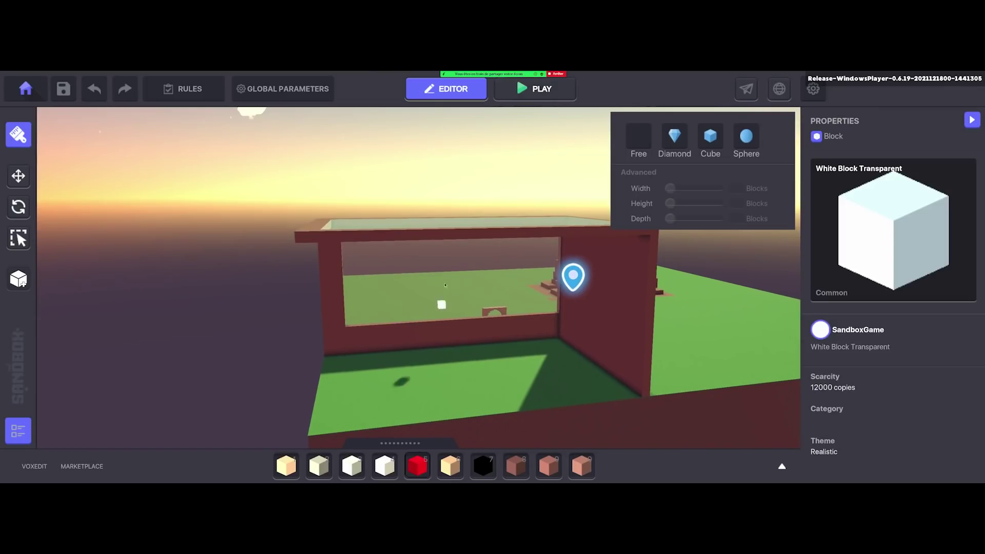
# Inspect the transparent roof and wall panes from several angles, checking how light and shadow fall on the floor inside.
pyautogui.moveTo(439, 305); pyautogui.dragTo(388, 256, button='right')
pyautogui.moveTo(292, 290); pyautogui.dragTo(296, 382, button='right')
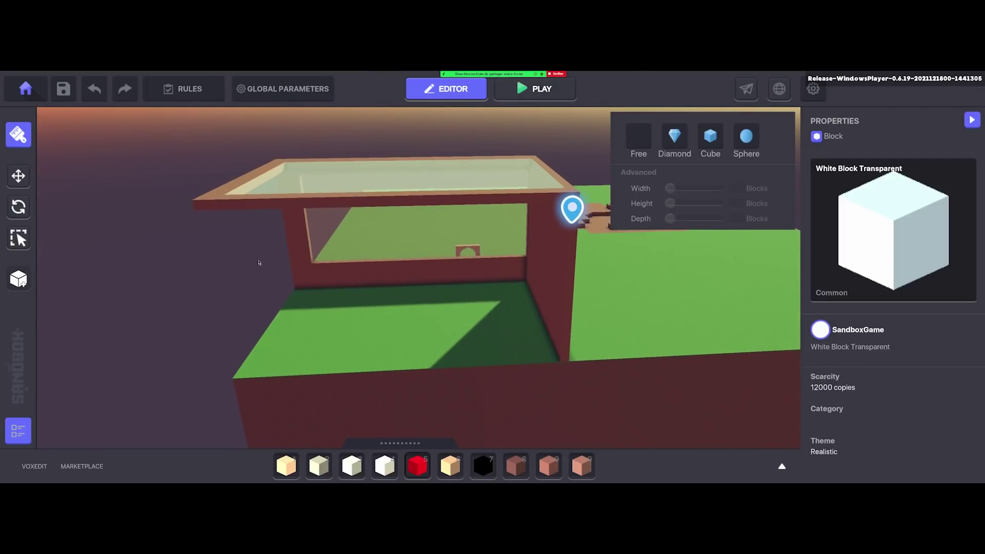
pyautogui.moveTo(308, 368); pyautogui.dragTo(387, 257, button='right')
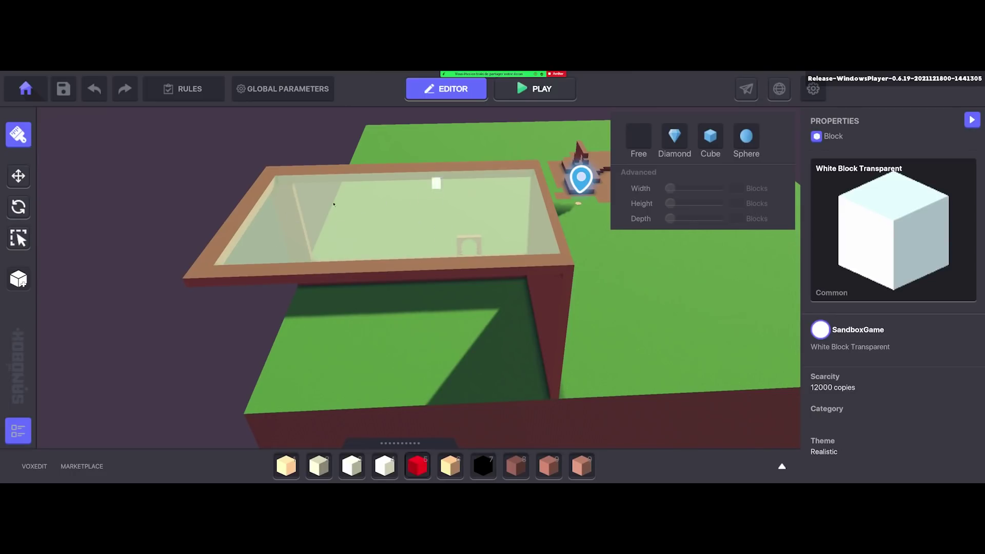
pyautogui.moveTo(372, 213); pyautogui.dragTo(462, 253, button='right')
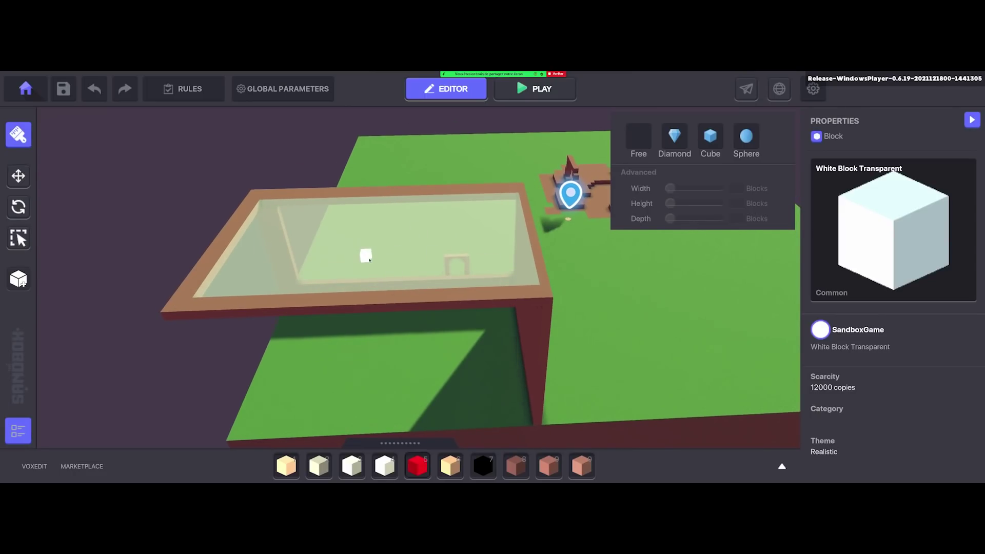
pyautogui.moveTo(368, 255); pyautogui.dragTo(502, 329, button='right')
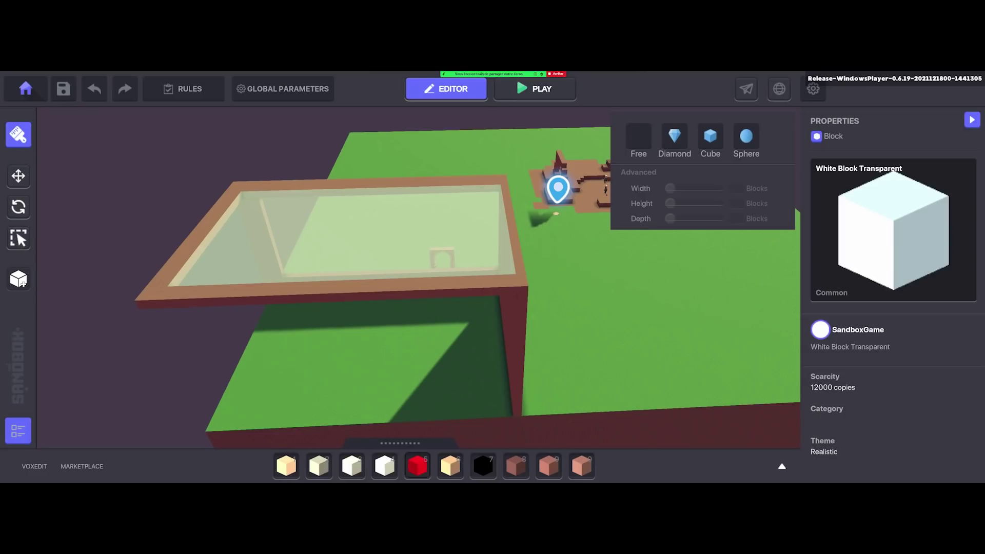
pyautogui.press('d')
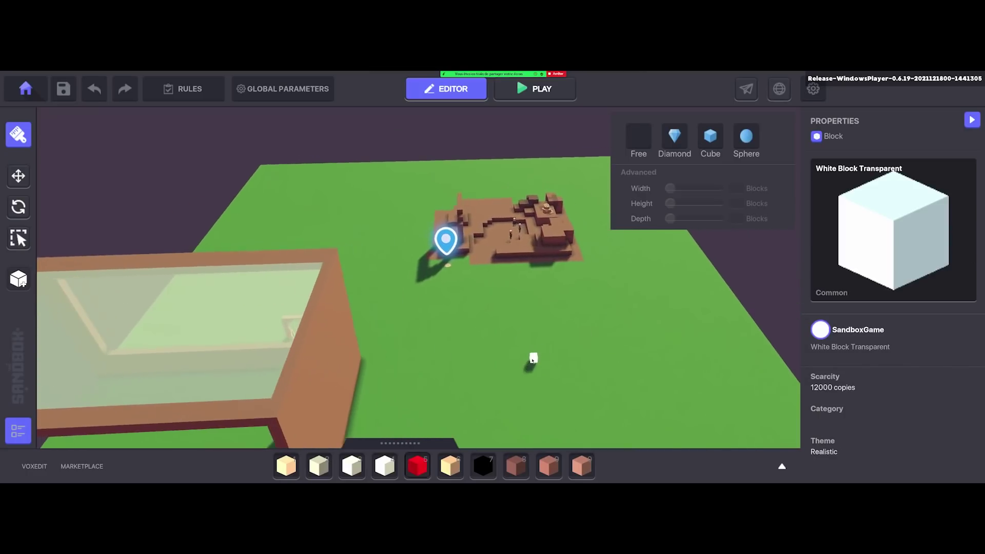
pyautogui.press('d')
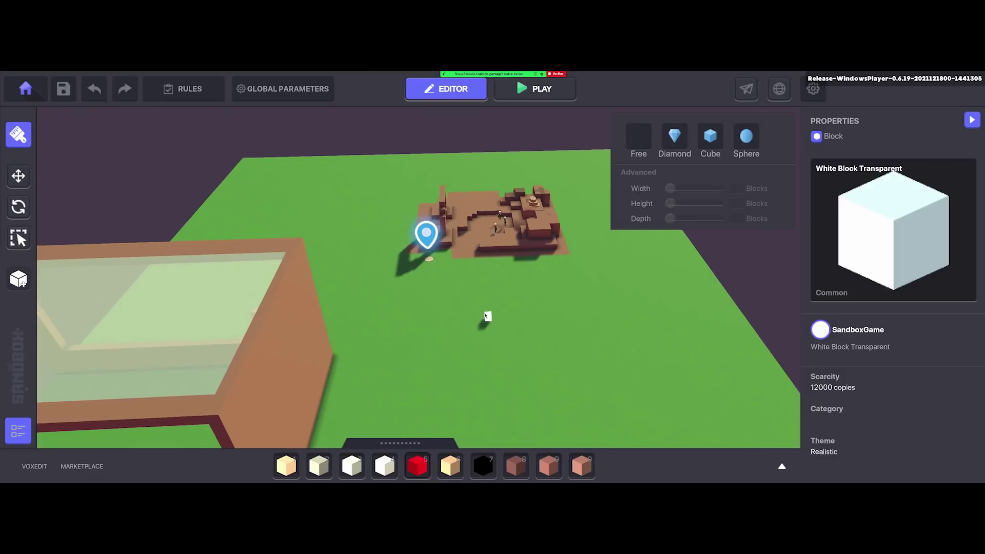
pyautogui.scroll(5, 463, 314)
pyautogui.moveTo(463, 314); pyautogui.dragTo(439, 306, button='right')
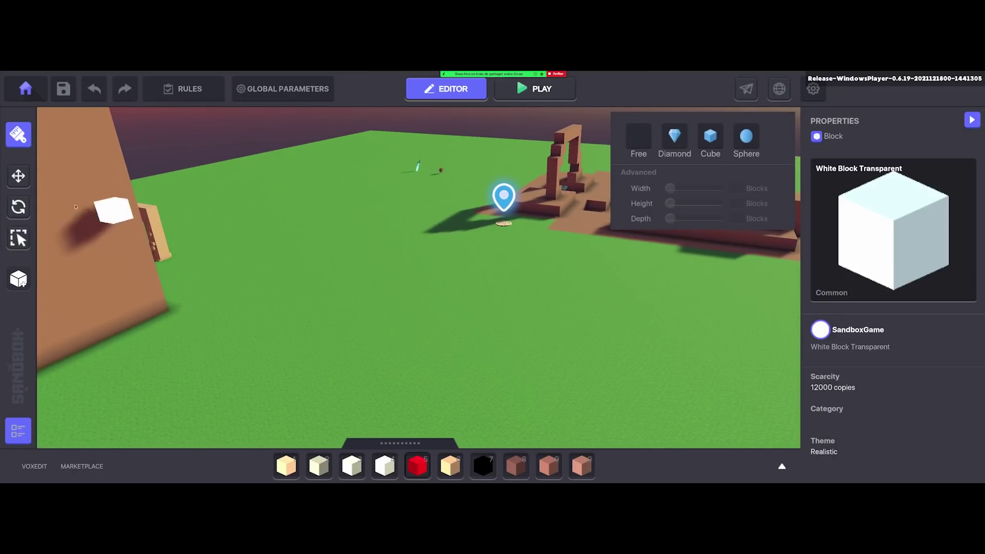
# Leave block placement, run the game in play mode, walk the avatar toward the building and return to the editor.
pyautogui.press('Escape')
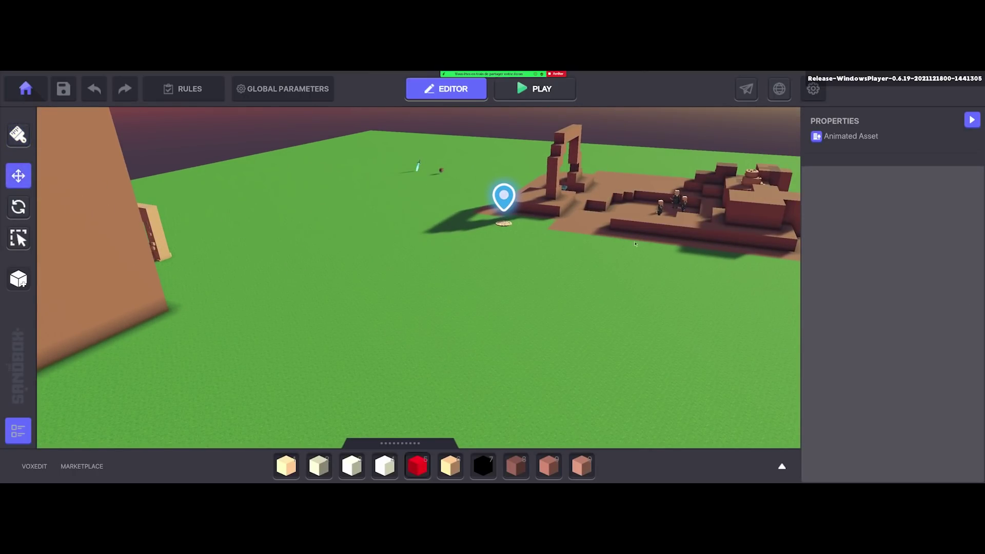
pyautogui.press('d')
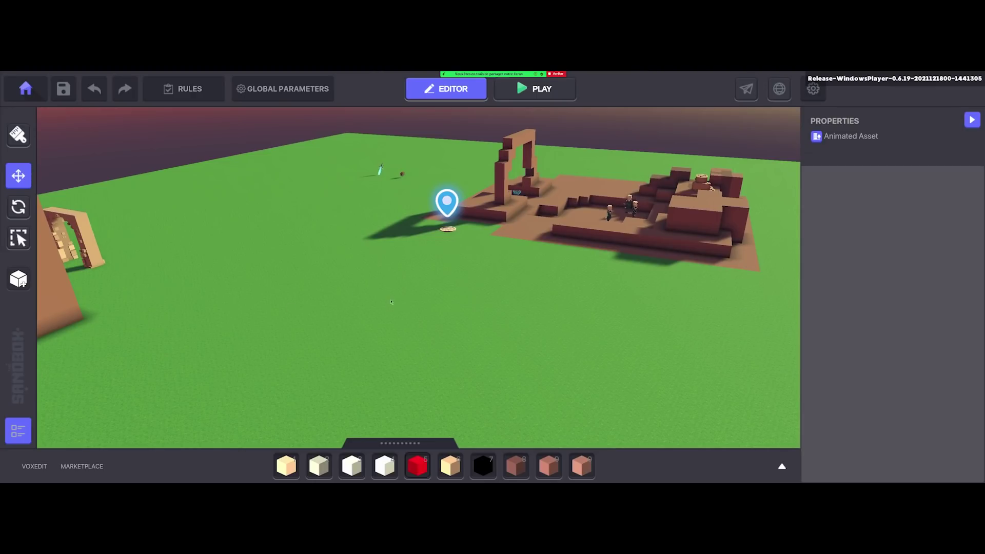
pyautogui.press('F5')
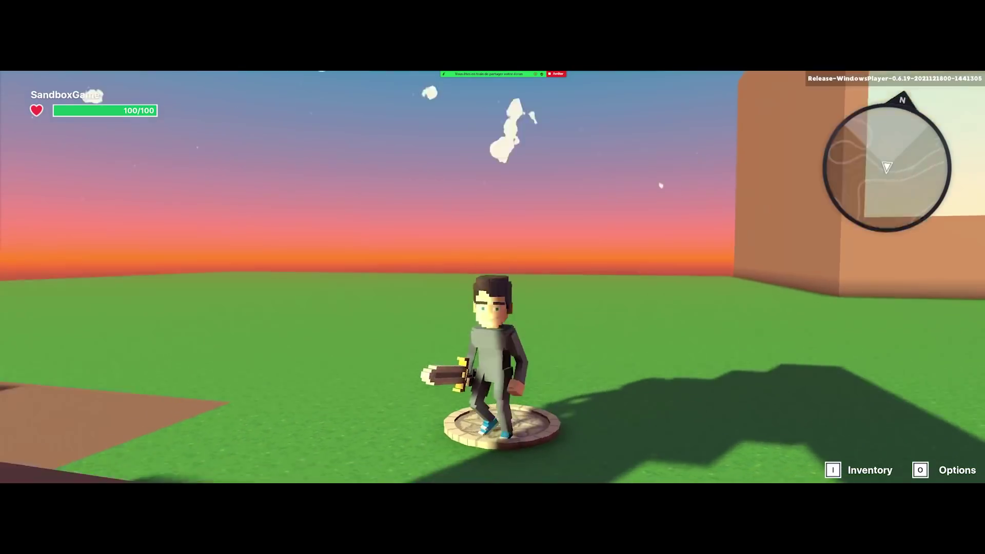
pyautogui.press('w')
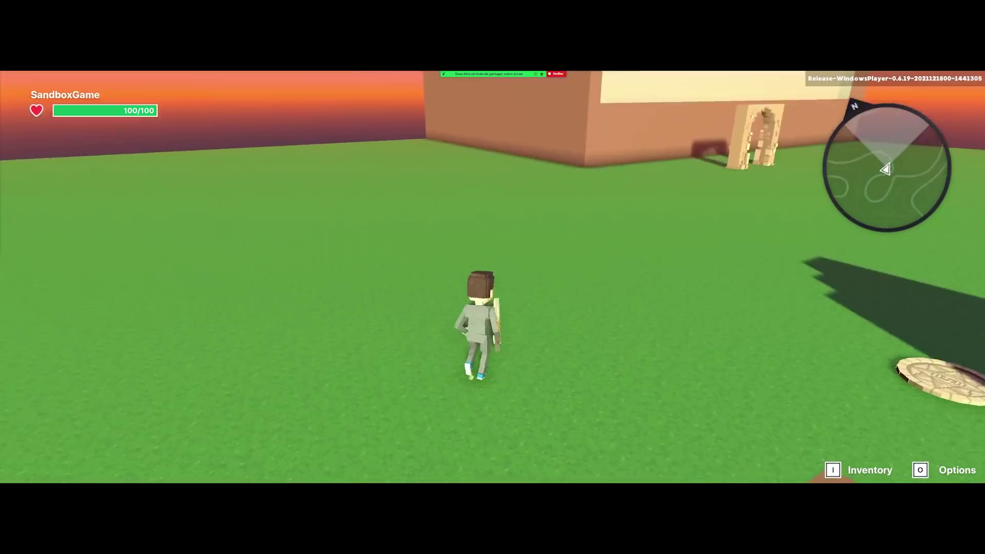
pyautogui.press('F5')
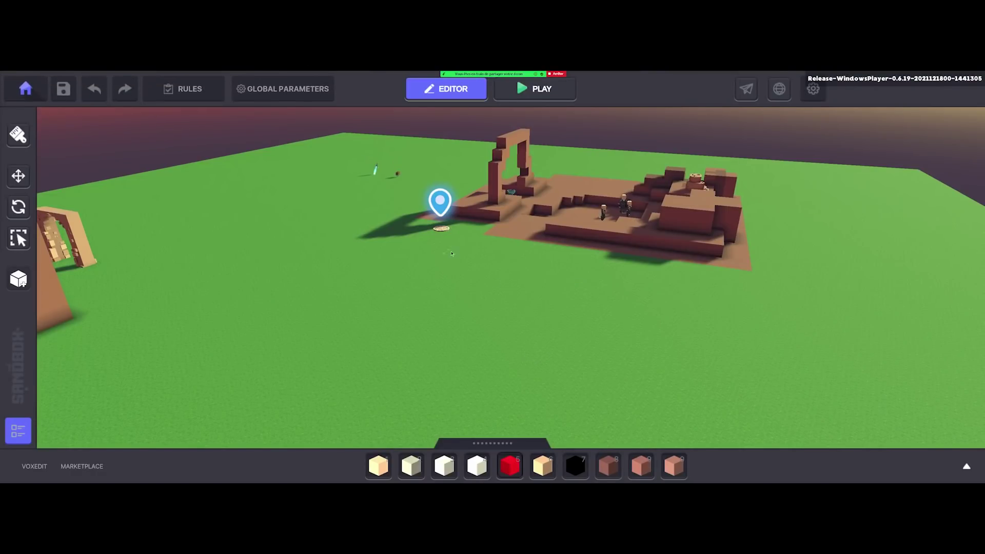
# Move the Avatar's Portal from the grass onto the transparent roof of the building.
pyautogui.click(442, 229)
pyautogui.press('f')
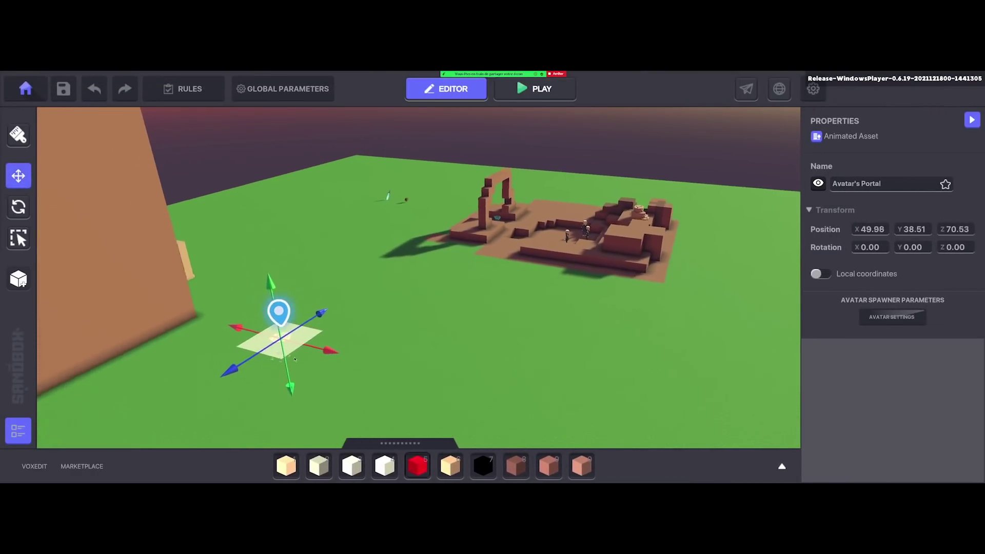
pyautogui.moveTo(476, 404); pyautogui.dragTo(308, 102)
pyautogui.moveTo(308, 103); pyautogui.dragTo(411, 294, button='right')
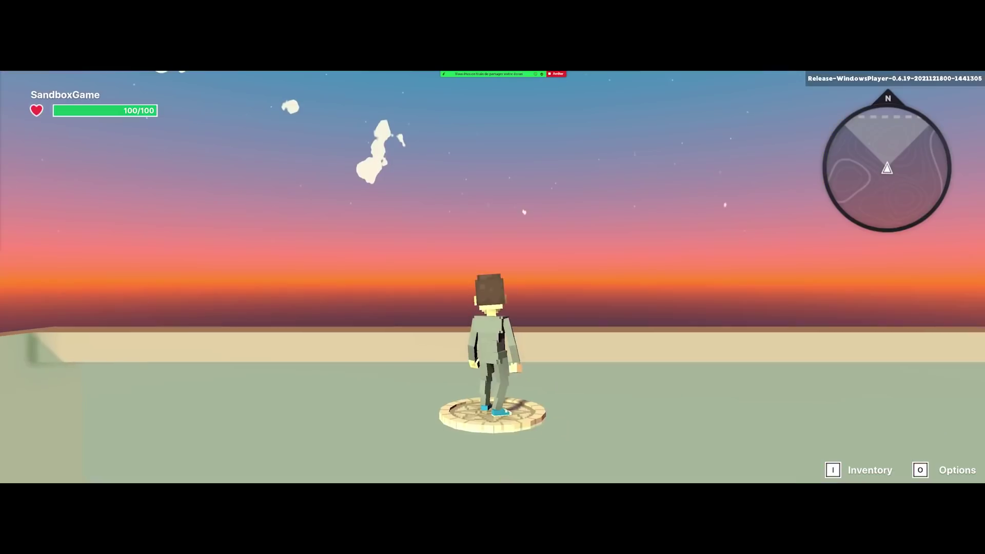
# Run the avatar across the transparent roof and along its solid rim in play mode, and return to the editor.
pyautogui.press('w')
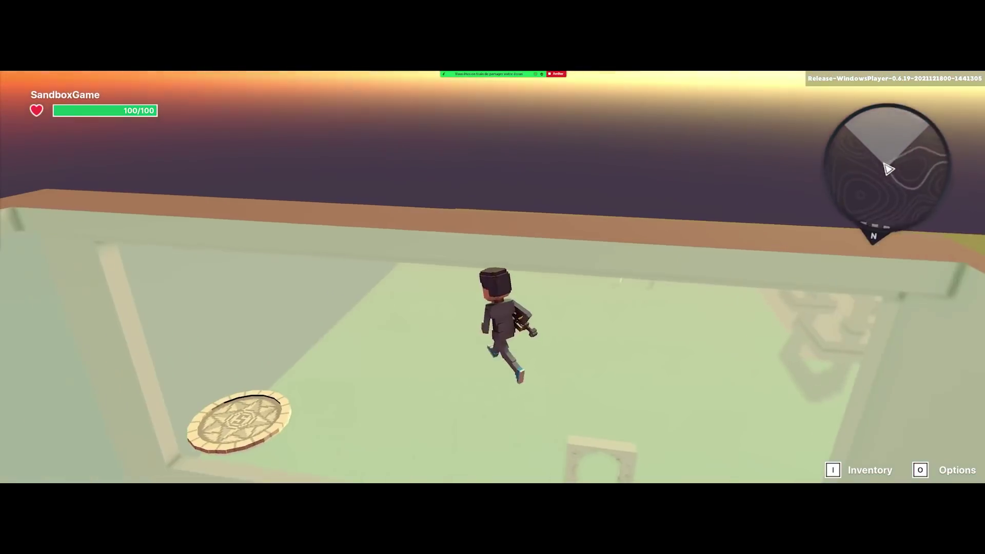
pyautogui.press('w')
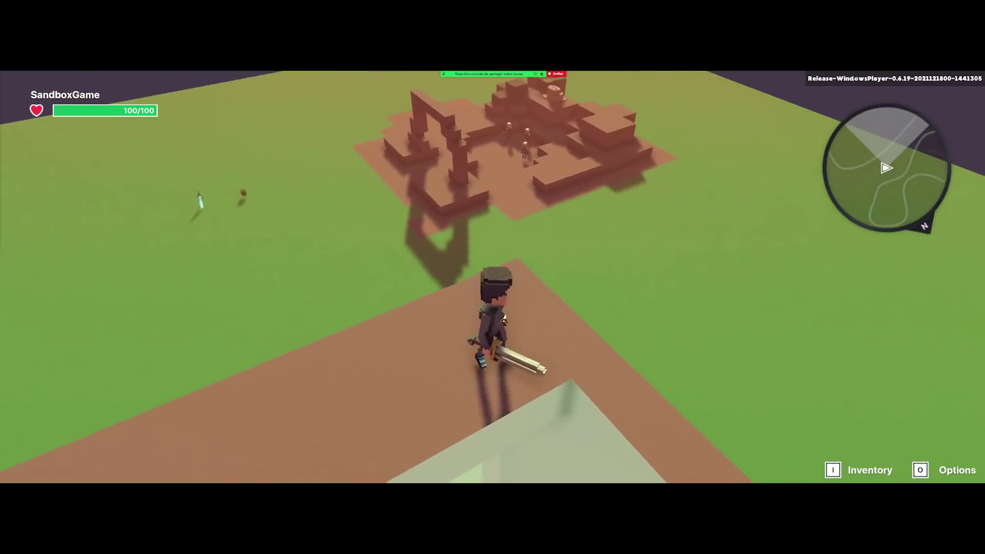
pyautogui.press('w')
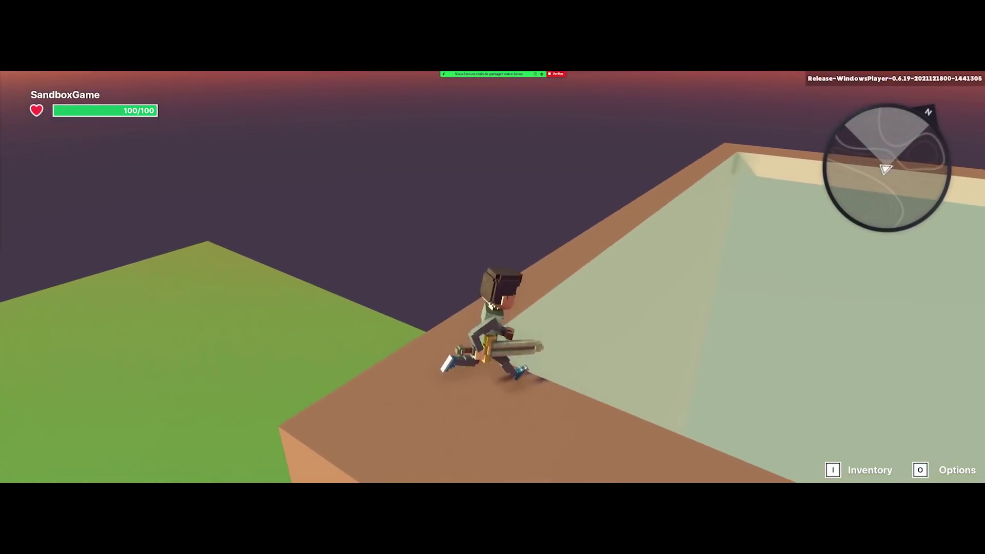
pyautogui.press('w')
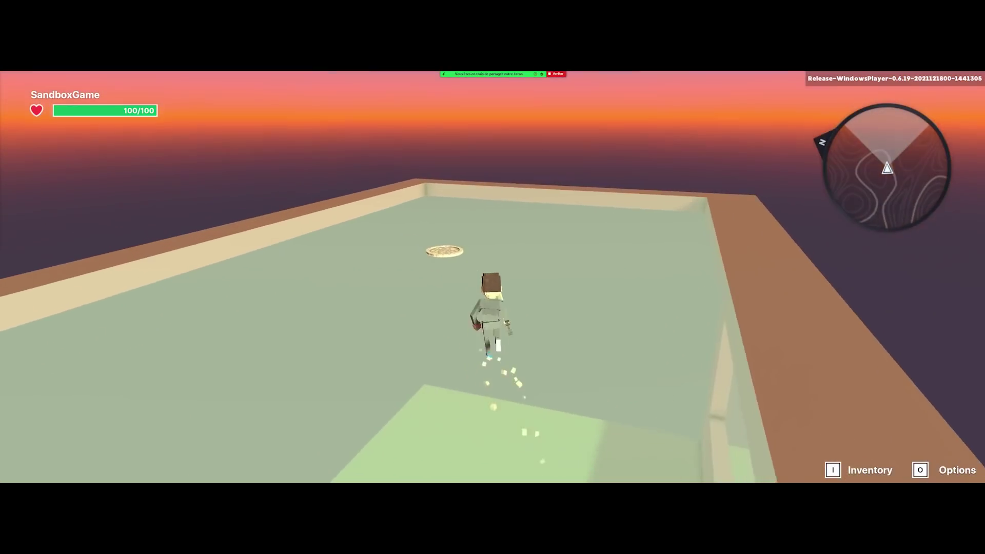
pyautogui.press('w')
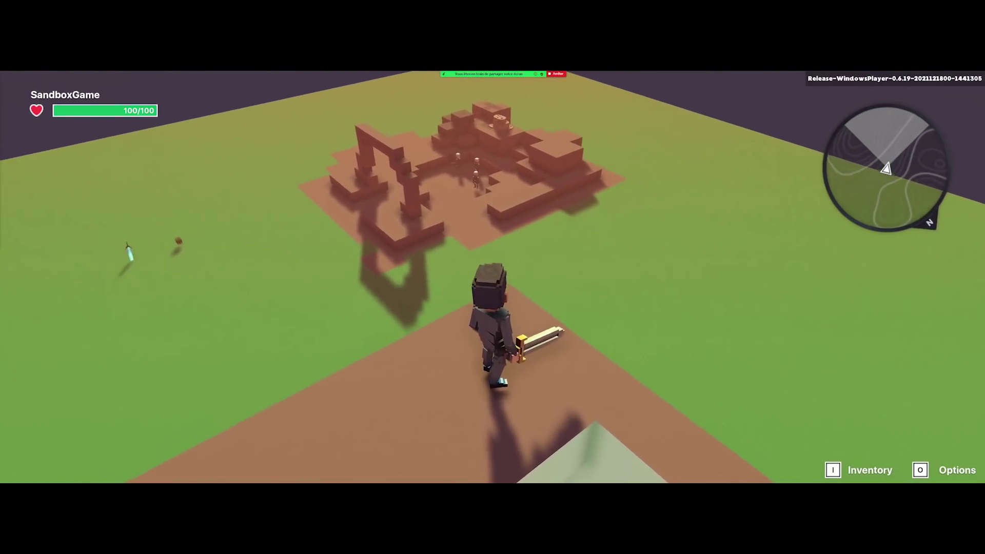
pyautogui.press('Escape')
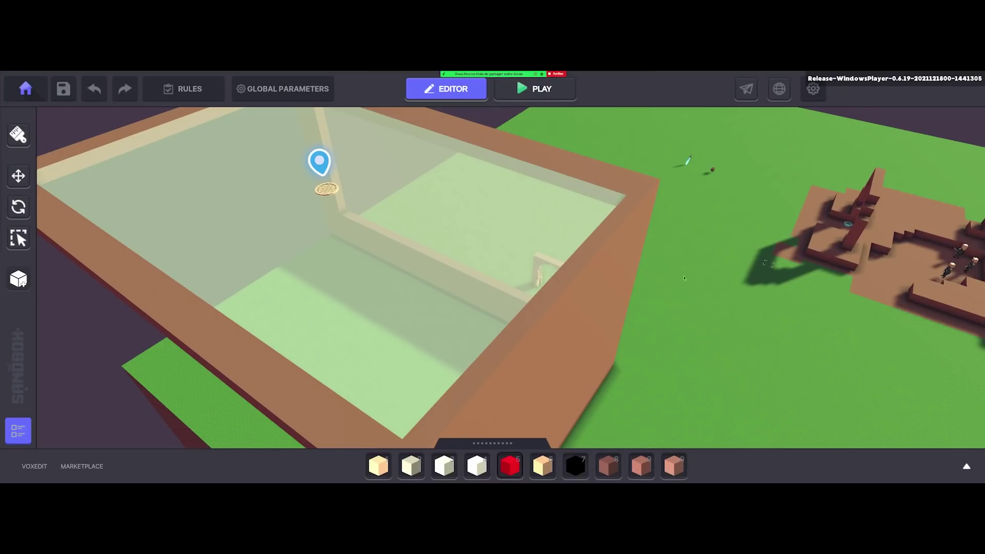
# Place a raised Red Saturated block 01 on the inner edge of the building's roof rim, near its corner.
pyautogui.press('d')
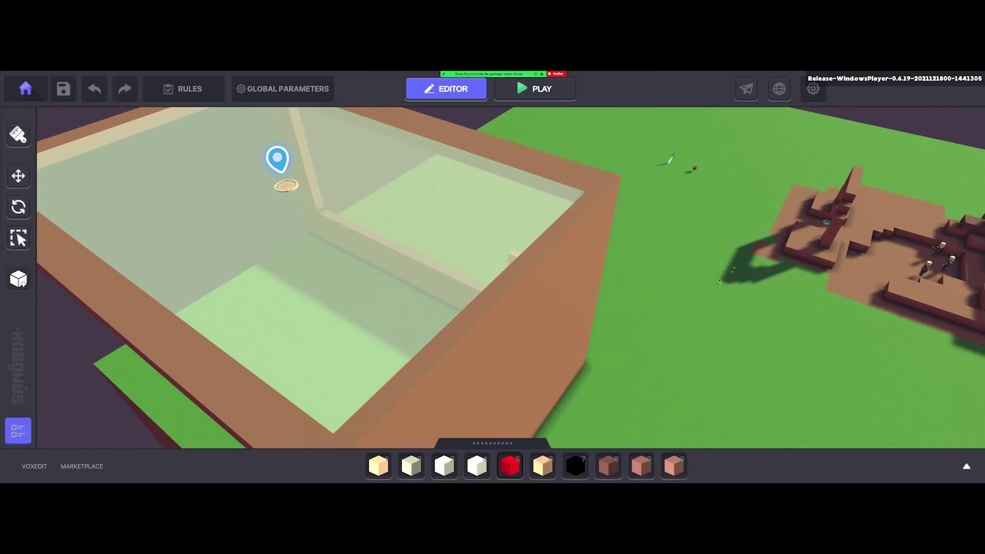
pyautogui.press('d')
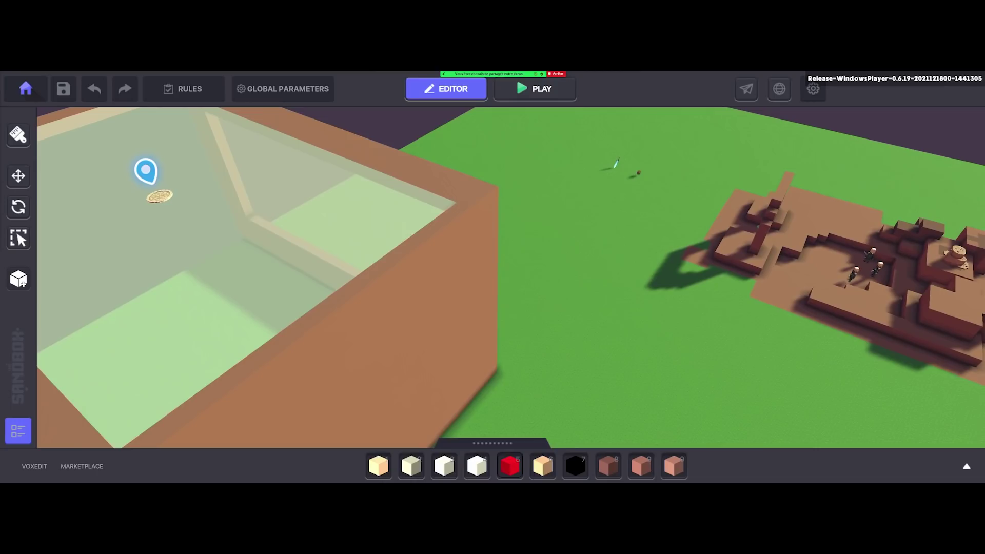
pyautogui.press('s')
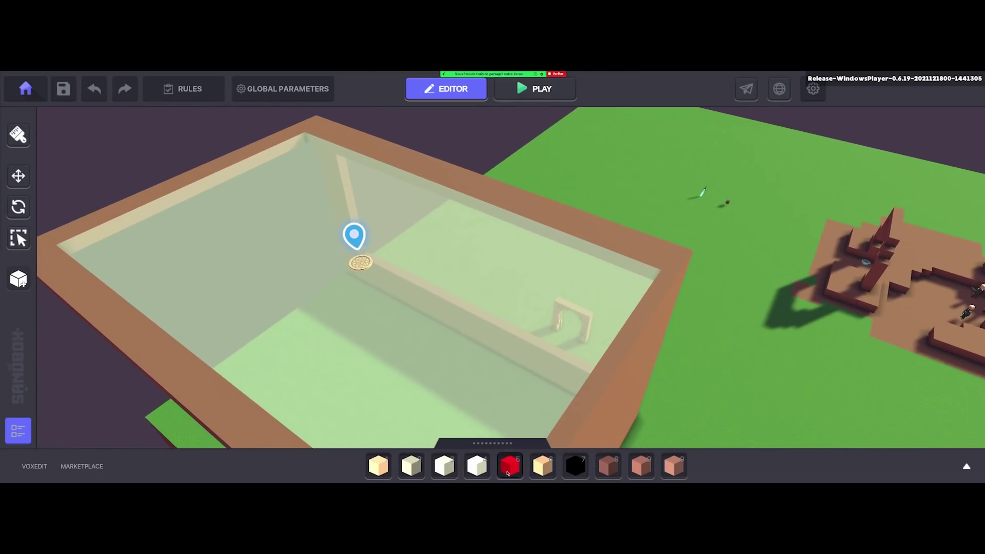
pyautogui.press('5')
pyautogui.moveTo(466, 278); pyautogui.dragTo(464, 261, button='right')
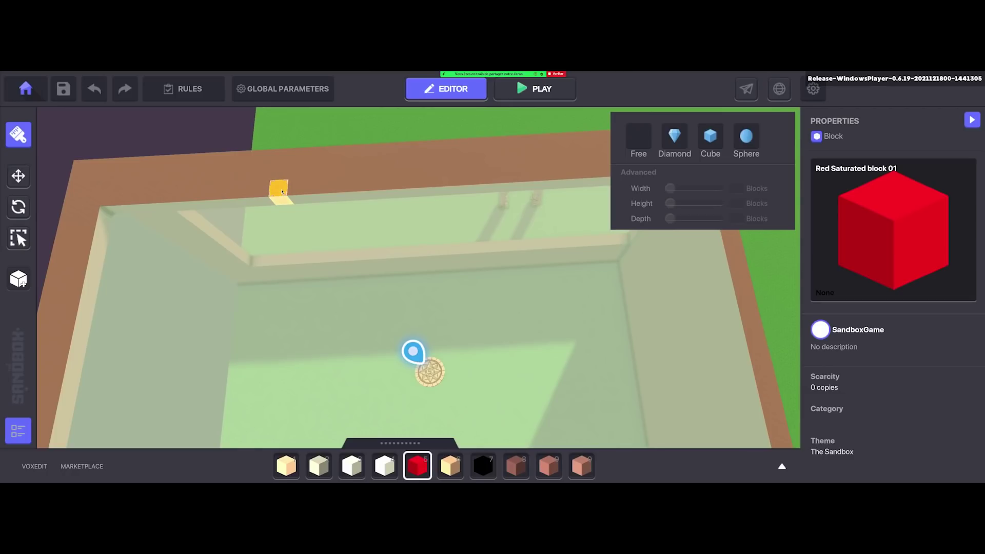
pyautogui.click(280, 199)
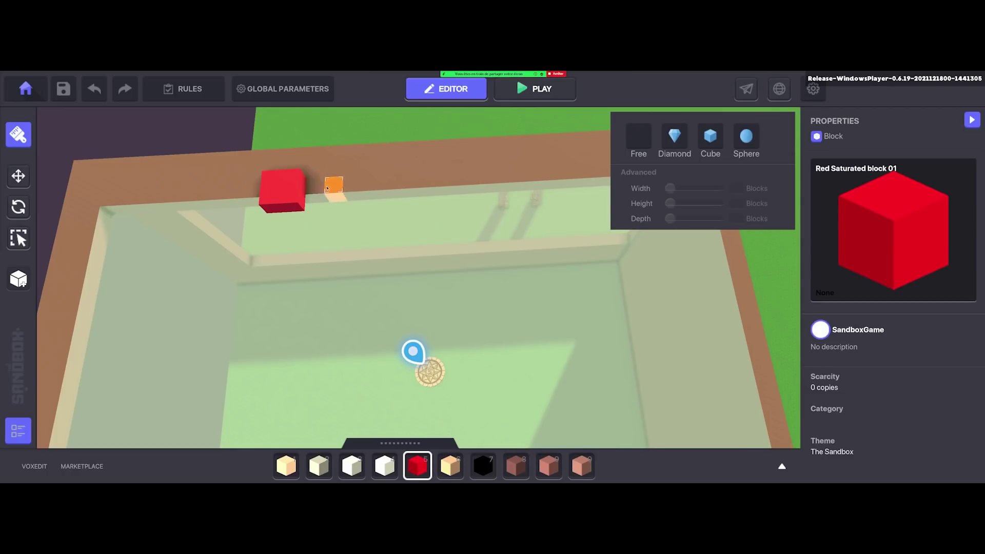
# Set seven spaced red blocks flush into the rim beside the raised block, and add a second raised red block over that row.
pyautogui.click(347, 185)
pyautogui.click(385, 185)
pyautogui.click(407, 184)
pyautogui.click(443, 183)
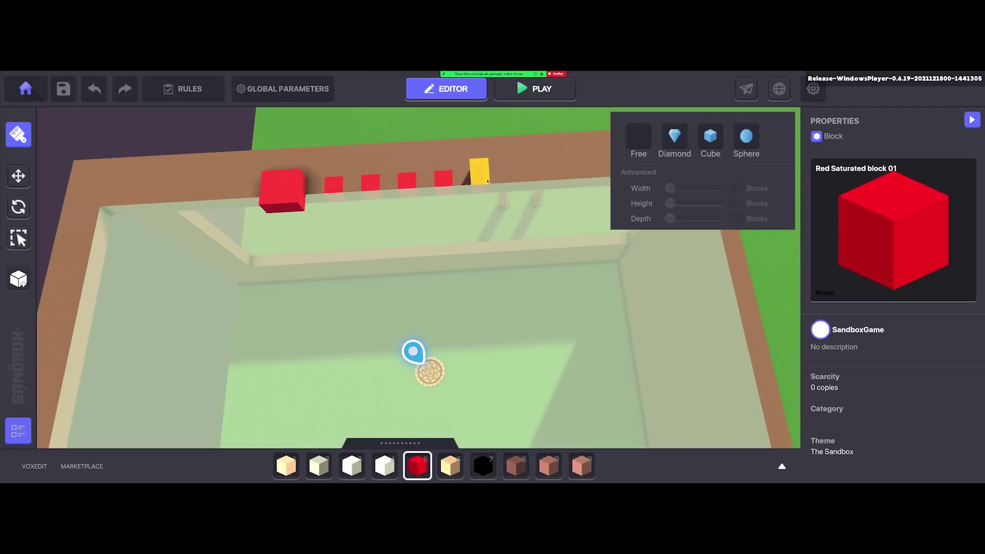
pyautogui.click(480, 181)
pyautogui.click(515, 179)
pyautogui.click(552, 177)
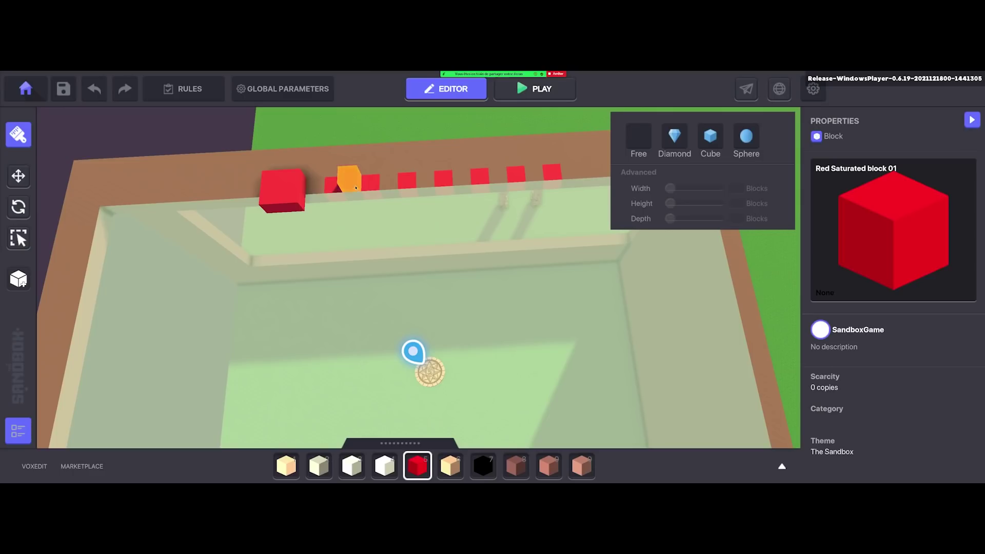
pyautogui.click(474, 189)
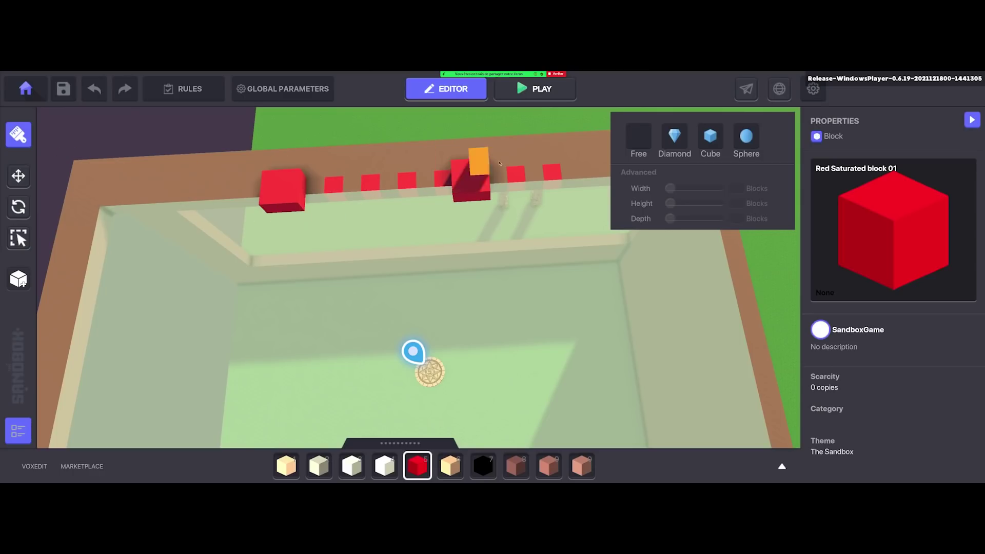
# Run the game in play mode and jump the avatar onto the raised red blocks on the roof rim.
pyautogui.click(528, 92)
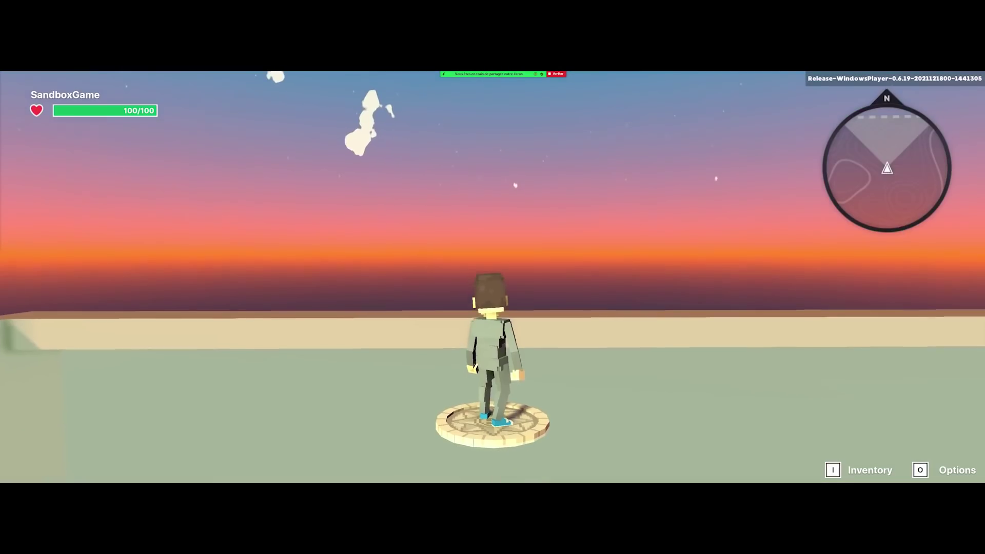
pyautogui.press('a')
pyautogui.press('w')
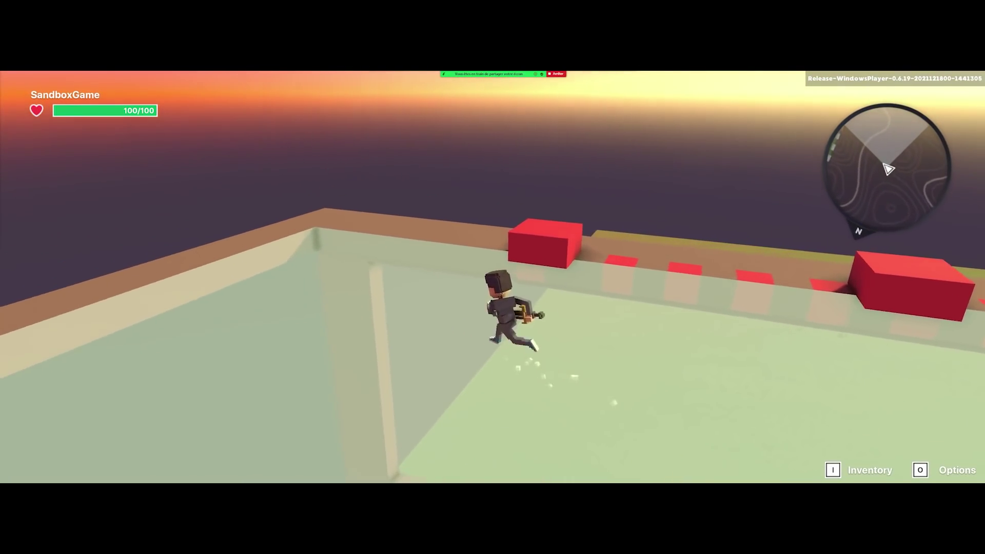
pyautogui.press('space')
pyautogui.press('w')
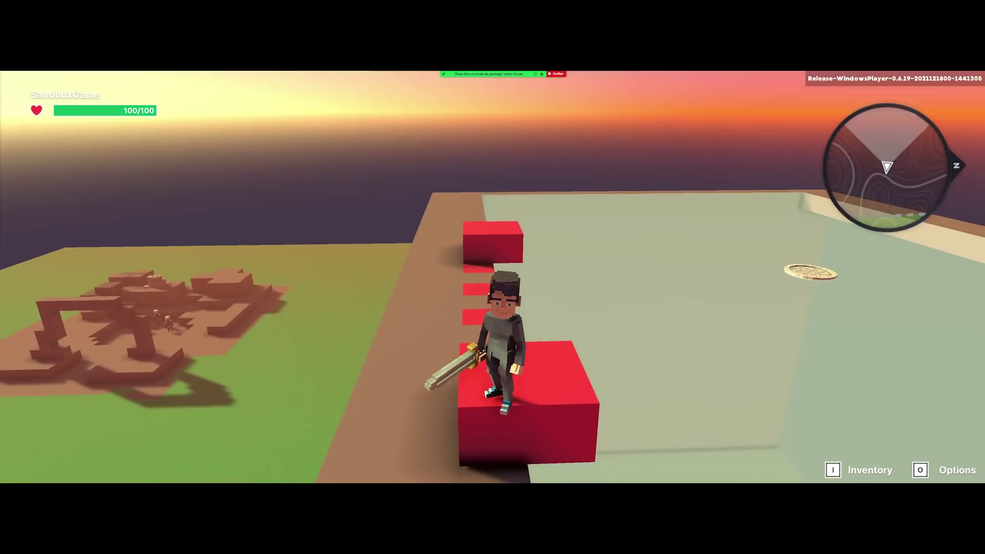
pyautogui.press('w')
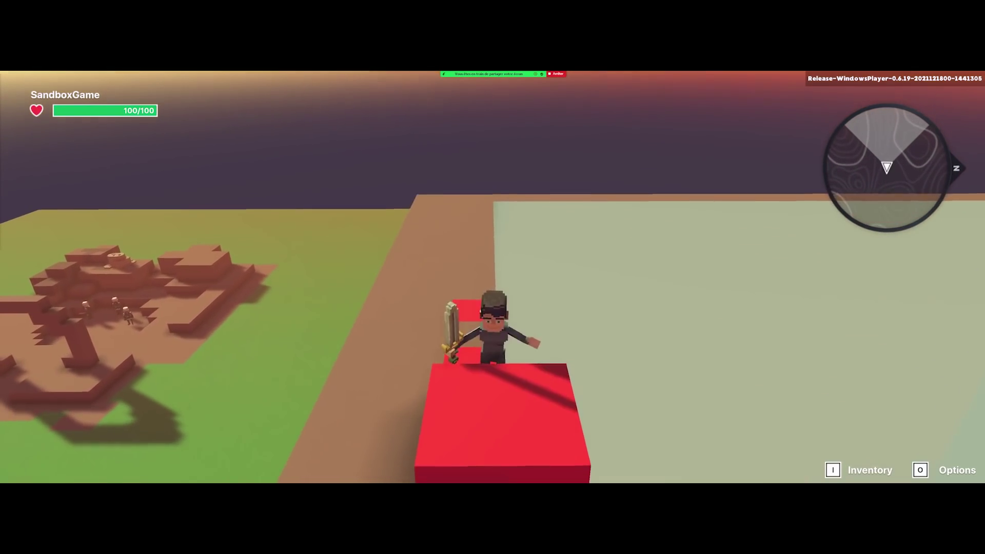
# Run the avatar back and forth over the raised and flush red blocks and across the transparent roof, and return to the editor.
pyautogui.press('w')
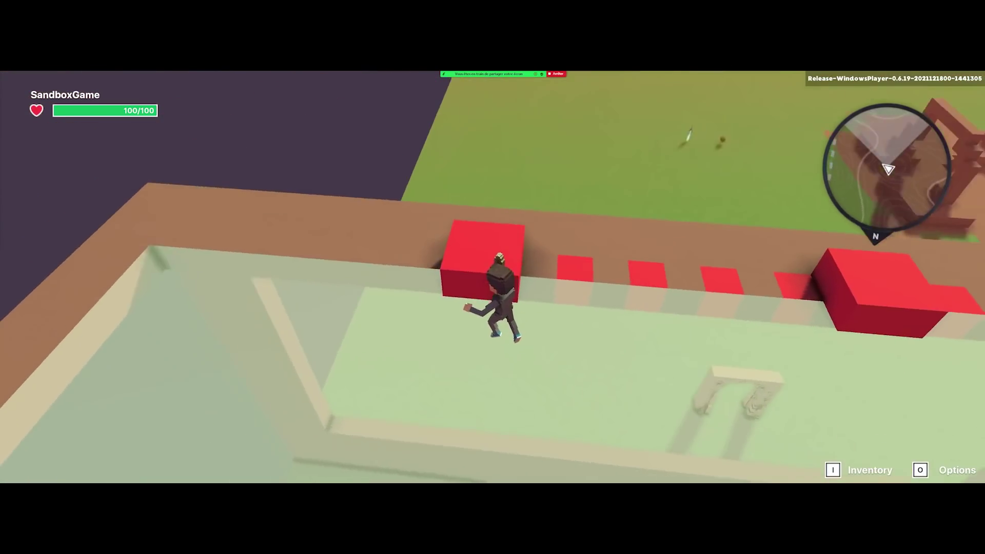
pyautogui.press('w')
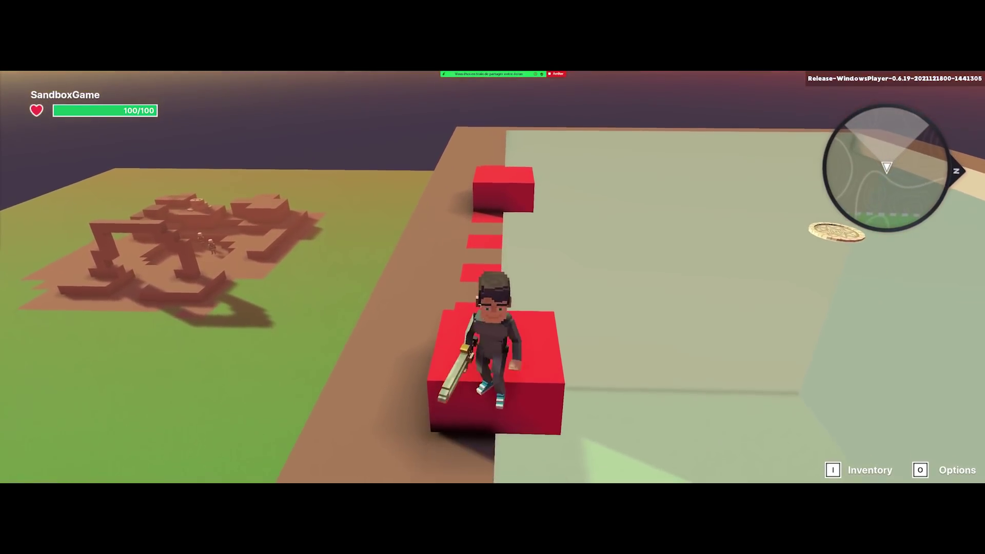
pyautogui.press('w')
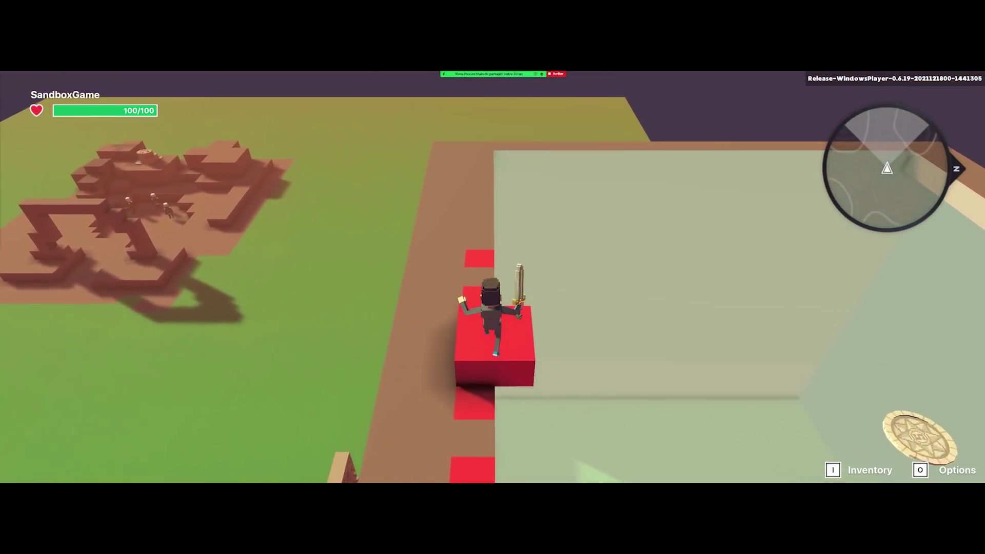
pyautogui.press('w')
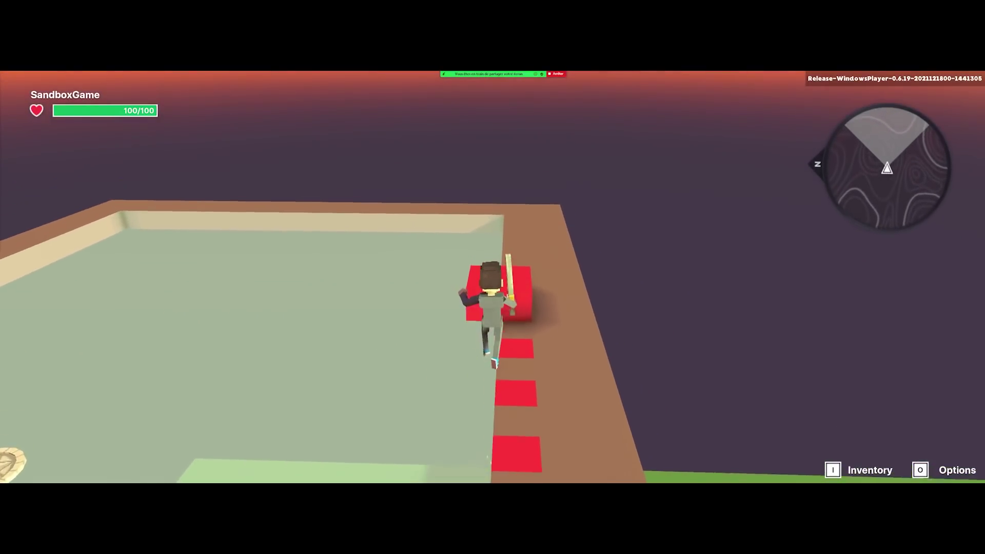
pyautogui.press('w')
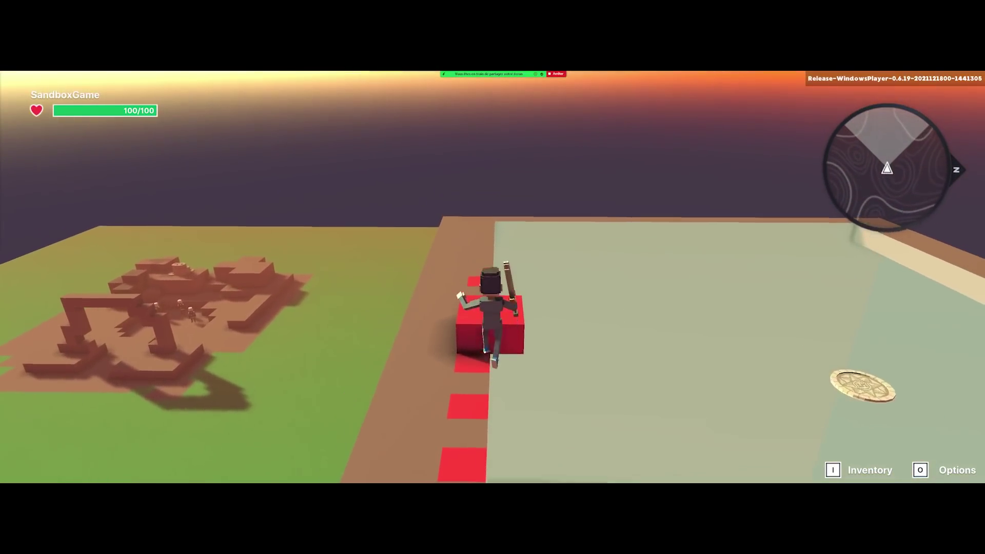
pyautogui.press('w')
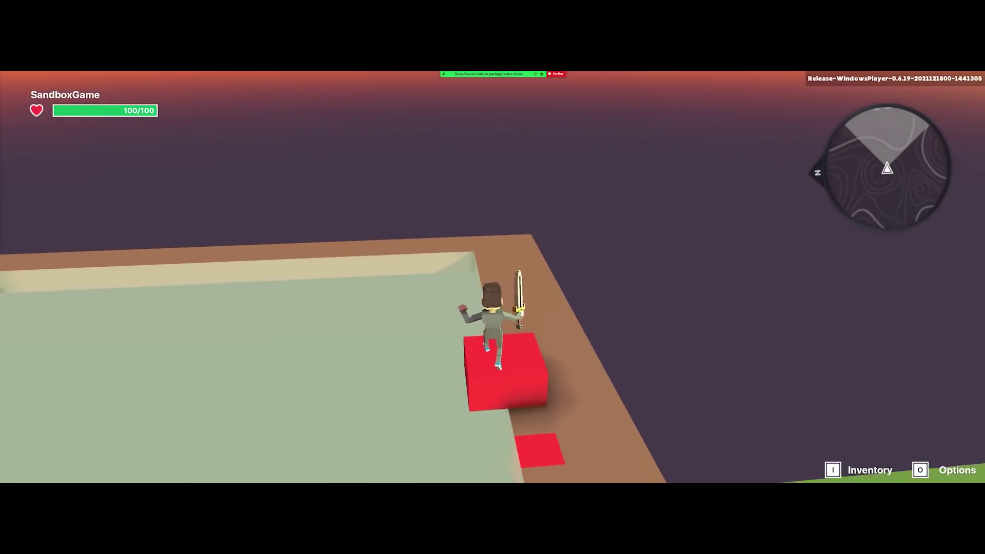
pyautogui.press('w')
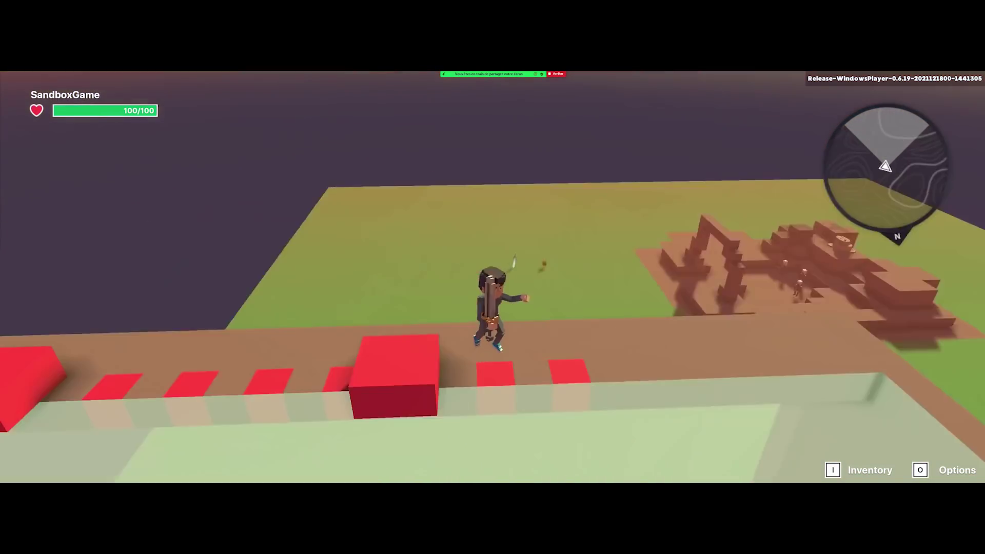
pyautogui.press('w')
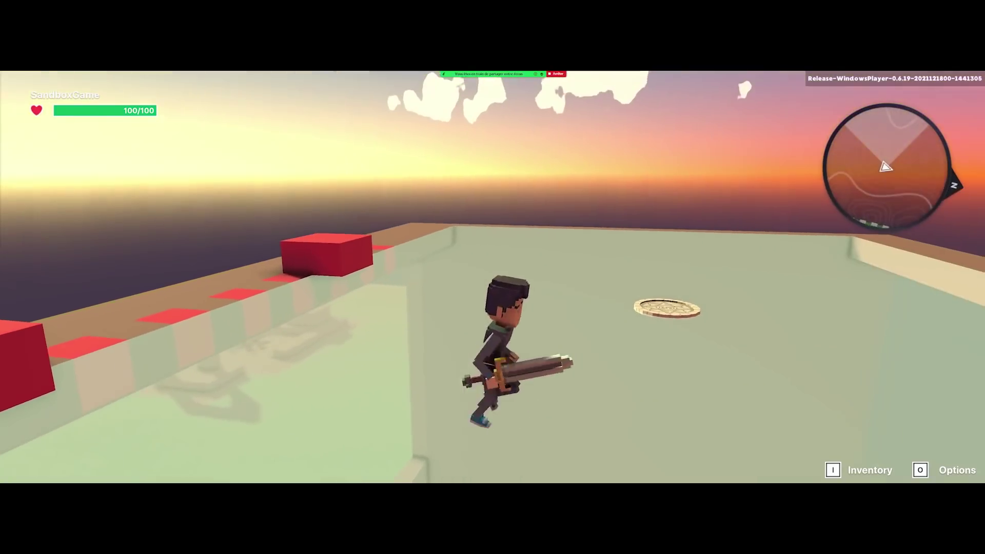
pyautogui.press('Escape')
# Build a tall, thick archway of Red Saturated block 01 across the rim and transparent roof, with a passage cut through it.
pyautogui.click(510, 464)
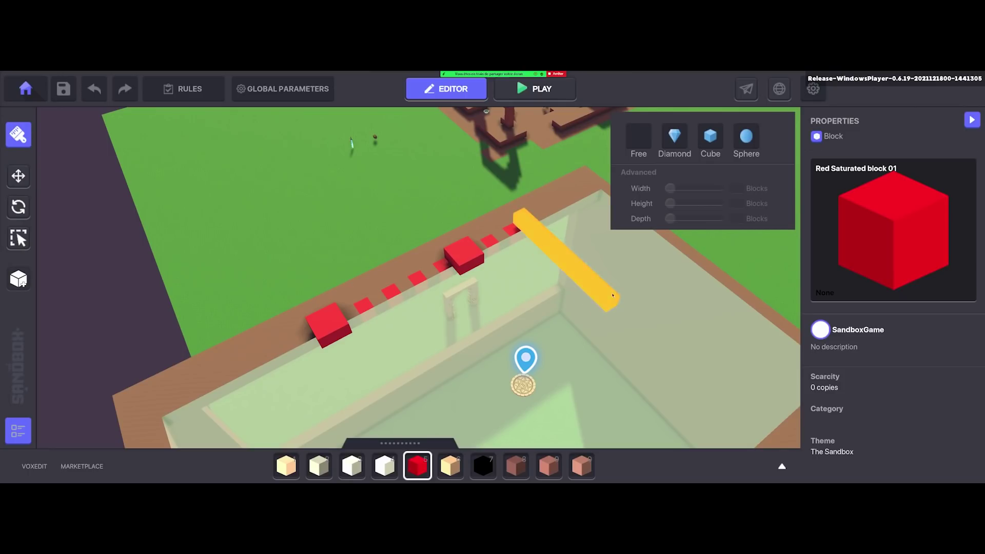
pyautogui.moveTo(687, 185); pyautogui.dragTo(465, 266, button='right')
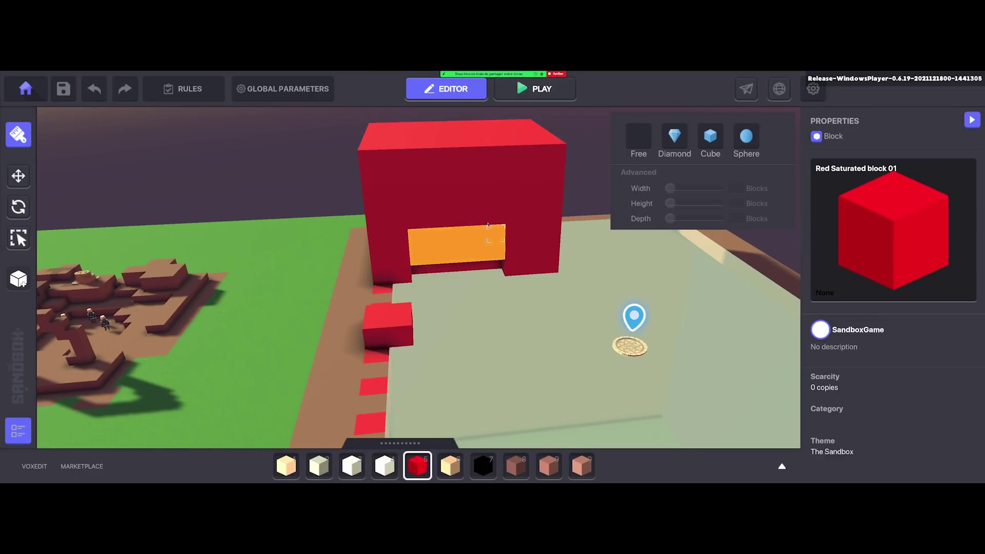
pyautogui.moveTo(481, 229); pyautogui.dragTo(434, 216, button='right')
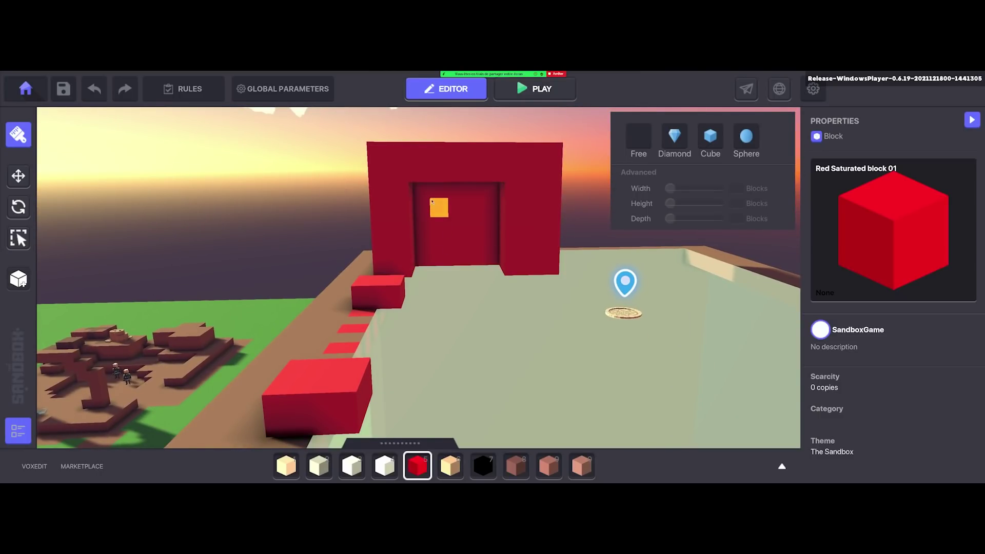
pyautogui.press('w')
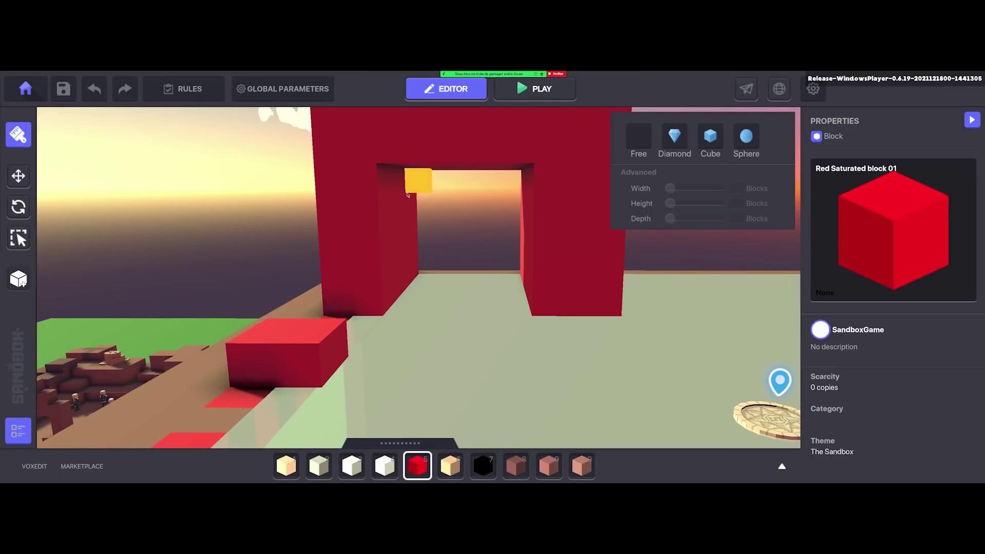
pyautogui.press('s')
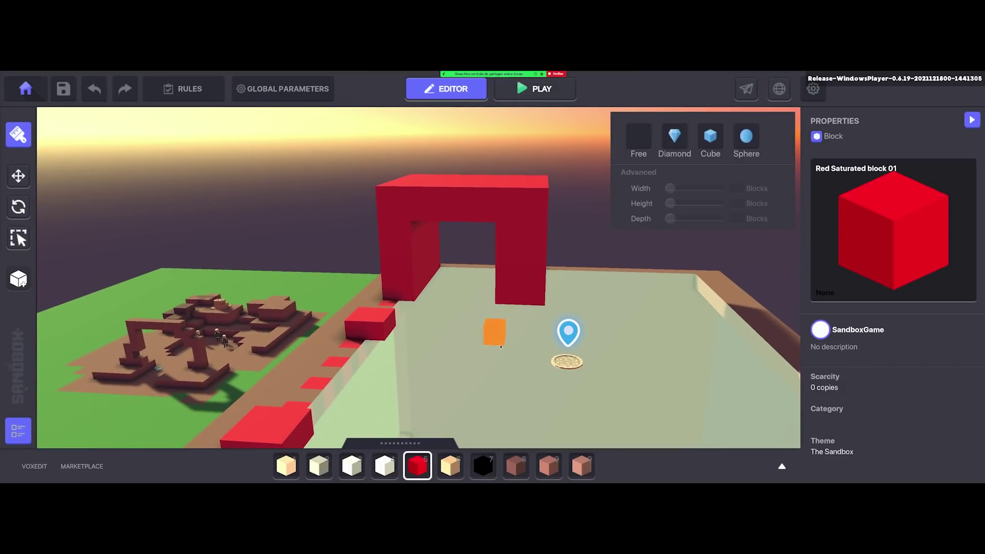
pyautogui.moveTo(487, 335); pyautogui.dragTo(498, 143, button='middle')
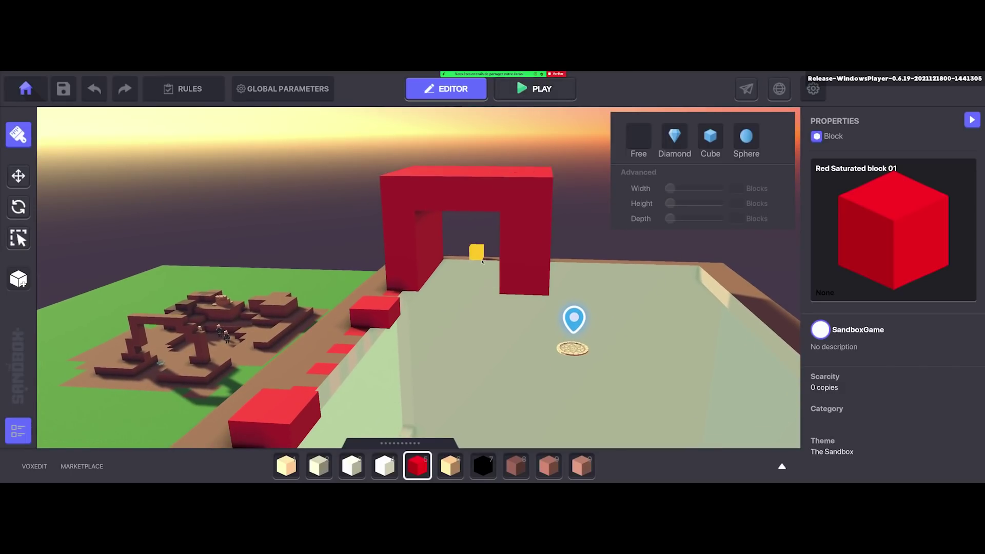
# Run the game in play mode and take the avatar past the raised red blocks and through the red archway to the far rim.
pyautogui.click(534, 89)
pyautogui.press('s')
pyautogui.press('a')
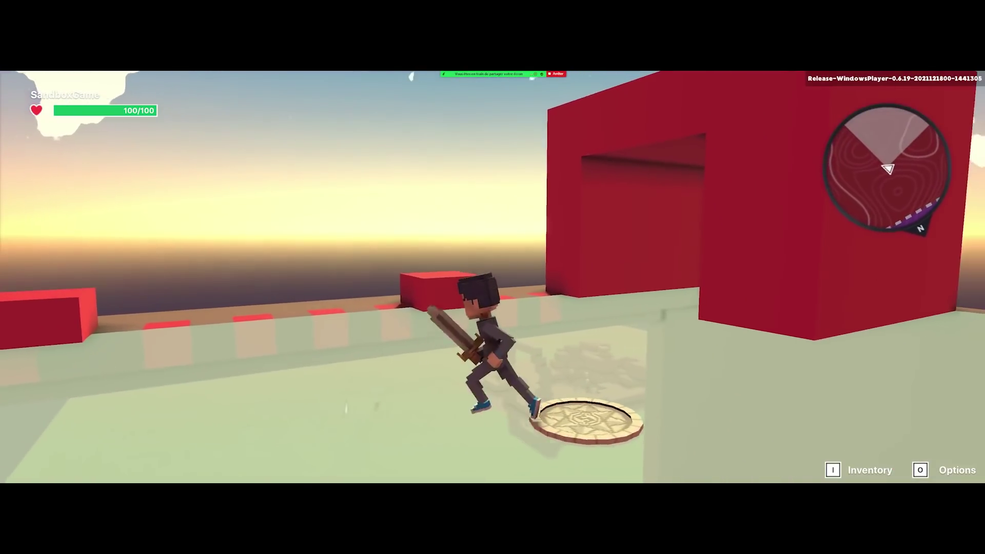
pyautogui.press('s')
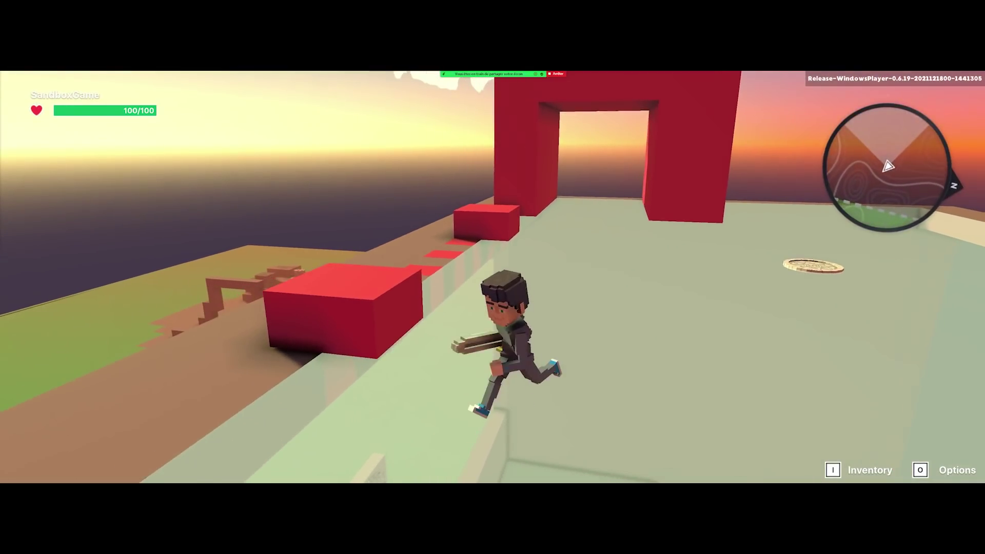
pyautogui.press('w')
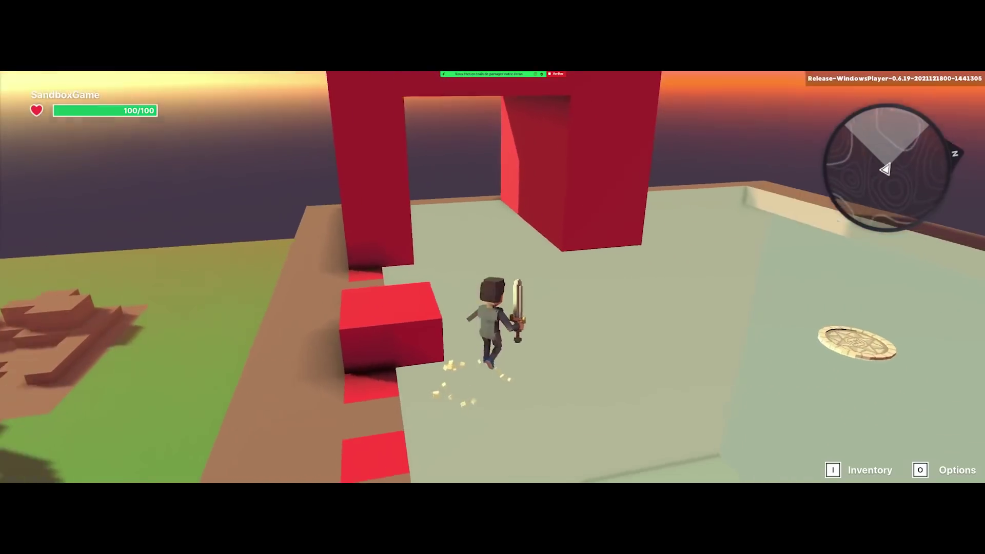
pyautogui.press('w')
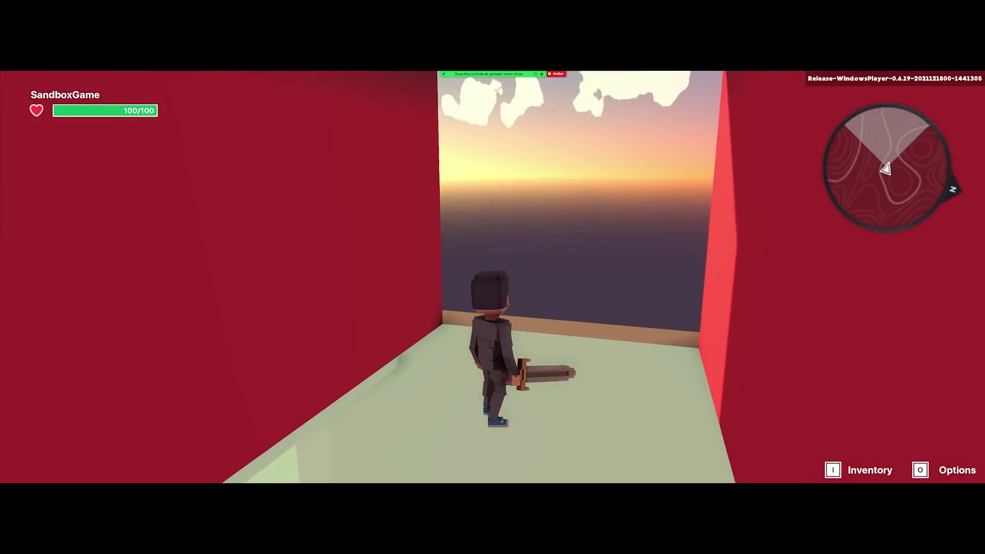
pyautogui.press('w')
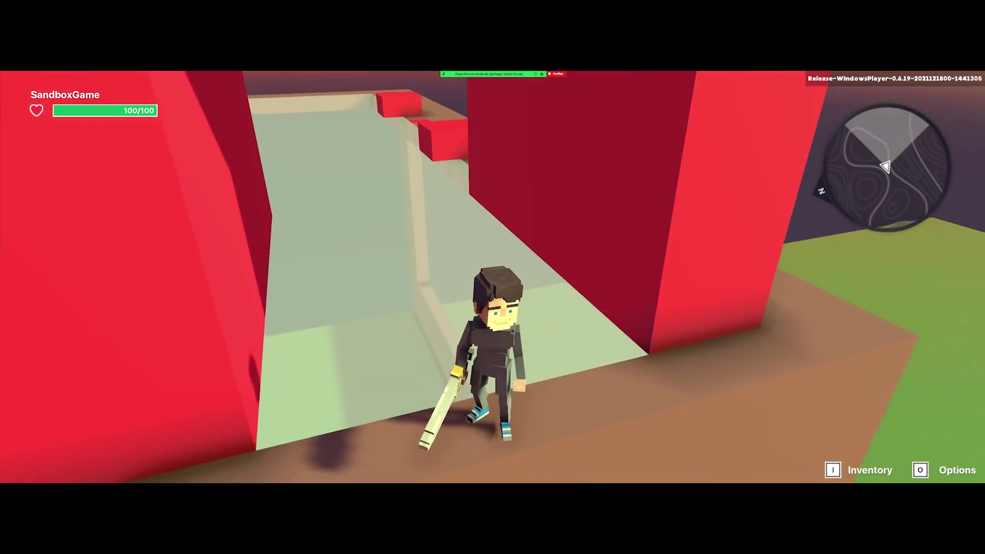
# Walk the avatar back and forth through the red archway's passage and out across the transparent roof.
pyautogui.press('w')
pyautogui.press('w')
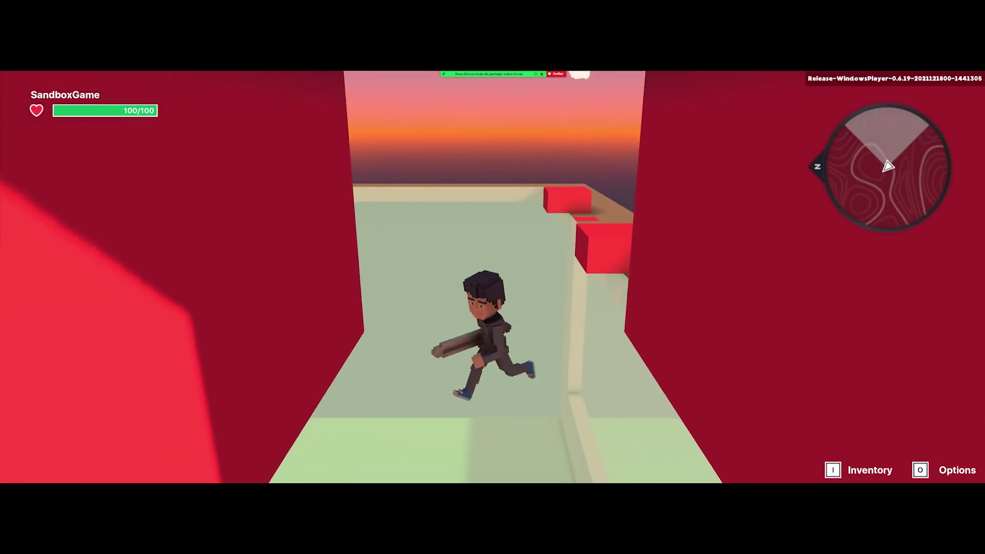
pyautogui.press('w')
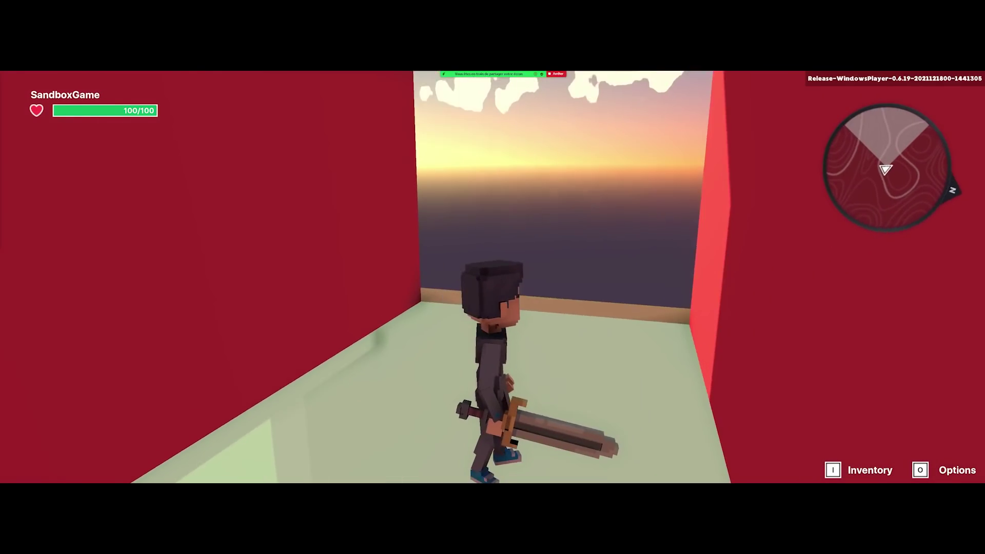
pyautogui.press('w')
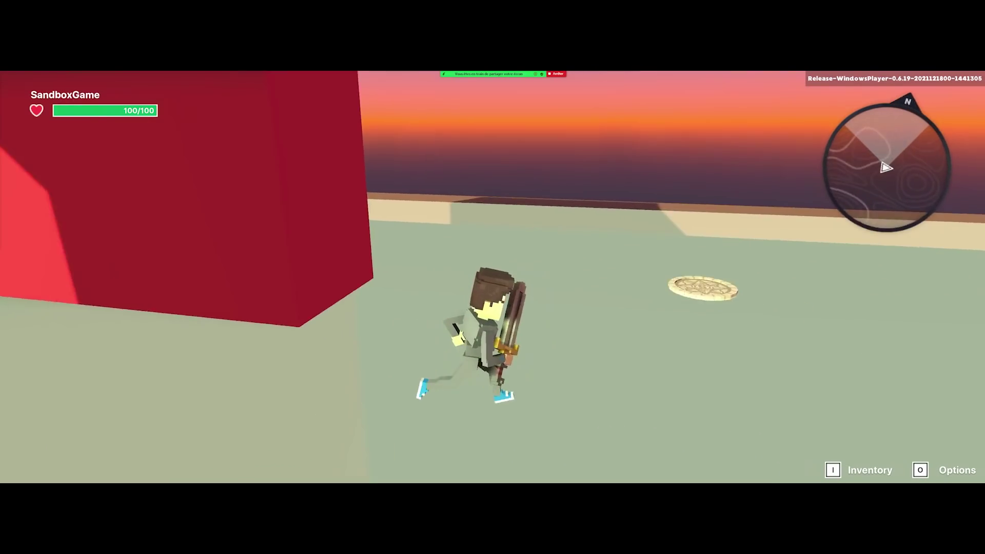
pyautogui.press('w')
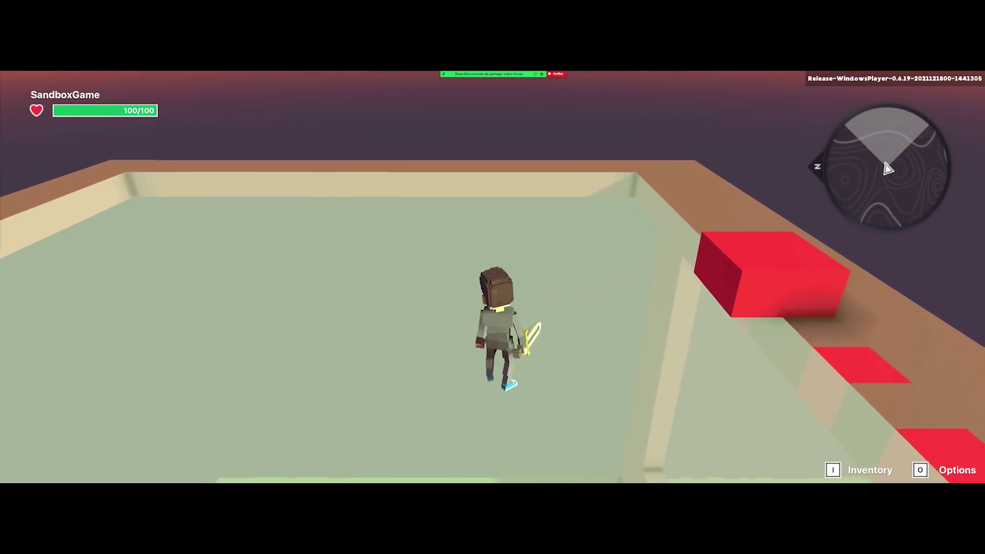
# Bring the avatar back across the roof to the red archway, return to the editor and cut a small doorway into one archway pillar.
pyautogui.press('w')
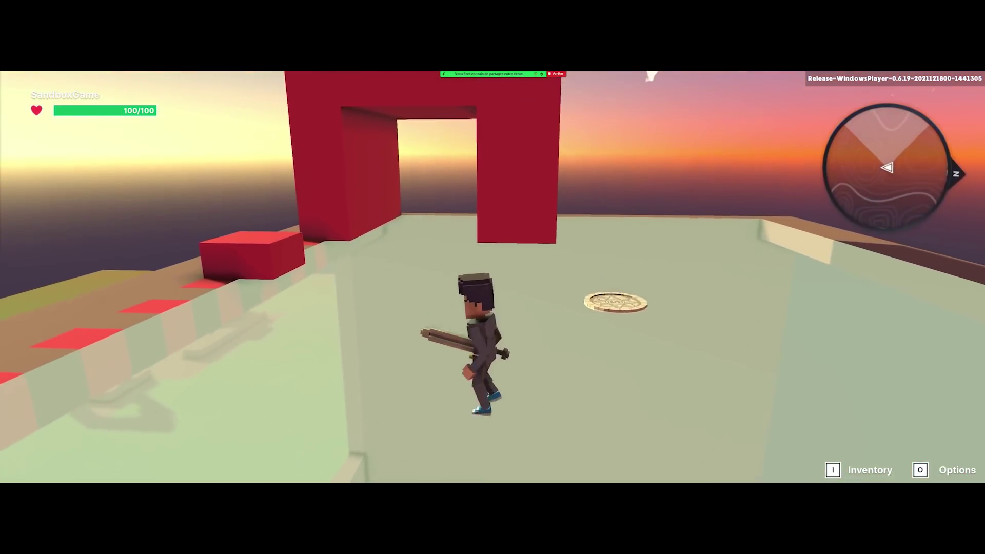
pyautogui.press('w')
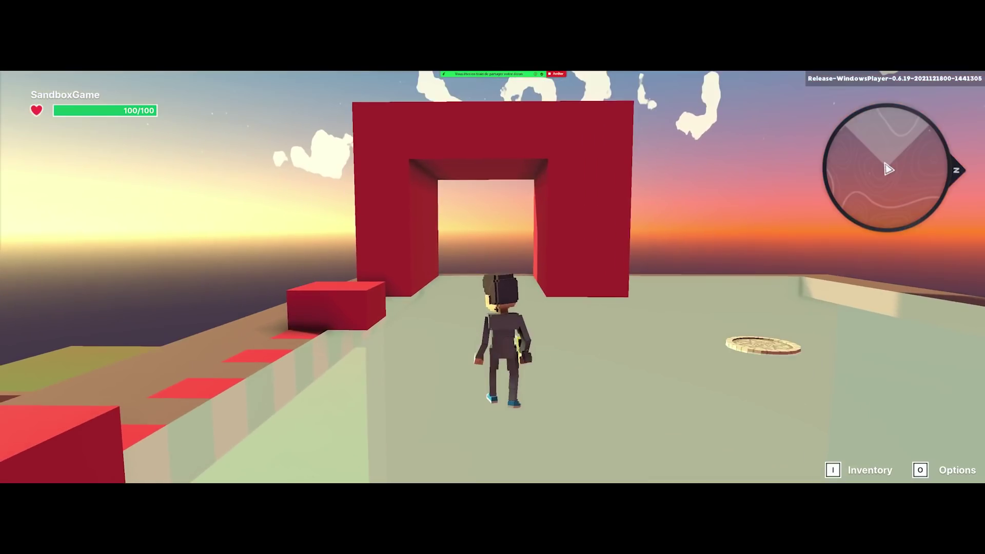
pyautogui.press('Escape')
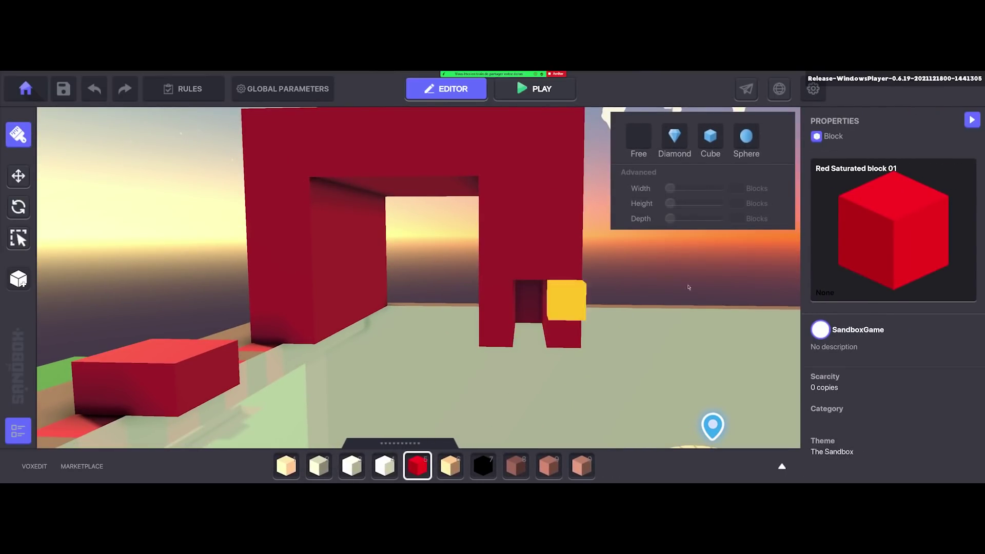
# Run the game in play mode and take the avatar in and out of the small doorway in the archway pillar.
pyautogui.click(535, 89)
pyautogui.press('w')
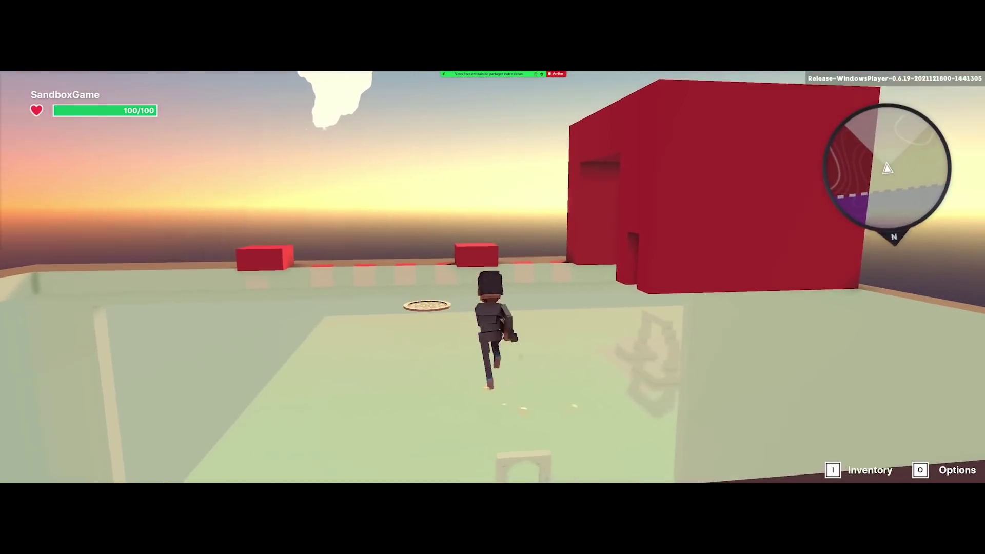
pyautogui.press('a')
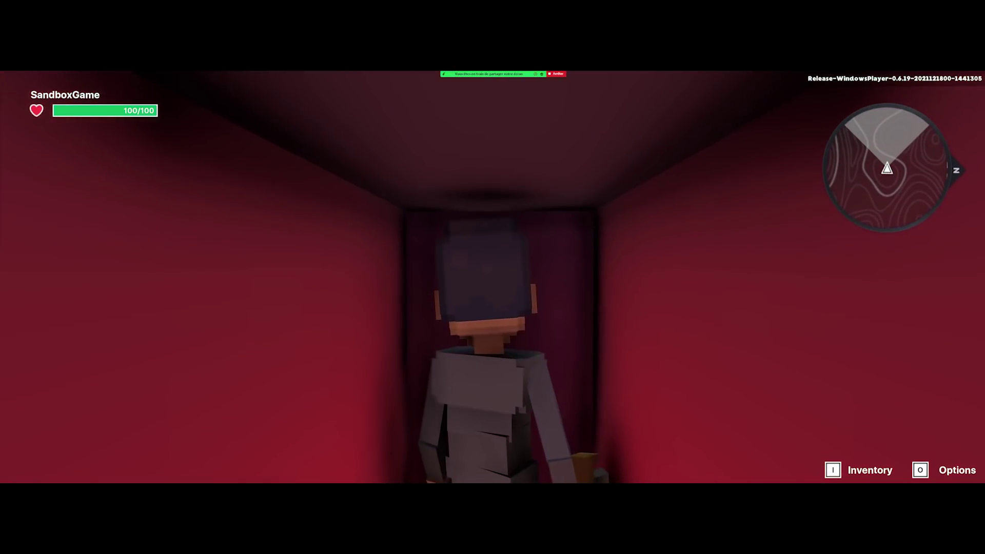
pyautogui.press('s')
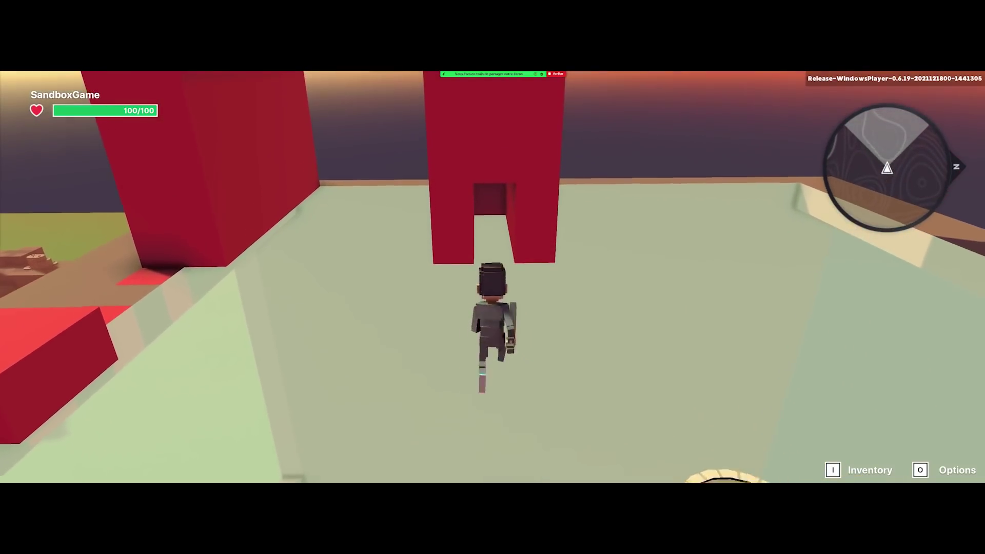
pyautogui.press('w')
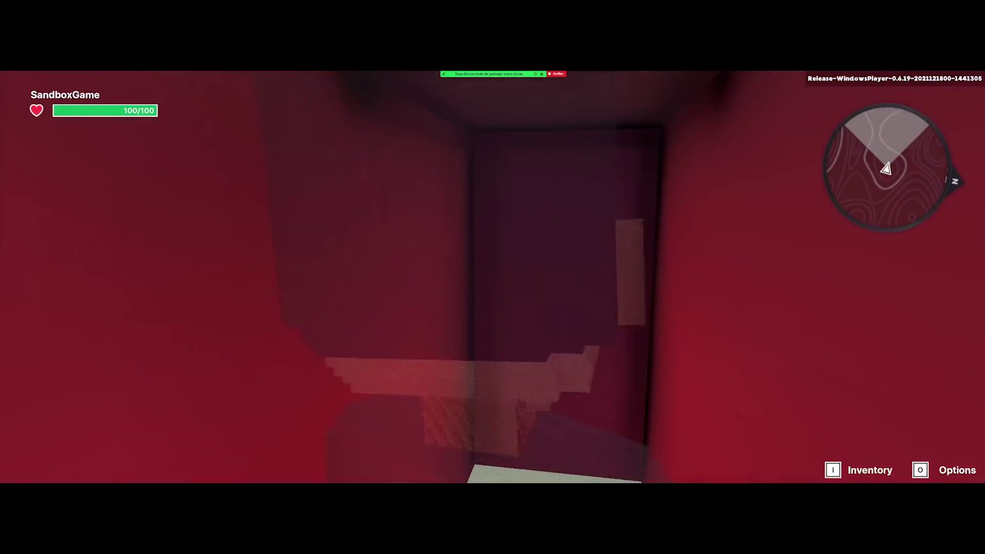
pyautogui.press('s')
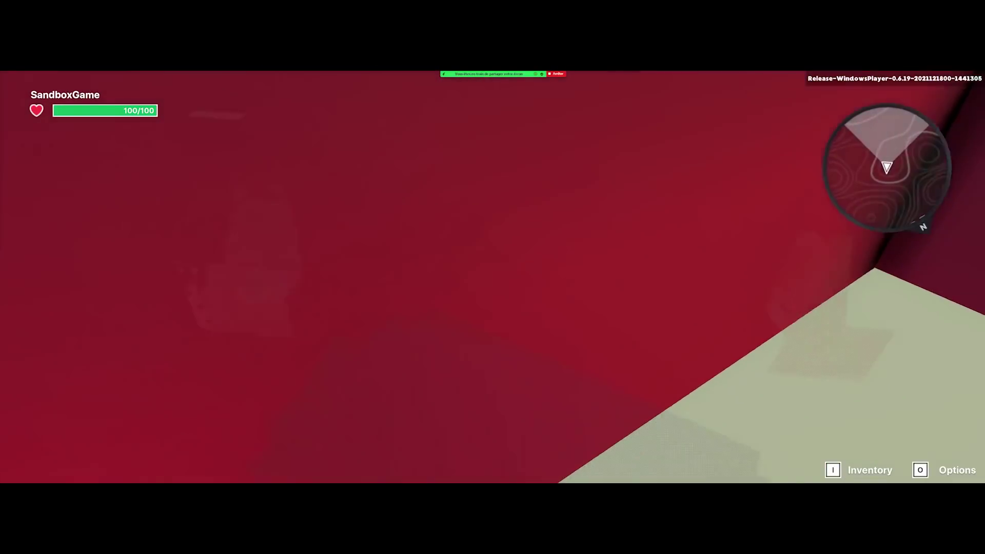
pyautogui.press('w')
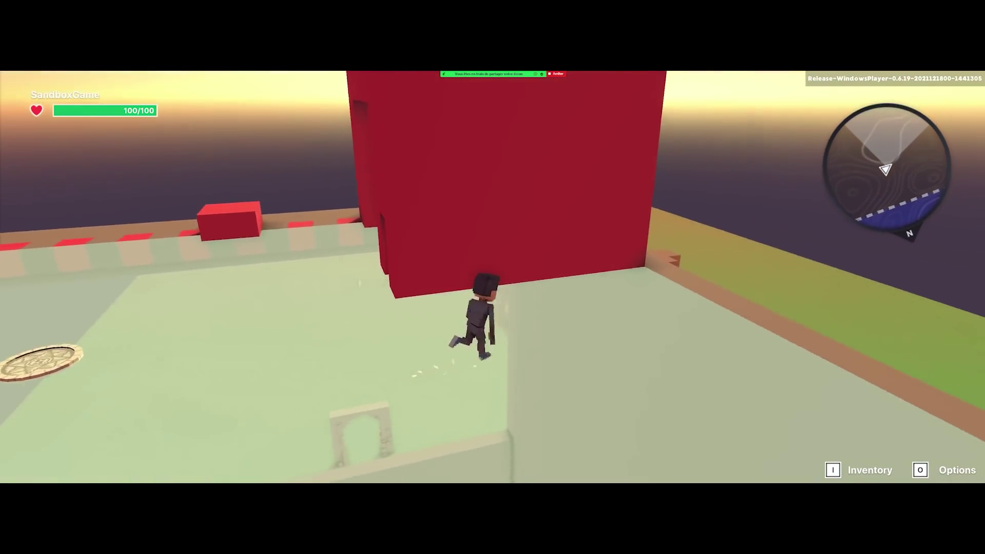
# Run the avatar across the roof and along the rim into the red archway's large passage, and return to the editor.
pyautogui.press('w')
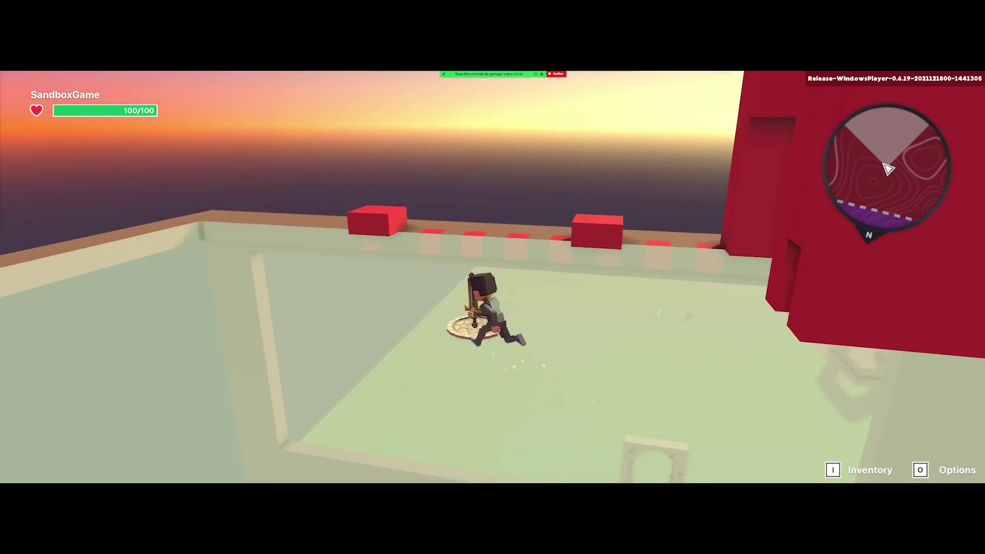
pyautogui.press('w')
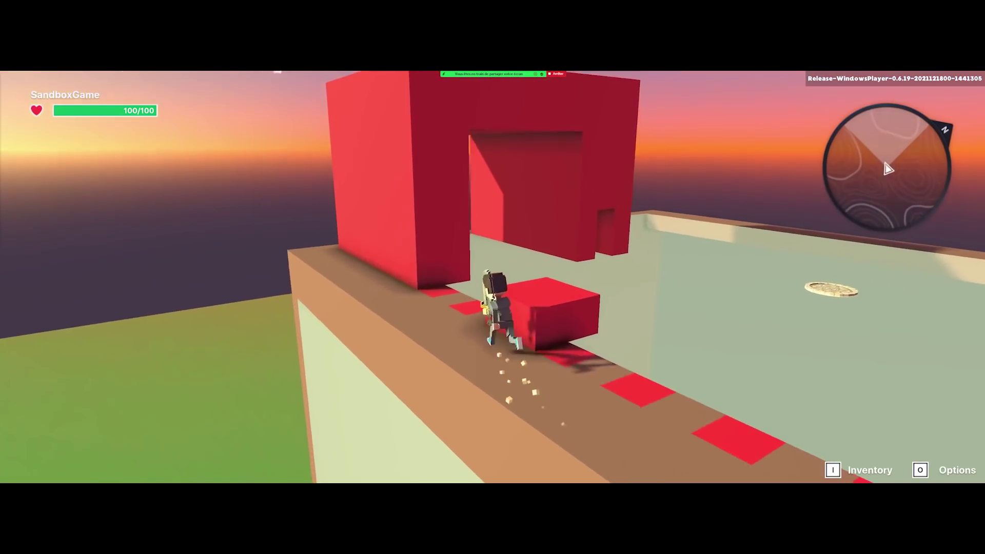
pyautogui.press('w')
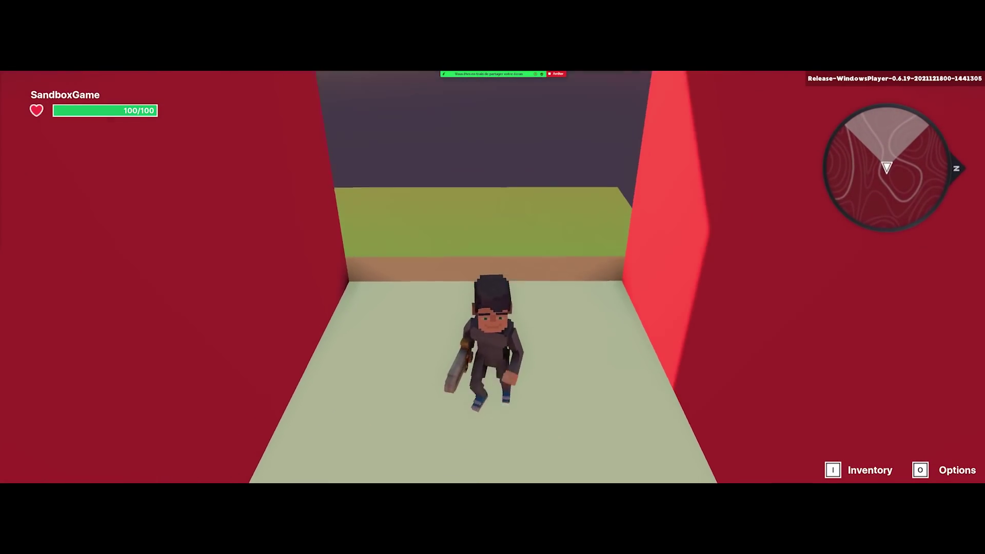
pyautogui.press('Escape')
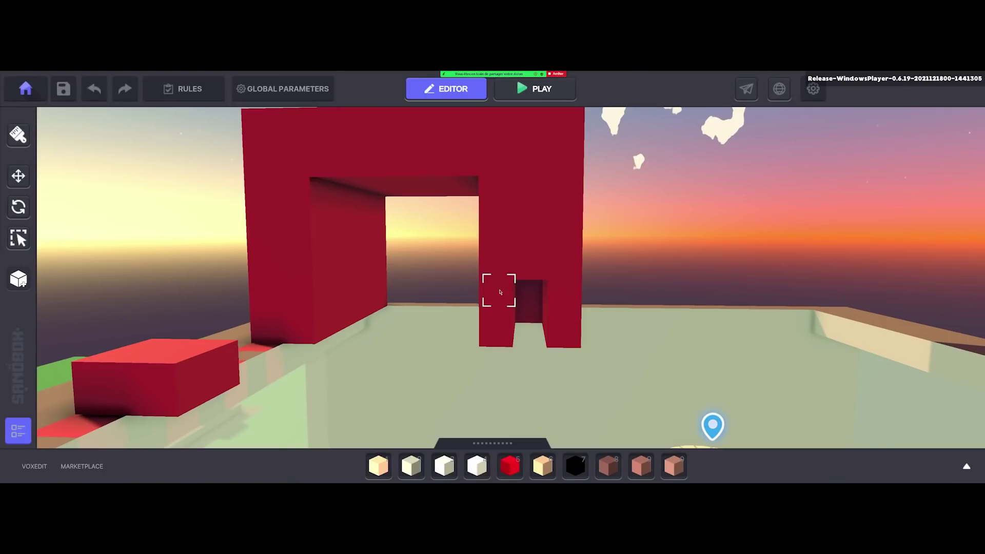
# Examine the raised and flush red rim blocks, the archway and the transparent roof from above.
pyautogui.press('w')
pyautogui.press('s')
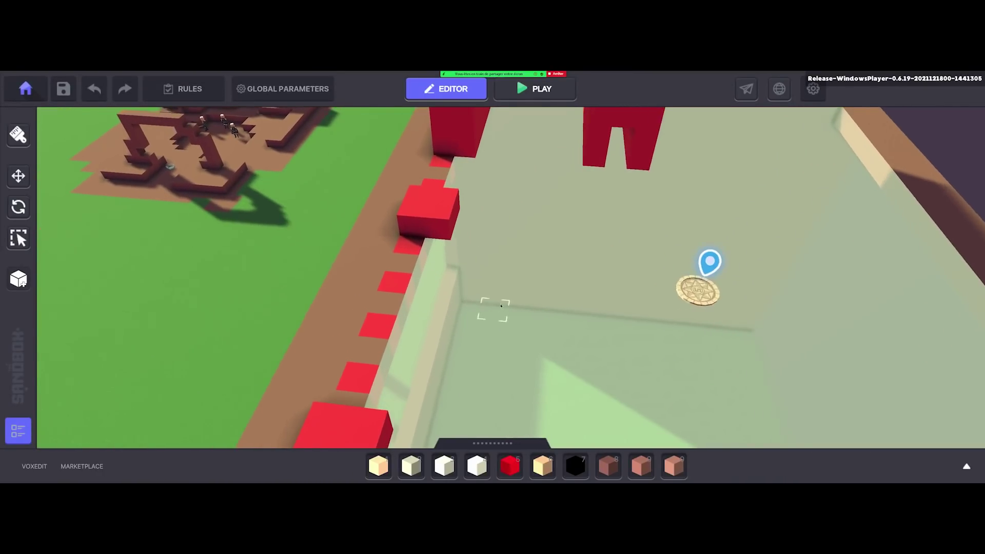
pyautogui.press('a')
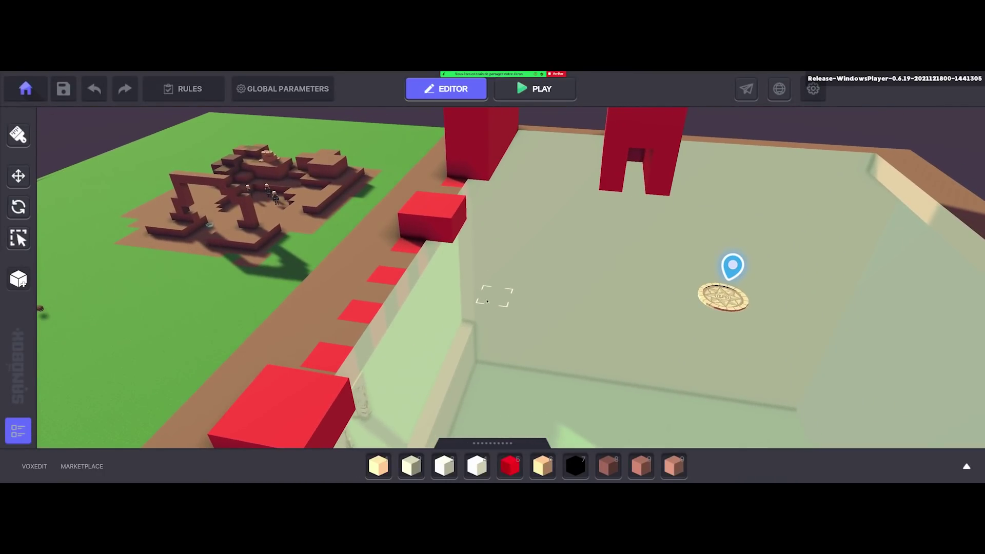
pyautogui.press('w')
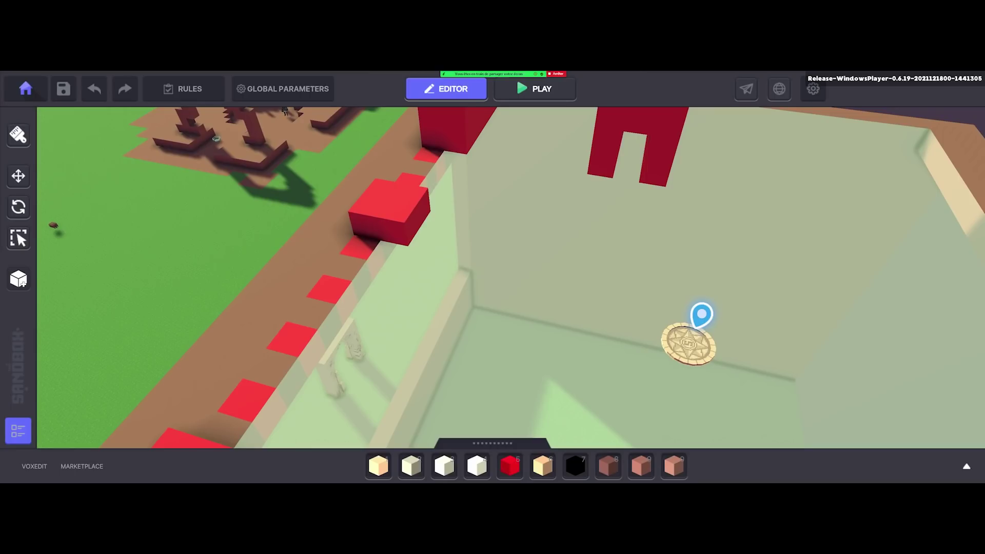
pyautogui.moveTo(602, 285); pyautogui.dragTo(566, 306, button='right')
pyautogui.scroll(-3, 545, 248)
pyautogui.scroll(4, 552, 305)
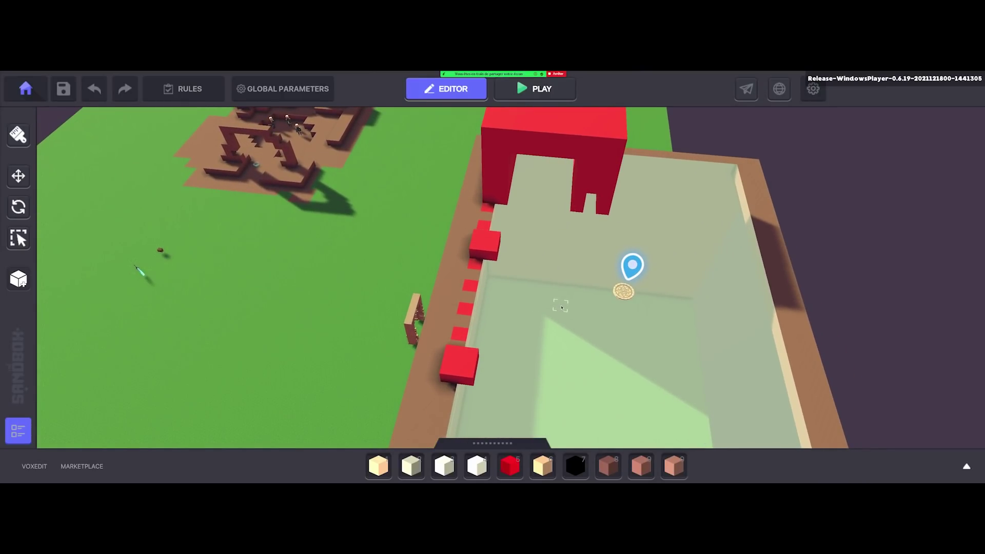
# Run the game in play mode, jump the avatar onto the raised end block and move along the flush blocks to the next raised one.
pyautogui.click(535, 89)
pyautogui.press('w')
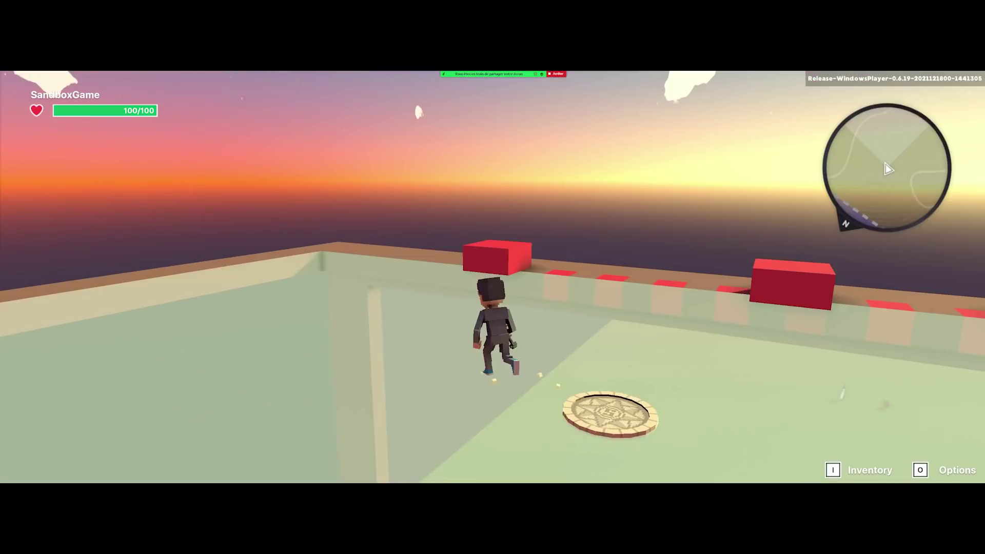
pyautogui.press('a')
pyautogui.press('space')
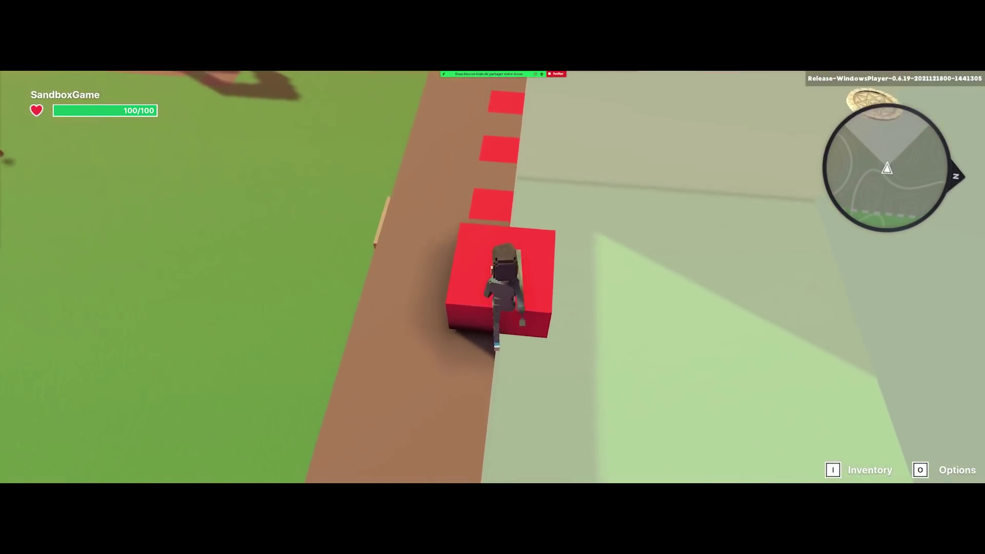
pyautogui.press('w')
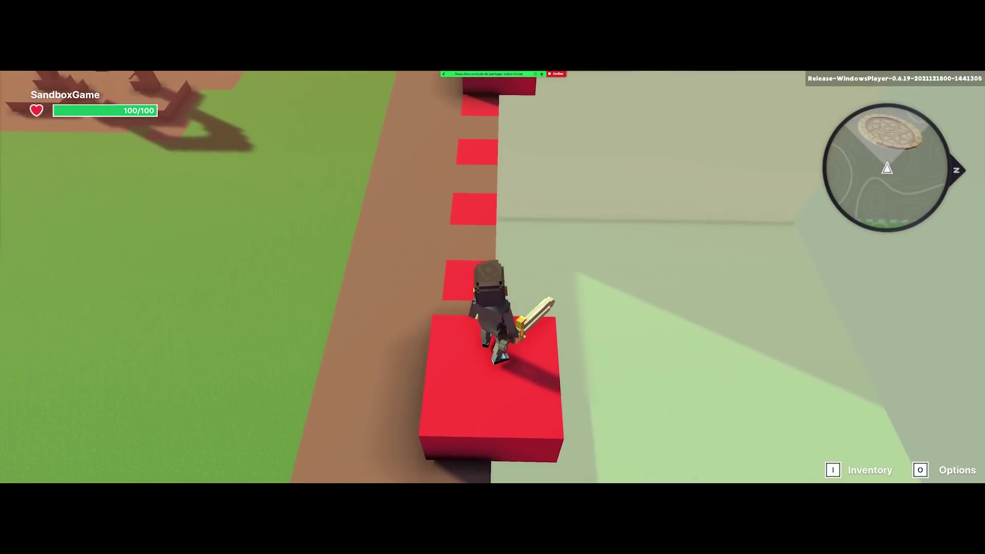
pyautogui.press('a')
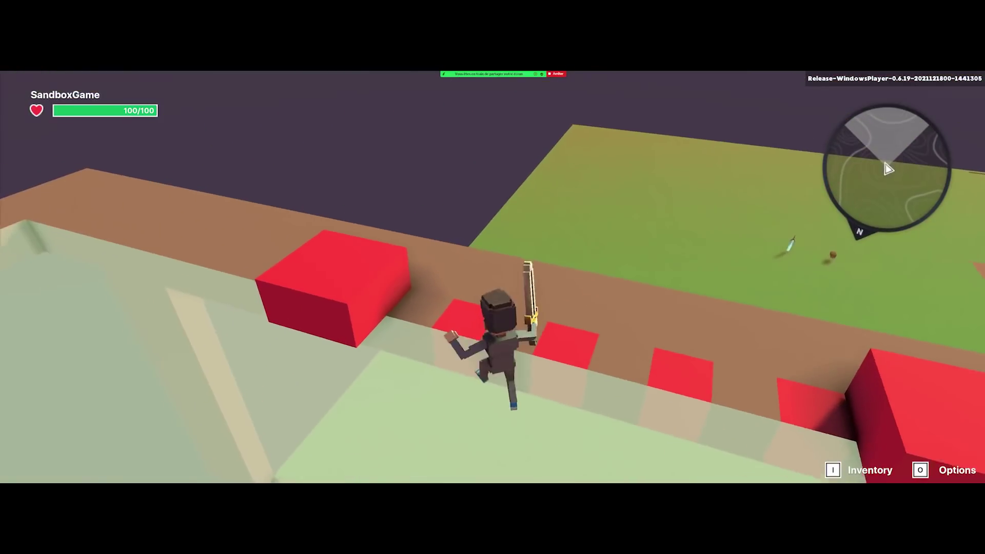
pyautogui.press('a')
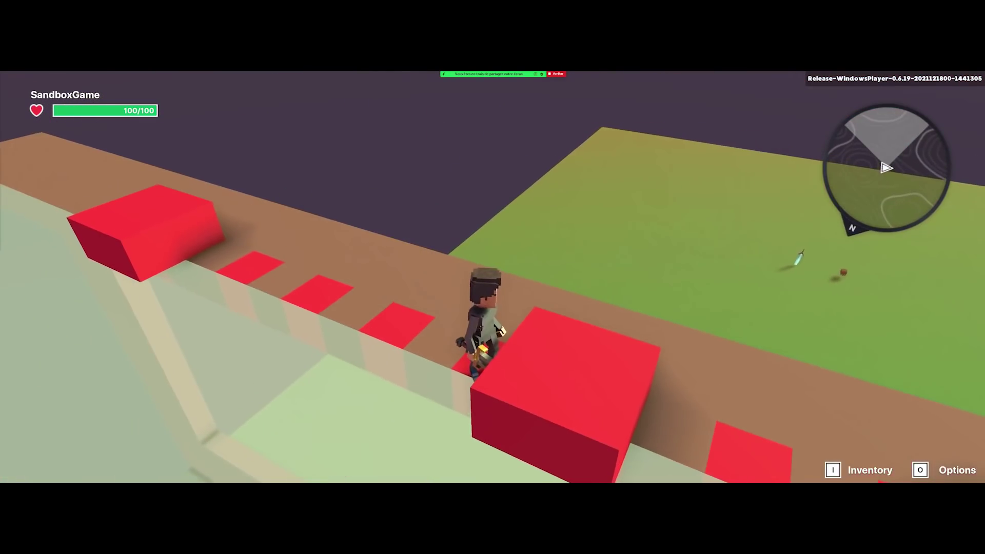
# Run and jump the avatar between the two raised red blocks across the flush rim blocks.
pyautogui.press('w')
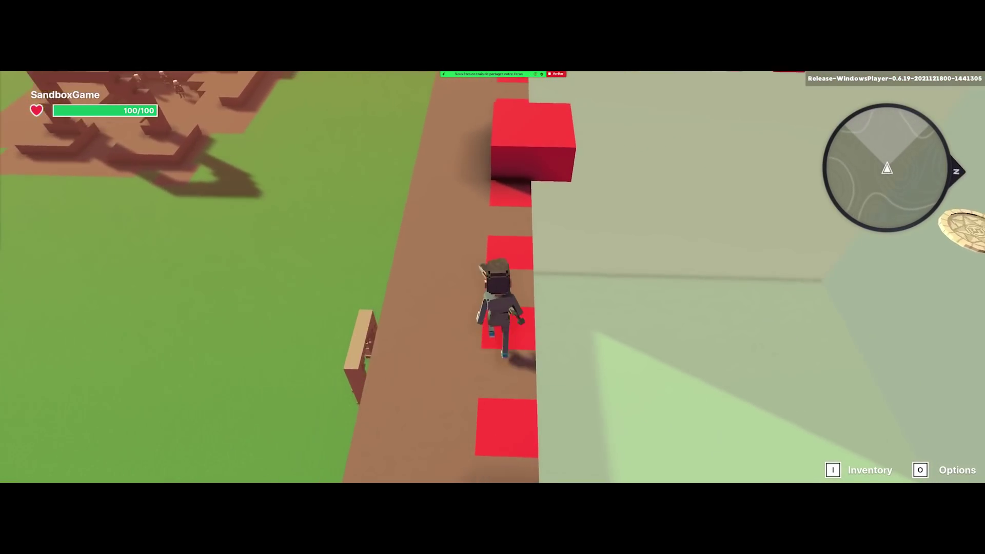
pyautogui.press('w')
pyautogui.press('space')
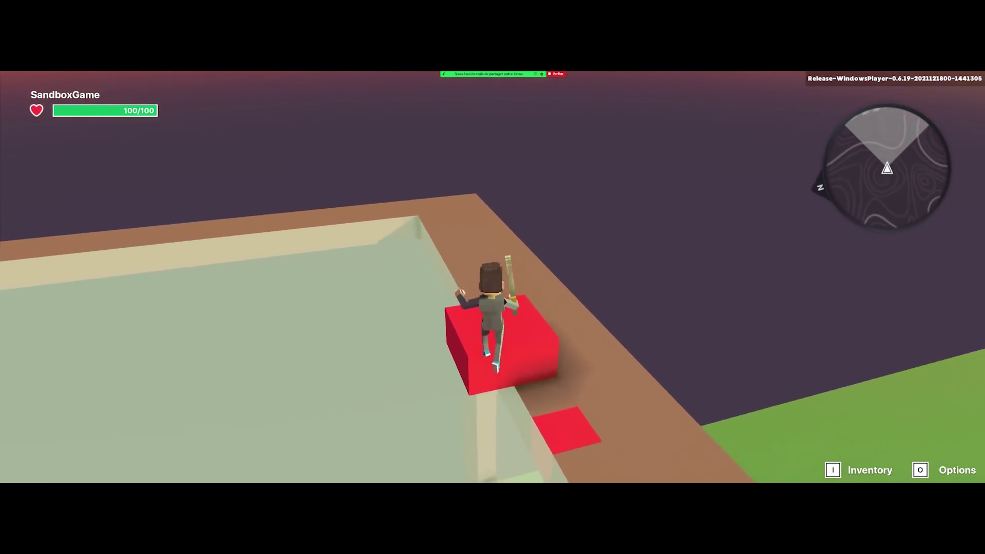
pyautogui.press('w')
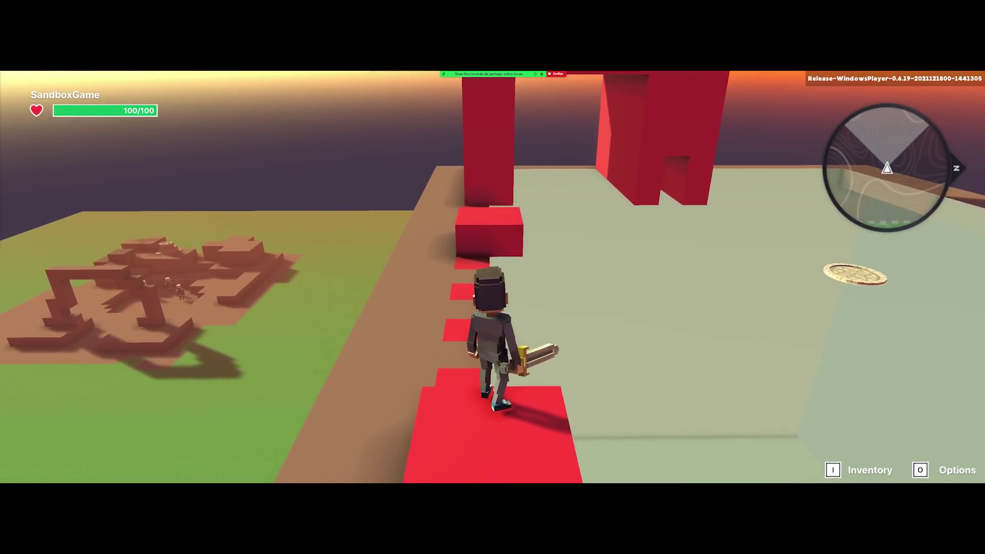
pyautogui.press('w')
pyautogui.press('space')
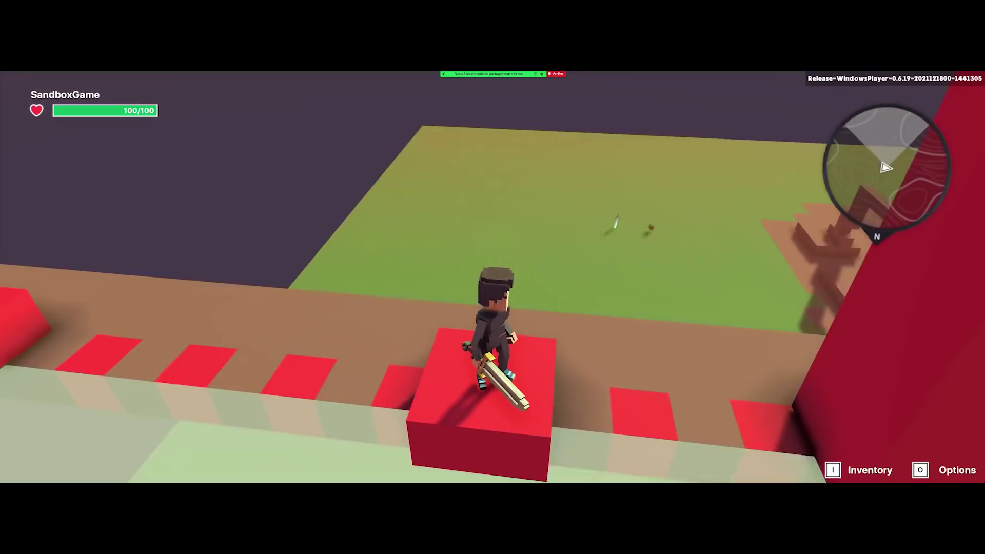
# Take the avatar back towards the raised end block, move onto the transparent roof and return to the editor.
pyautogui.press('w')
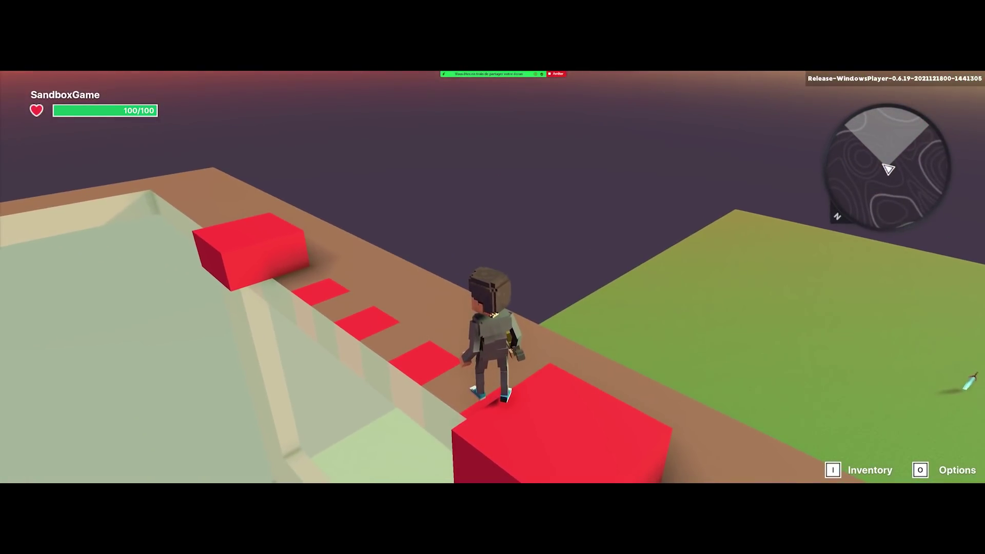
pyautogui.press('w')
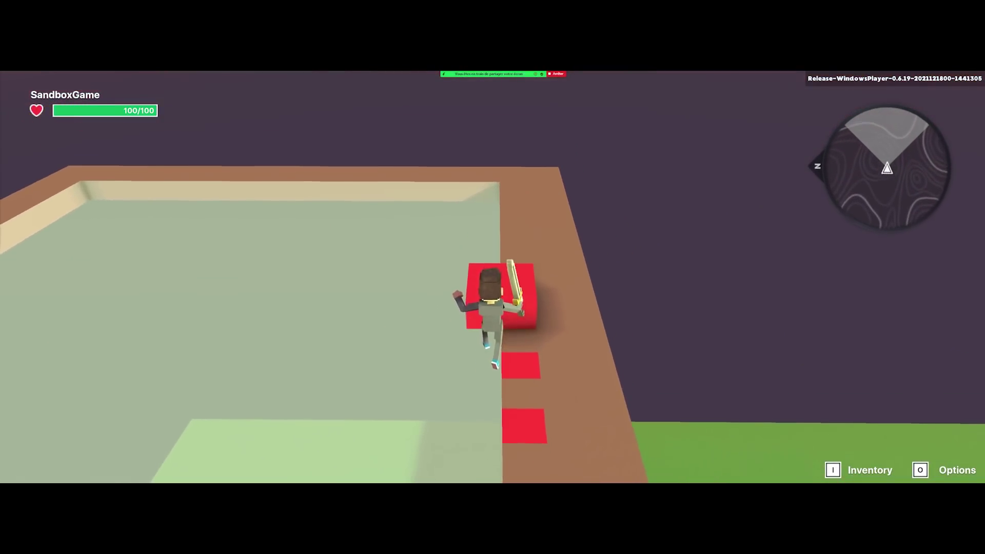
pyautogui.press('w')
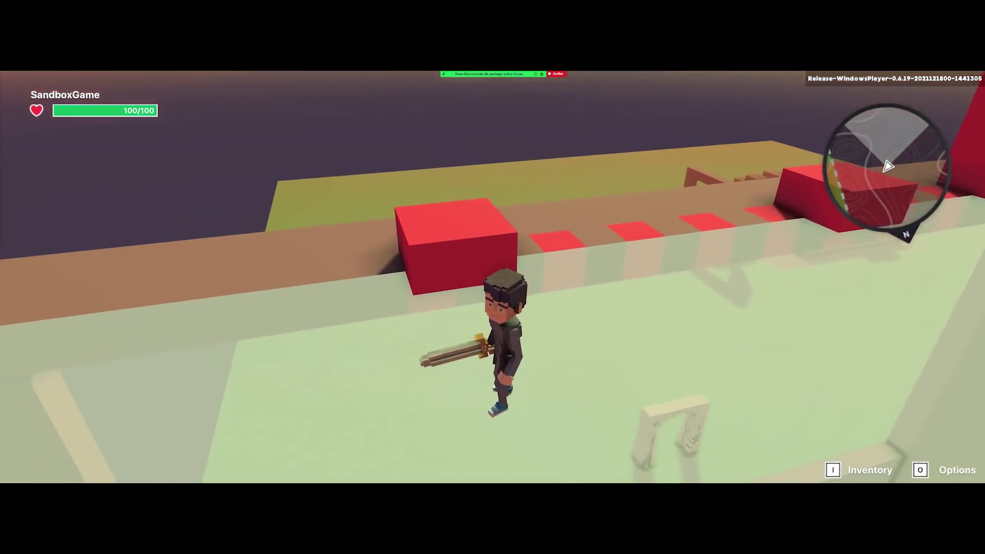
pyautogui.press('Escape')
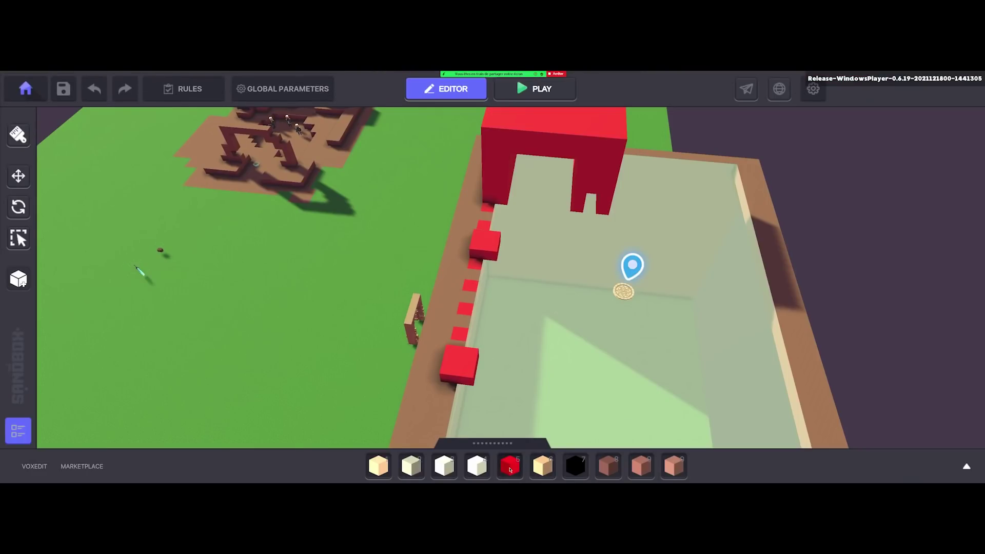
# Raise both red rim blocks with another layer of Red Saturated block 01, leaving a lower step on the end block.
pyautogui.click(510, 470)
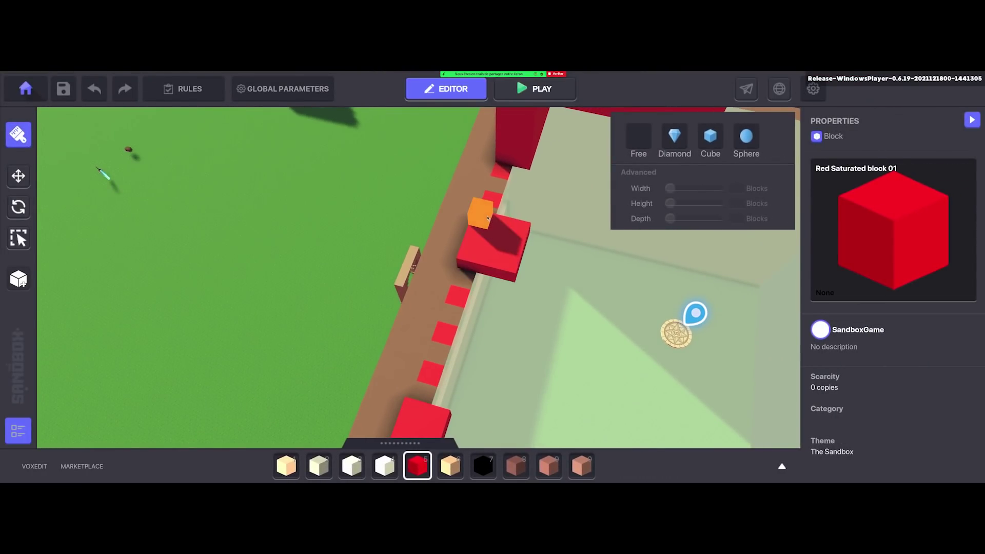
pyautogui.press('s')
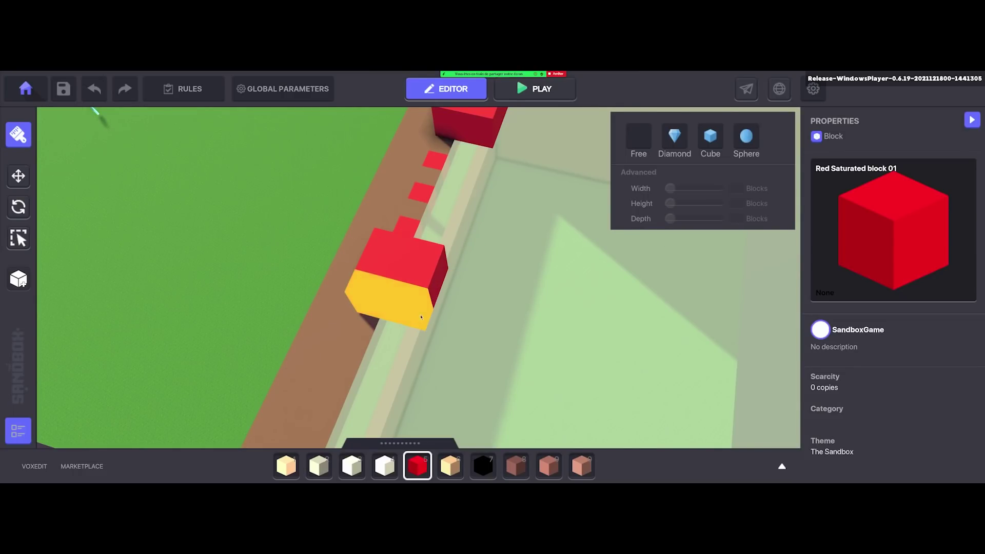
pyautogui.click(411, 329)
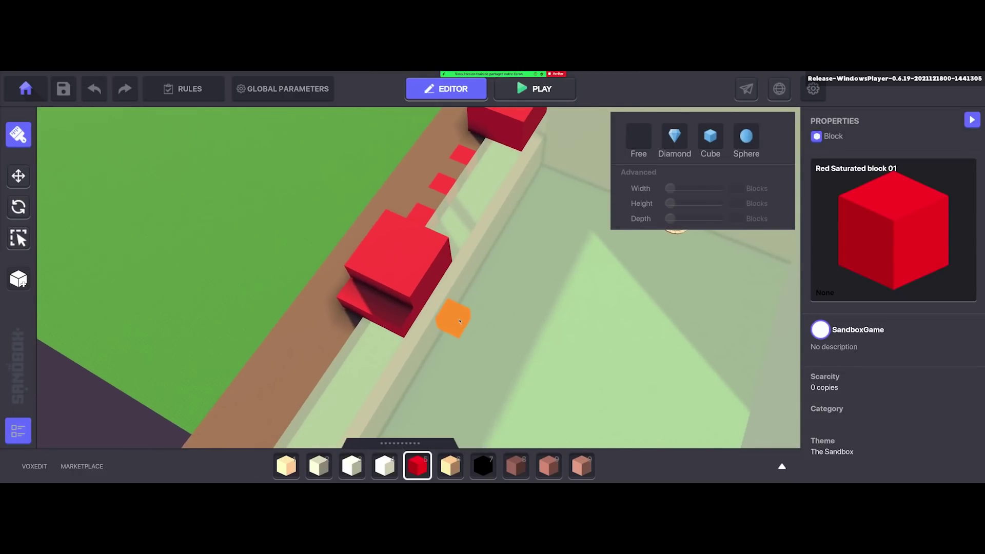
# Run the game in play mode and jump the avatar up onto the heightened end block facing the next raised block.
pyautogui.press('p')
pyautogui.press('w')
pyautogui.press('a')
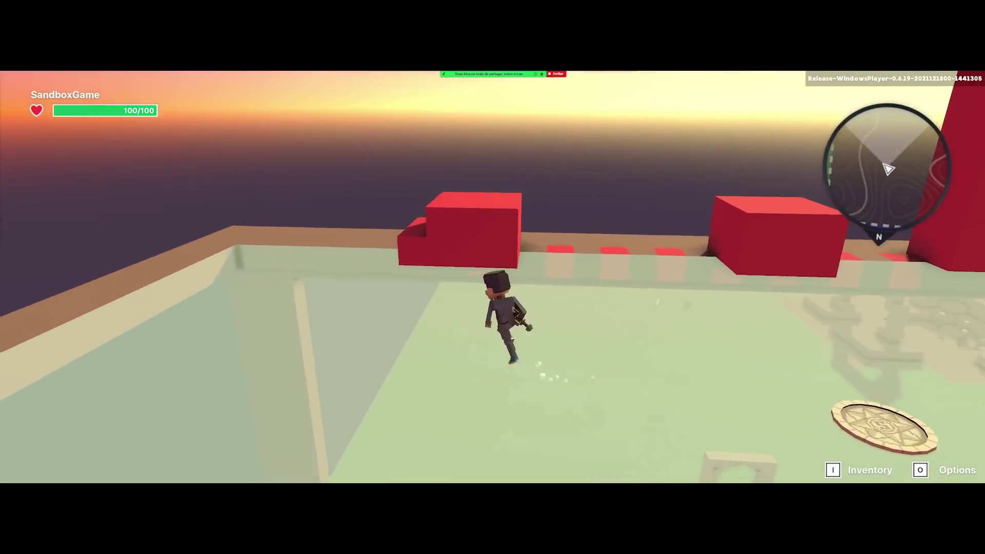
pyautogui.press('1')
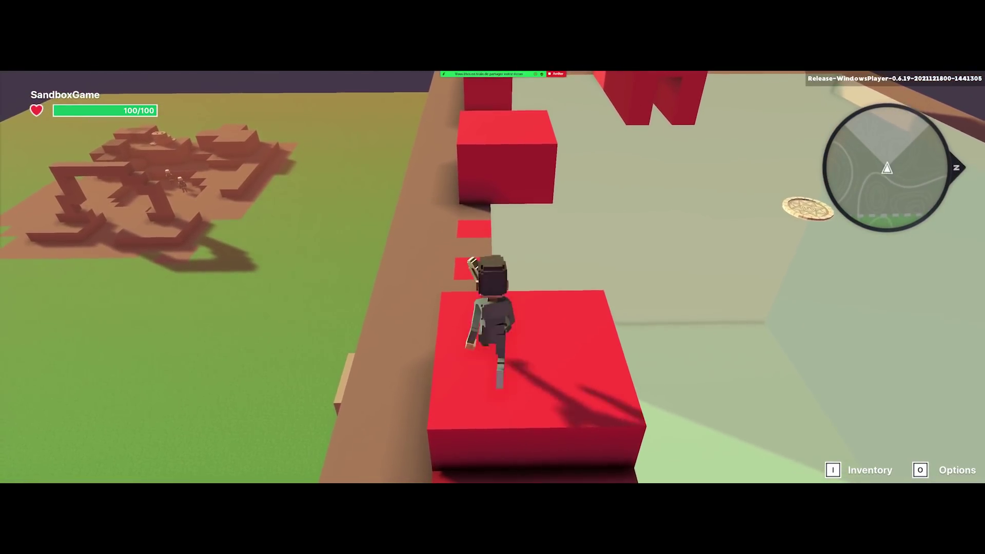
# Jump the avatar back and forth between the two raised red rim blocks, ending on the one beside the archway.
pyautogui.press('a')
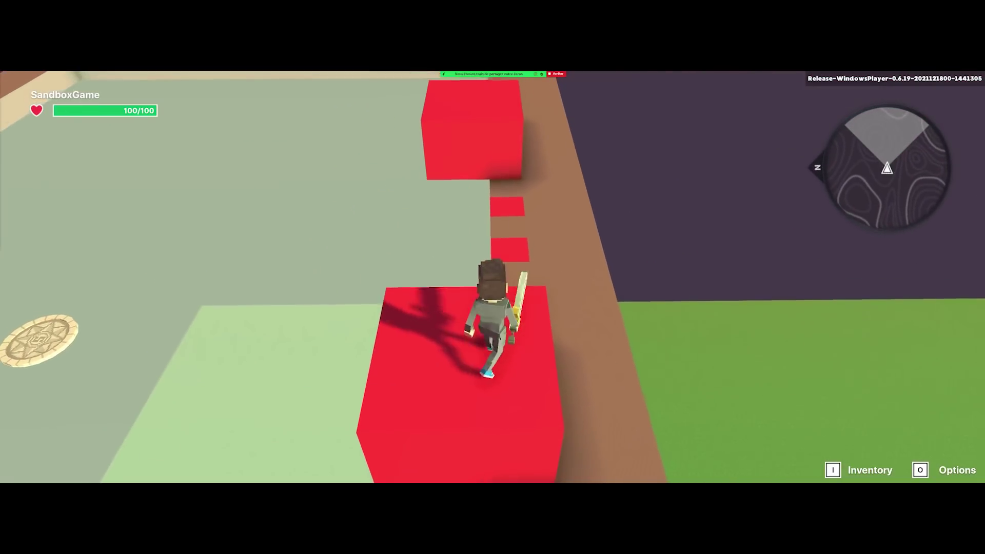
pyautogui.press('w')
pyautogui.press('a')
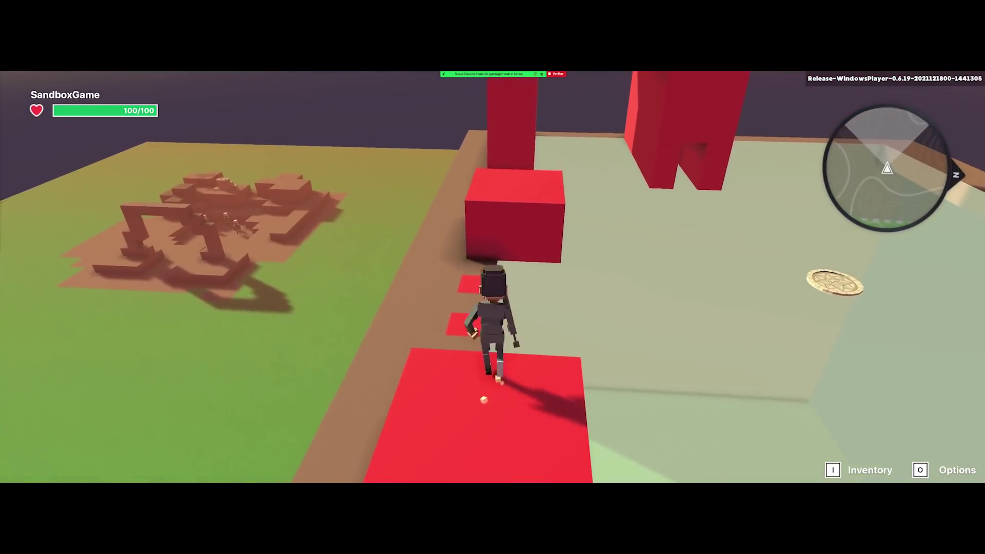
pyautogui.press('w')
pyautogui.press('space')
pyautogui.press('a')
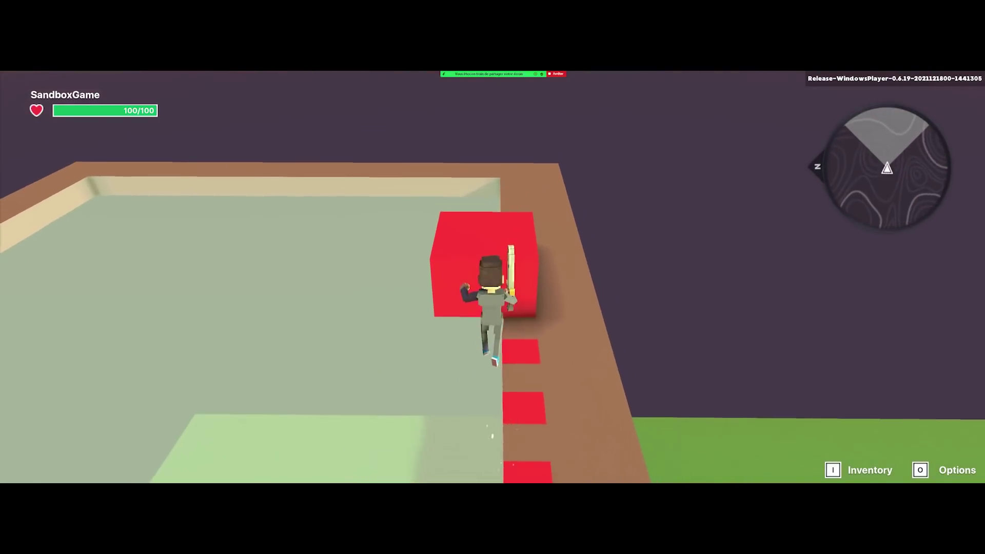
pyautogui.press('s')
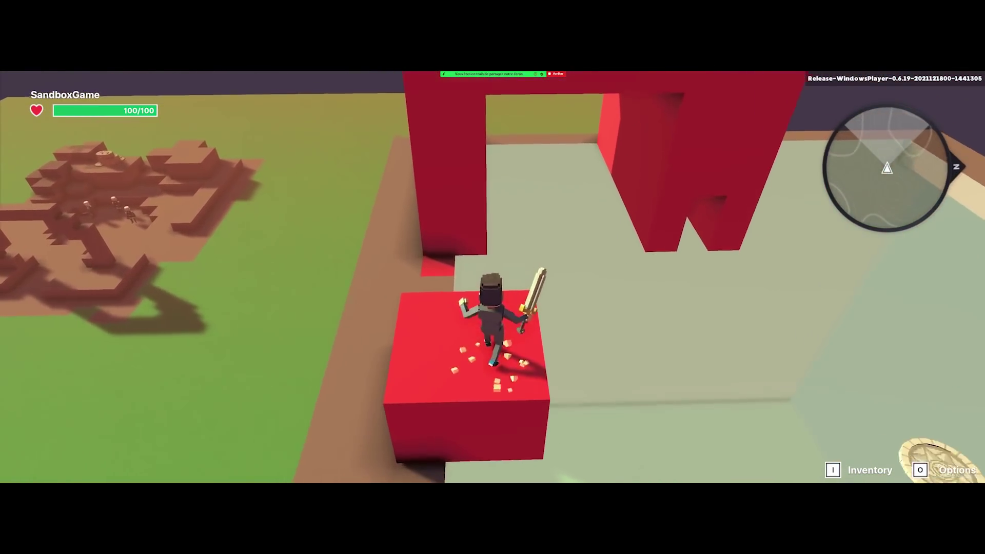
# Run the avatar across the transparent roof and climb the end block by its lower step.
pyautogui.press('w')
pyautogui.press('a')
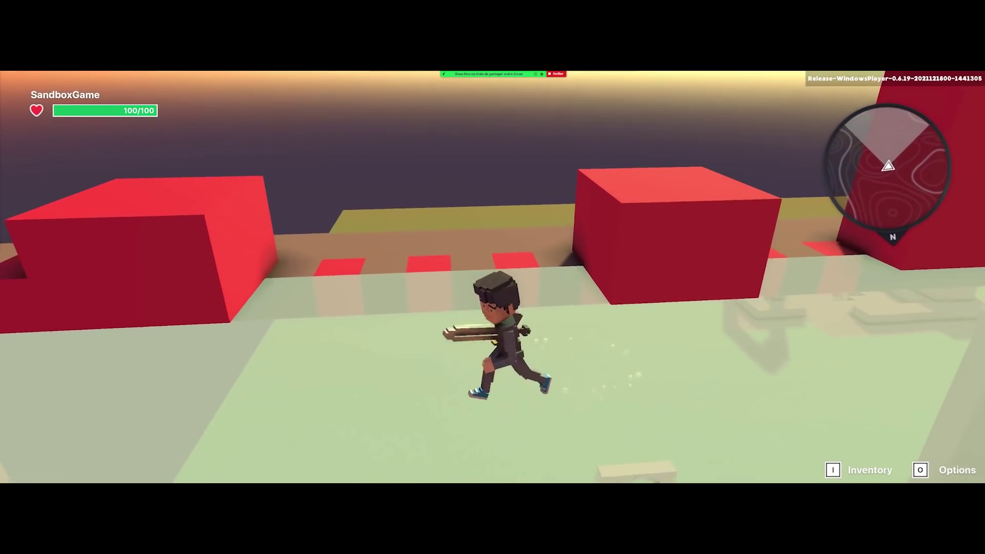
pyautogui.press('w')
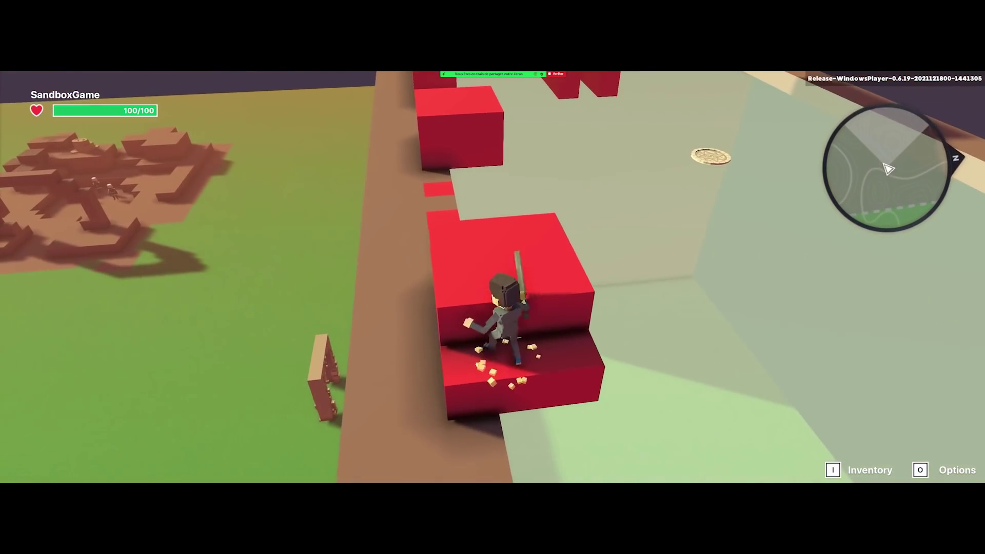
pyautogui.press('w')
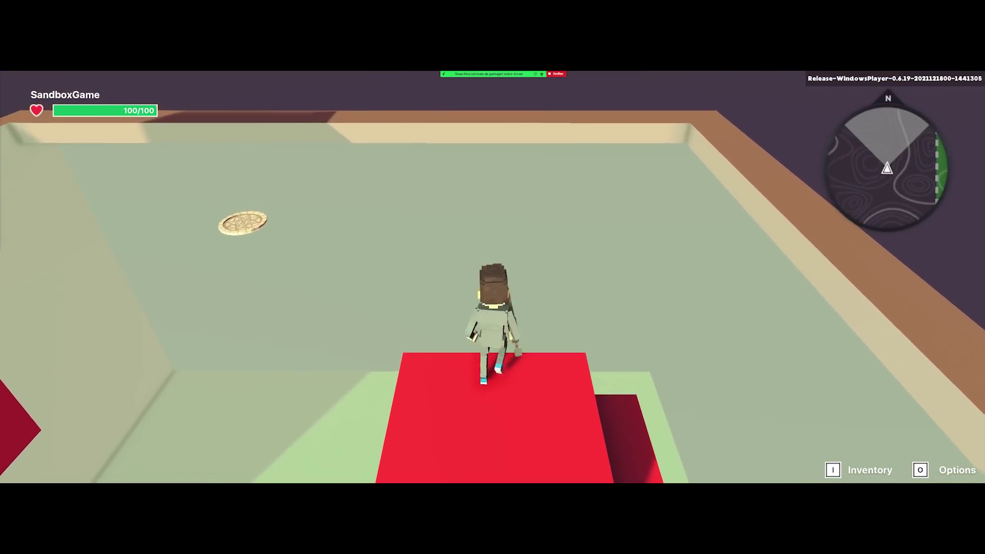
# Move the avatar from the end block down onto the transparent roof and return to the editor.
pyautogui.press('w')
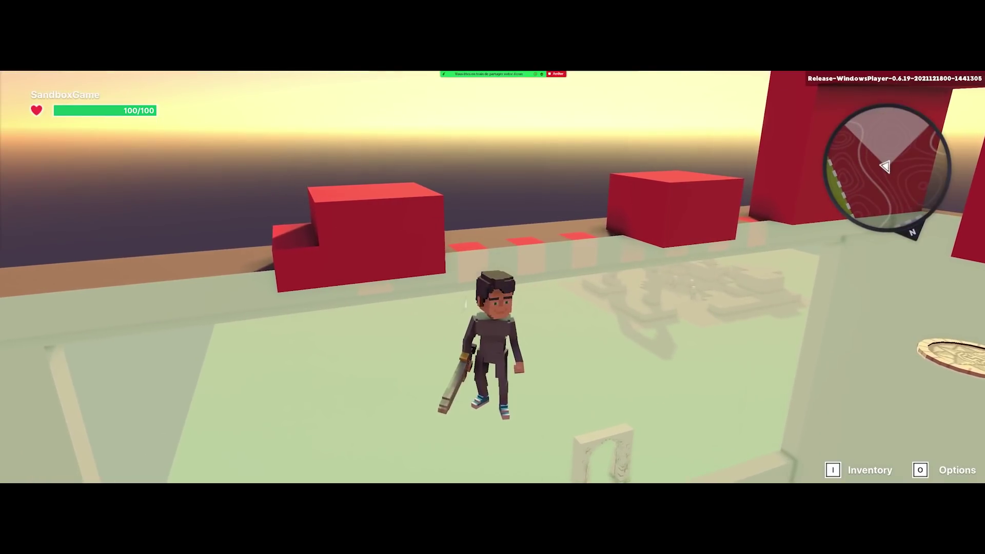
pyautogui.press('w')
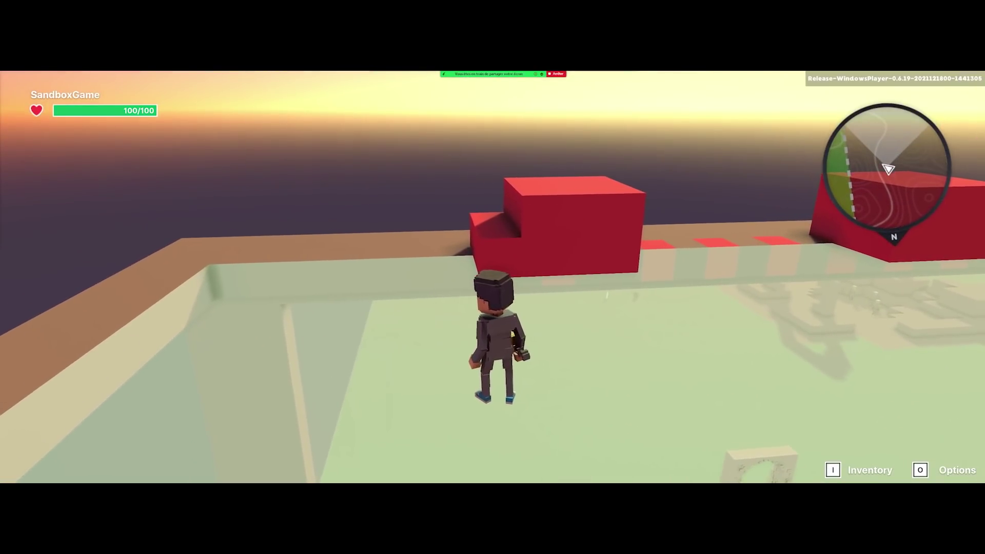
pyautogui.press('space')
pyautogui.press('Escape')
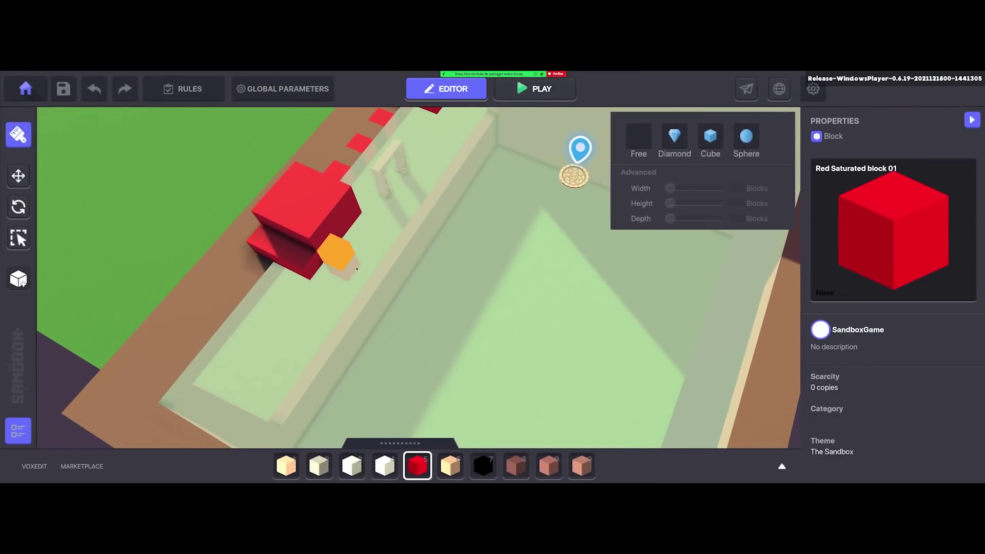
# Place three spaced Red Saturated block 01 blocks across the transparent roof from the end block, leading to a larger raised red block.
pyautogui.click(339, 256)
pyautogui.click(377, 276)
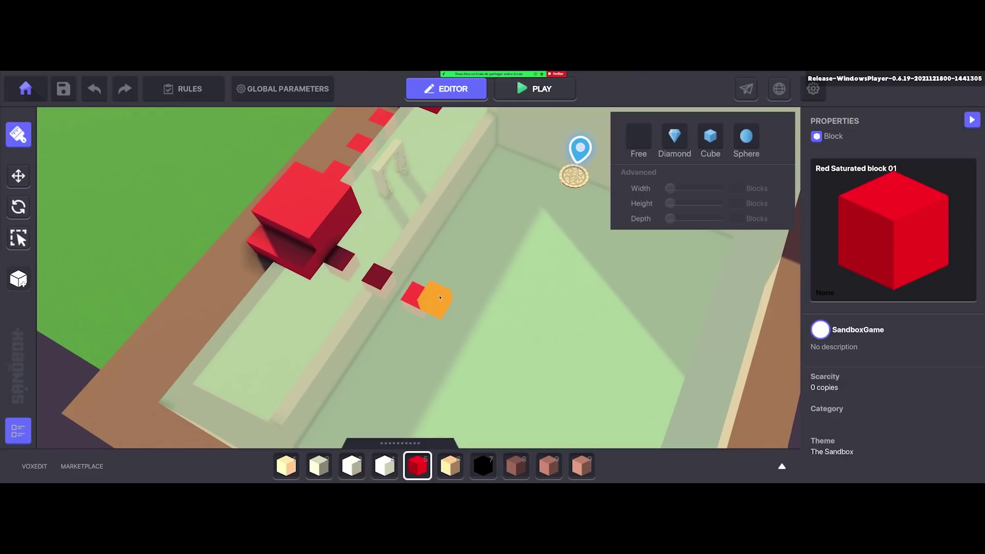
pyautogui.moveTo(443, 307); pyautogui.dragTo(475, 263)
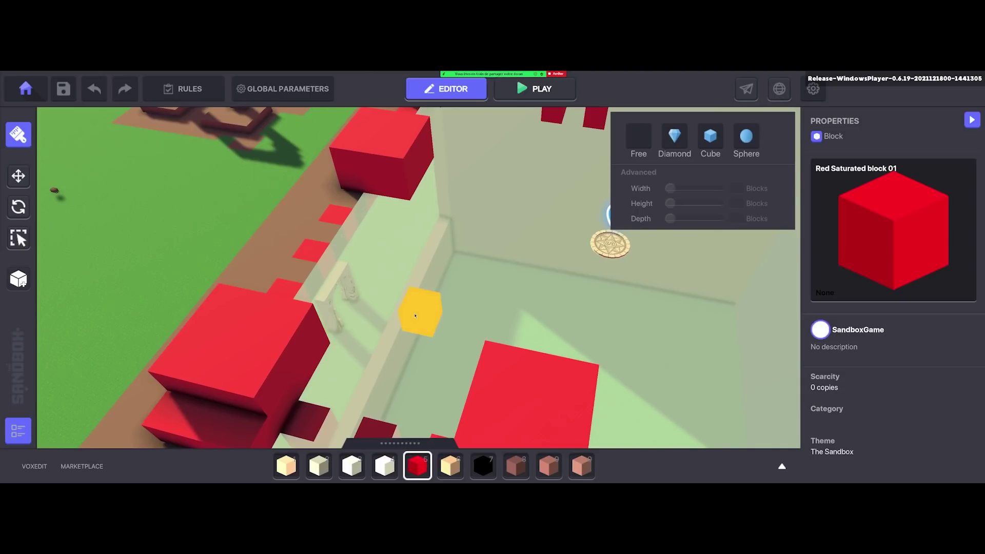
# Build a second raised platform of Red Saturated block 01 above the transparent roof, beside the new red block.
pyautogui.moveTo(421, 308); pyautogui.dragTo(540, 232)
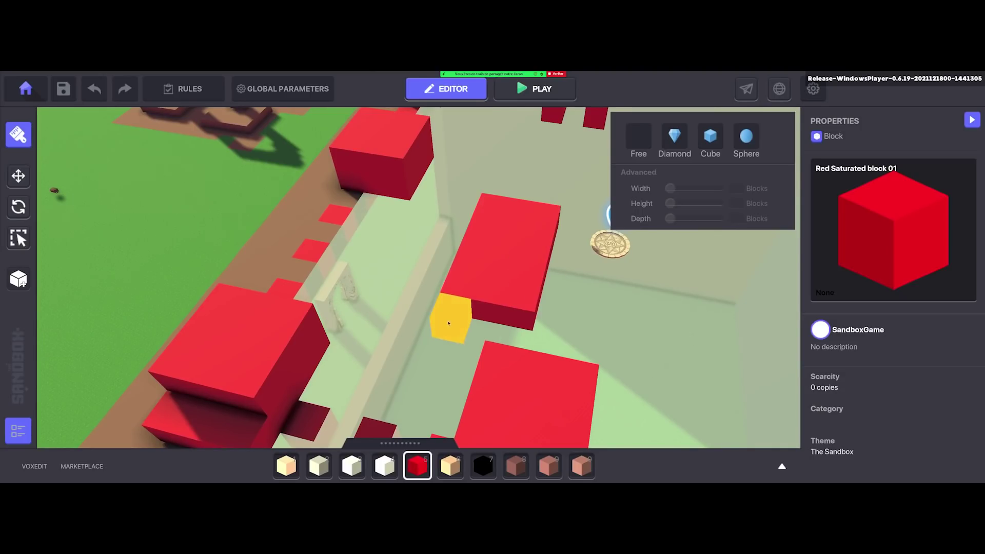
pyautogui.click(476, 212)
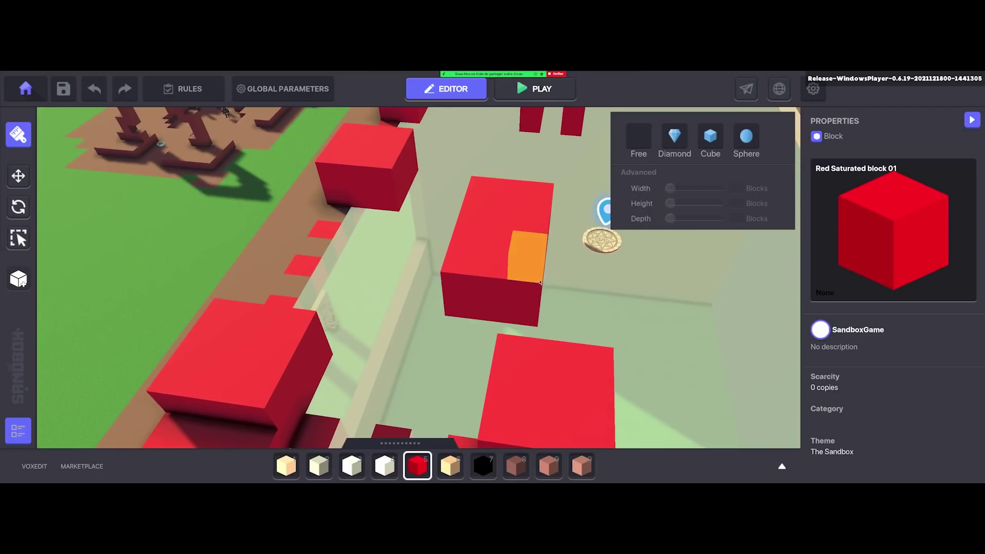
pyautogui.press('d')
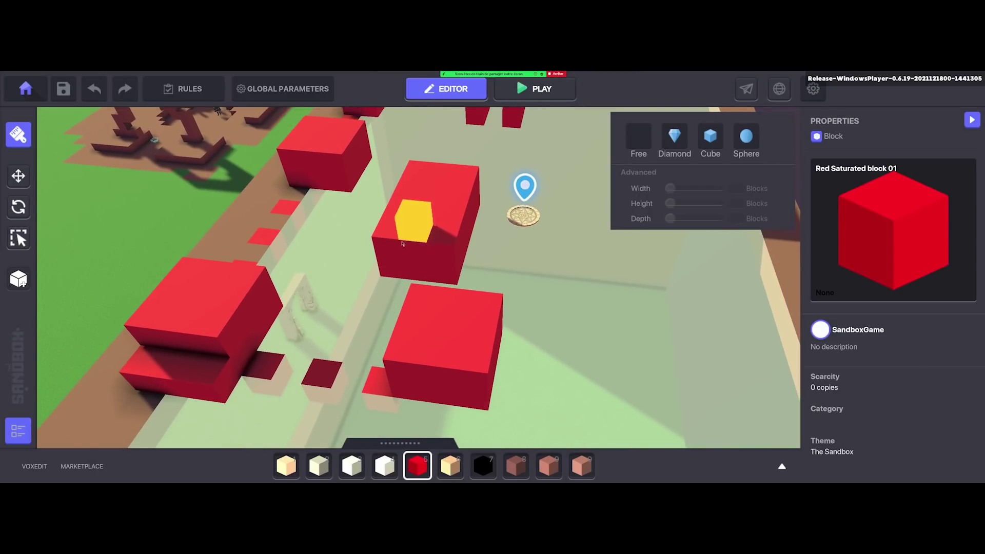
pyautogui.press('d')
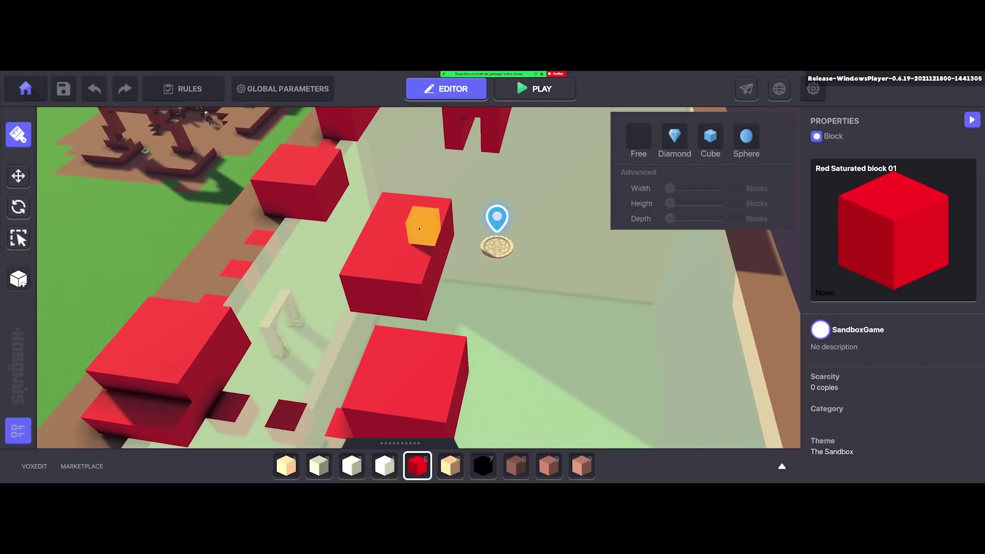
pyautogui.press('Tab')
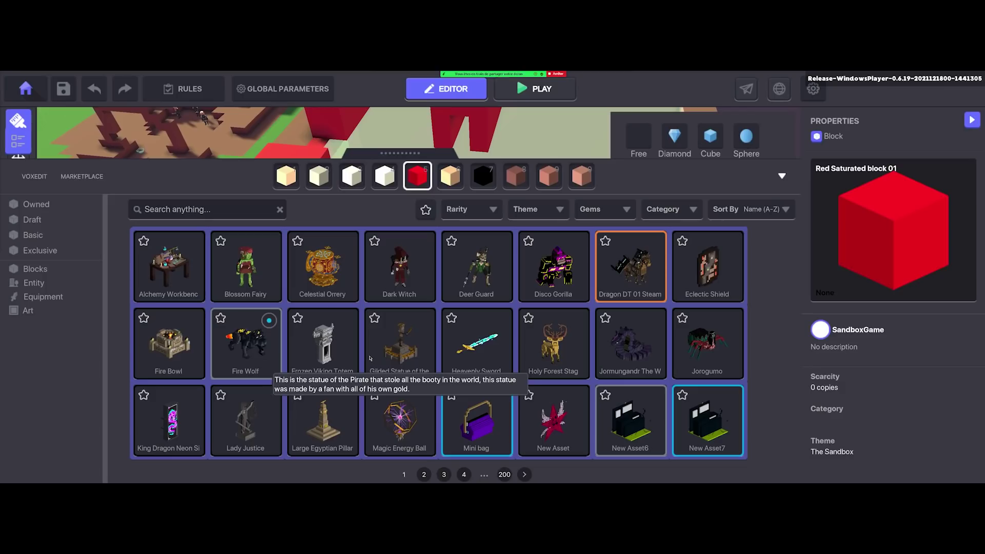
pyautogui.press('Tab')
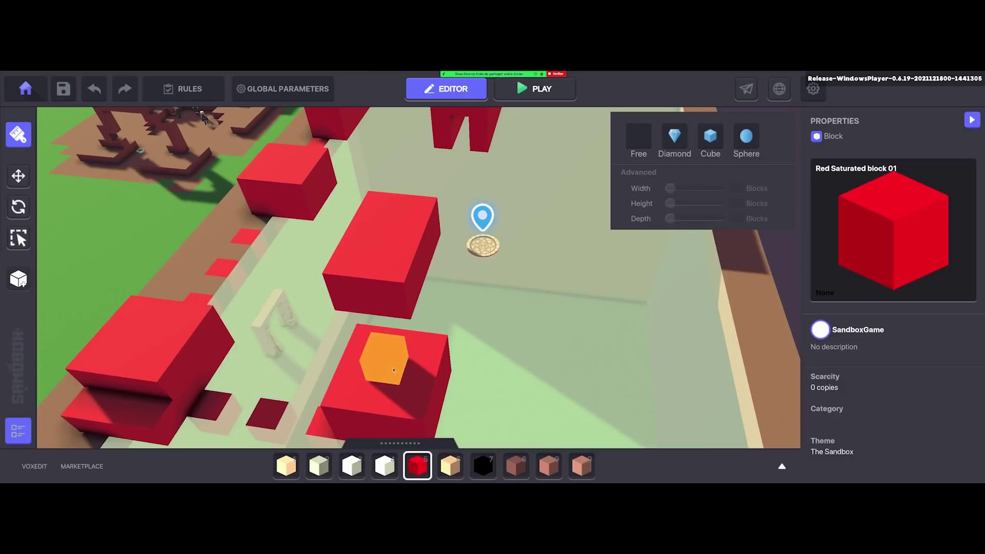
# Erase the second raised red platform from the transparent roof, keeping the block reached by the spaced red blocks.
pyautogui.click(18, 176)
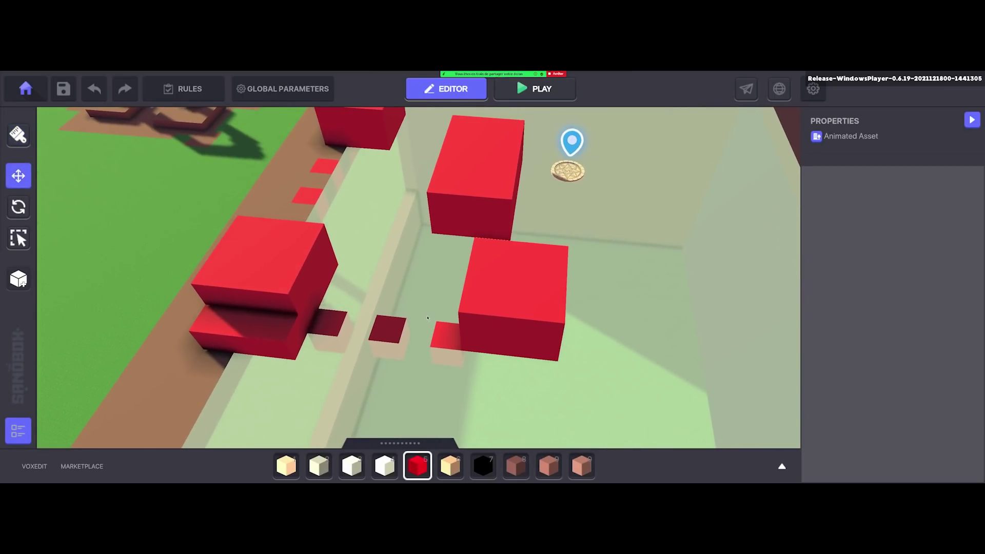
pyautogui.press('a')
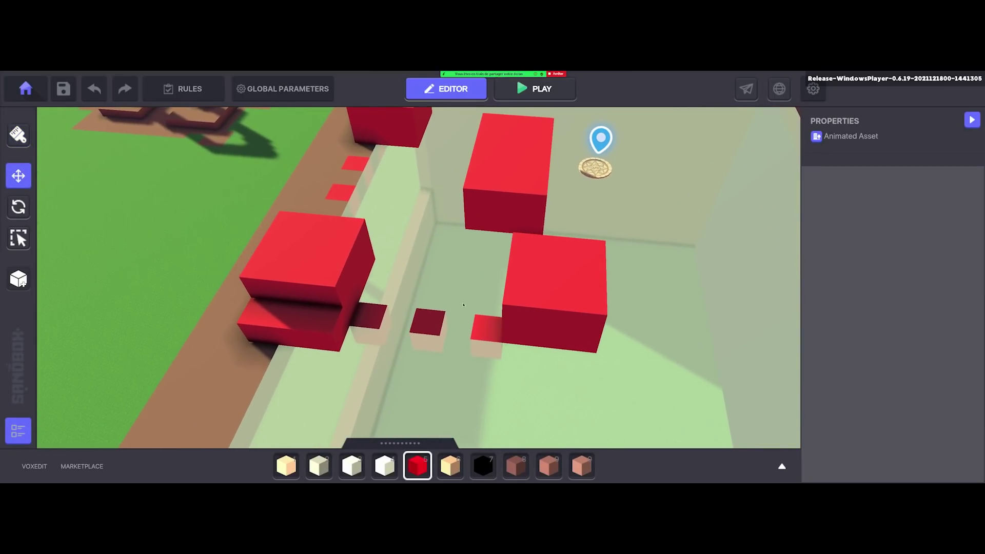
pyautogui.press('w')
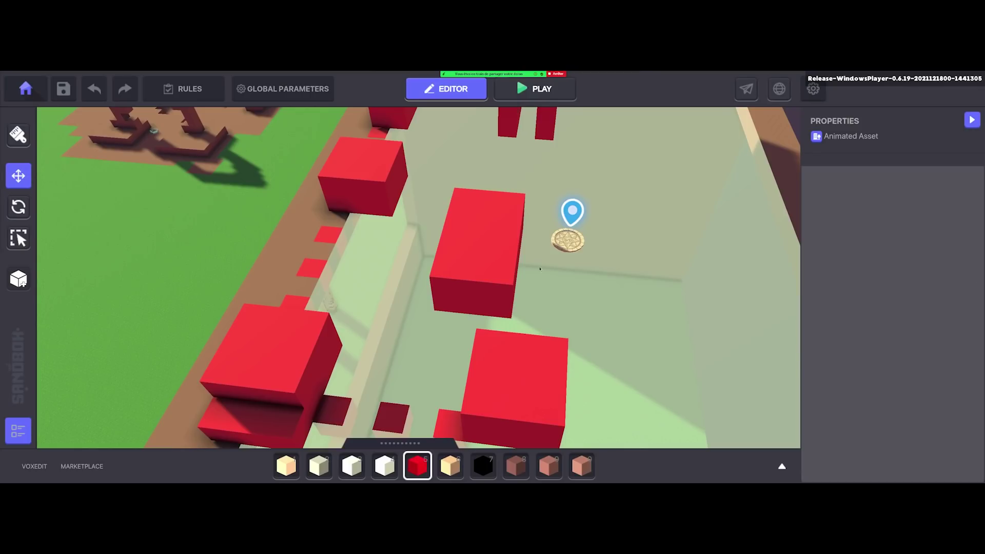
pyautogui.moveTo(539, 269); pyautogui.dragTo(411, 469, button='right')
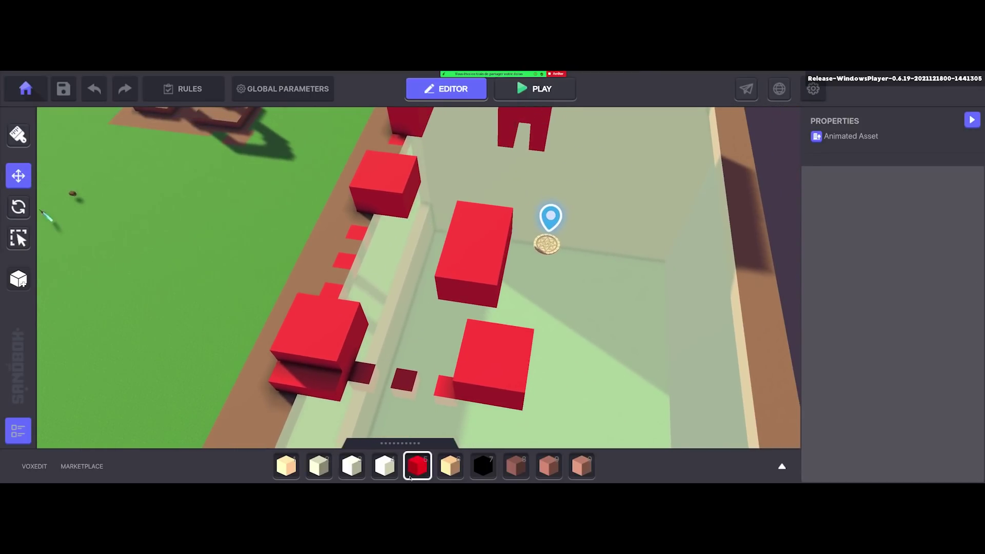
pyautogui.click(411, 476)
pyautogui.moveTo(508, 285); pyautogui.dragTo(496, 264, button='right')
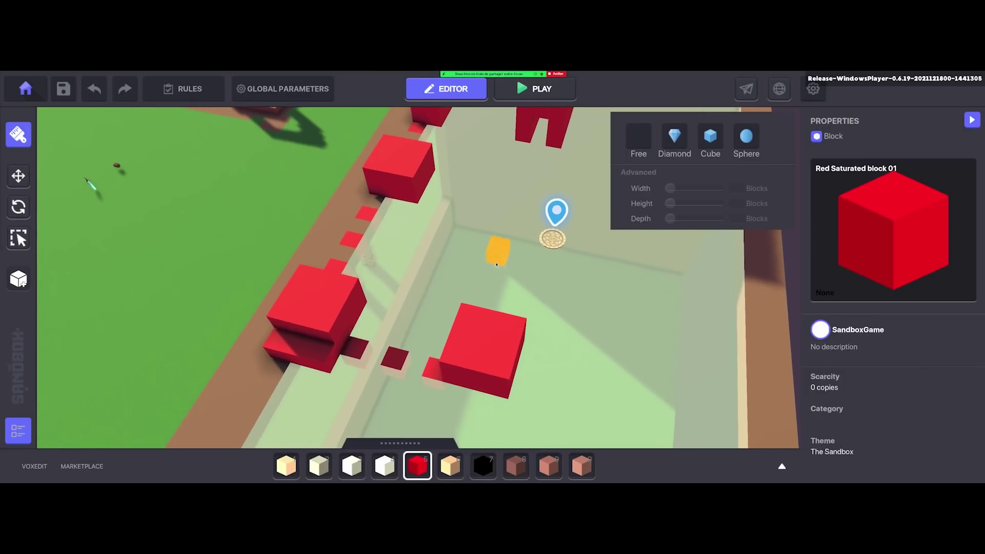
# Choose the Asphalt_Clean block from the Blocks category of the asset library as the building block.
pyautogui.press('Tab')
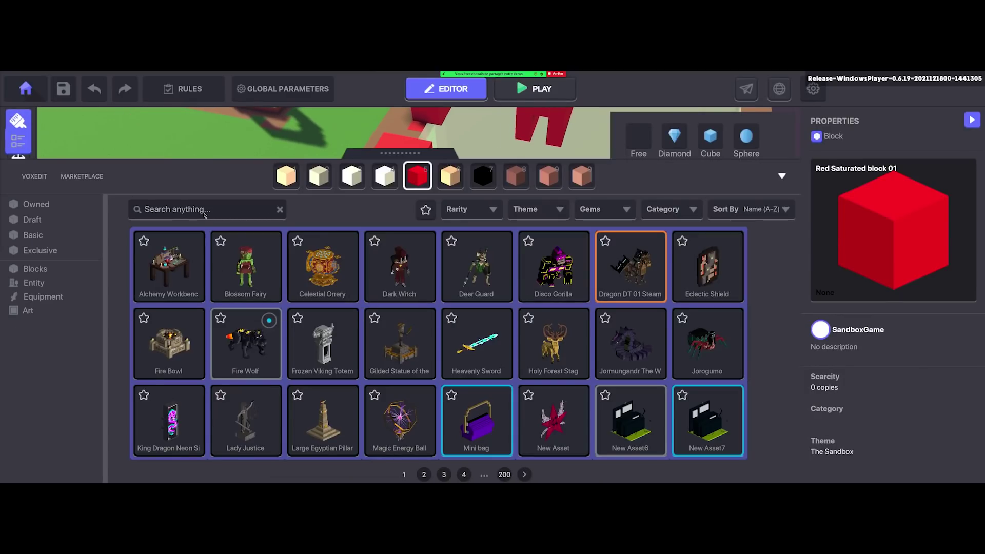
pyautogui.press('Tab')
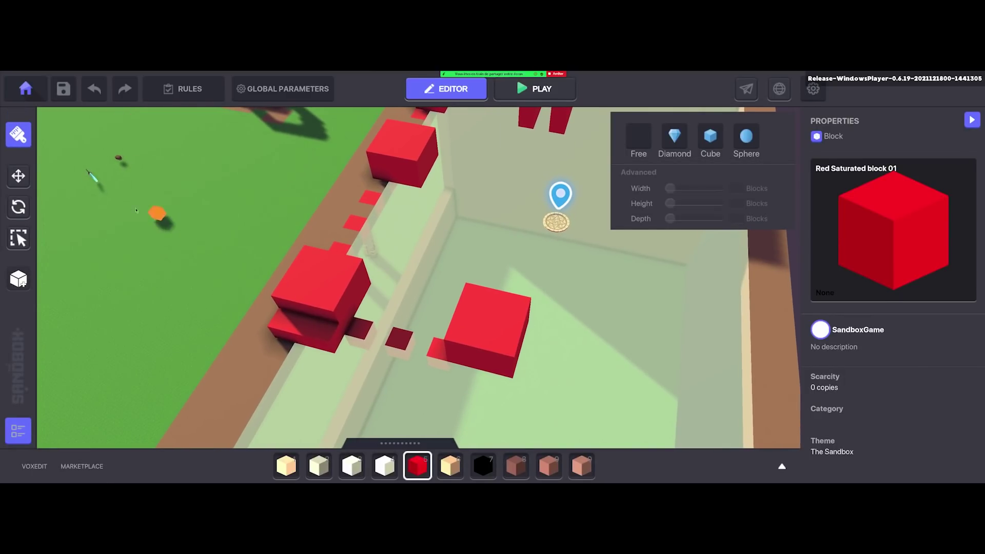
pyautogui.click(18, 176)
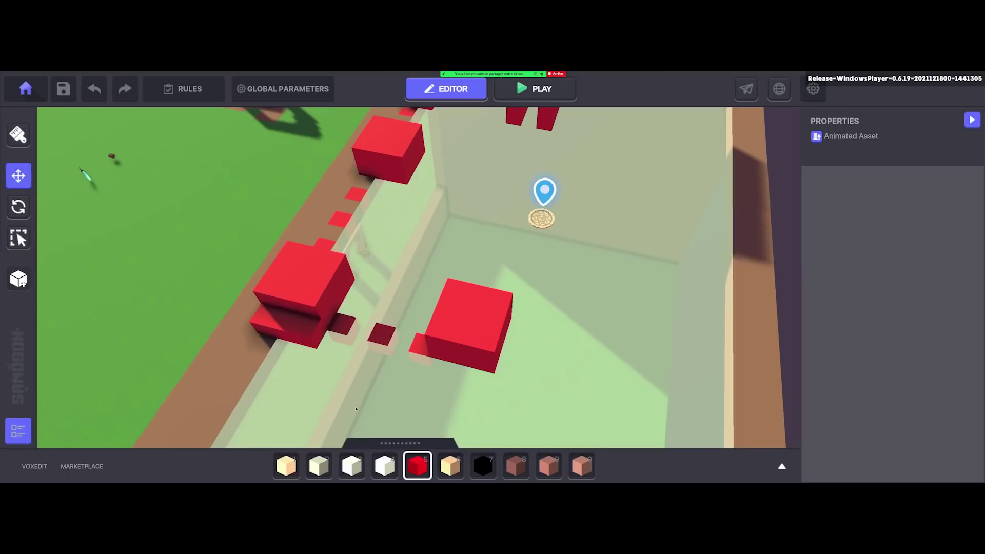
pyautogui.press('Tab')
pyautogui.click(62, 272)
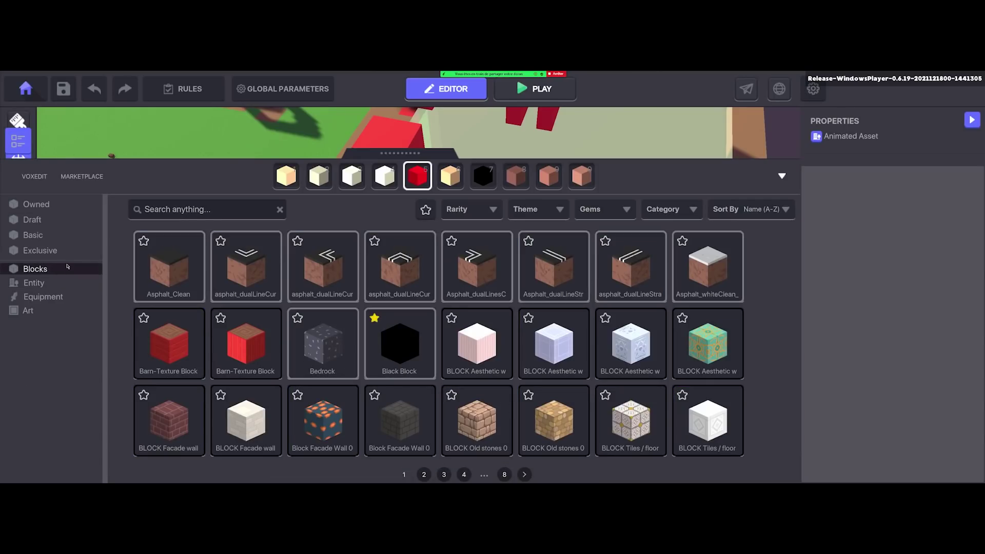
pyautogui.click(169, 267)
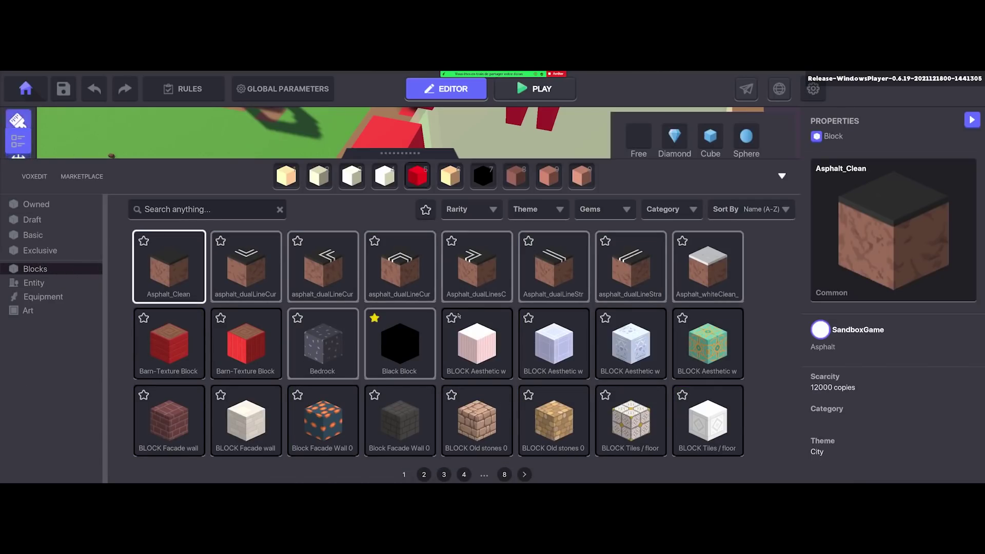
pyautogui.press('Tab')
# Set the block brush to a cube 8 blocks wide, 1 high and 8 deep over the empty grass corner.
pyautogui.press('w')
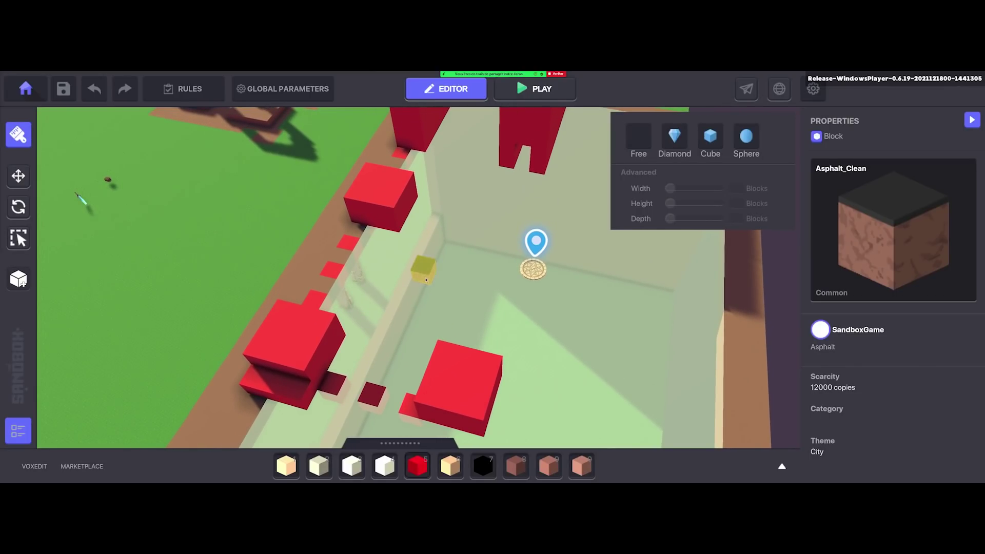
pyautogui.press('w')
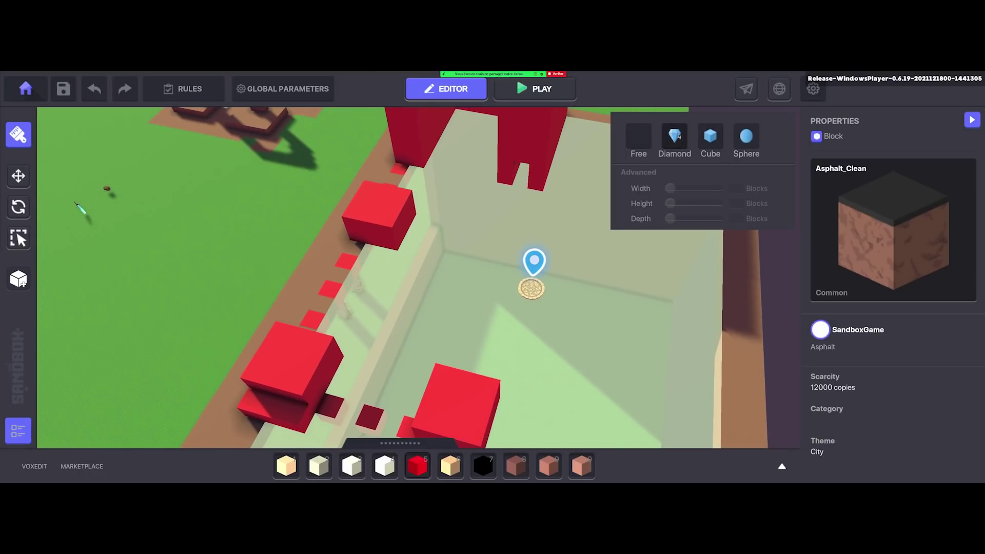
pyautogui.click(699, 143)
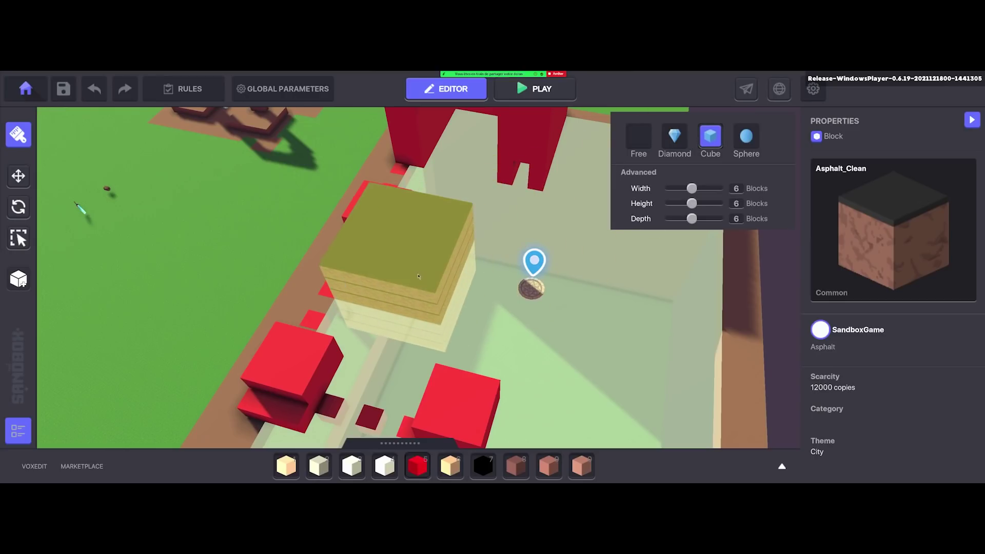
pyautogui.press('a')
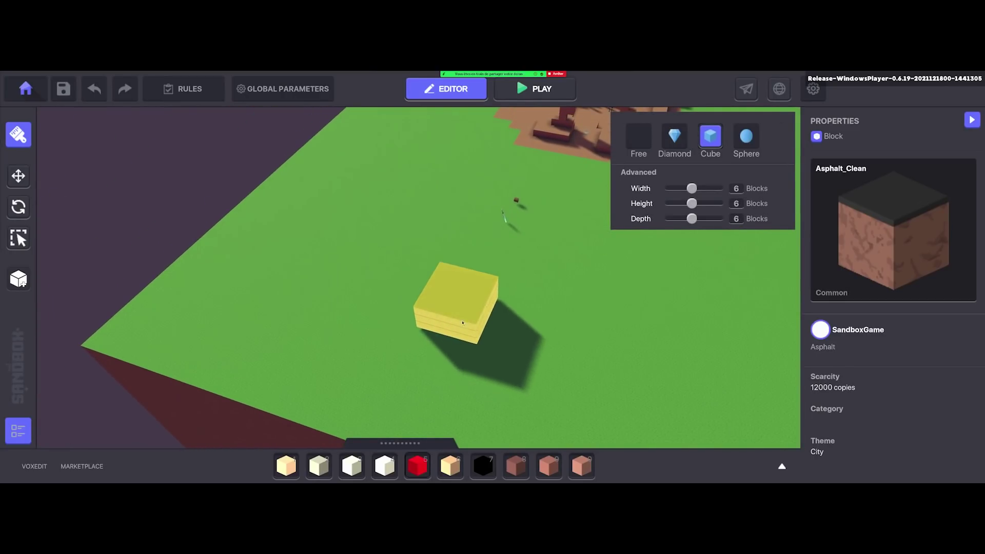
pyautogui.moveTo(455, 299); pyautogui.dragTo(428, 321, button='right')
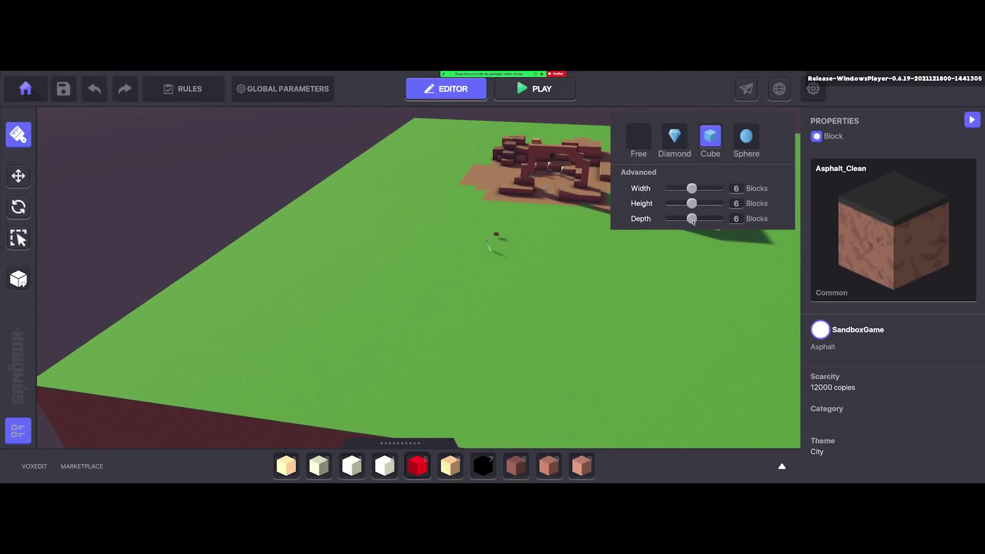
pyautogui.moveTo(692, 203); pyautogui.dragTo(670, 204)
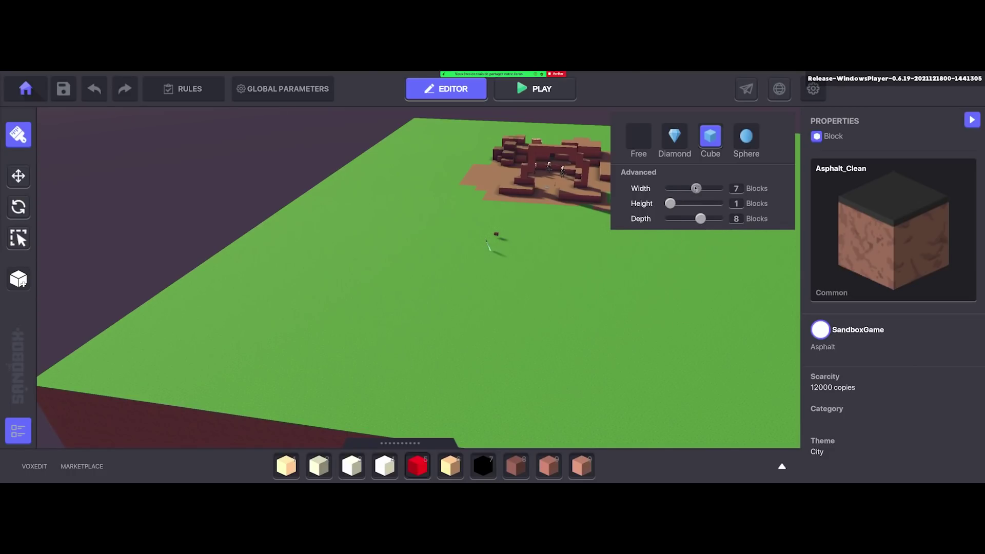
pyautogui.moveTo(697, 188); pyautogui.dragTo(700, 189)
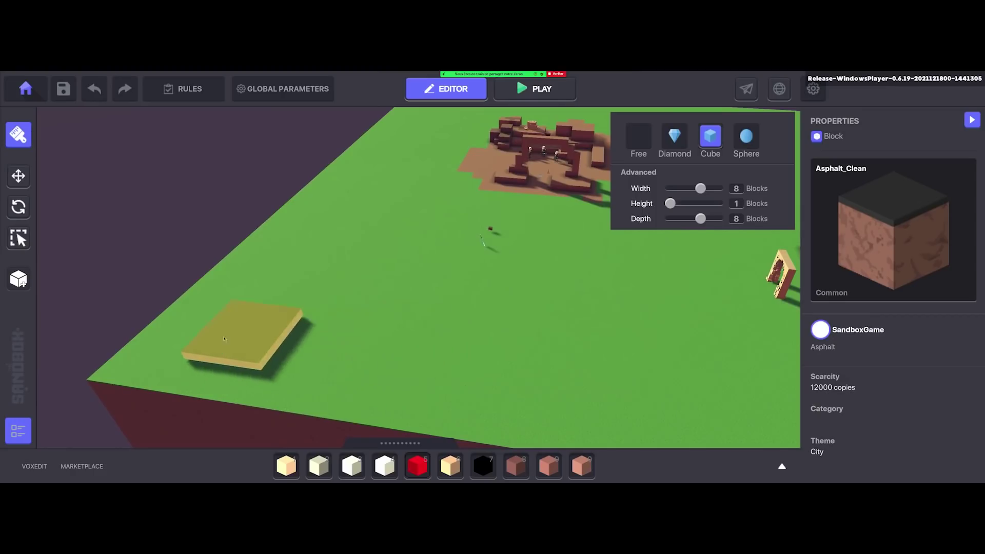
pyautogui.click(166, 349)
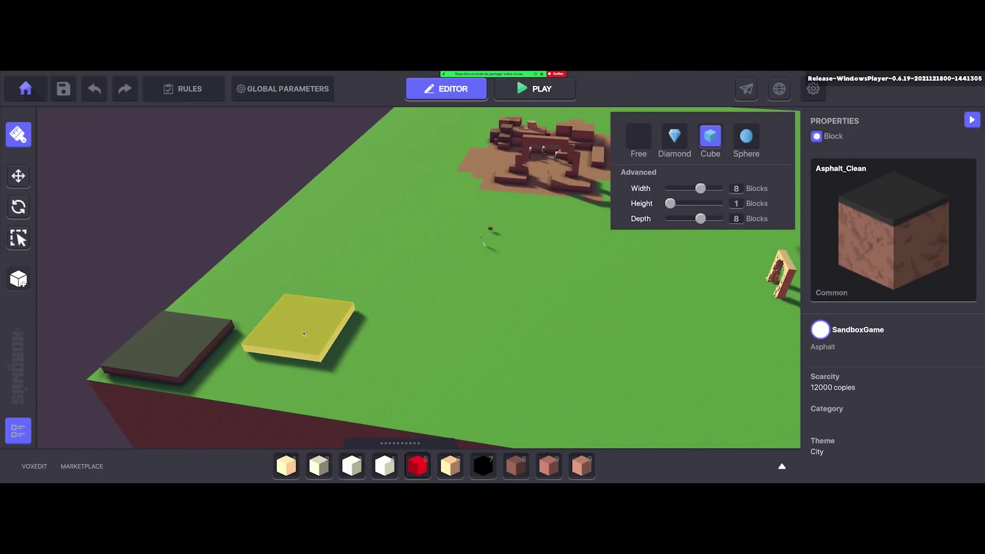
pyautogui.hotkey('ctrl', 'z')
pyautogui.moveTo(281, 323); pyautogui.dragTo(202, 329, button='right')
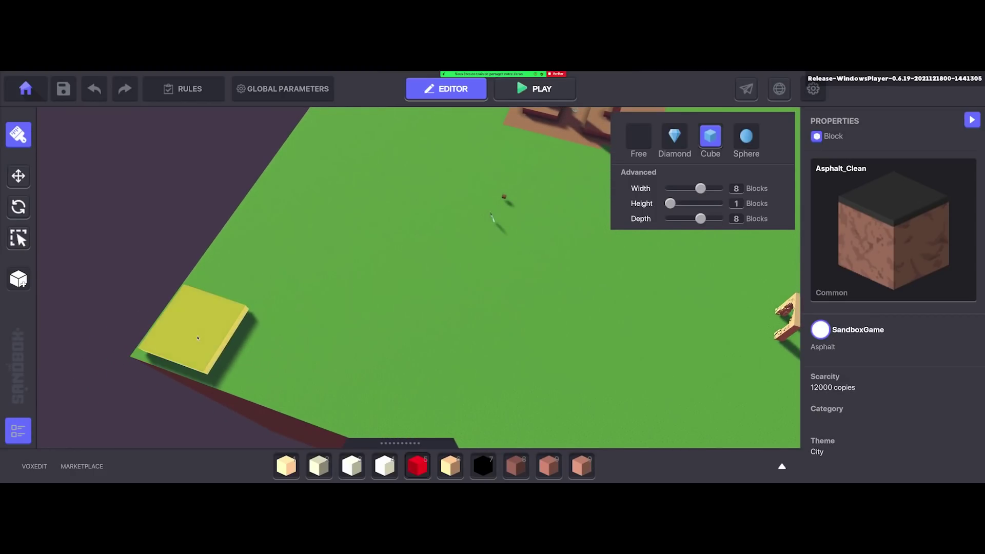
pyautogui.click(197, 338)
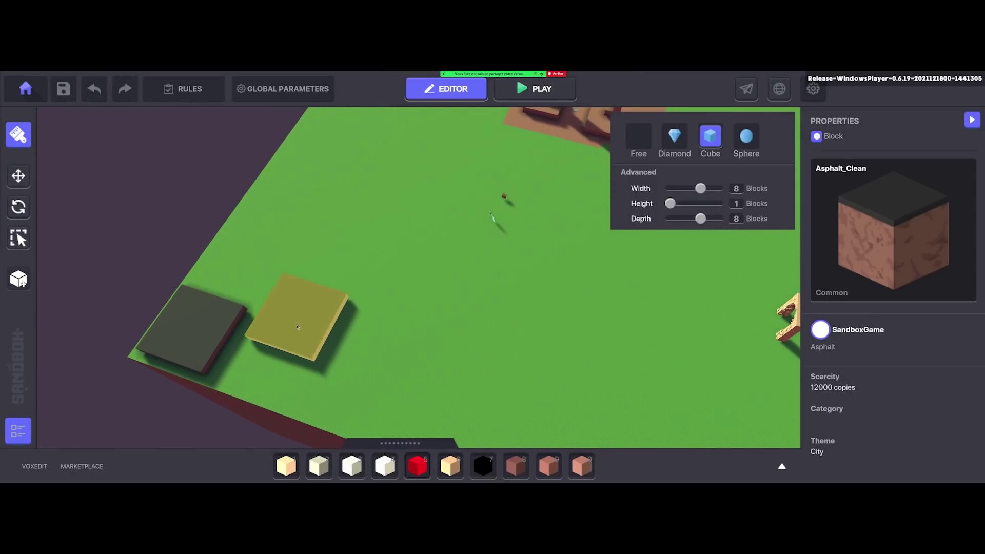
# Place an 8 by 8 slab of Asphalt_Clean in the empty grass corner.
pyautogui.moveTo(297, 320); pyautogui.dragTo(410, 284, button='right')
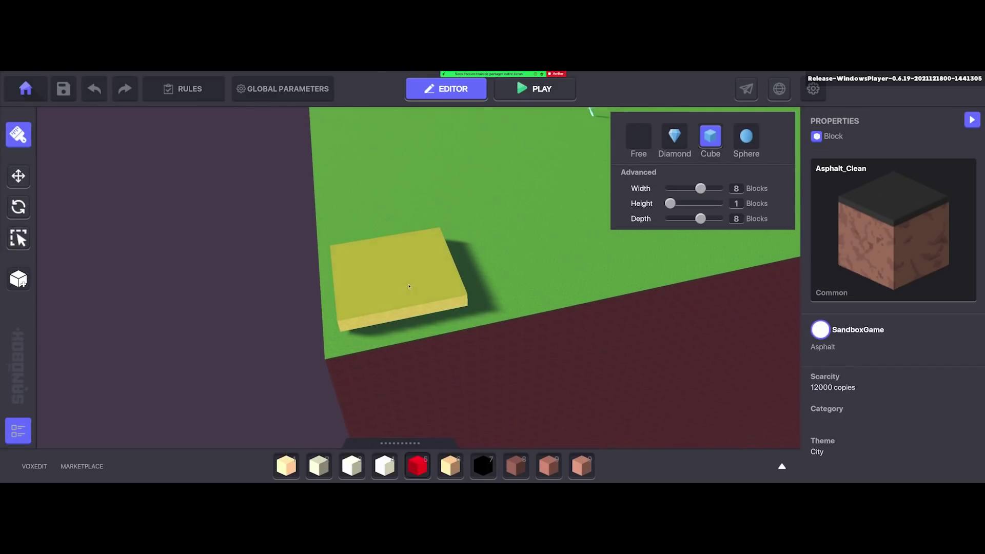
pyautogui.click(407, 297)
pyautogui.moveTo(477, 226); pyautogui.dragTo(482, 256, button='right')
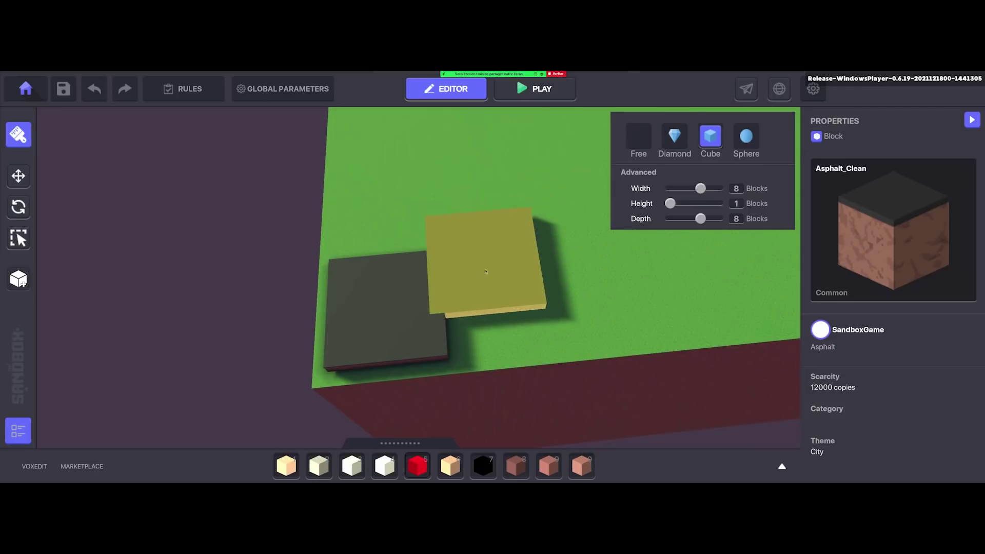
pyautogui.moveTo(399, 300); pyautogui.dragTo(572, 264, button='right')
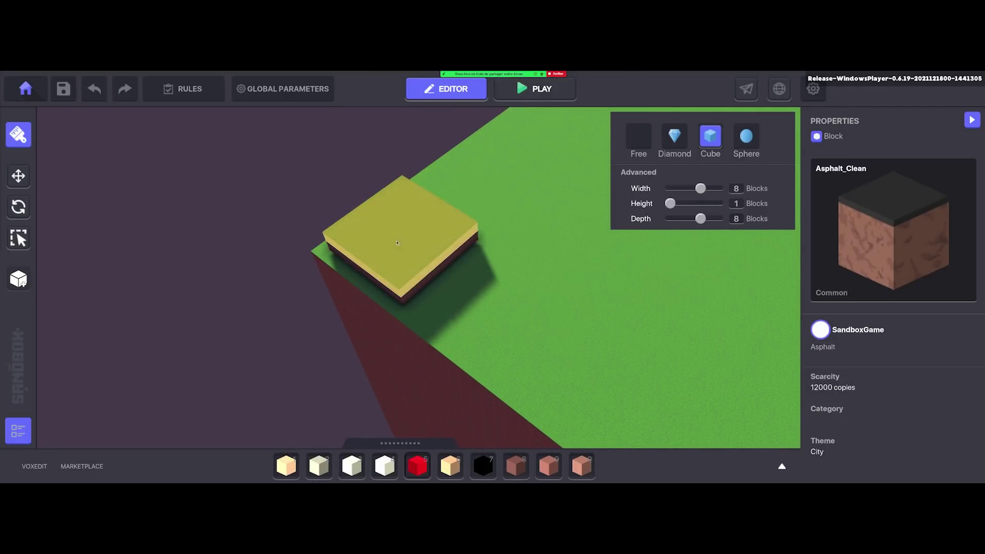
pyautogui.moveTo(566, 294); pyautogui.dragTo(616, 226, button='right')
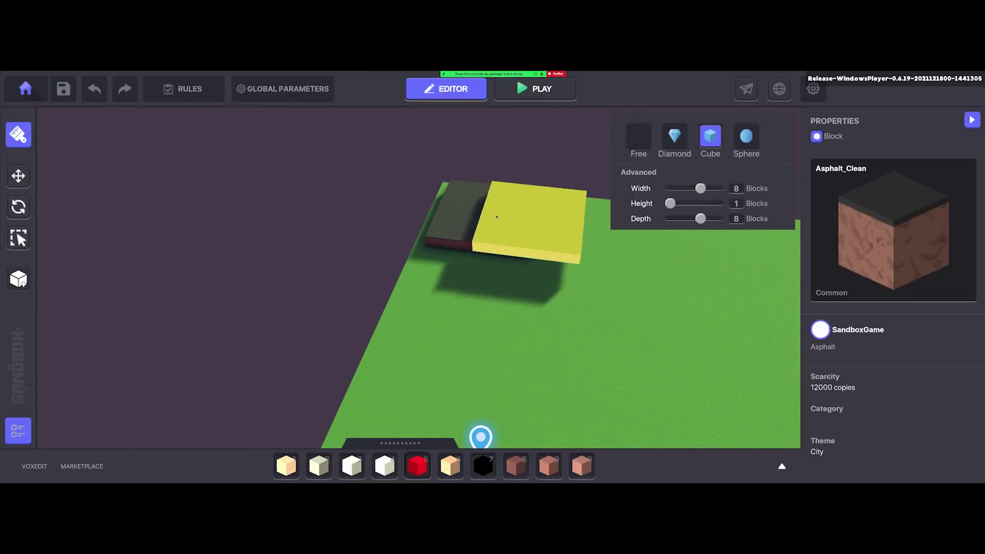
pyautogui.moveTo(500, 242); pyautogui.dragTo(466, 253, button='right')
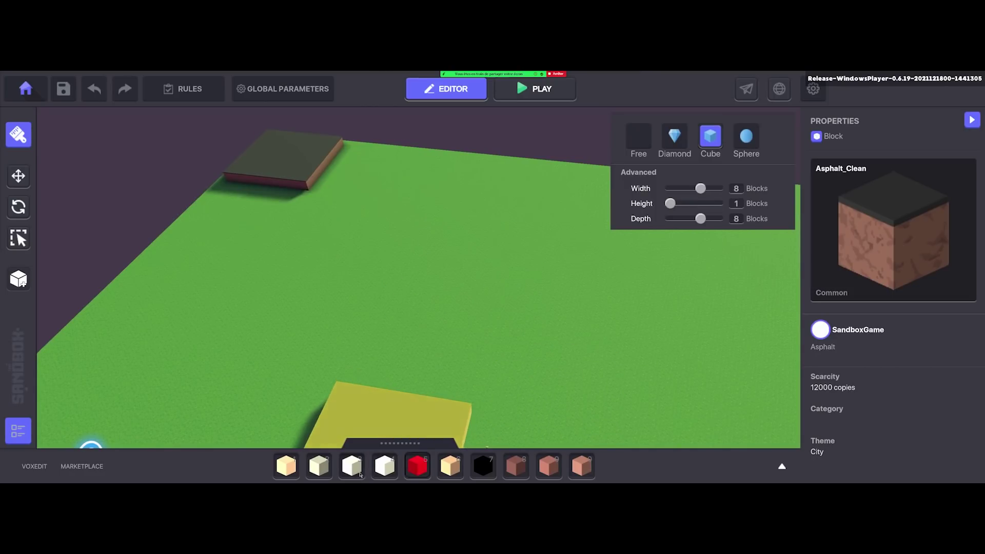
# Switch the building block to Red Saturated block 01 and place one 8 by 8 slab on the grass away from the asphalt.
pyautogui.click(352, 465)
pyautogui.click(410, 464)
pyautogui.click(482, 249)
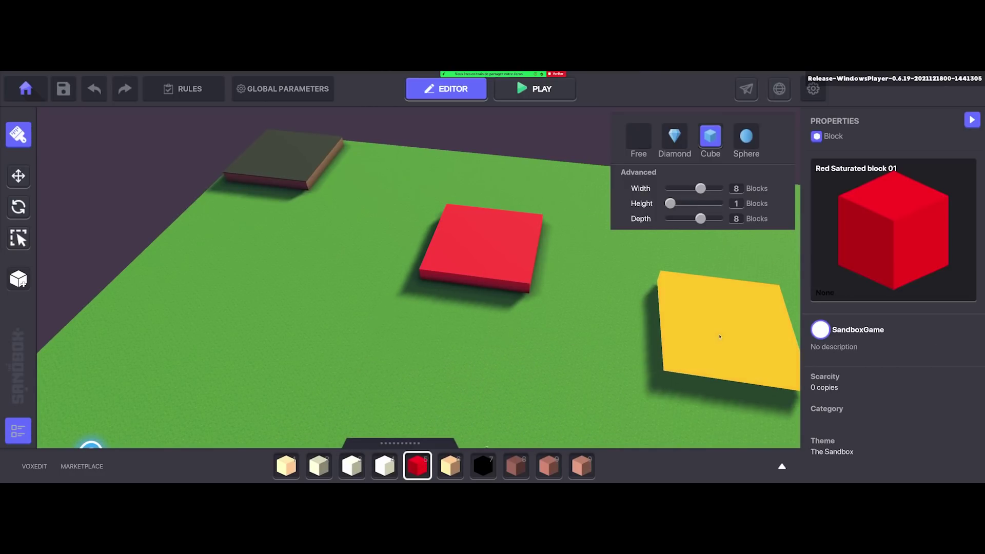
# Extend the red slab into a straight strip of four 8 by 8 slabs alternating White block 3 and Red Saturated block 01.
pyautogui.moveTo(363, 342); pyautogui.dragTo(407, 314, button='right')
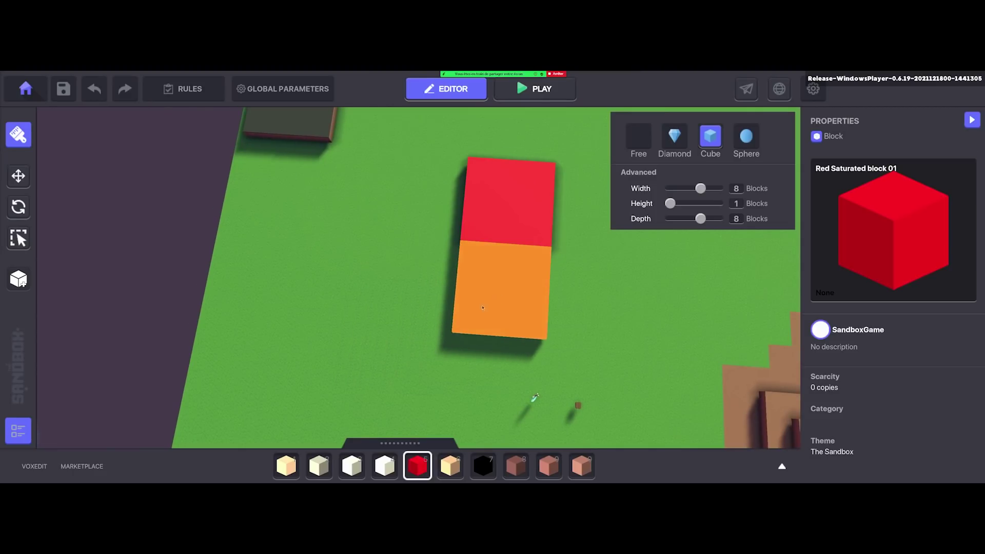
pyautogui.scroll(-2, 495, 300)
pyautogui.click(385, 465)
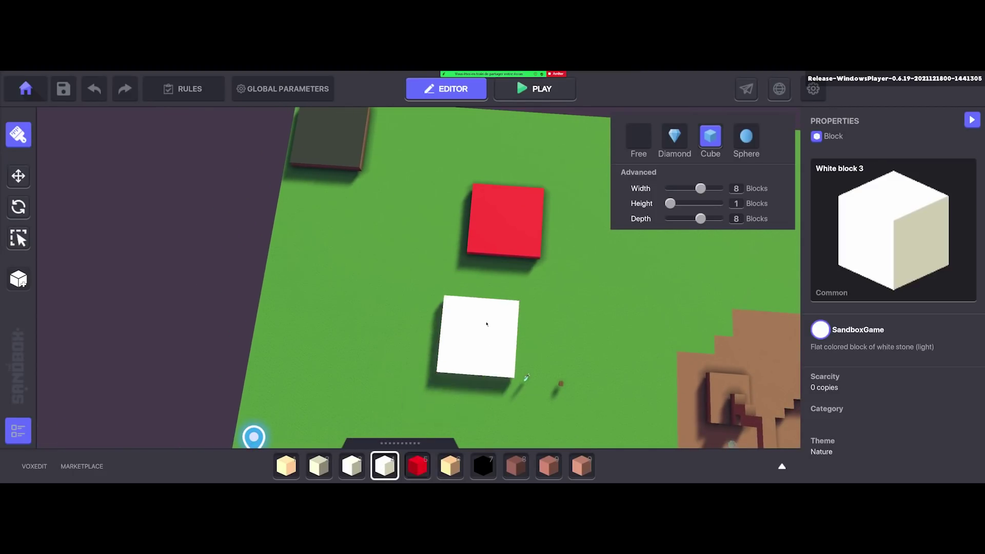
pyautogui.click(496, 297)
pyautogui.click(417, 465)
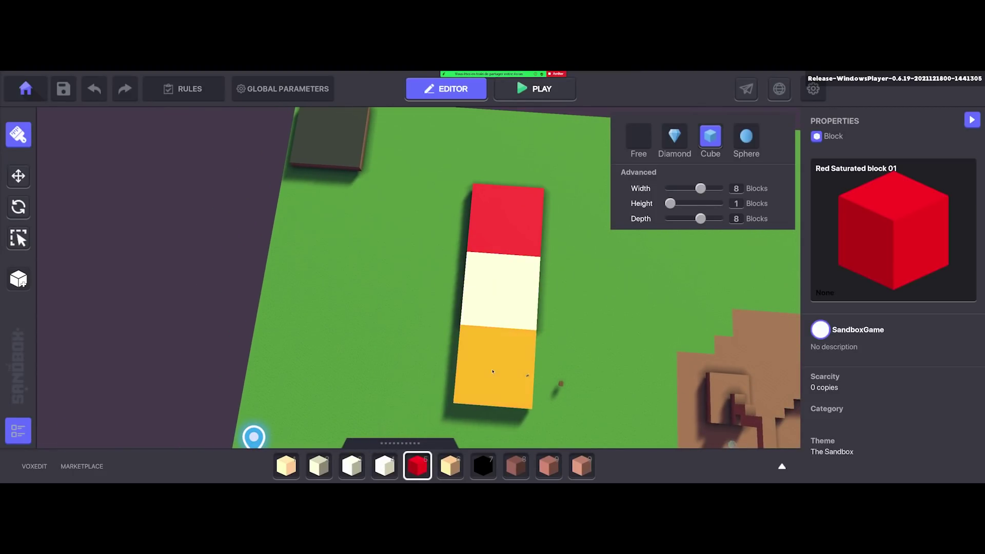
pyautogui.click(495, 367)
pyautogui.click(385, 465)
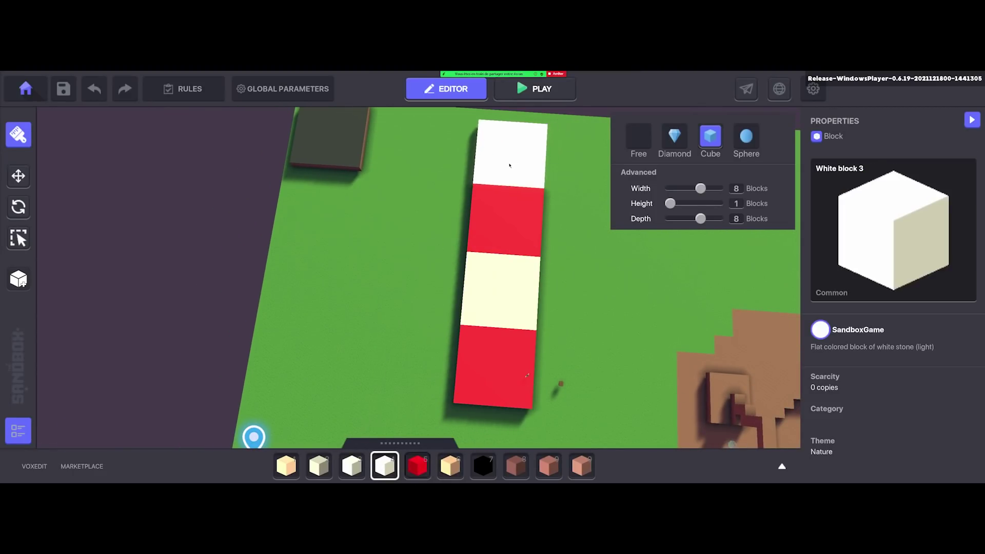
pyautogui.click(510, 154)
# Place Red Saturated block 01 slabs on both sides of each white slab in the strip.
pyautogui.click(417, 465)
pyautogui.click(425, 287)
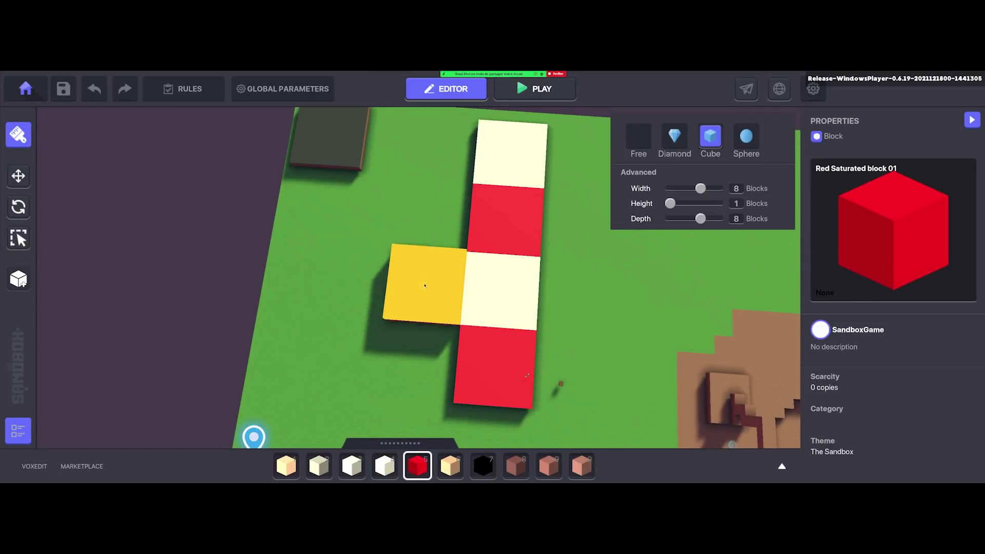
pyautogui.click(450, 154)
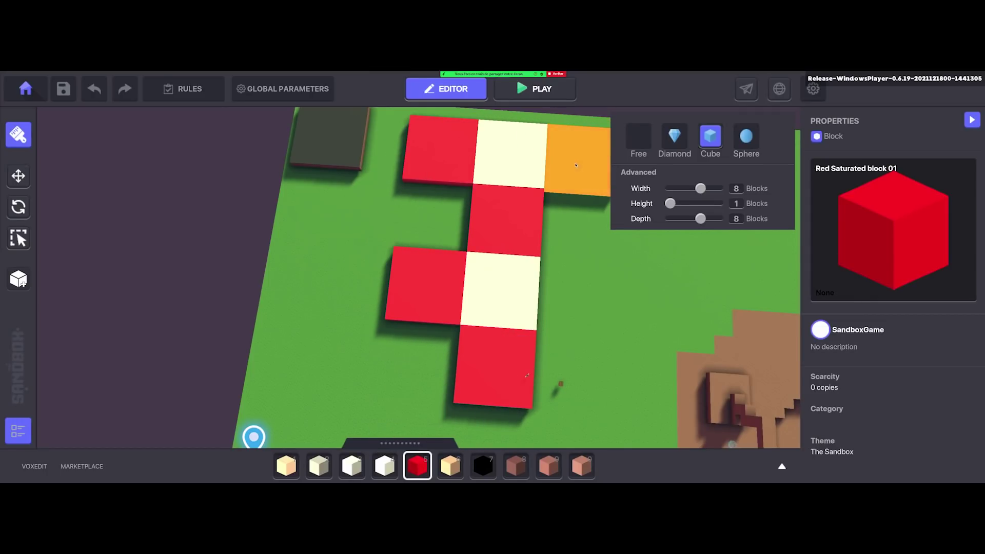
pyautogui.click(577, 154)
pyautogui.scroll(-3, 638, 319)
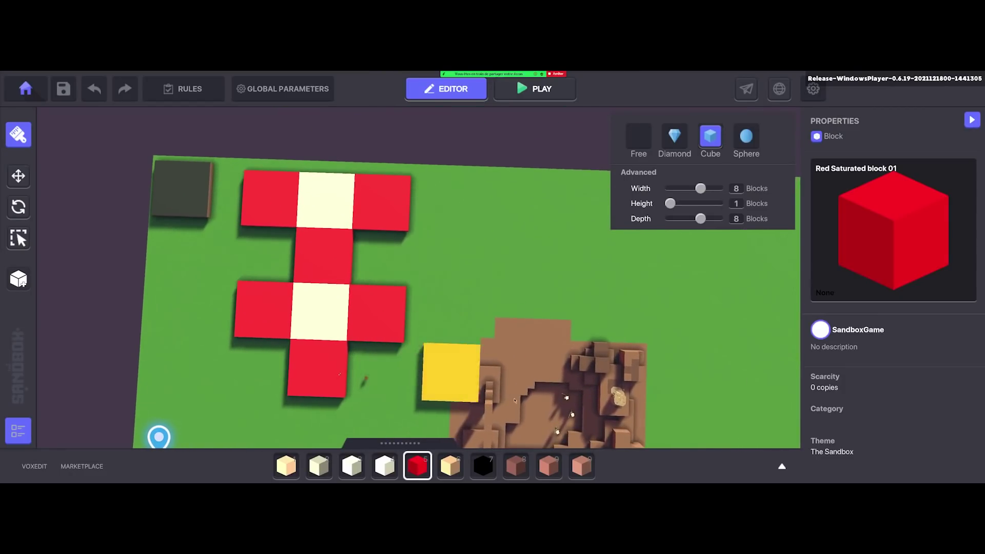
# Switch to the Free brush and place a row of eight spaced single red blocks along the map edge, starting beside the outermost red slab.
pyautogui.scroll(1, 436, 380)
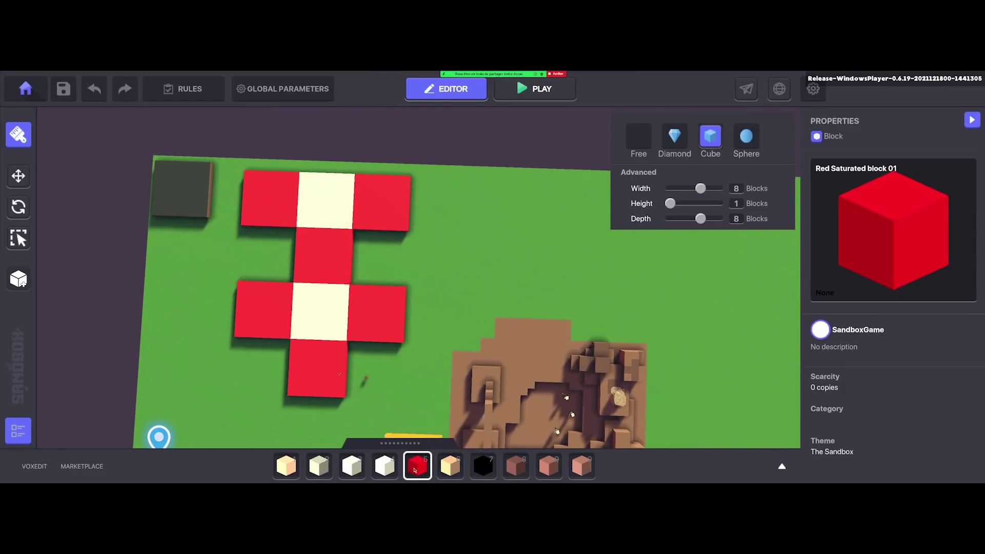
pyautogui.click(636, 136)
pyautogui.scroll(5, 328, 200)
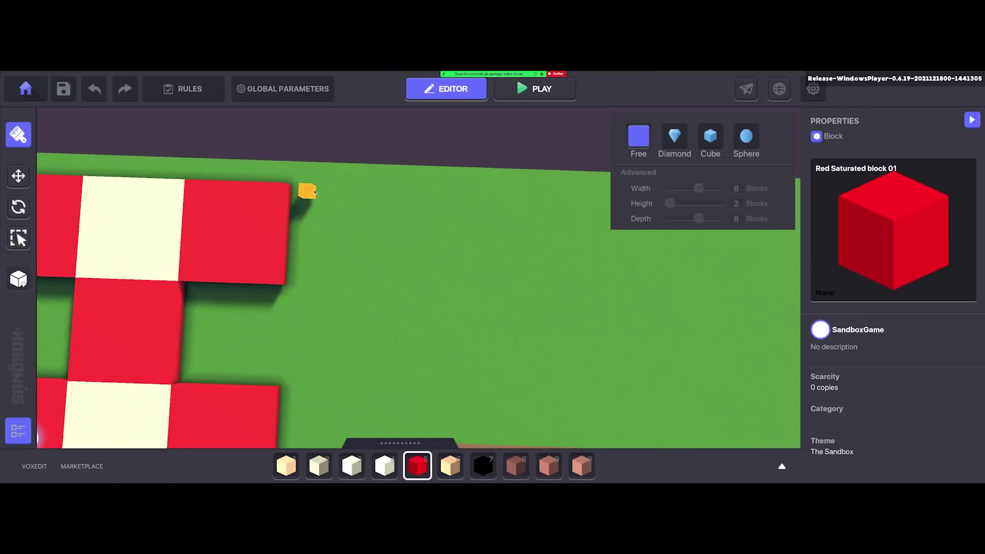
pyautogui.click(309, 193)
pyautogui.click(334, 193)
pyautogui.click(359, 194)
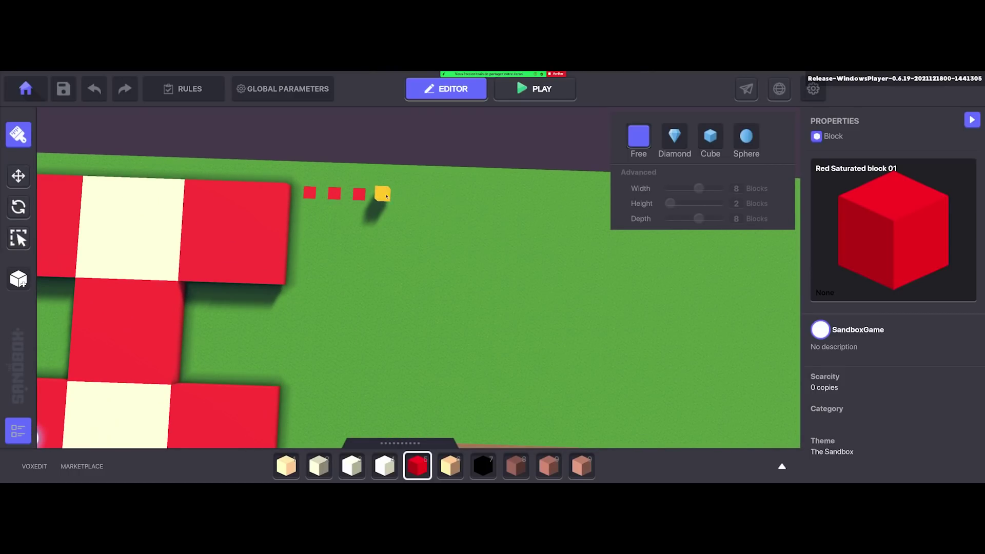
pyautogui.click(383, 194)
pyautogui.click(434, 202)
pyautogui.click(459, 202)
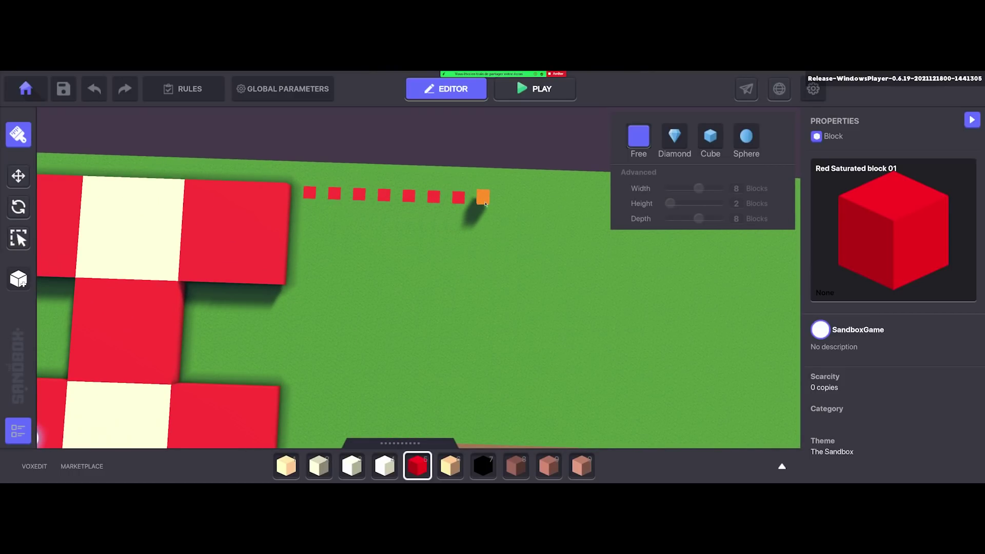
pyautogui.click(484, 203)
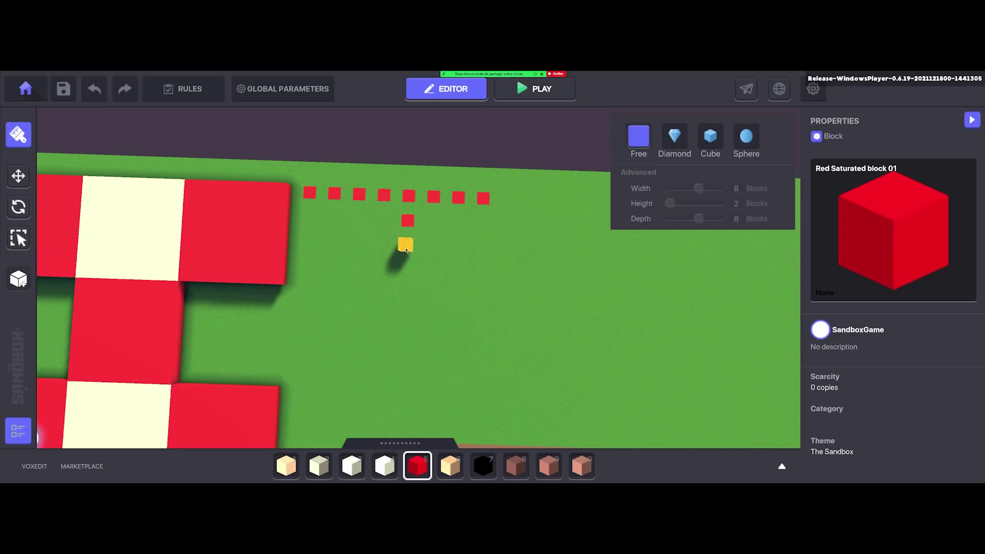
# Branch a line of five spaced red blocks off the middle of the row, heading inland at a right angle.
pyautogui.click(406, 274)
pyautogui.click(403, 309)
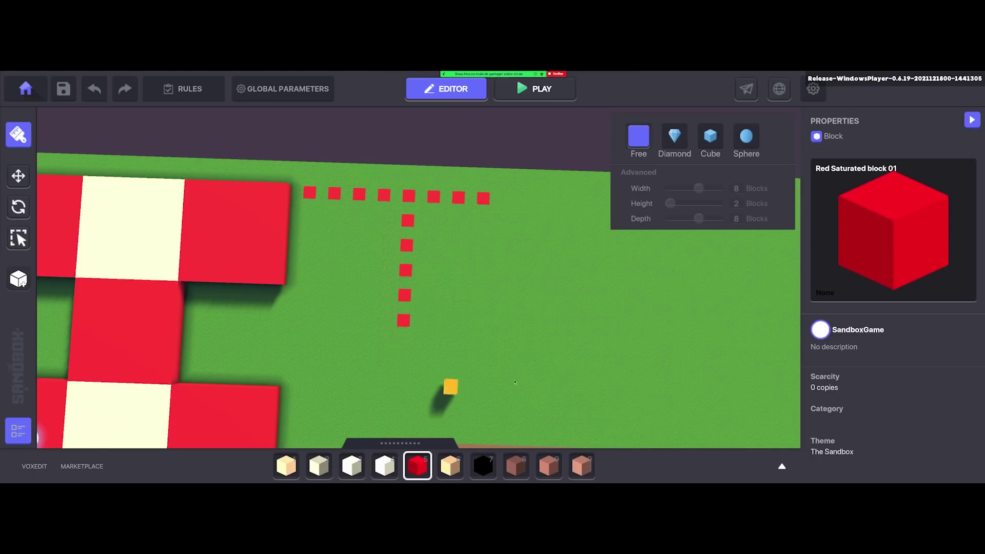
pyautogui.moveTo(450, 384); pyautogui.dragTo(447, 264, button='right')
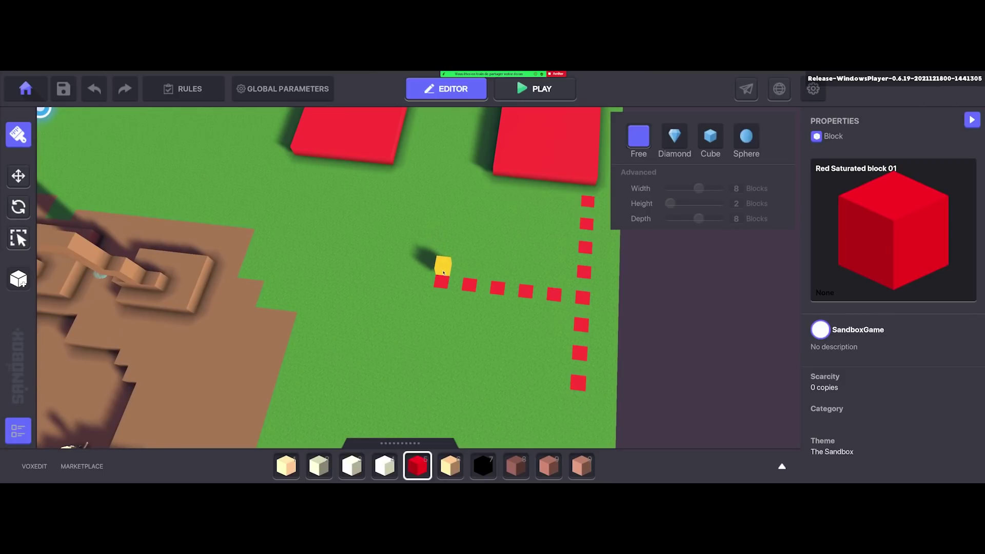
# Add a short red bar at the branch's end and continue with five spaced red blocks toward the brown dirt area.
pyautogui.click(450, 262)
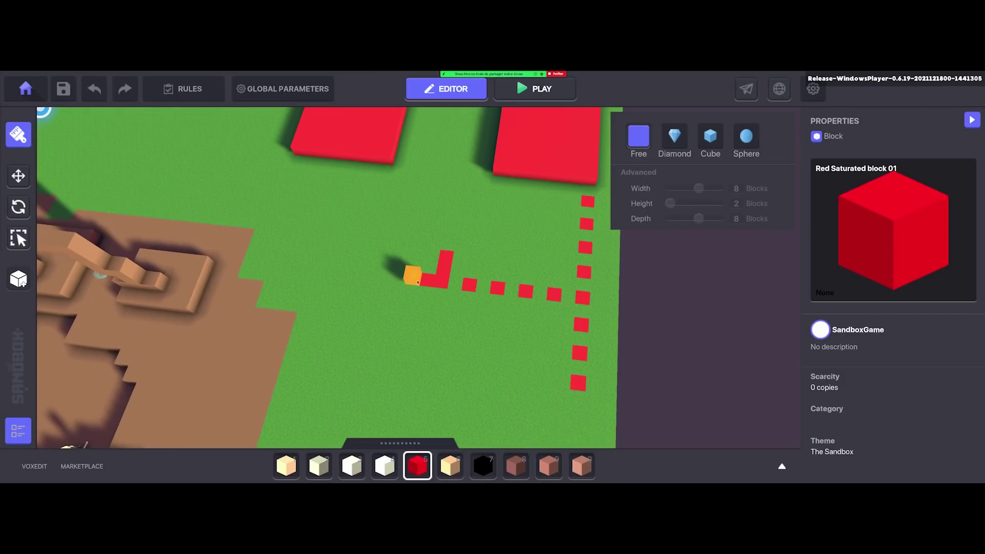
pyautogui.click(414, 278)
pyautogui.click(386, 275)
pyautogui.click(358, 272)
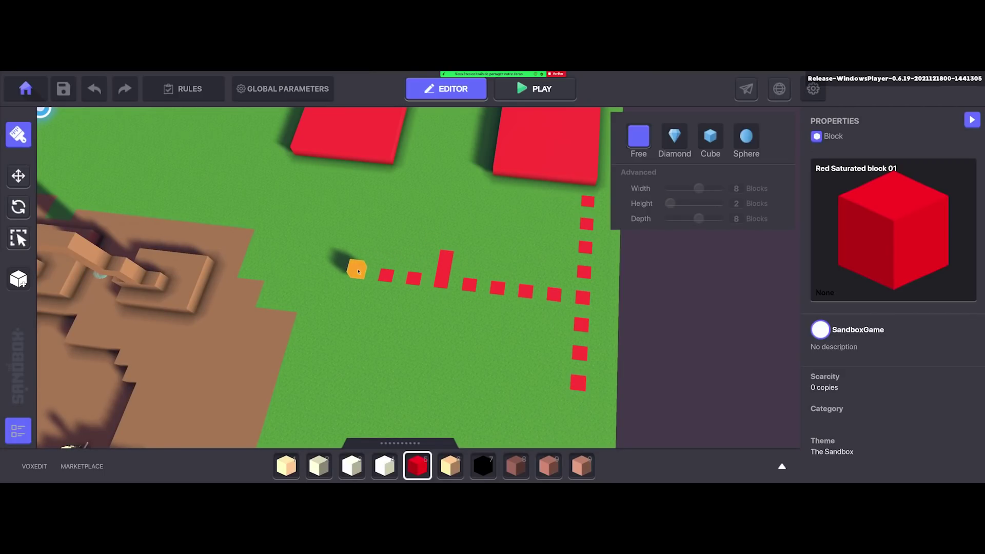
pyautogui.click(329, 265)
pyautogui.click(301, 262)
pyautogui.moveTo(301, 262); pyautogui.dragTo(499, 337, button='right')
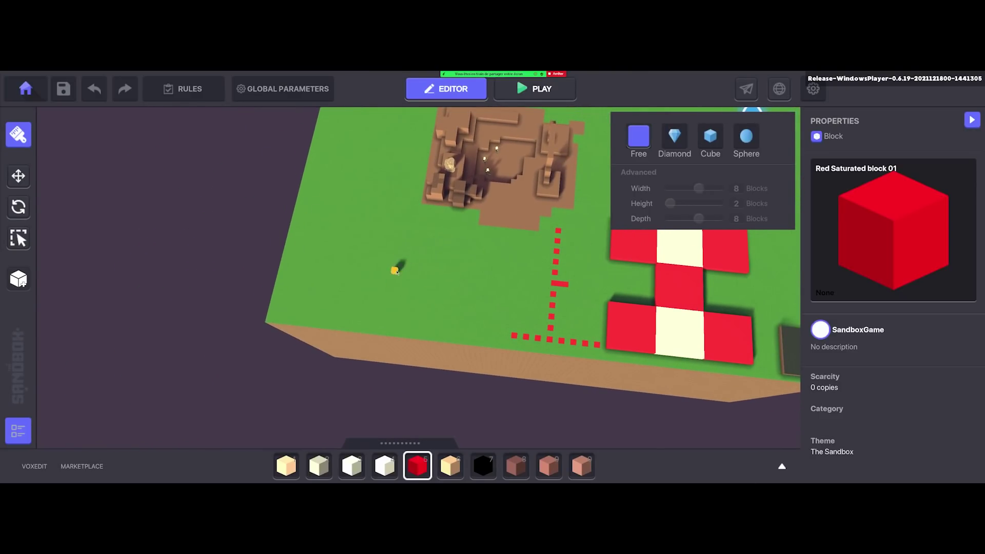
pyautogui.moveTo(396, 270); pyautogui.dragTo(514, 325, button='right')
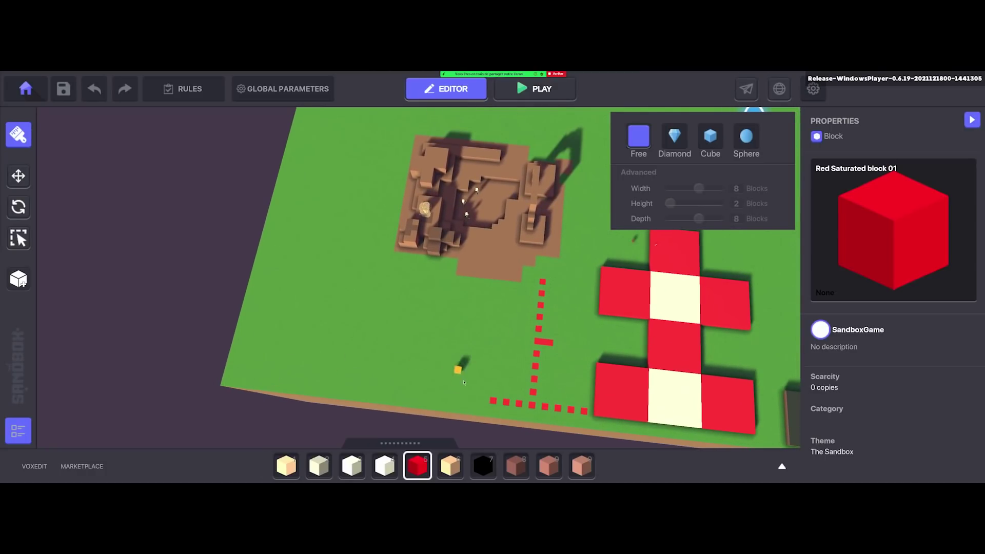
pyautogui.moveTo(463, 287); pyautogui.dragTo(397, 326, button='right')
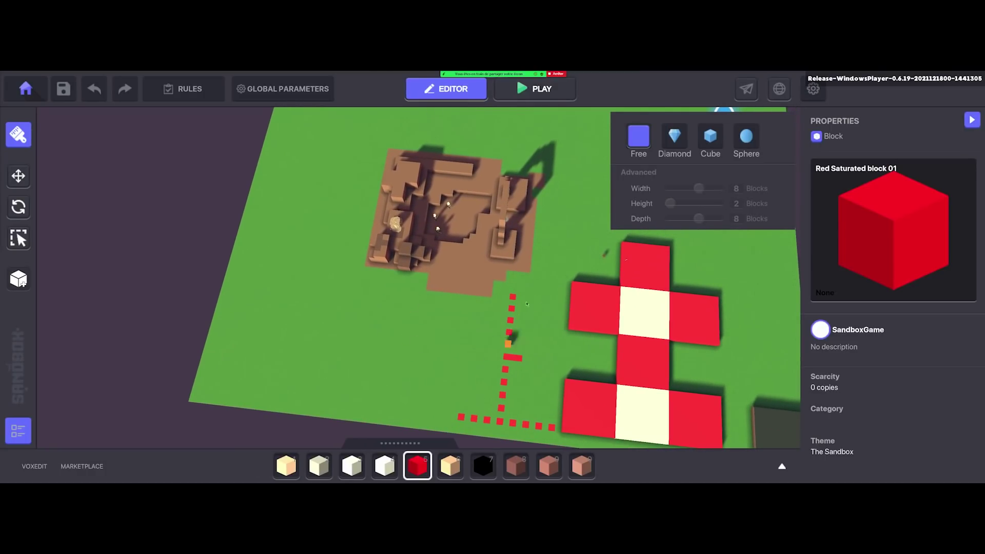
pyautogui.moveTo(526, 304); pyautogui.dragTo(370, 338, button='right')
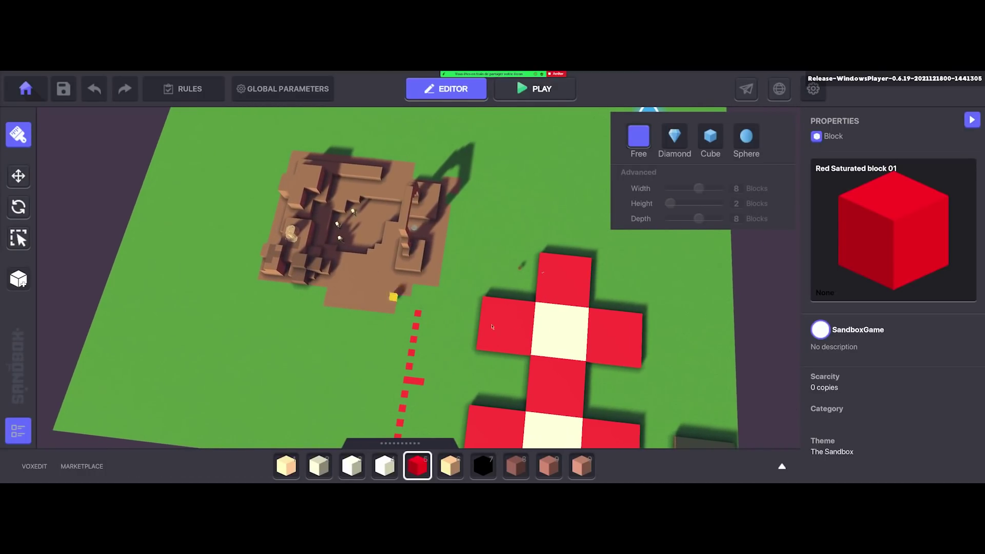
pyautogui.moveTo(507, 315); pyautogui.dragTo(400, 265, button='right')
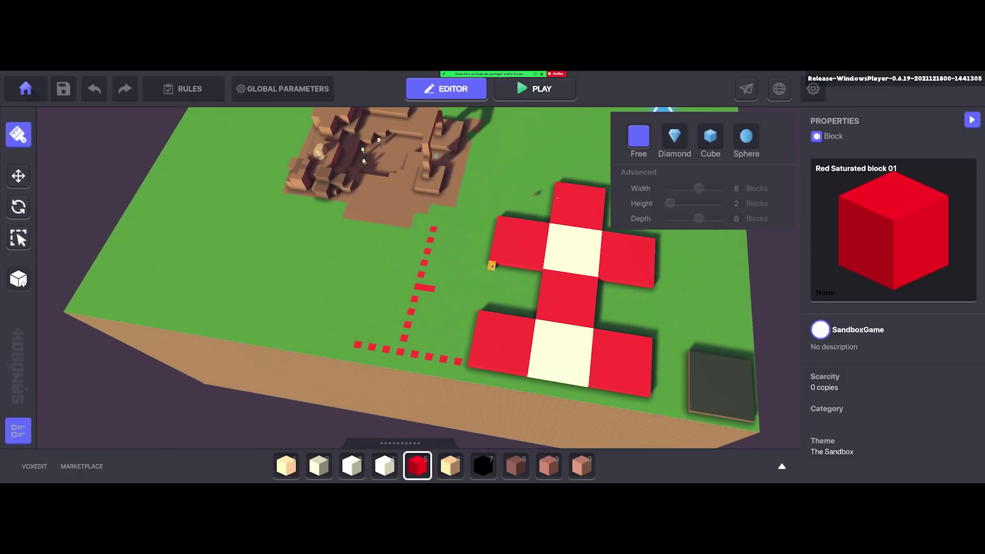
pyautogui.moveTo(512, 254); pyautogui.dragTo(321, 271, button='right')
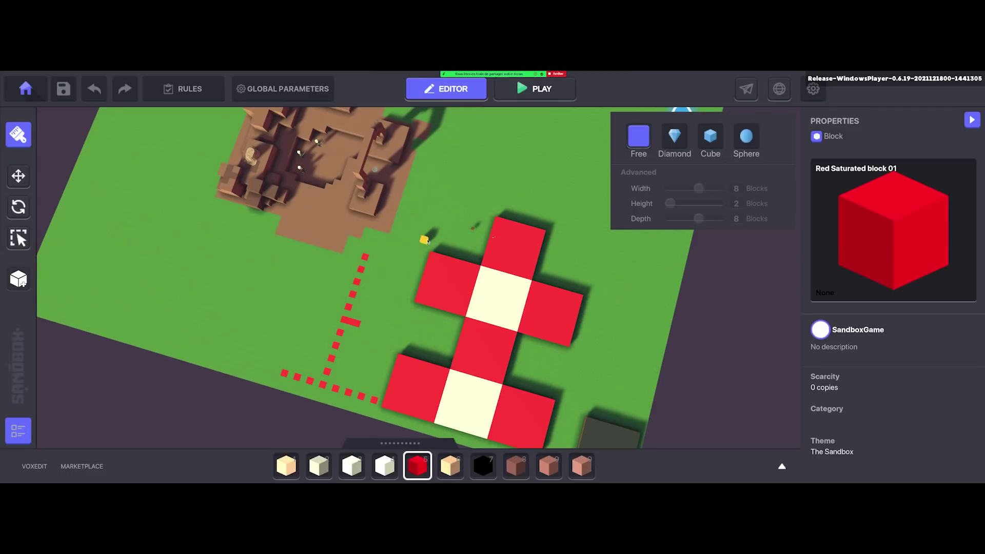
# Dig an irregular multi-level pit into the grass at the empty corner beyond the spaced red blocks.
pyautogui.moveTo(358, 268); pyautogui.dragTo(524, 240, button='middle')
pyautogui.moveTo(314, 270); pyautogui.dragTo(484, 302, button='middle')
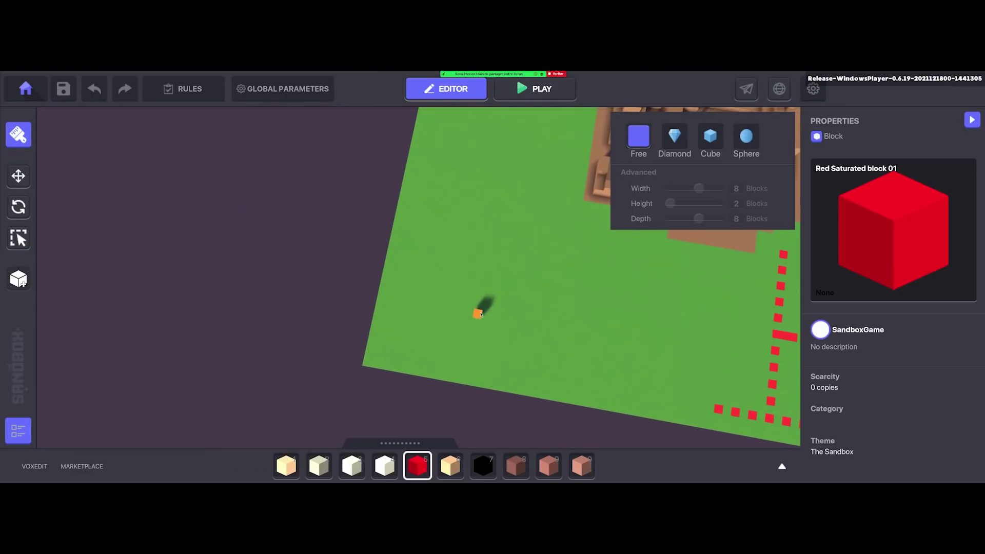
pyautogui.moveTo(466, 254); pyautogui.dragTo(616, 375)
pyautogui.moveTo(487, 234); pyautogui.dragTo(566, 308)
pyautogui.moveTo(457, 277); pyautogui.dragTo(500, 311)
pyautogui.moveTo(510, 271); pyautogui.dragTo(597, 336)
pyautogui.click(524, 256)
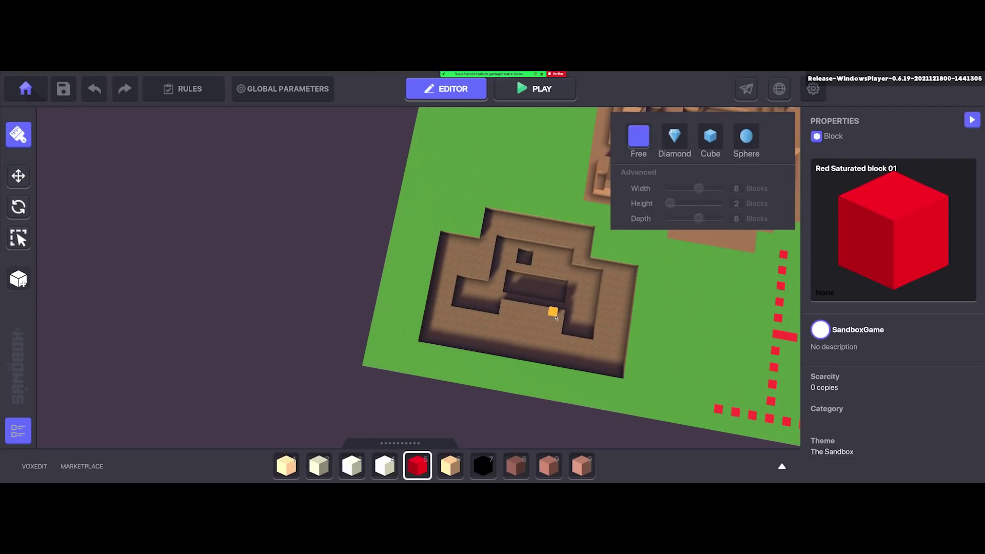
pyautogui.moveTo(554, 305); pyautogui.dragTo(519, 330)
# Search the block library for "water" and choose the Water 01 block as the building block.
pyautogui.moveTo(531, 329); pyautogui.dragTo(500, 288, button='right')
pyautogui.press('Tab')
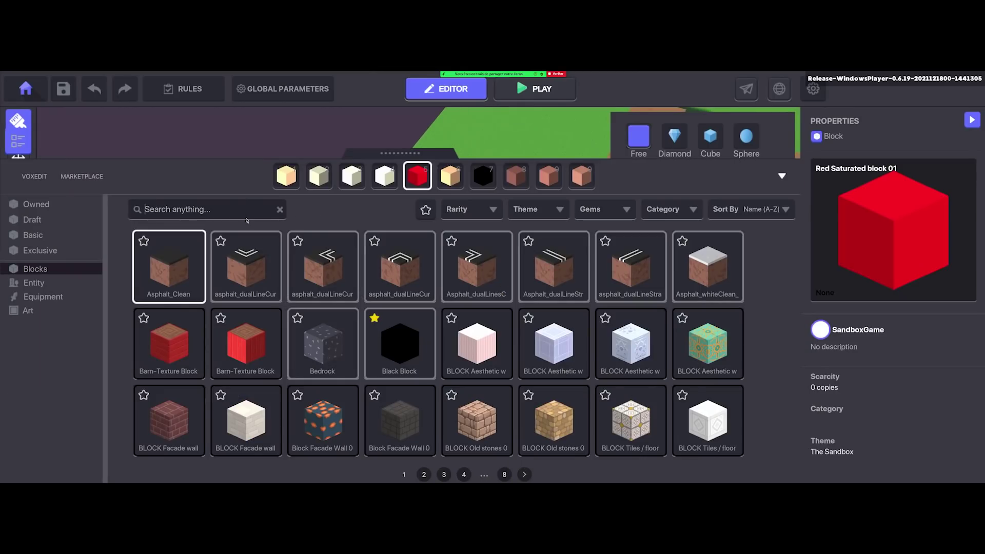
pyautogui.write('water')
pyautogui.click(181, 277)
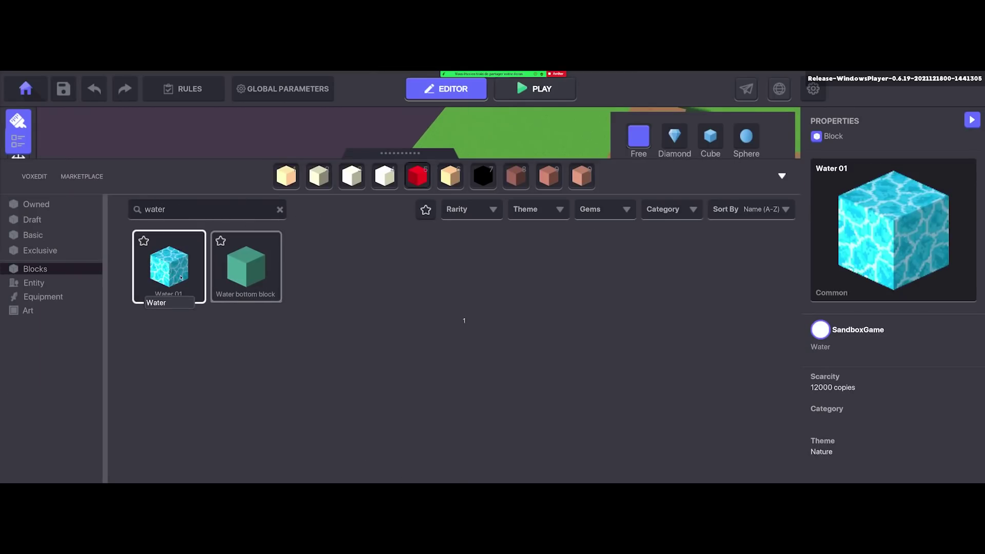
# Fill the deeper, lower hollows of the dug pit with Water 01 blocks.
pyautogui.press('Tab')
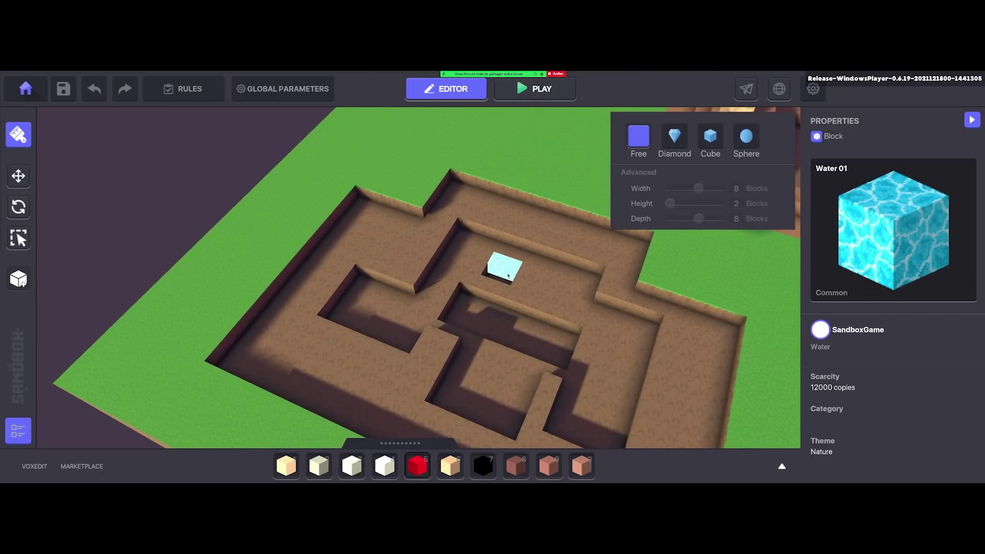
pyautogui.moveTo(505, 280); pyautogui.dragTo(516, 295, button='right')
pyautogui.moveTo(516, 295); pyautogui.dragTo(414, 197, button='middle')
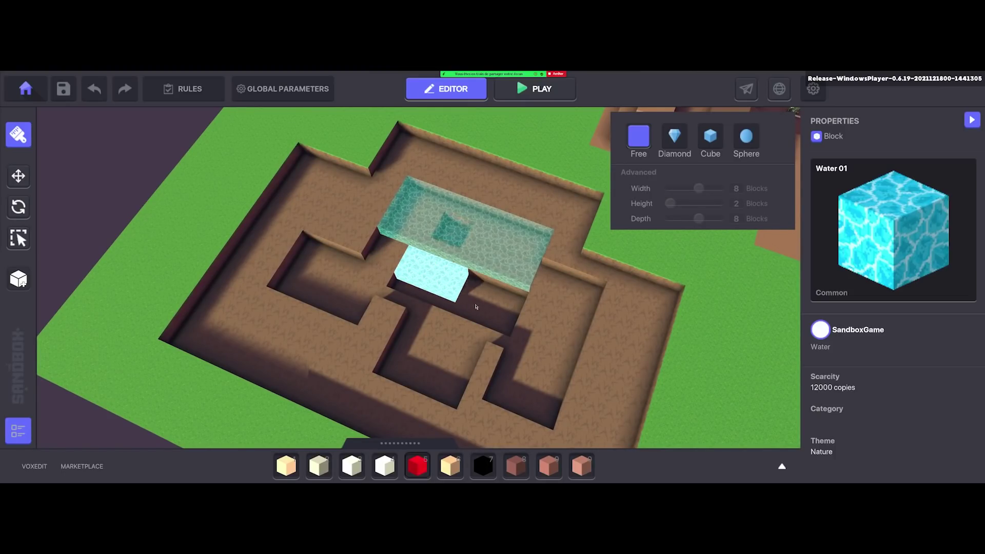
pyautogui.click(504, 329)
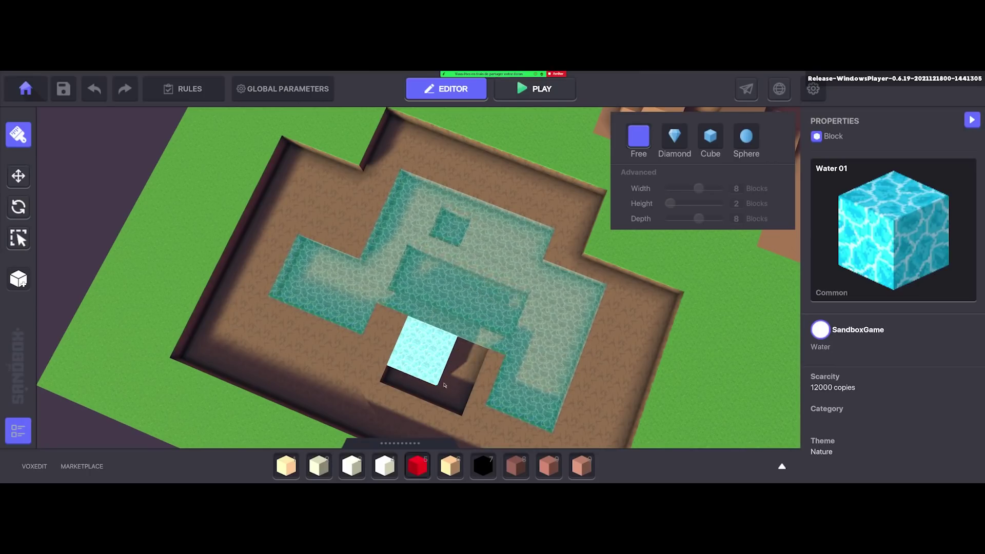
# Fill the pit's upper level with Water 01 blocks so the whole basin holds water up to the surrounding grass.
pyautogui.moveTo(398, 137); pyautogui.dragTo(568, 249)
pyautogui.moveTo(286, 149); pyautogui.dragTo(561, 432)
pyautogui.scroll(-5, 490, 310)
pyautogui.moveTo(463, 326); pyautogui.dragTo(470, 292, button='right')
pyautogui.scroll(3, 453, 301)
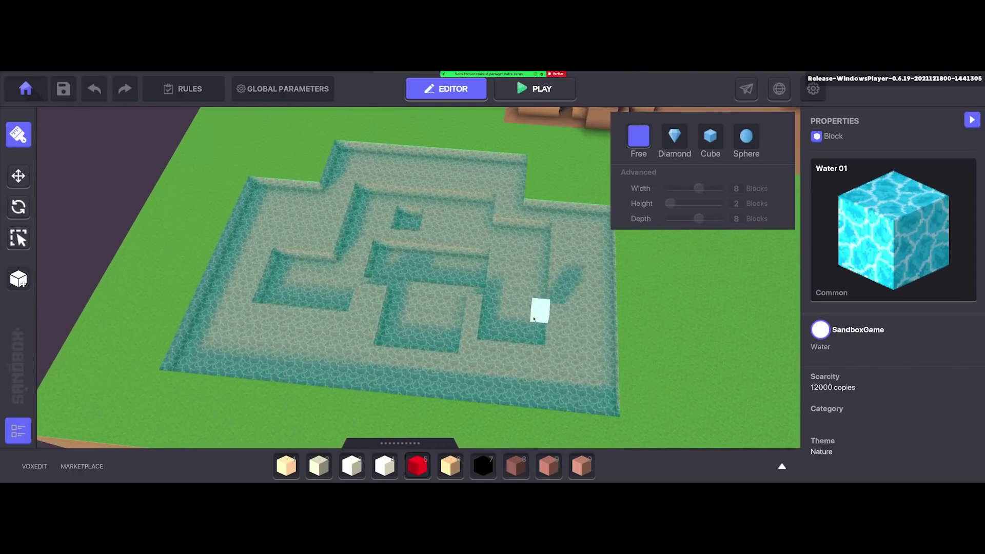
# Dig out a single block from the pool's inner ledge and fill the gap with water.
pyautogui.scroll(3, 422, 237)
pyautogui.moveTo(422, 238); pyautogui.dragTo(480, 279, button='right')
pyautogui.scroll(2, 482, 303)
pyautogui.click(485, 259)
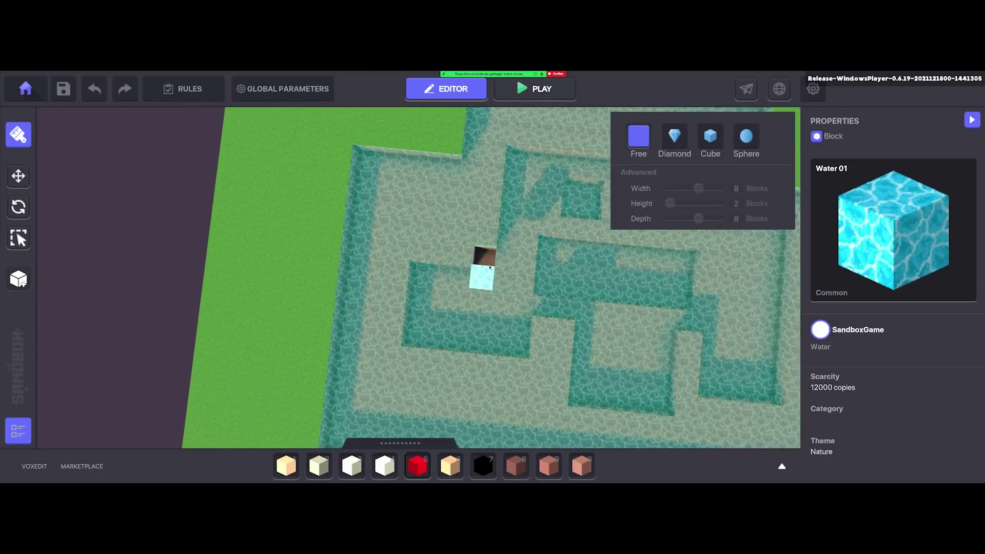
pyautogui.moveTo(593, 289); pyautogui.dragTo(614, 257, button='right')
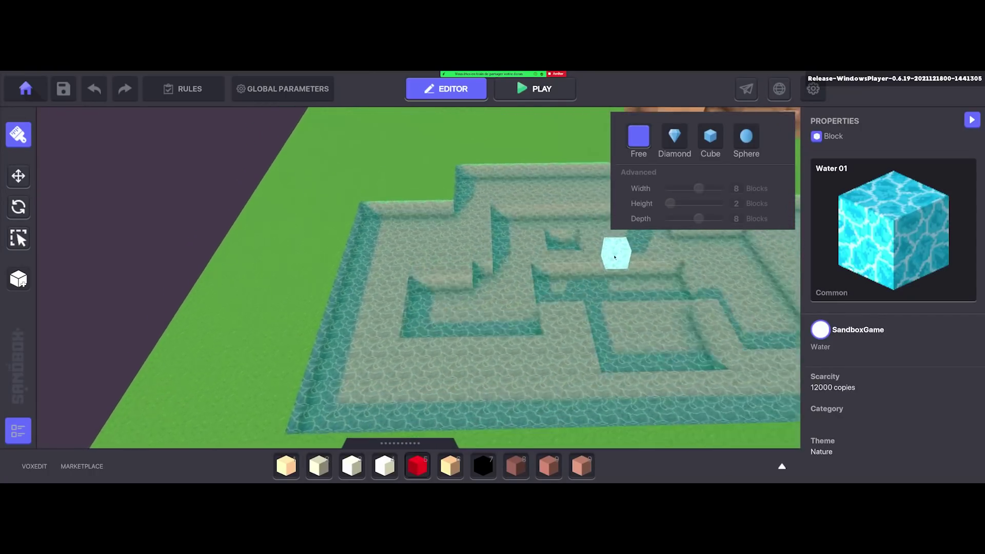
pyautogui.scroll(-5, 614, 257)
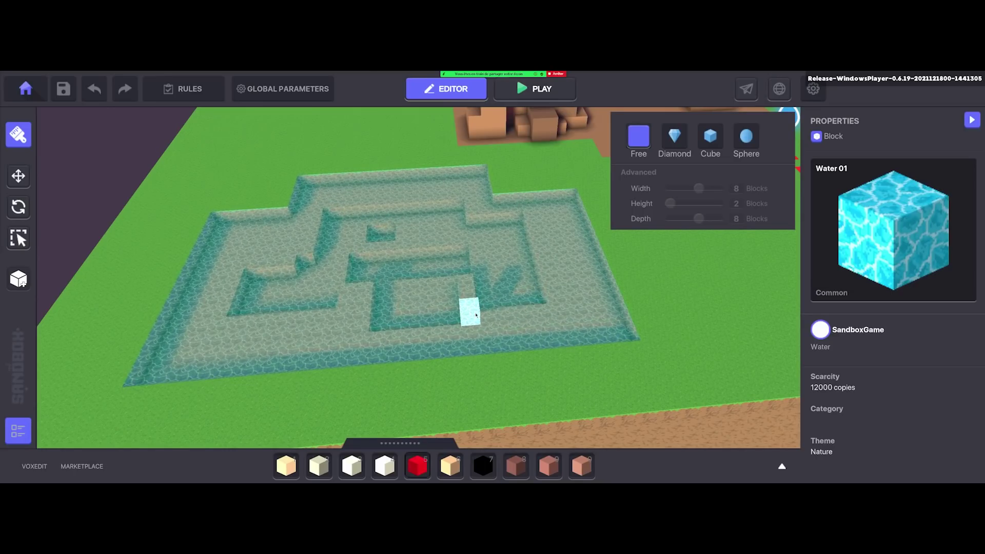
# Build a small stacked cluster of Rosybrown block 1 on the grass at the pool's outer corner near the map edge.
pyautogui.press('d')
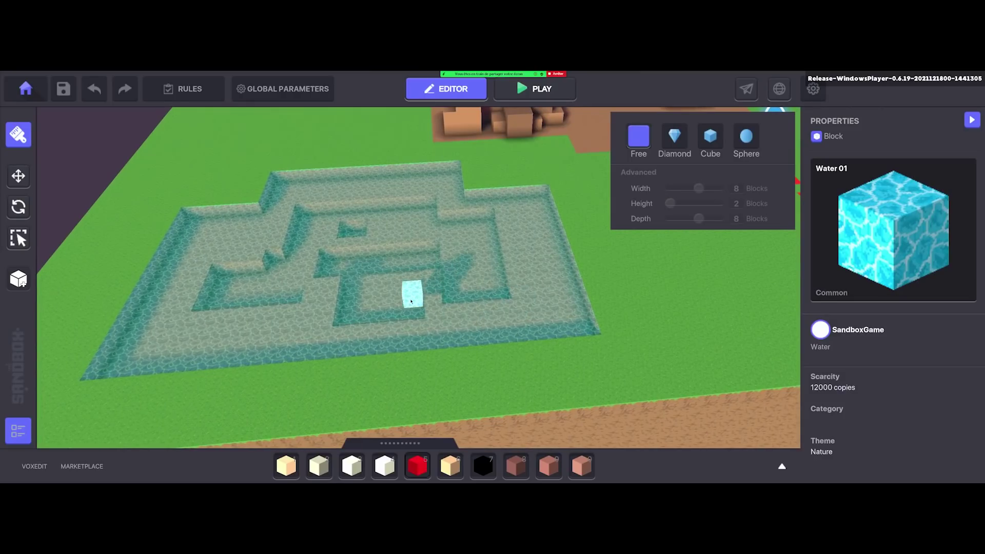
pyautogui.click(515, 465)
pyautogui.press('w')
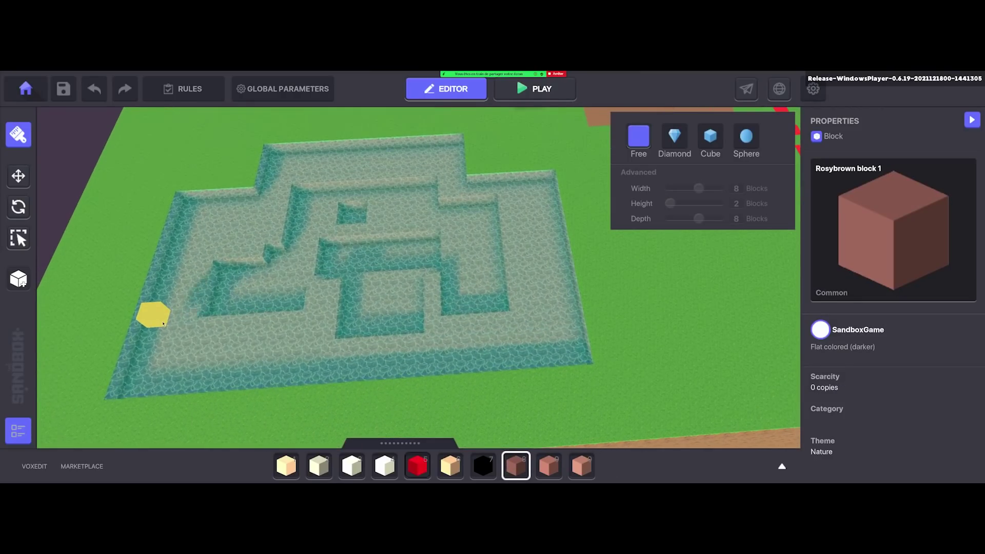
pyautogui.click(188, 355)
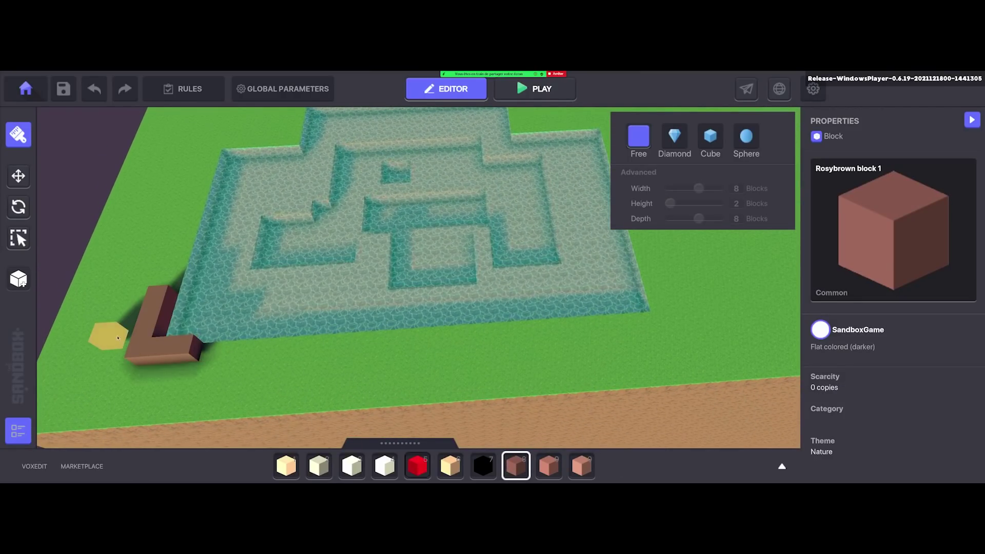
pyautogui.click(128, 379)
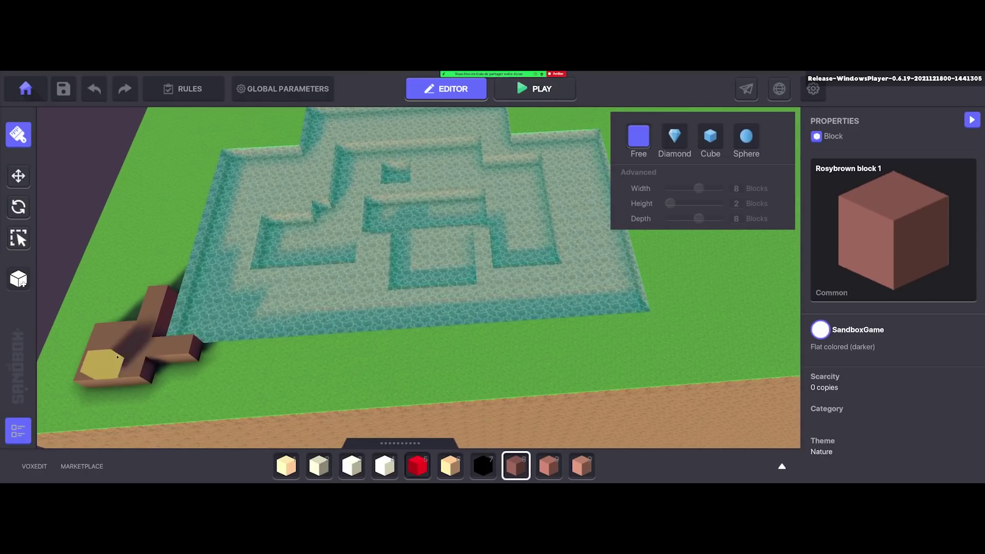
pyautogui.click(106, 340)
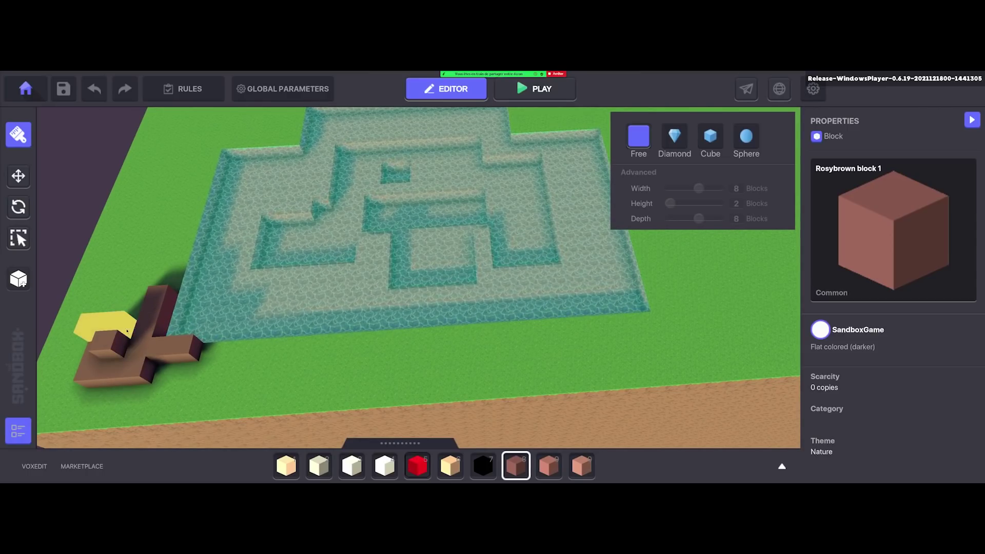
pyautogui.click(103, 327)
pyautogui.scroll(-2, 144, 314)
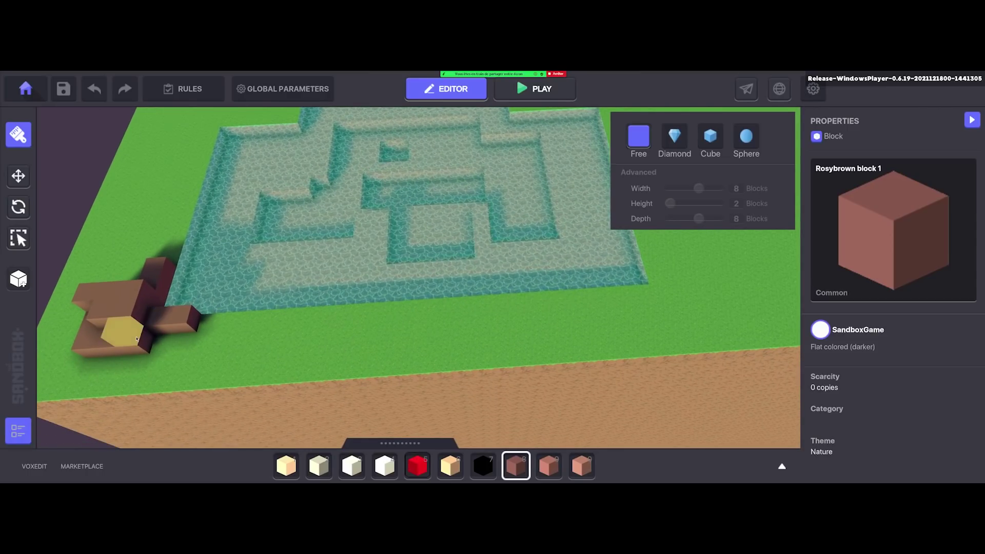
# Extend the Rosybrown block 1 cluster with a straight wall along the adjoining short side of the pool.
pyautogui.moveTo(149, 356); pyautogui.dragTo(285, 307, button='right')
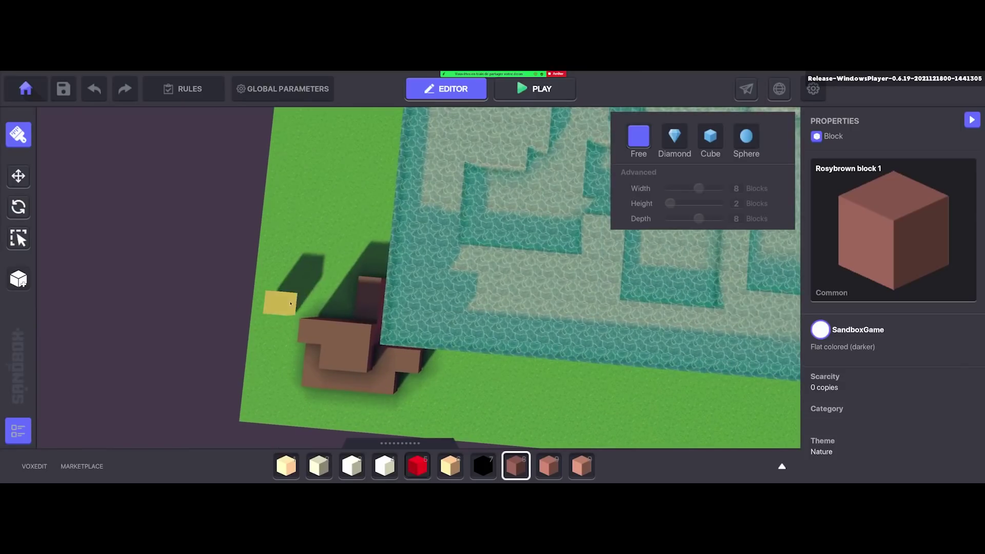
pyautogui.moveTo(362, 255); pyautogui.dragTo(349, 231, button='right')
pyautogui.scroll(-1, 347, 220)
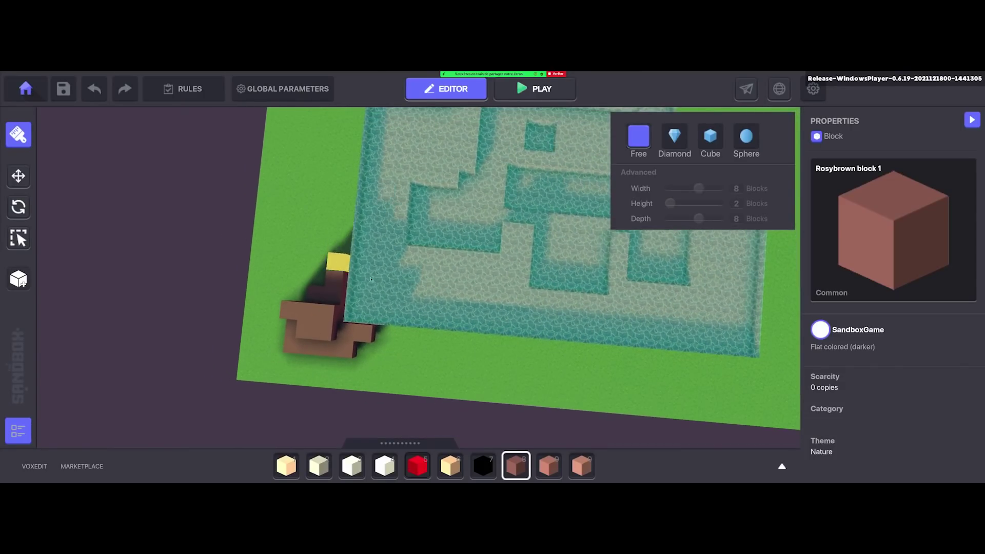
pyautogui.click(345, 207)
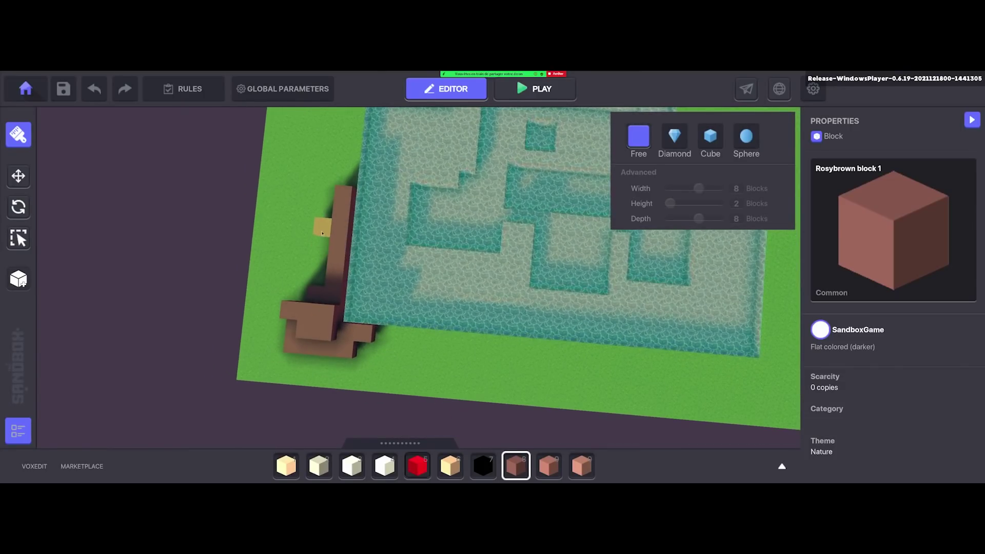
pyautogui.scroll(-3, 339, 257)
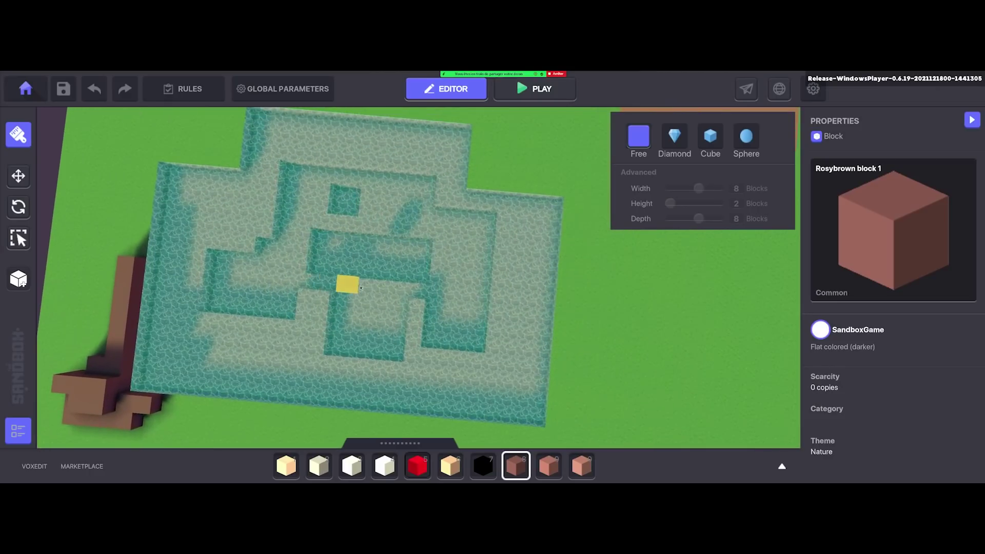
pyautogui.moveTo(345, 282); pyautogui.dragTo(379, 287, button='right')
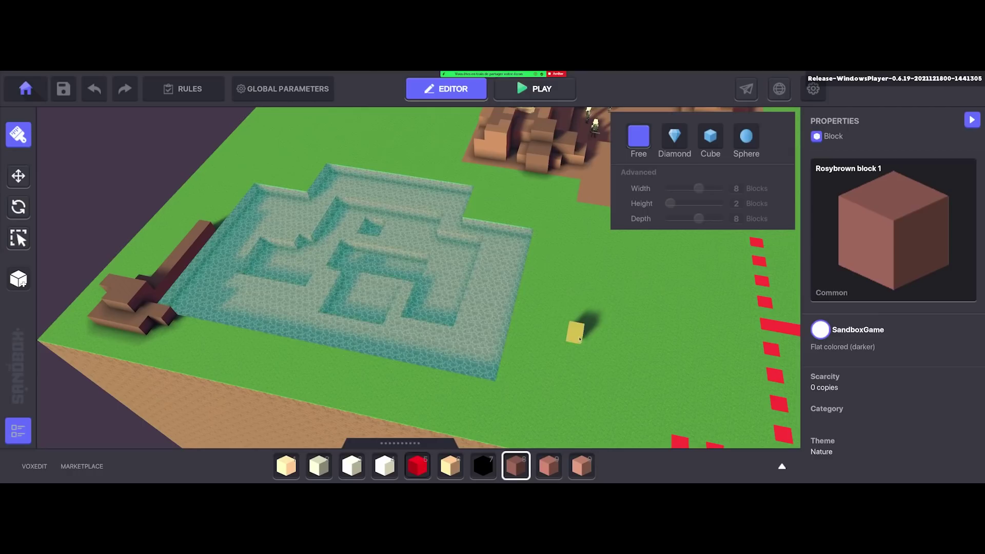
# Play-test the experience, running and jumping the avatar over the rooftop's red blocks to view the landscape below.
pyautogui.press('d')
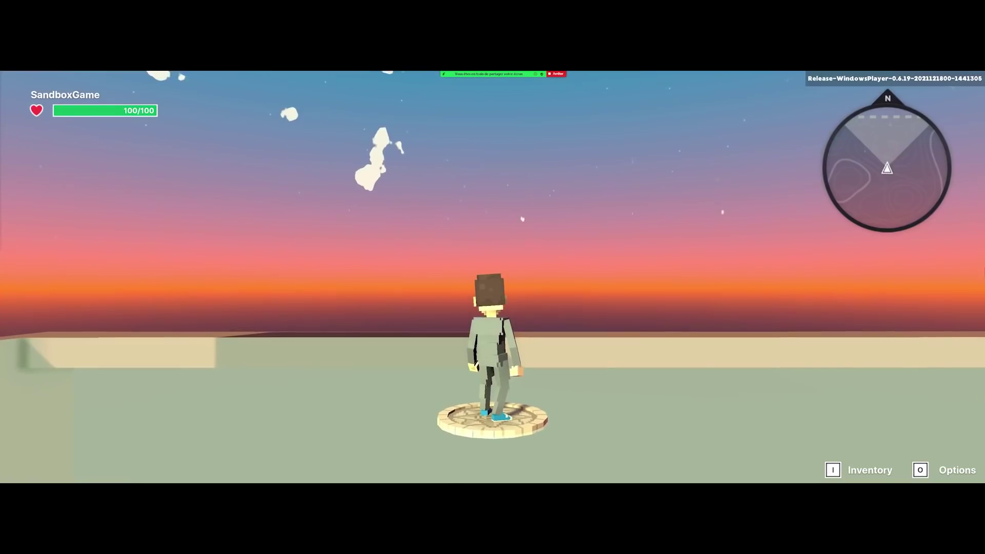
pyautogui.press('w')
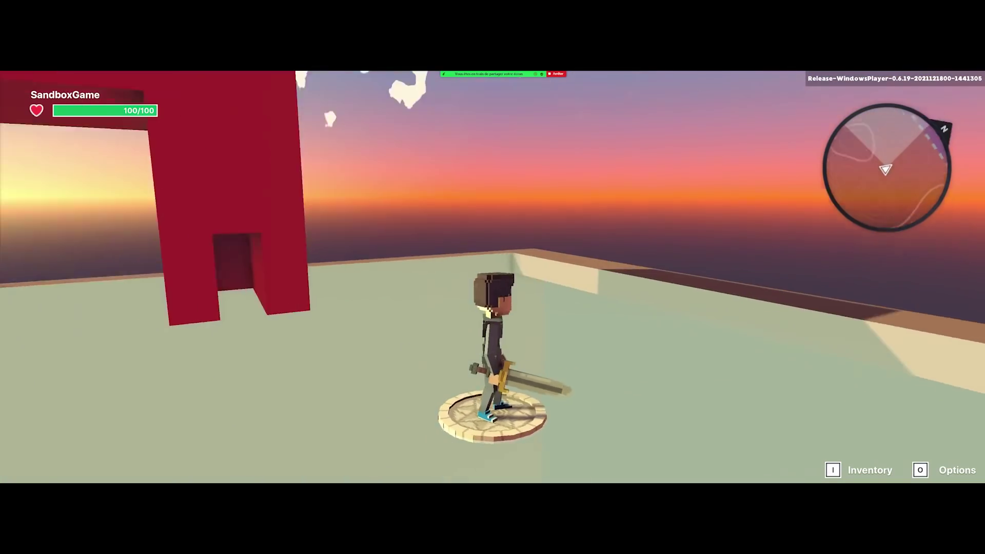
pyautogui.press('w')
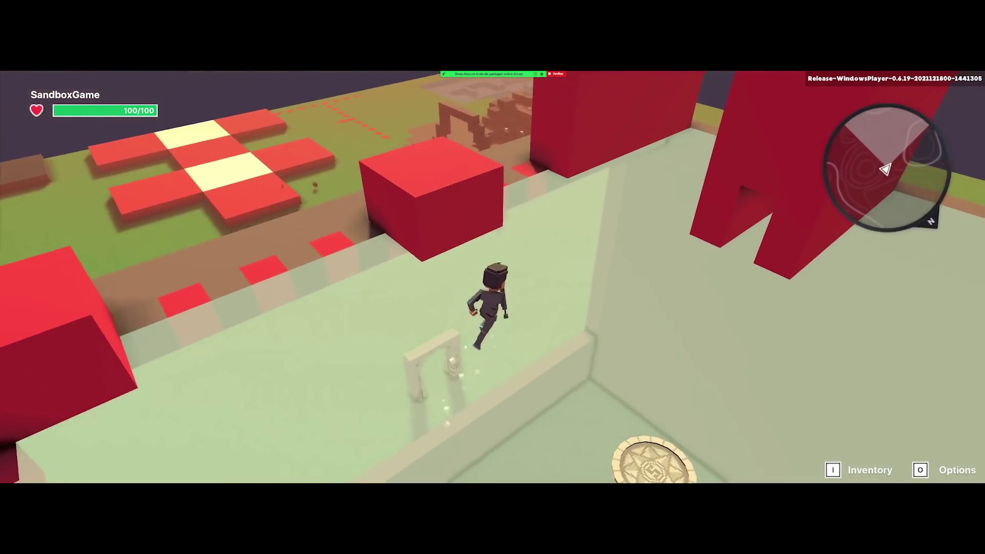
pyautogui.press('s')
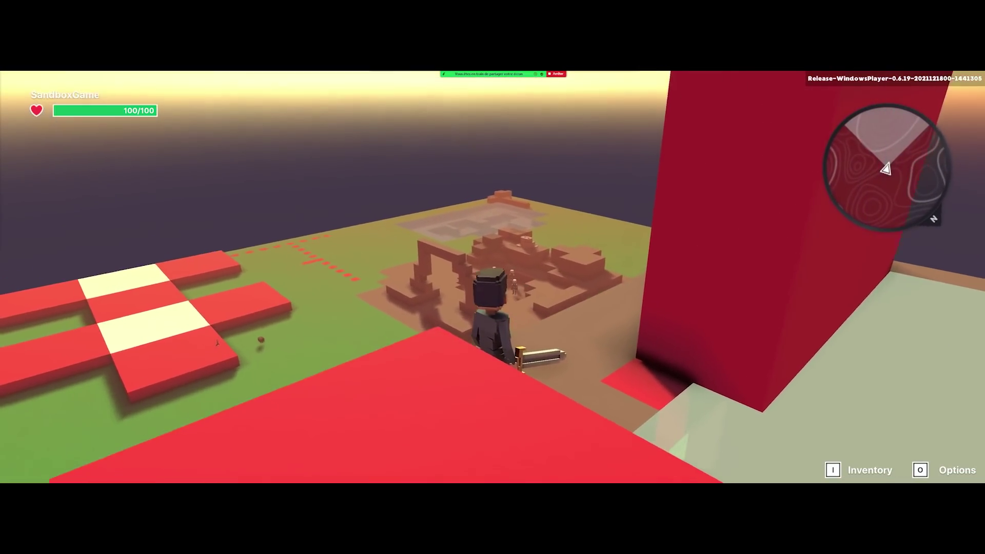
pyautogui.press('w')
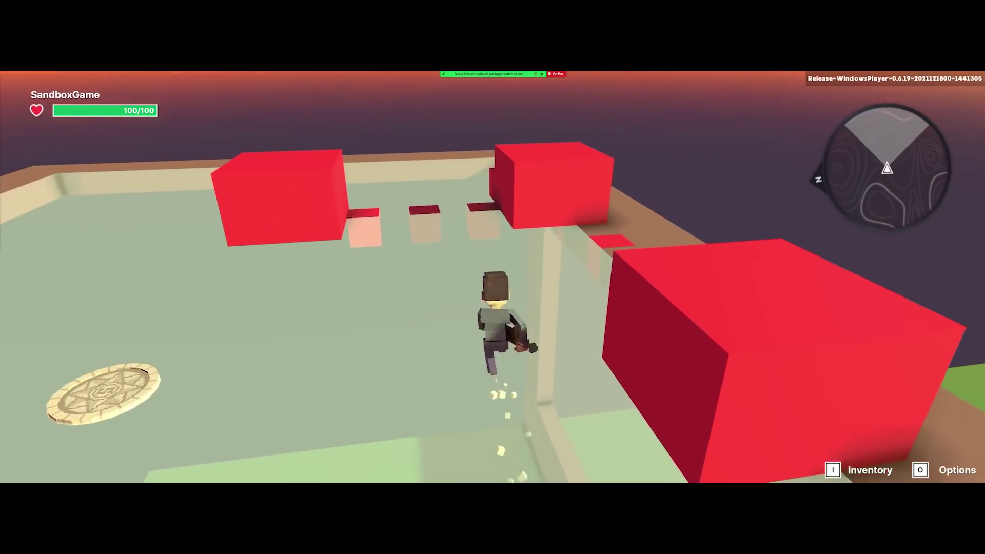
pyautogui.press('w')
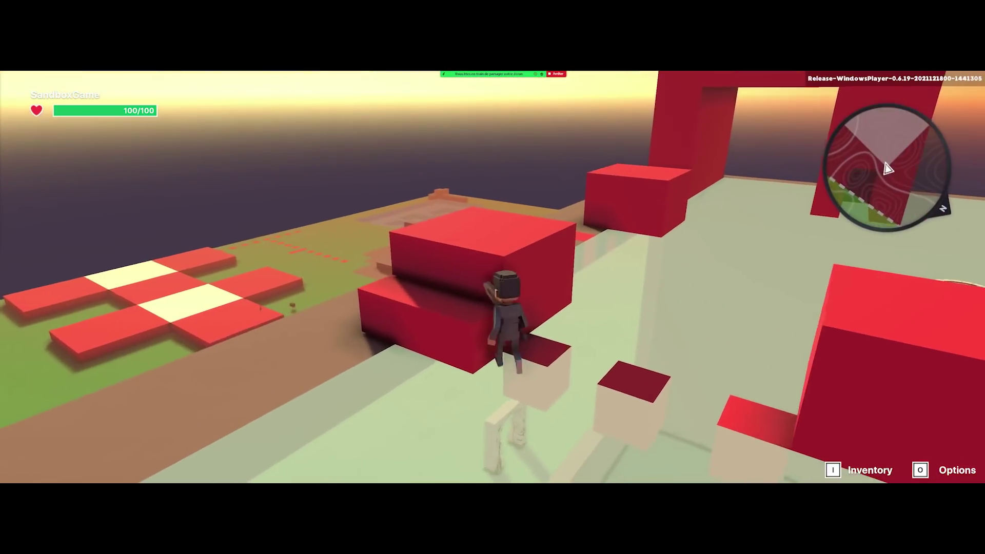
pyautogui.press('w')
pyautogui.press('space')
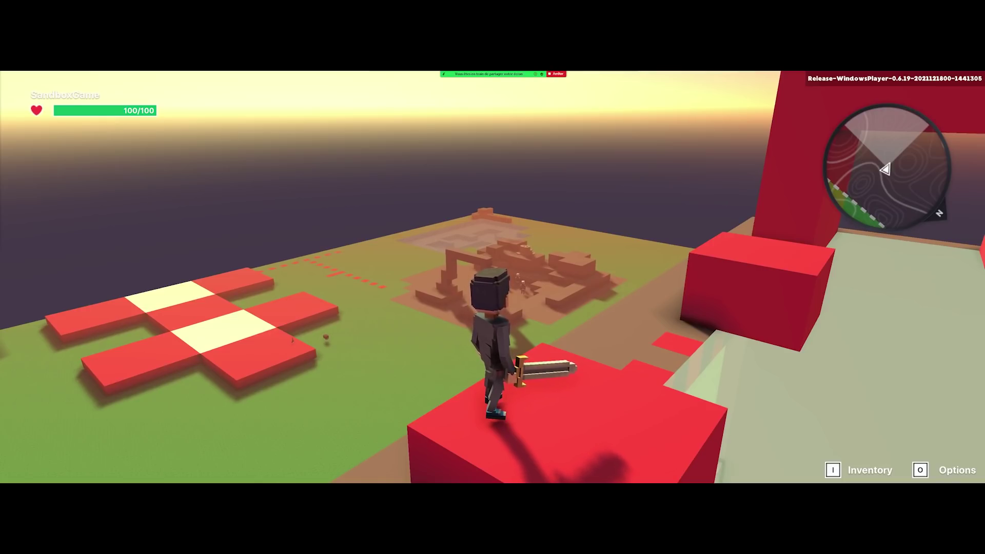
# Jump the avatar toward the red archway, return along the roof to overlook the red-white slabs, and leave play mode.
pyautogui.press('w')
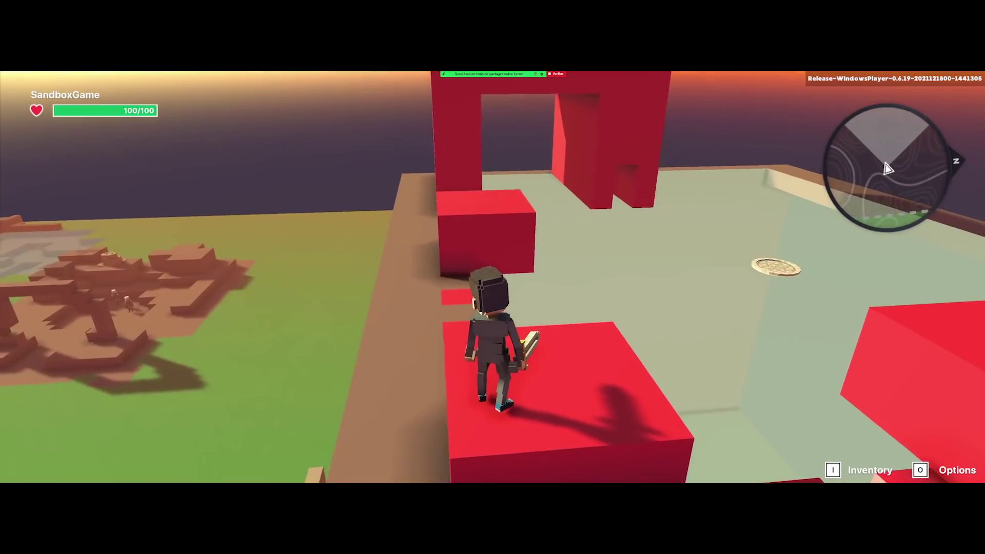
pyautogui.press('space')
pyautogui.press('s')
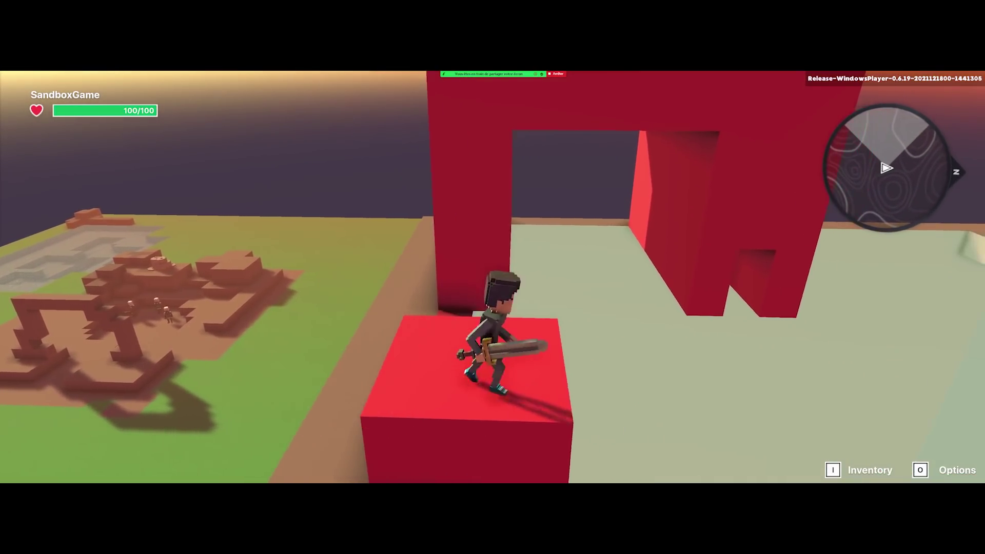
pyautogui.press('w')
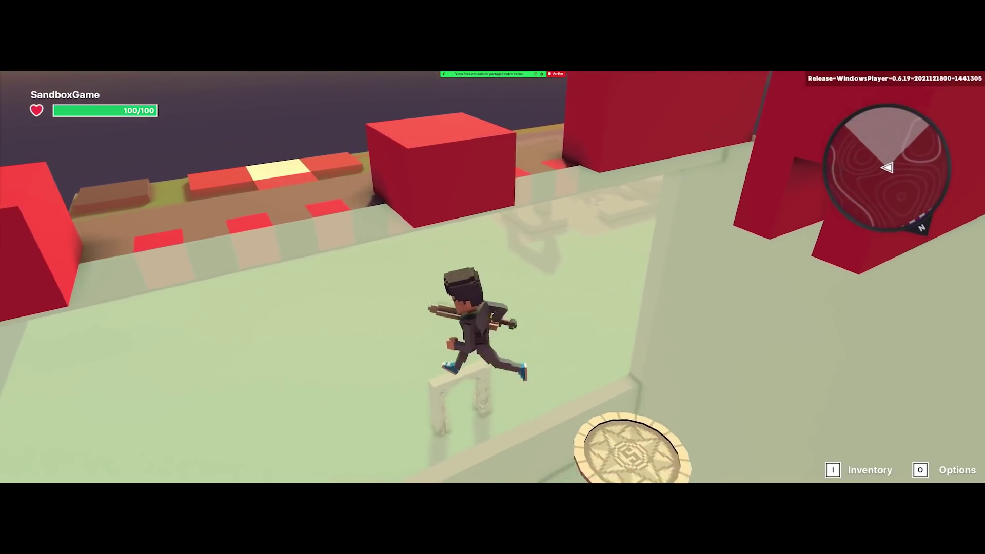
pyautogui.press('w')
pyautogui.press('1')
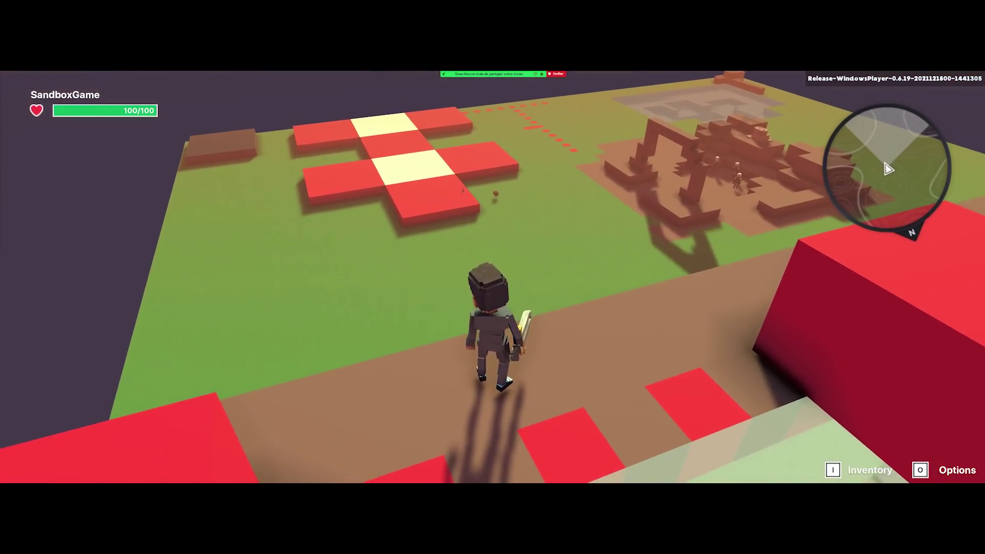
pyautogui.press('Escape')
# Move the Blue Moon Blade off the red slab onto the nearby grass, to X 62.43, Z 32.28.
pyautogui.press('w')
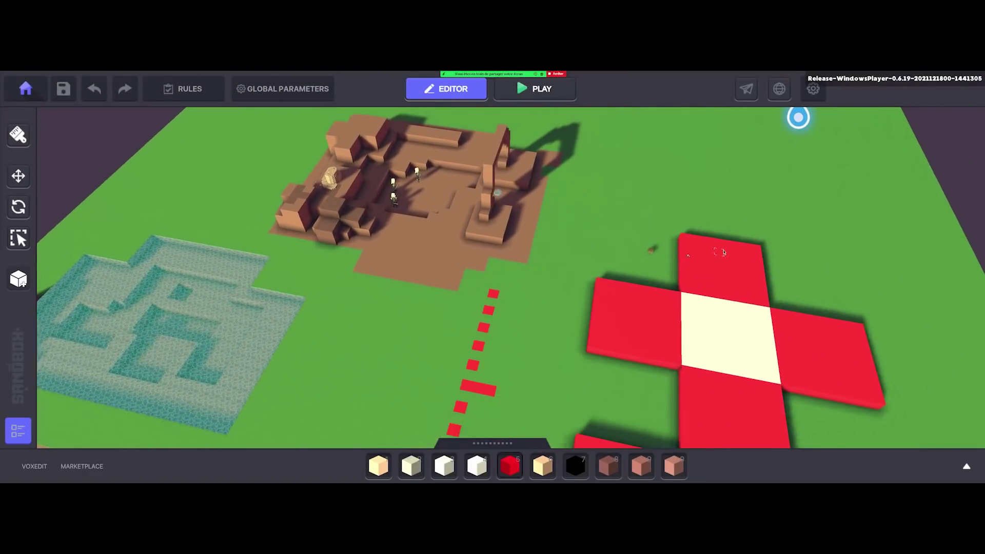
pyautogui.click(679, 257)
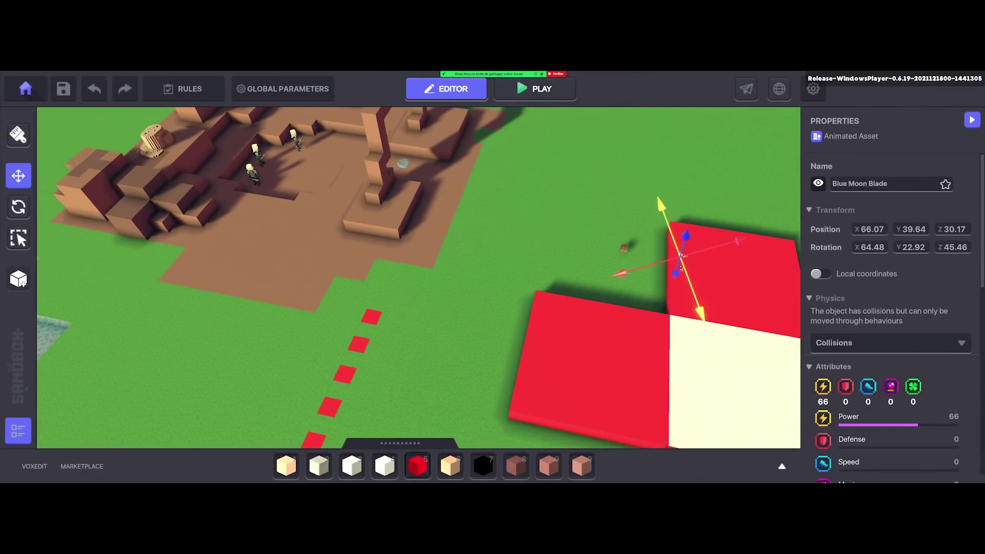
pyautogui.moveTo(681, 256); pyautogui.dragTo(625, 227)
# Switch the Blue Moon Blade's move handles to local coordinates and back to global coordinates.
pyautogui.click(821, 273)
pyautogui.moveTo(673, 296); pyautogui.dragTo(606, 294, button='right')
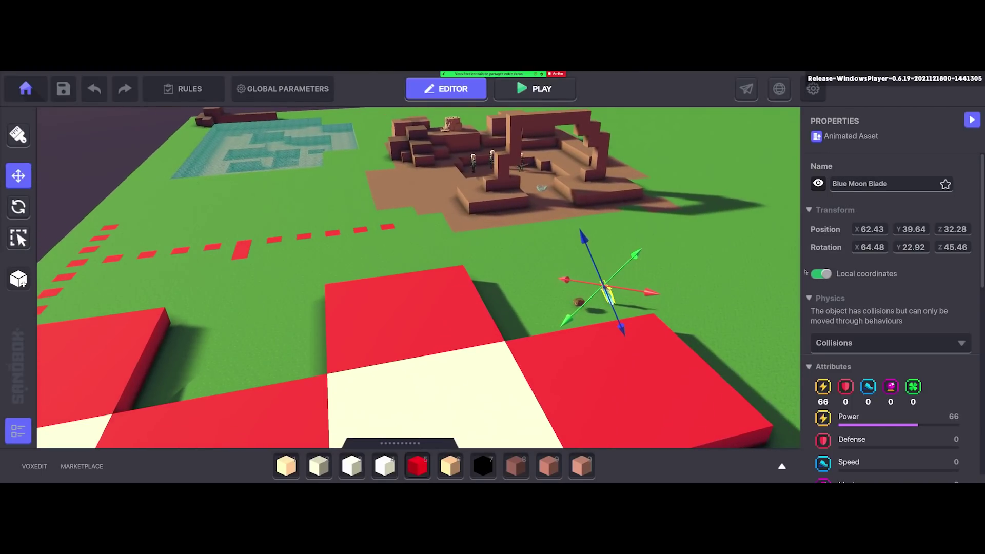
pyautogui.press('x')
pyautogui.press('w')
pyautogui.moveTo(512, 315); pyautogui.dragTo(122, 155, button='right')
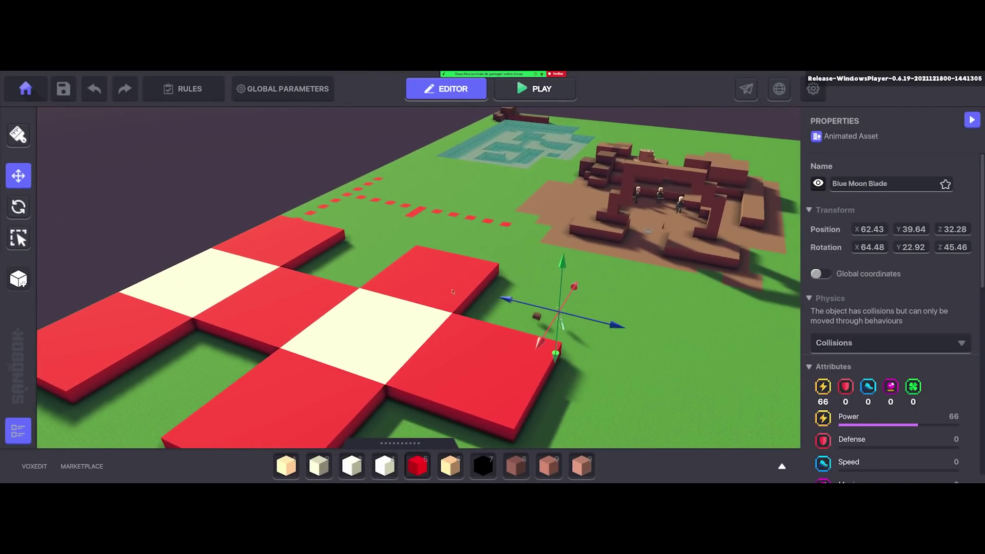
# Review the experience's ambience options for lighting and sound in the global parameters, then close them.
pyautogui.click(261, 90)
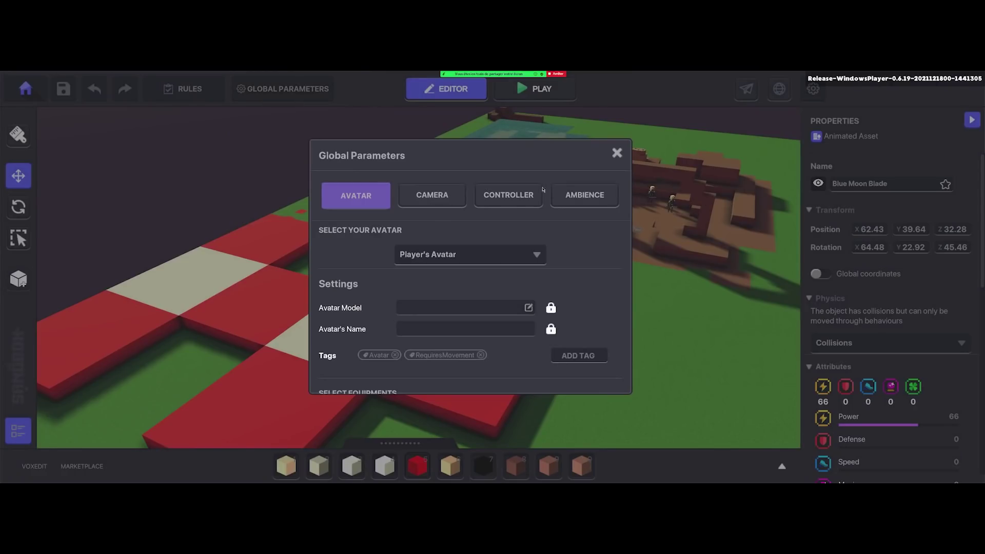
pyautogui.click(580, 195)
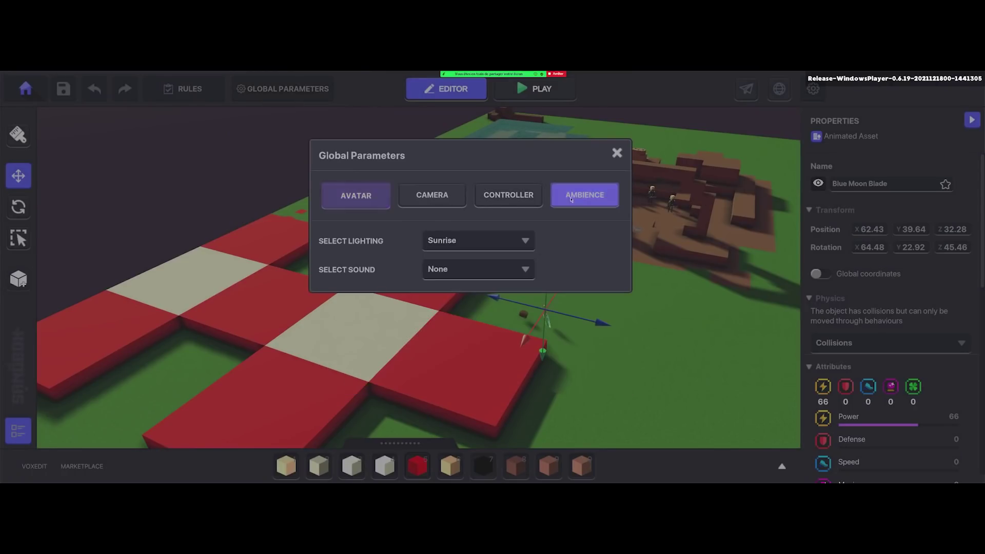
pyautogui.click(617, 153)
# Deselect the Blue Moon Blade and inspect the map around the red archway, the jump blocks and the brown rock structure.
pyautogui.scroll(3, 661, 320)
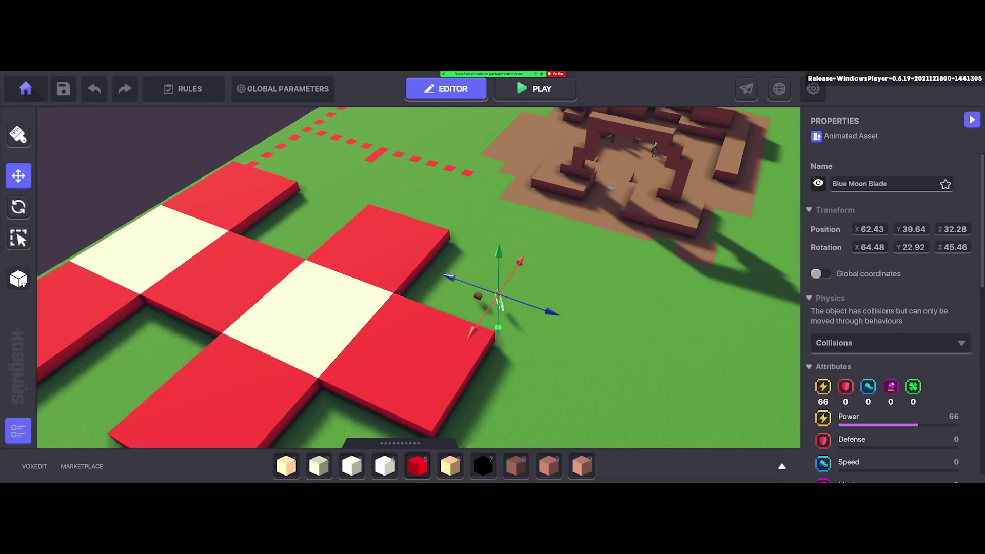
pyautogui.press('Escape')
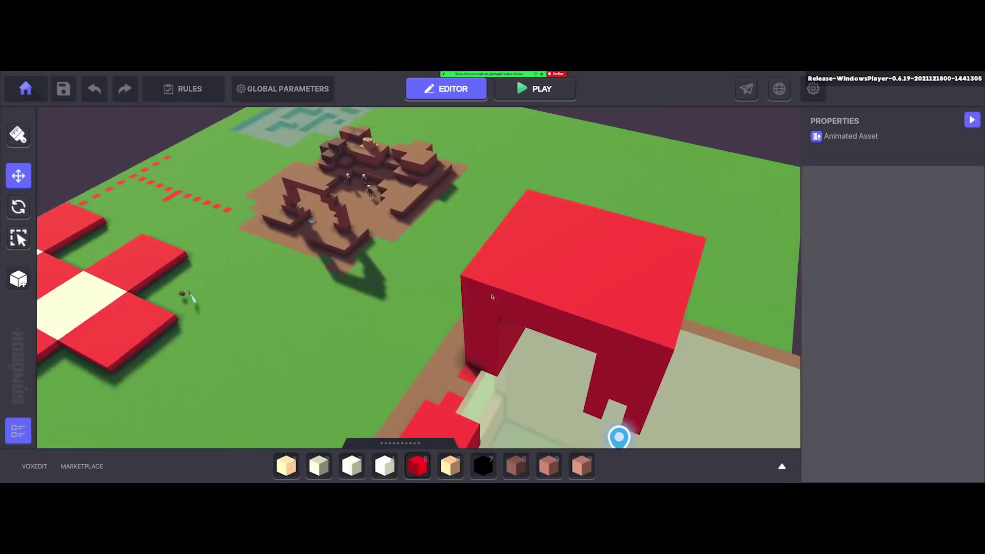
pyautogui.scroll(-5, 531, 354)
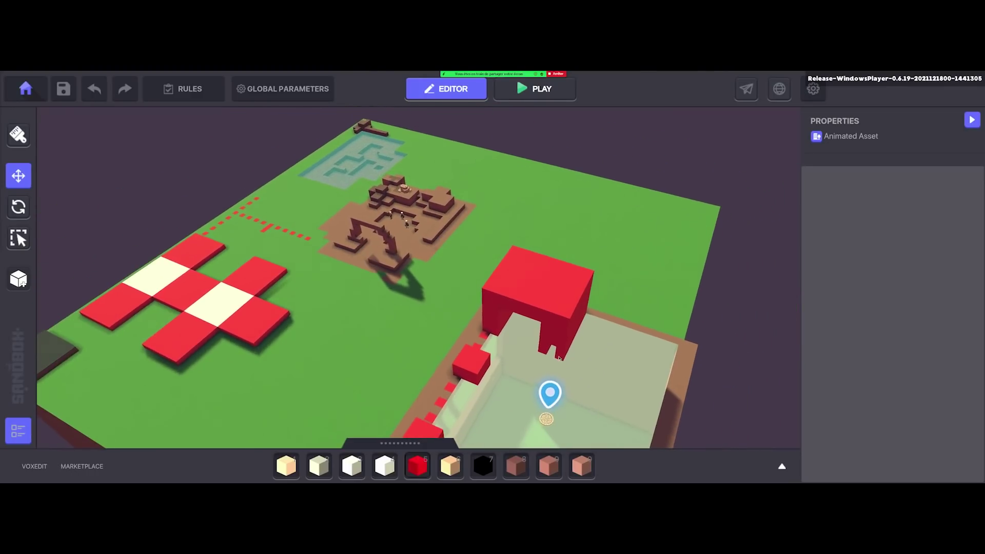
pyautogui.scroll(3, 531, 354)
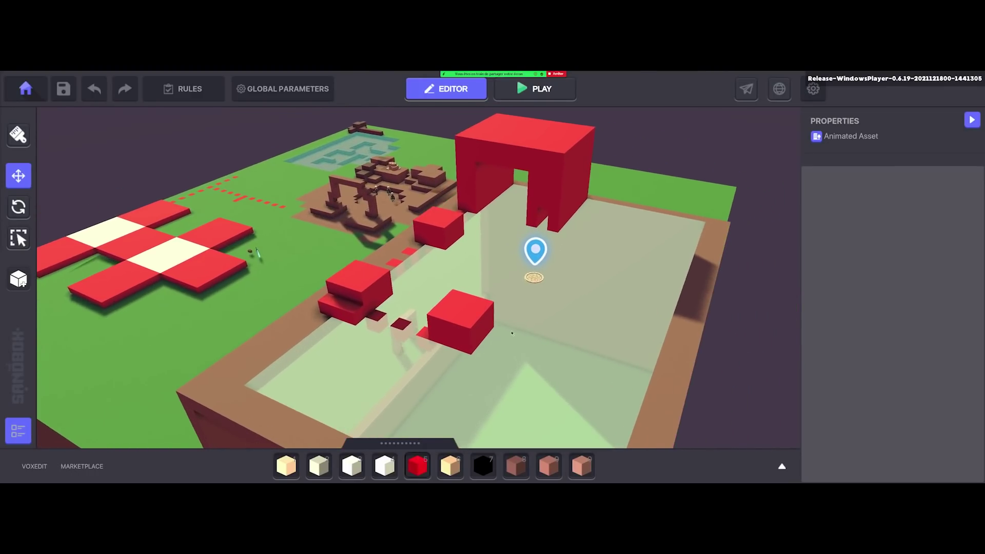
pyautogui.scroll(3, 512, 336)
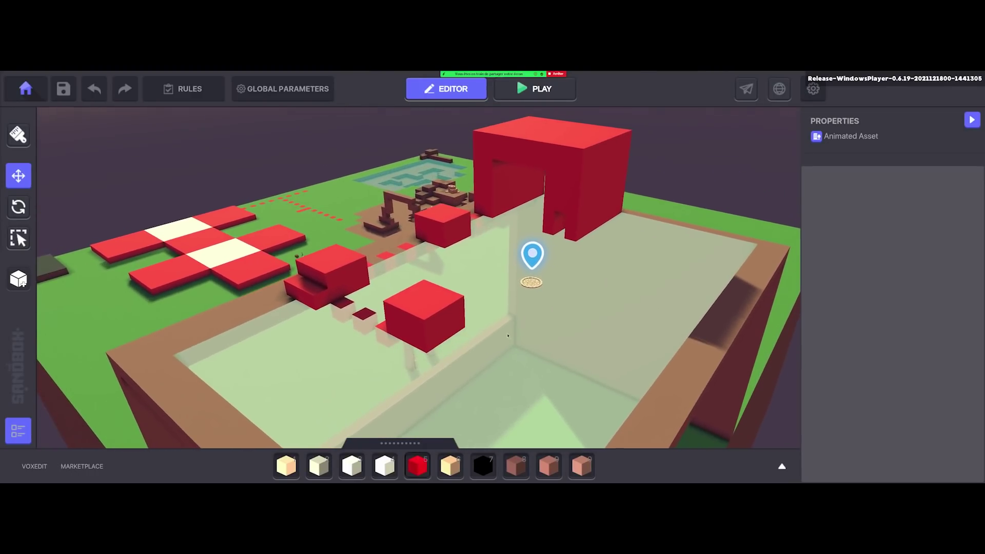
pyautogui.moveTo(479, 325)
pyautogui.mouseDown(button='right')
pyautogui.moveTo(492, 392)
pyautogui.moveTo(499, 352)
pyautogui.moveTo(492, 397)
pyautogui.moveTo(461, 354)
pyautogui.moveTo(471, 332)
pyautogui.mouseUp(button='right')
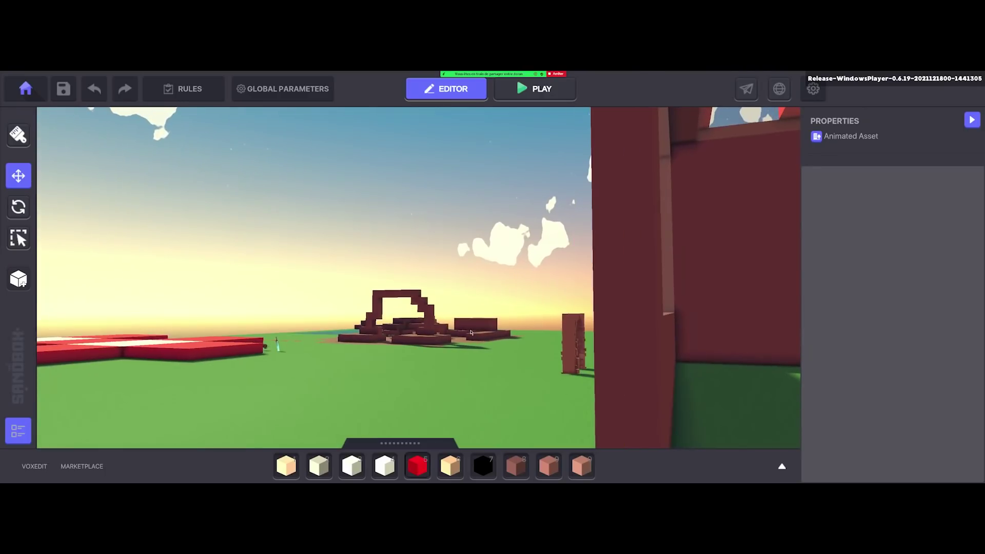
pyautogui.moveTo(339, 209); pyautogui.dragTo(318, 270, button='right')
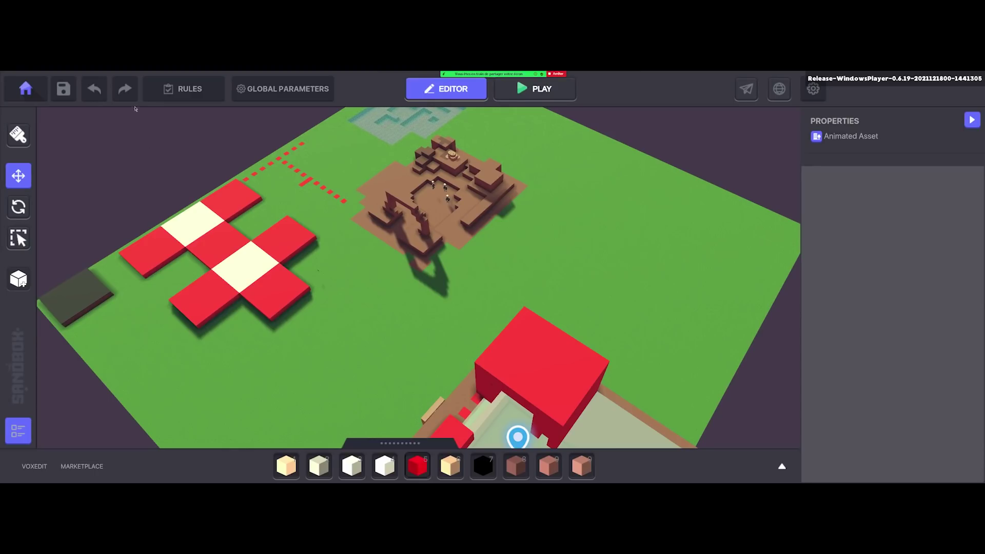
# Review the global camera parameters and the available camera types, keeping 3rd Person, and close the settings.
pyautogui.click(250, 94)
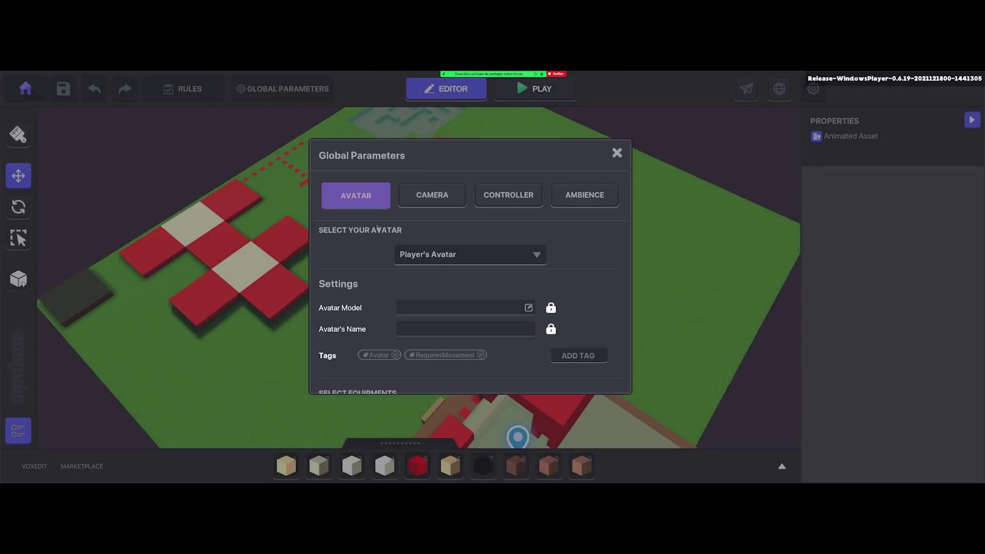
pyautogui.click(423, 200)
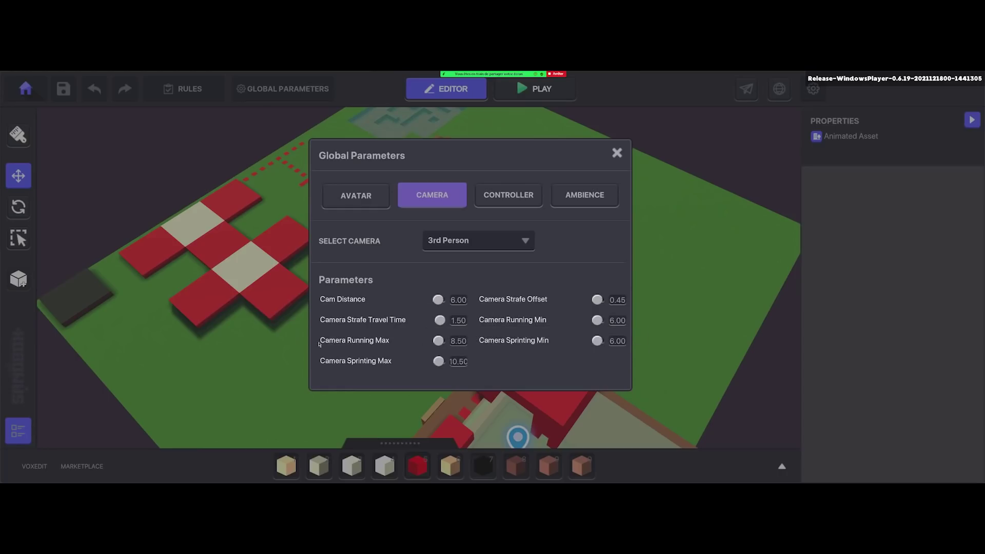
pyautogui.click(493, 247)
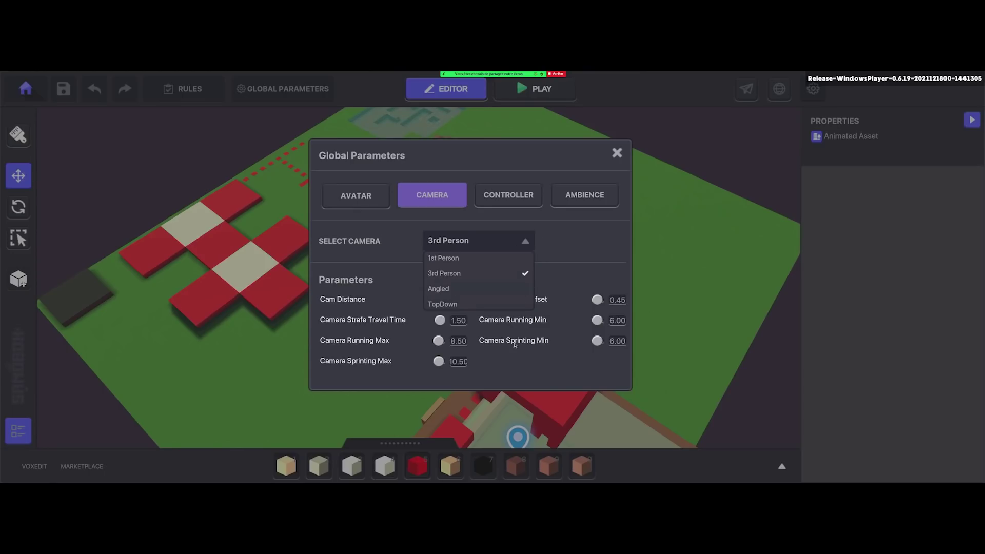
pyautogui.click(563, 248)
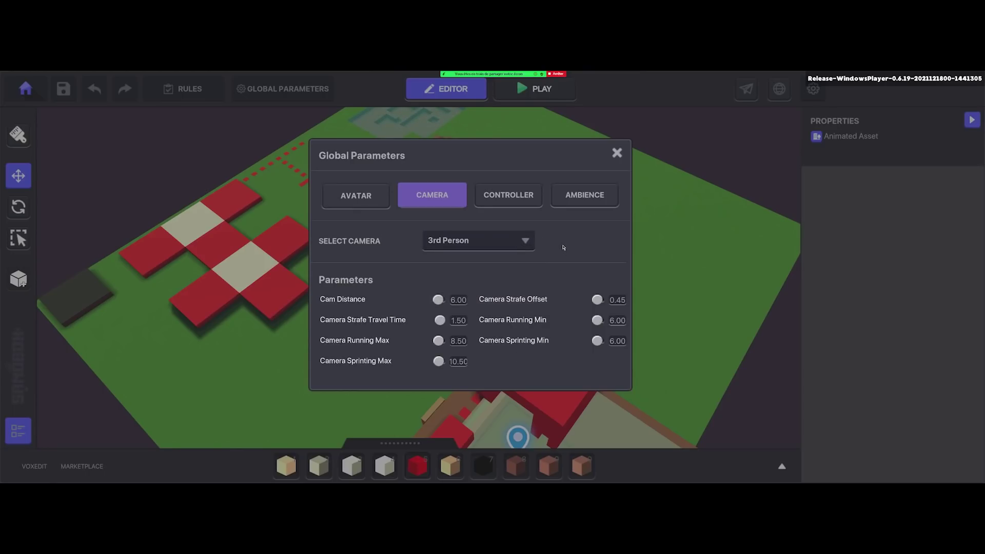
pyautogui.click(616, 153)
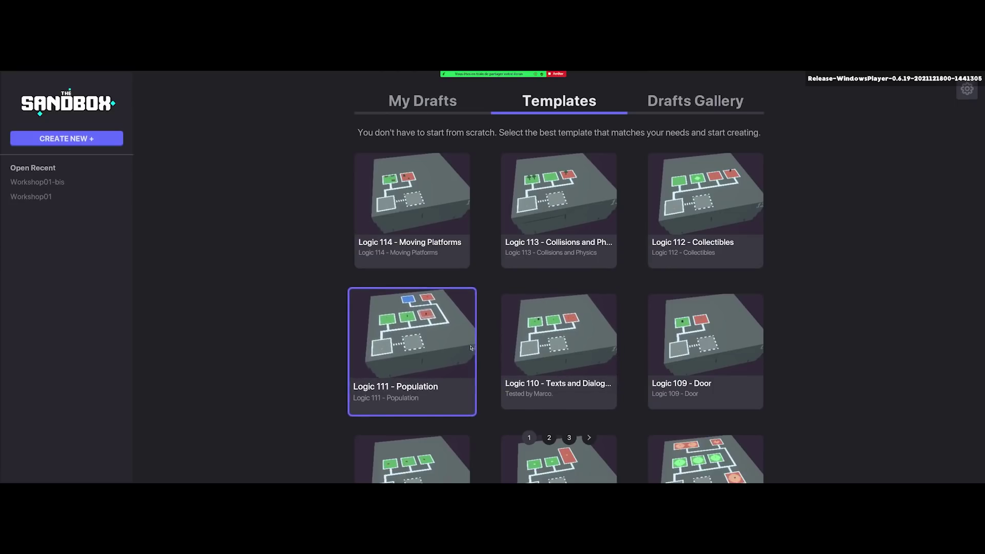
# Browse the second and third pages of the experience templates.
pyautogui.click(559, 439)
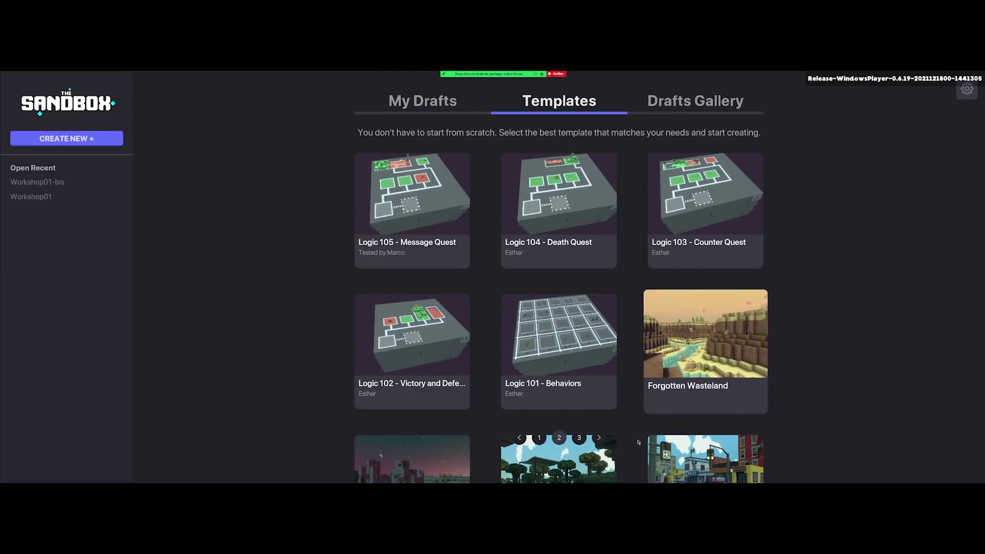
pyautogui.click(587, 439)
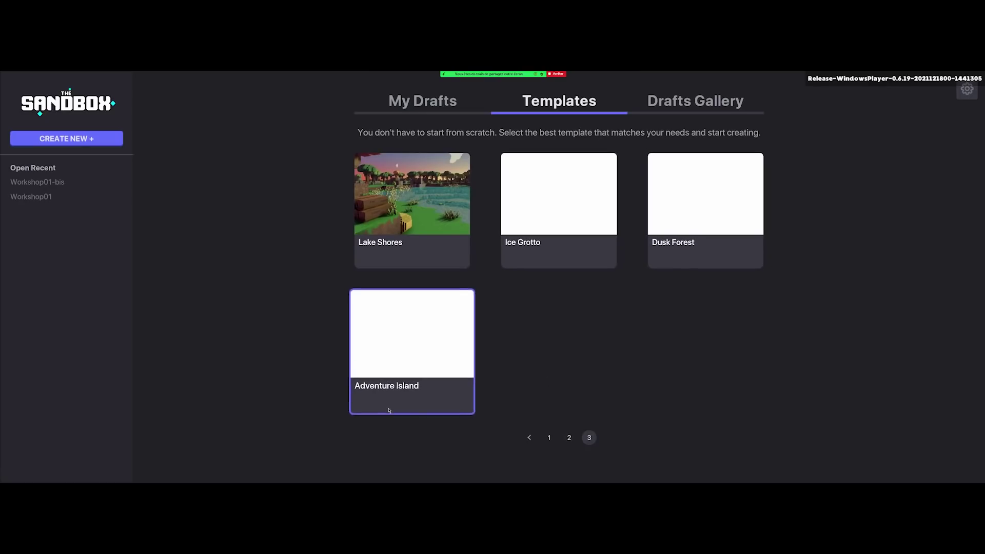